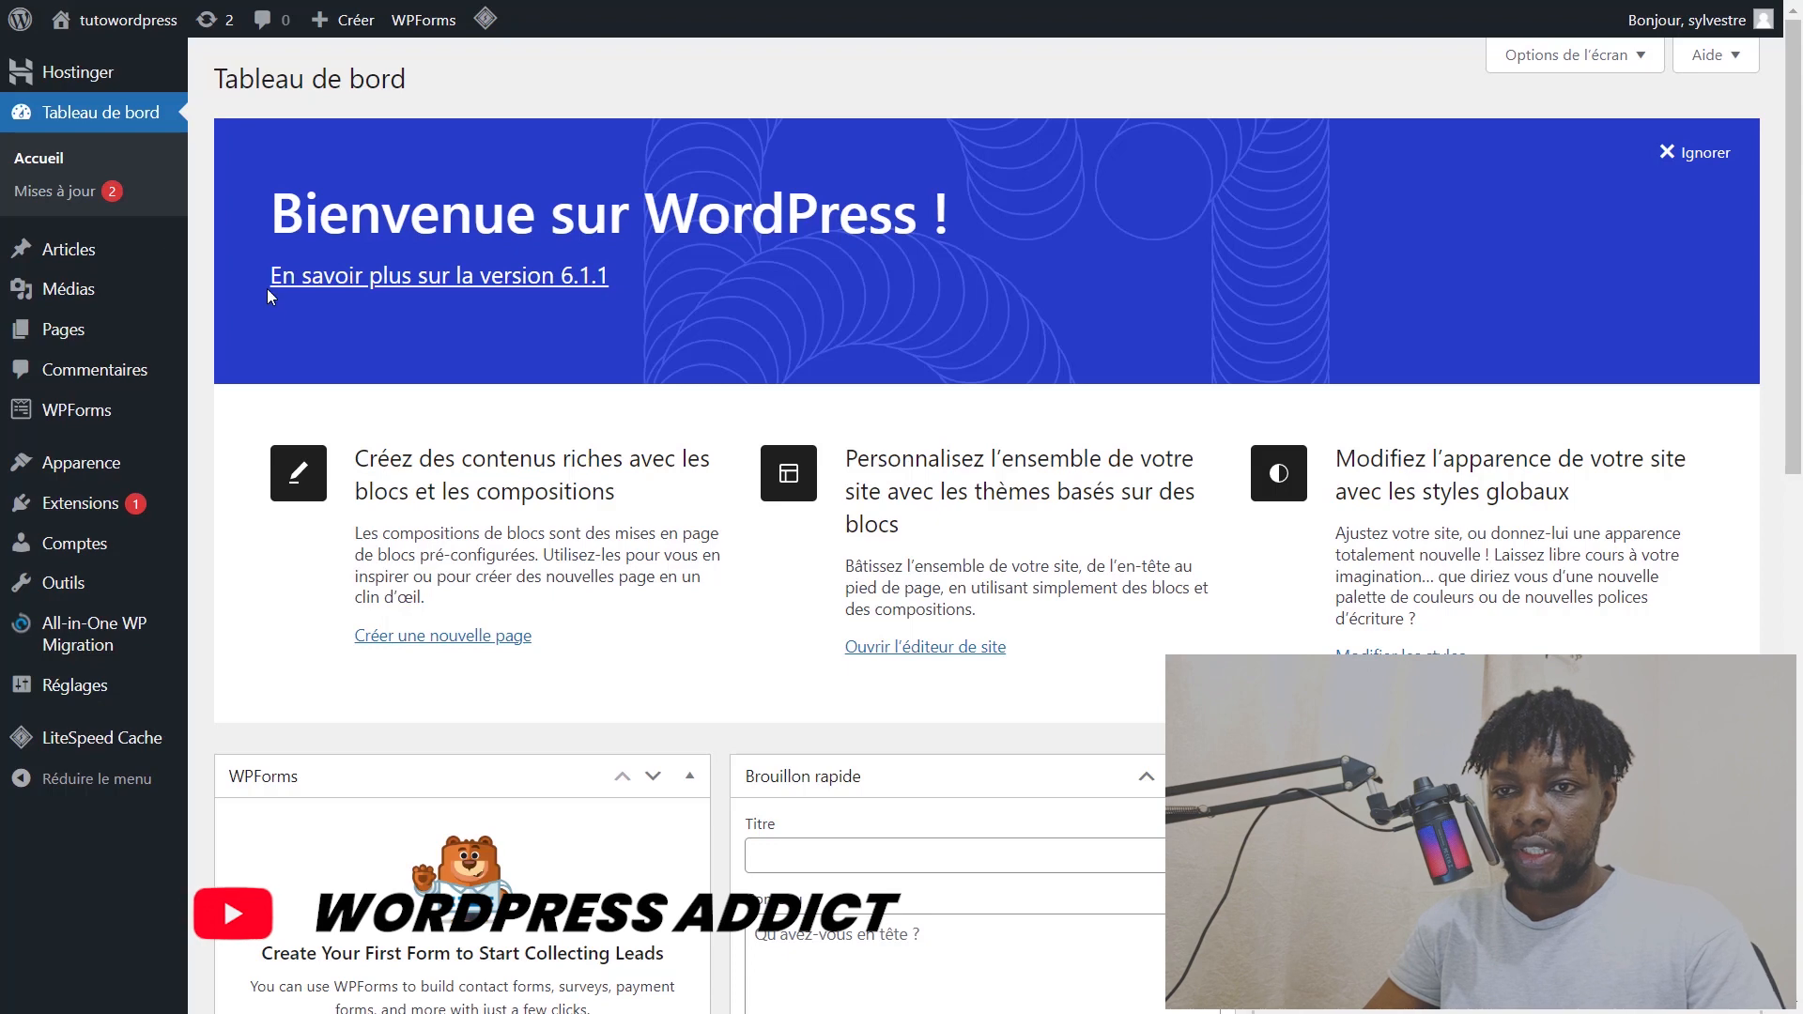
# Step: View the live tutowordpress site's home page and return to the dashboard
pyautogui.moveTo(122, 21)
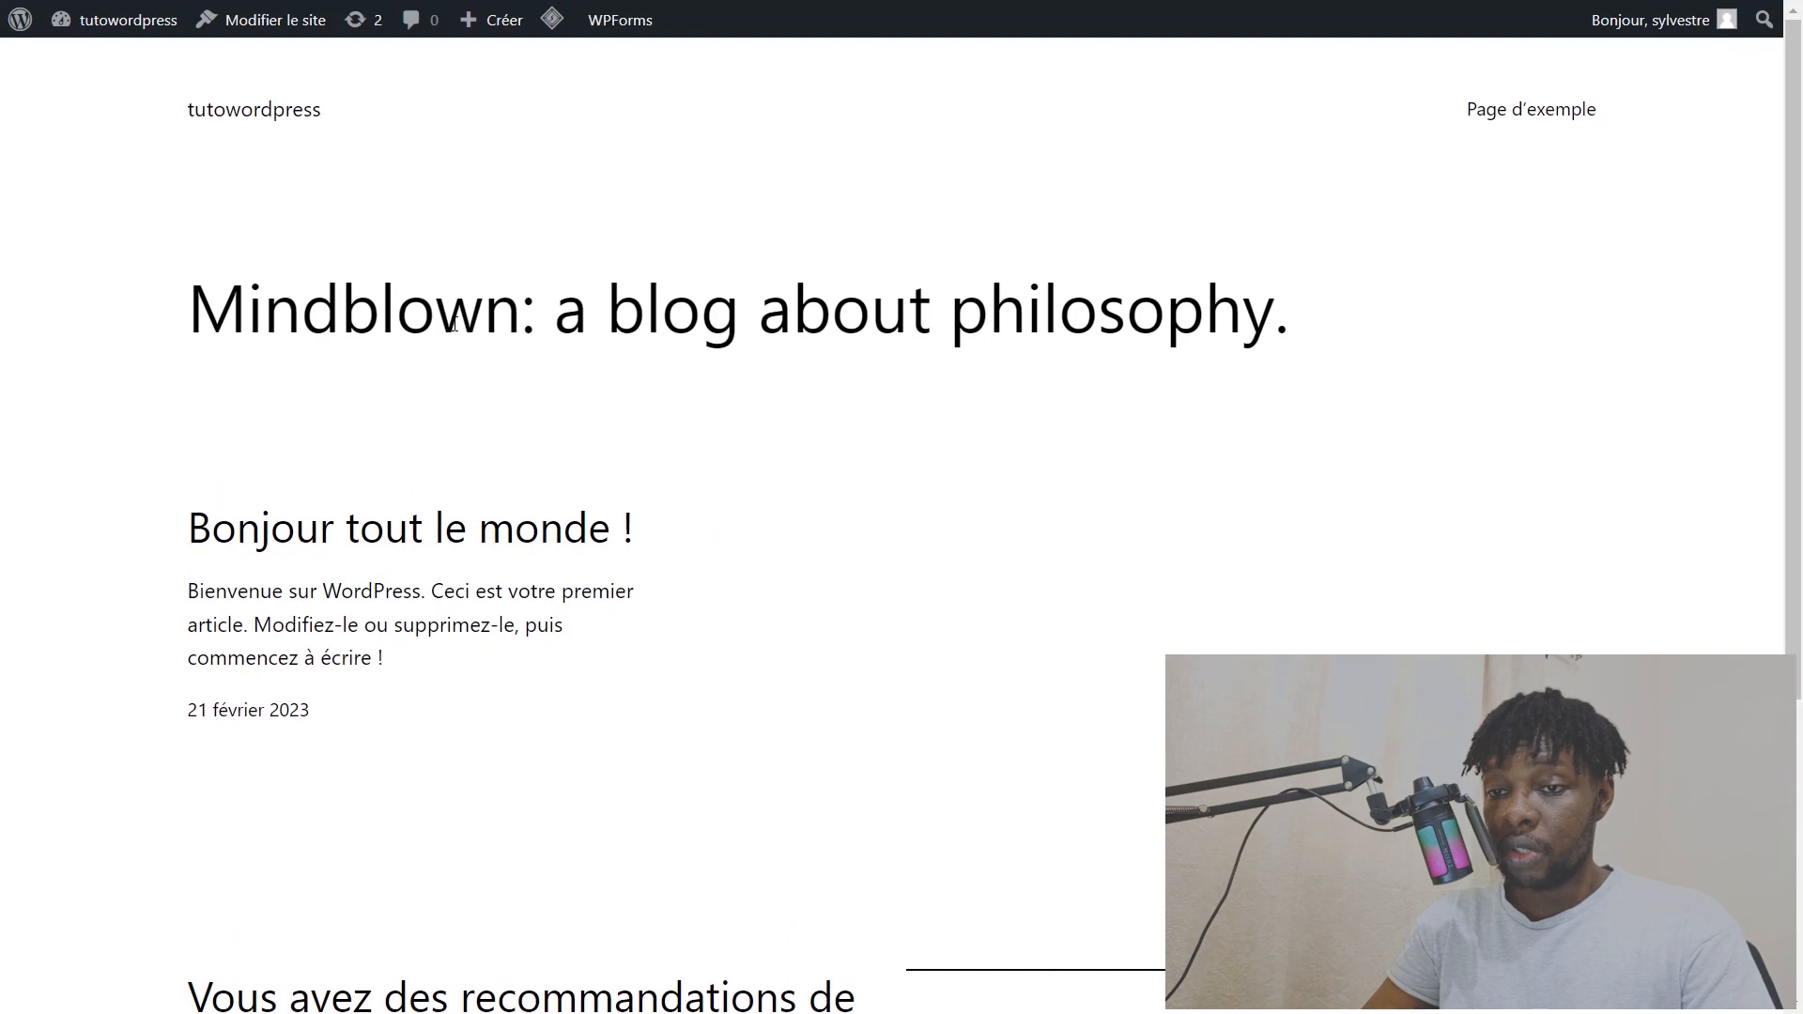
pyautogui.scroll(-5, 592, 314)
pyautogui.scroll(5, 591, 314)
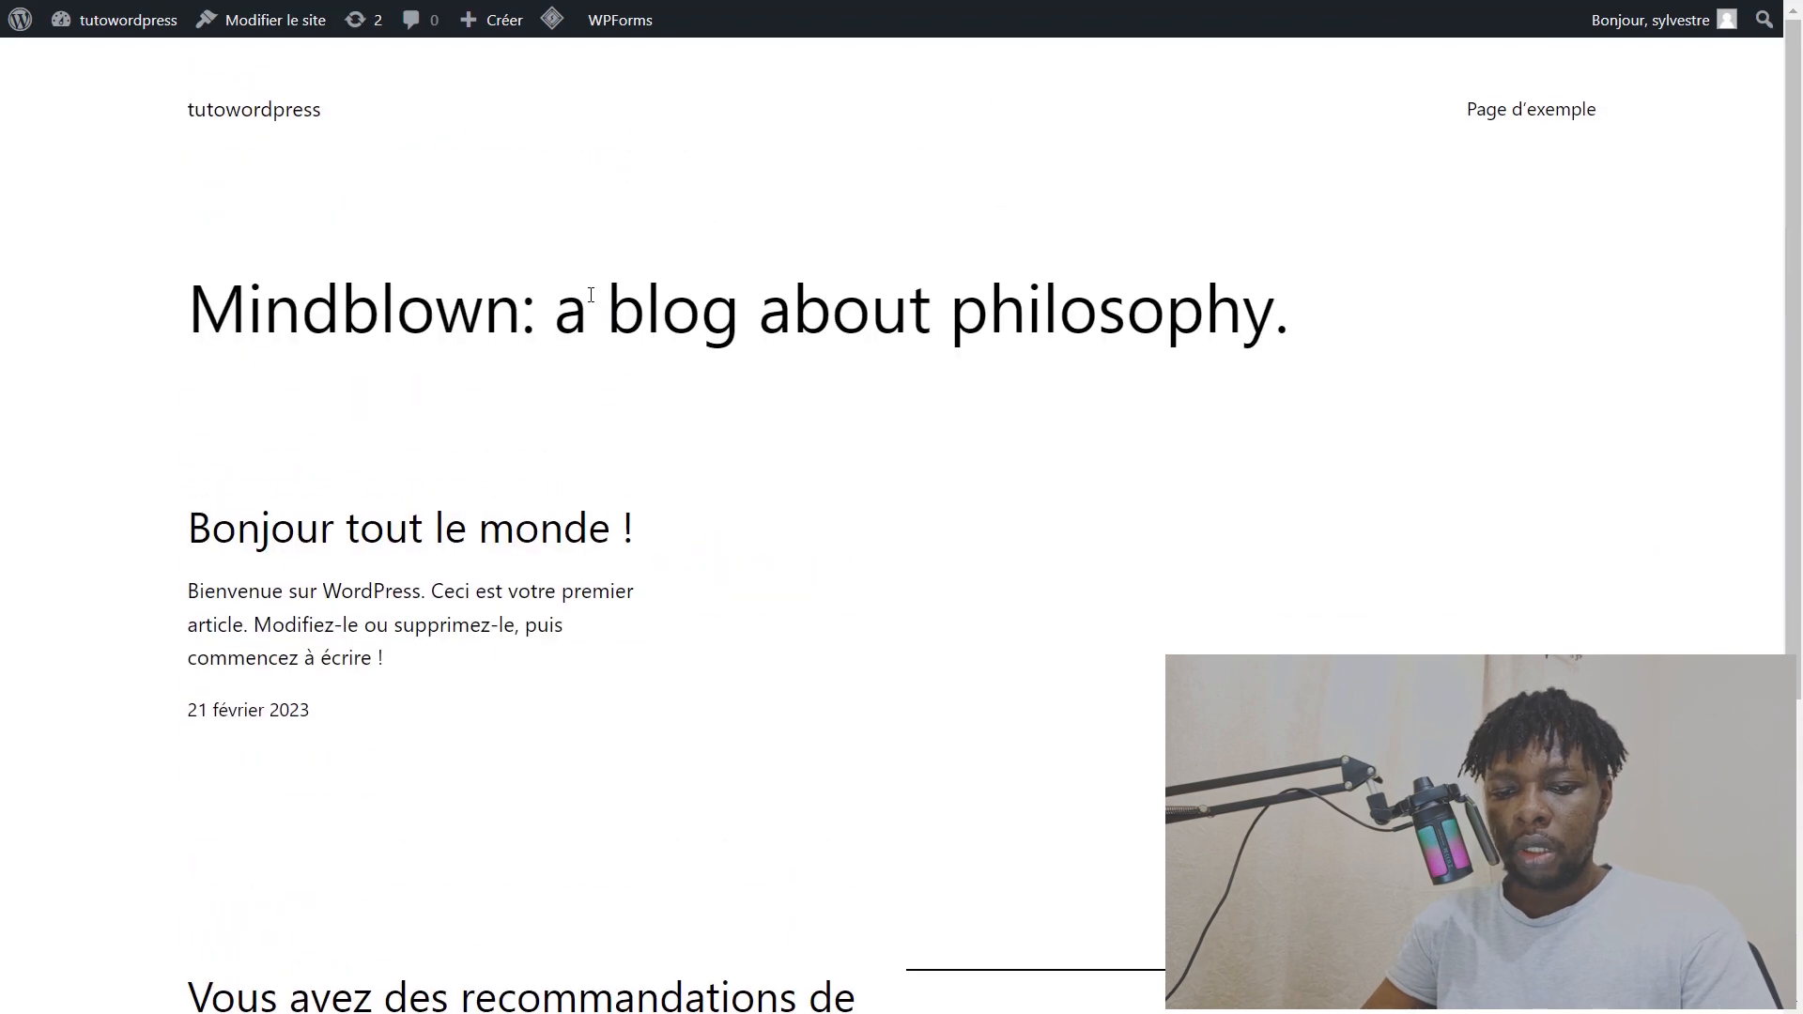
pyautogui.hotkey('alt', 'Left')
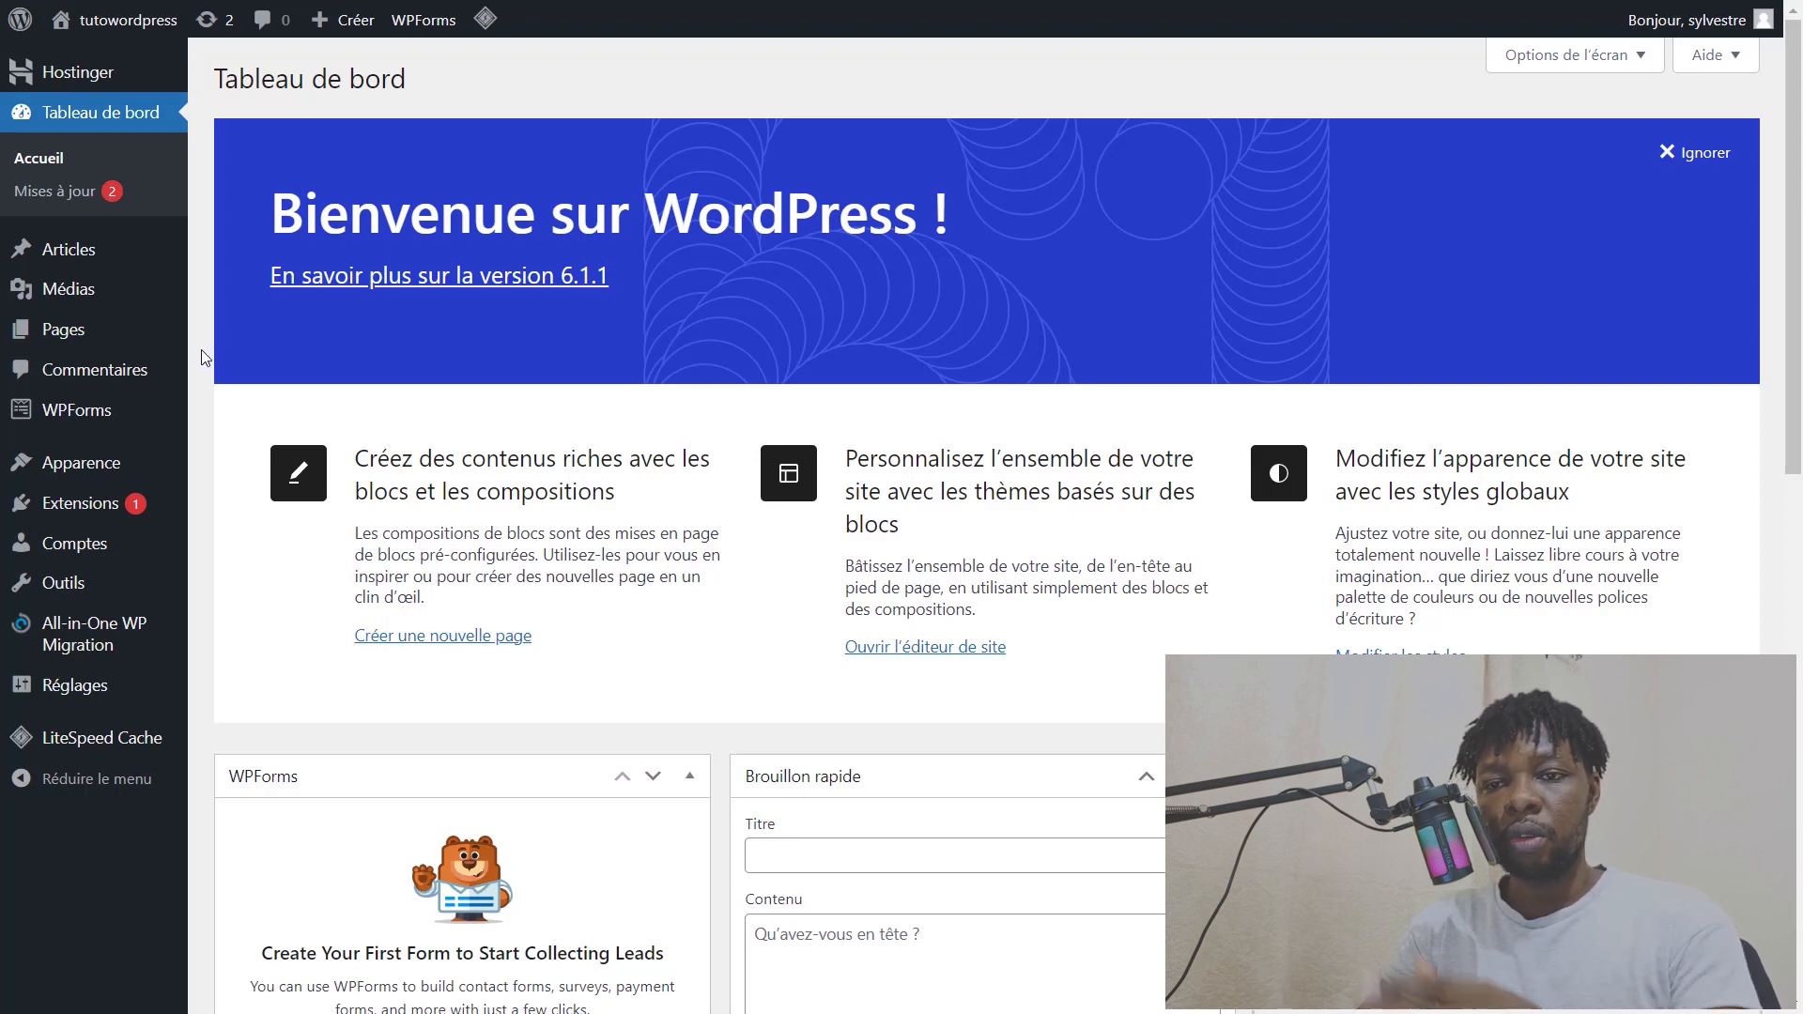
# Step: Bulk-deactivate the All-in-One WP Migration, Hostinger, LiteSpeed Cache and WPForms Lite plugins among the installed extensions
pyautogui.moveTo(41, 432)
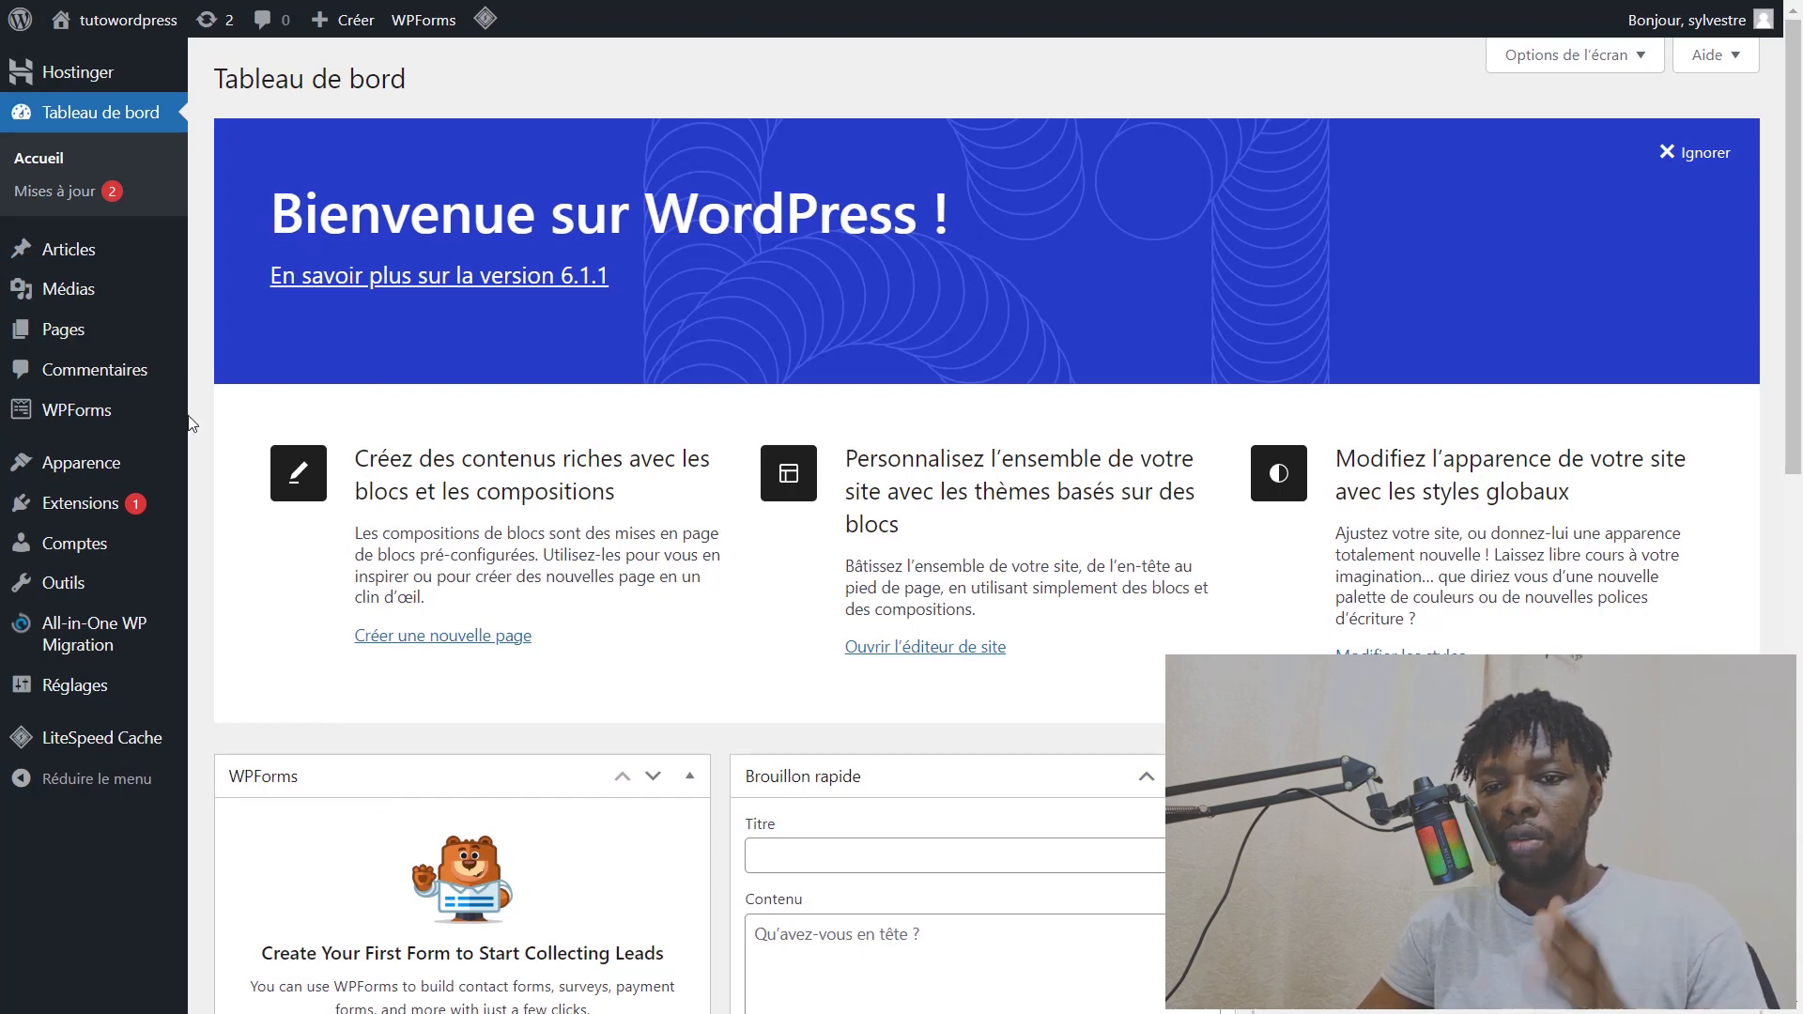
pyautogui.moveTo(92, 526)
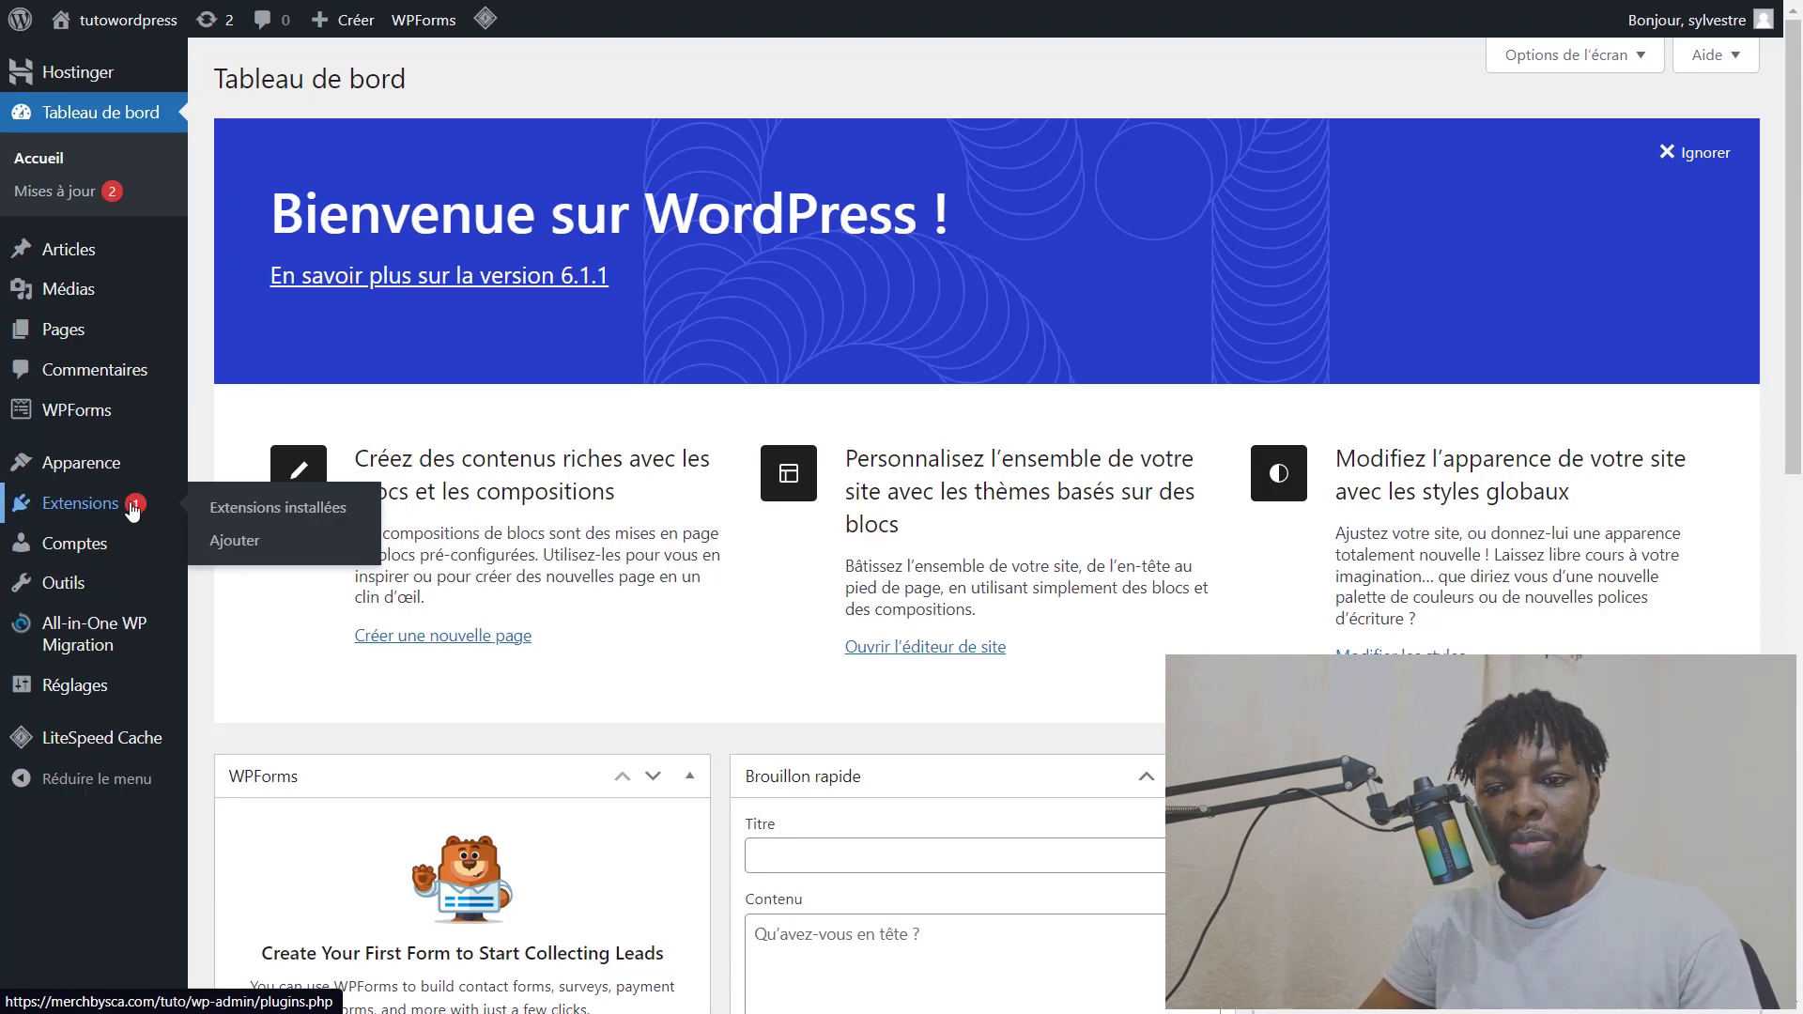
pyautogui.click(225, 517)
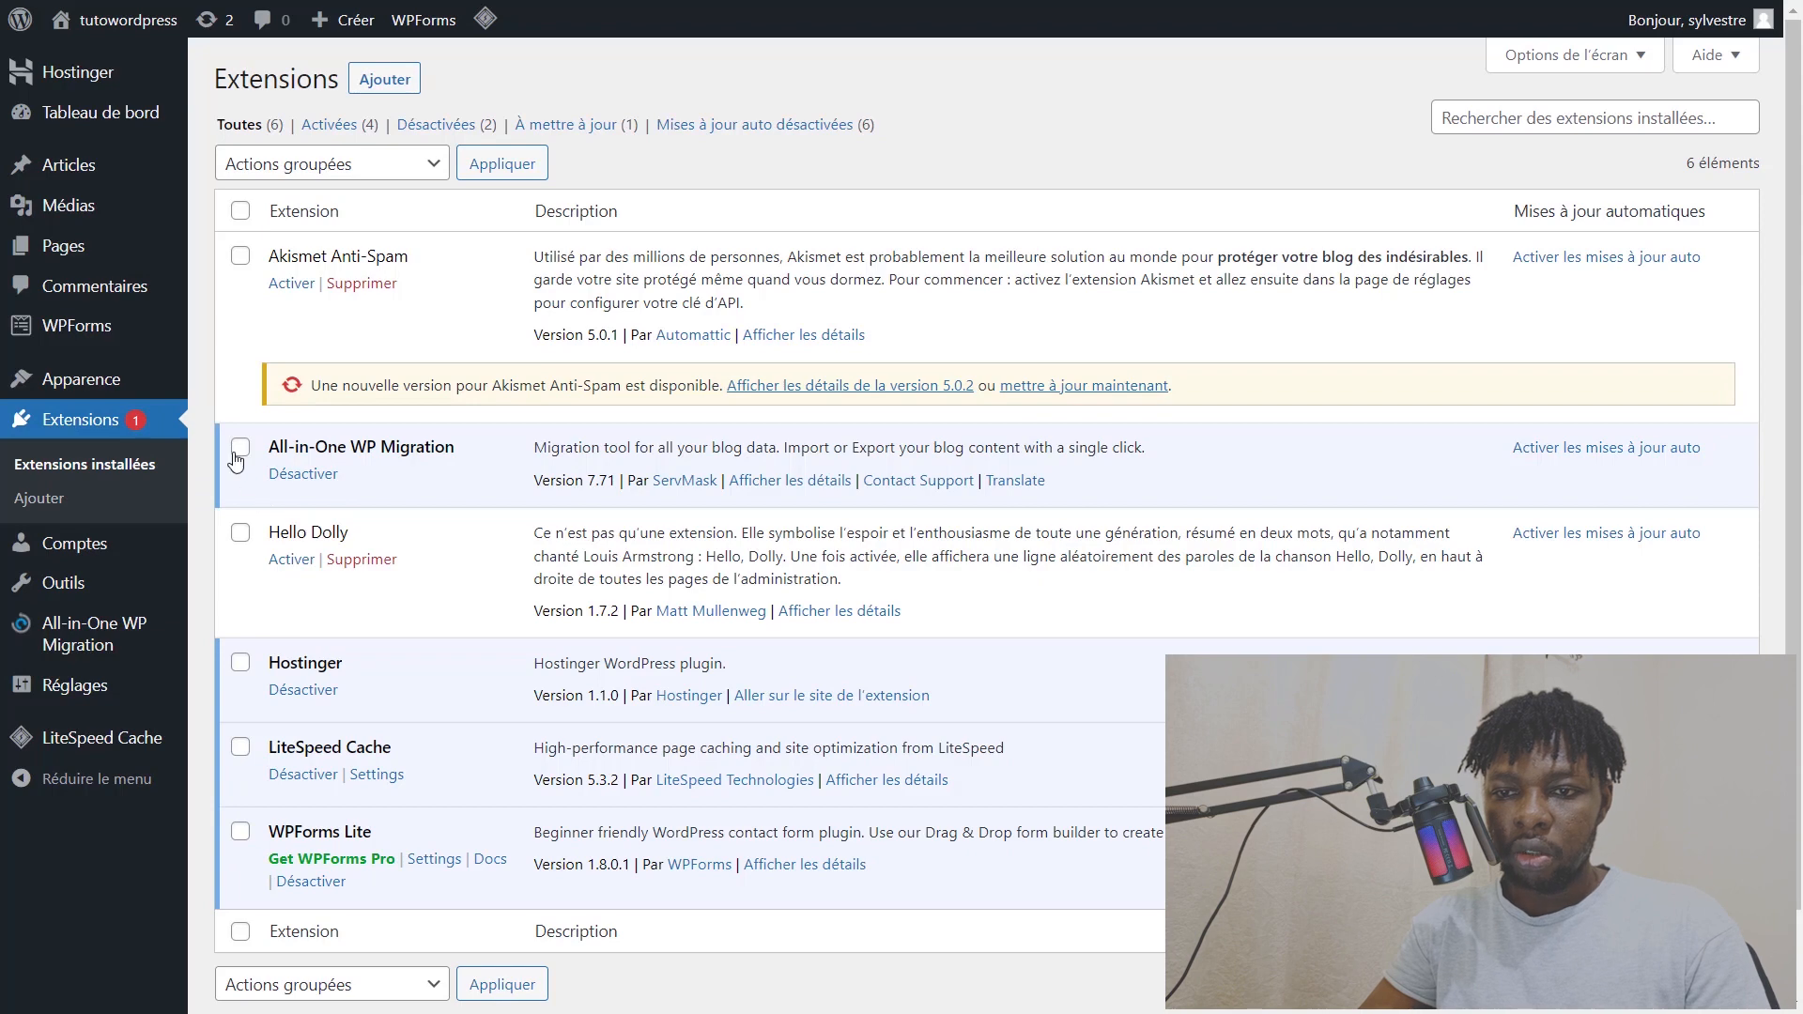
pyautogui.click(239, 449)
pyautogui.click(241, 663)
pyautogui.click(241, 748)
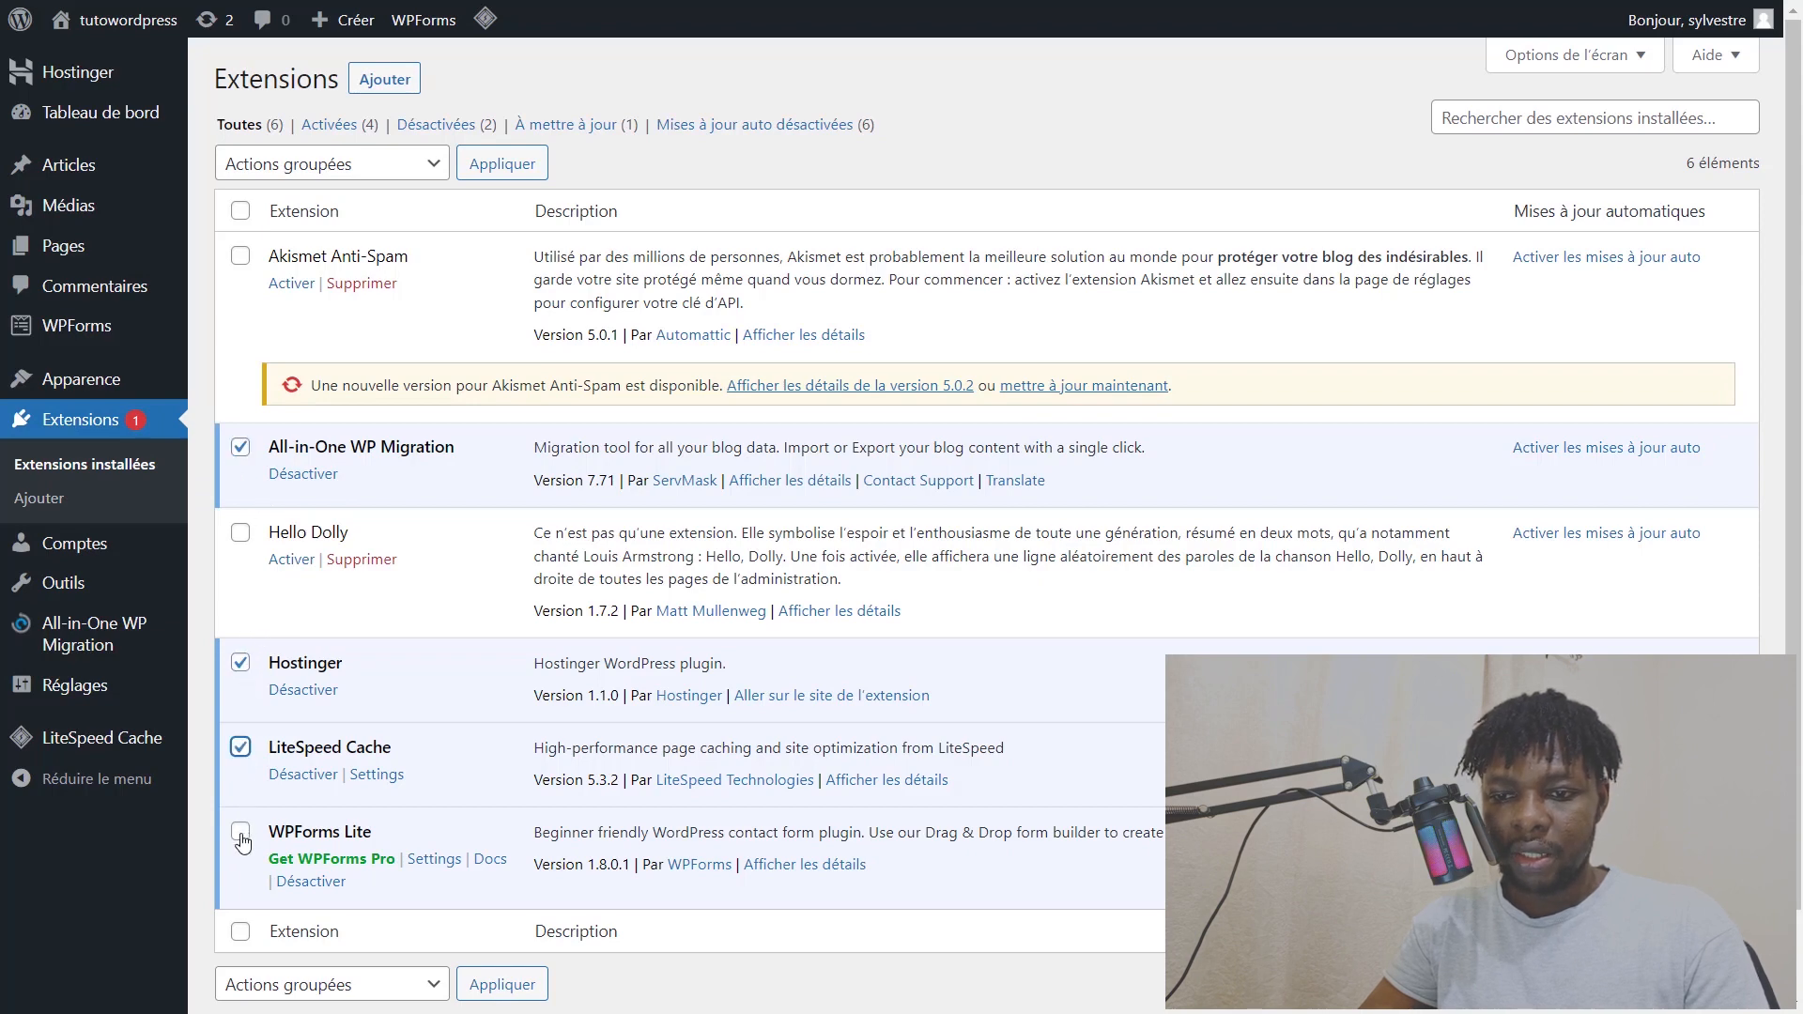
pyautogui.click(241, 834)
pyautogui.click(329, 167)
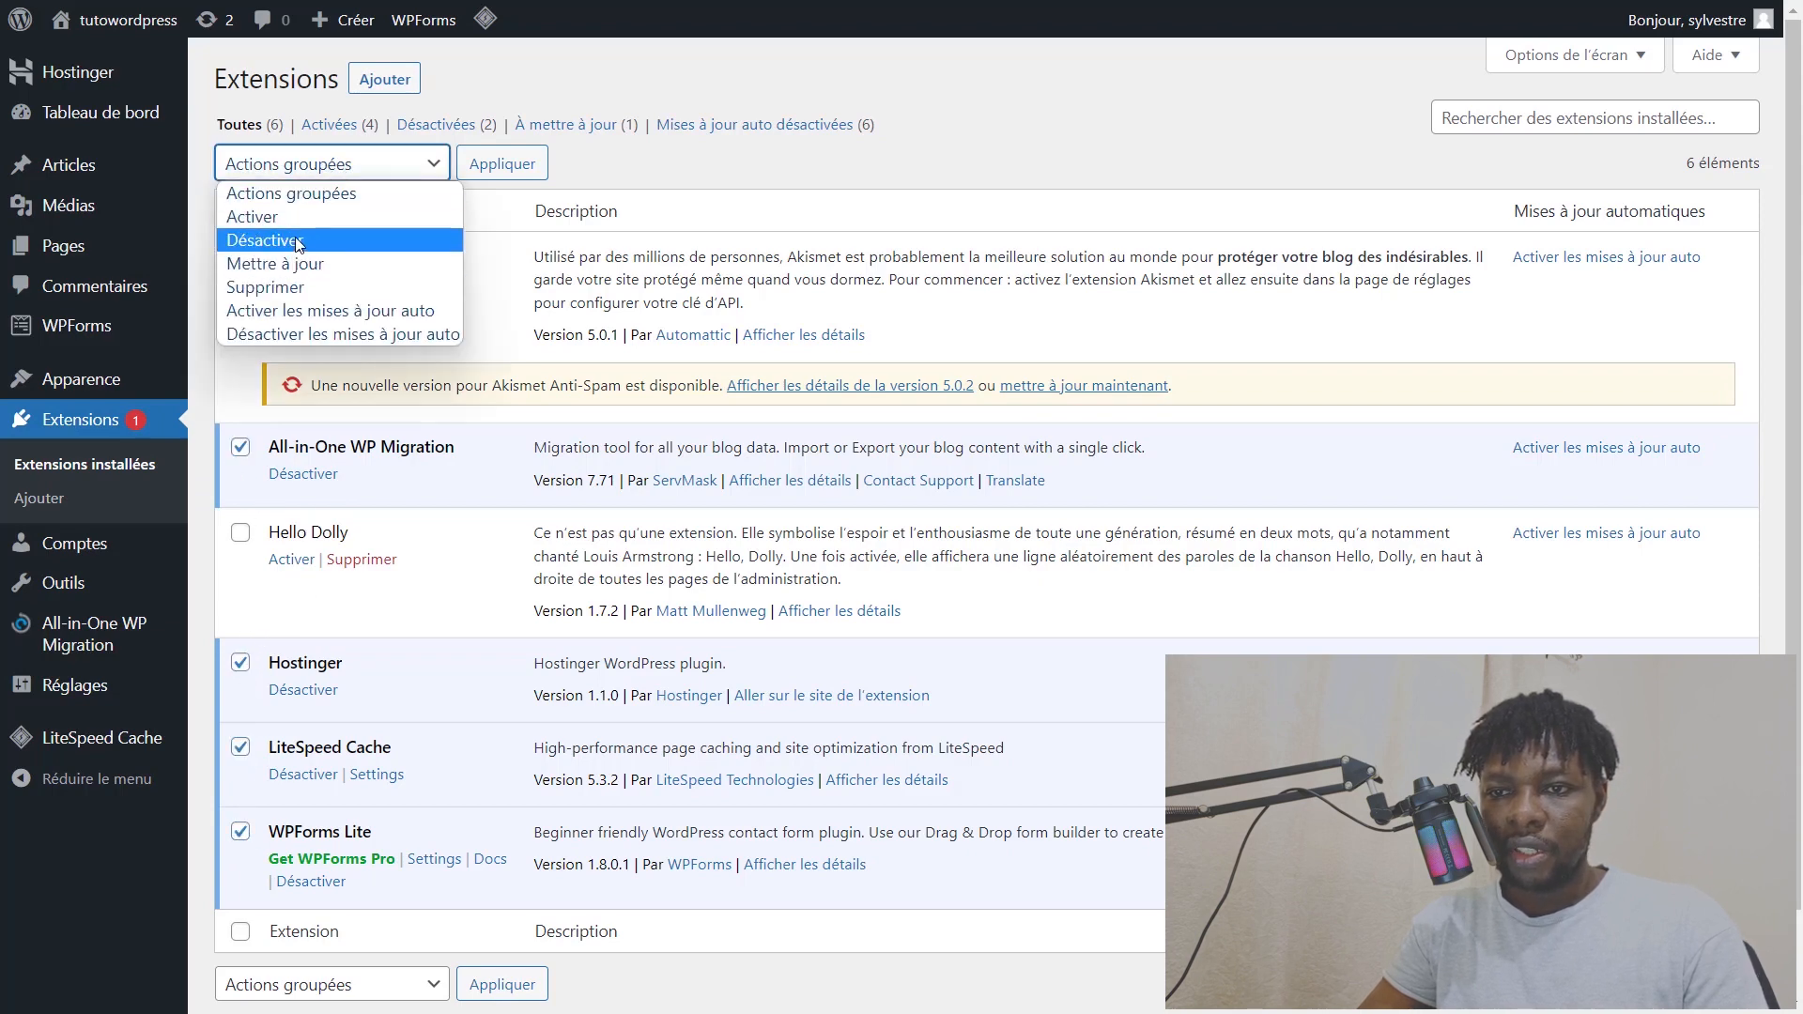
pyautogui.click(310, 241)
pyautogui.click(503, 163)
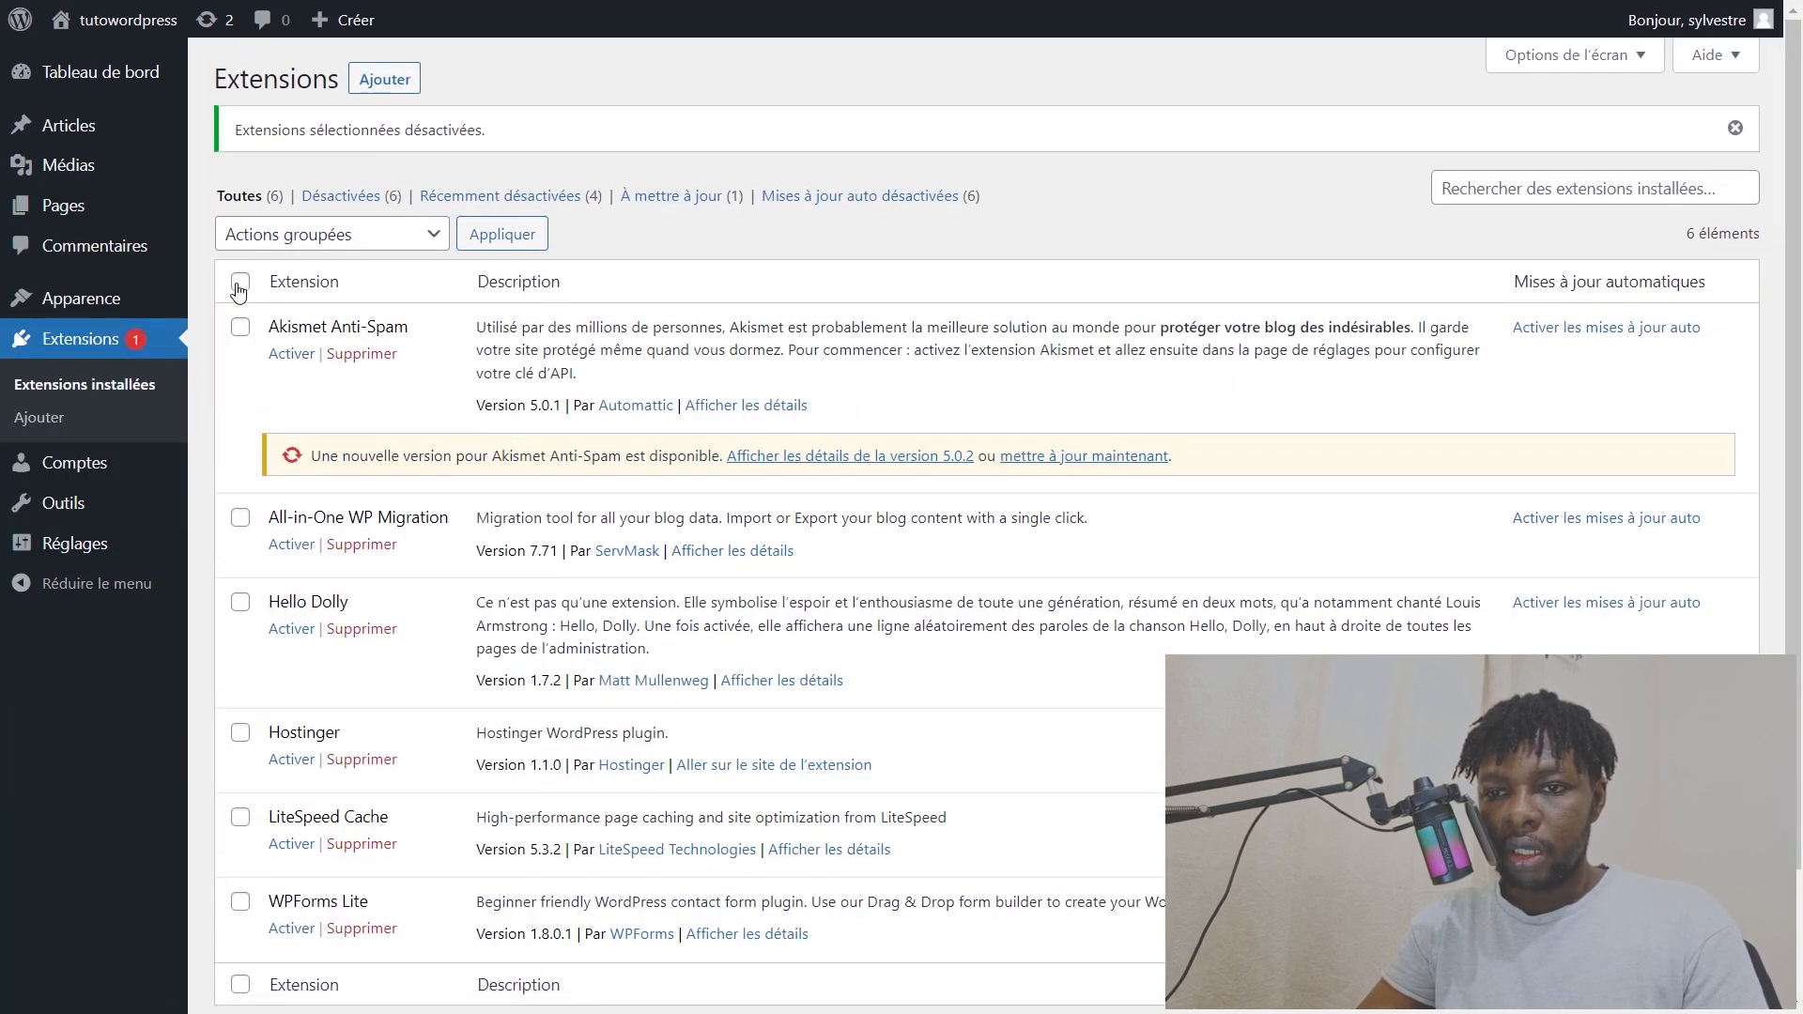
pyautogui.click(327, 236)
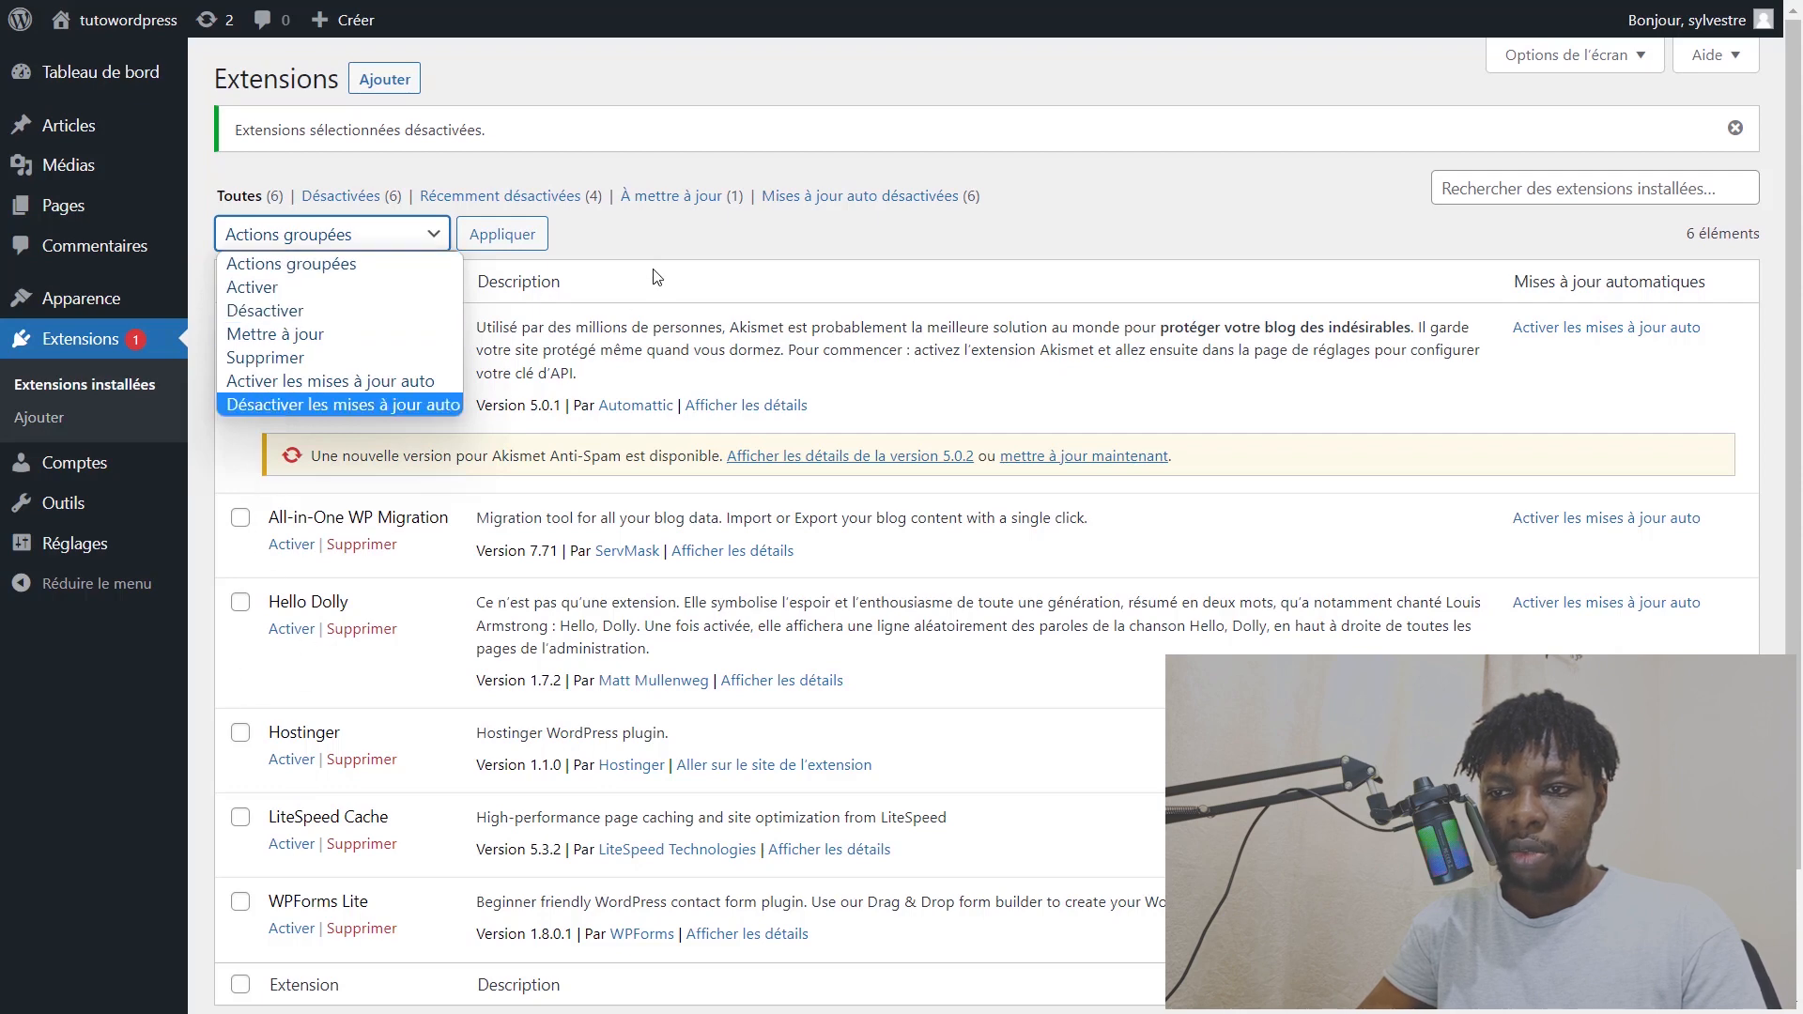
pyautogui.click(279, 313)
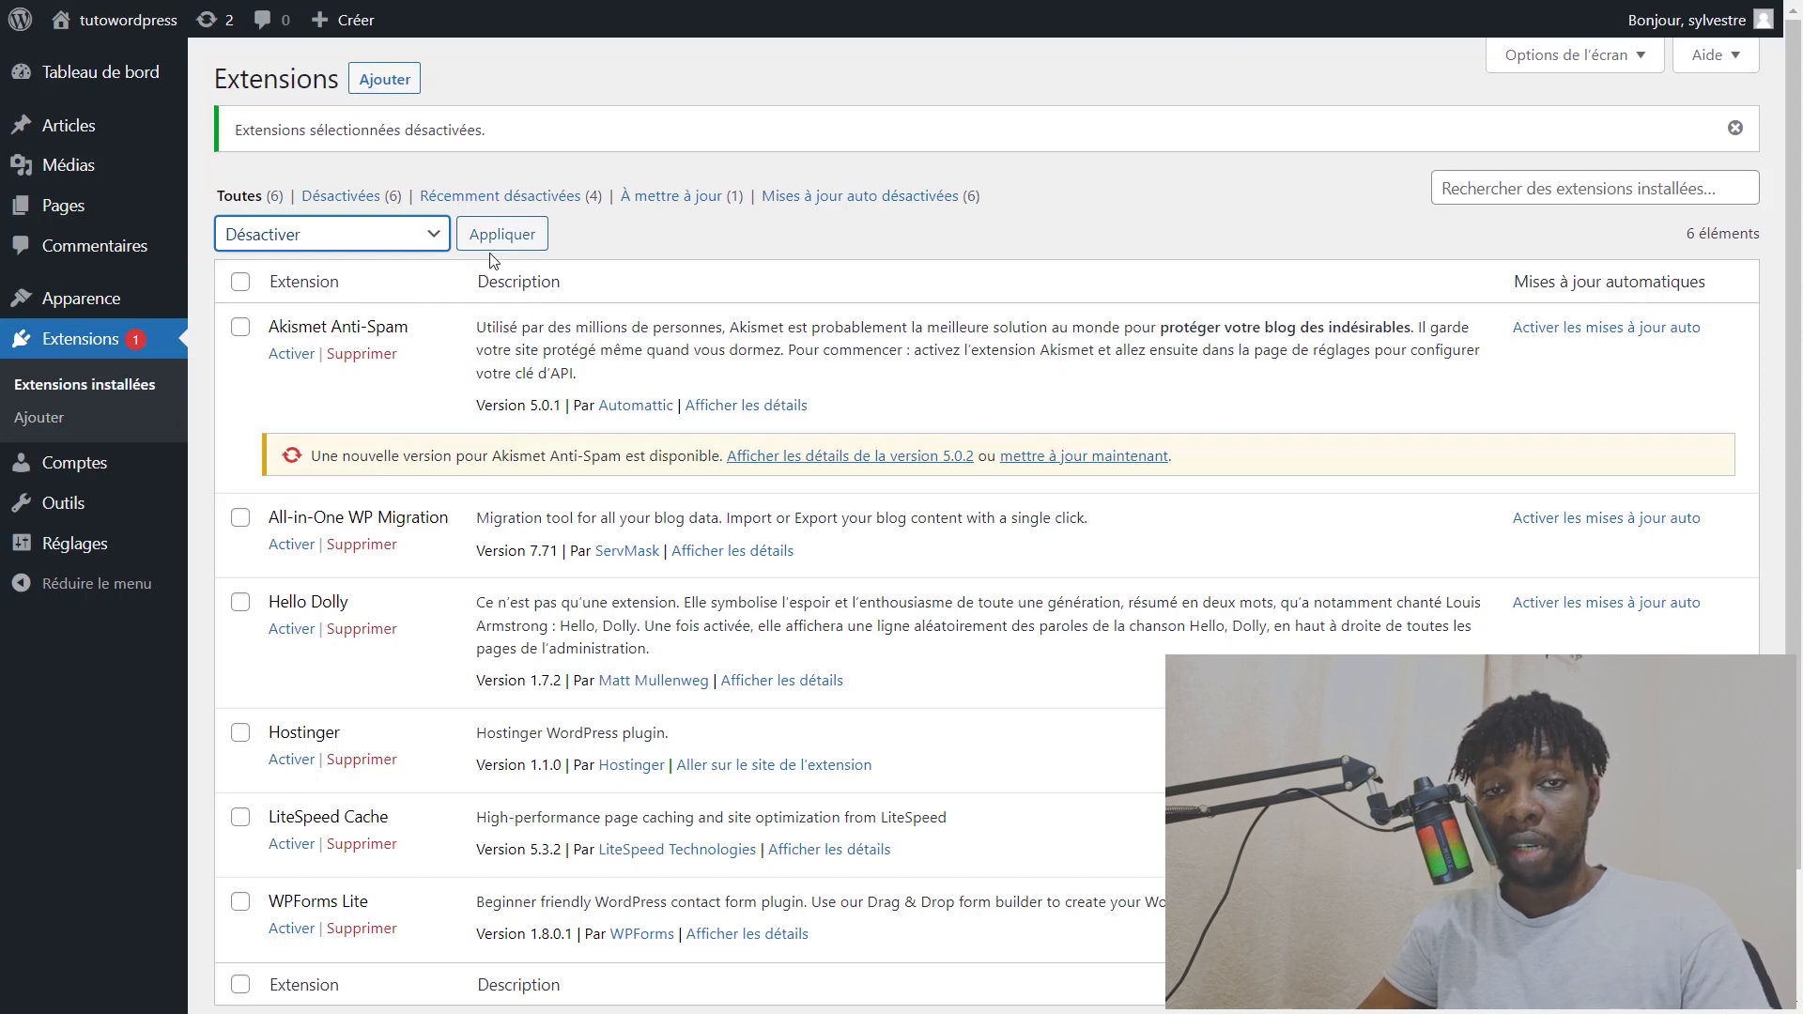
pyautogui.click(603, 243)
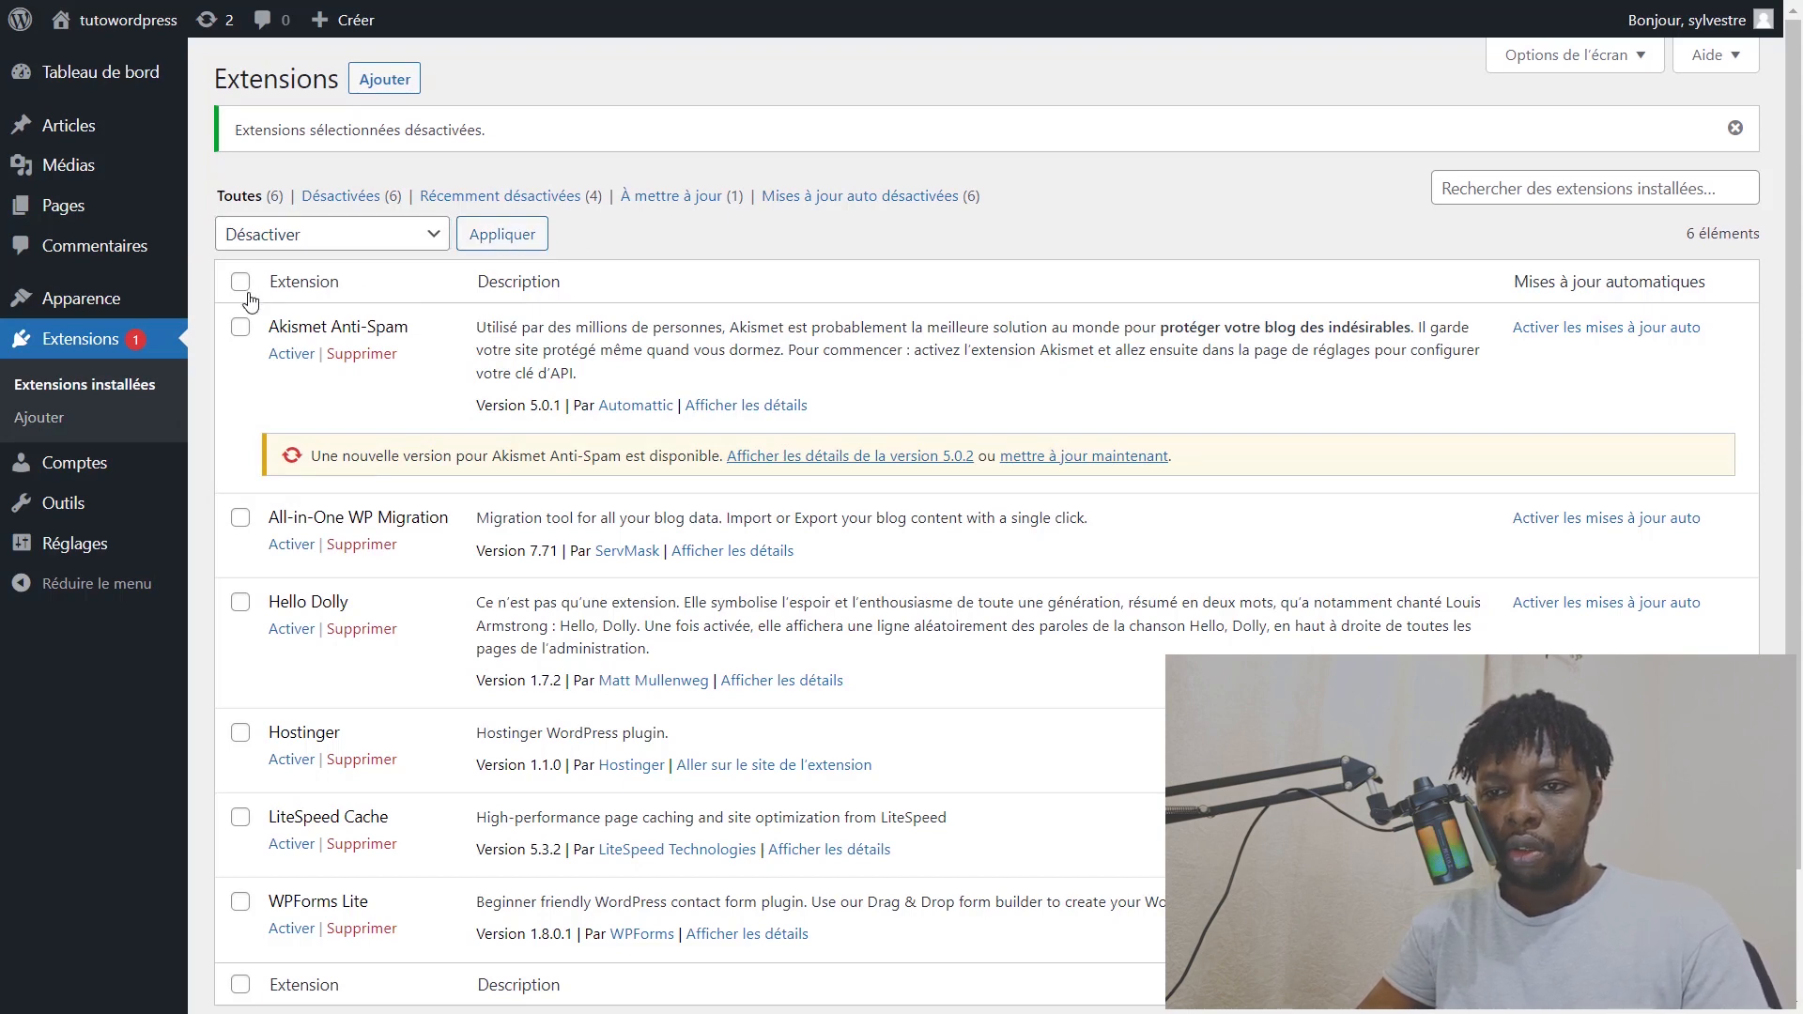
pyautogui.scroll(-2, 342, 452)
pyautogui.scroll(2, 339, 455)
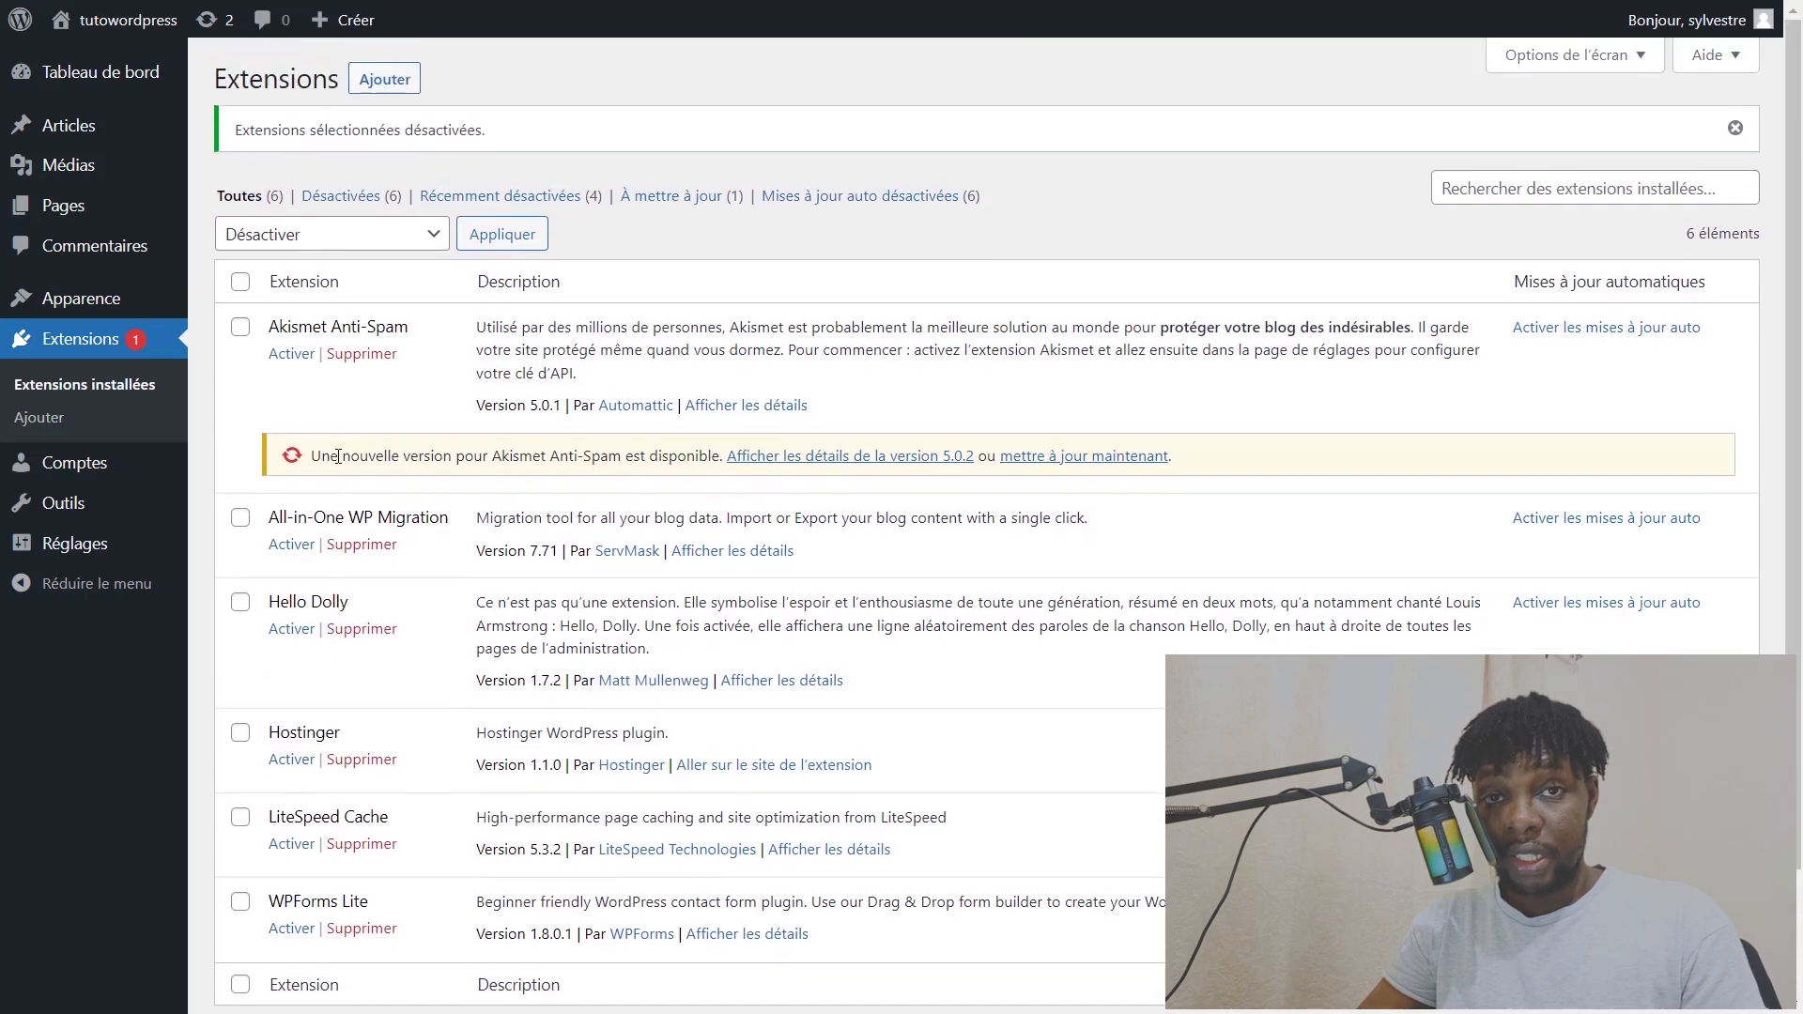
pyautogui.click(241, 283)
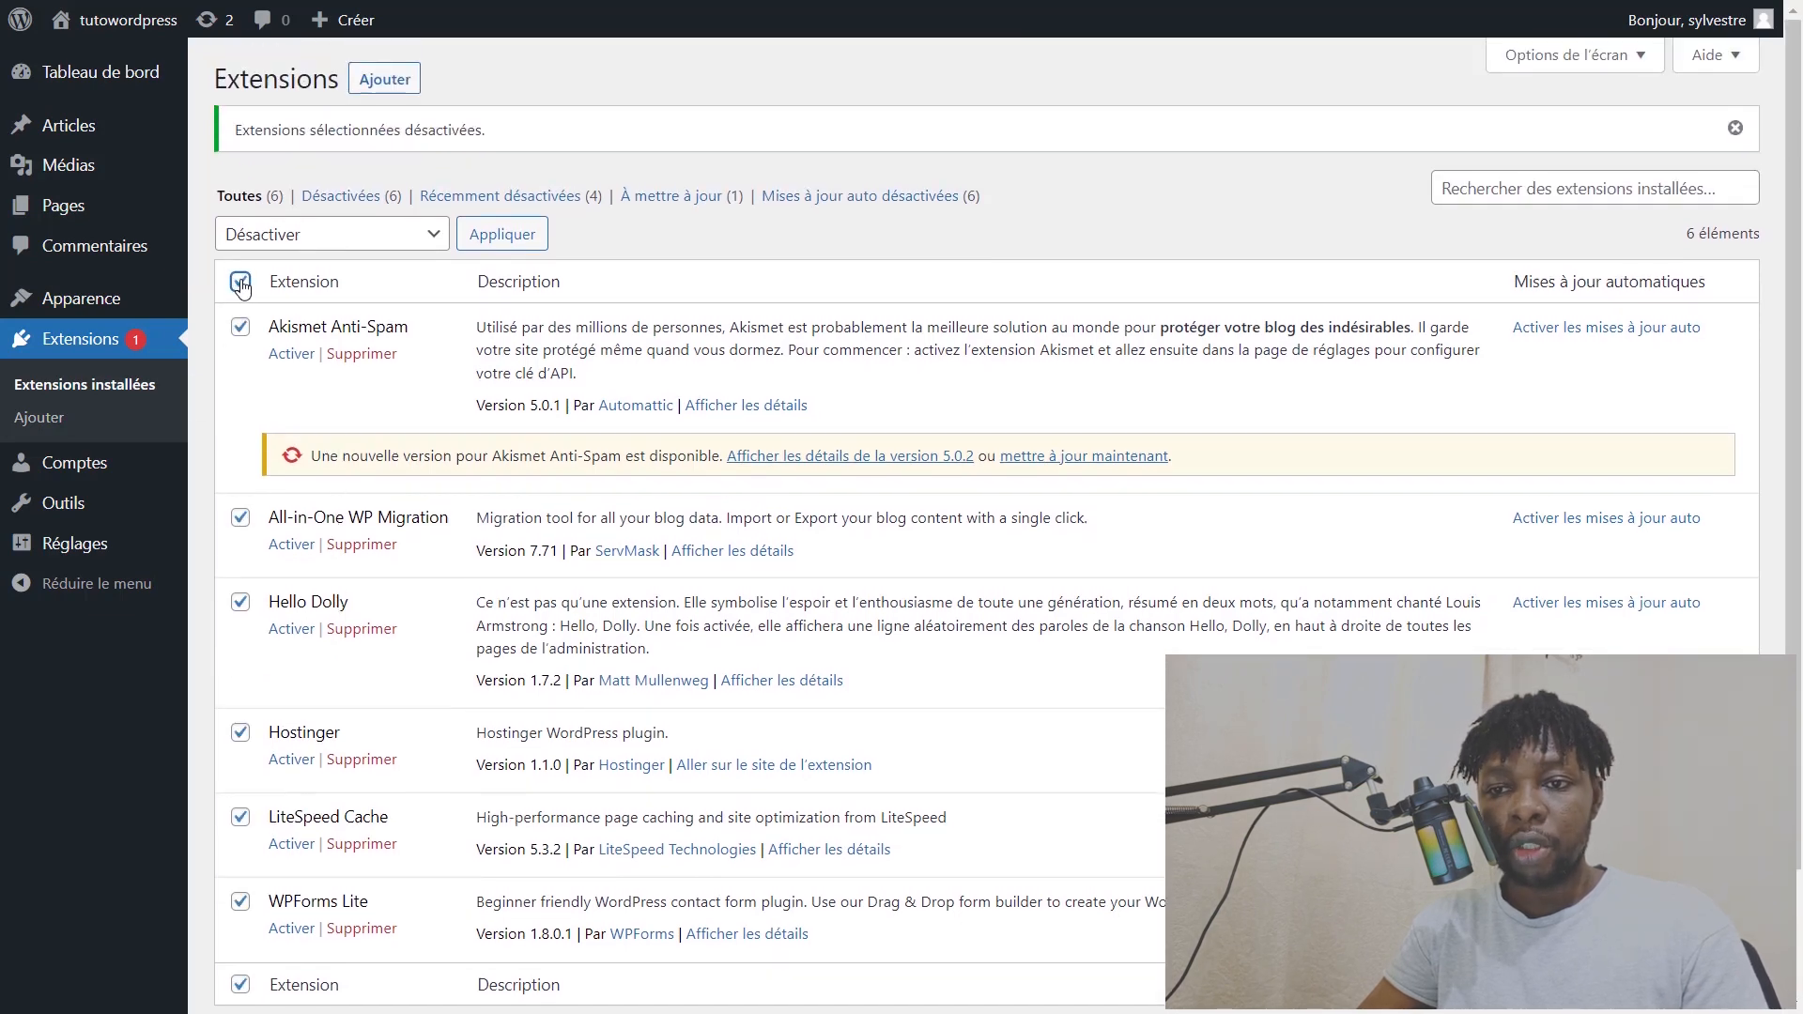
pyautogui.click(241, 285)
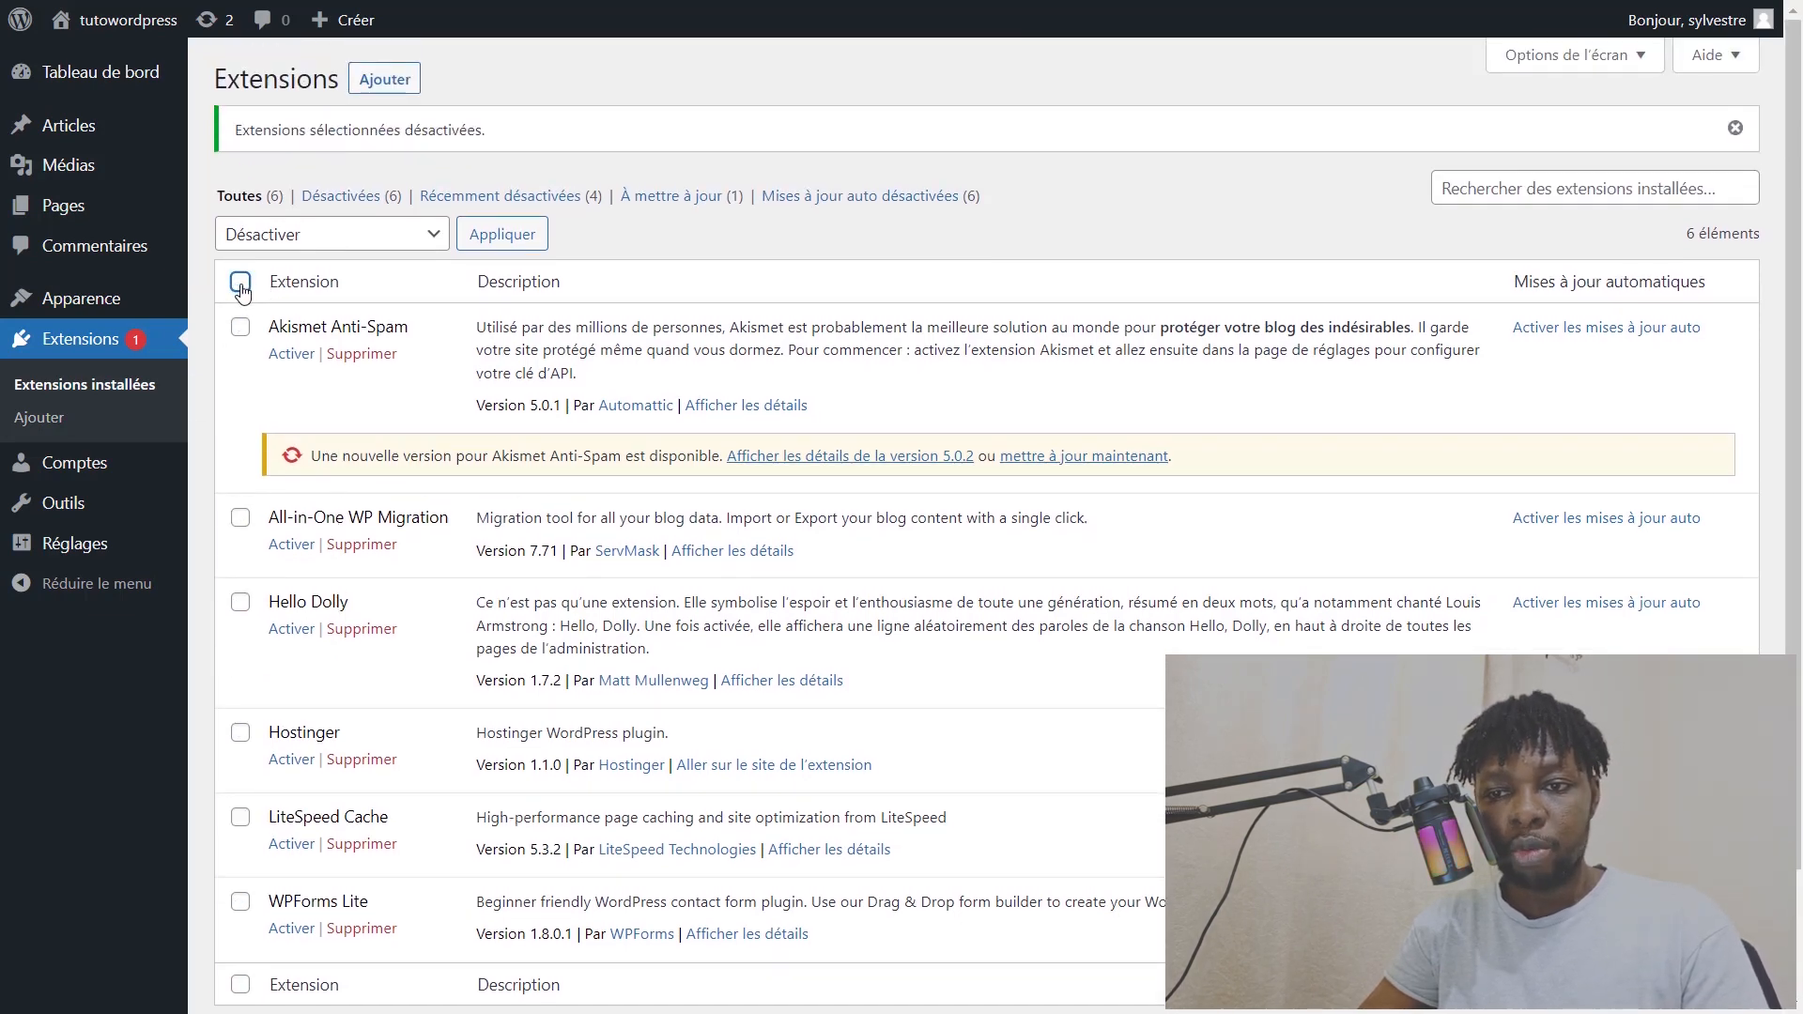
# Step: Bulk-delete all installed plugins together with their data, and reload the extensions list
pyautogui.click(240, 285)
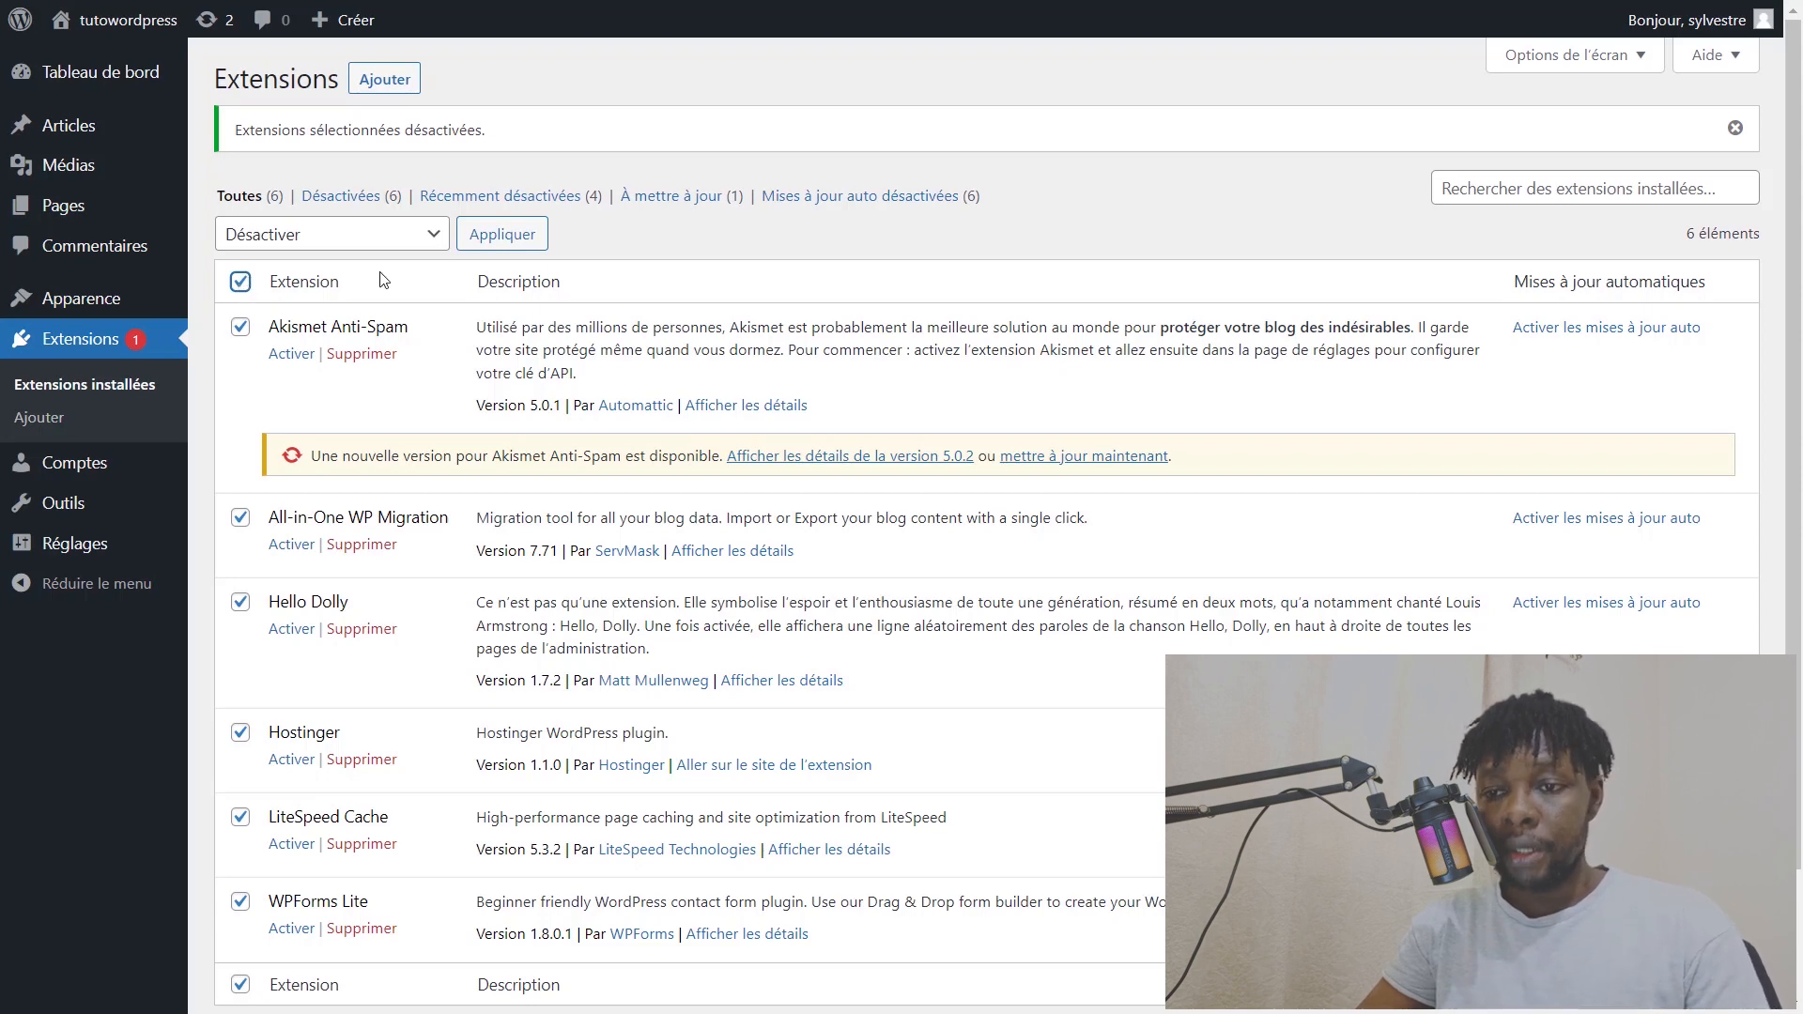
pyautogui.click(373, 243)
pyautogui.click(282, 358)
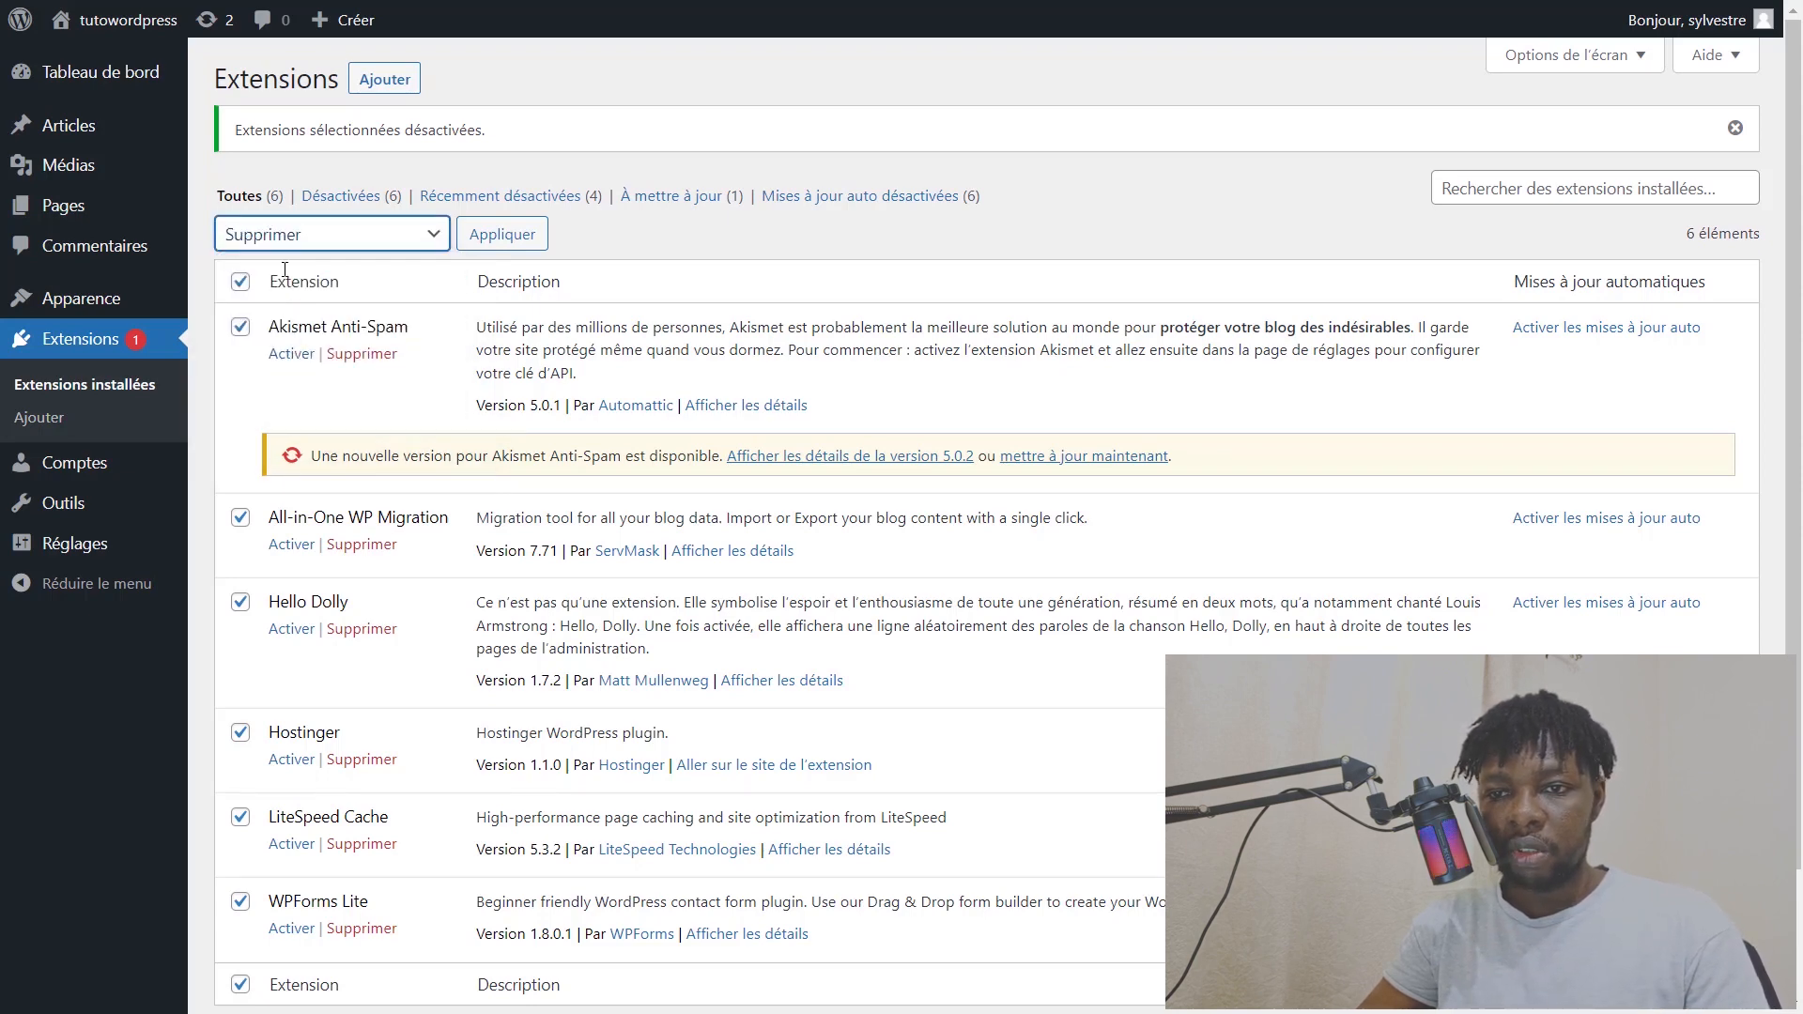
pyautogui.click(472, 243)
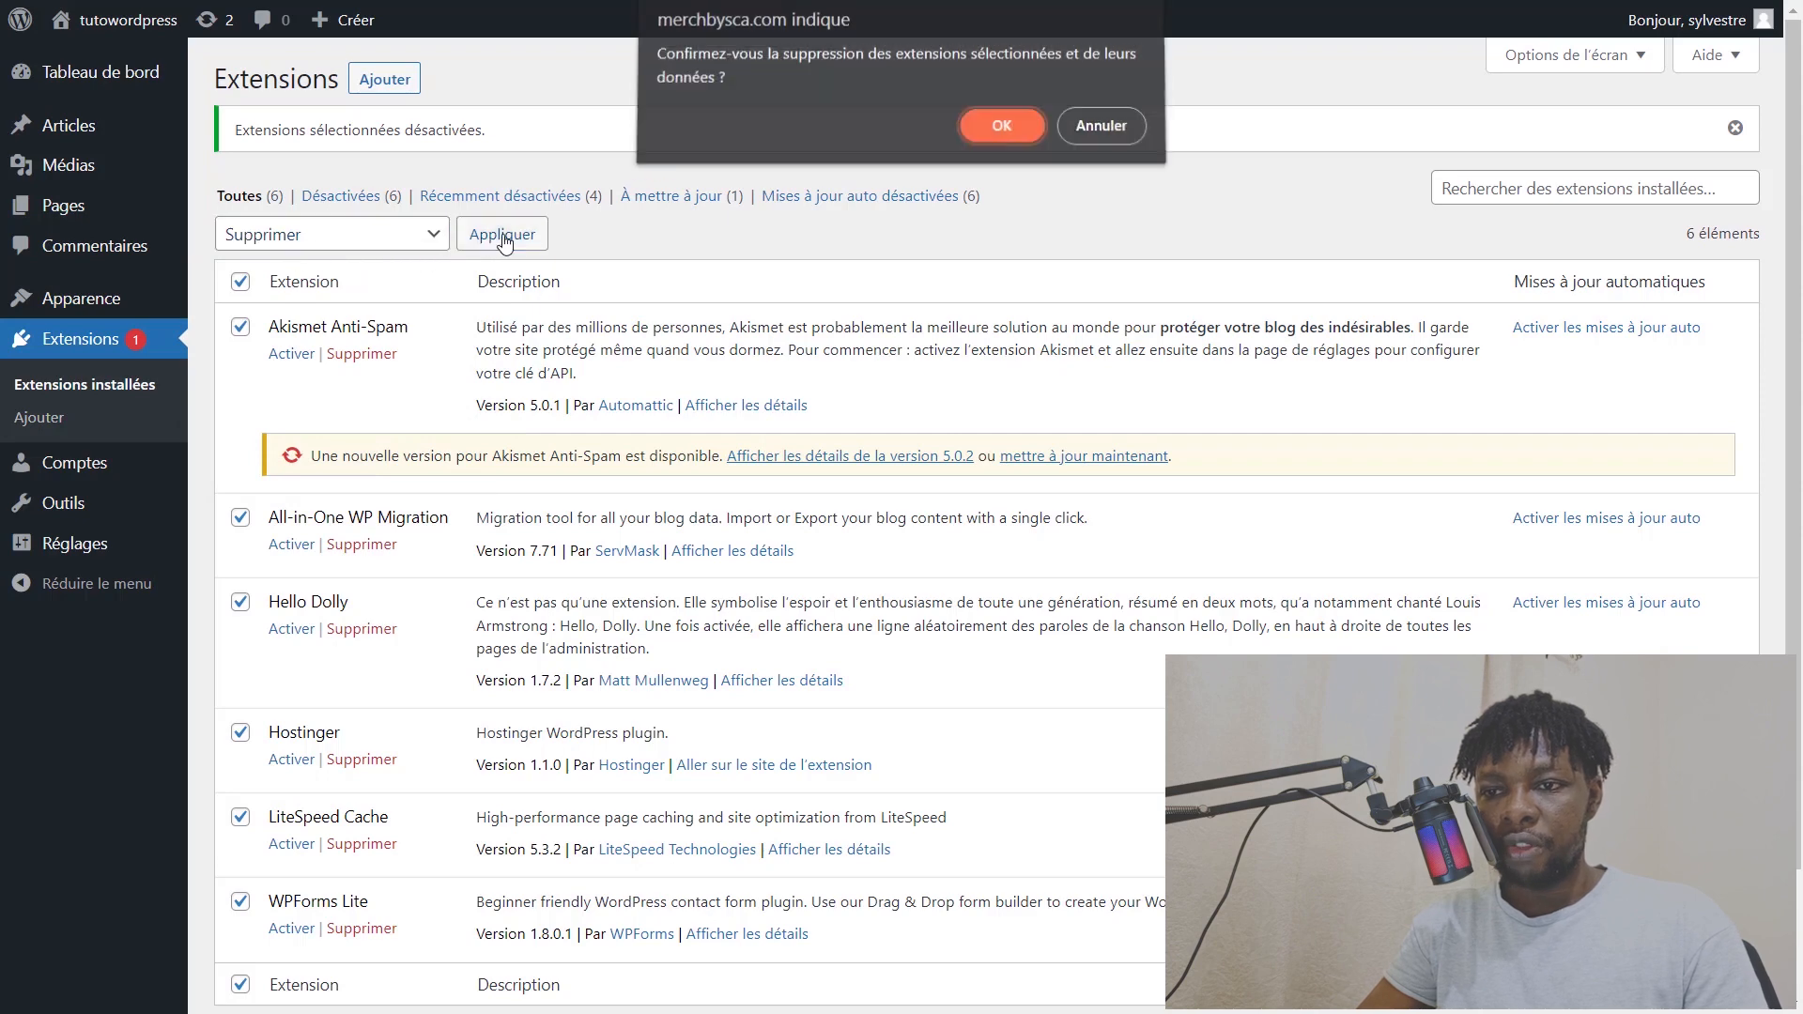
pyautogui.click(1000, 134)
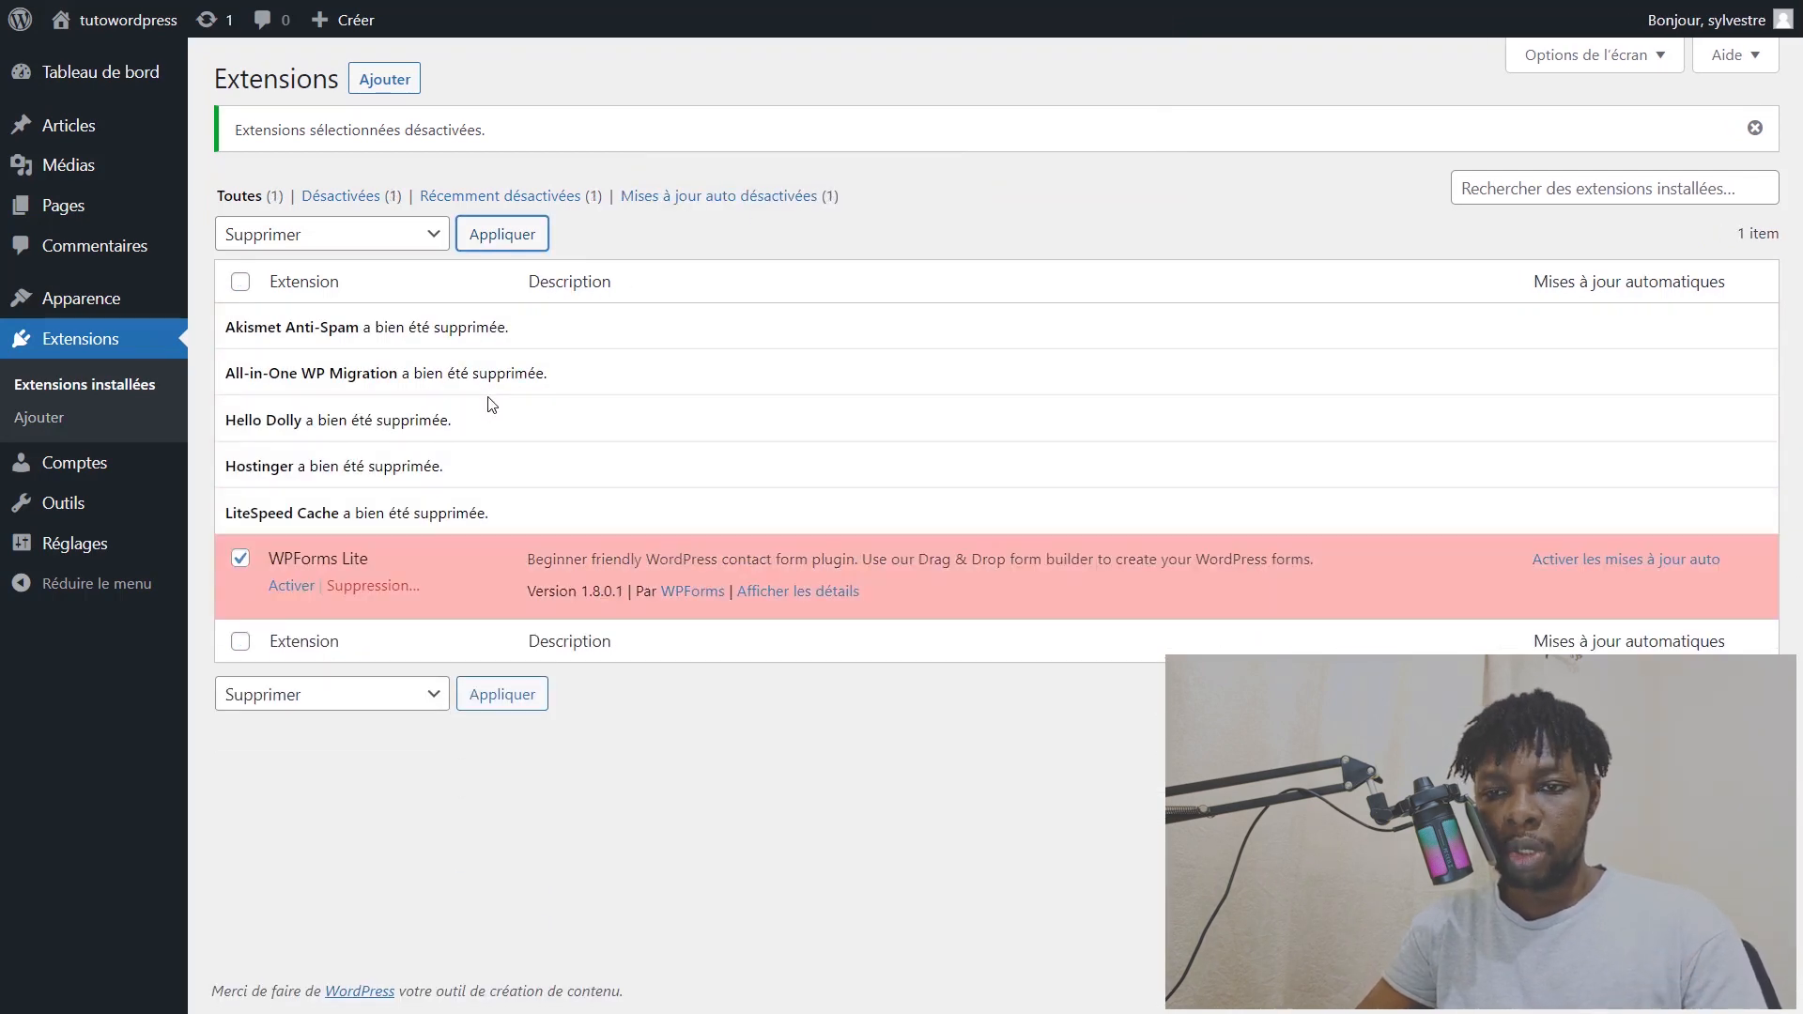
pyautogui.press('F5')
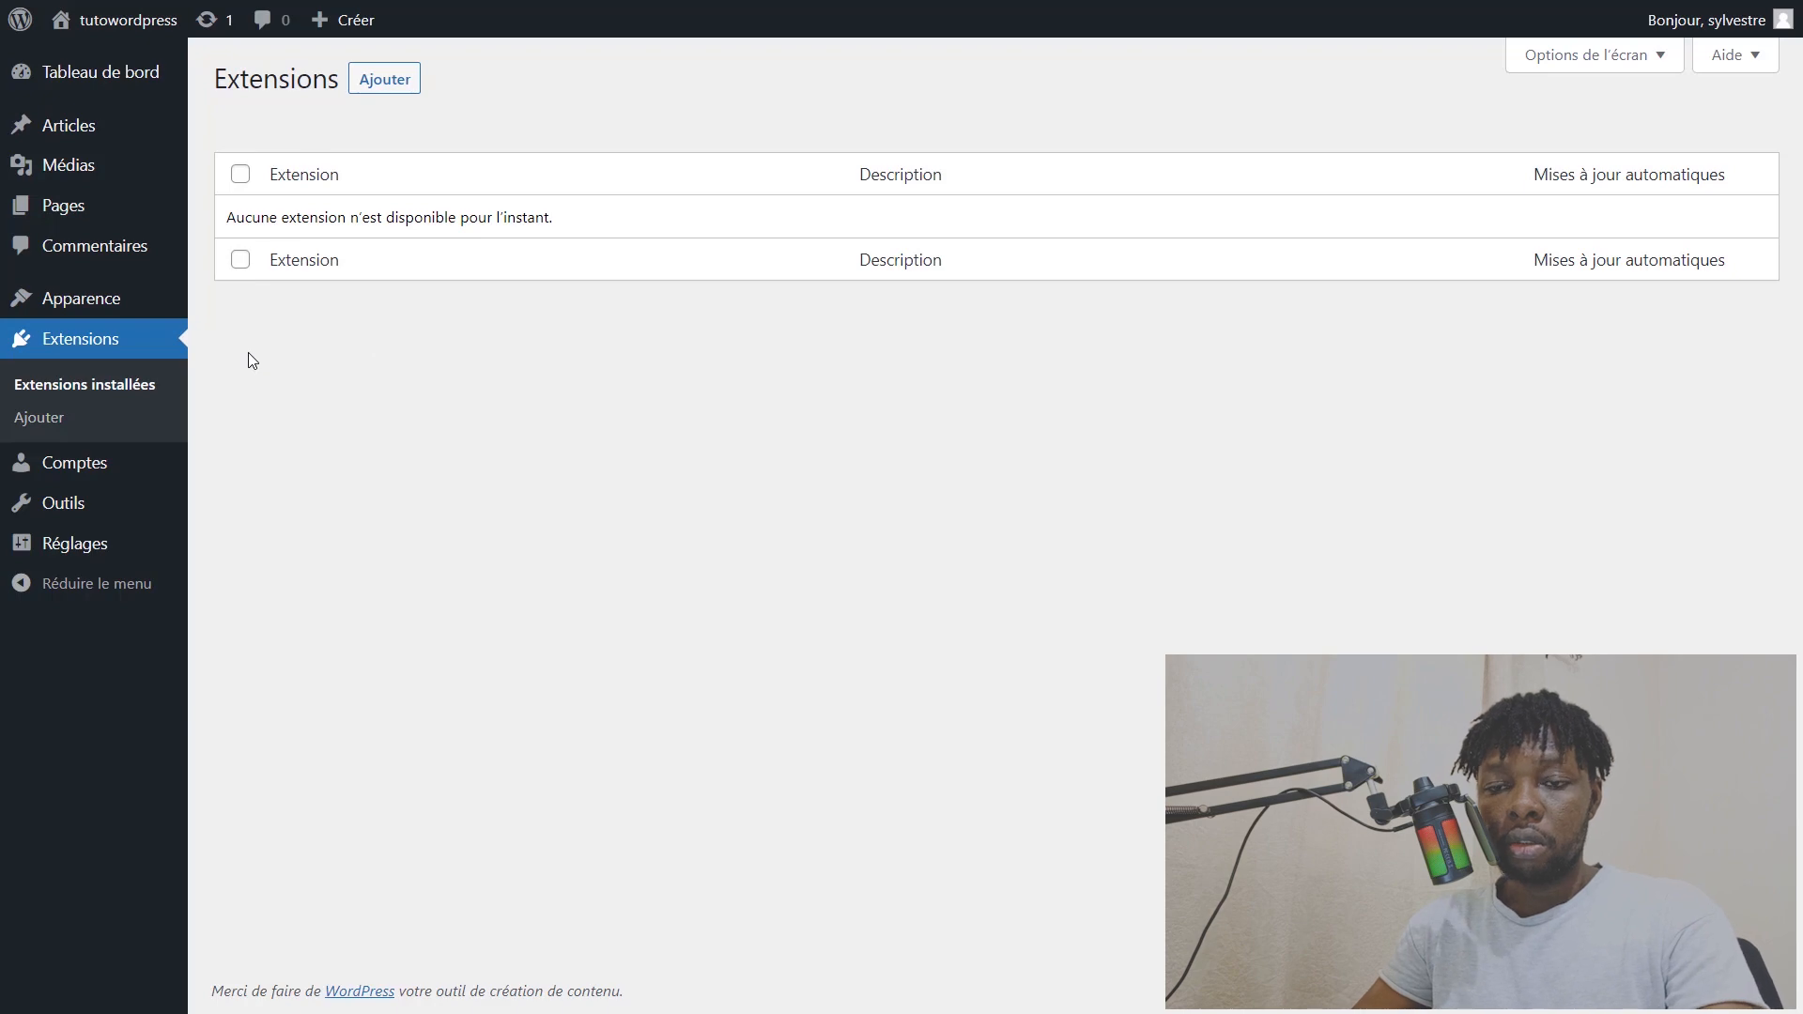
# Step: Delete the Twenty Twenty-One theme from the installed themes
pyautogui.moveTo(62, 302)
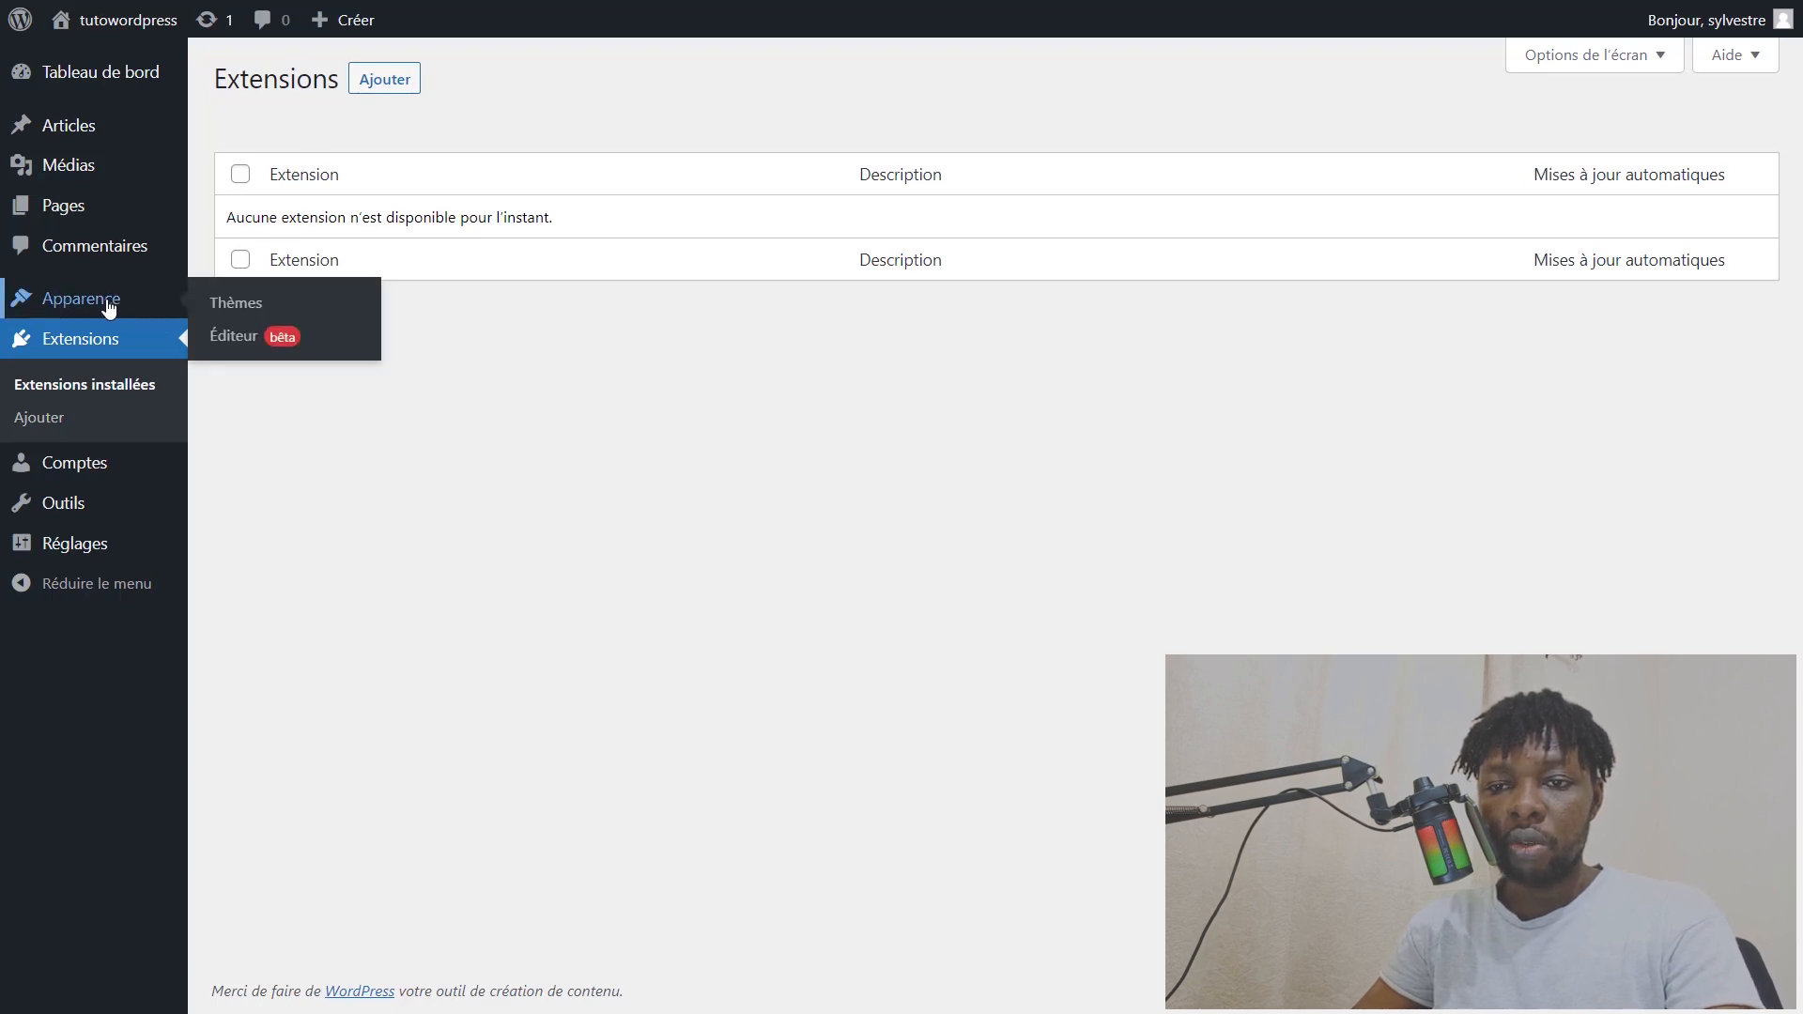
pyautogui.click(89, 305)
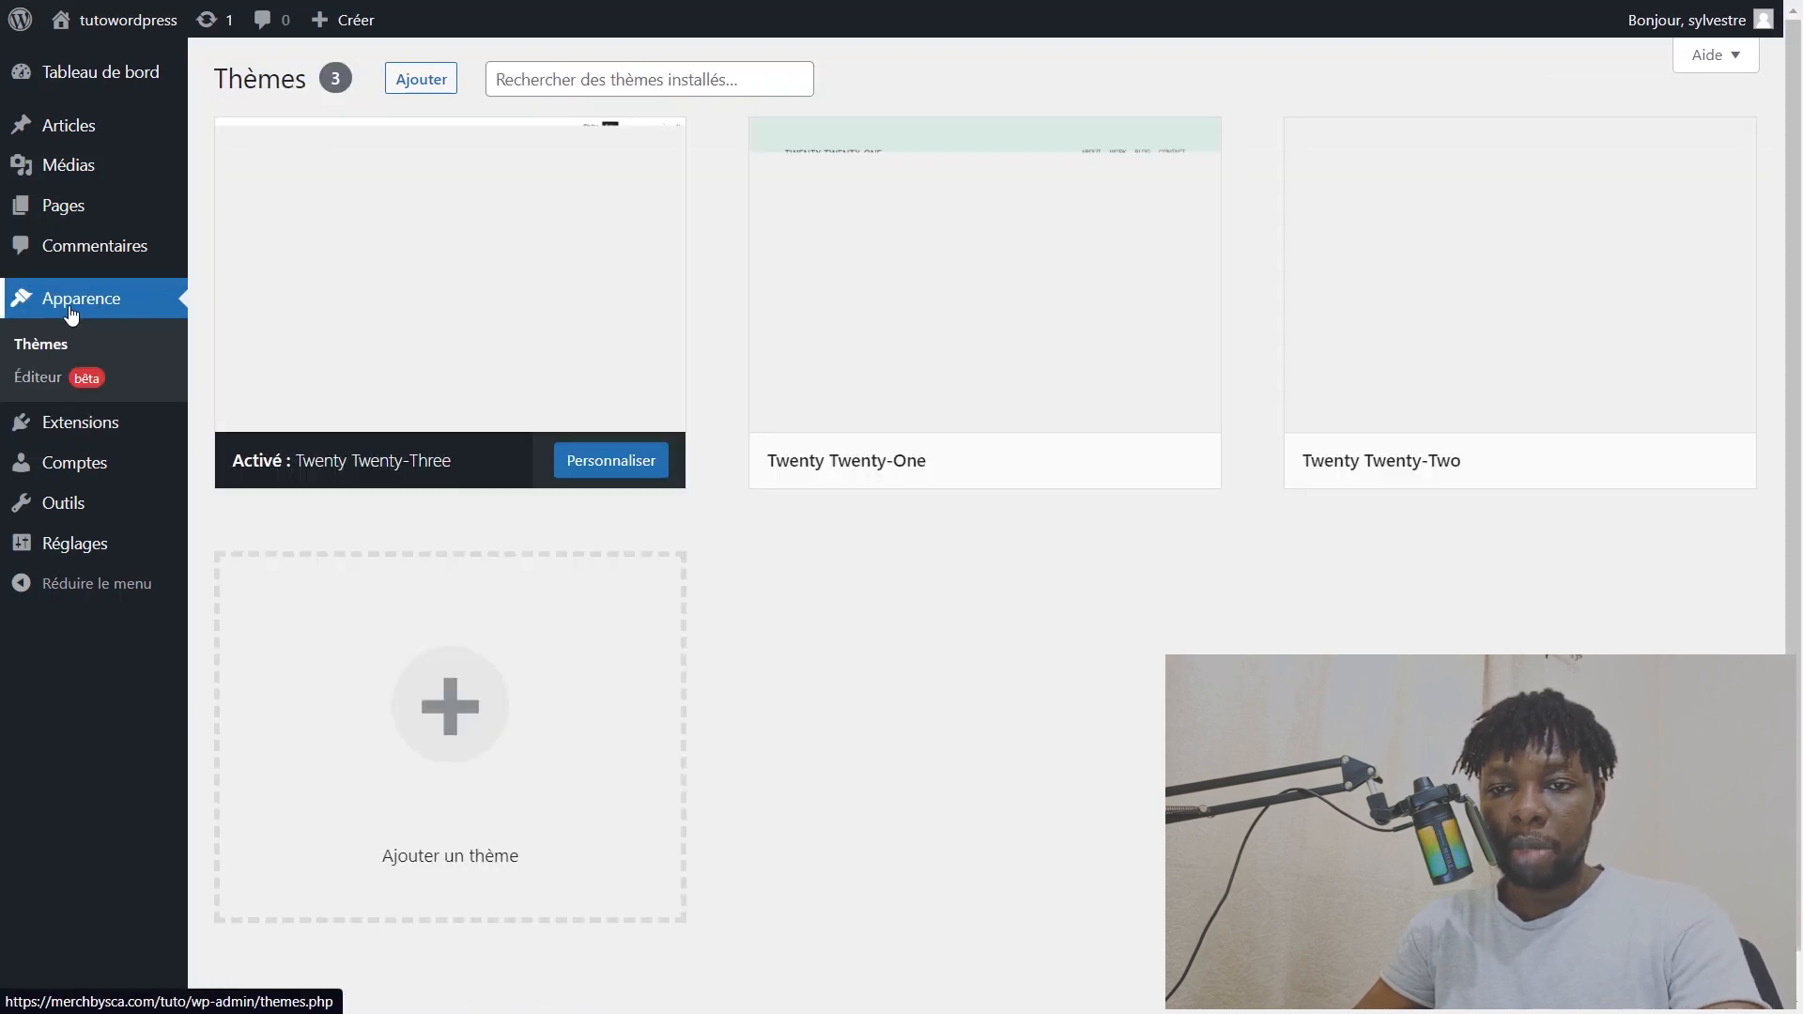
pyautogui.moveTo(949, 282)
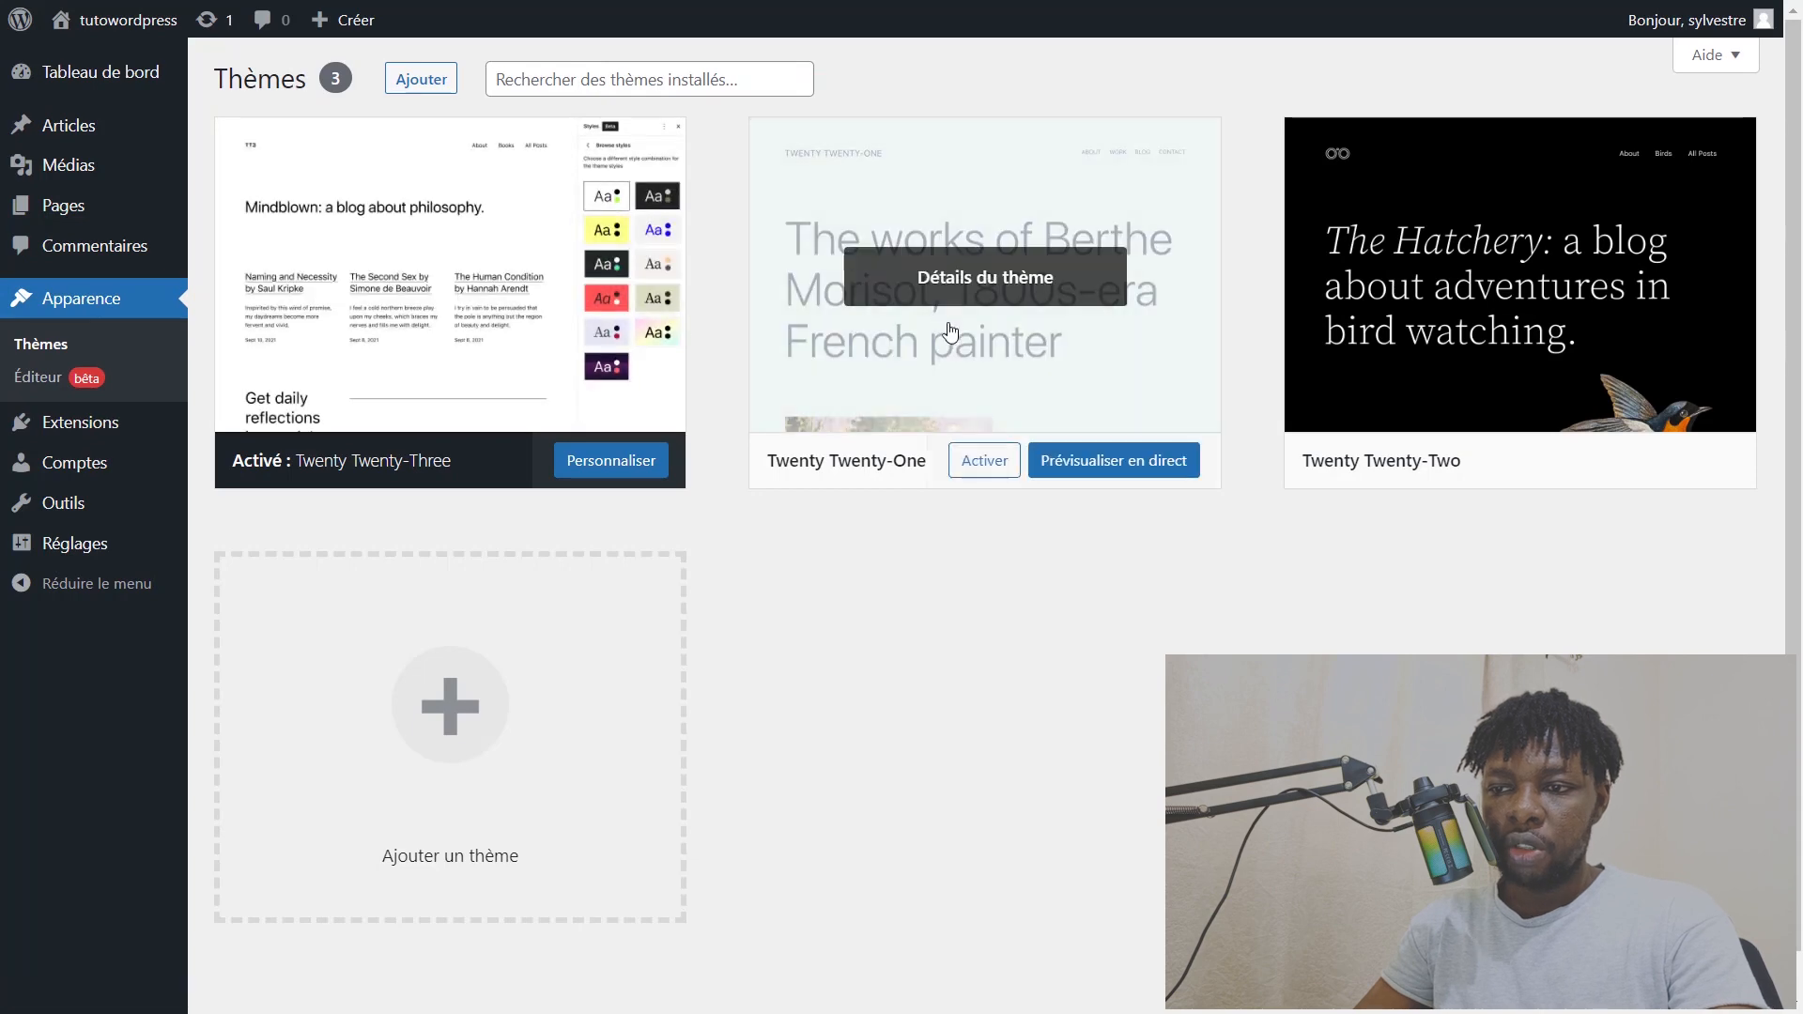
pyautogui.click(940, 275)
pyautogui.click(1717, 956)
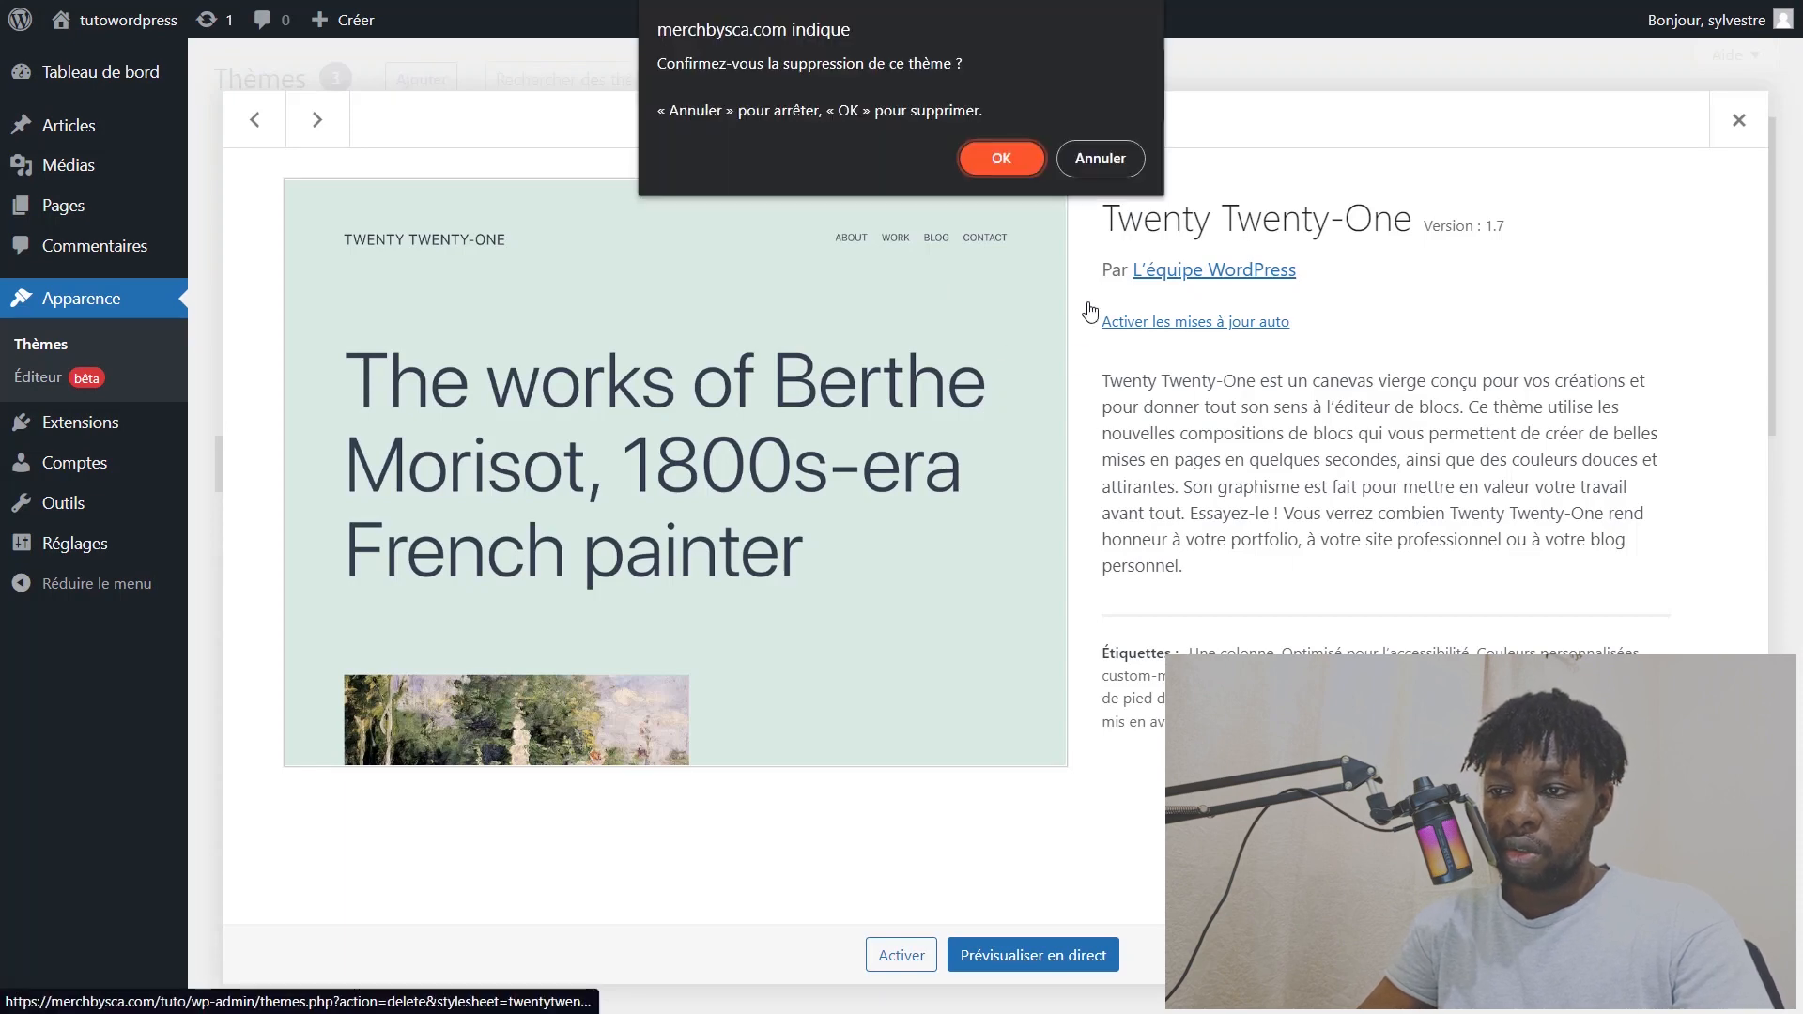
pyautogui.click(999, 157)
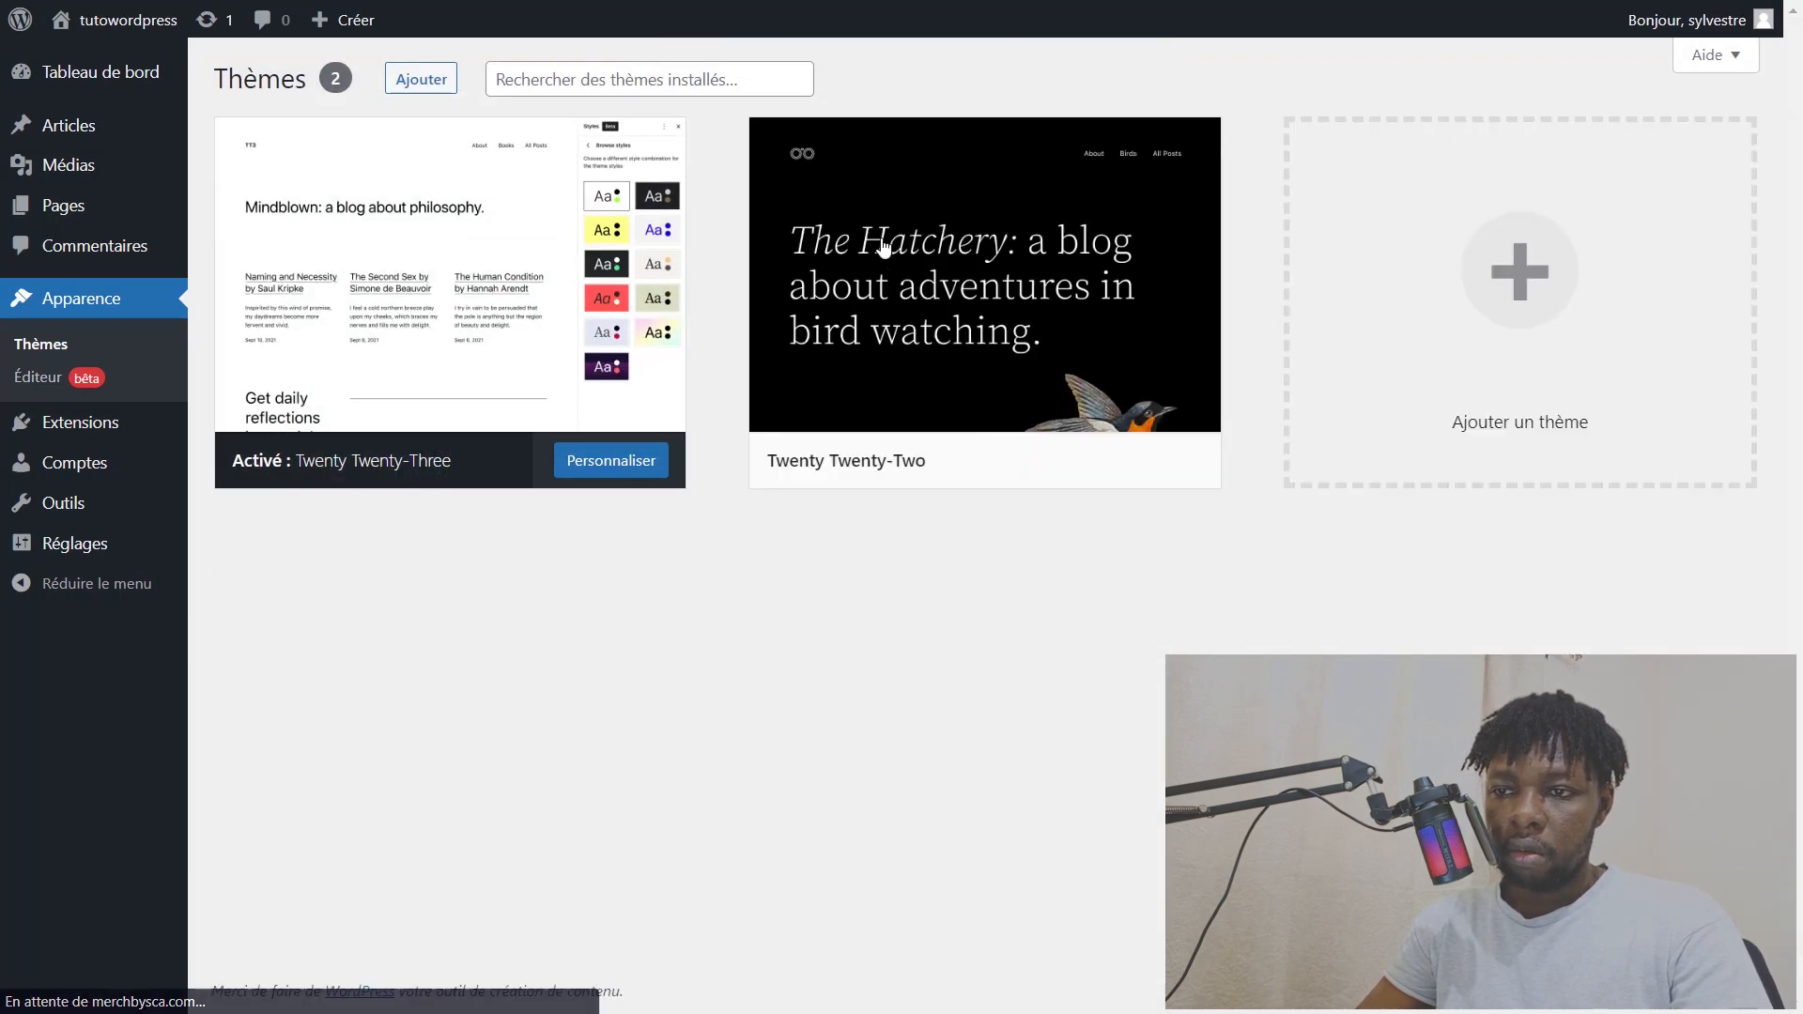
# Step: Delete the Twenty Twenty-Two theme from the installed themes
pyautogui.click(977, 280)
pyautogui.click(1717, 955)
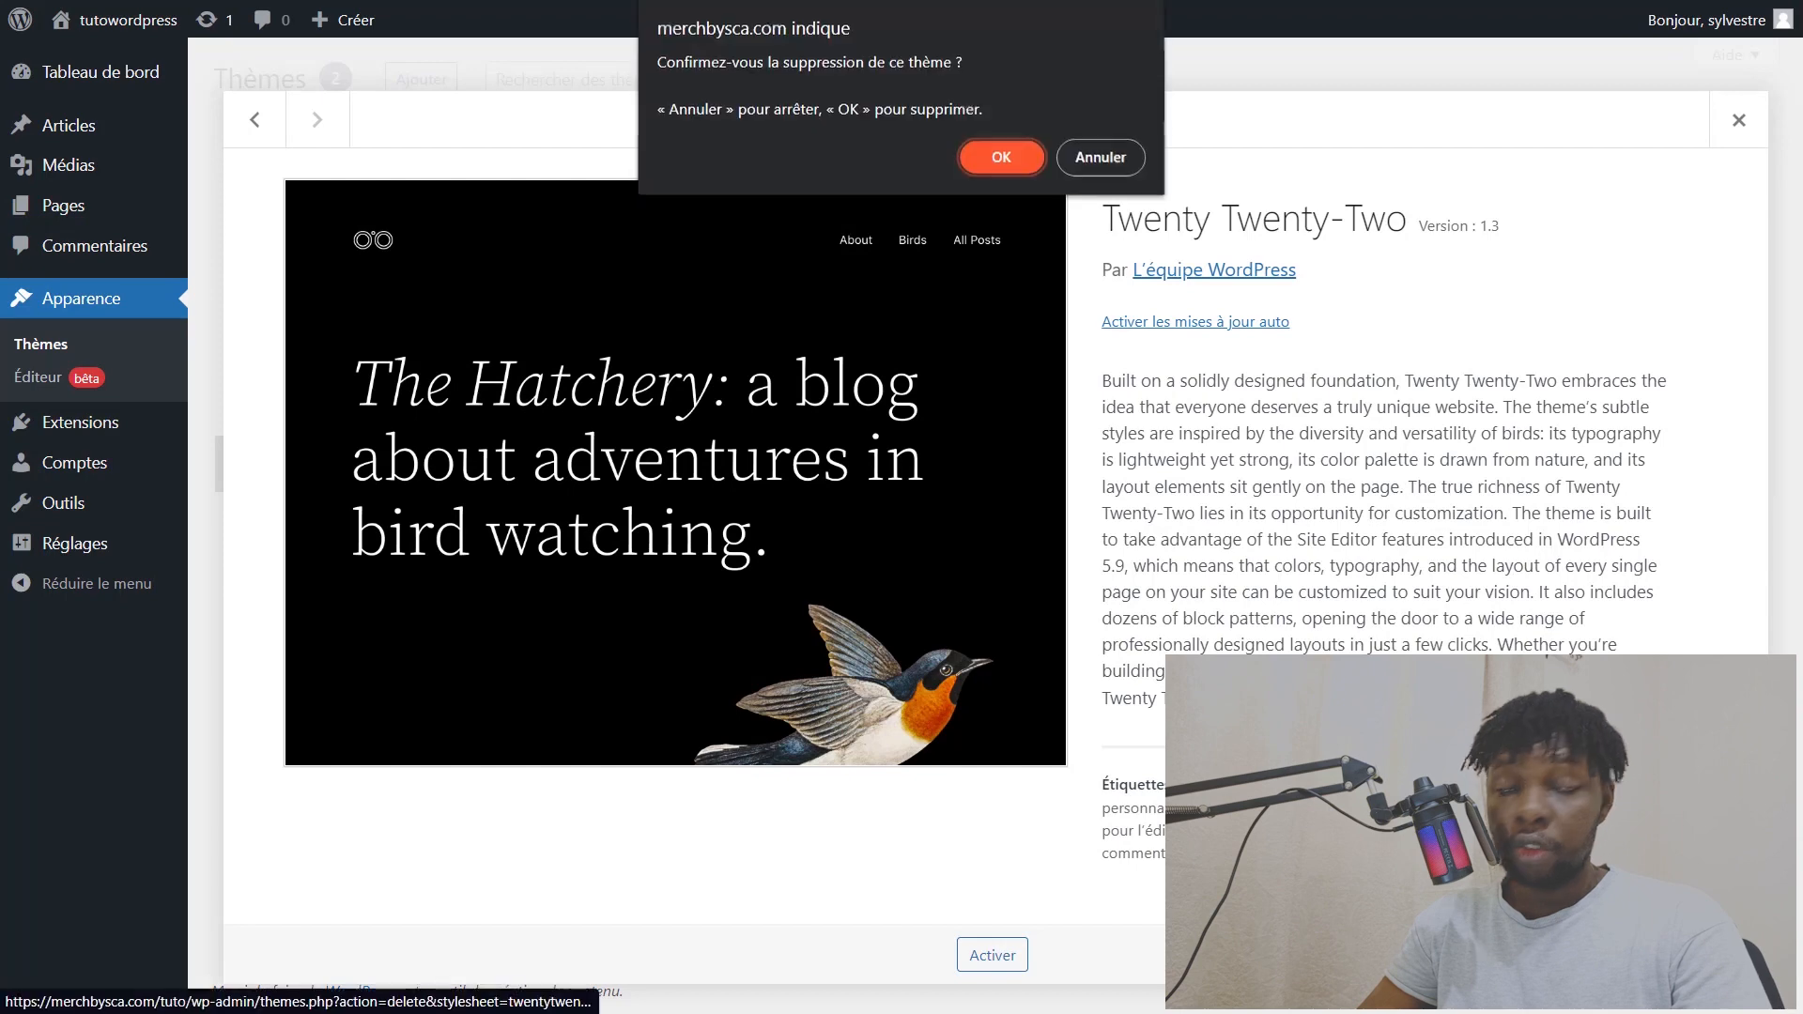
pyautogui.click(999, 155)
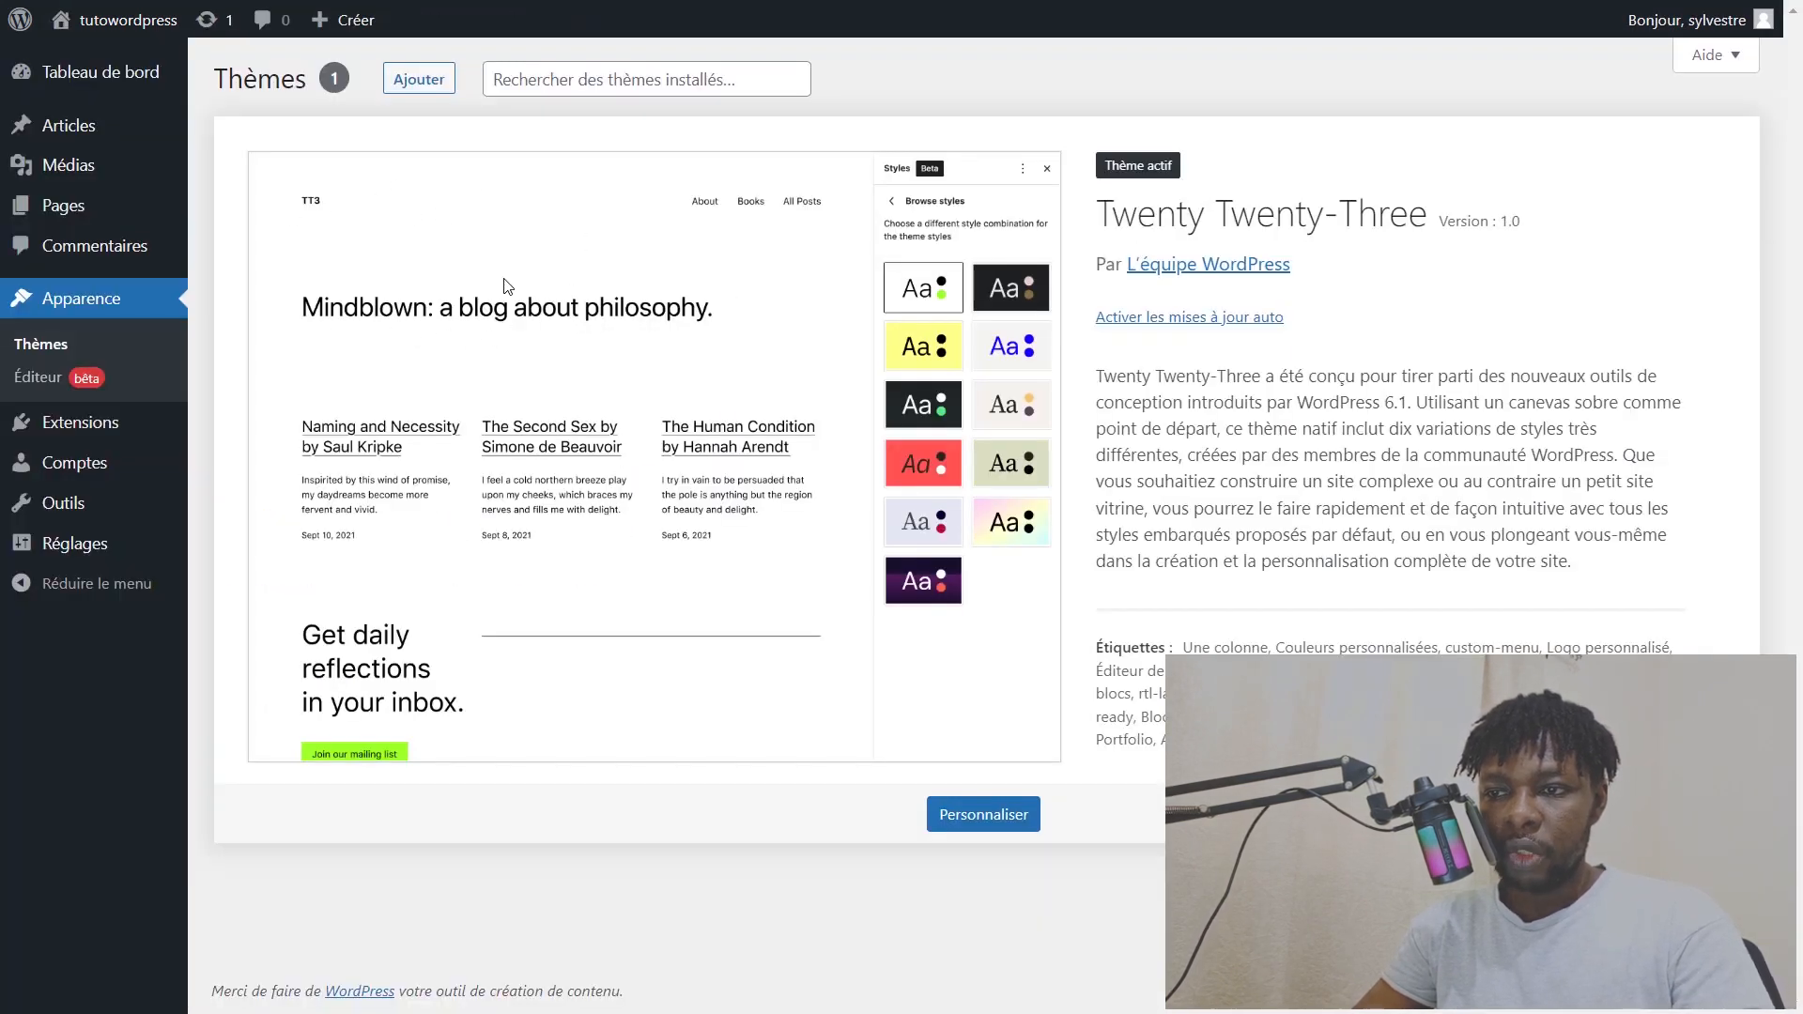
# Step: Search the theme directory for "kadence", and install and activate the Kadence theme
pyautogui.click(427, 84)
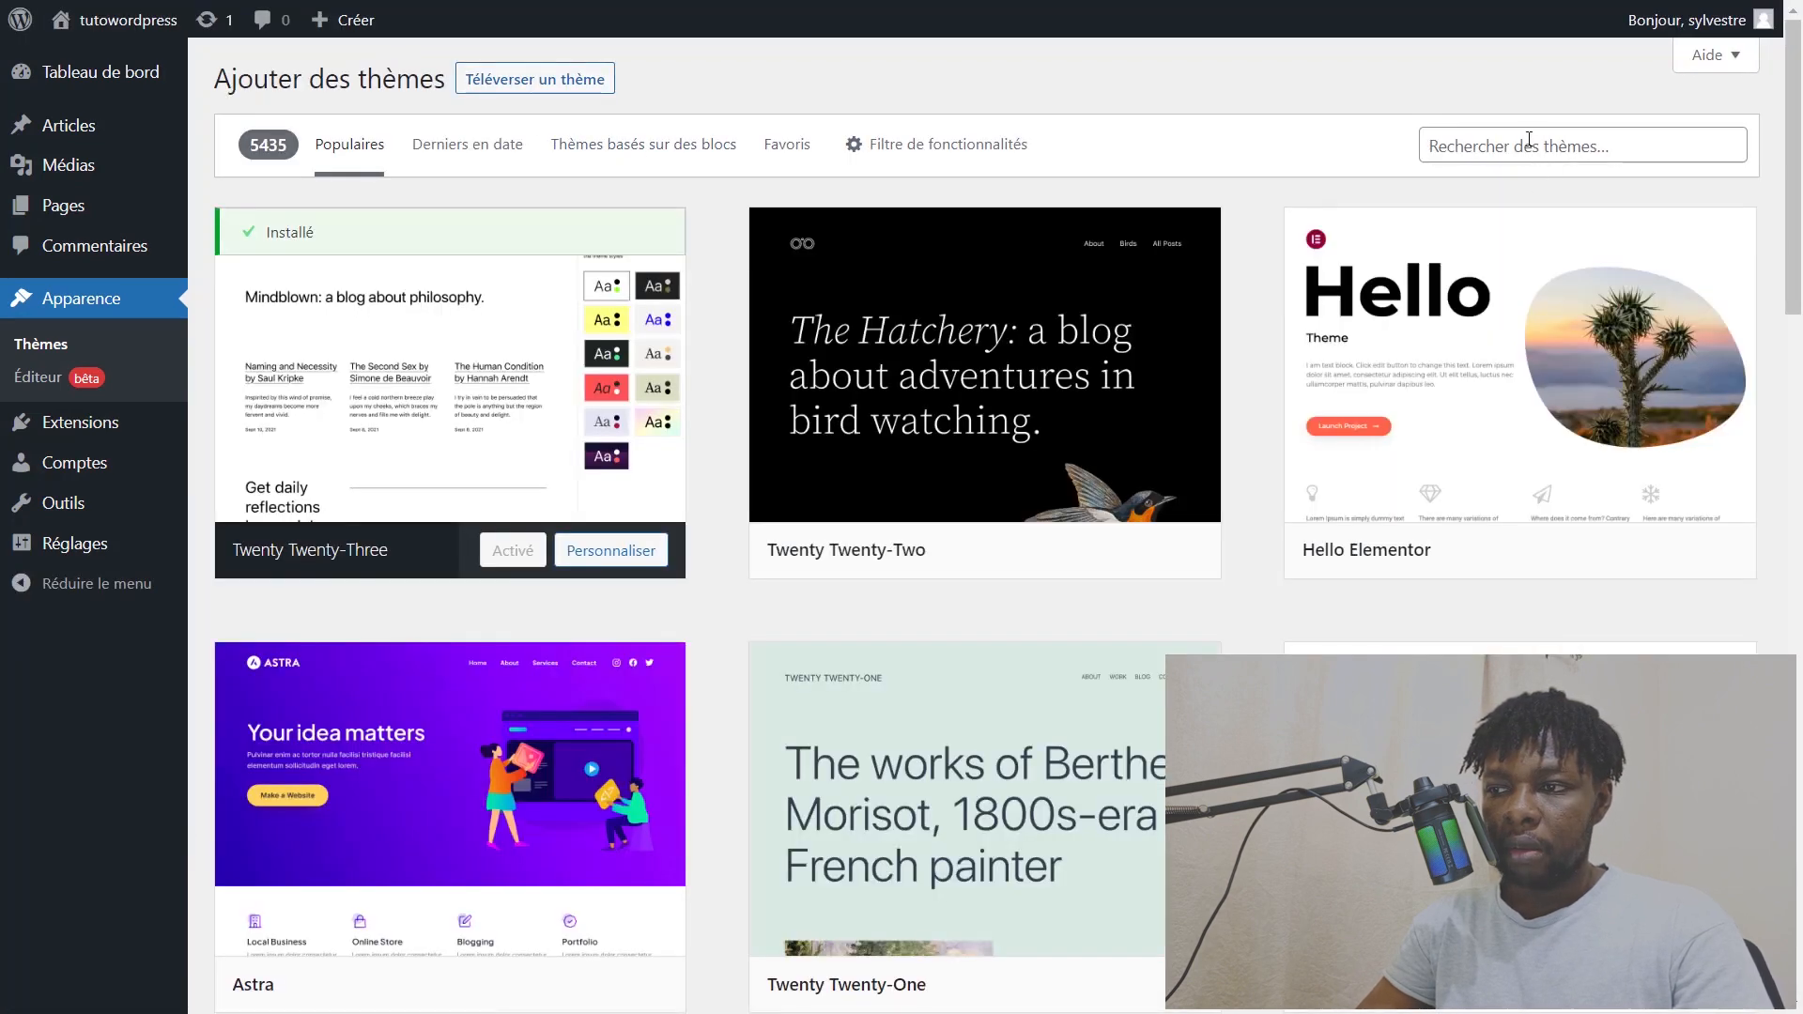
pyautogui.click(1529, 145)
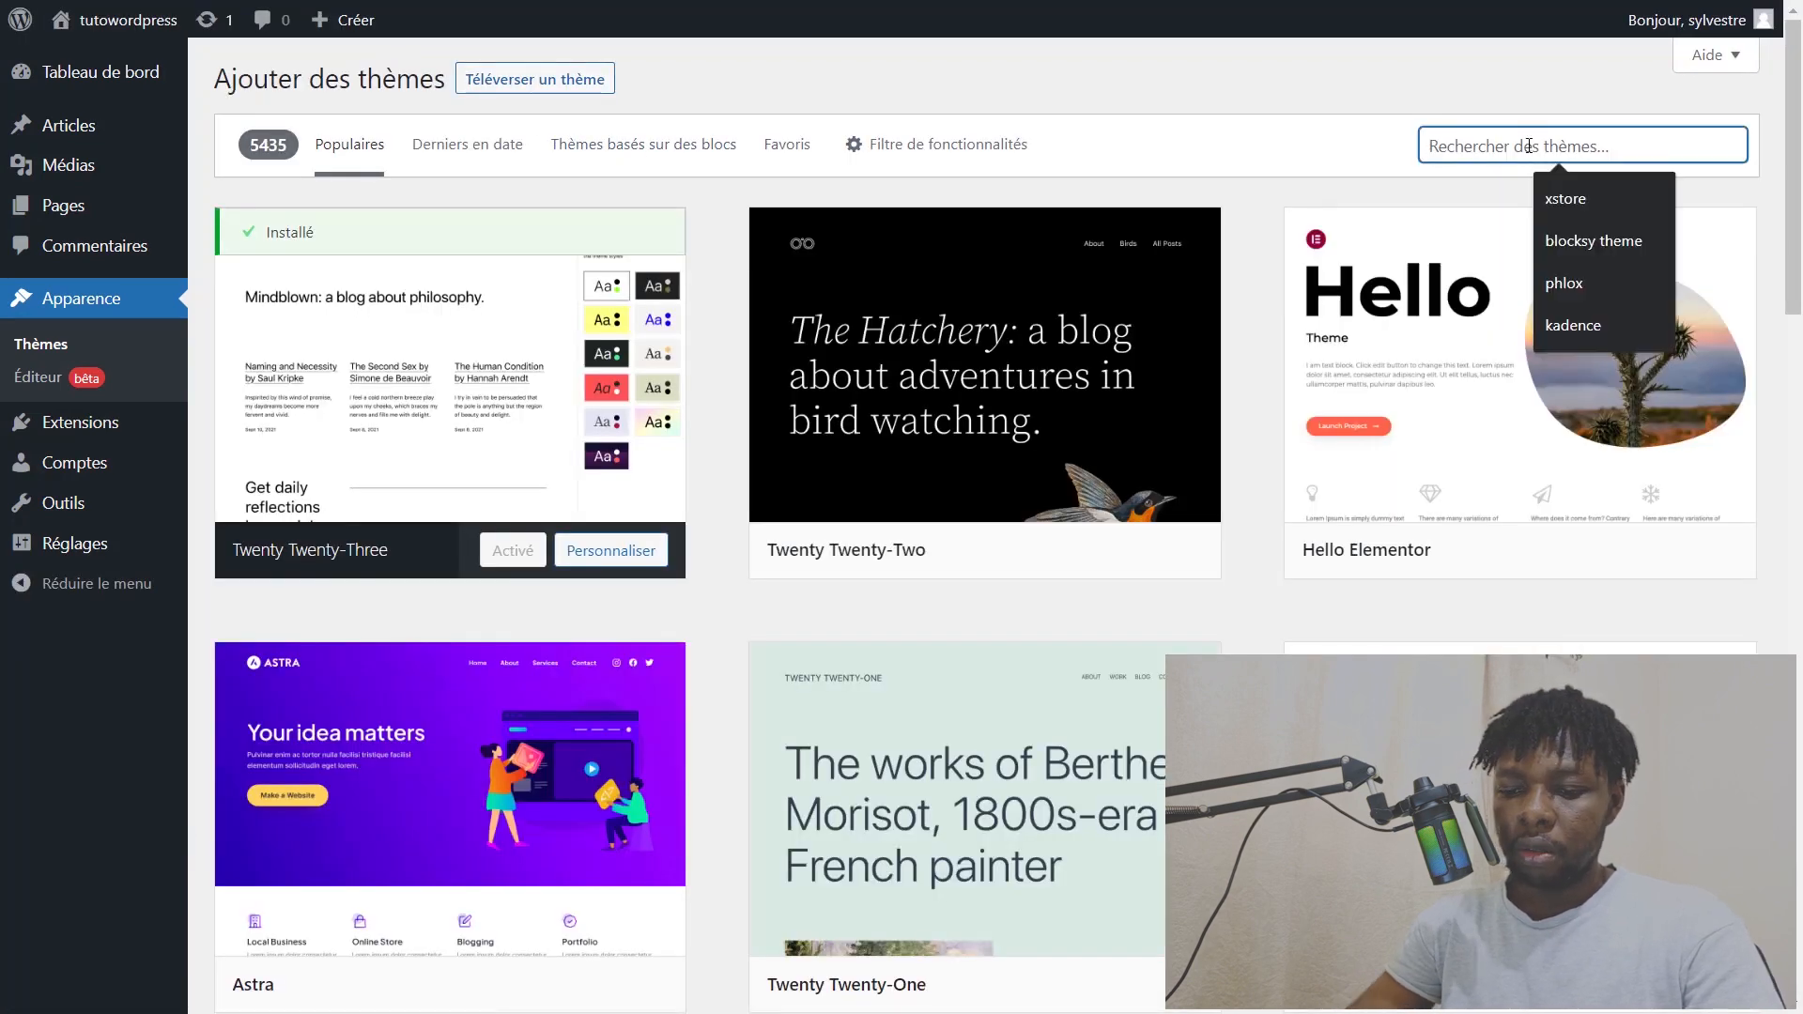
pyautogui.write('kadence')
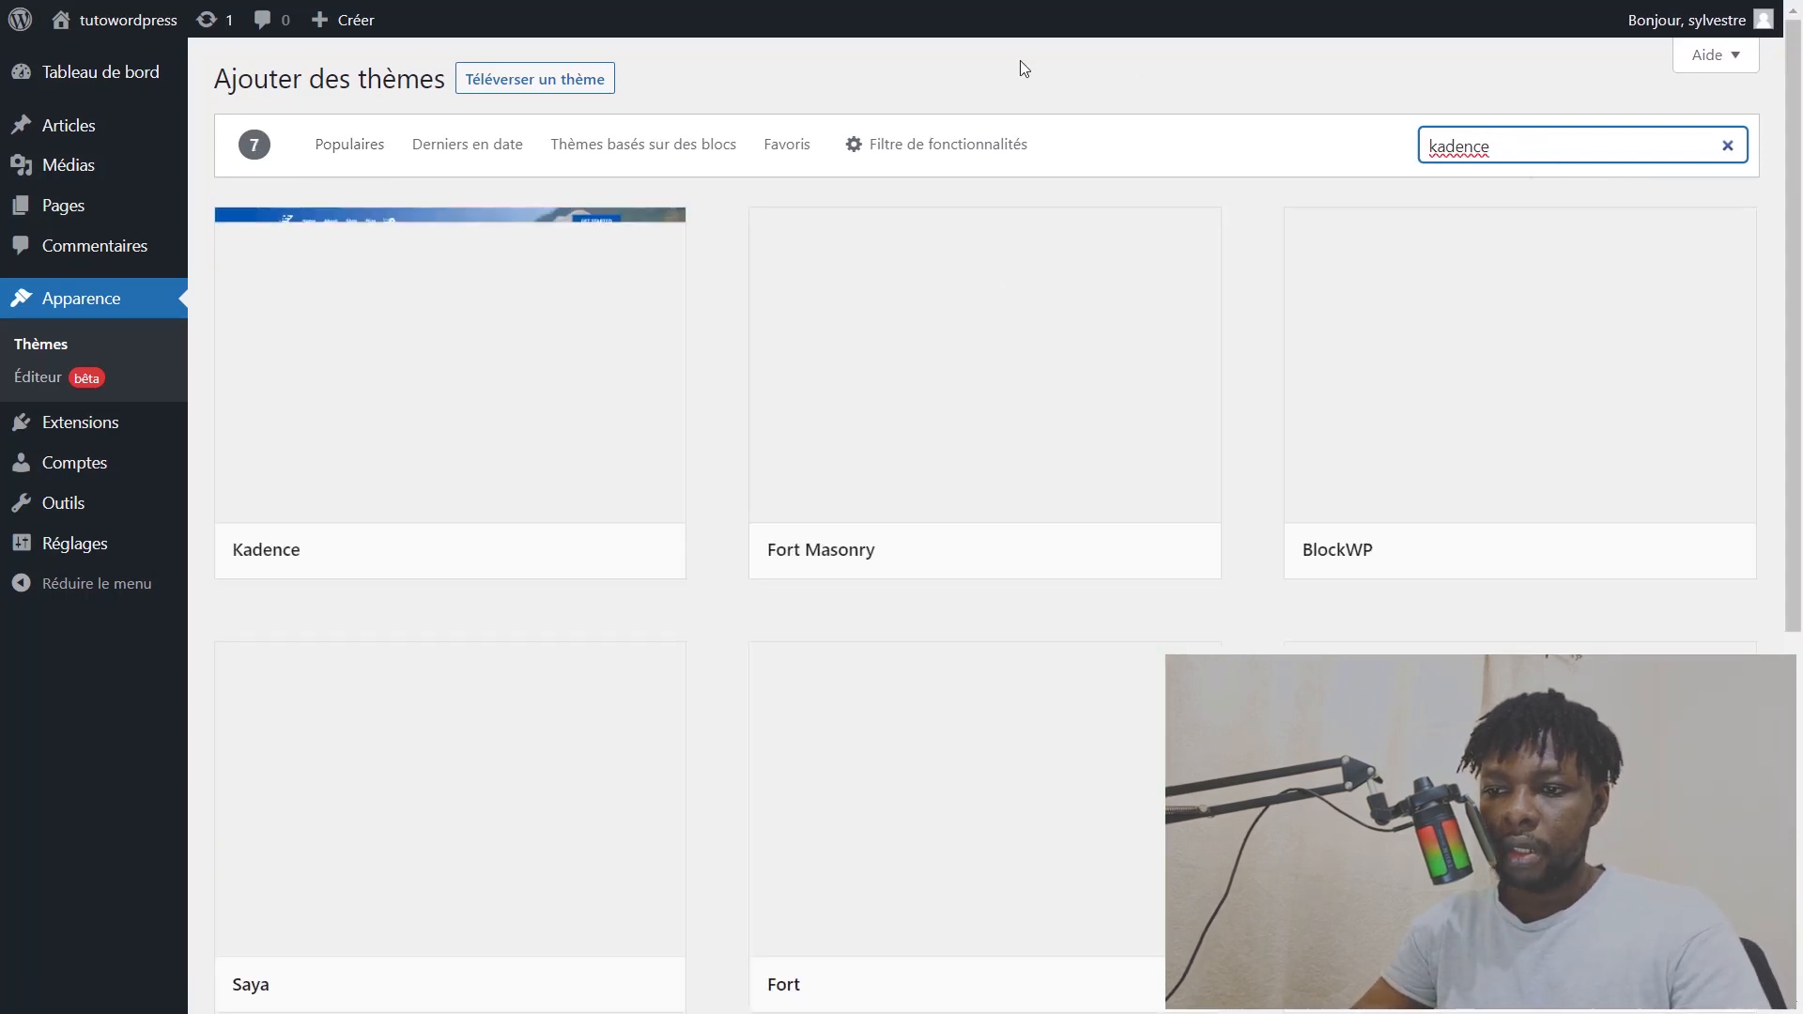
pyautogui.moveTo(491, 330)
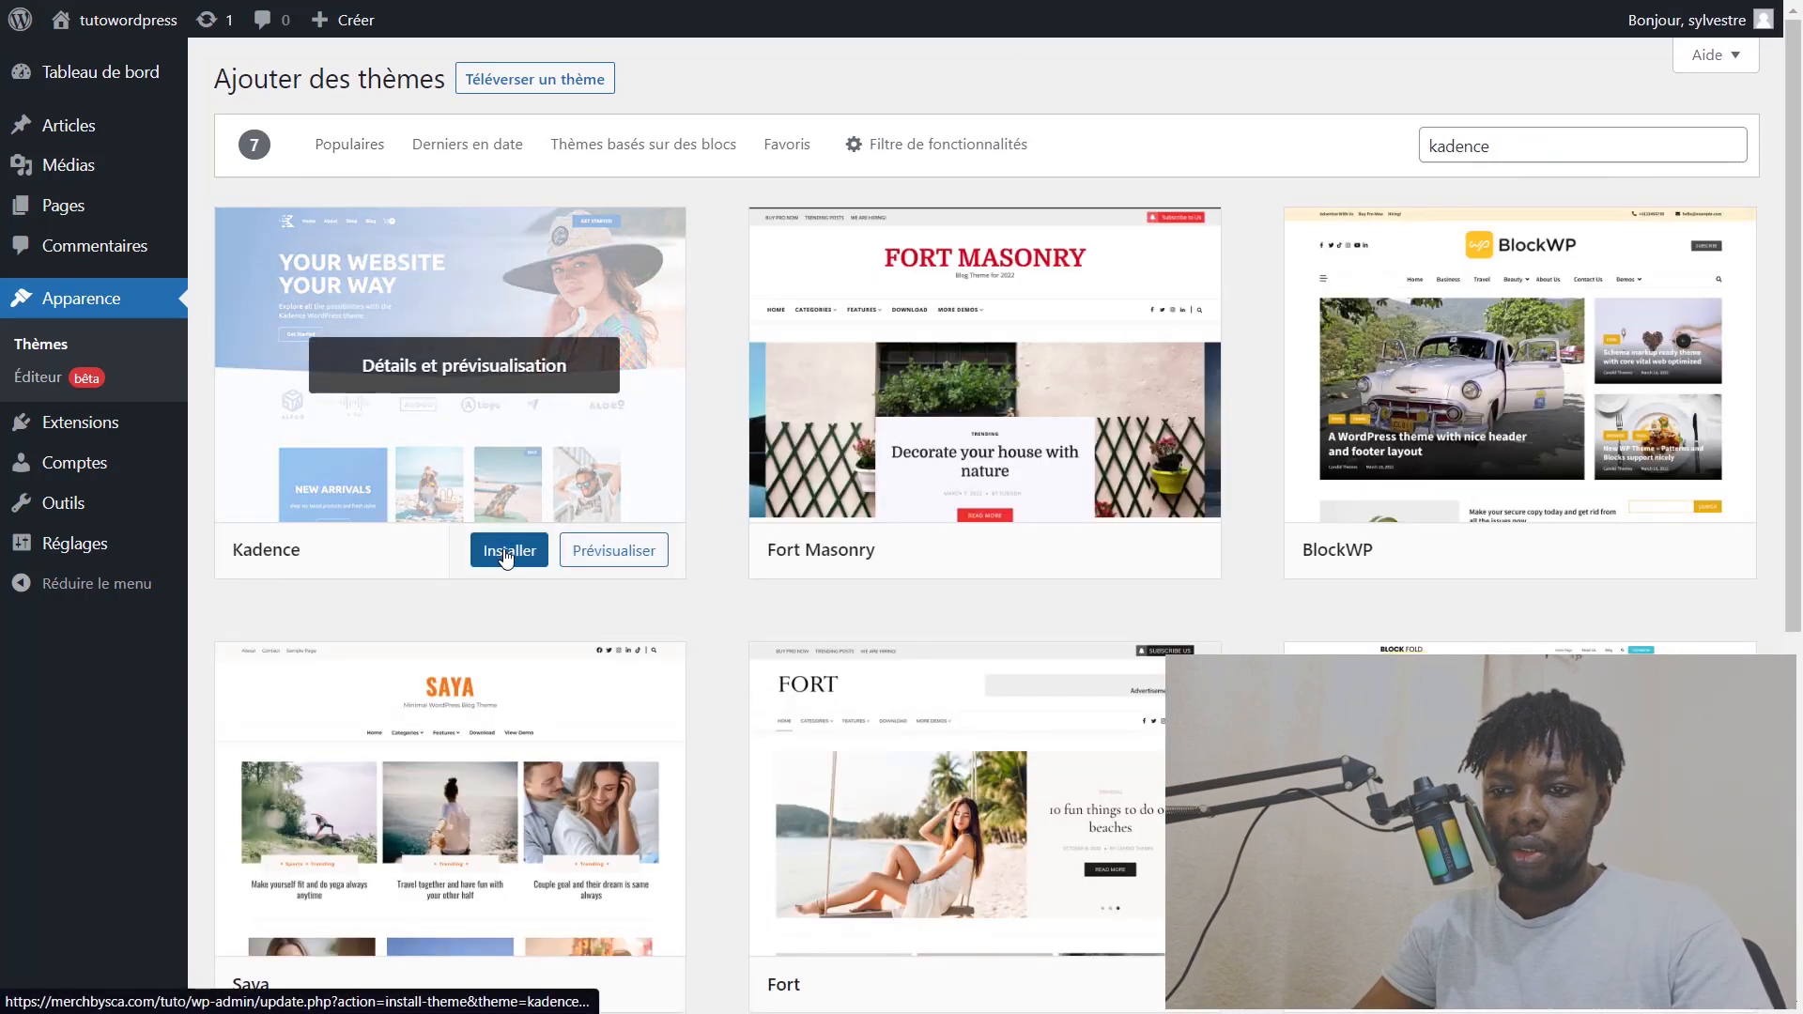
pyautogui.click(499, 558)
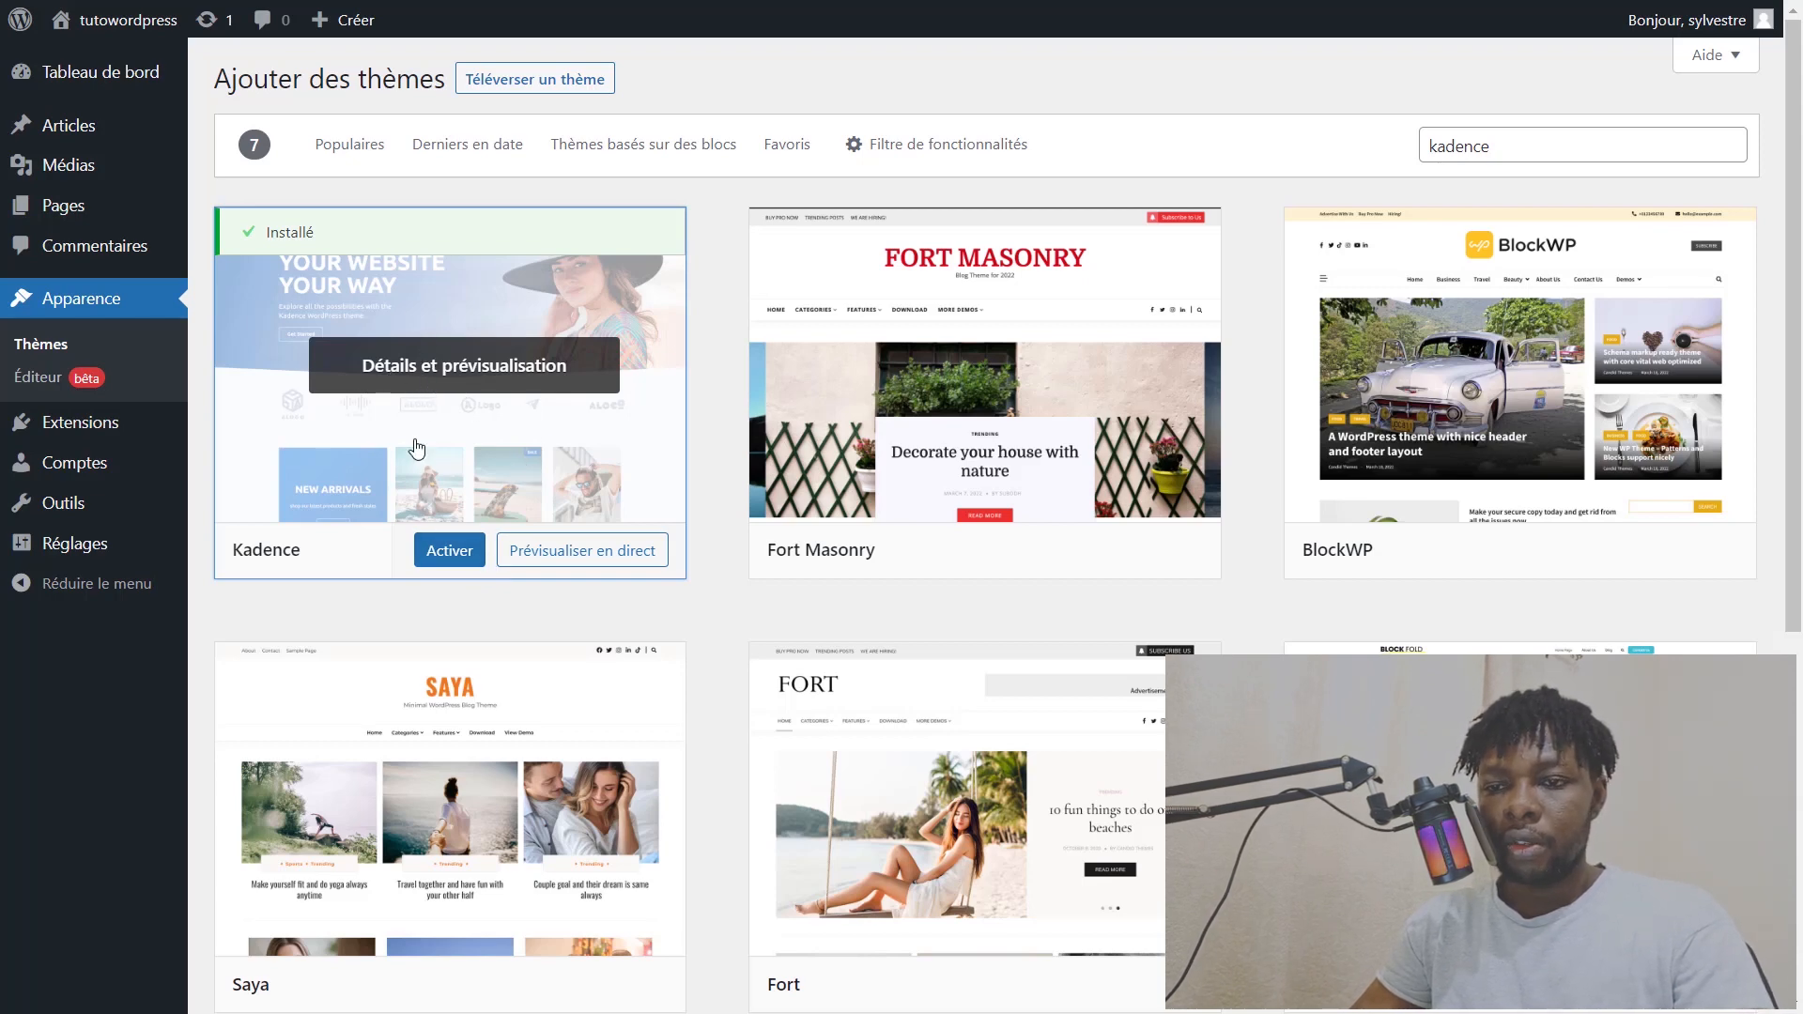
pyautogui.click(448, 557)
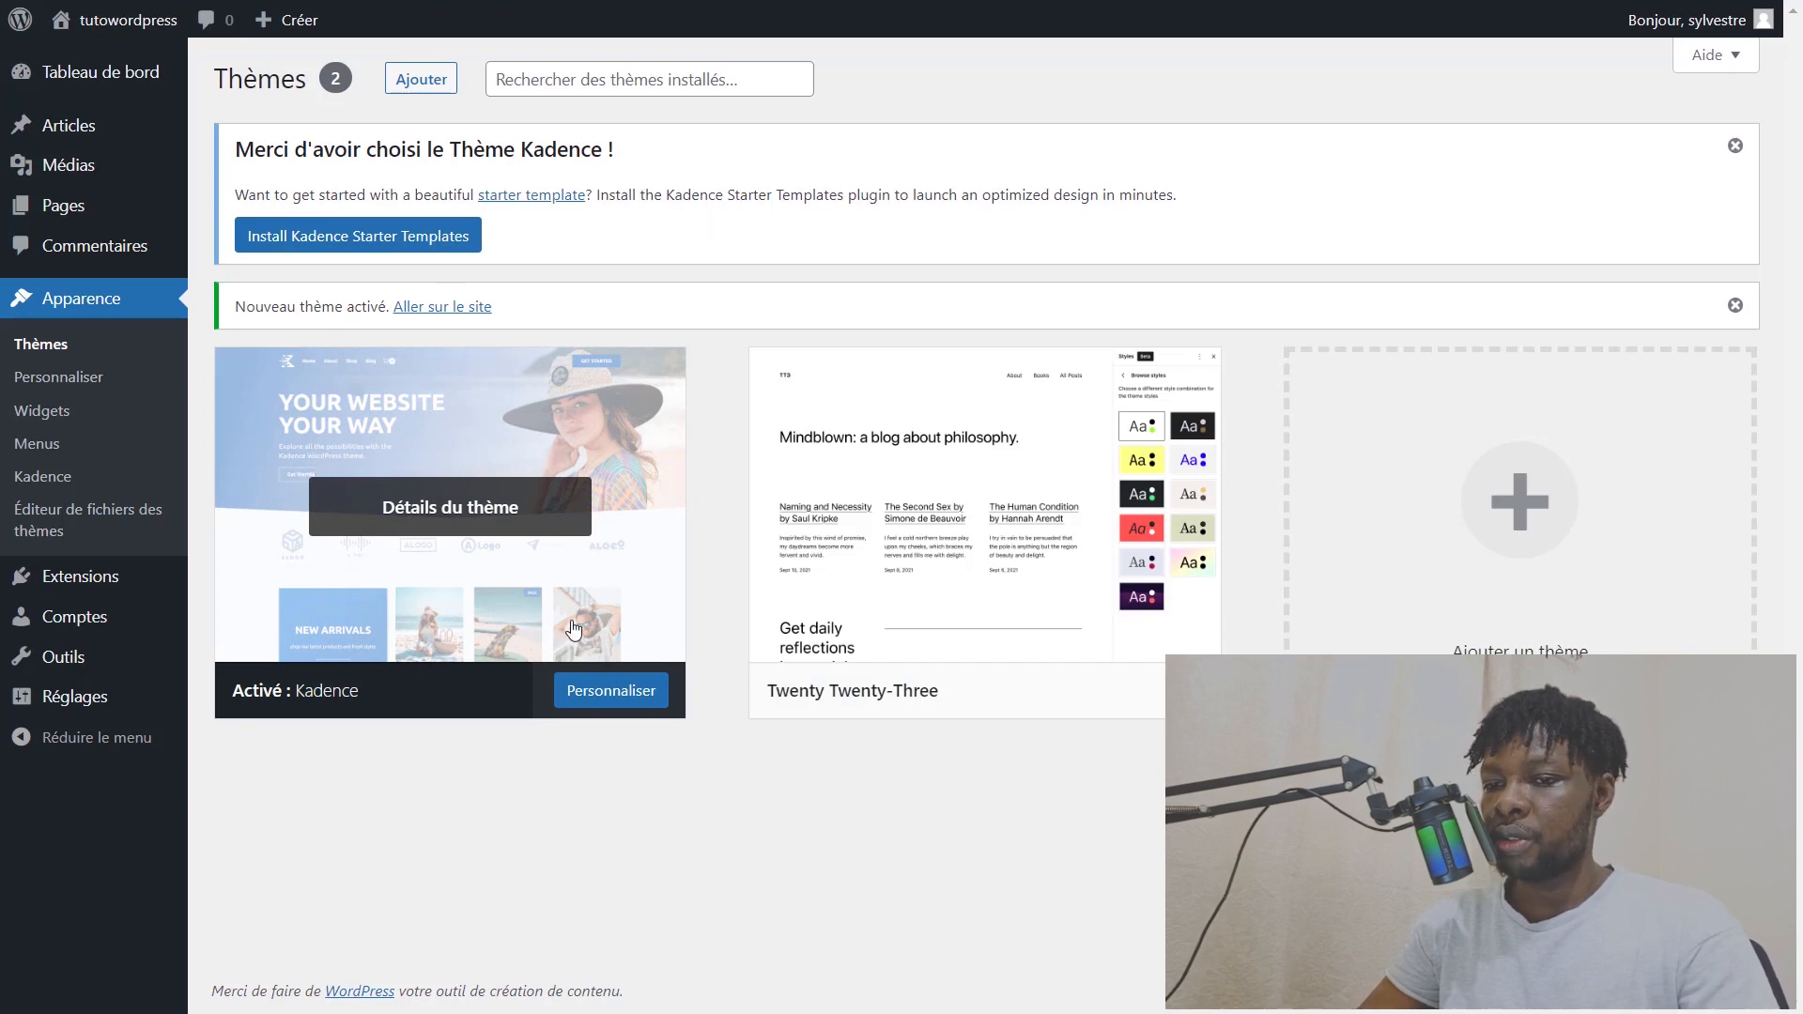
# Step: Delete the inactive Twenty Twenty-Three theme, leaving Kadence as the only installed theme
pyautogui.click(1039, 547)
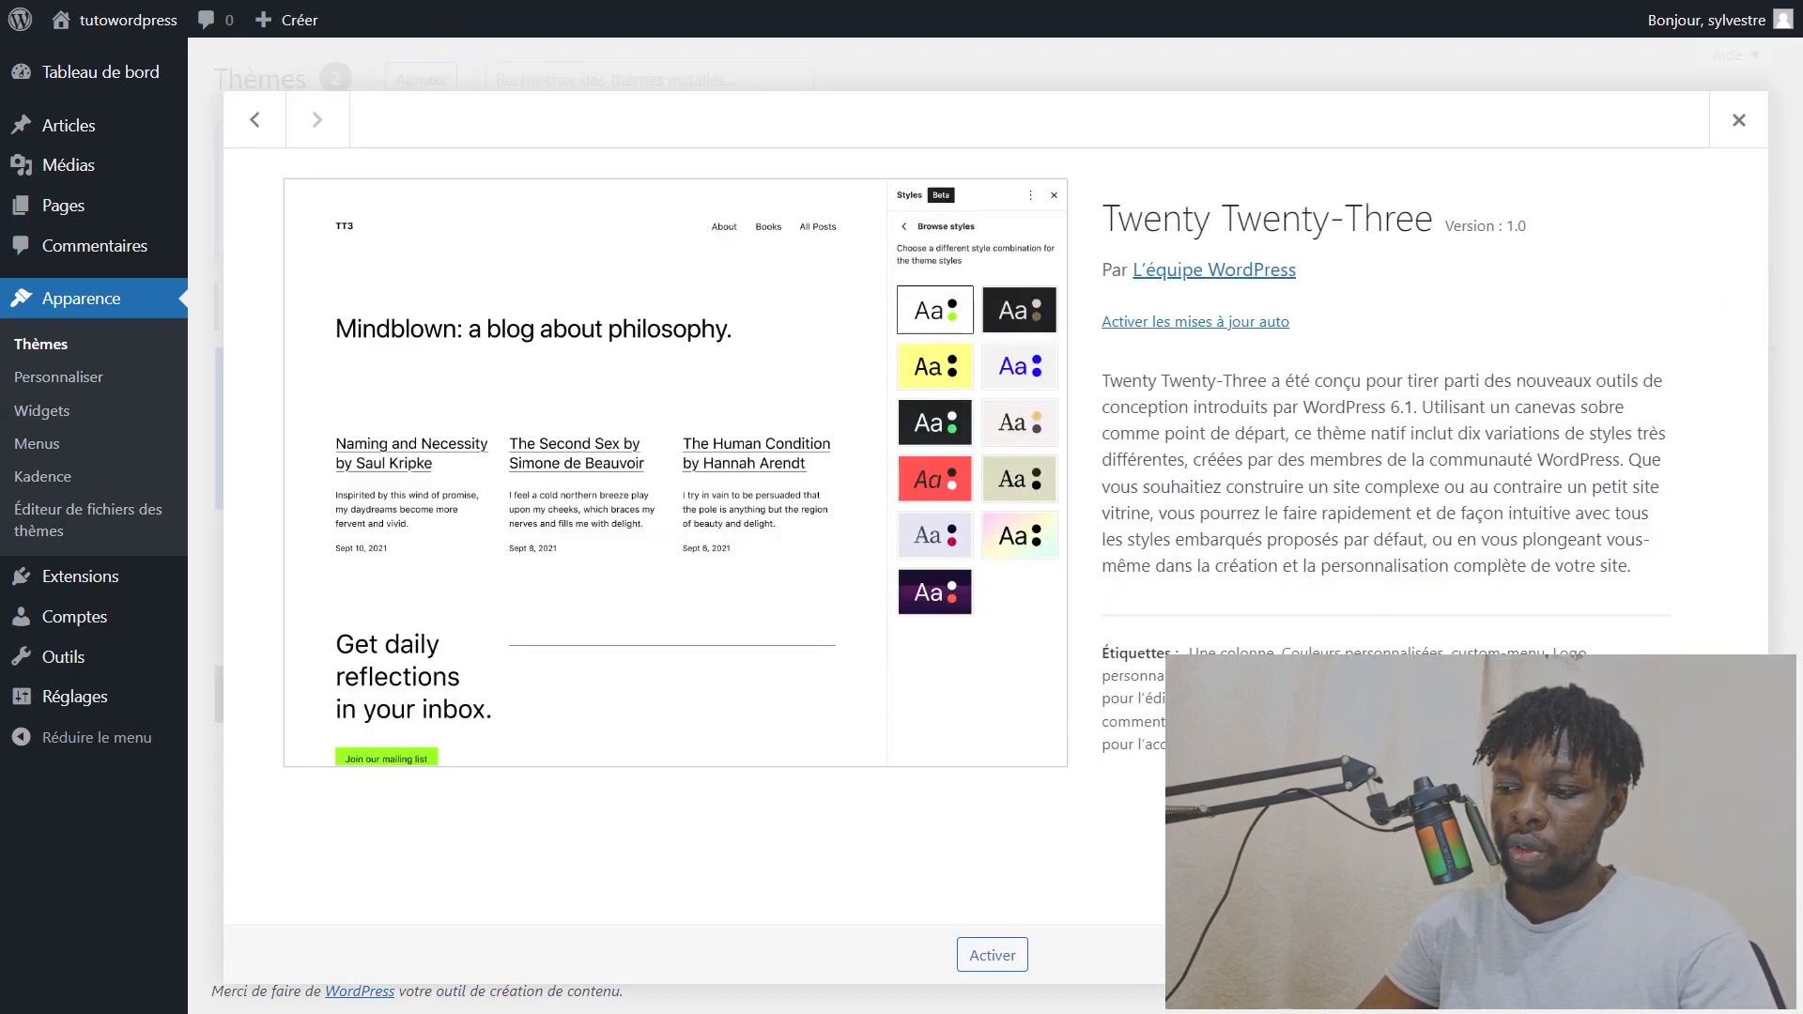
pyautogui.click(1727, 955)
pyautogui.click(994, 160)
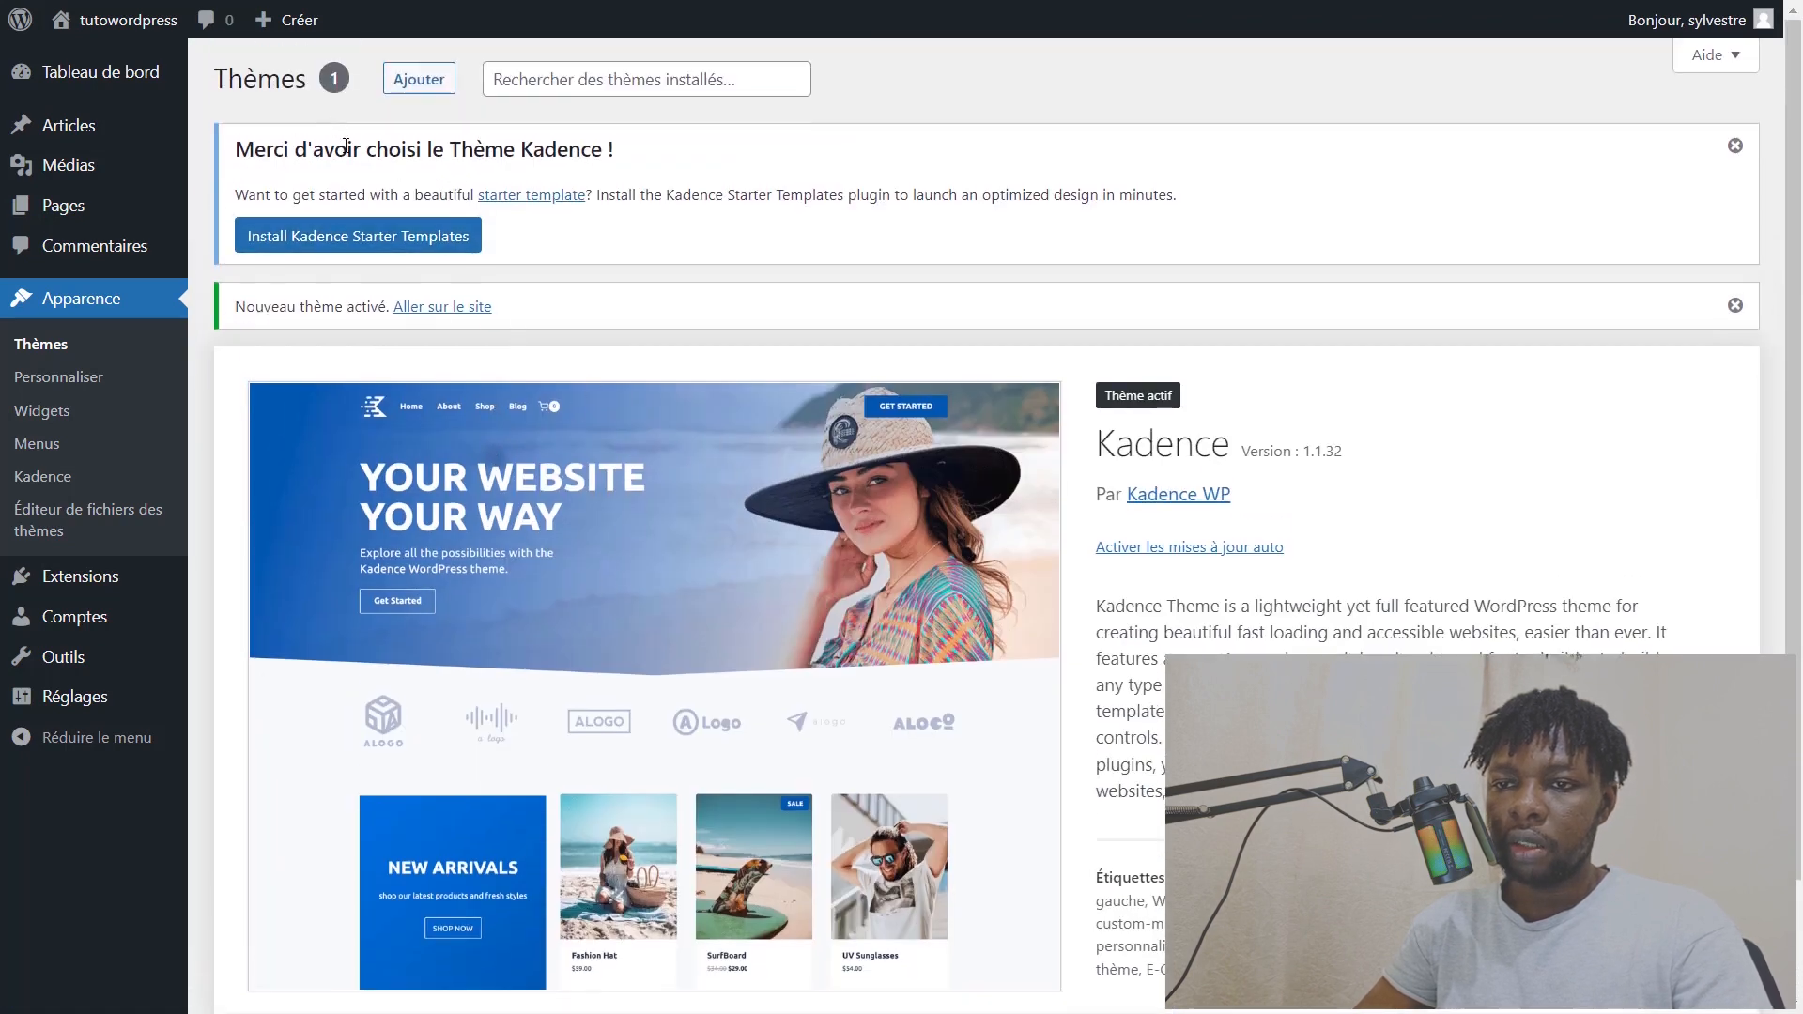
# Step: Install the Kadence Starter Templates plugin offered in the theme's welcome notice
pyautogui.moveTo(241, 151); pyautogui.dragTo(664, 161)
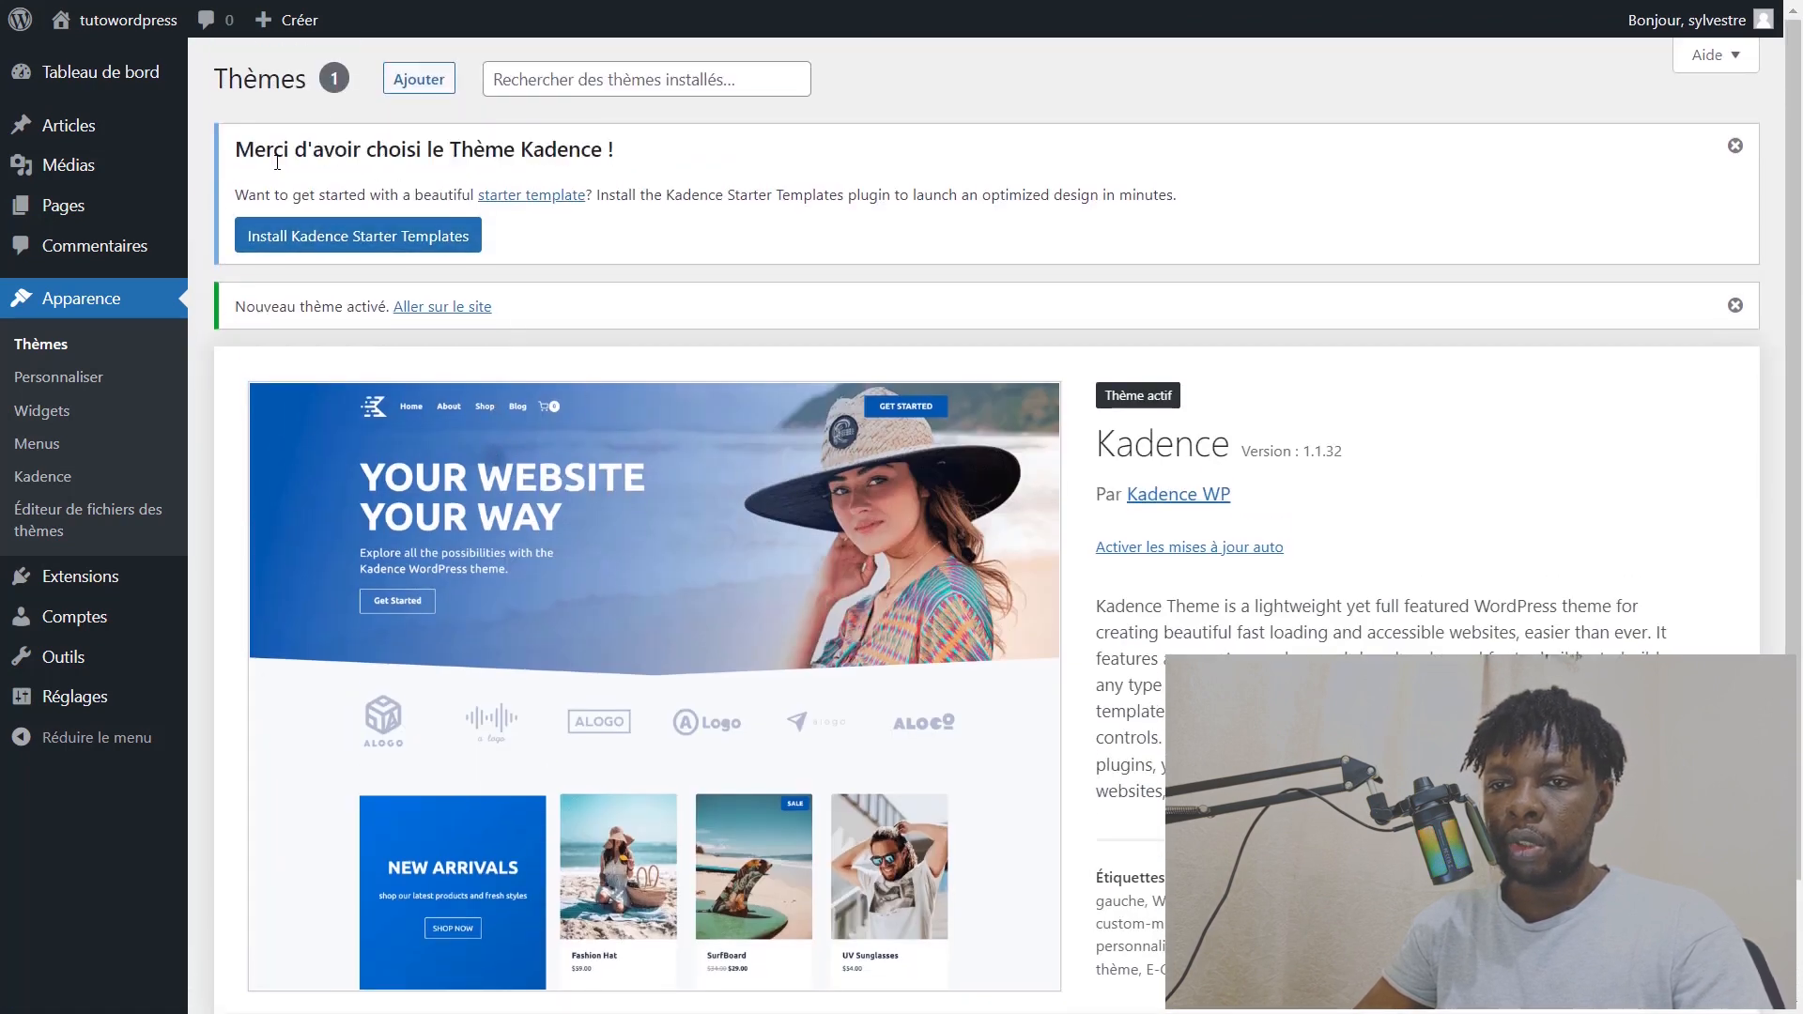
pyautogui.moveTo(272, 153); pyautogui.dragTo(575, 167)
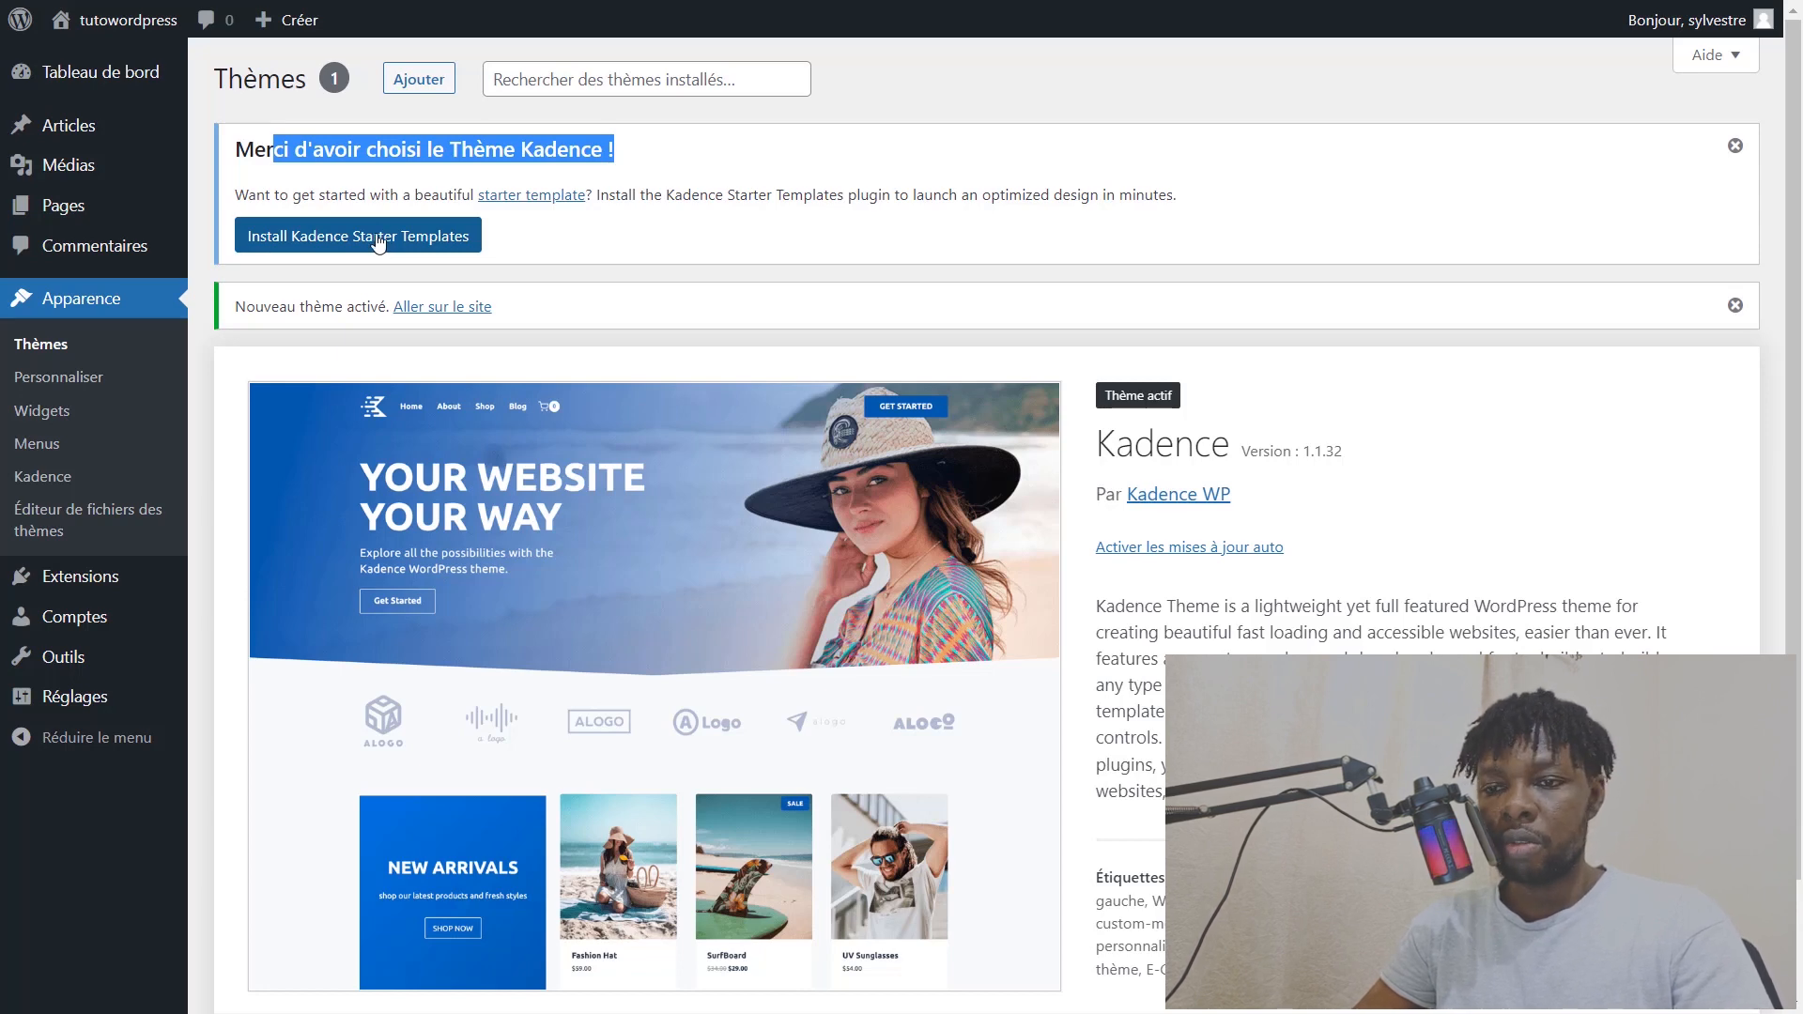
pyautogui.click(333, 246)
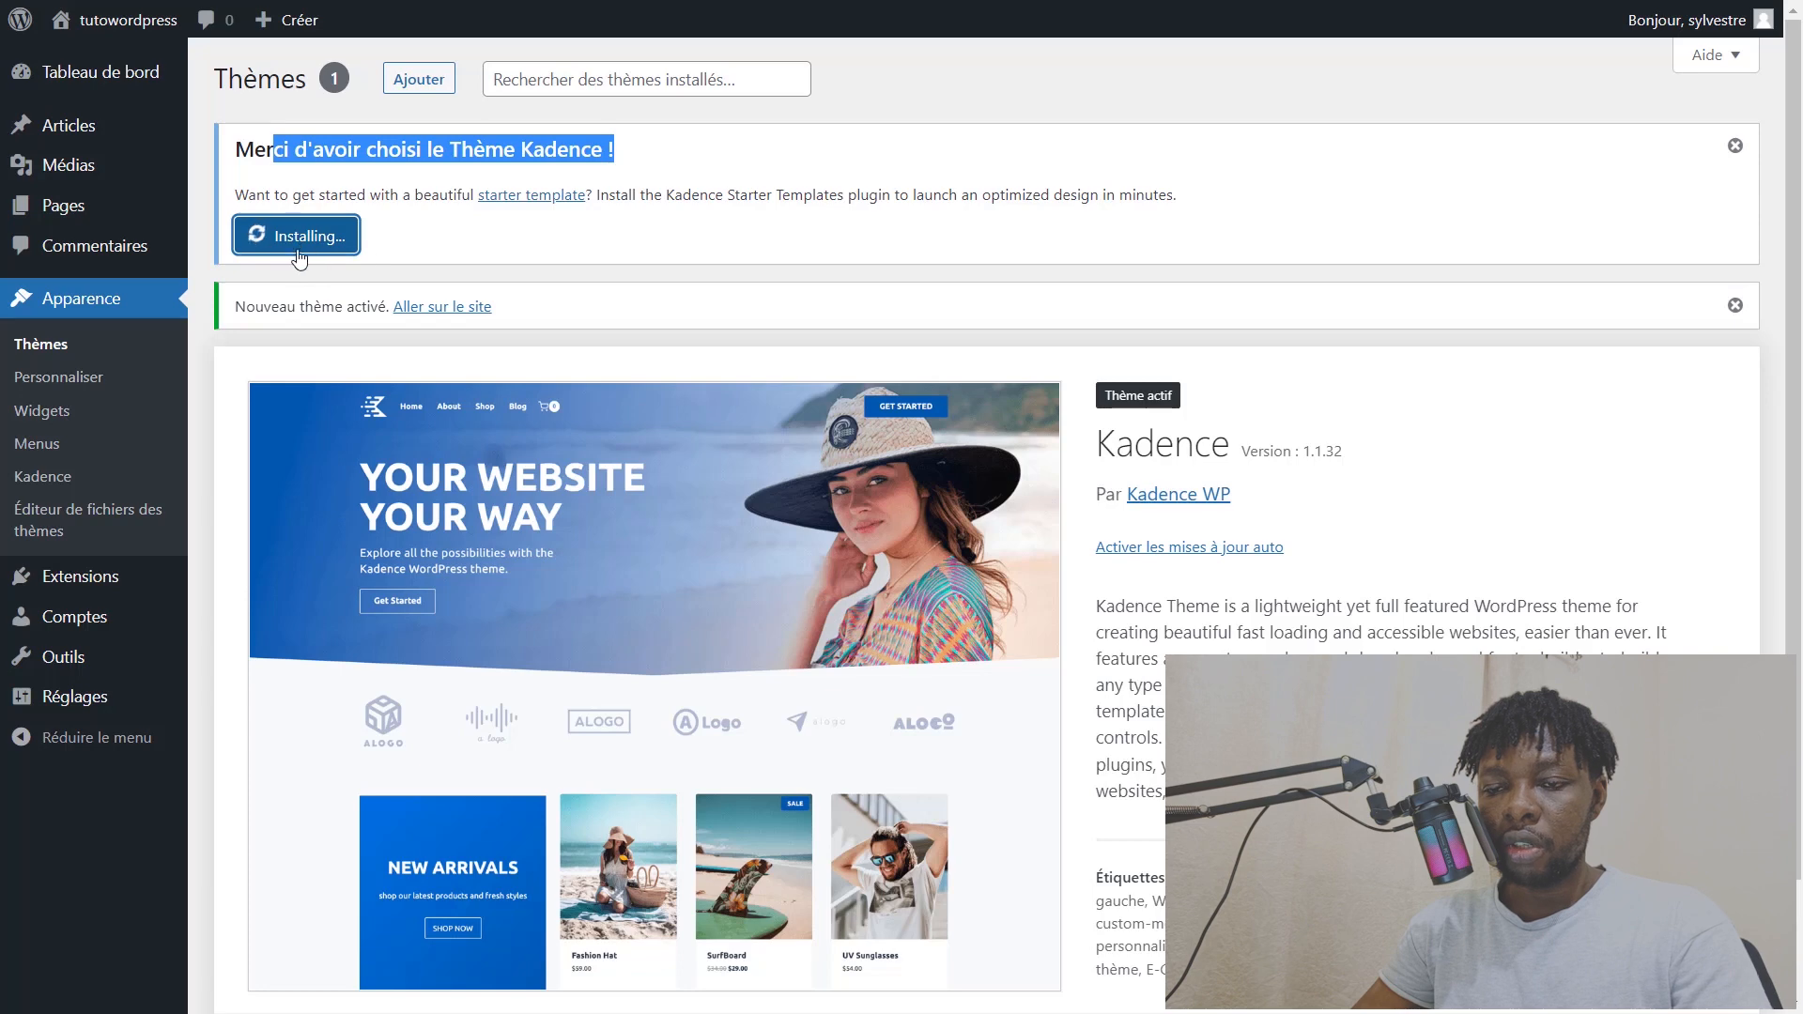
pyautogui.click(526, 246)
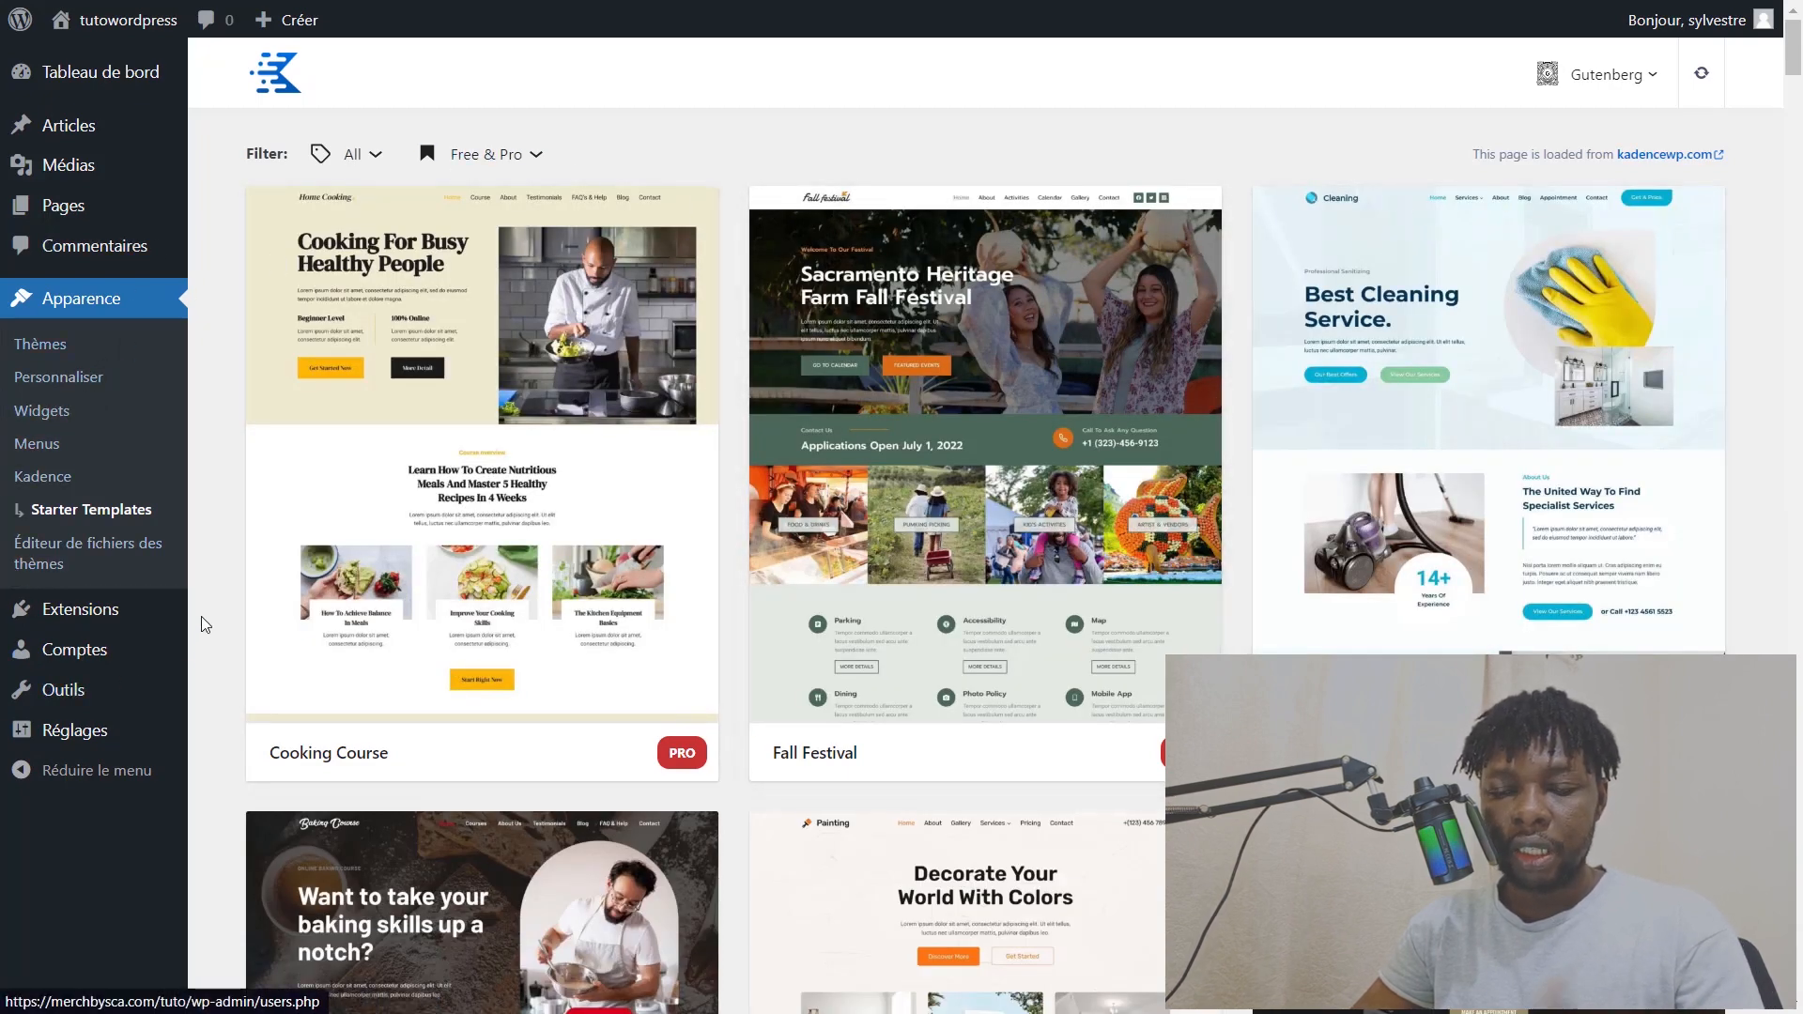
# Step: Search the directory of plugins to add for "elementor"
pyautogui.moveTo(87, 634)
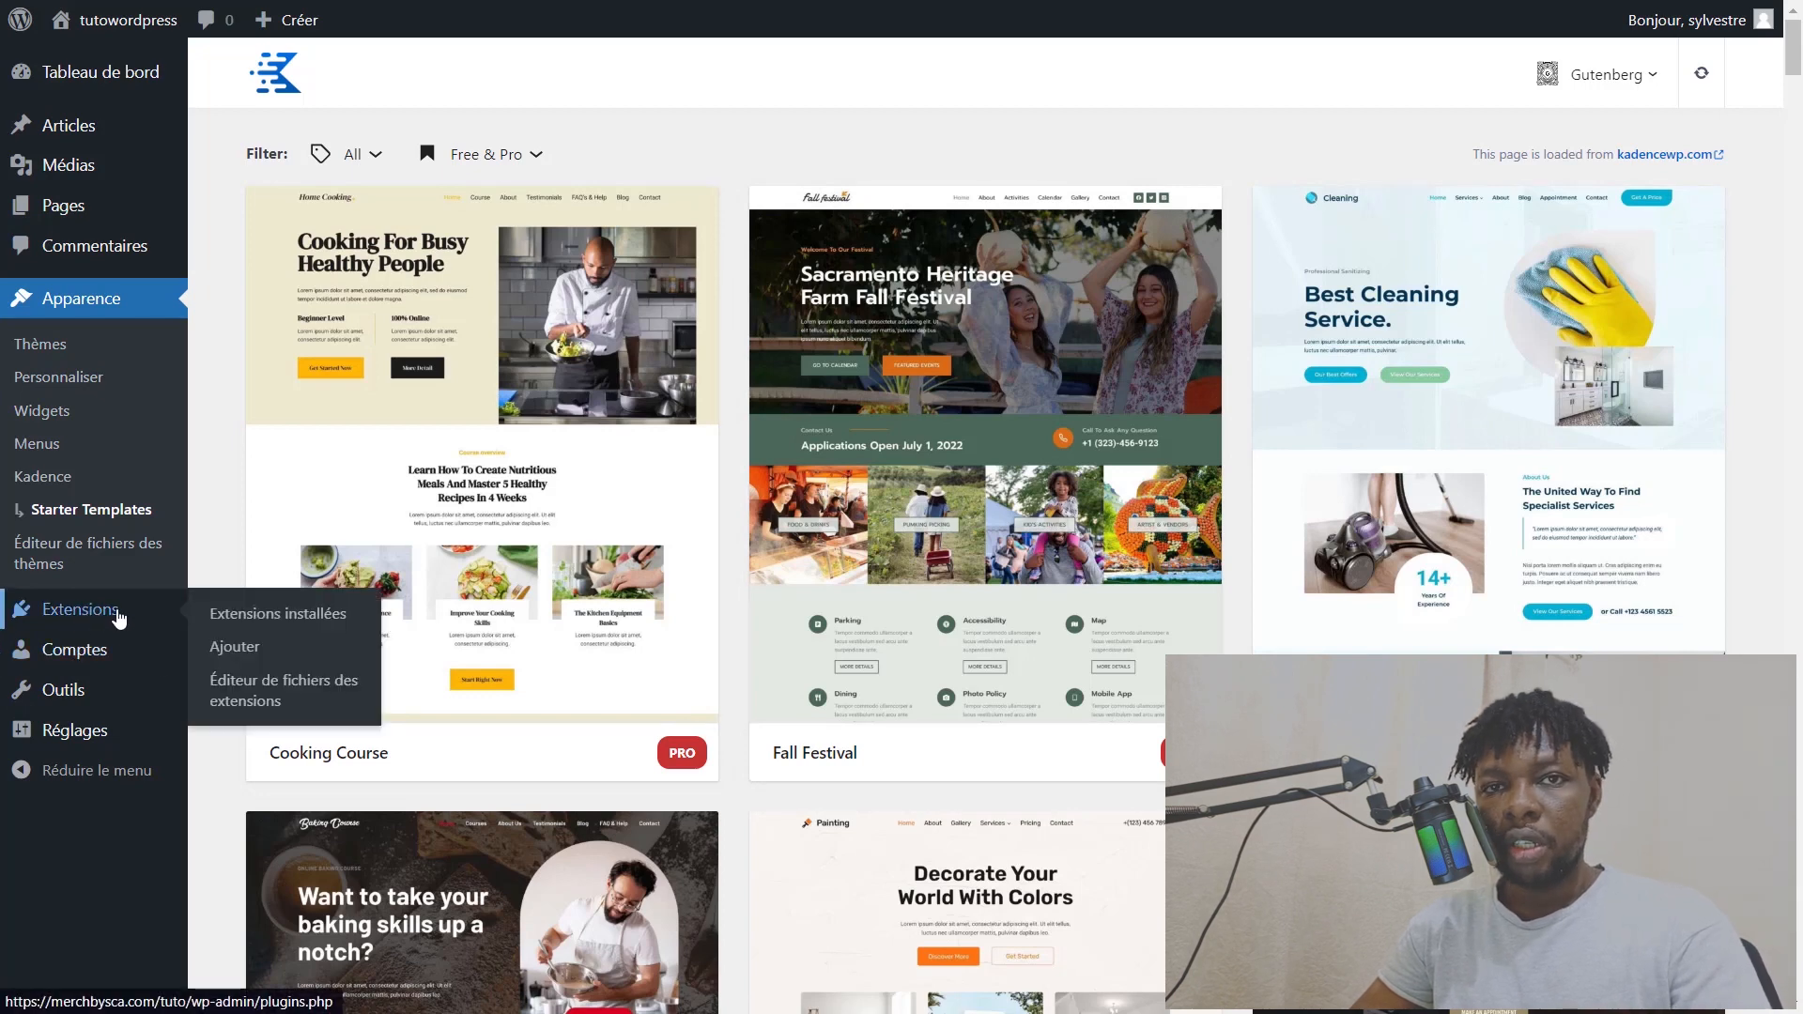
pyautogui.click(242, 648)
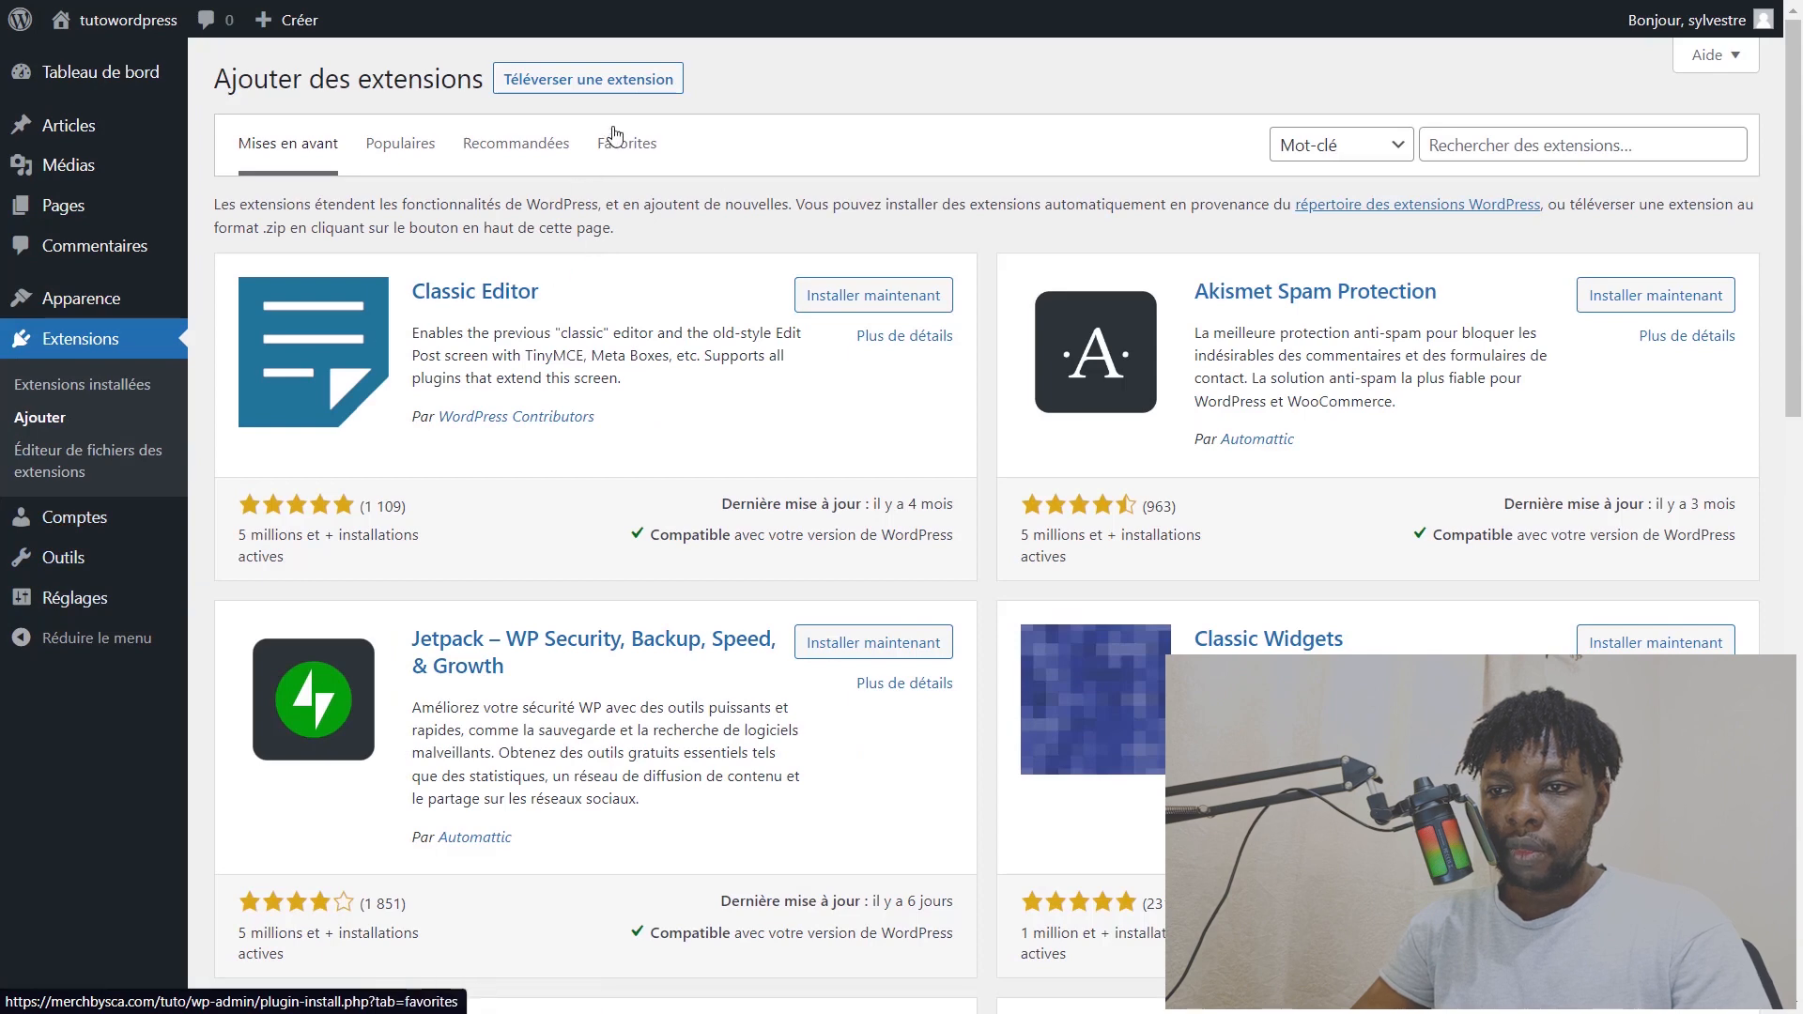
pyautogui.click(1486, 134)
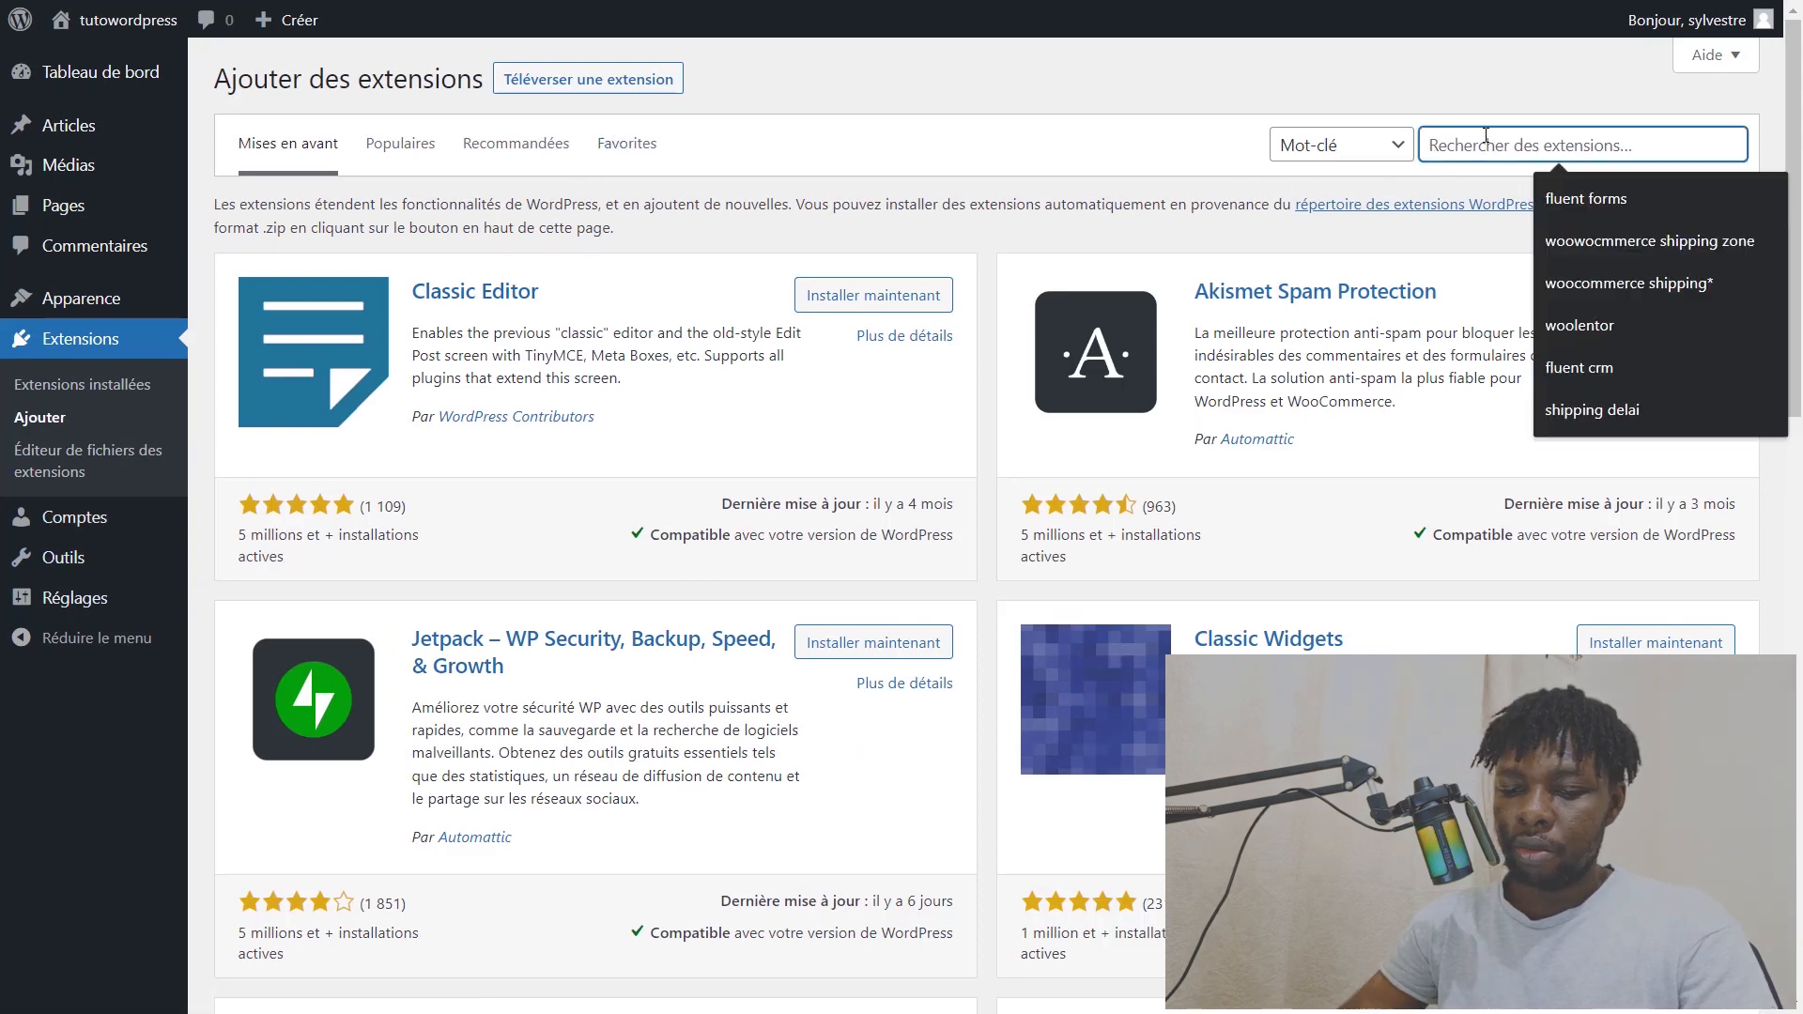
pyautogui.write('elemen')
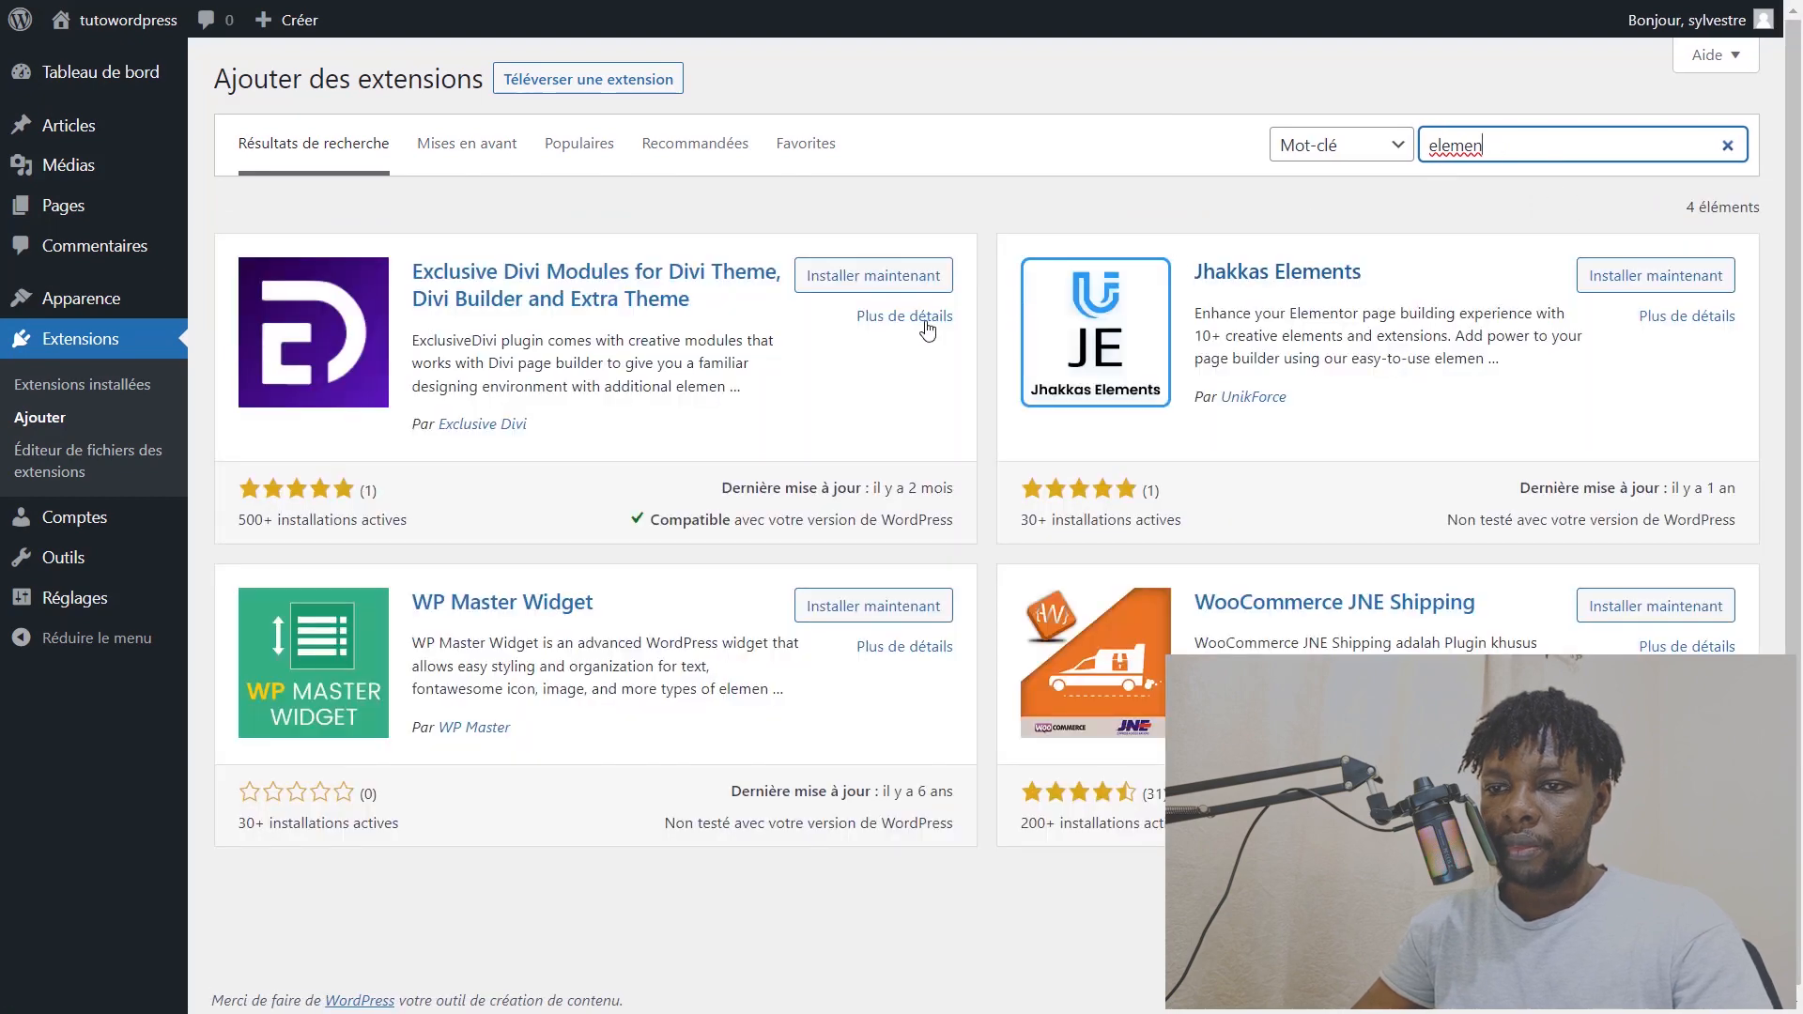
pyautogui.write('tor')
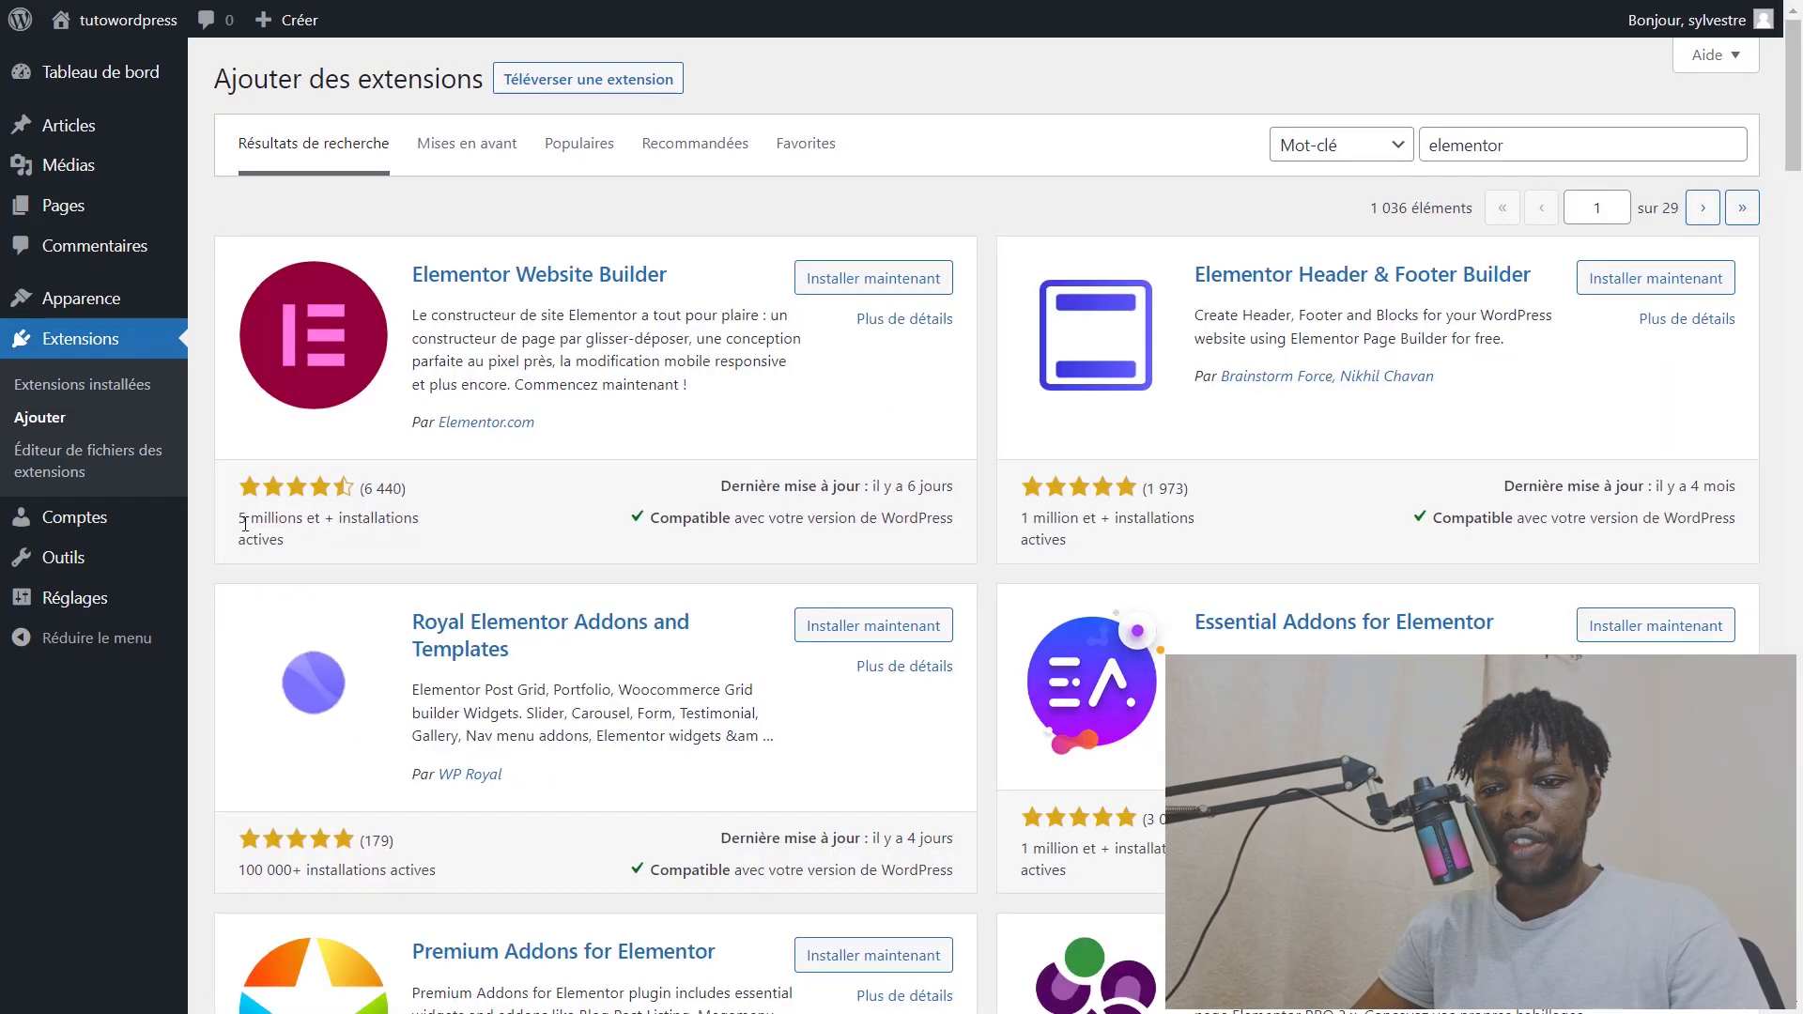
# Step: Check the Elementor Website Builder plugin's install and rating counts, and install and activate it
pyautogui.moveTo(240, 529); pyautogui.dragTo(291, 544)
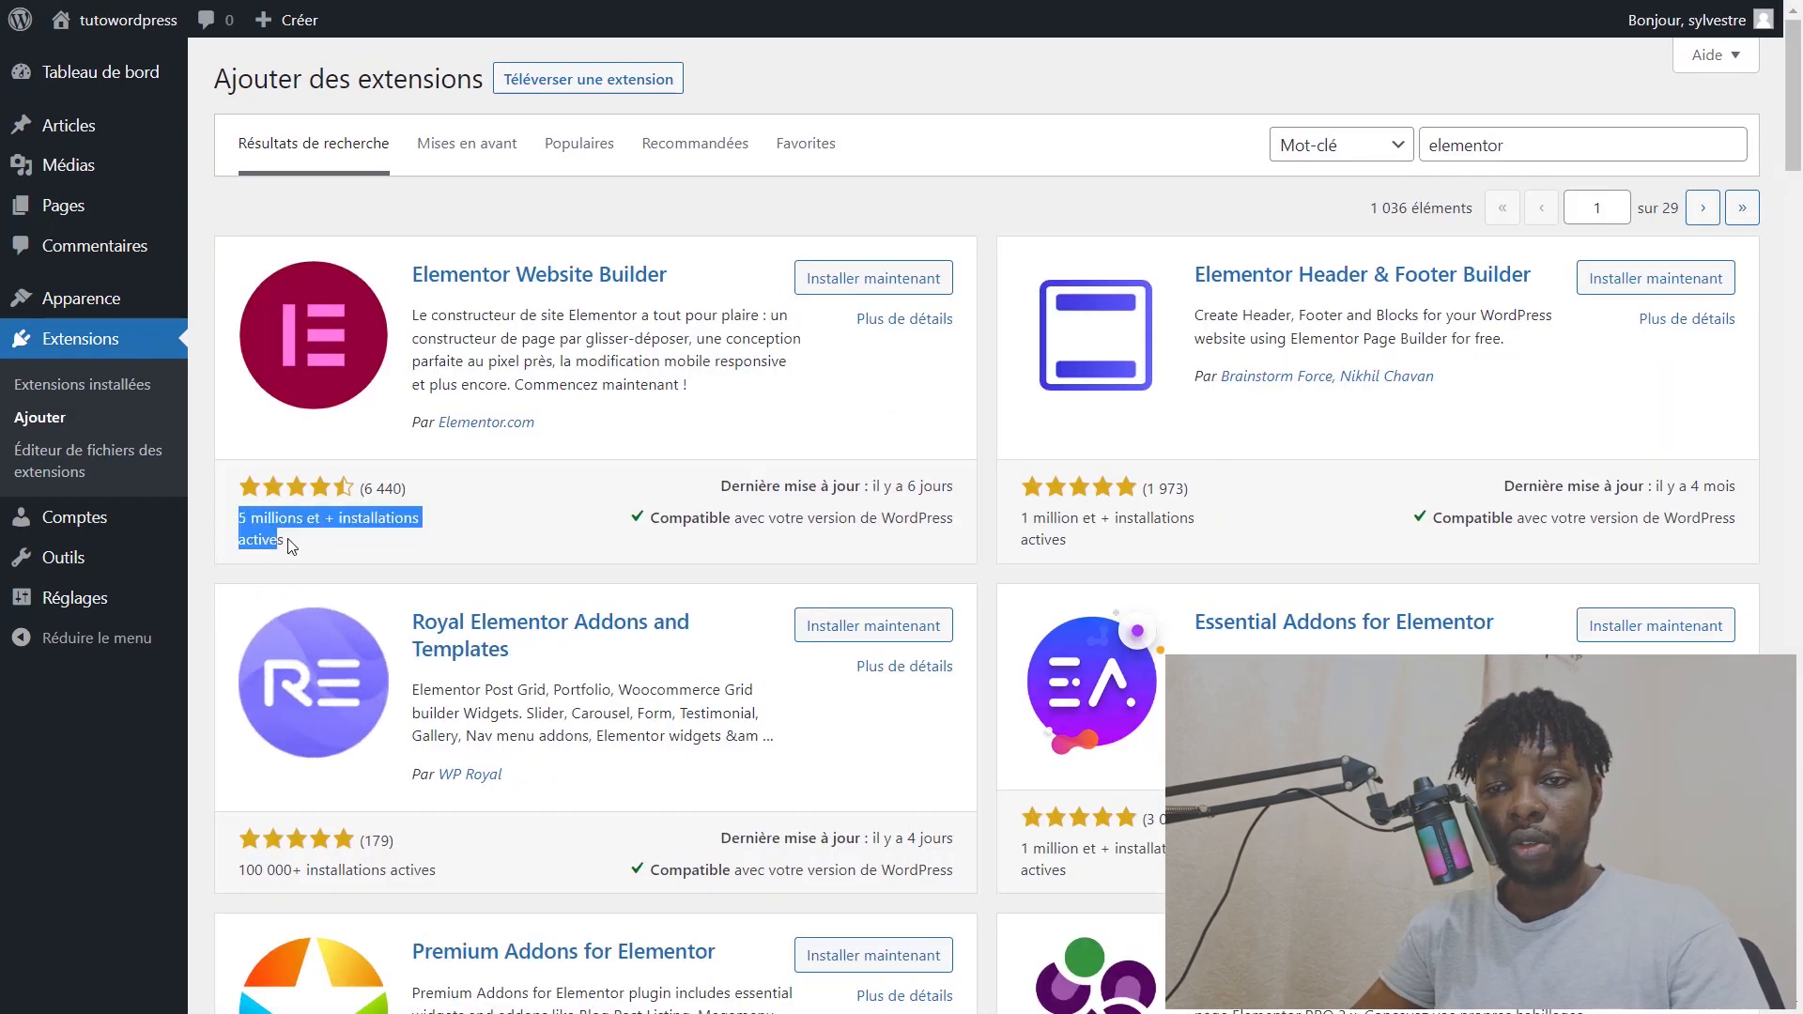
pyautogui.click(291, 544)
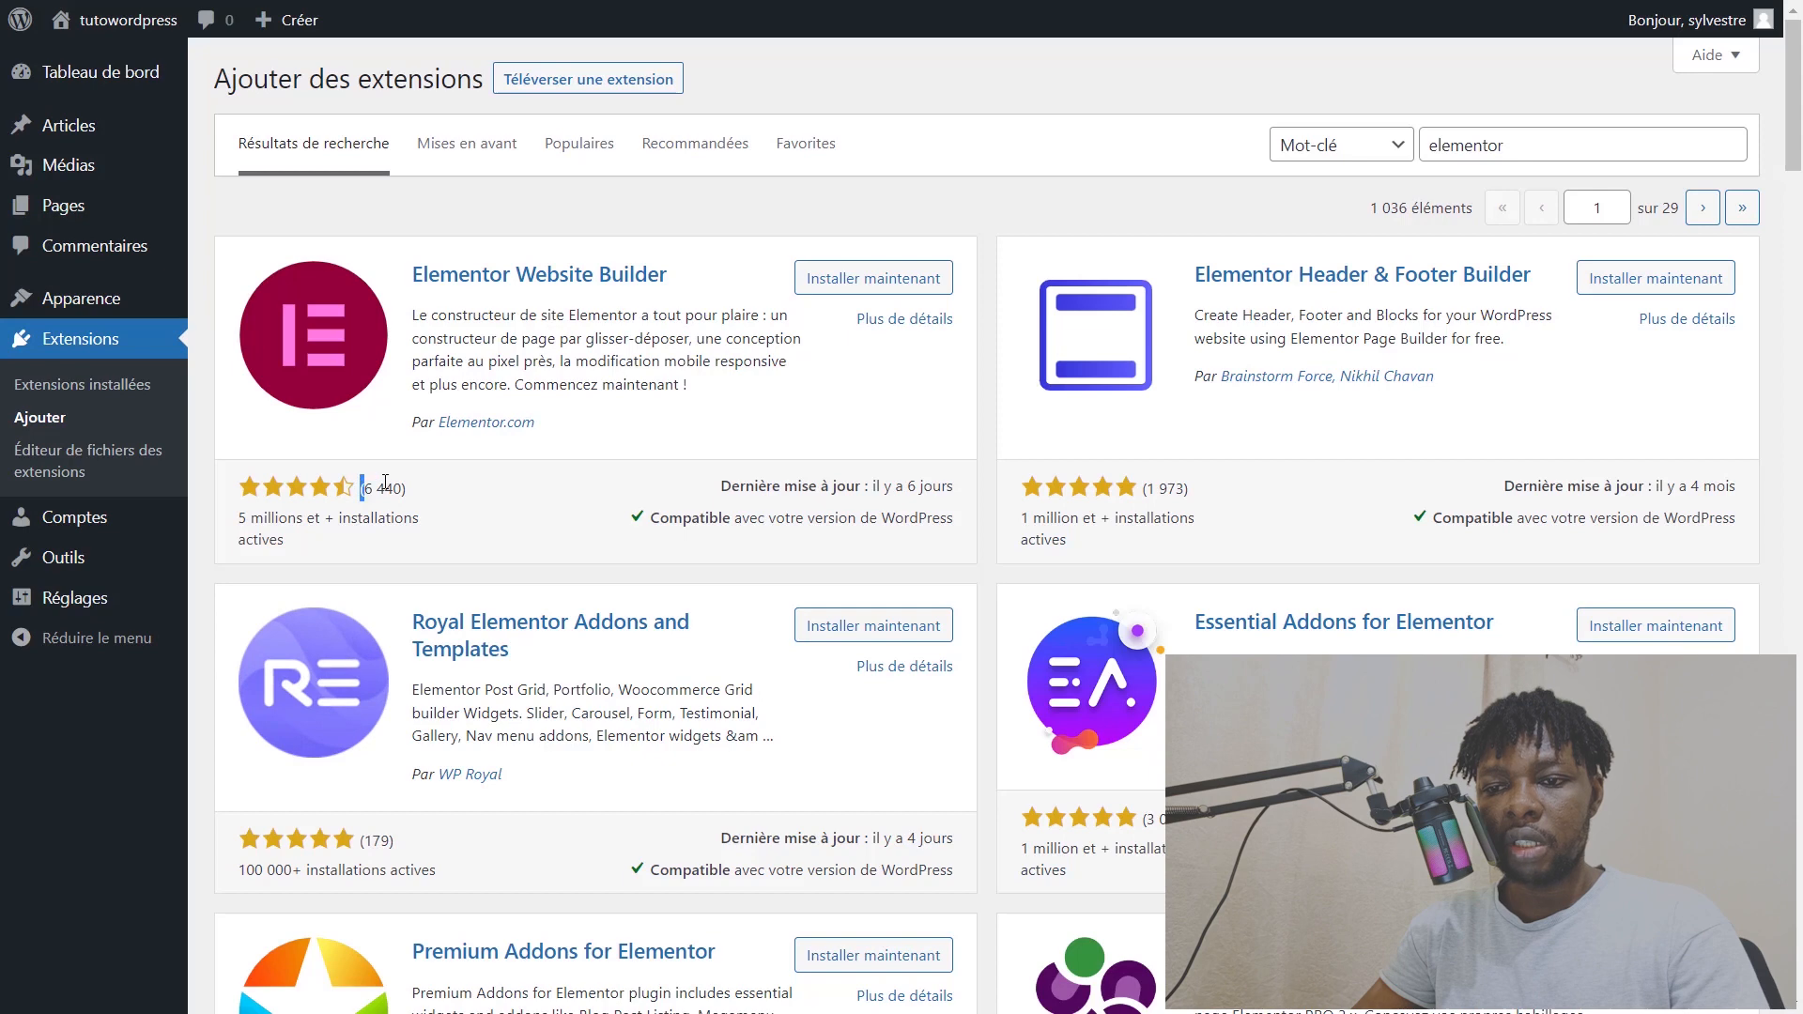
pyautogui.doubleClick(385, 486)
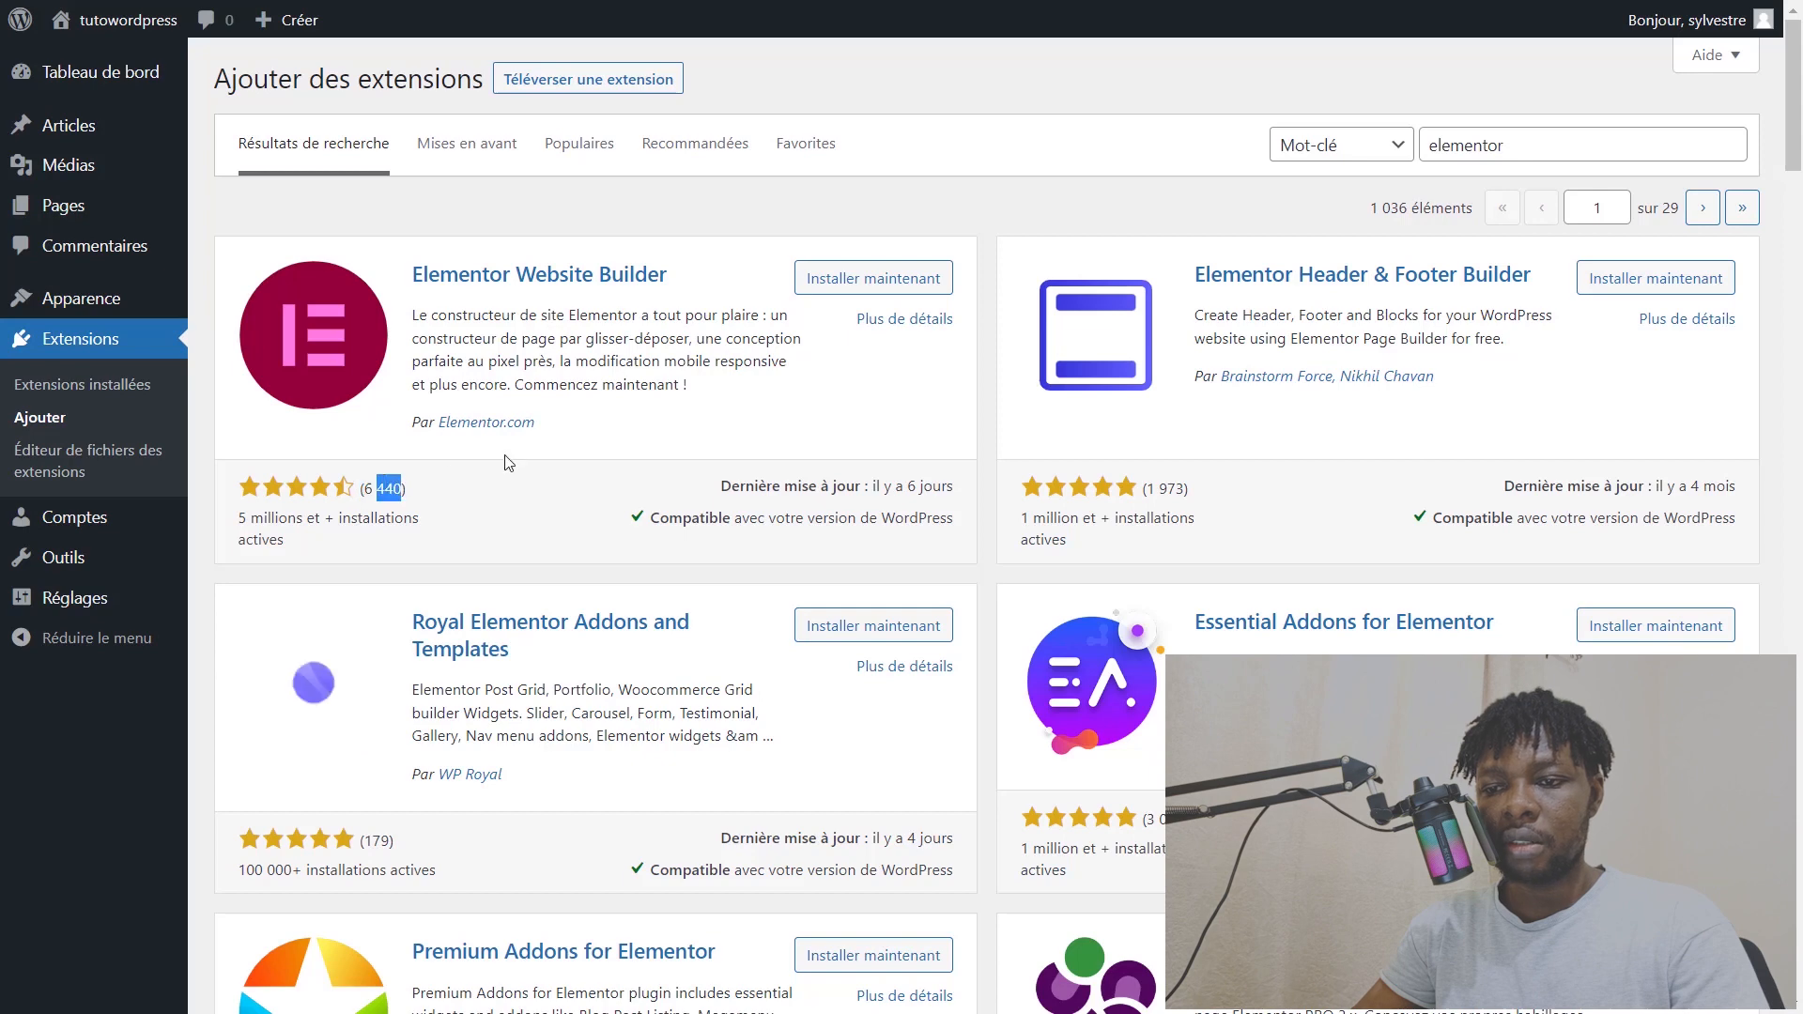
pyautogui.click(869, 281)
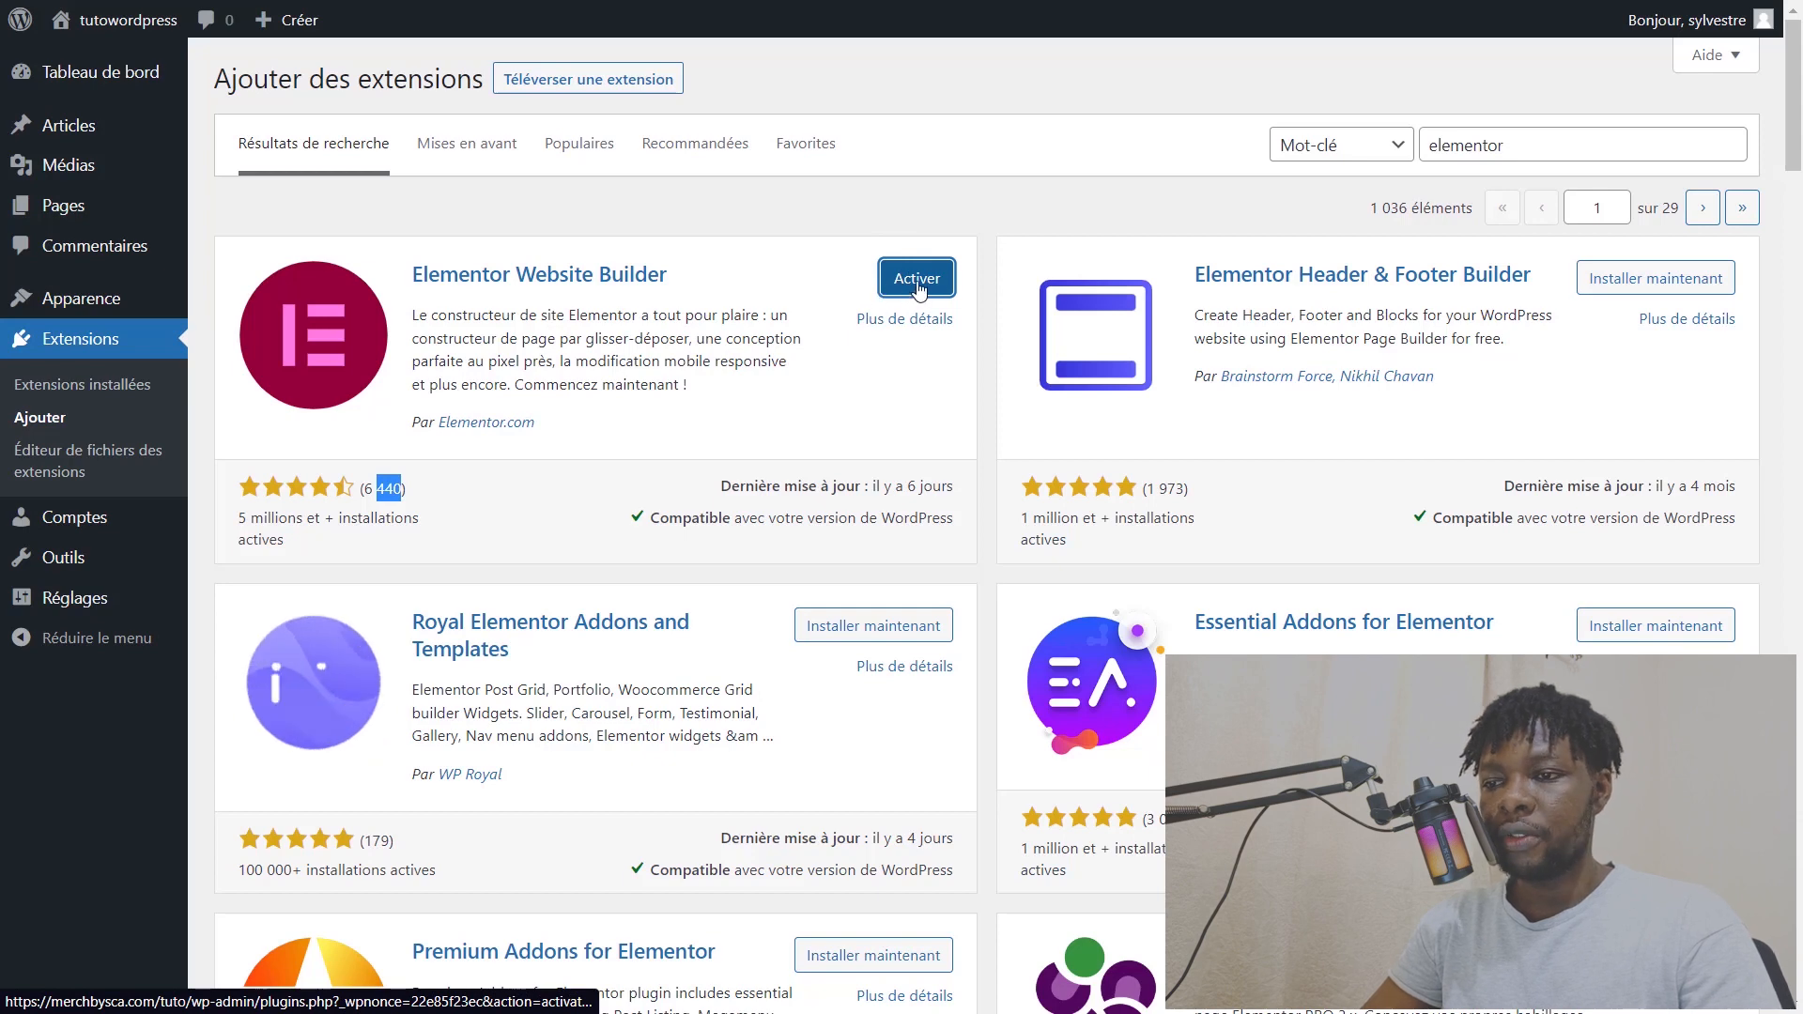
pyautogui.click(935, 285)
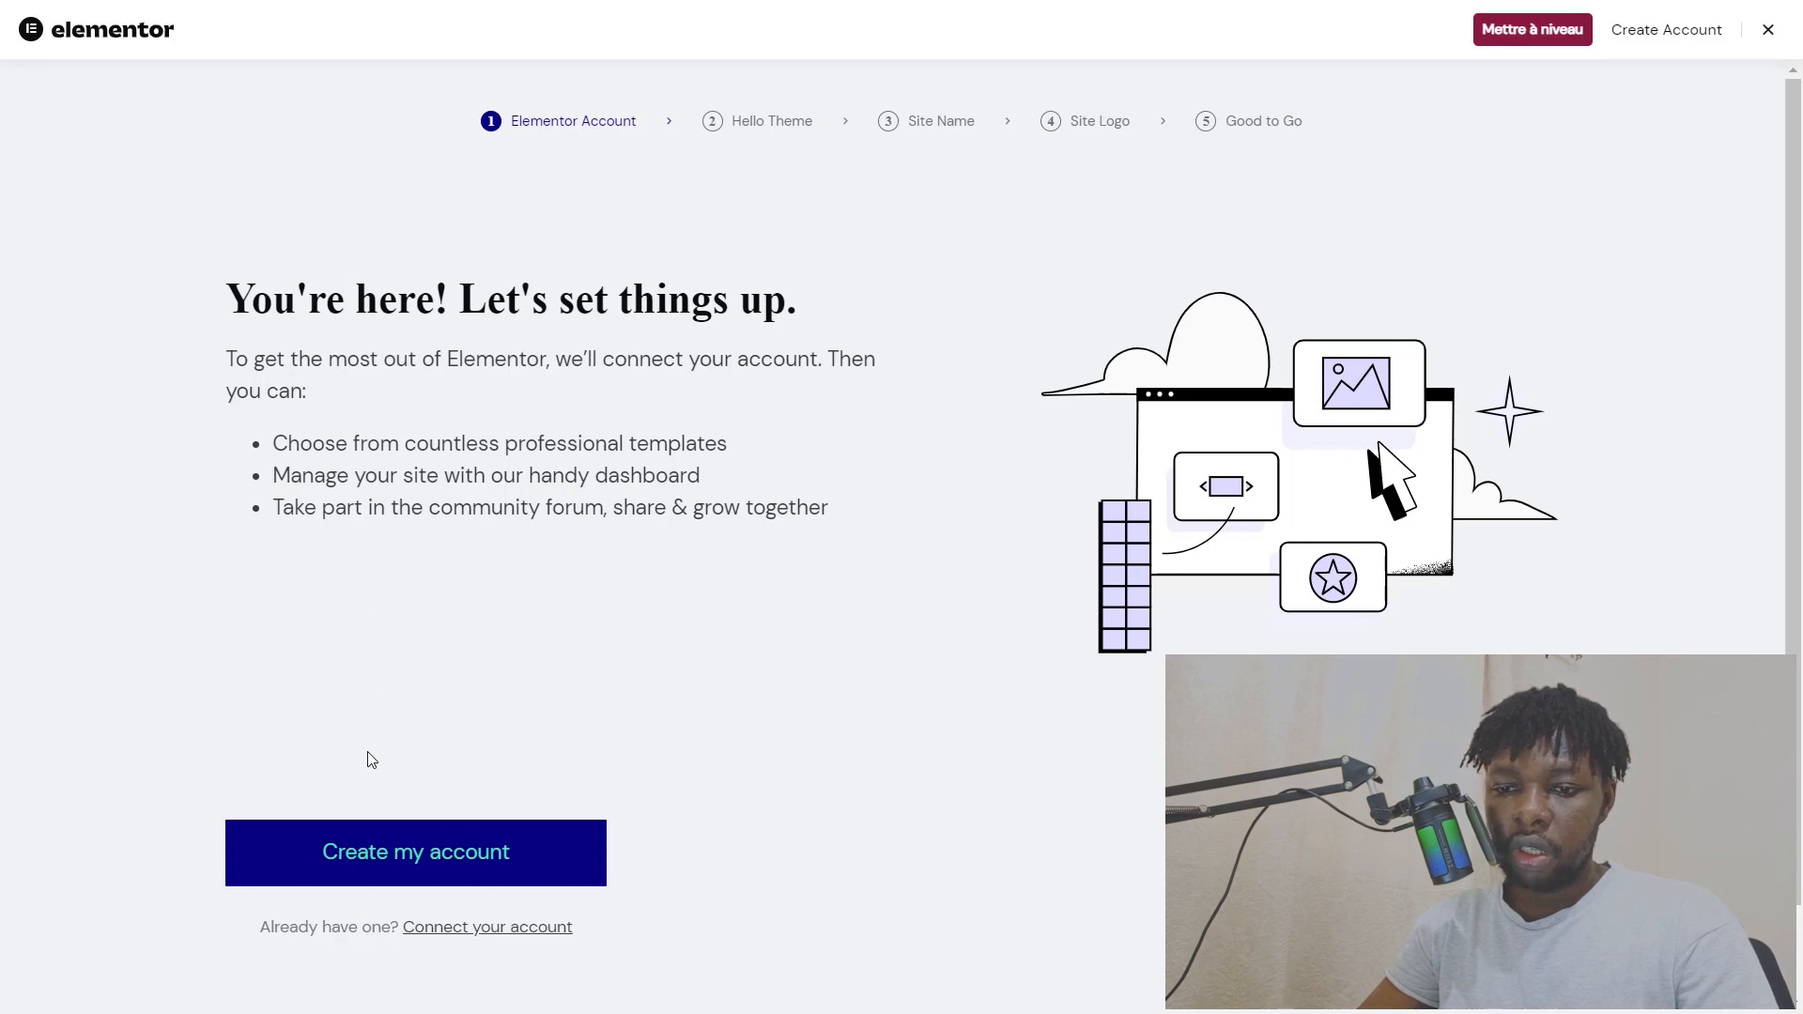
# Step: Connect the site to the existing Elementor account through the setup wizard's connection window
pyautogui.click(468, 927)
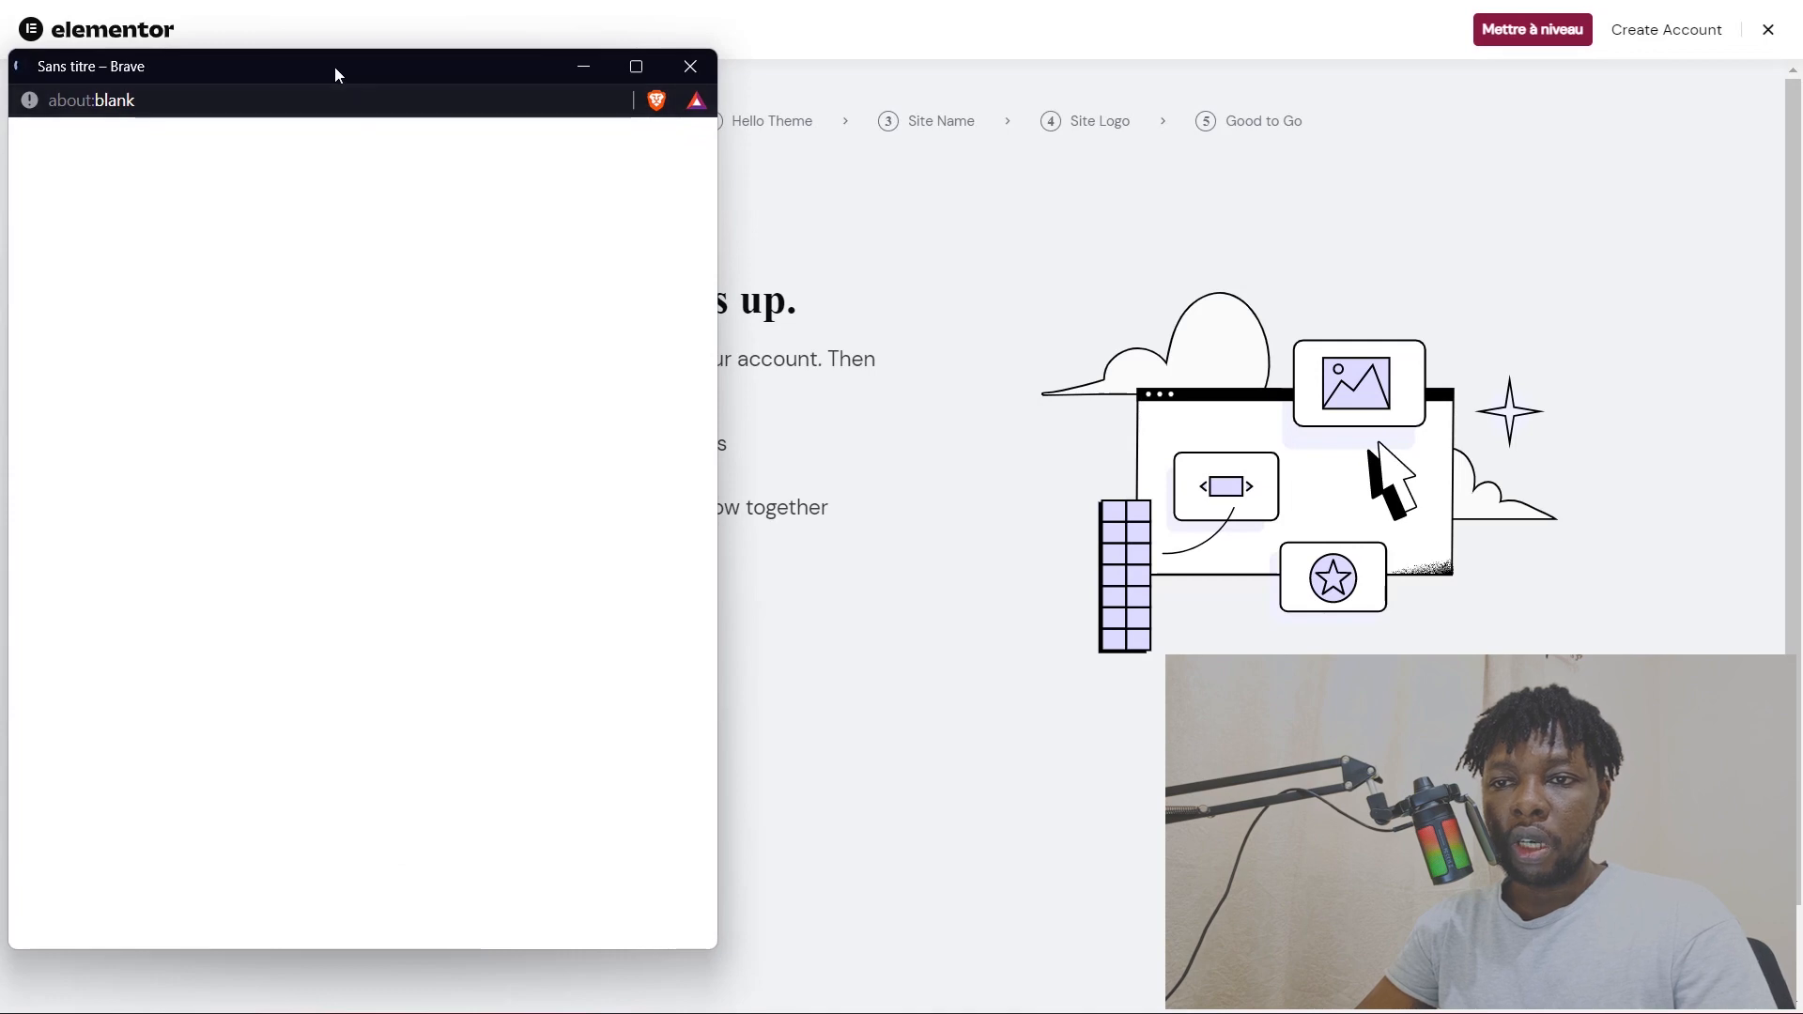
pyautogui.moveTo(334, 65); pyautogui.dragTo(1156, 105)
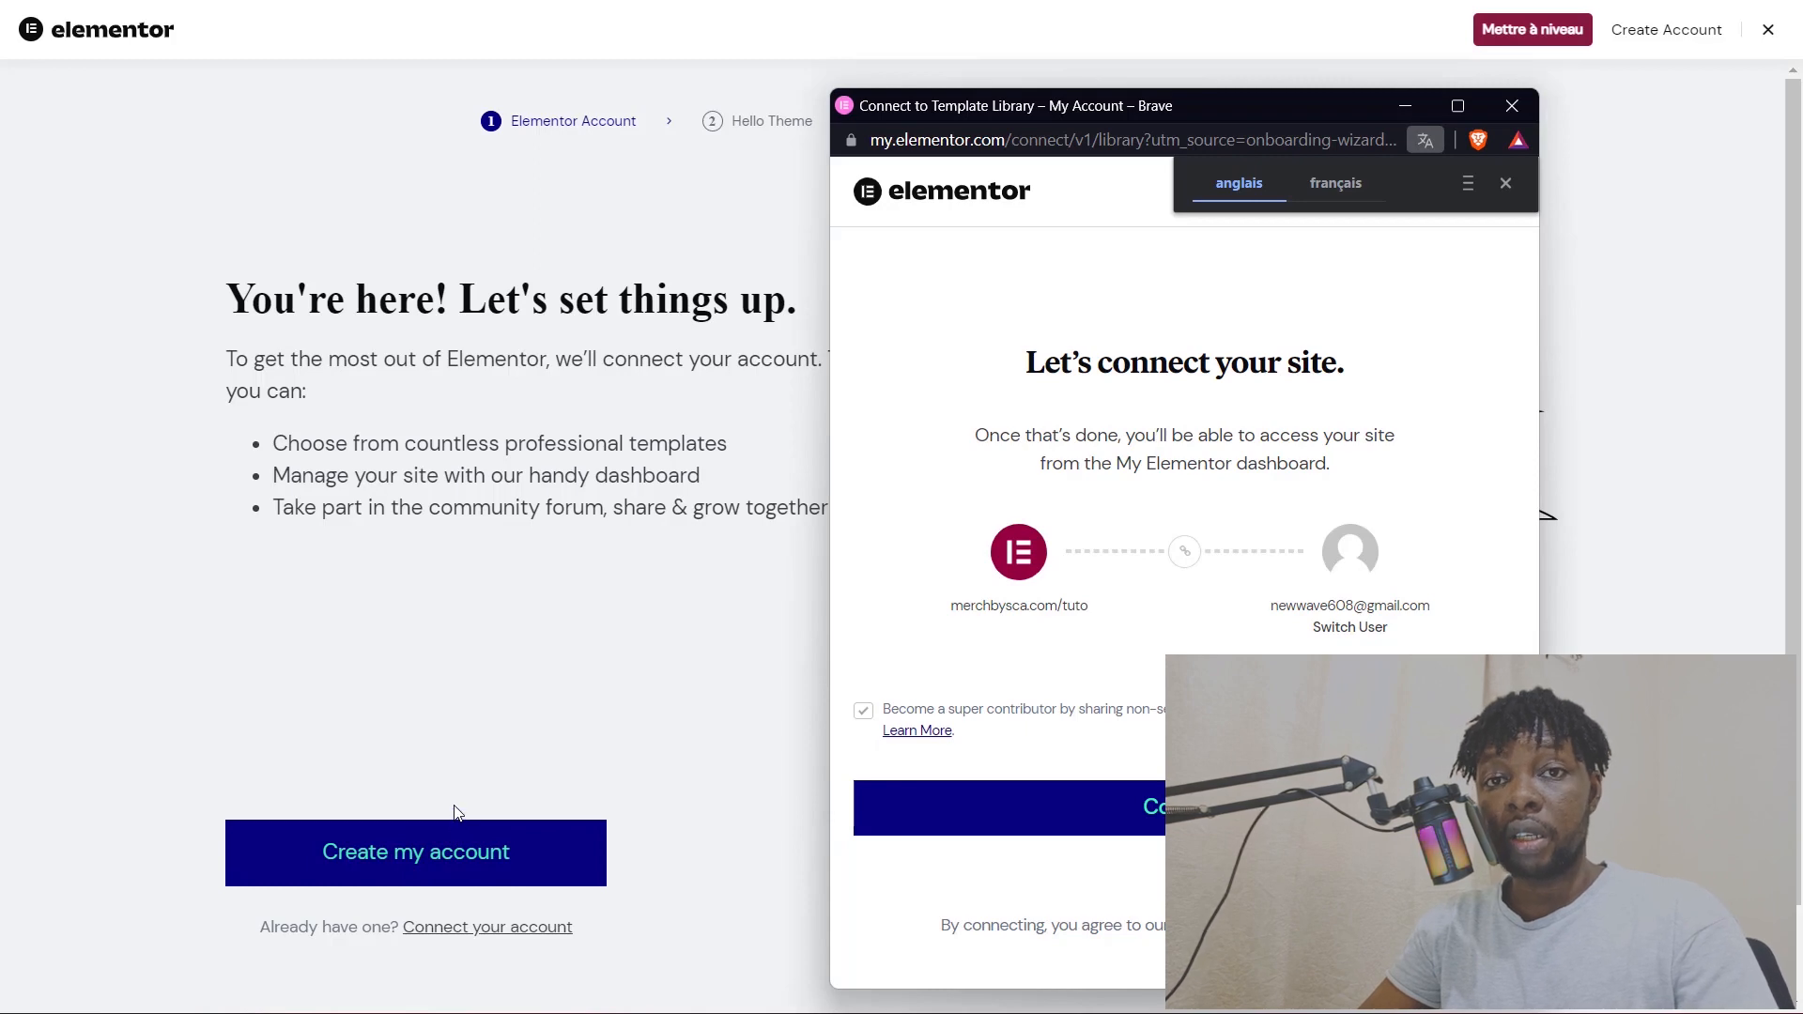
pyautogui.click(1506, 184)
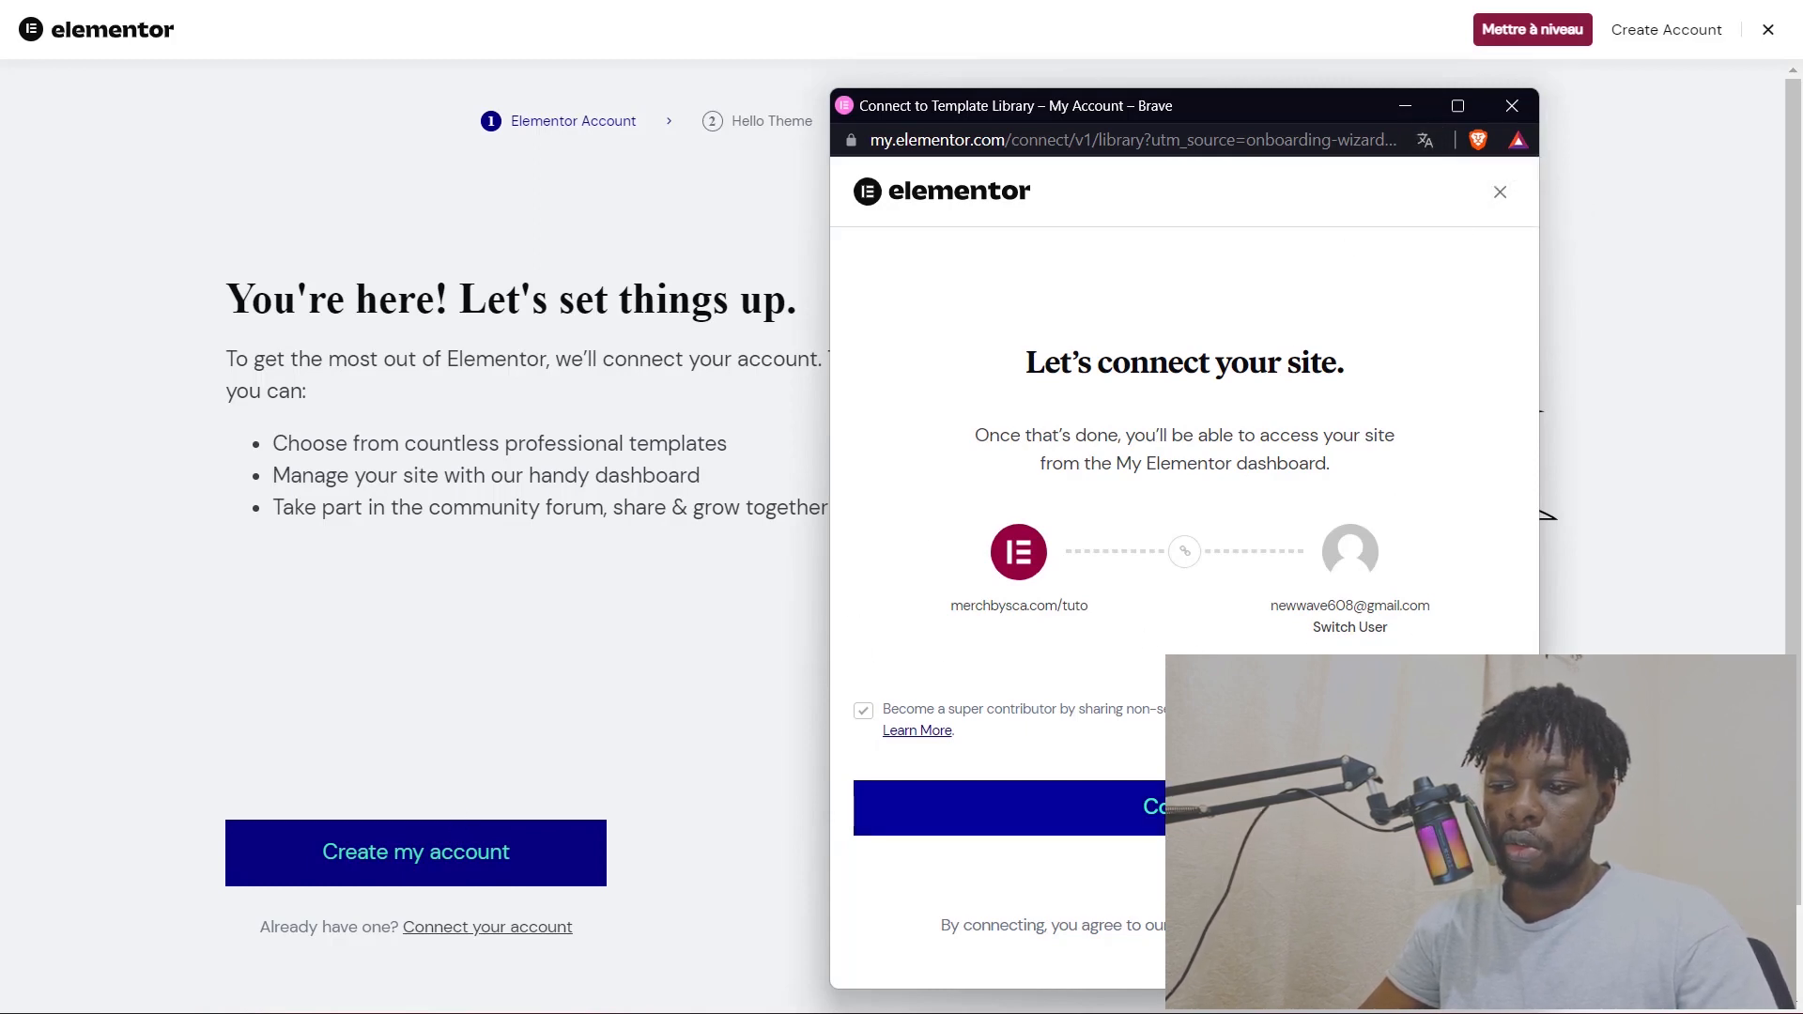
pyautogui.click(1221, 808)
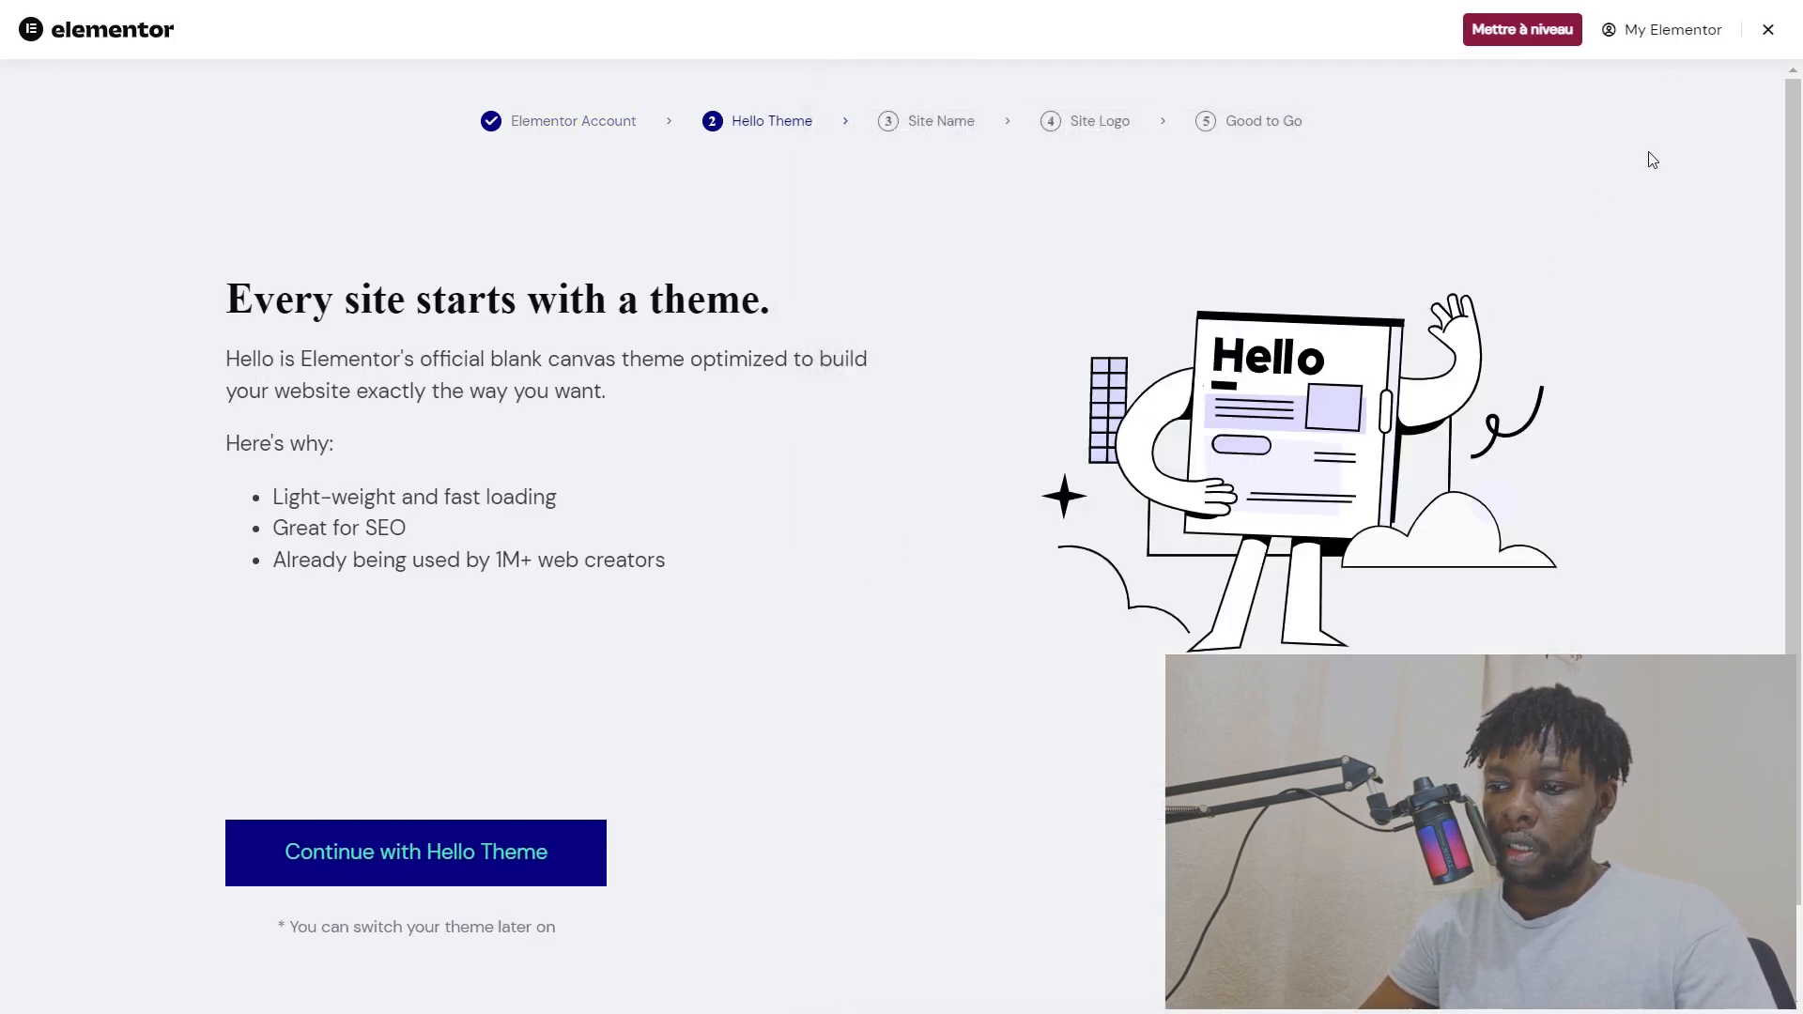
# Step: Skip the Hello Theme, site name and site logo stages of the Elementor setup wizard and proceed to the blank page editor
pyautogui.click(417, 852)
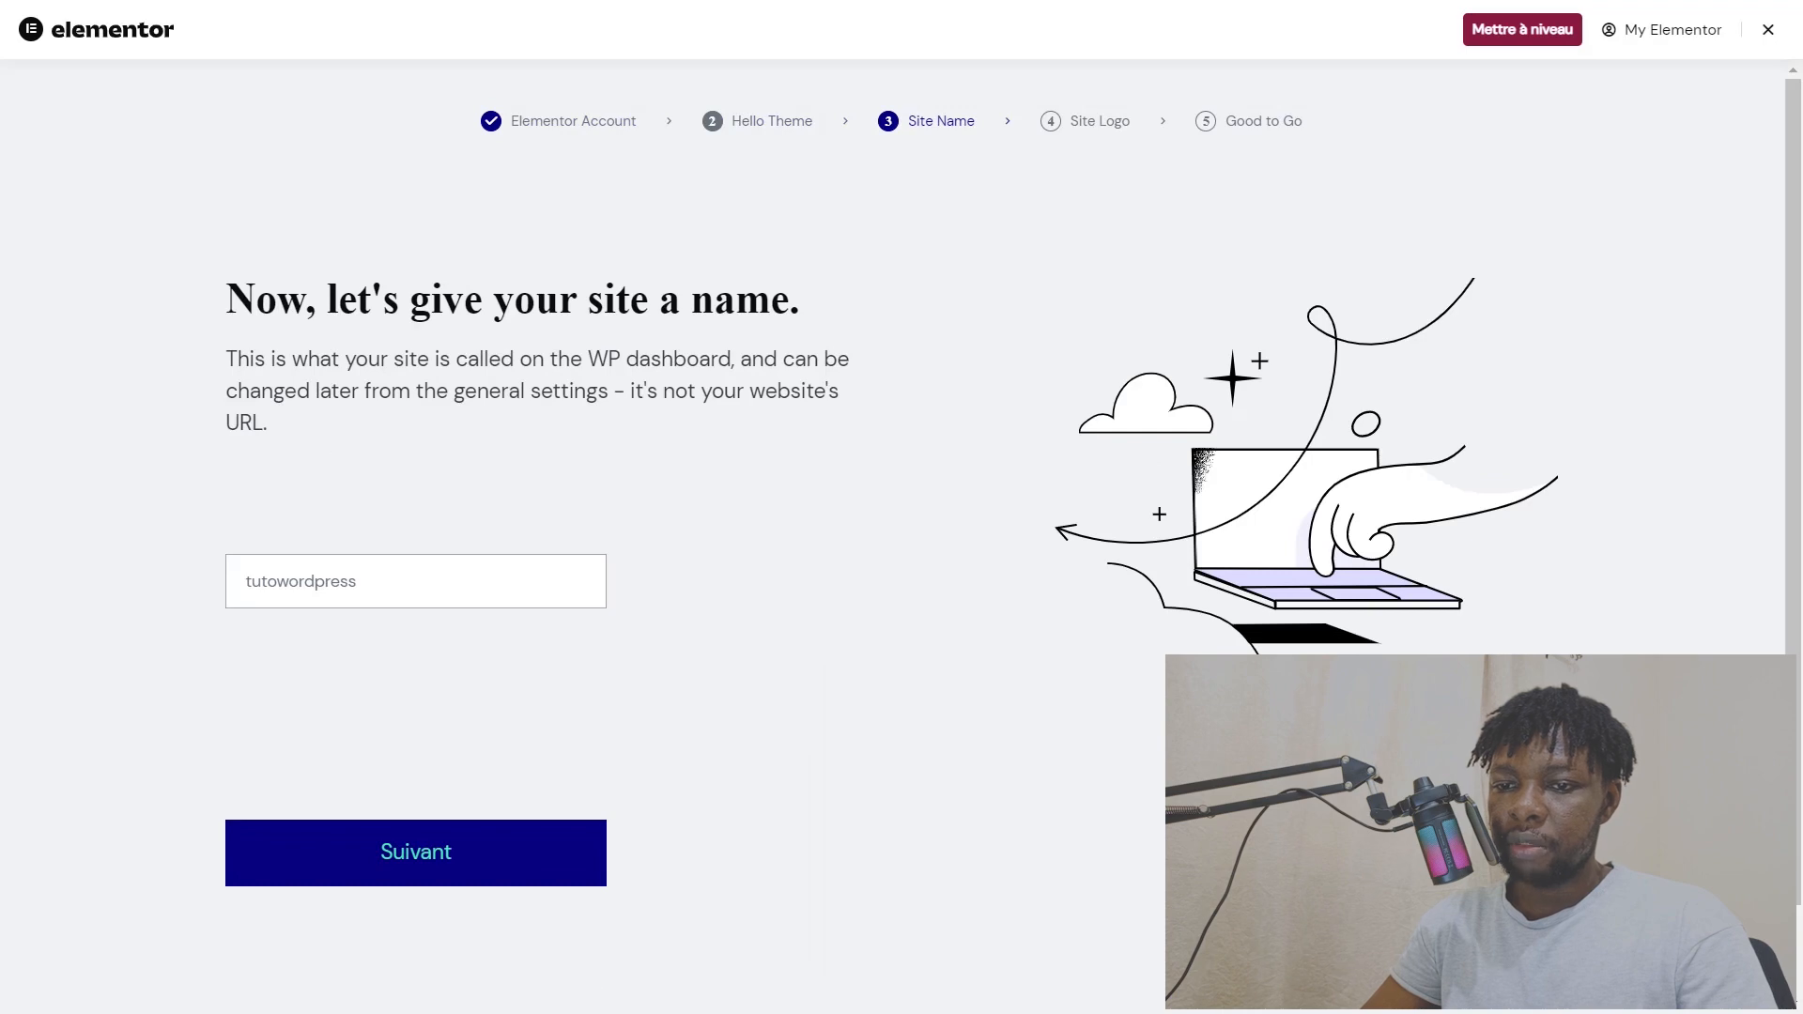
pyautogui.click(389, 599)
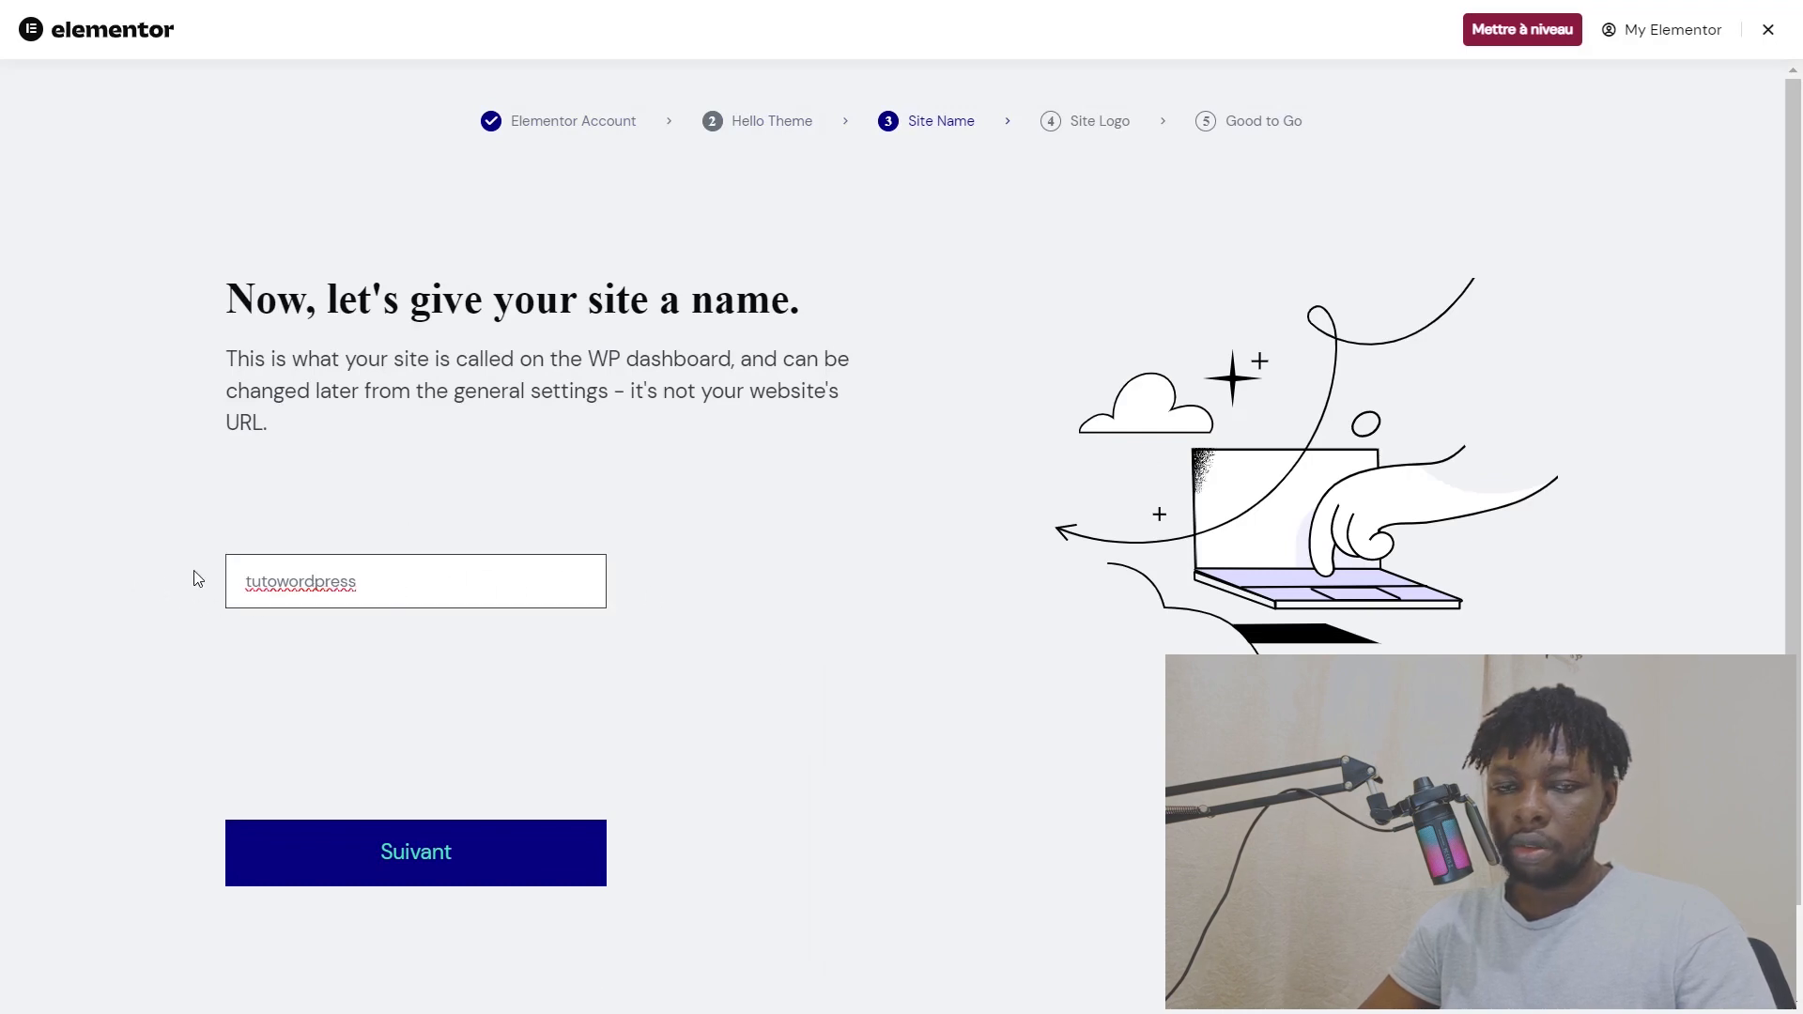
pyautogui.doubleClick(270, 580)
pyautogui.click(636, 604)
pyautogui.click(369, 556)
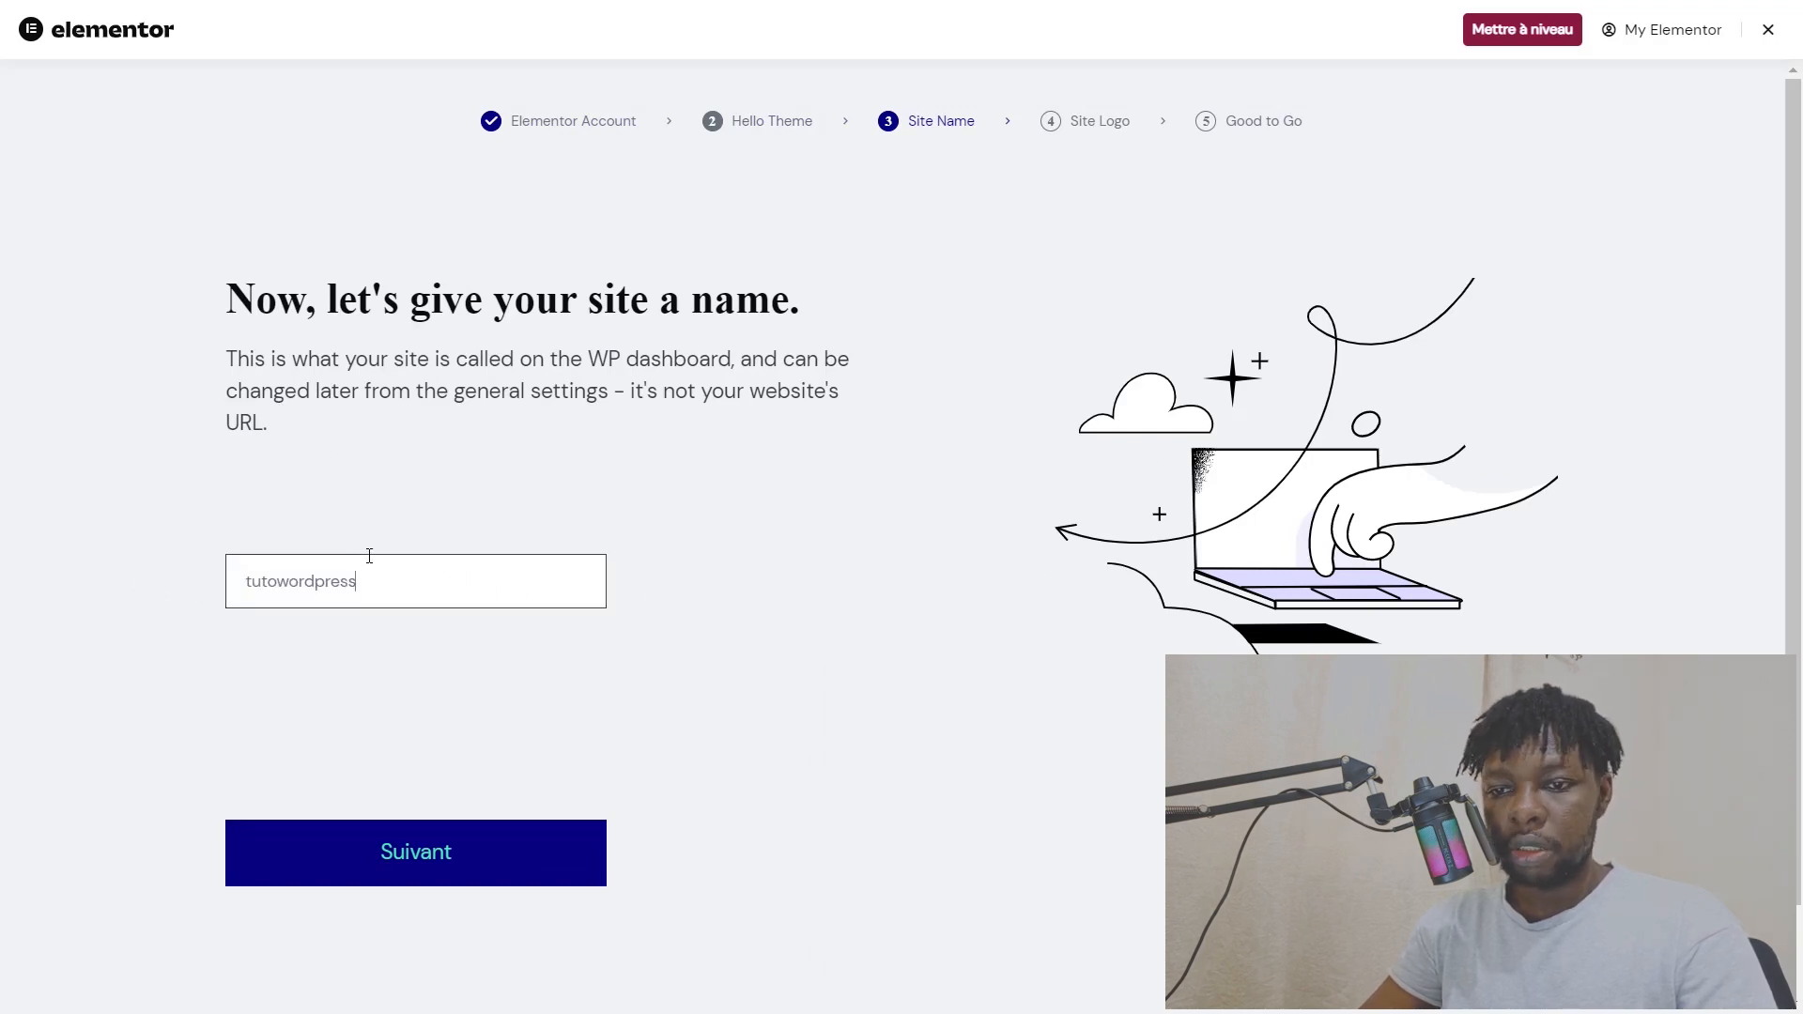
pyautogui.doubleClick(369, 556)
pyautogui.click(1387, 639)
pyautogui.click(416, 853)
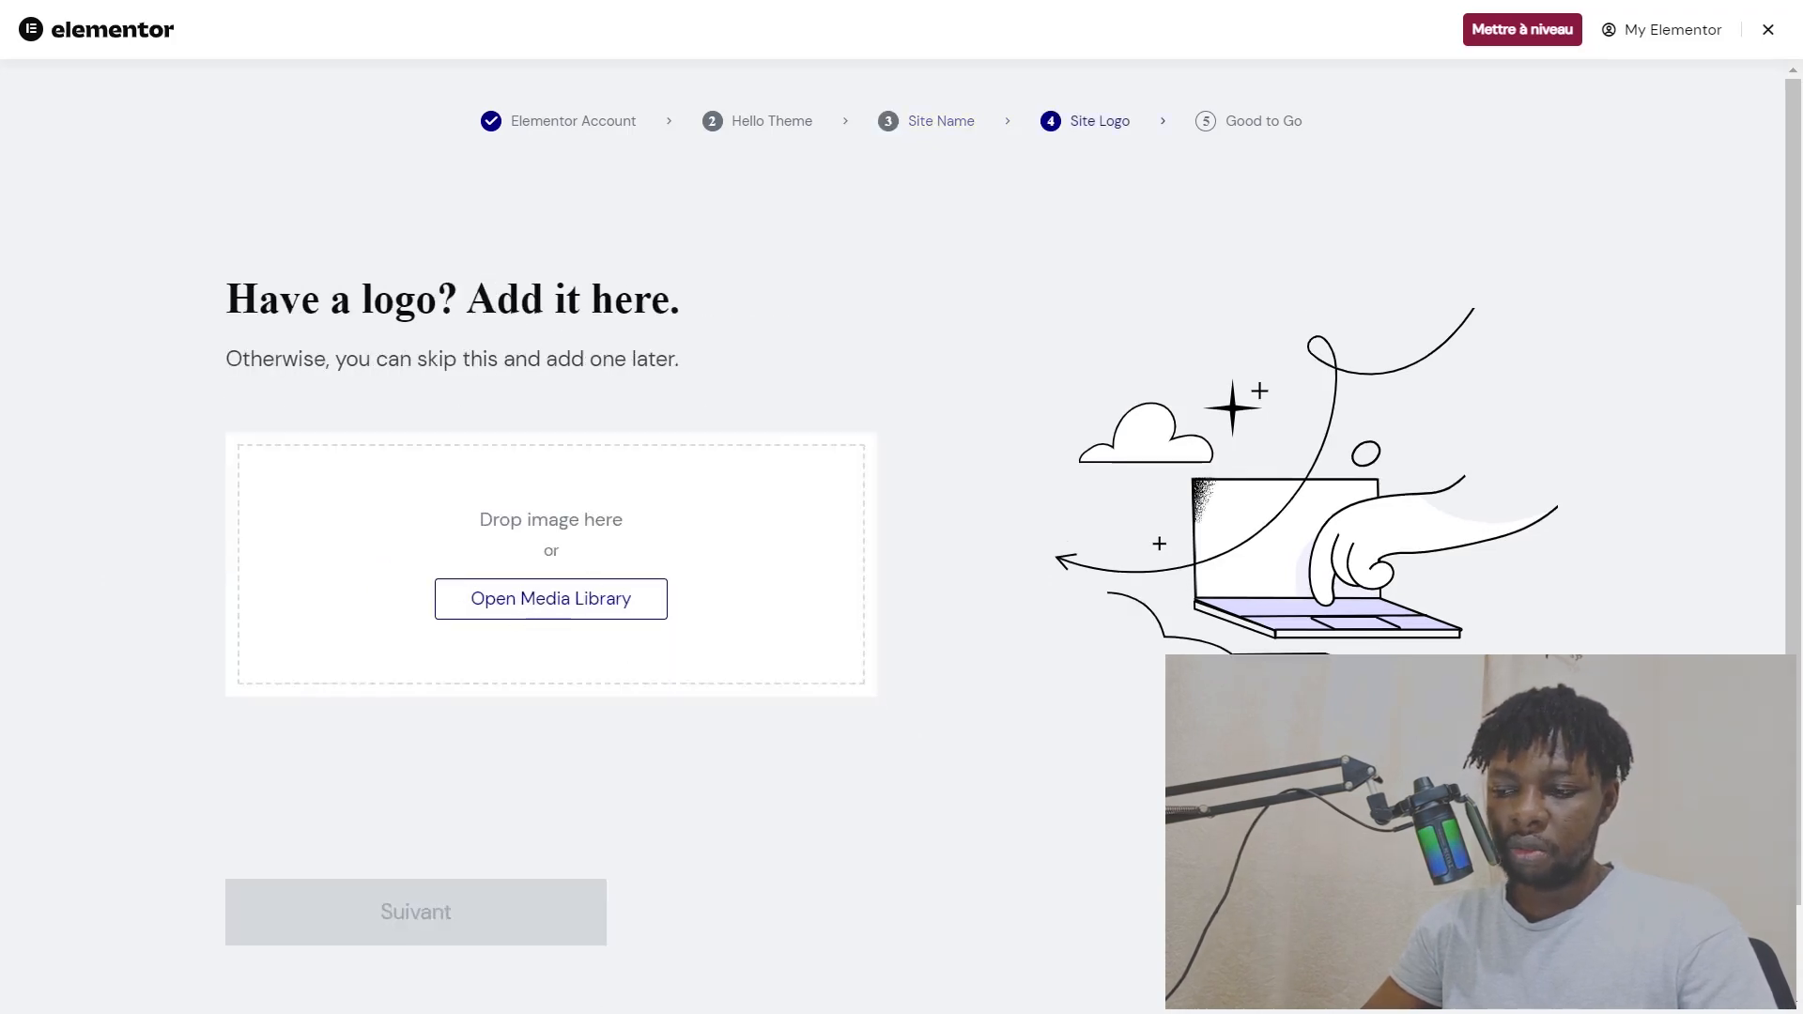
pyautogui.click(1523, 912)
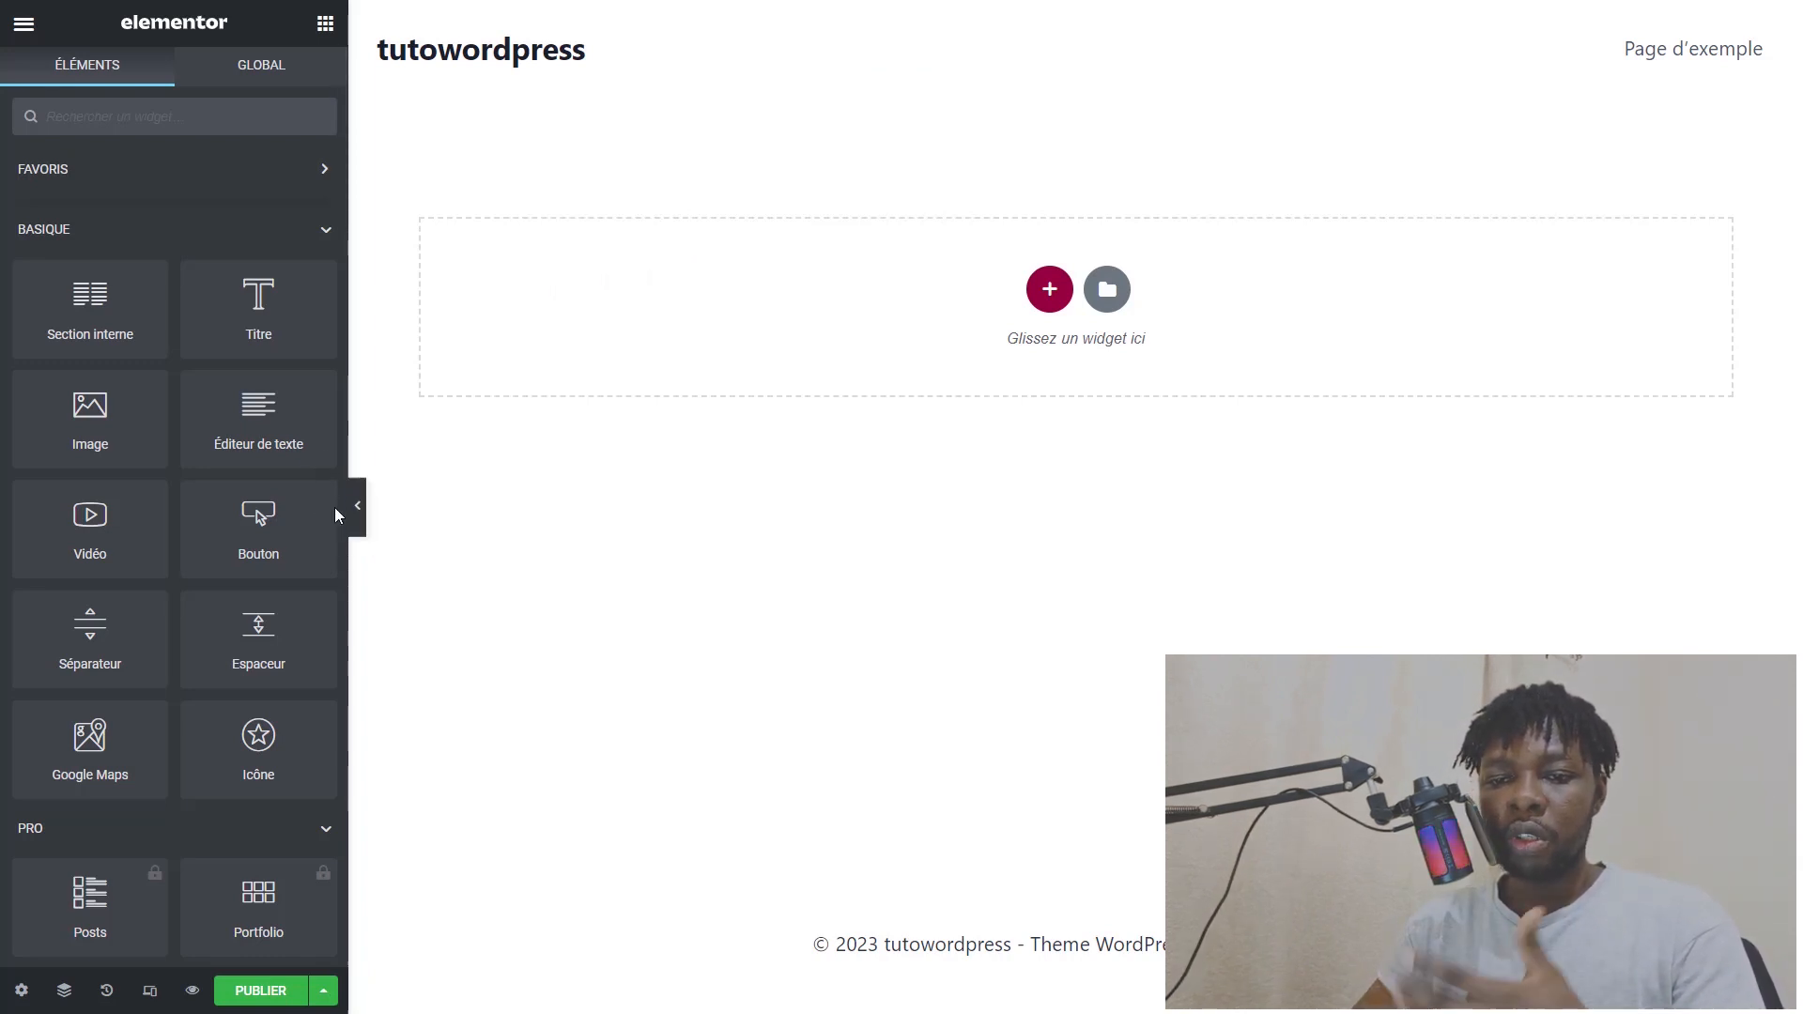
# Step: Exit the Elementor editor with the exit destination set to "Tableau de bord WP"
pyautogui.click(23, 23)
pyautogui.click(99, 481)
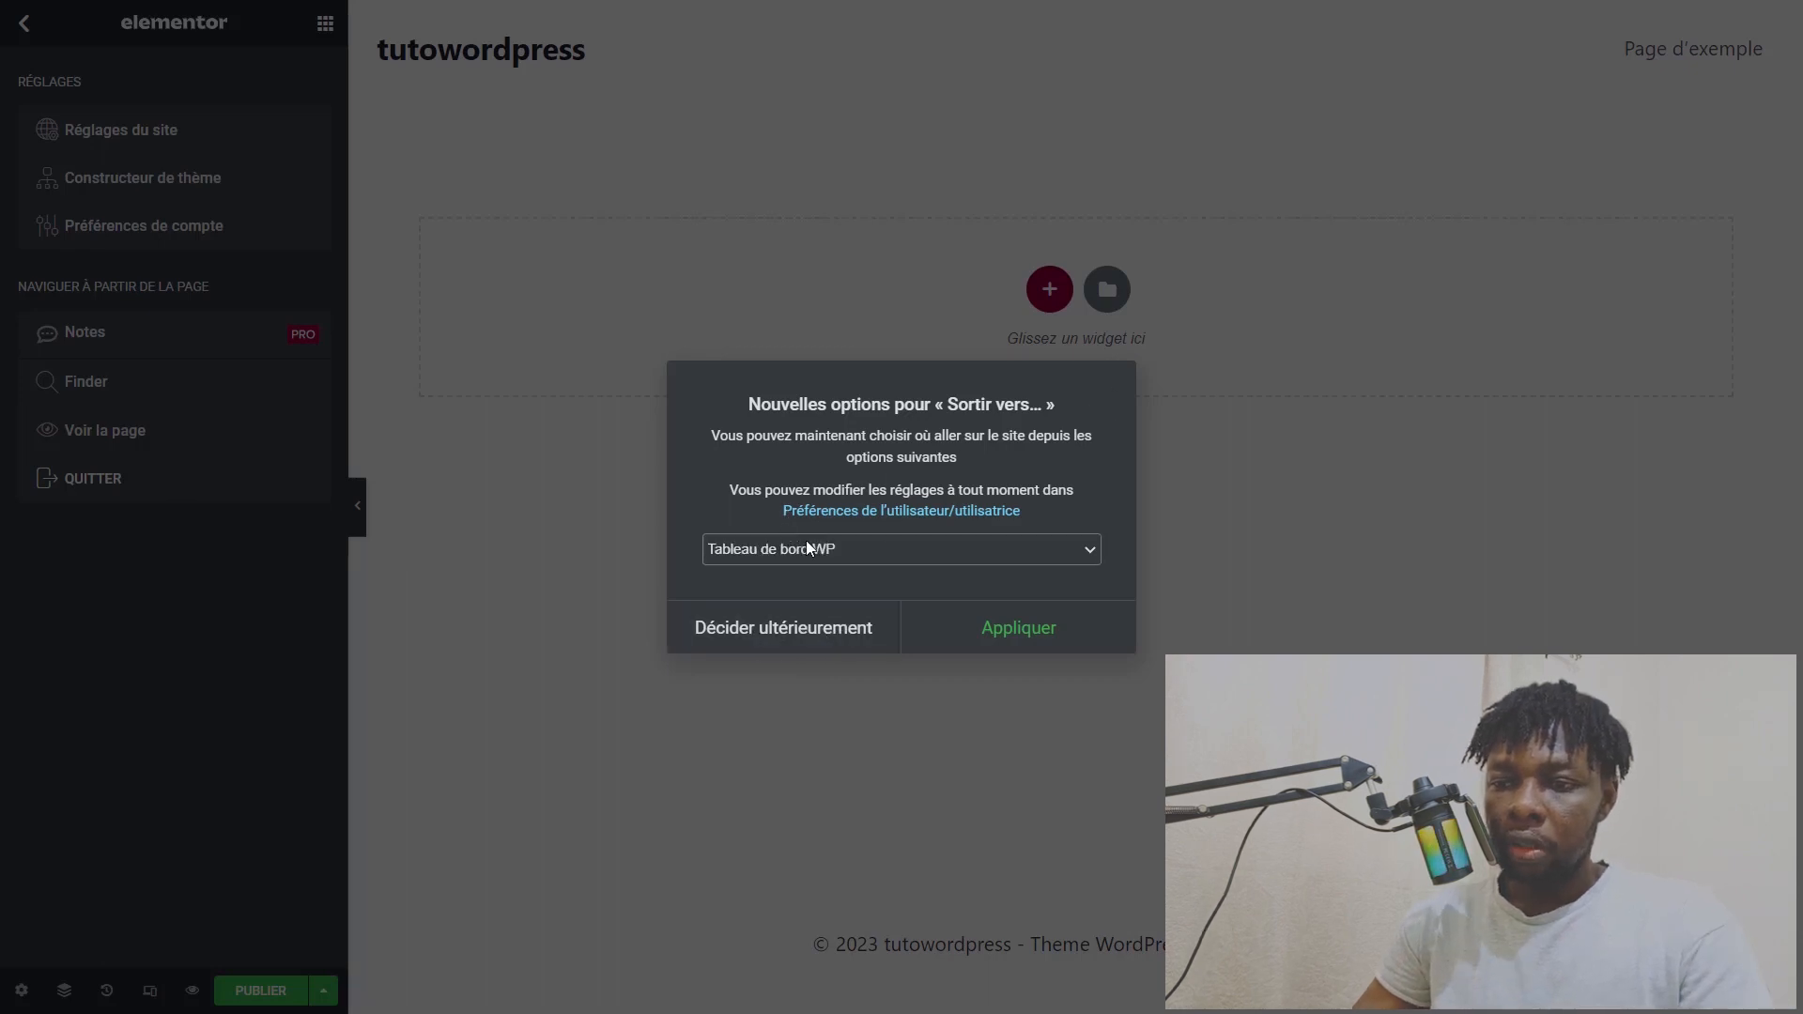
pyautogui.click(807, 545)
pyautogui.click(788, 578)
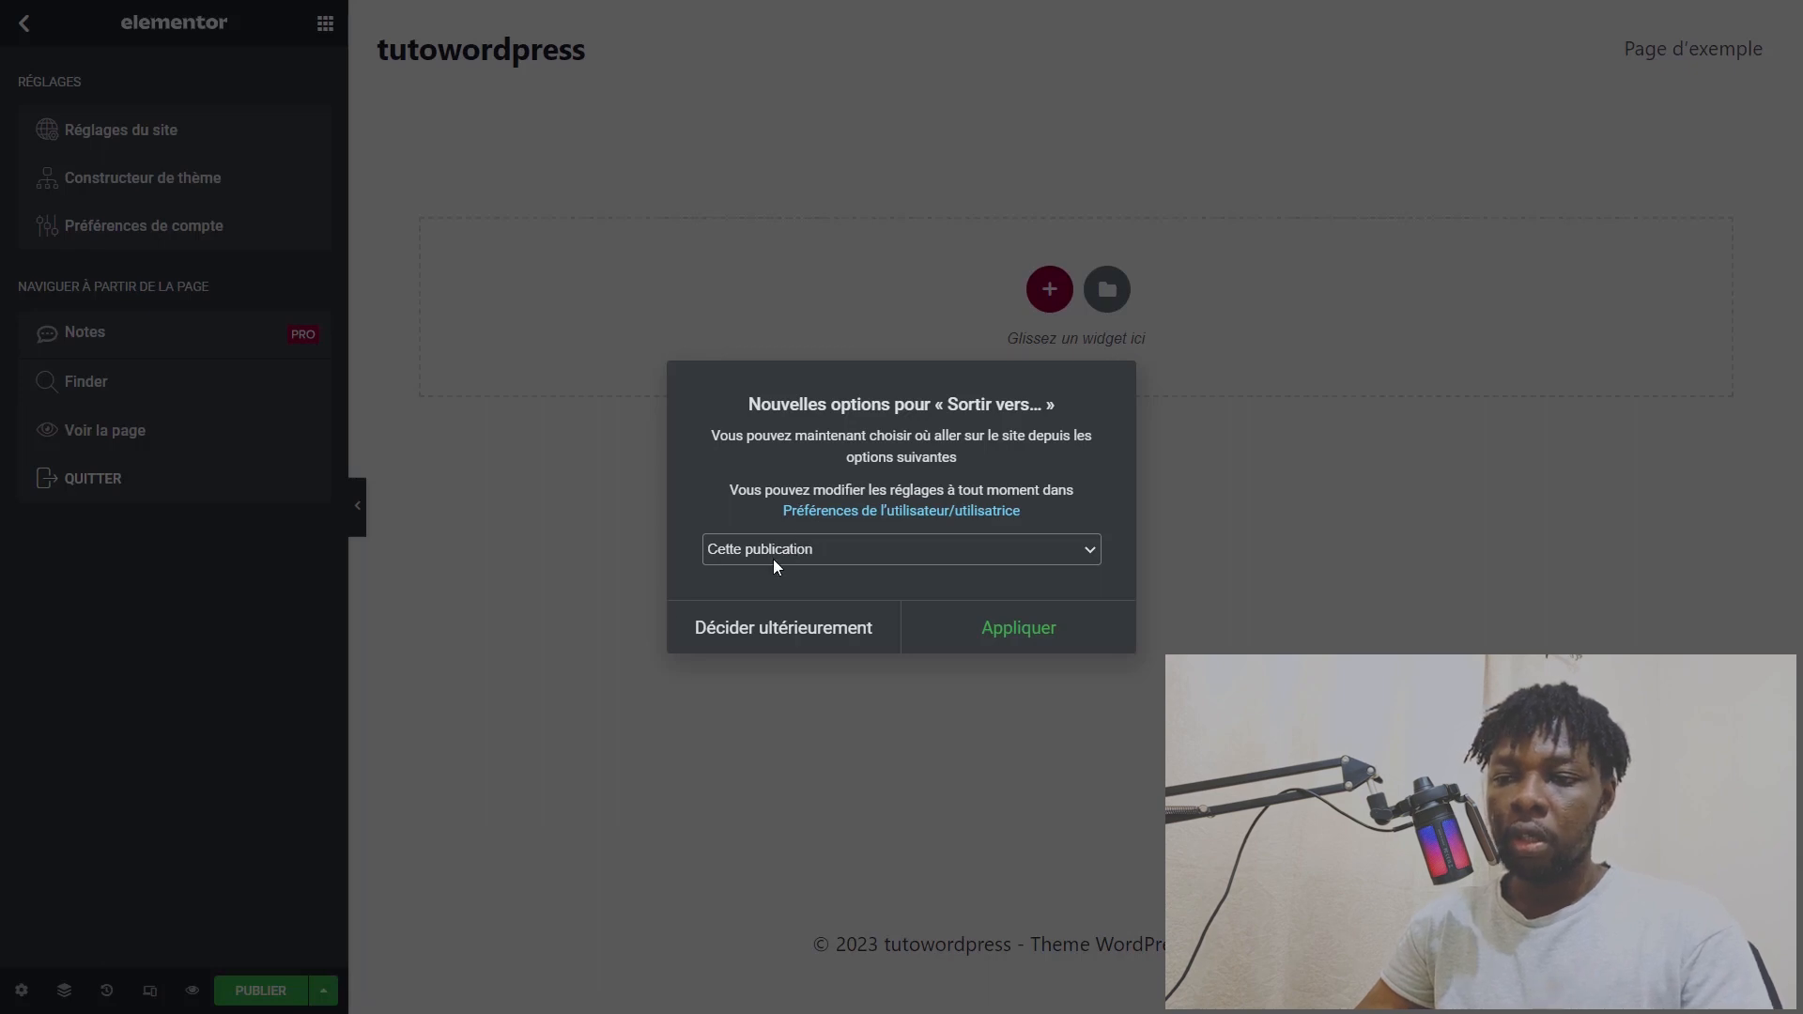
pyautogui.click(774, 560)
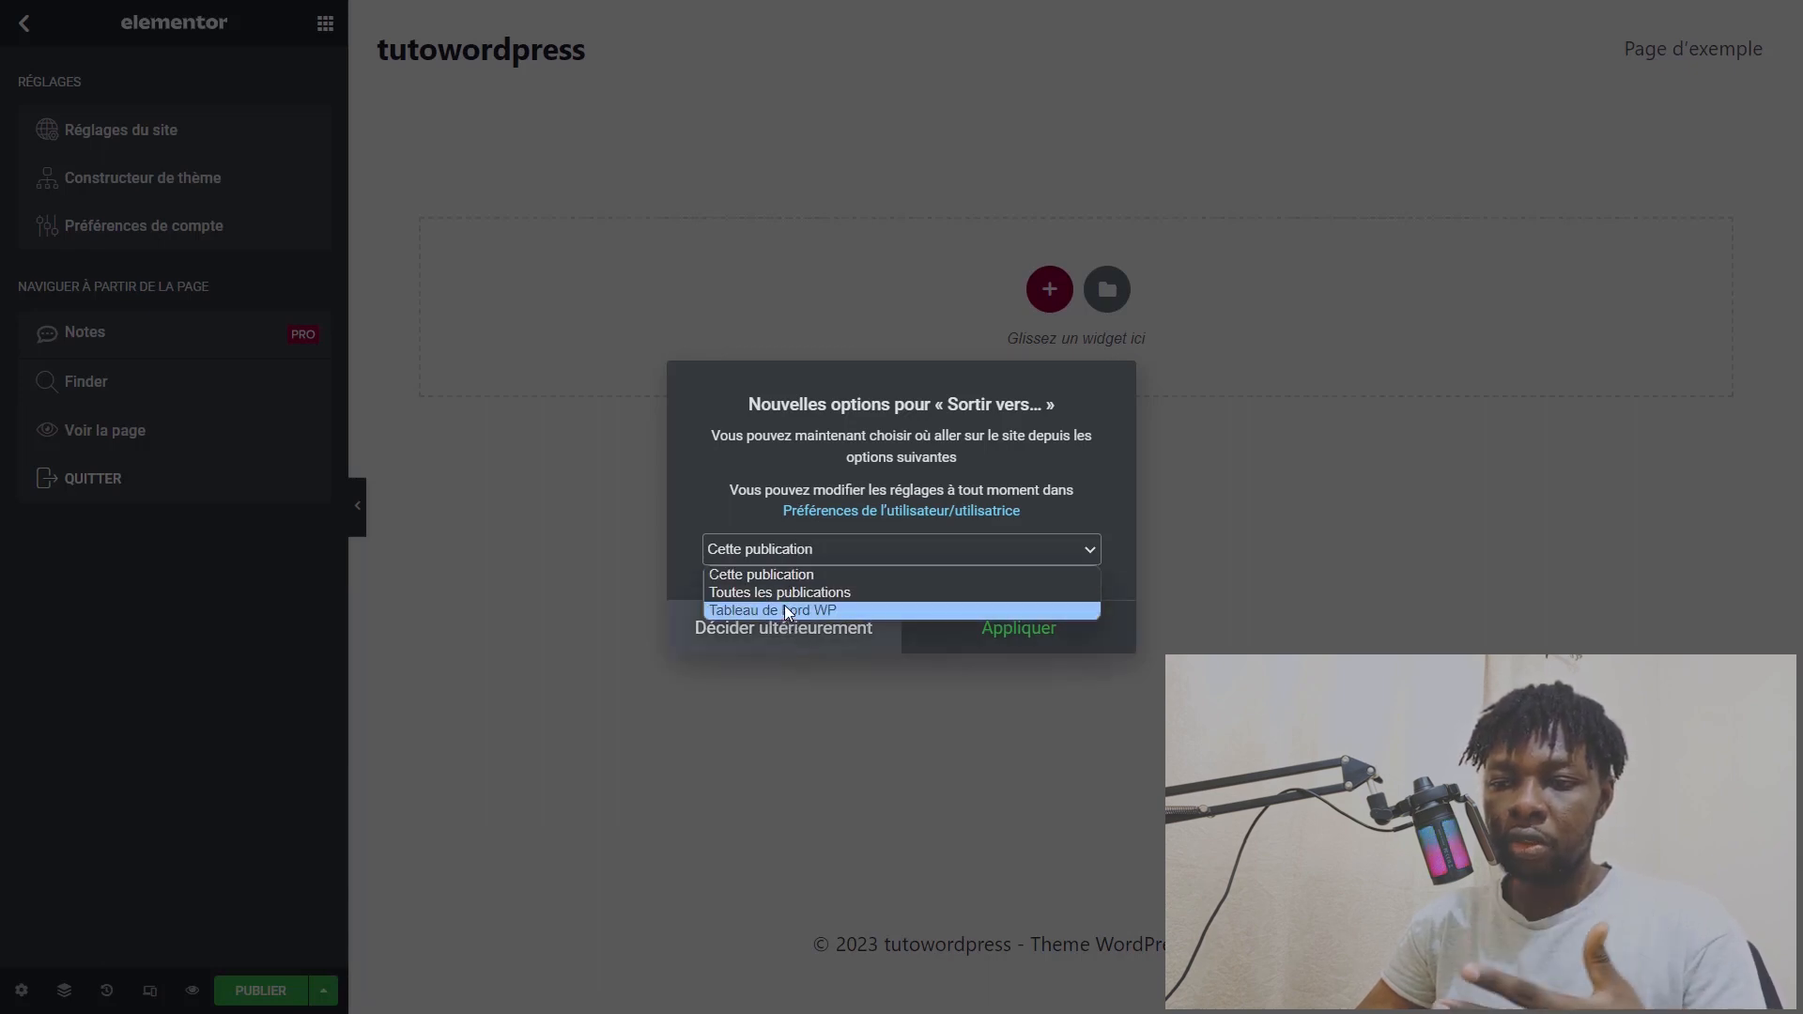
pyautogui.click(876, 607)
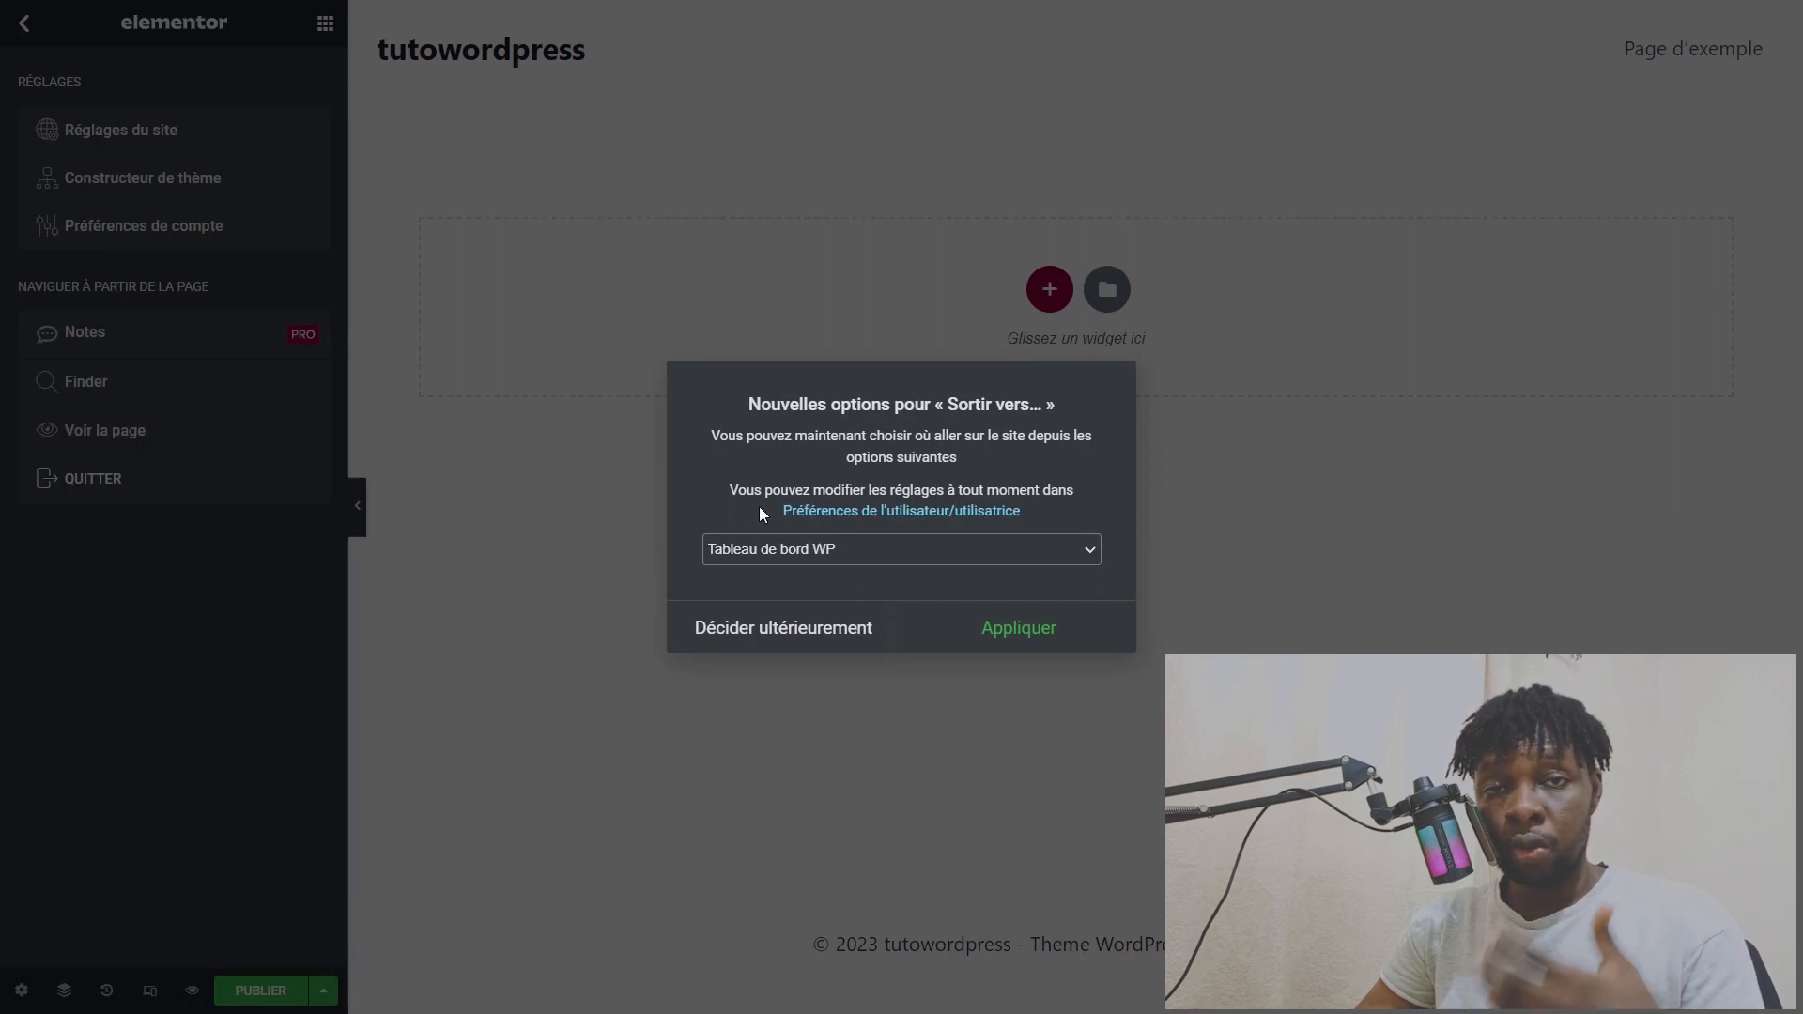
pyautogui.click(812, 549)
pyautogui.click(800, 552)
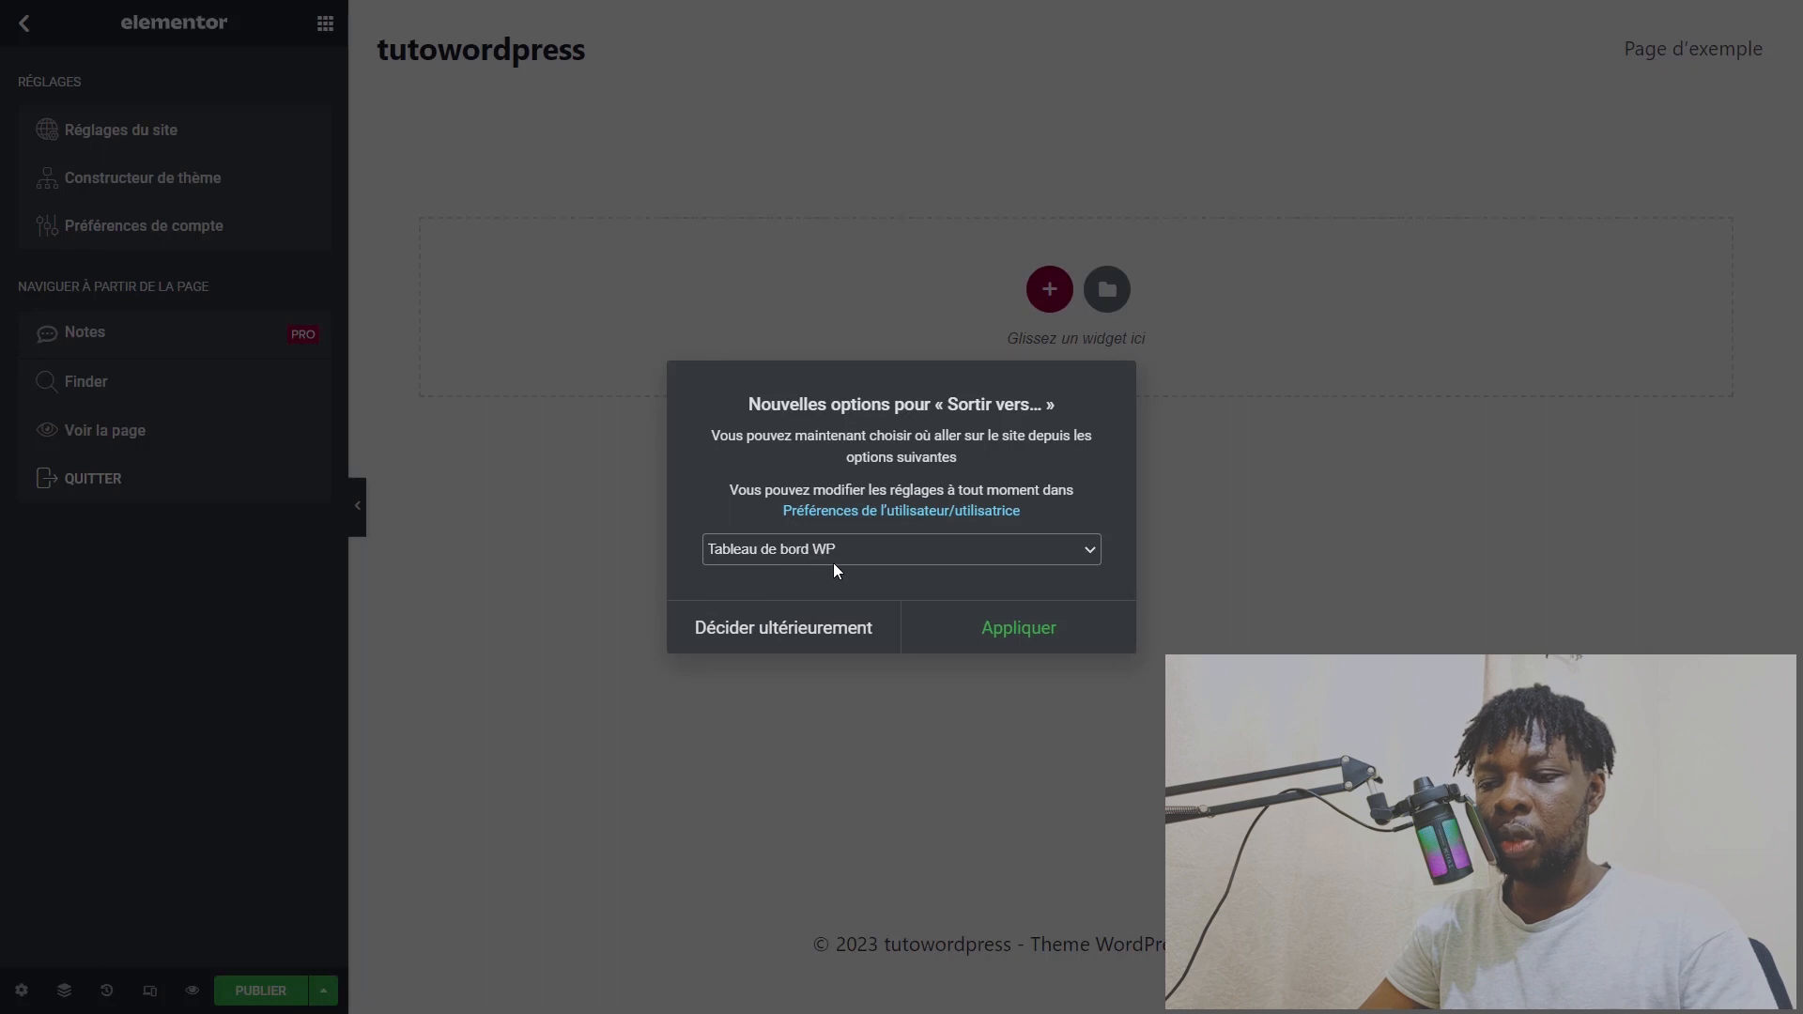
pyautogui.click(1010, 647)
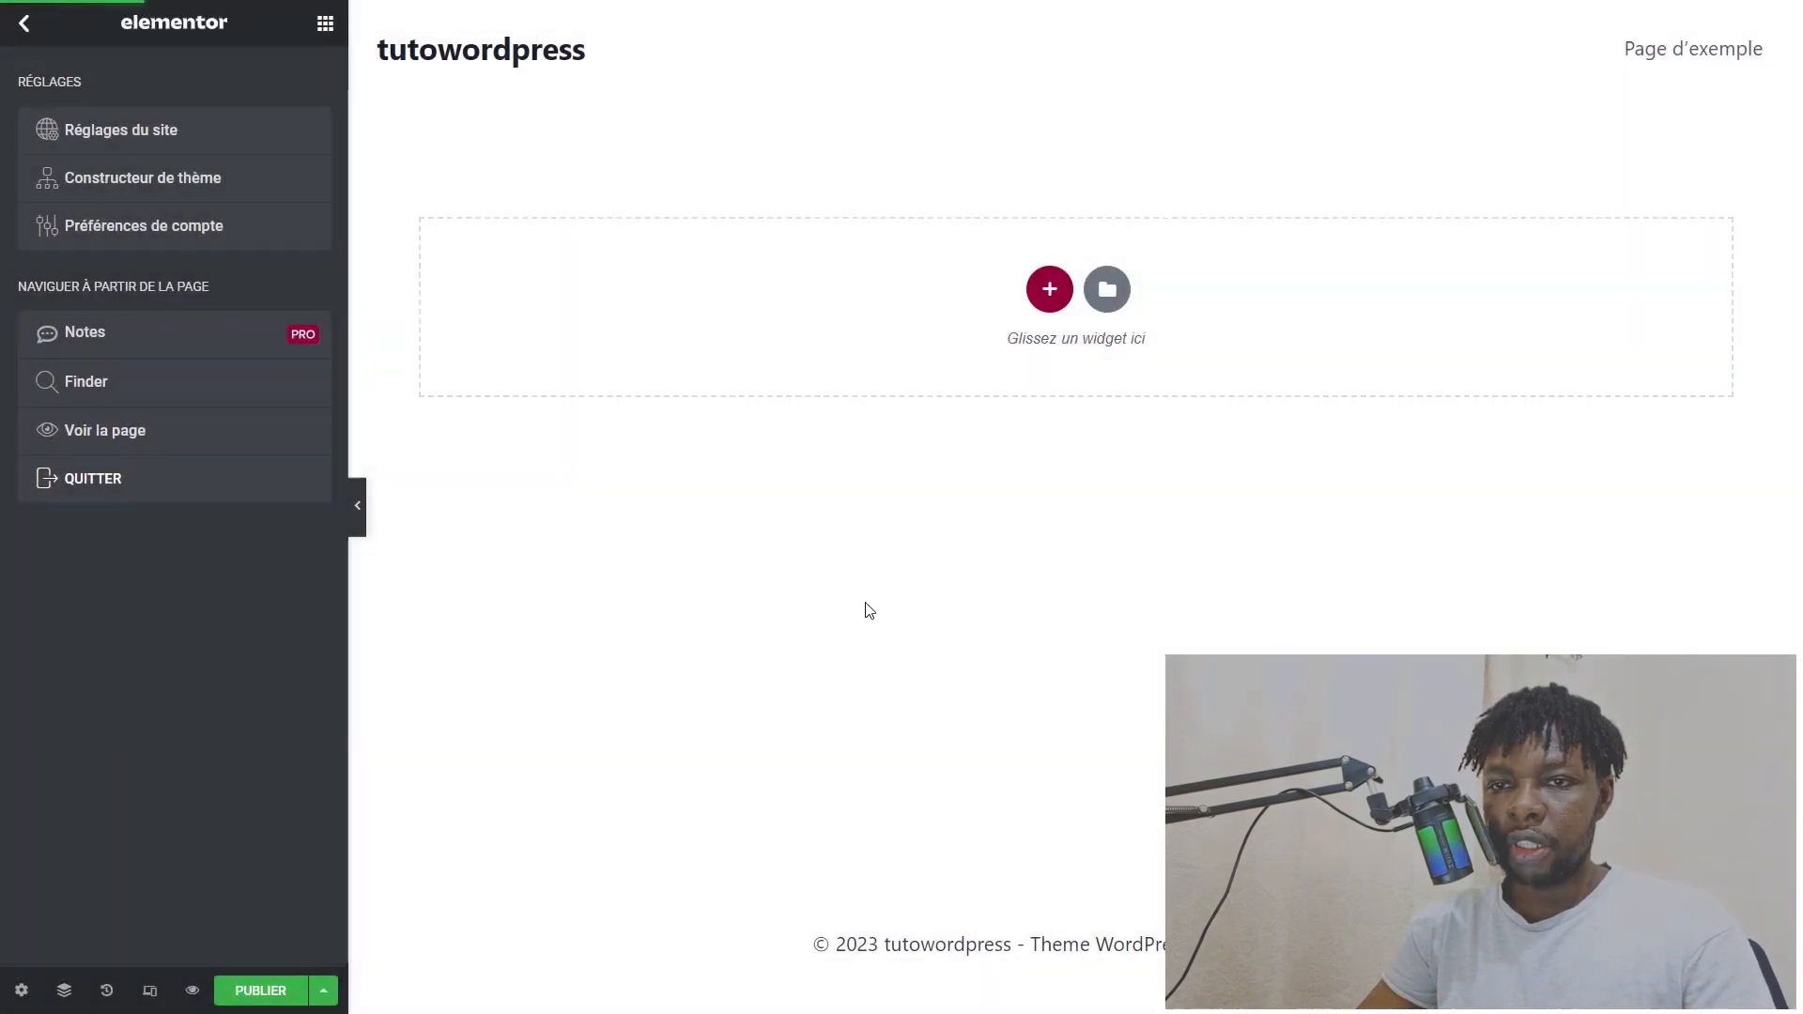
pyautogui.click(999, 147)
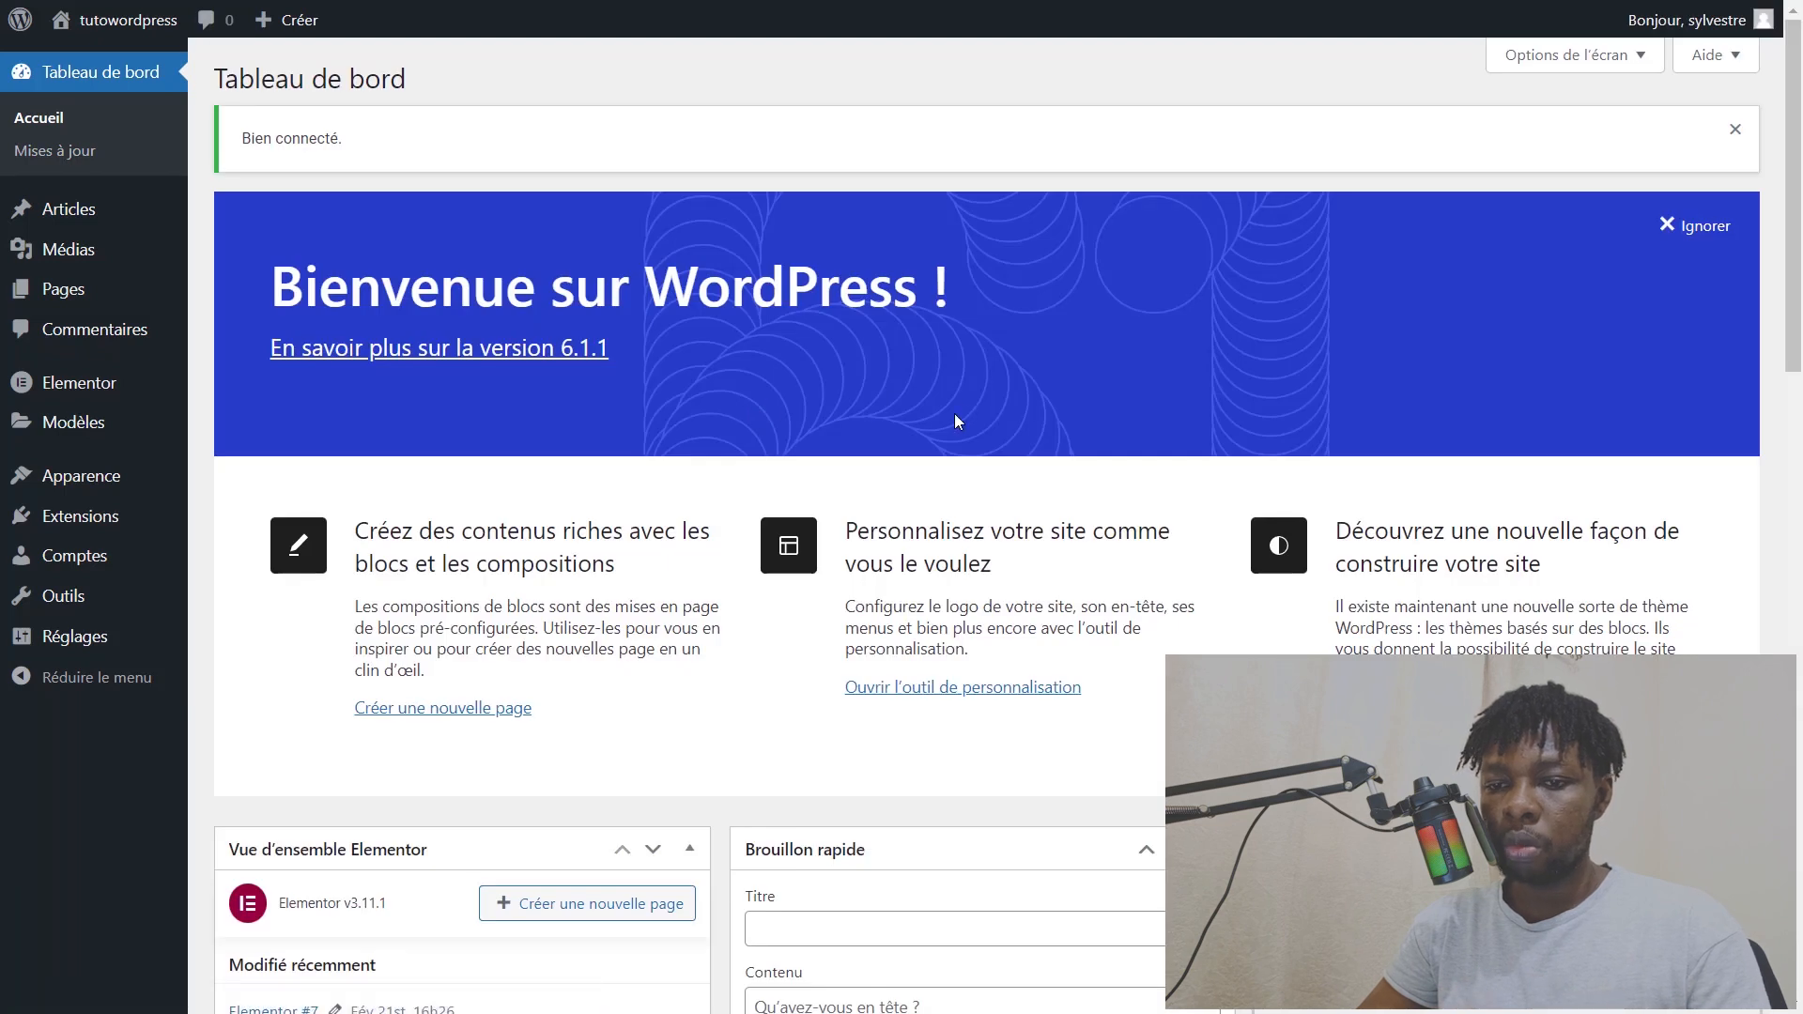
pyautogui.scroll(-10, 955, 418)
pyautogui.scroll(-5, 955, 437)
pyautogui.scroll(12, 955, 440)
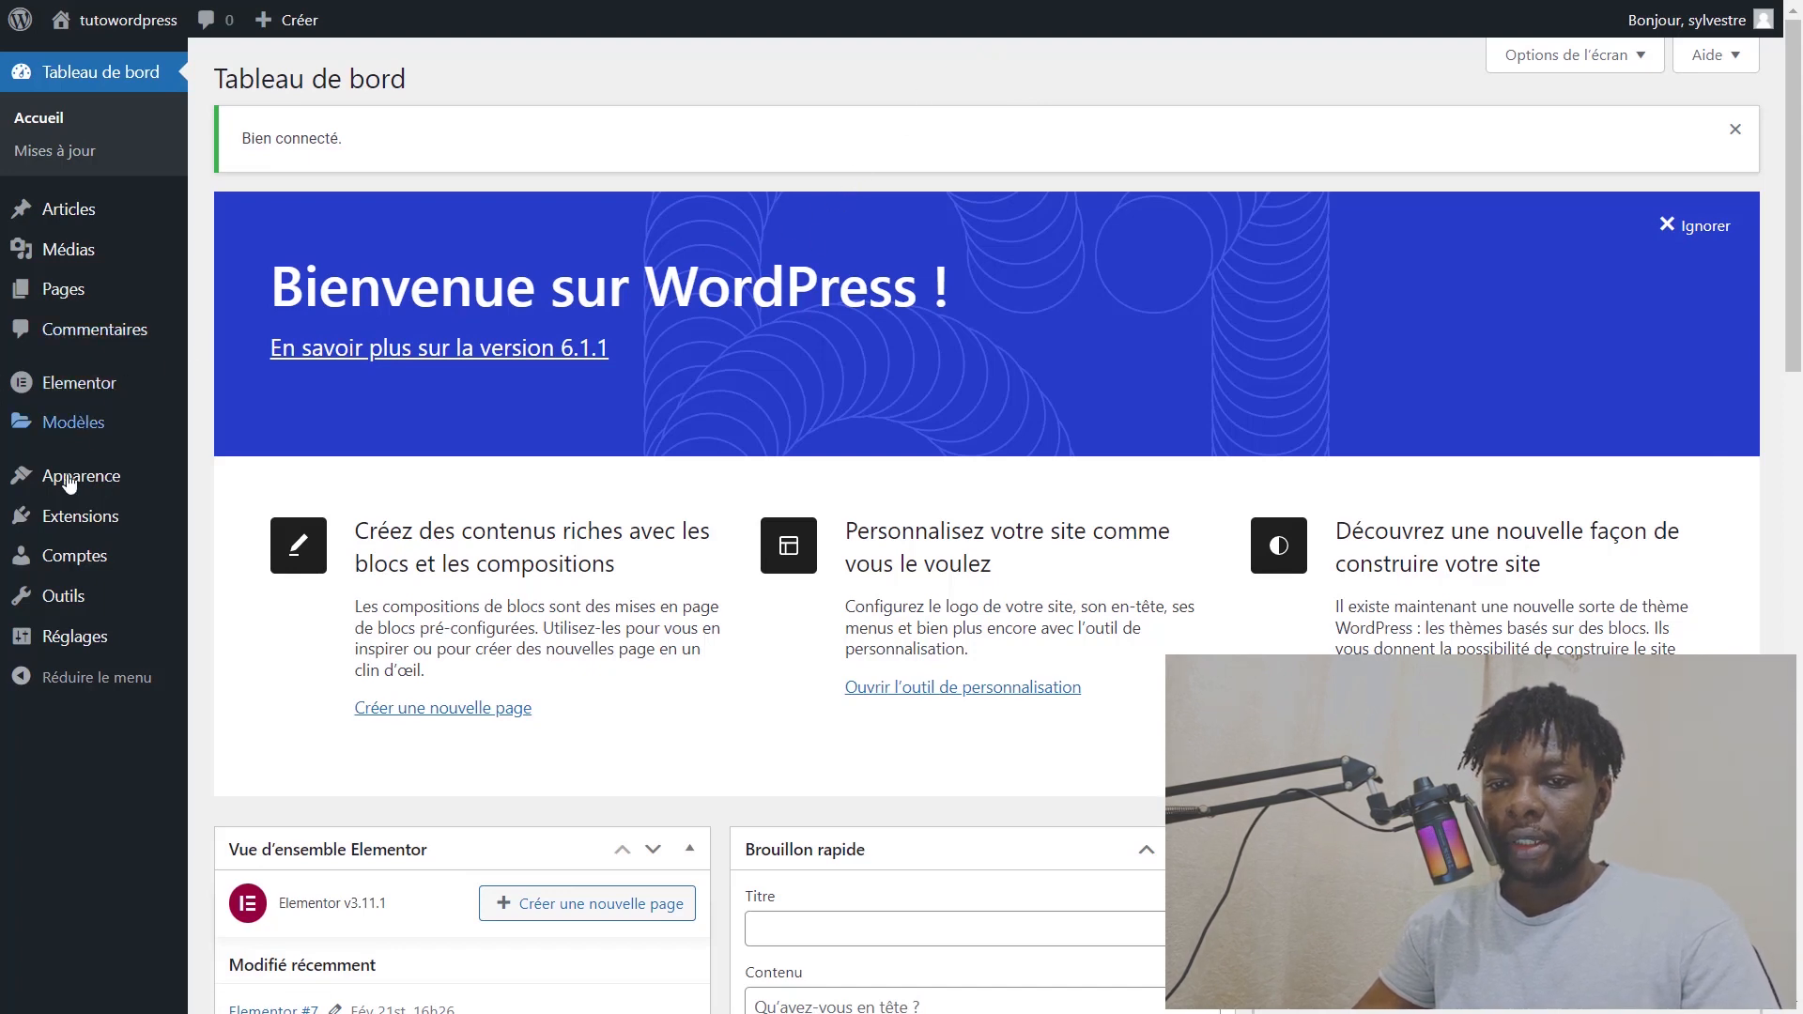
# Step: Open the general settings and set the site slogan to "tutowordpress" by copying the site title
pyautogui.moveTo(84, 648)
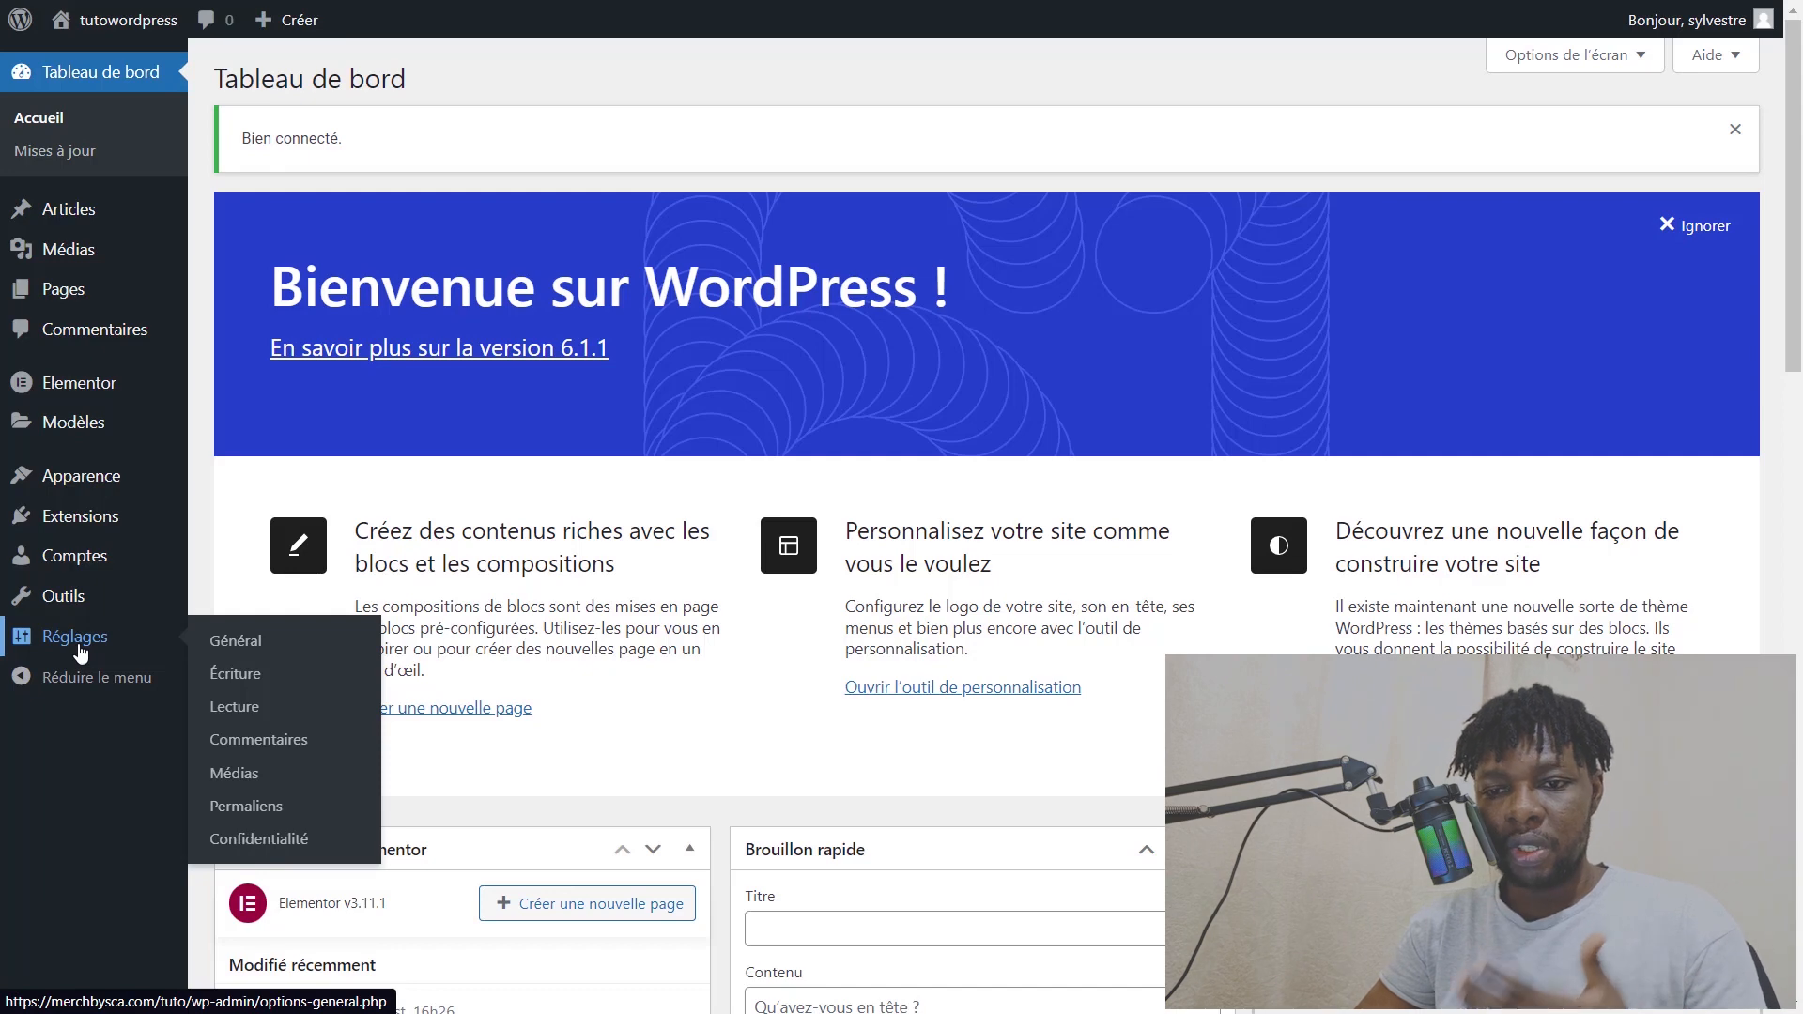
pyautogui.click(247, 645)
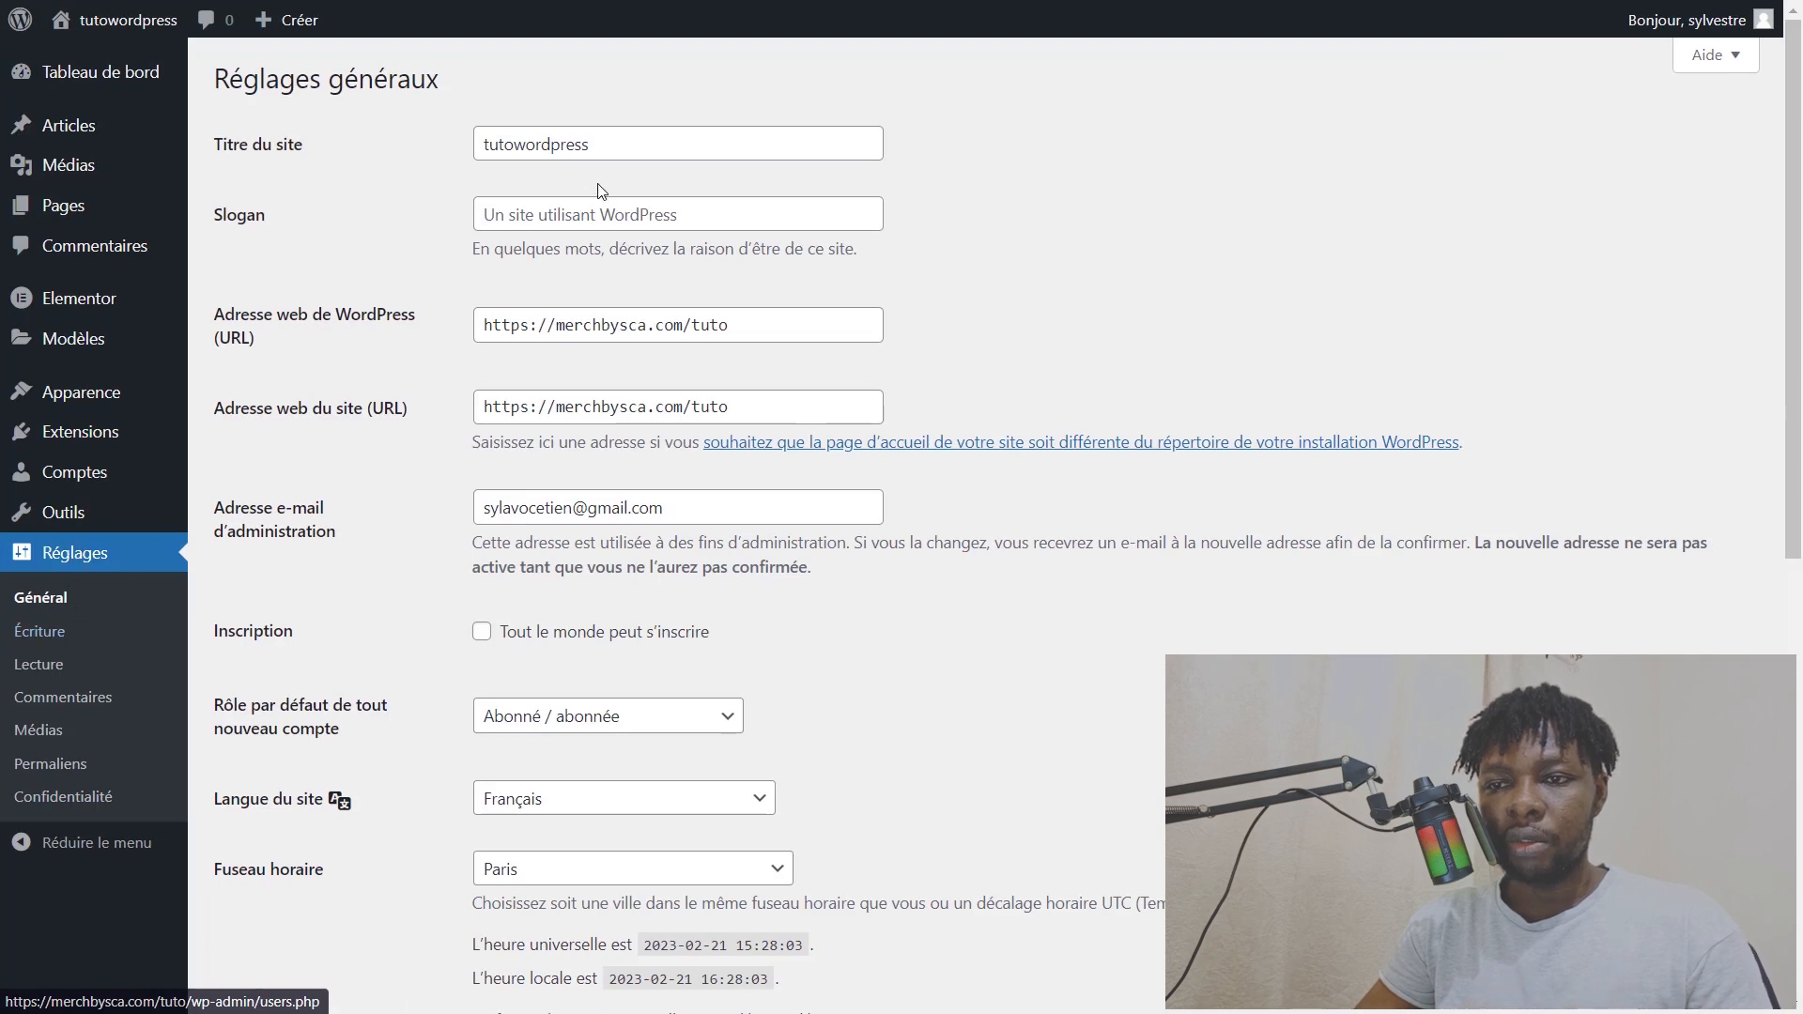
pyautogui.click(714, 213)
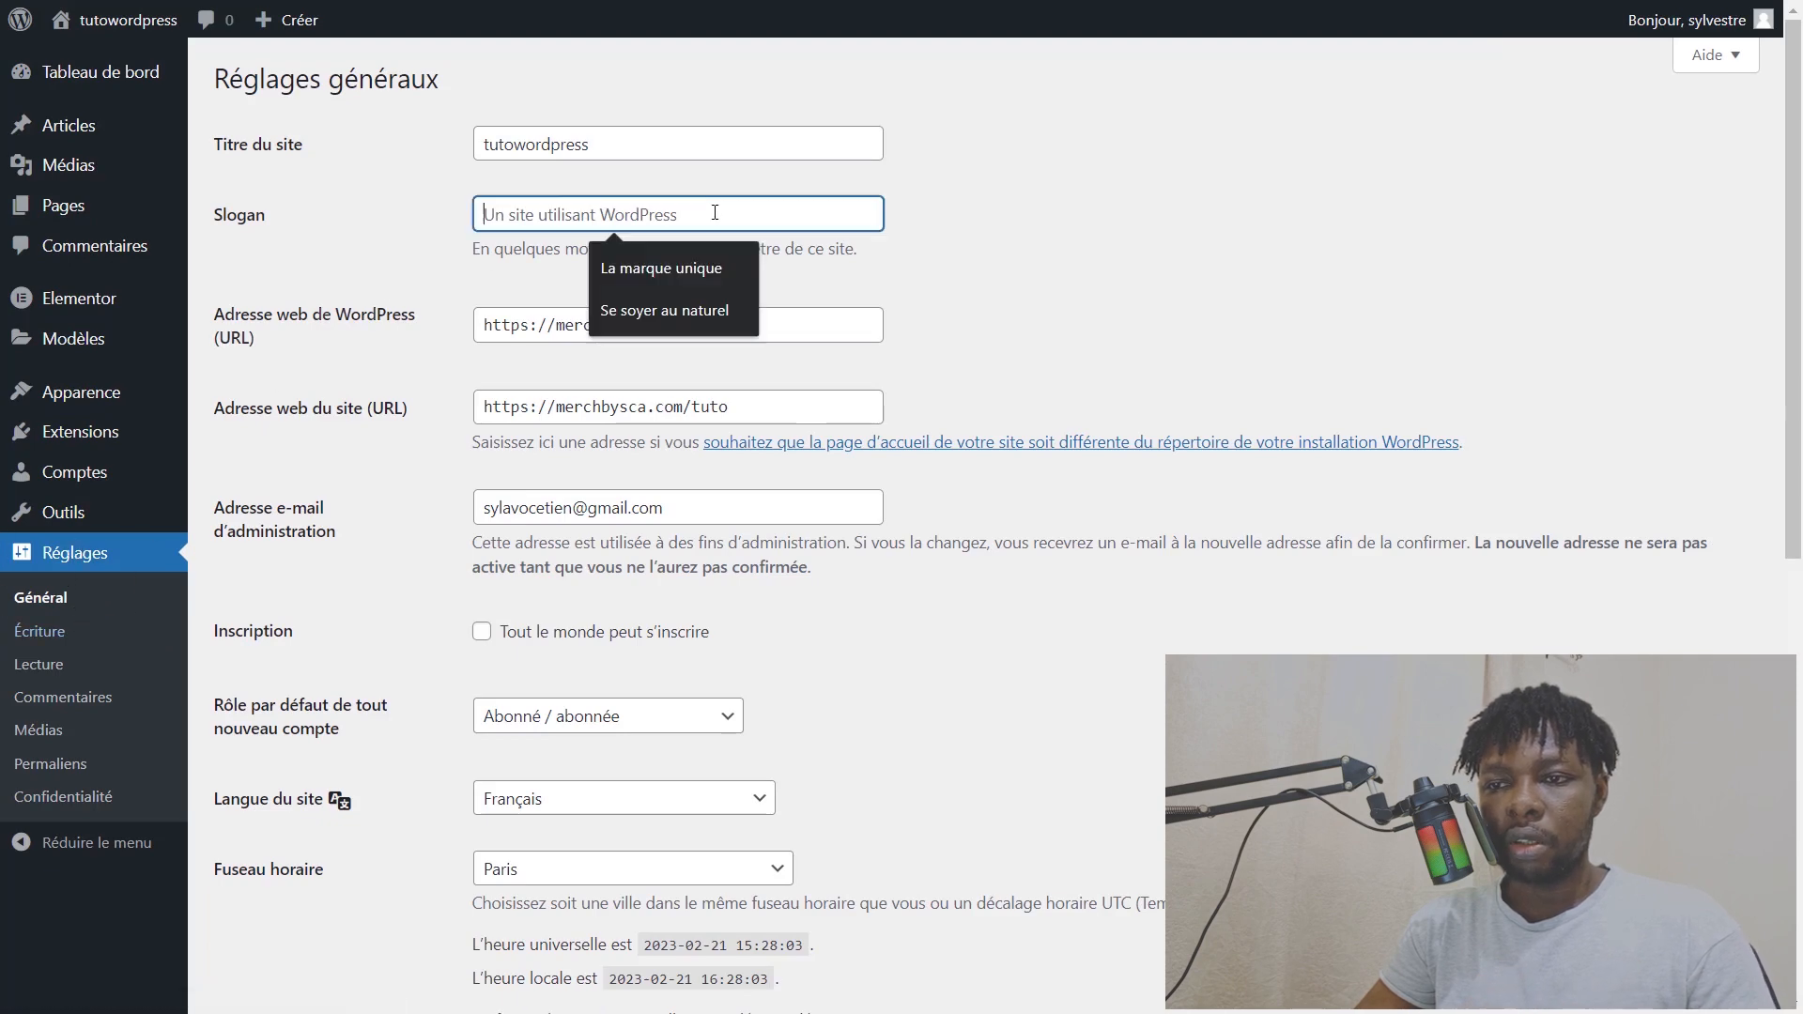
pyautogui.click(631, 151)
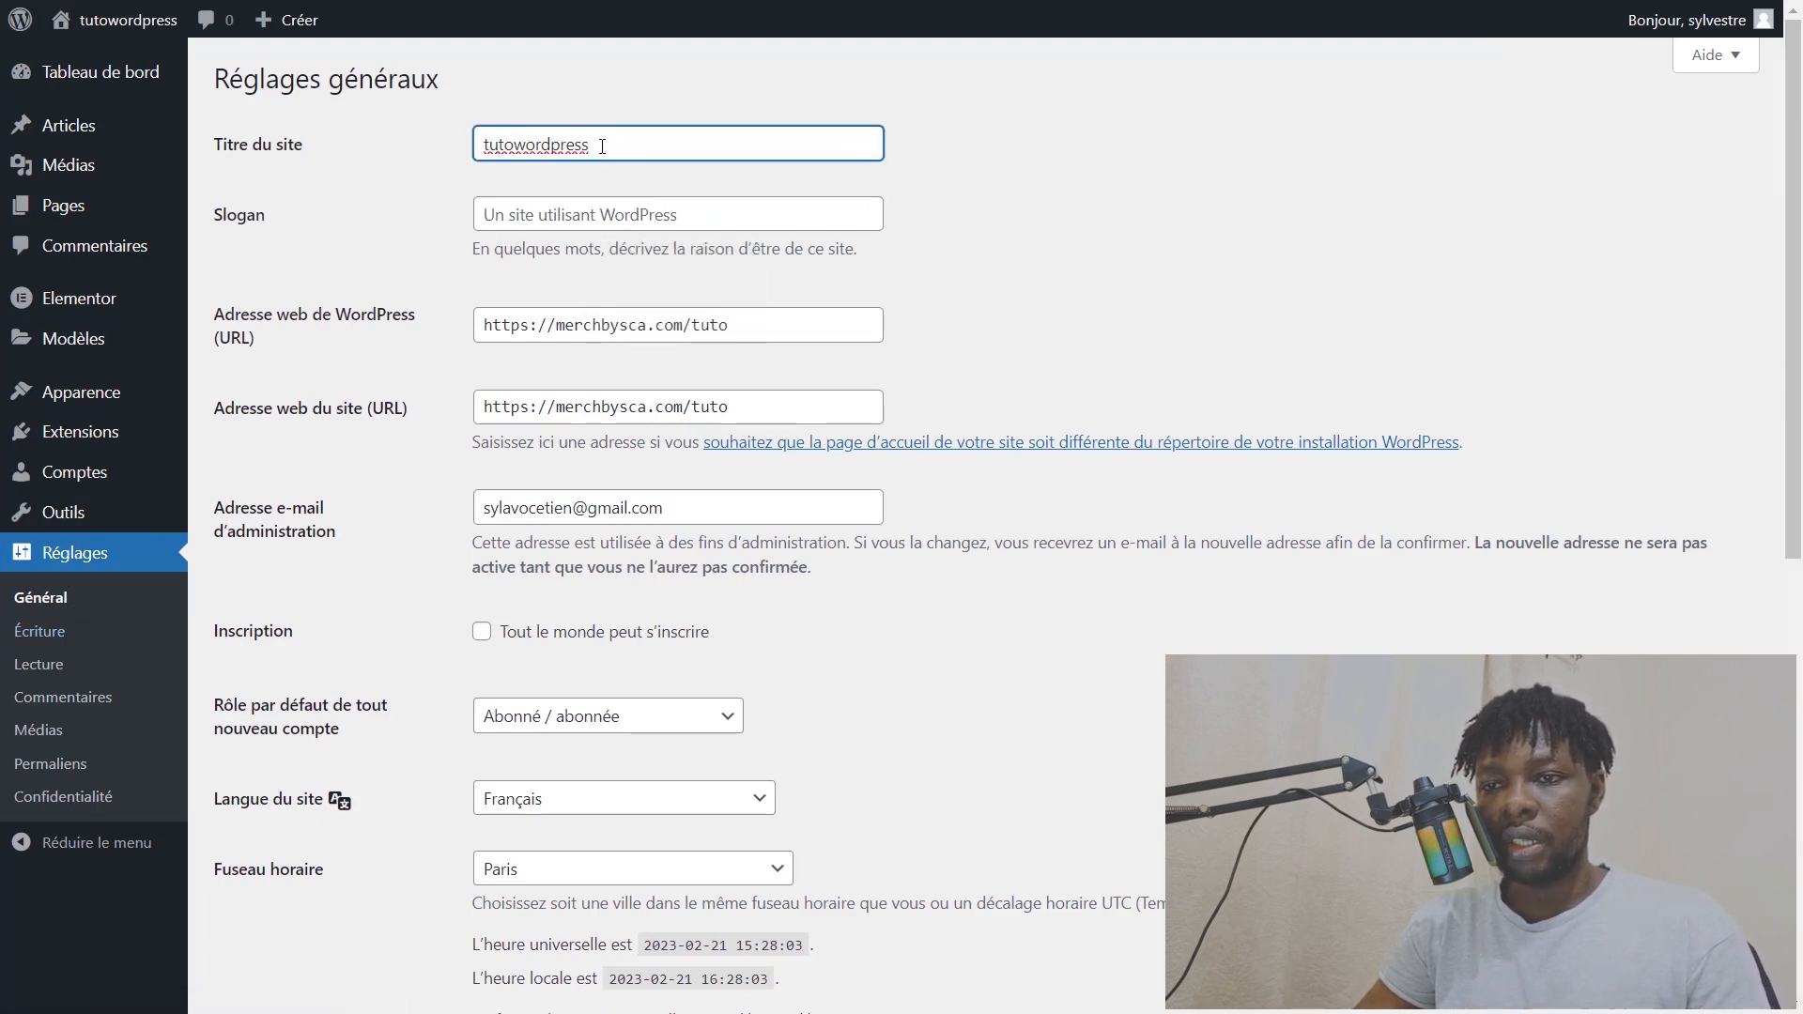
pyautogui.moveTo(602, 147); pyautogui.dragTo(433, 160)
pyautogui.hotkey('ctrl', 'c')
pyautogui.click(653, 217)
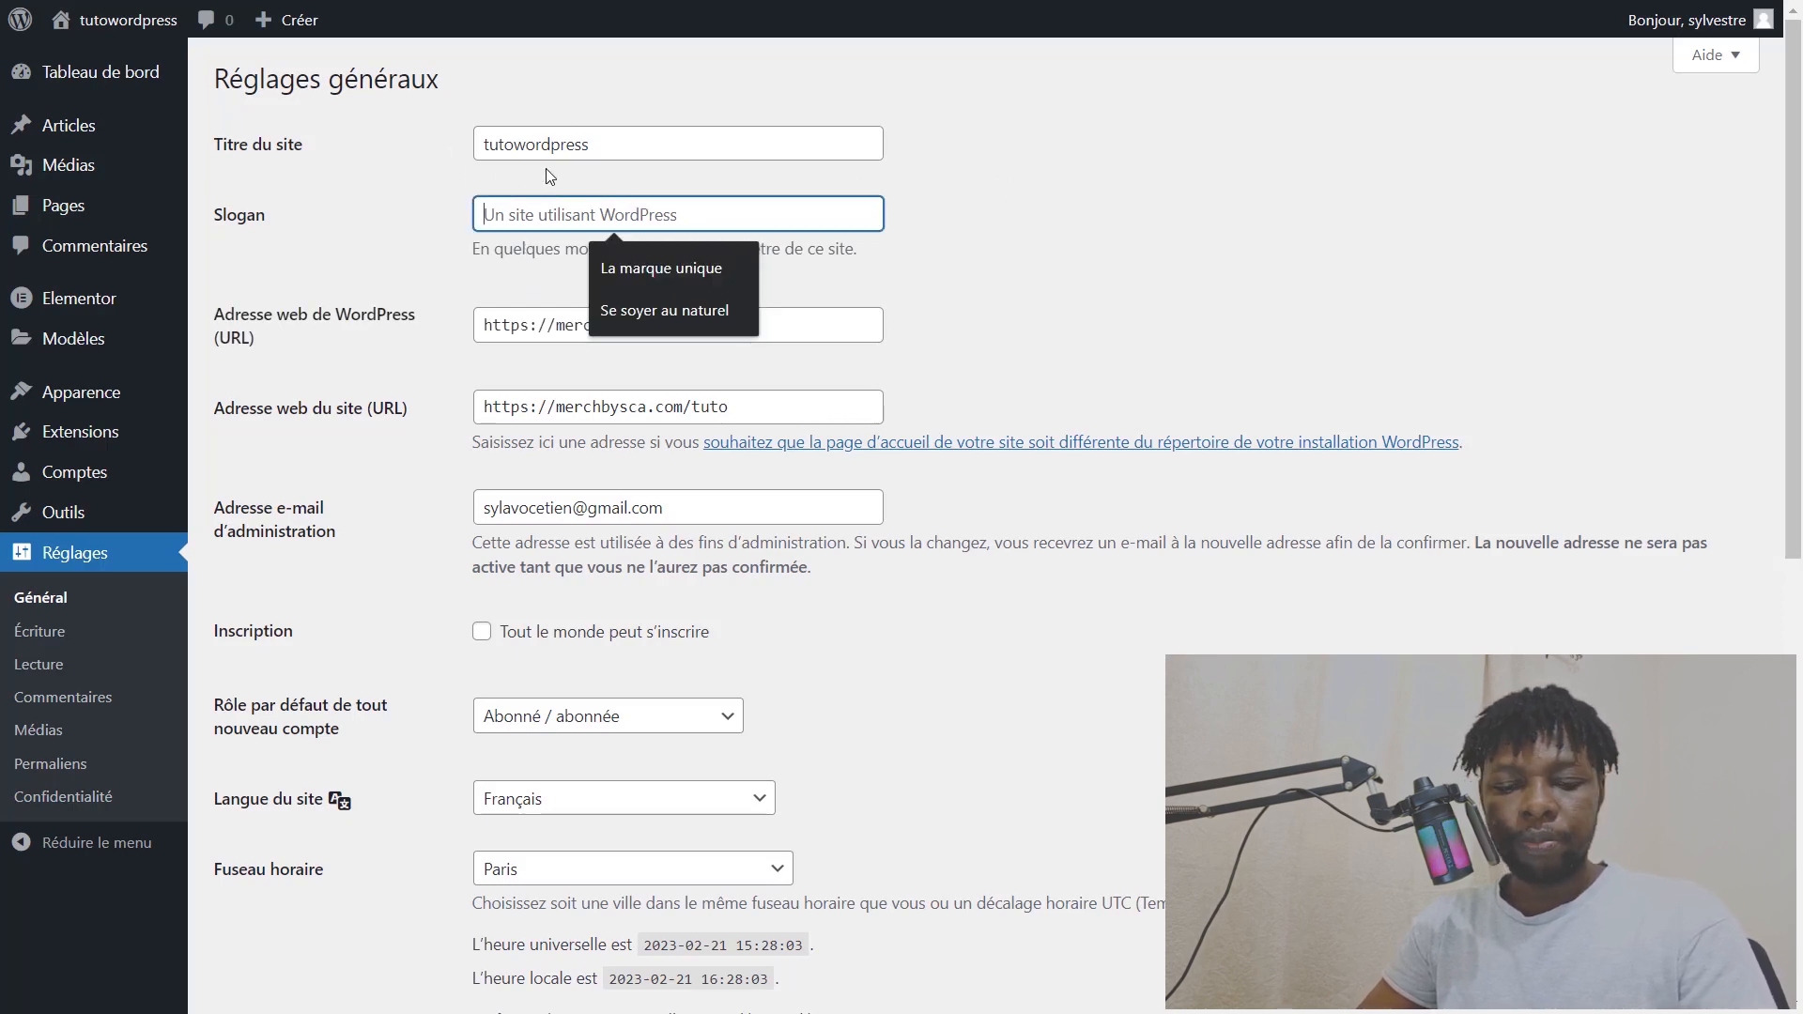
pyautogui.hotkey('ctrl', 'v')
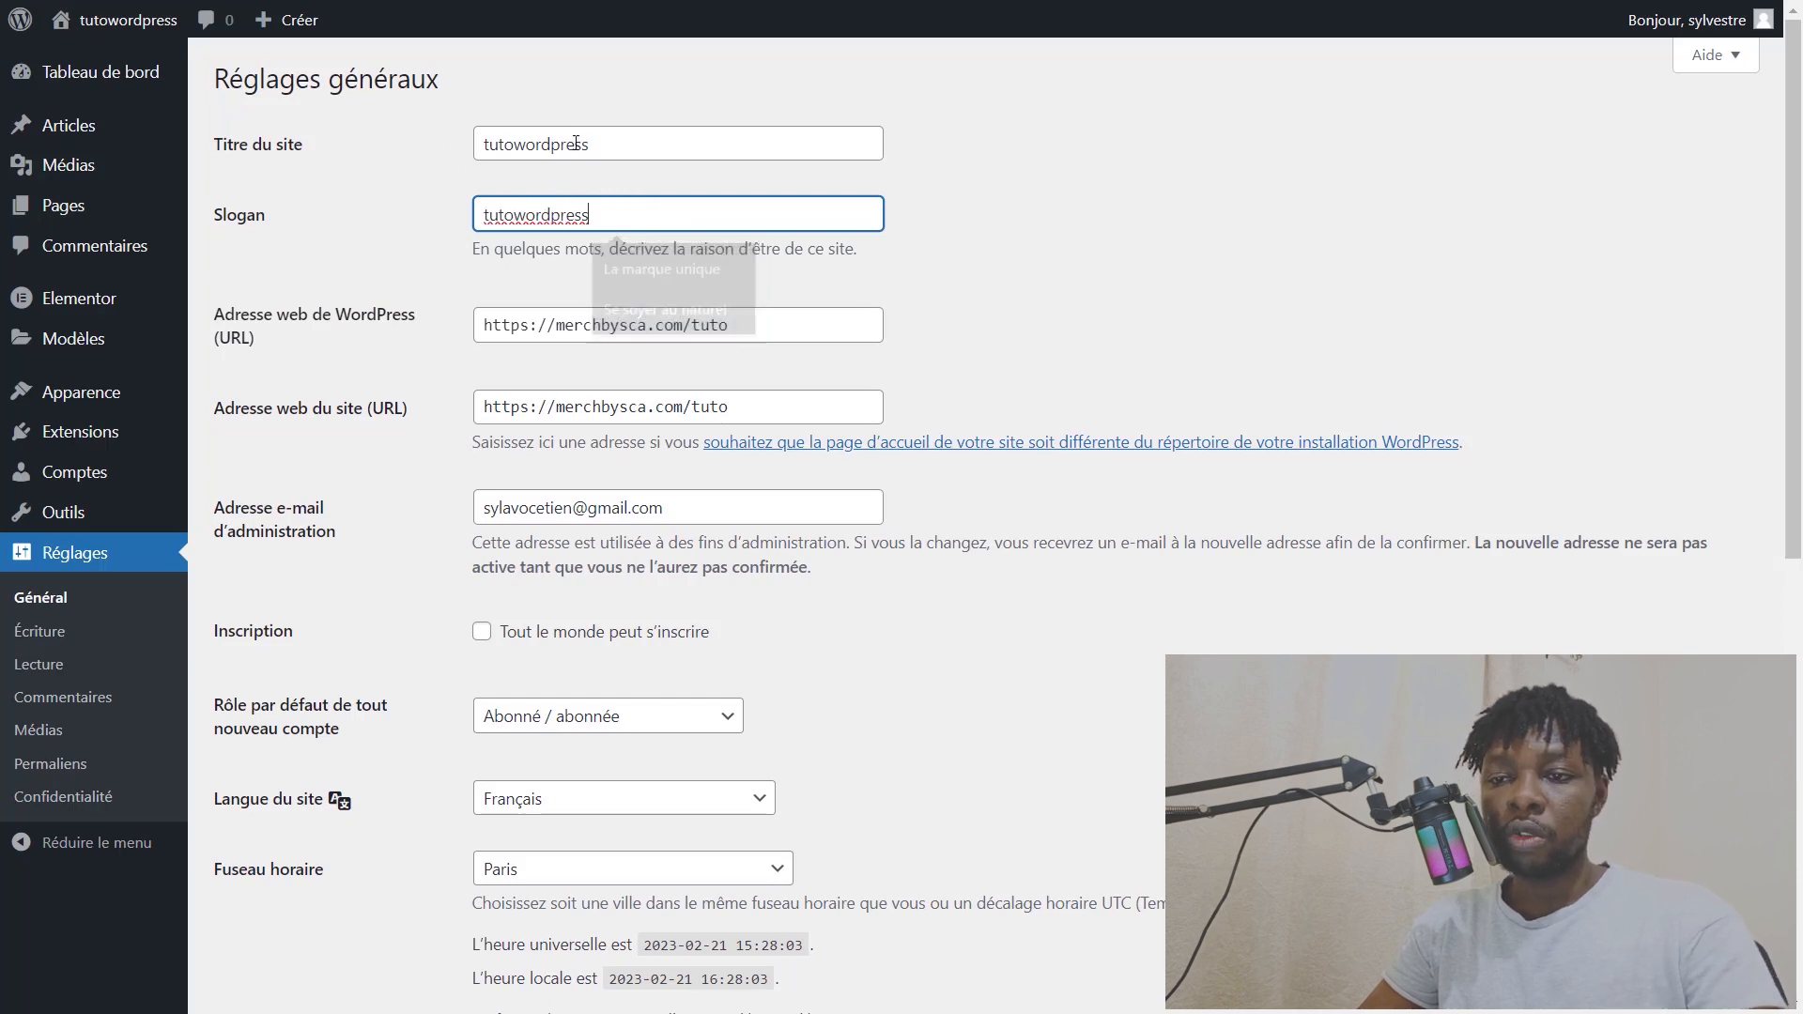
pyautogui.click(392, 179)
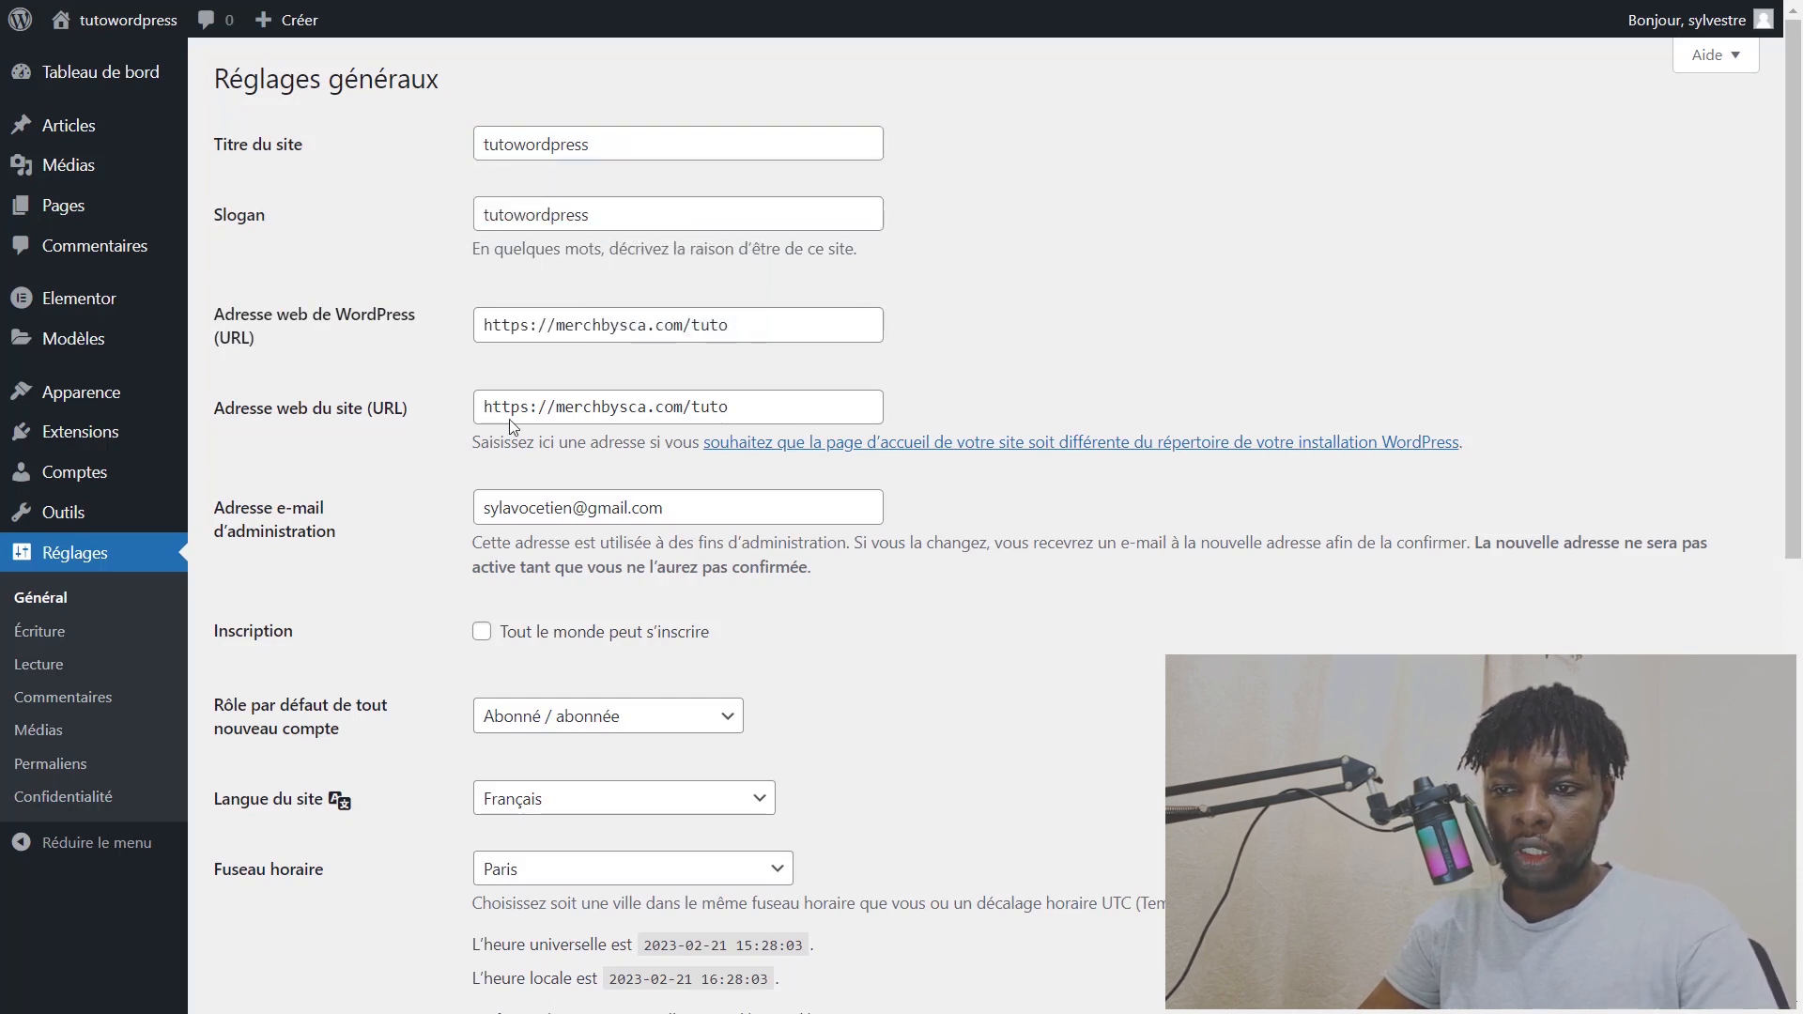
# Step: Turn on the "Tout le monde peut s'inscrire" registration option and turn it off again
pyautogui.scroll(-4, 583, 314)
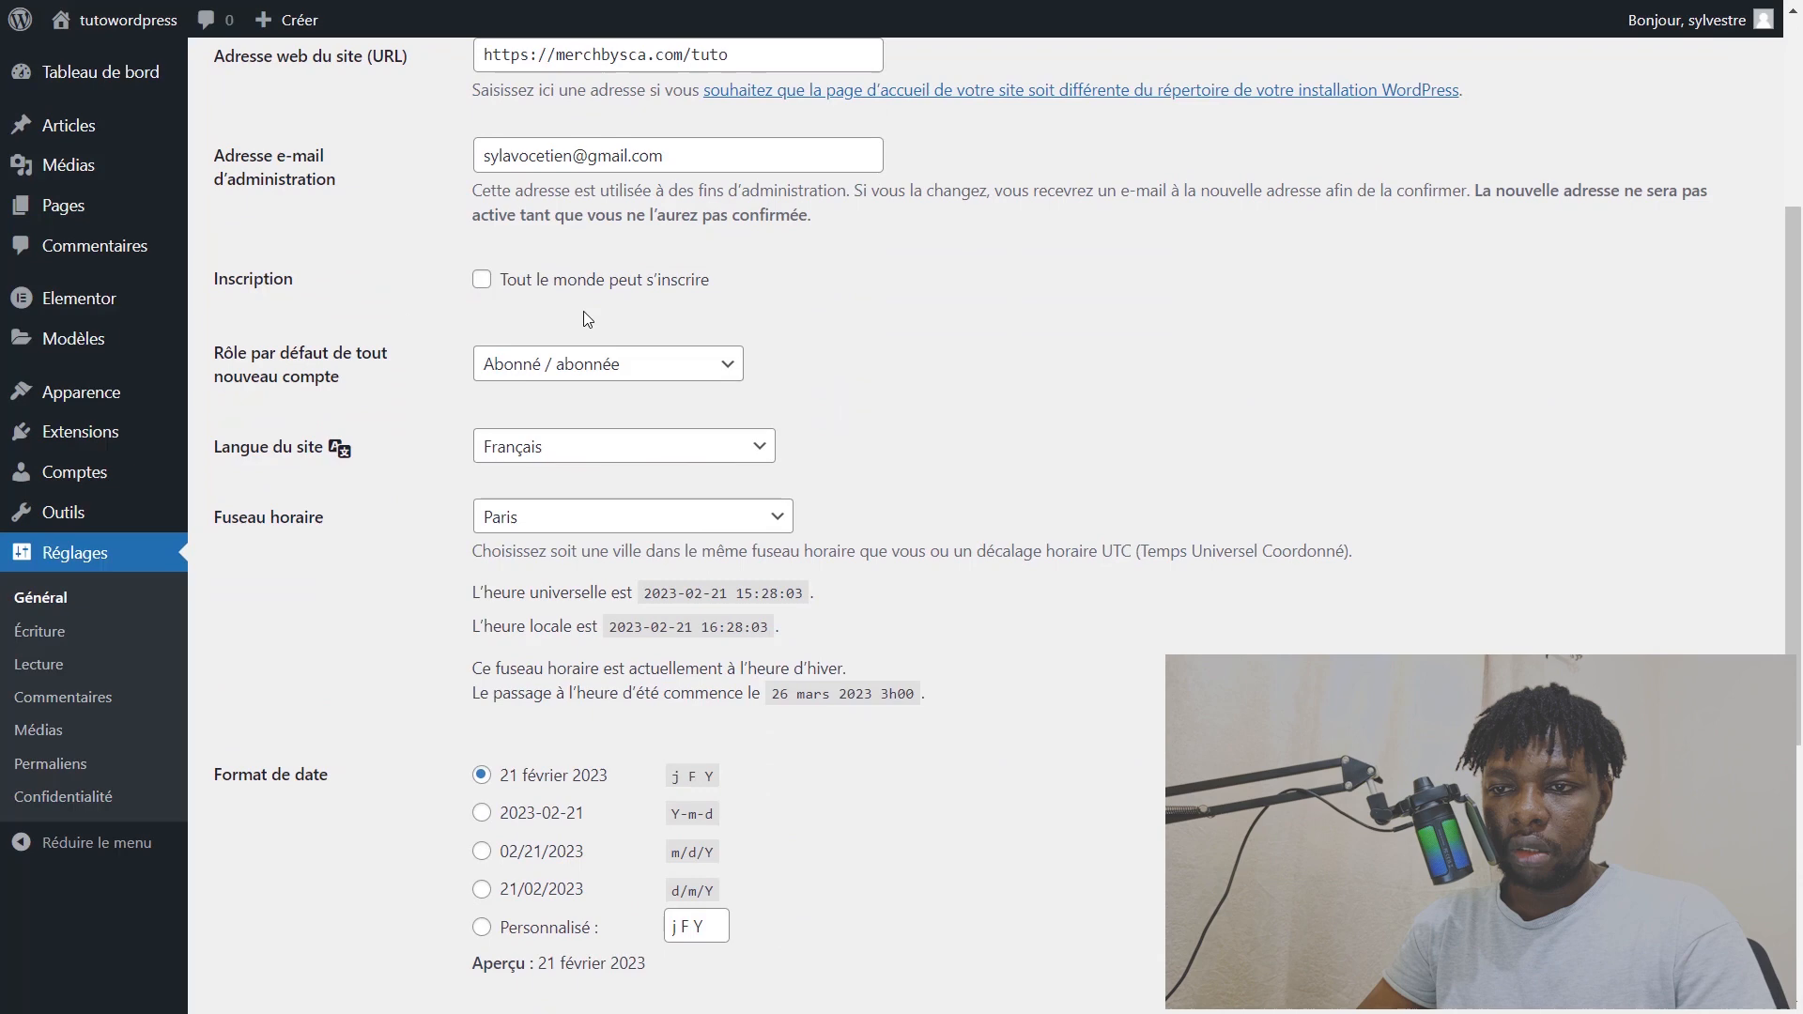
pyautogui.click(488, 281)
pyautogui.click(491, 282)
pyautogui.click(495, 282)
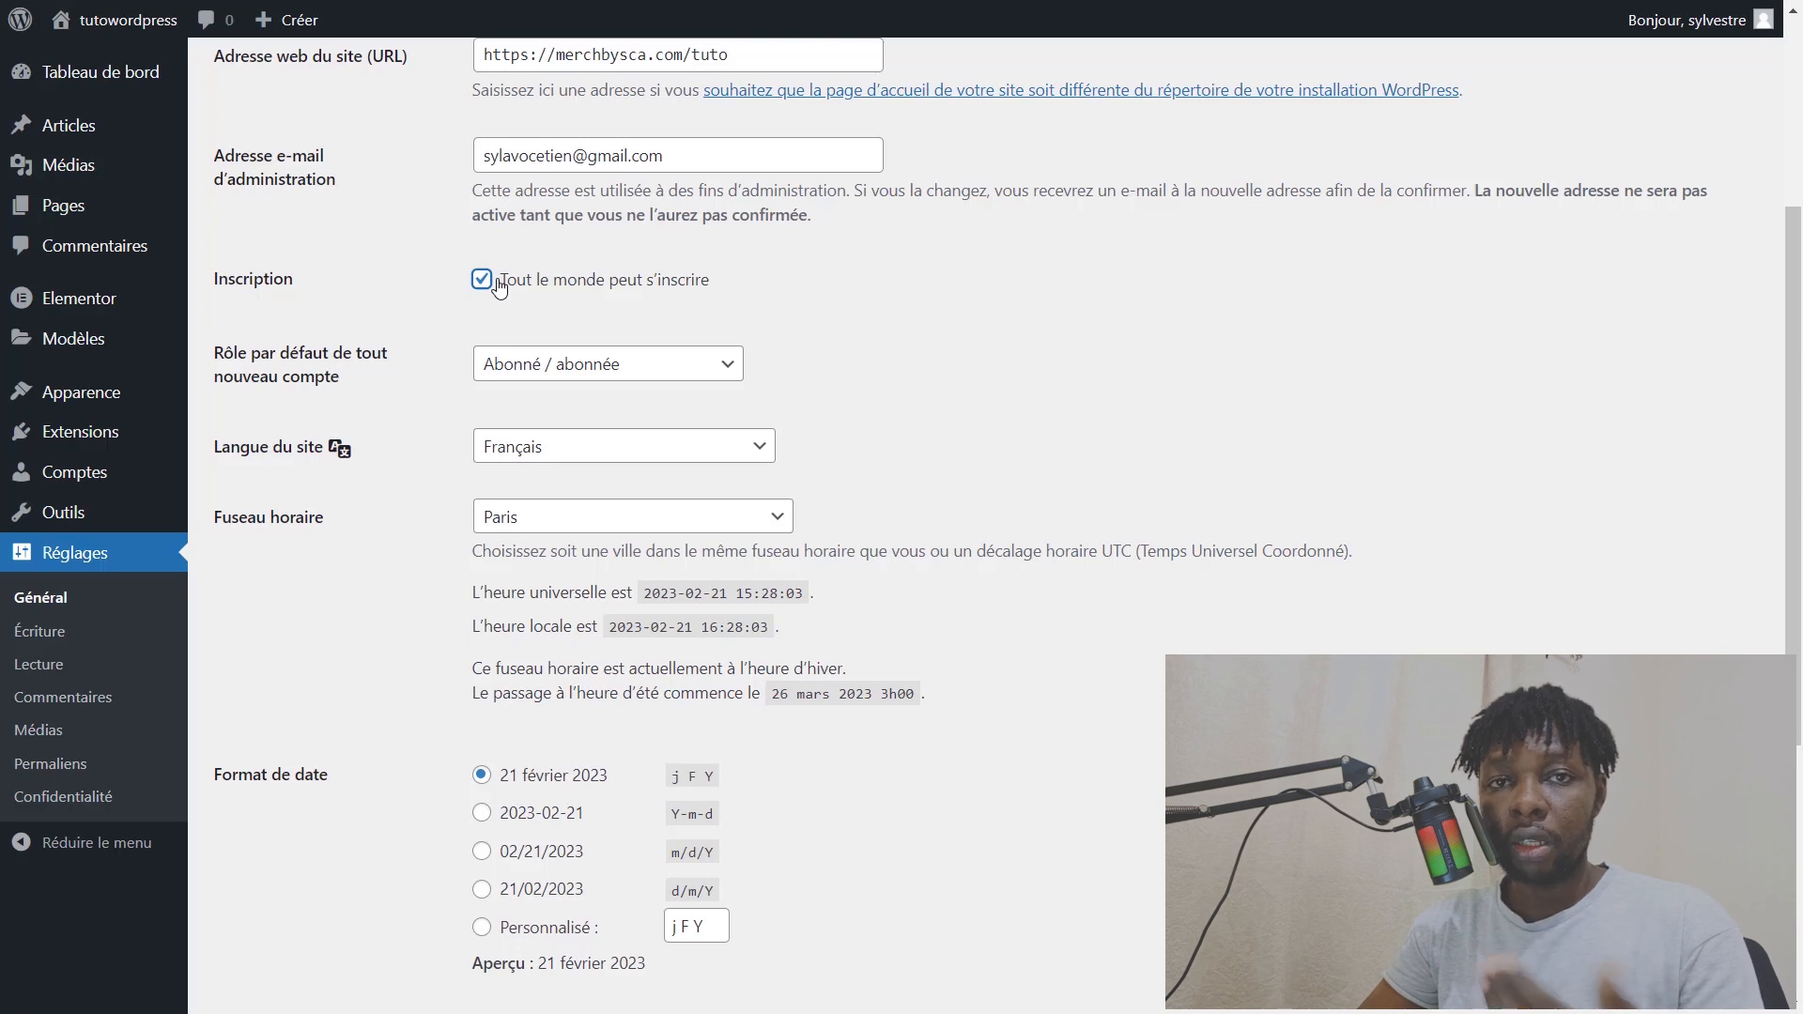
pyautogui.click(526, 289)
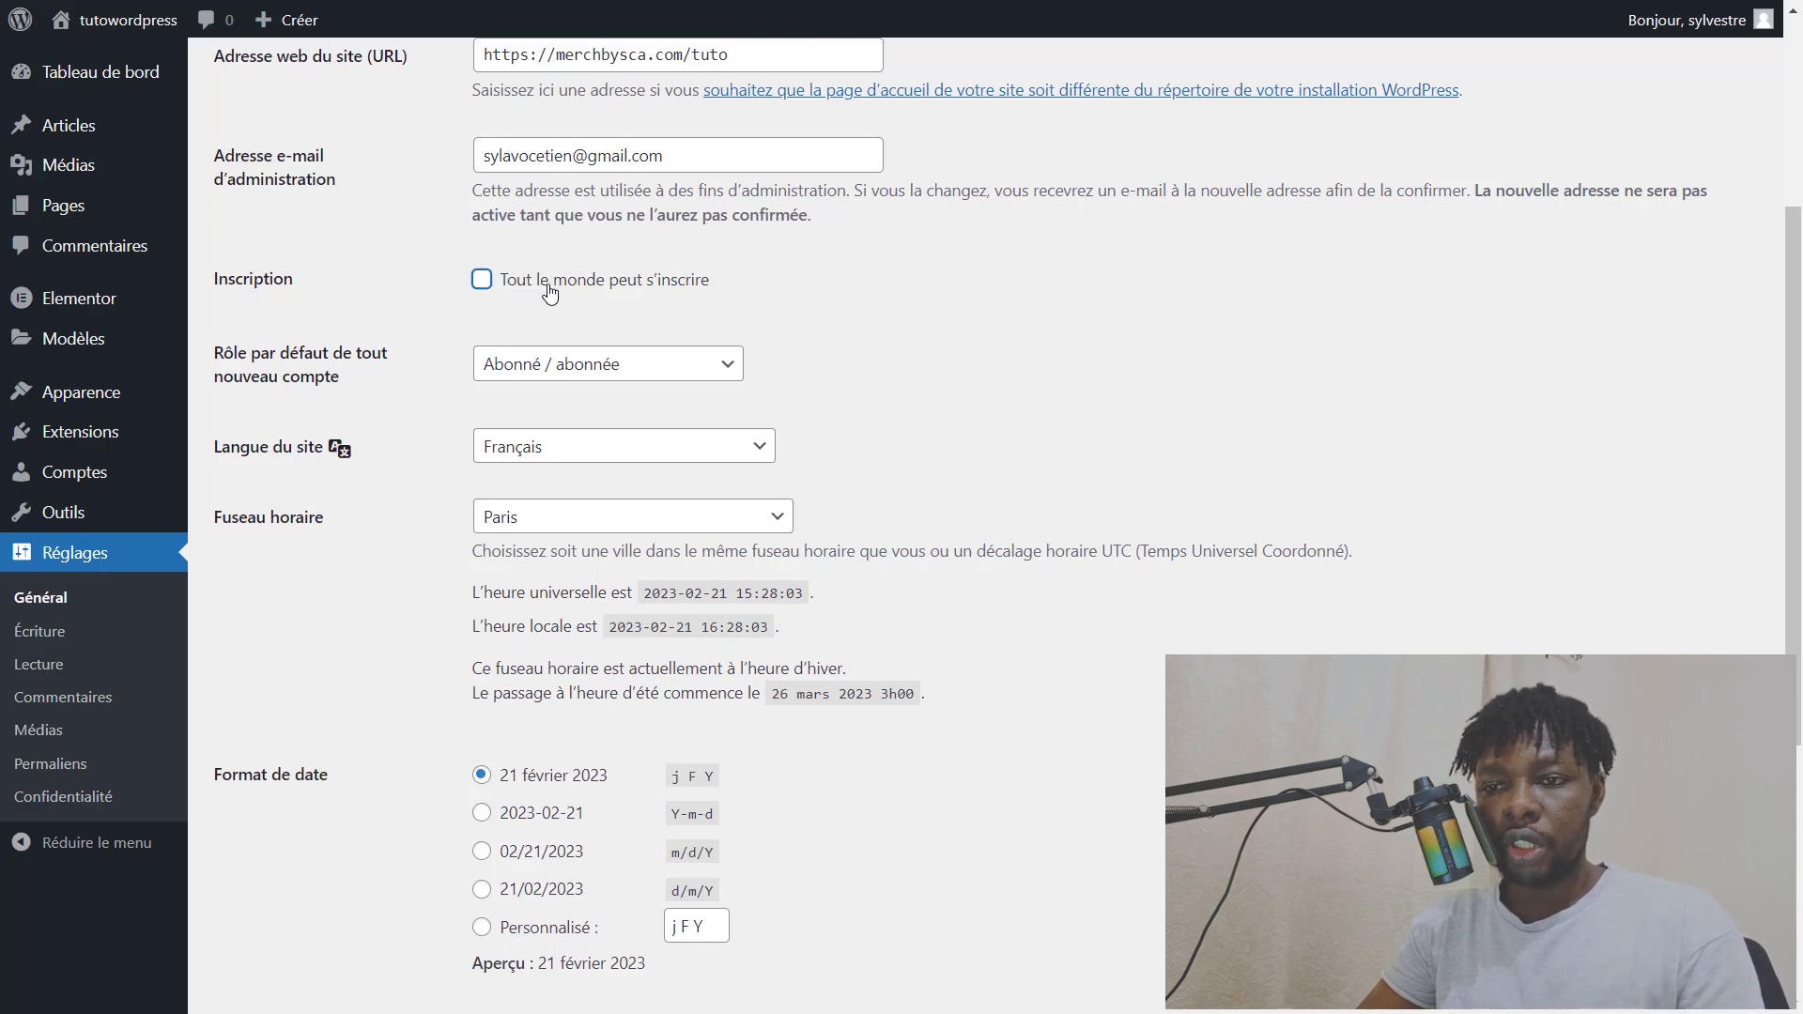
pyautogui.click(522, 293)
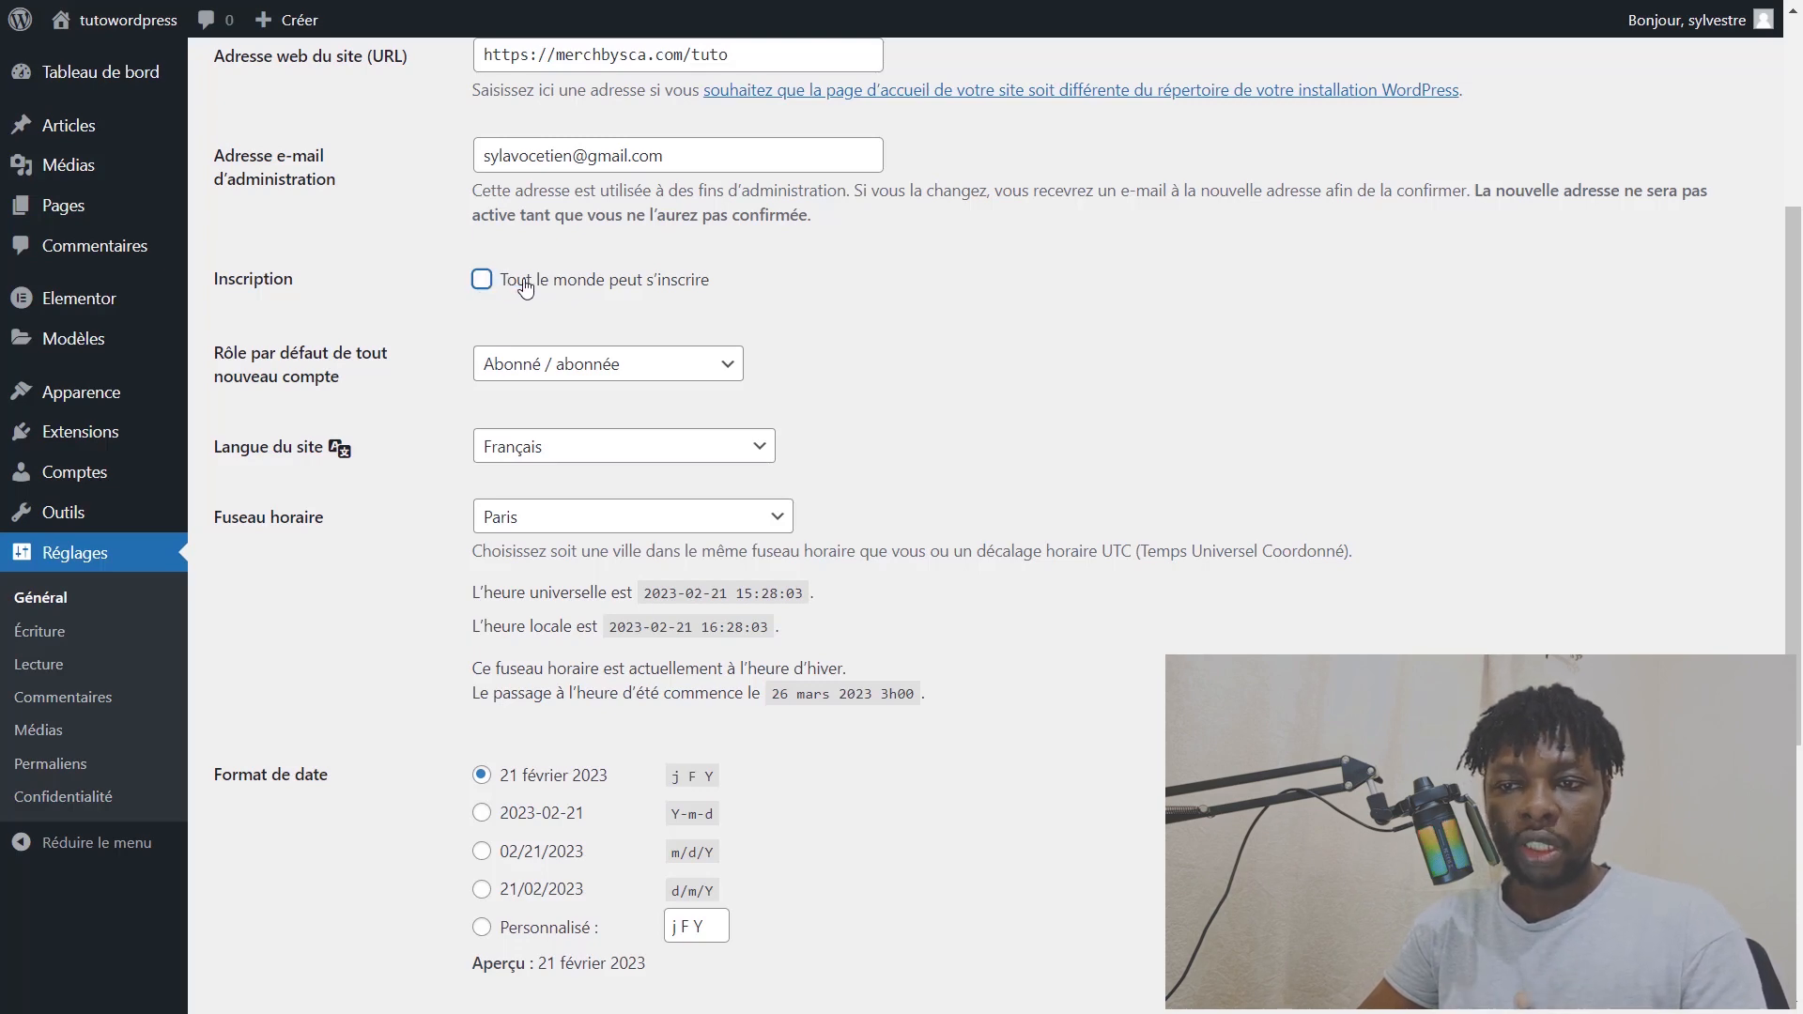
# Step: Keep "Abonné / abonnée" as the default role for new accounts and save the general settings
pyautogui.click(519, 388)
pyautogui.click(554, 376)
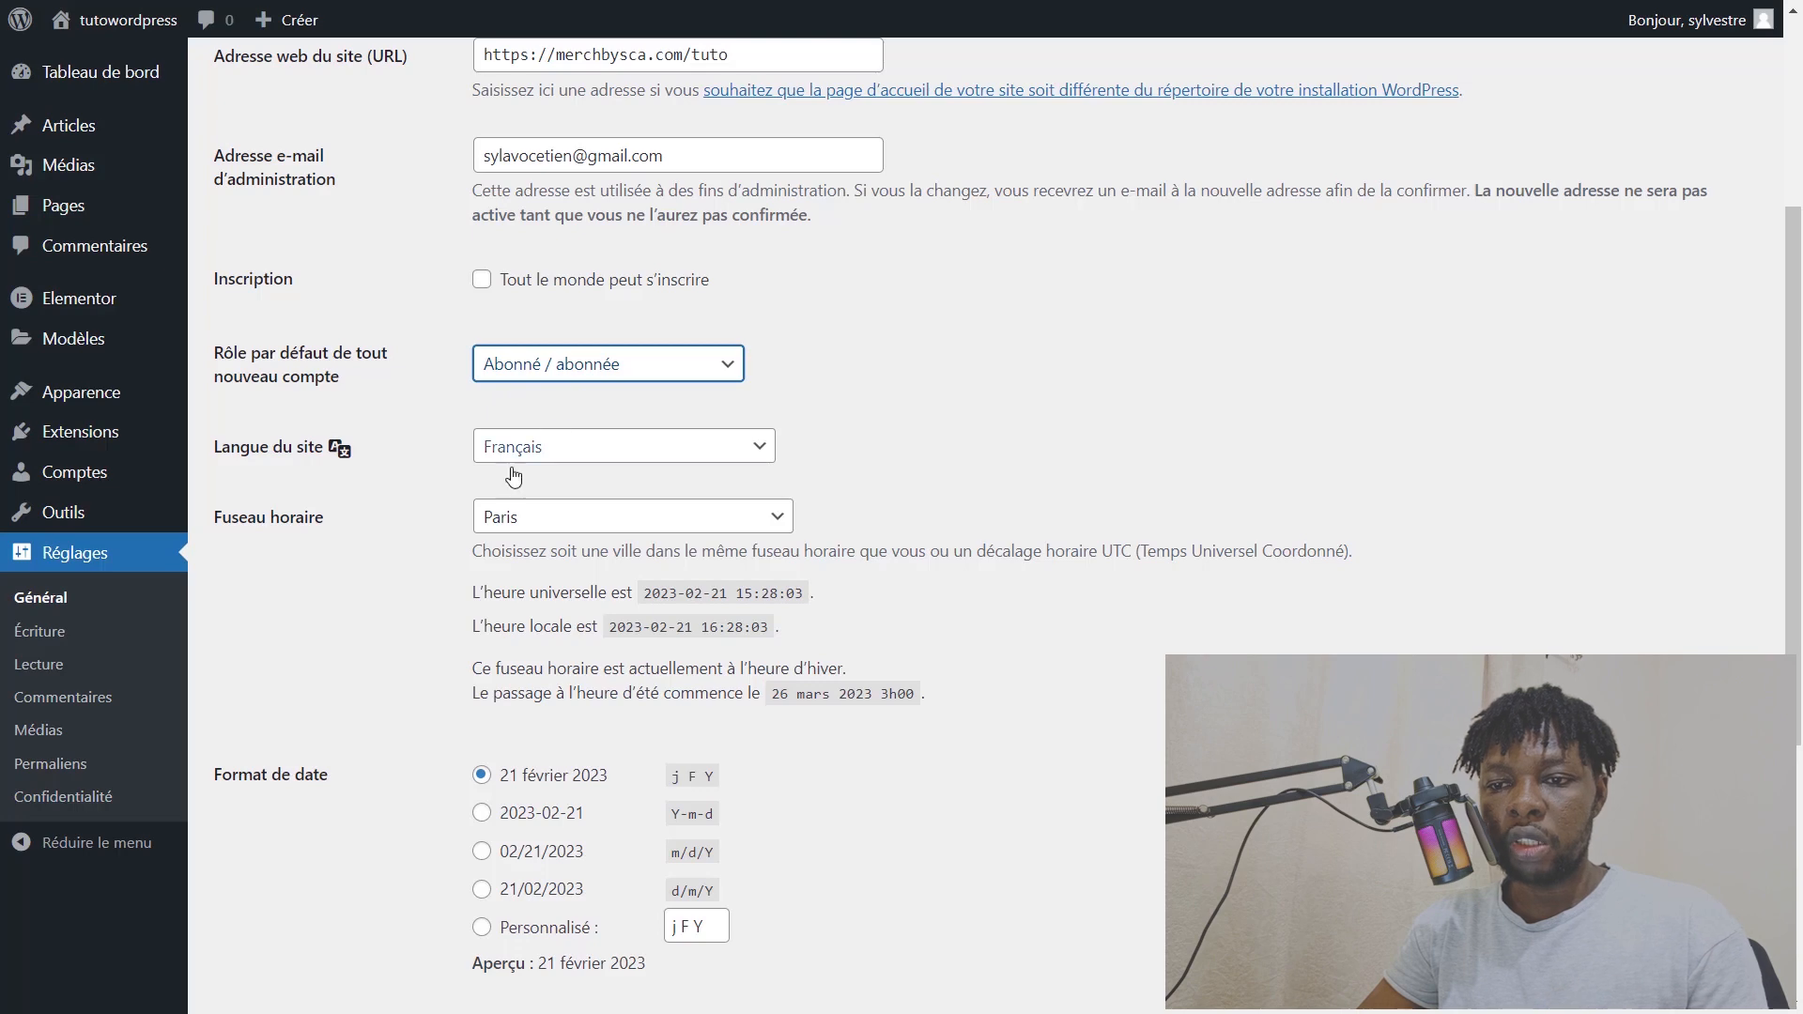
pyautogui.scroll(-5, 568, 479)
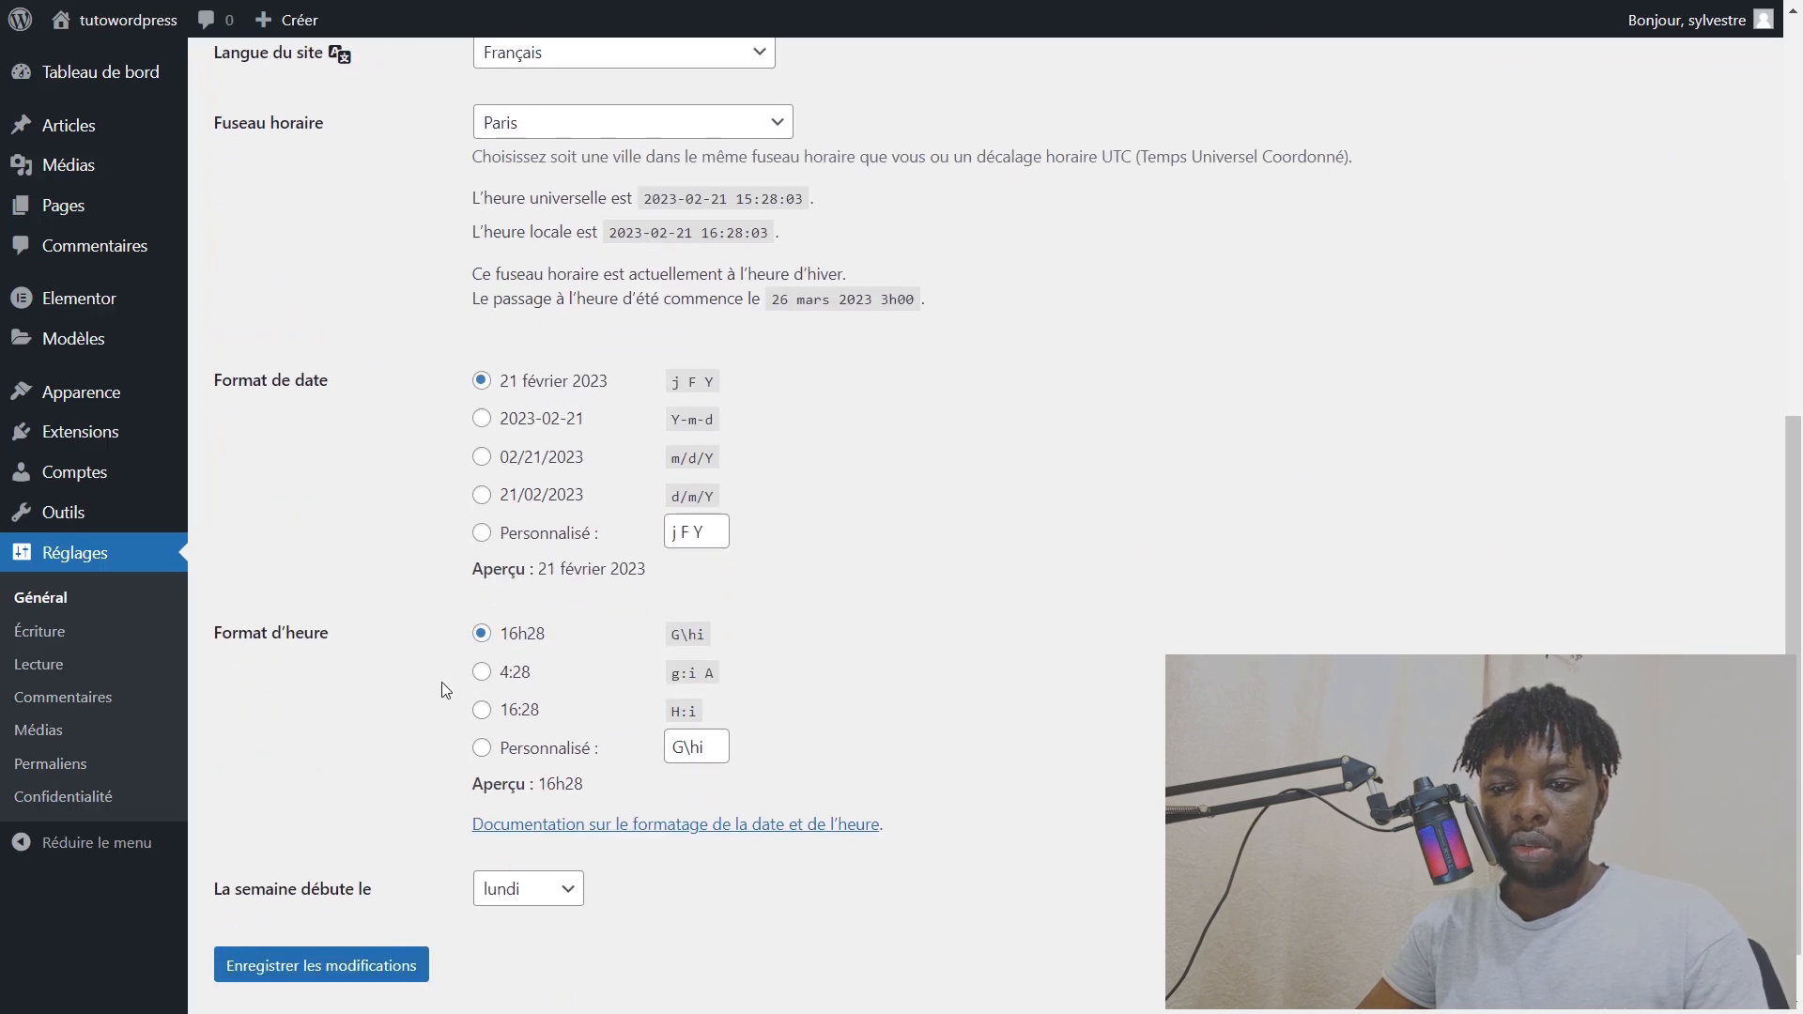
pyautogui.click(344, 912)
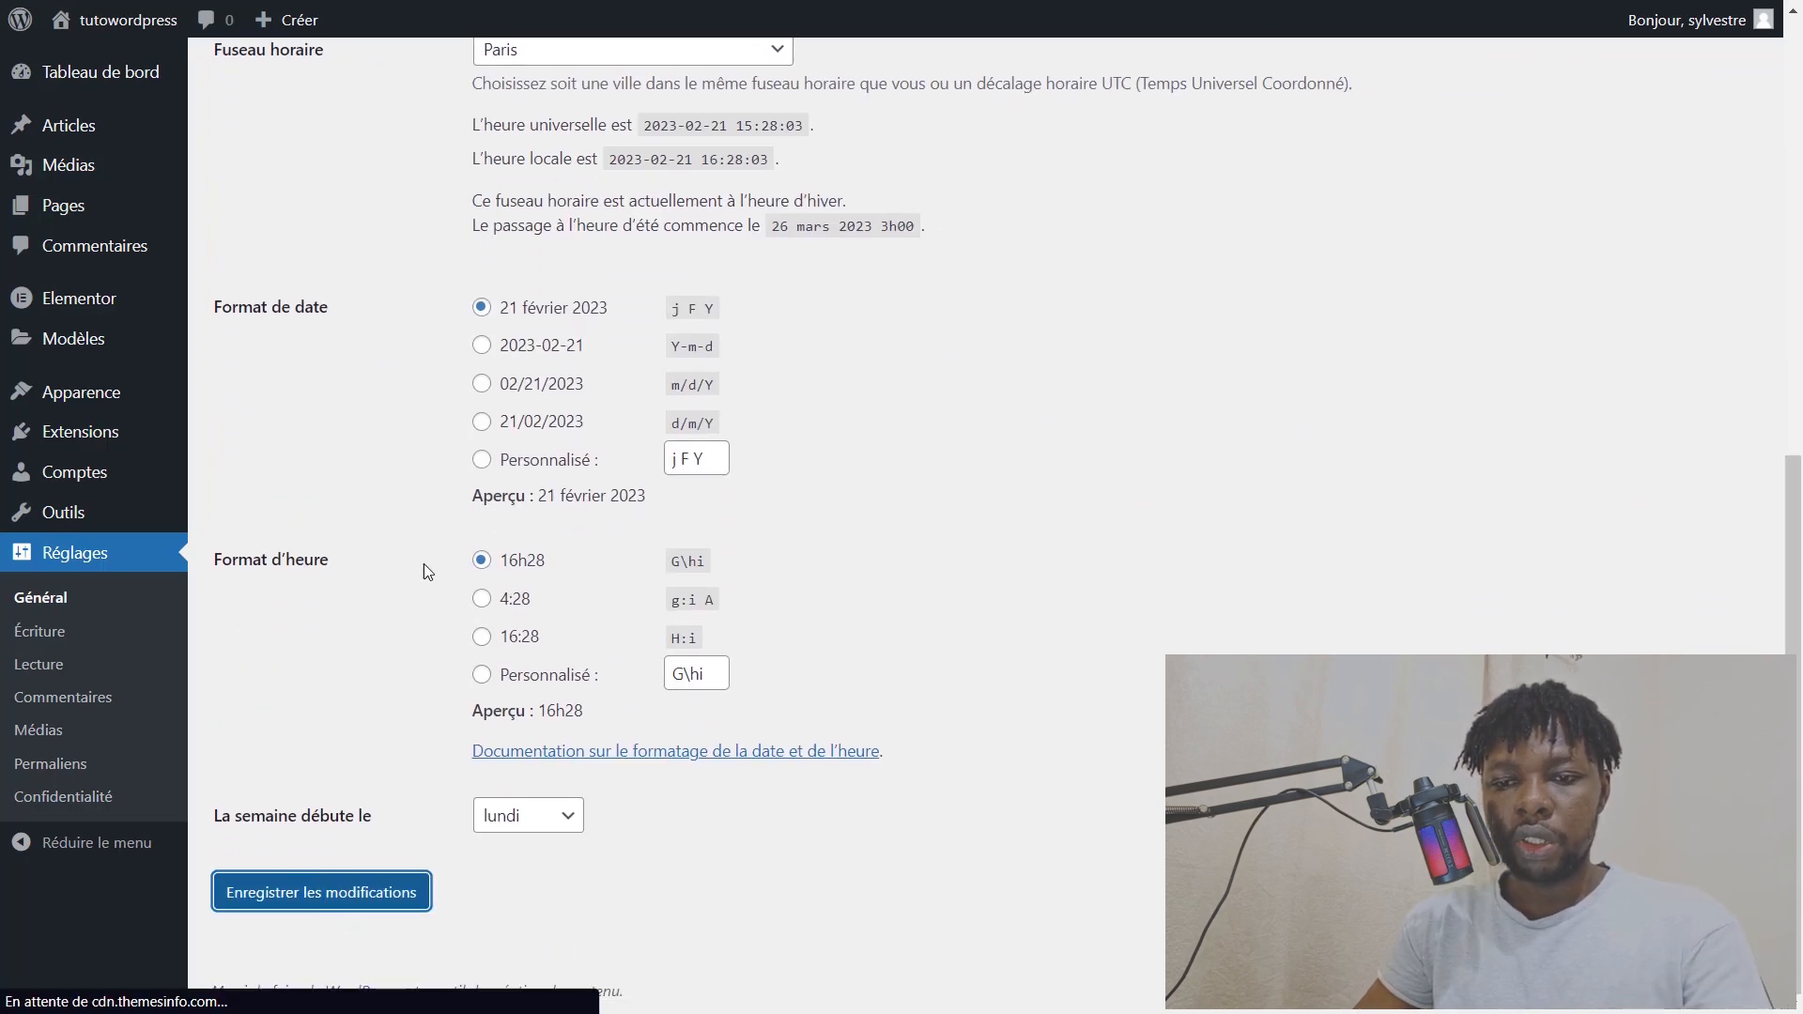
# Step: Open the reading settings with "Les derniers articles" as the homepage display and view the site's front page
pyautogui.click(40, 669)
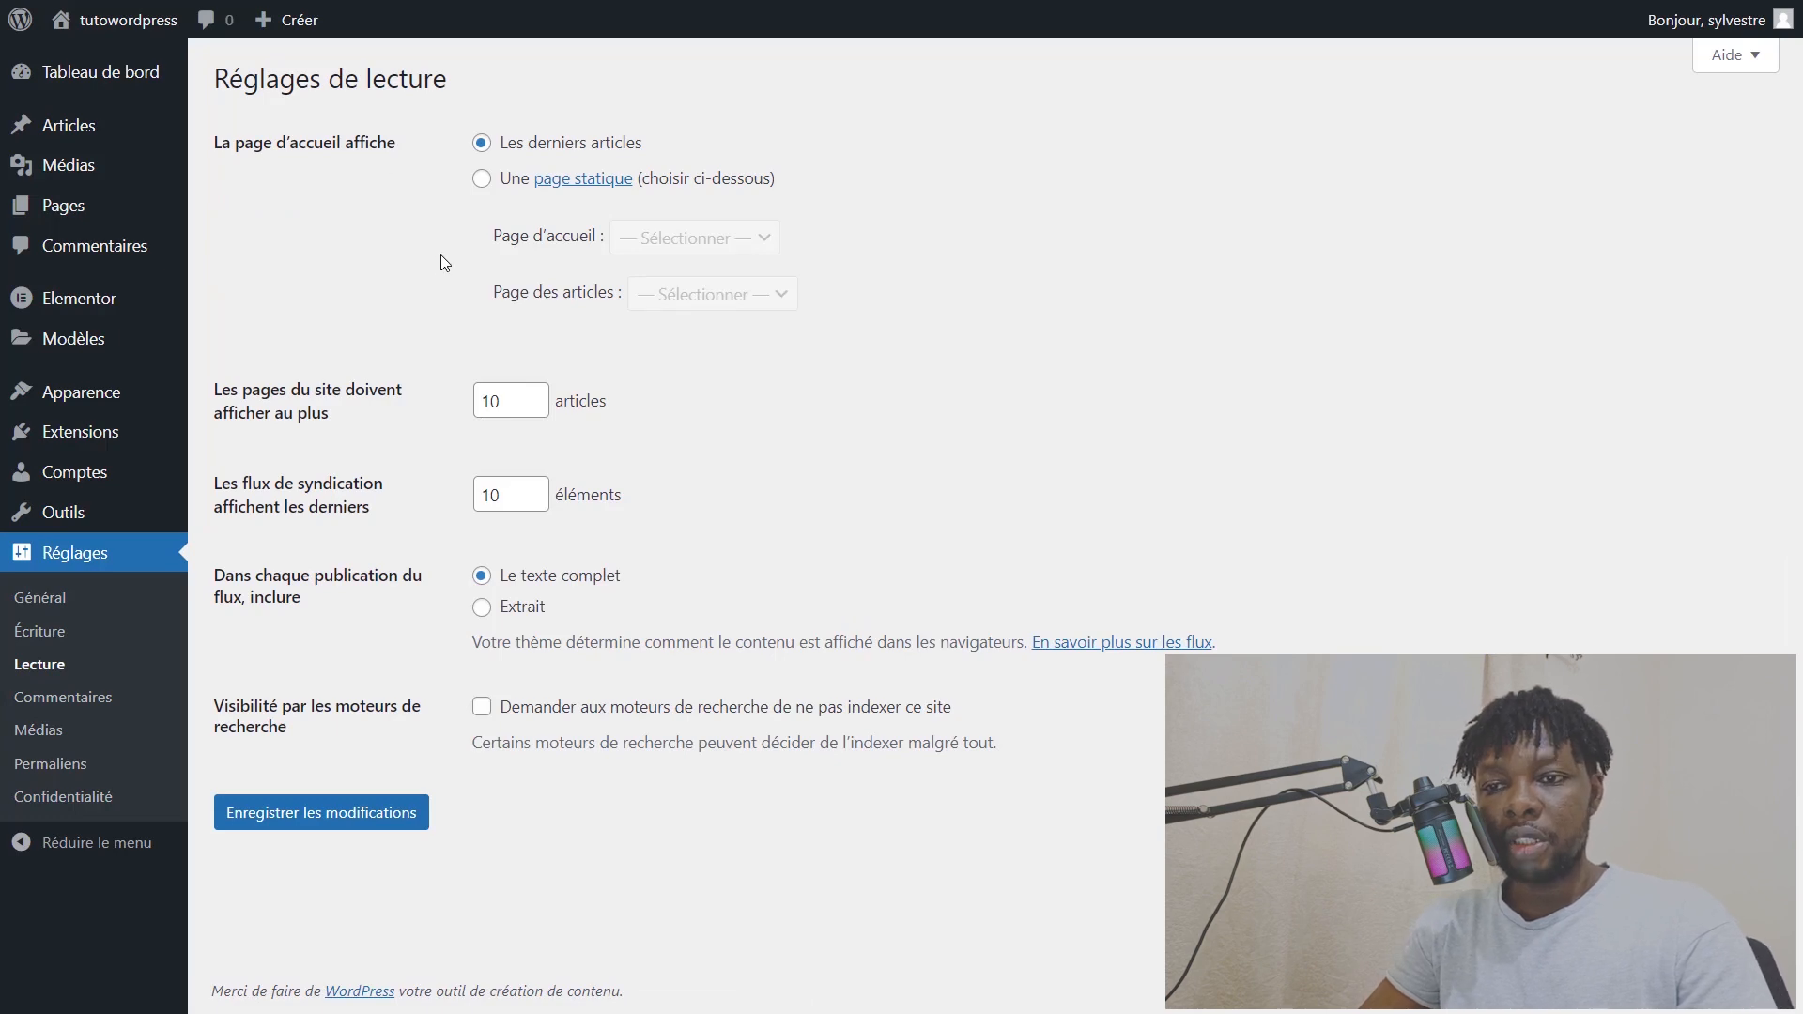
pyautogui.click(481, 179)
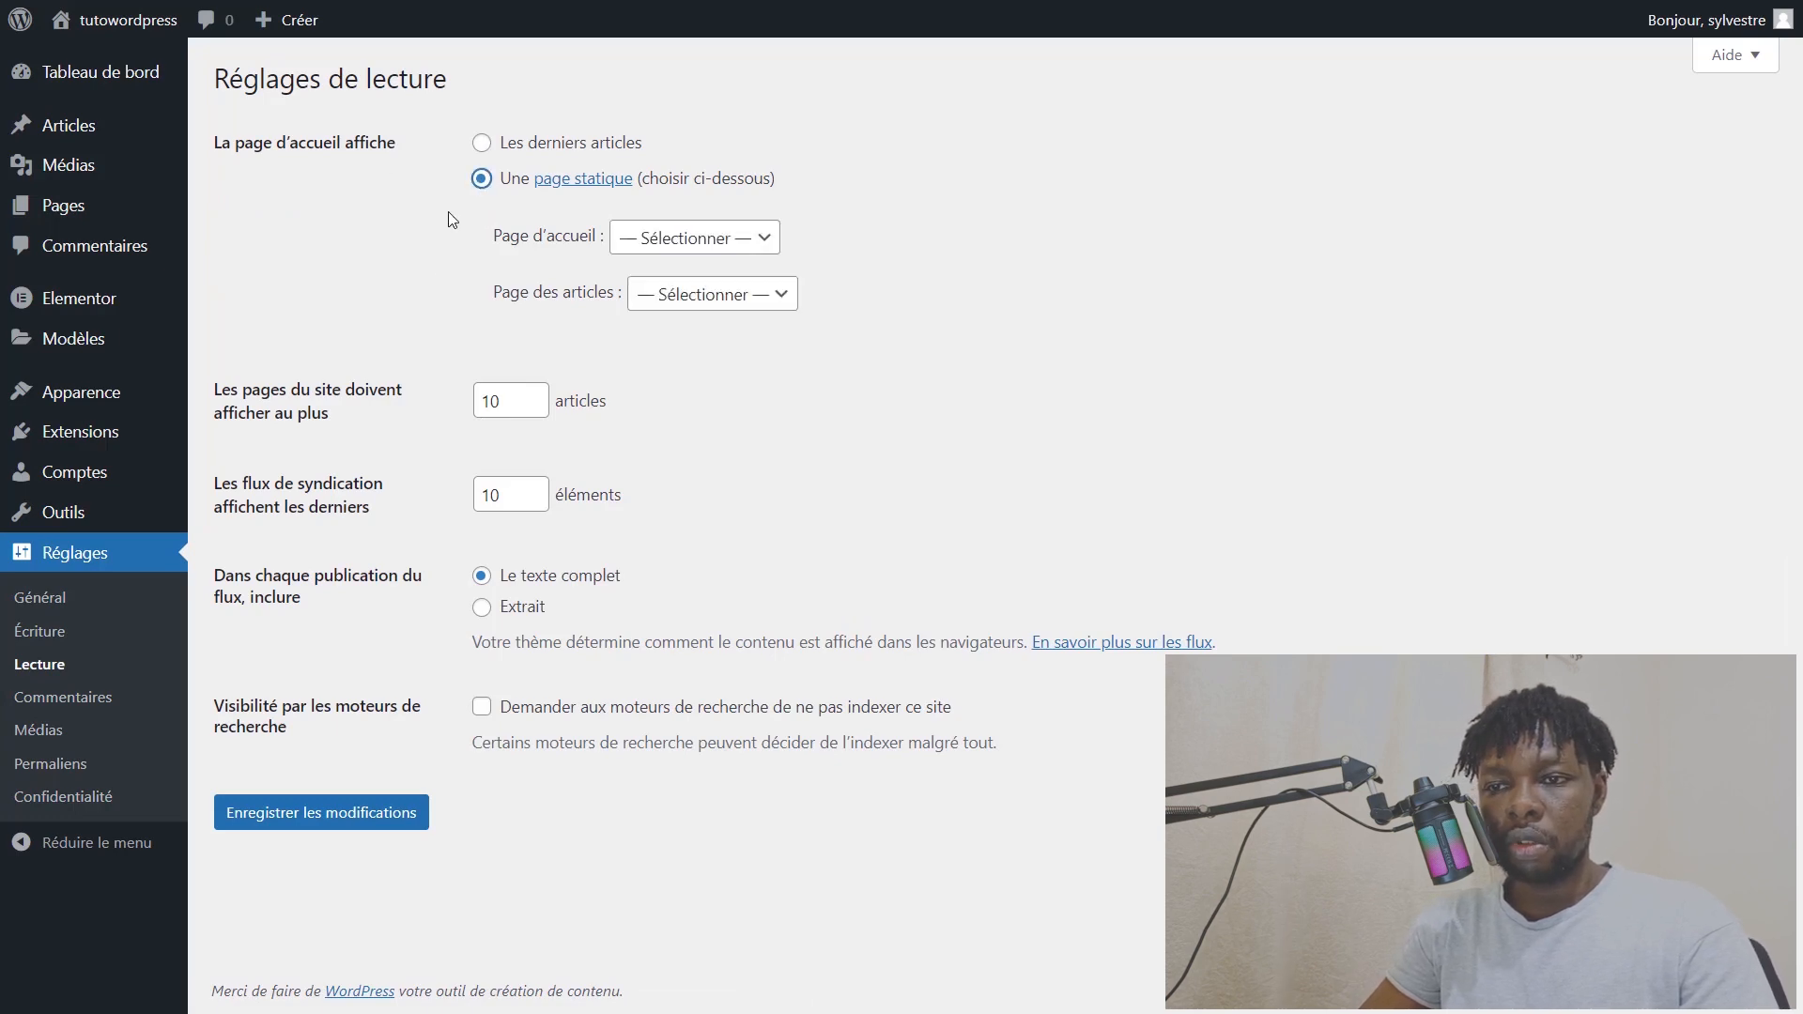
pyautogui.click(496, 146)
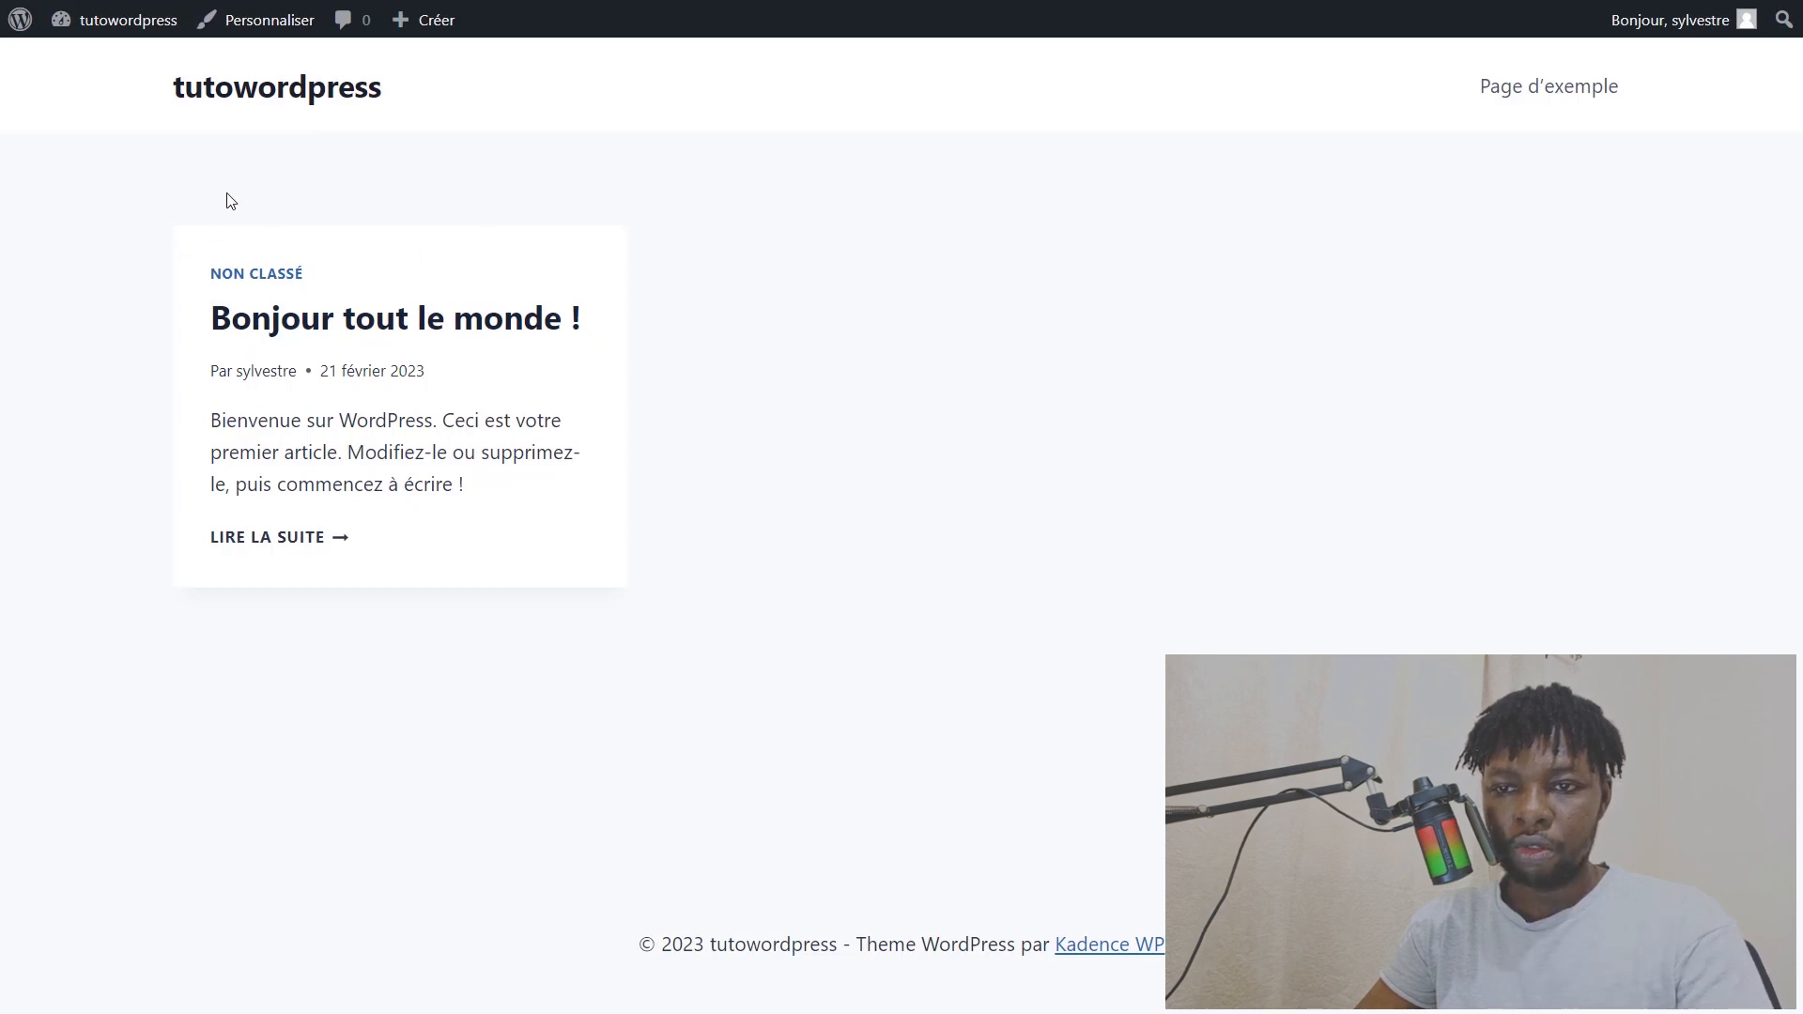
pyautogui.click(253, 126)
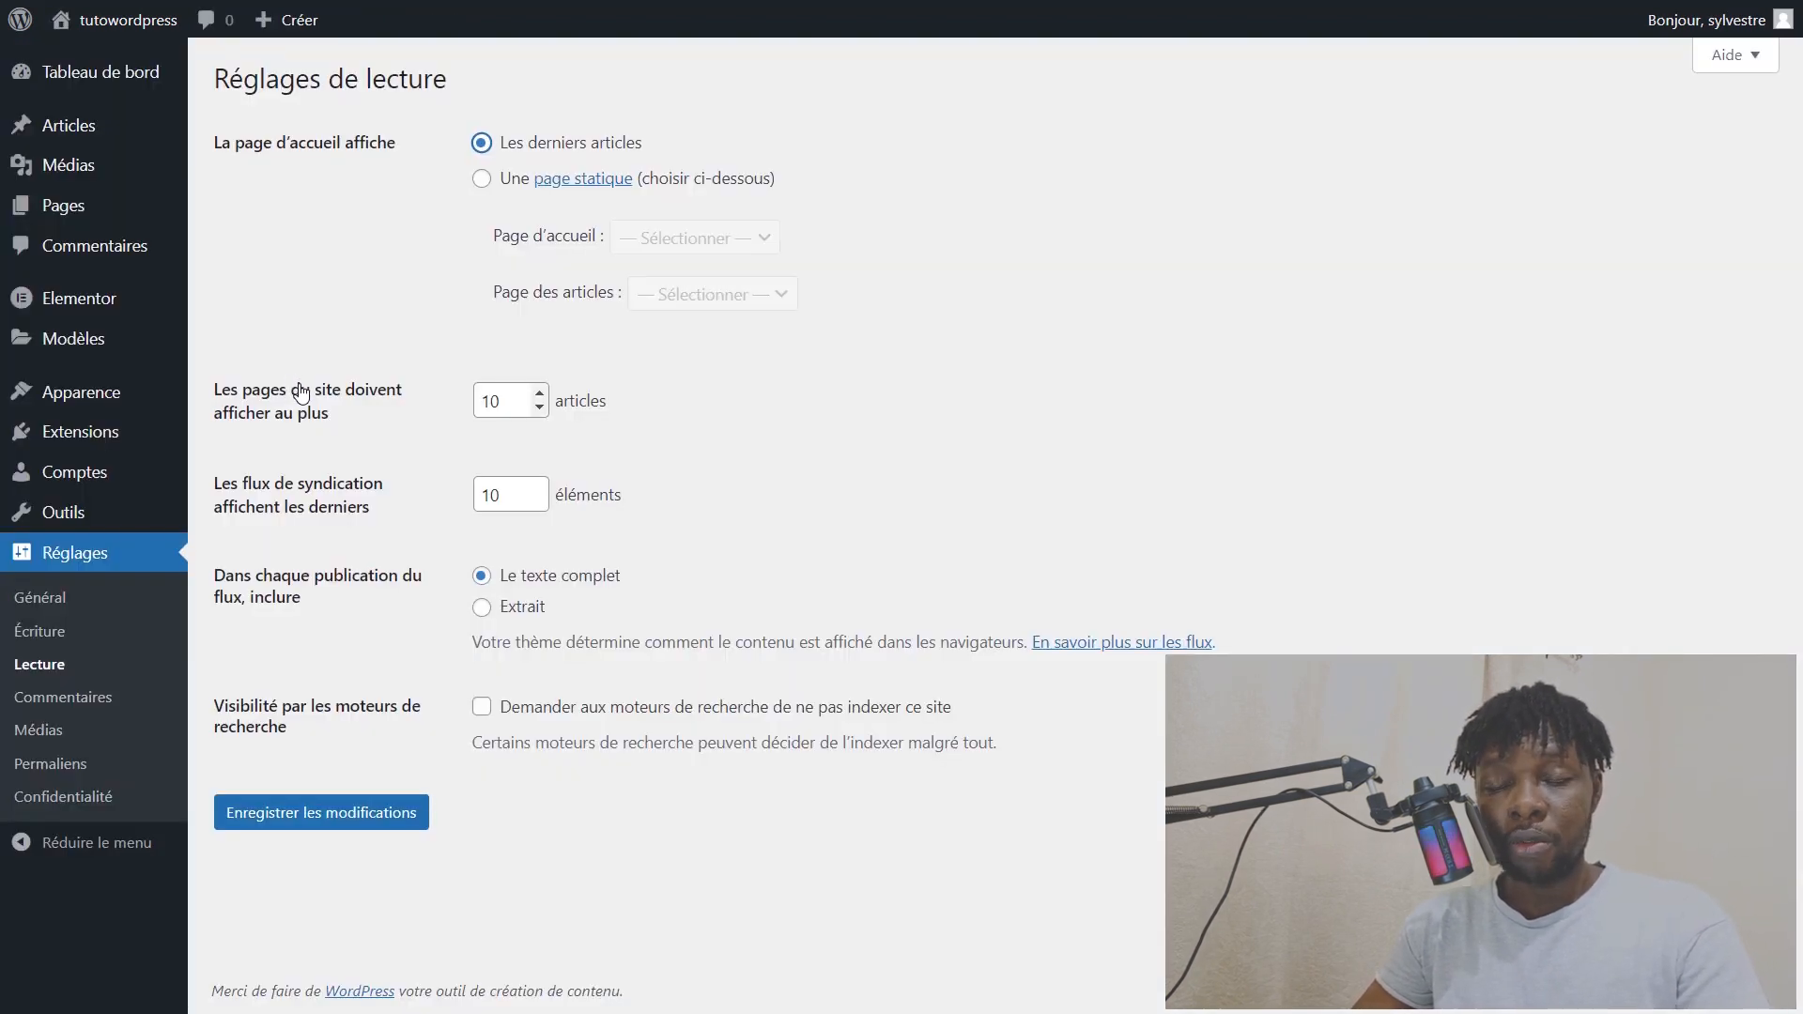
# Step: Make the homepage a static page, select "Page d'exemple" for it, and save the reading settings
pyautogui.click(506, 181)
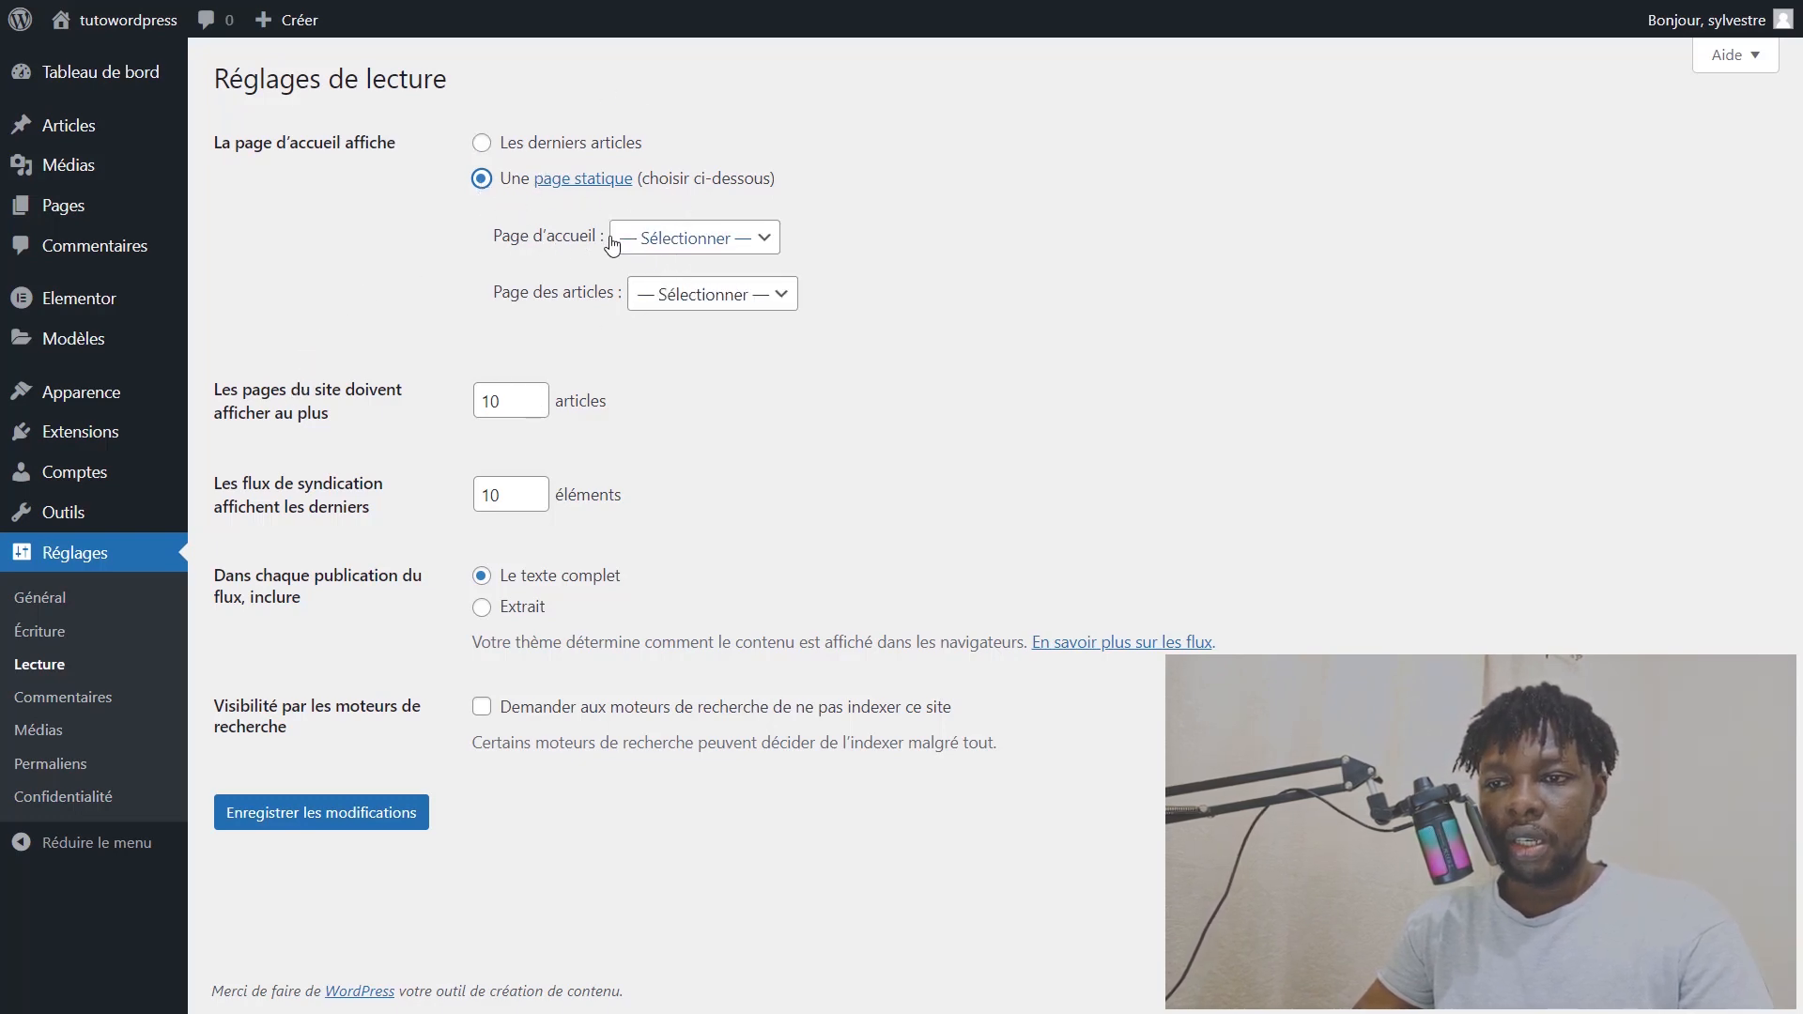
pyautogui.click(695, 243)
pyautogui.click(684, 288)
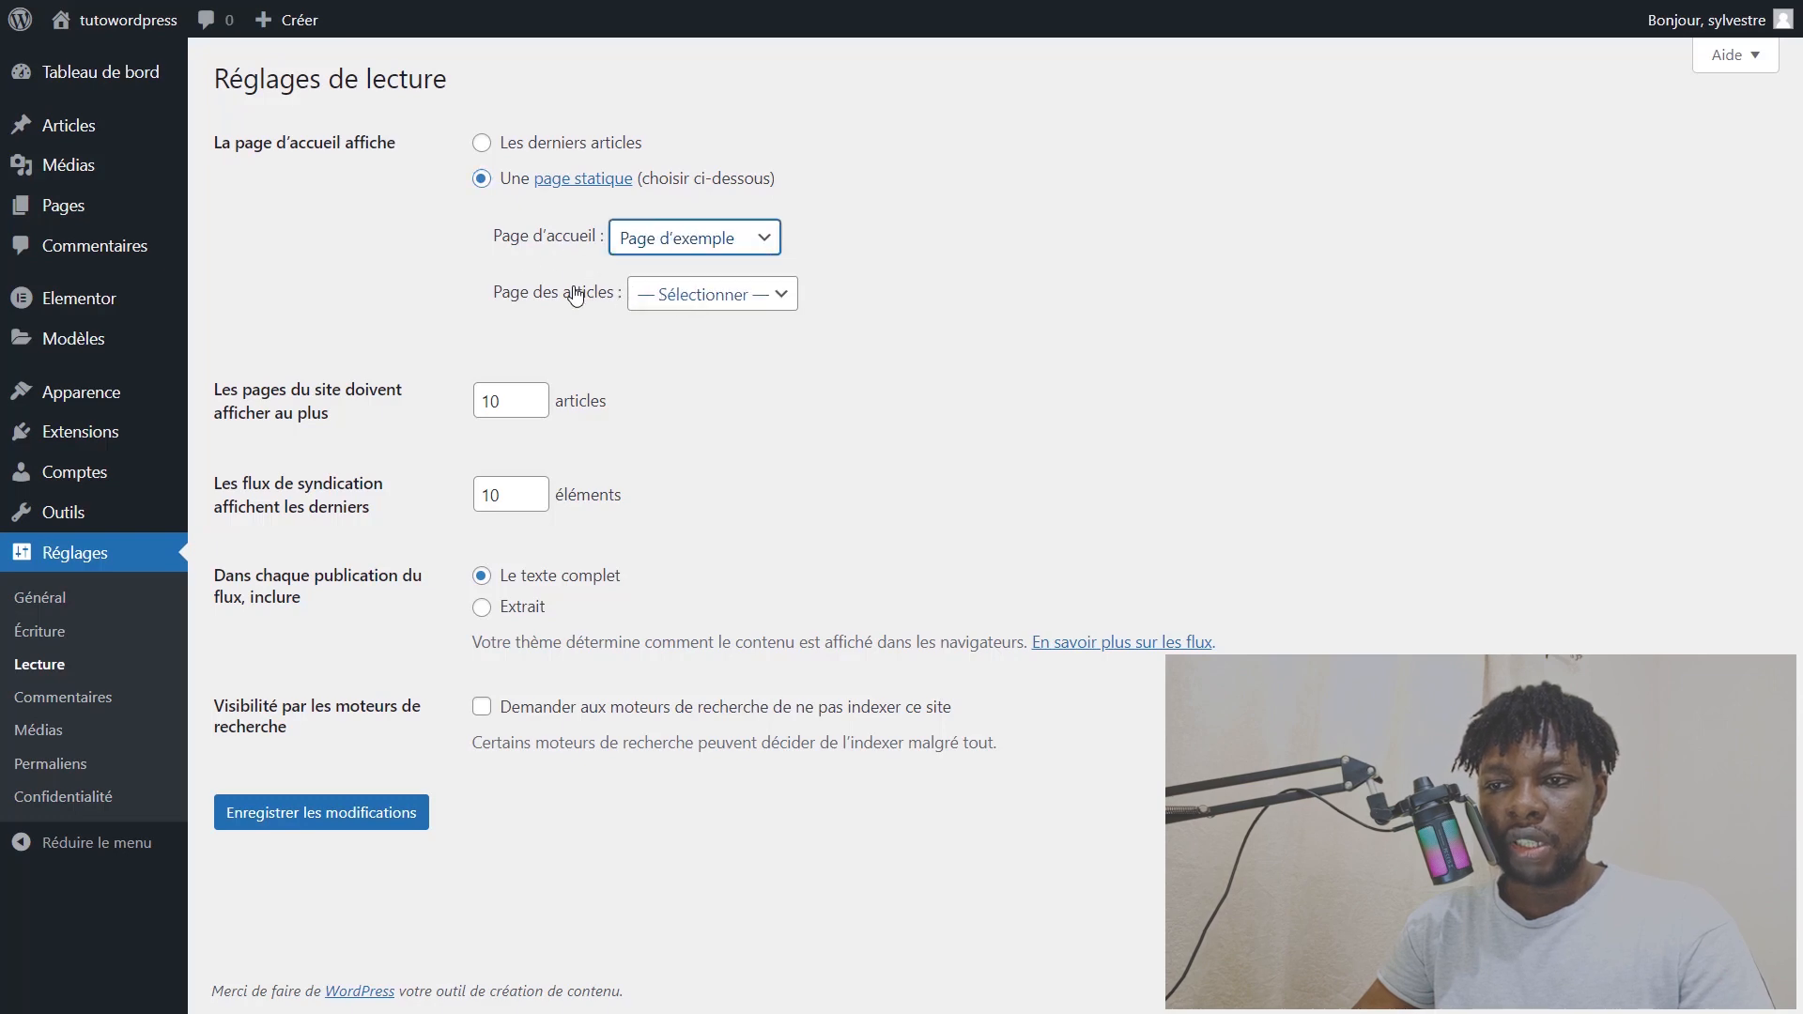
pyautogui.click(700, 243)
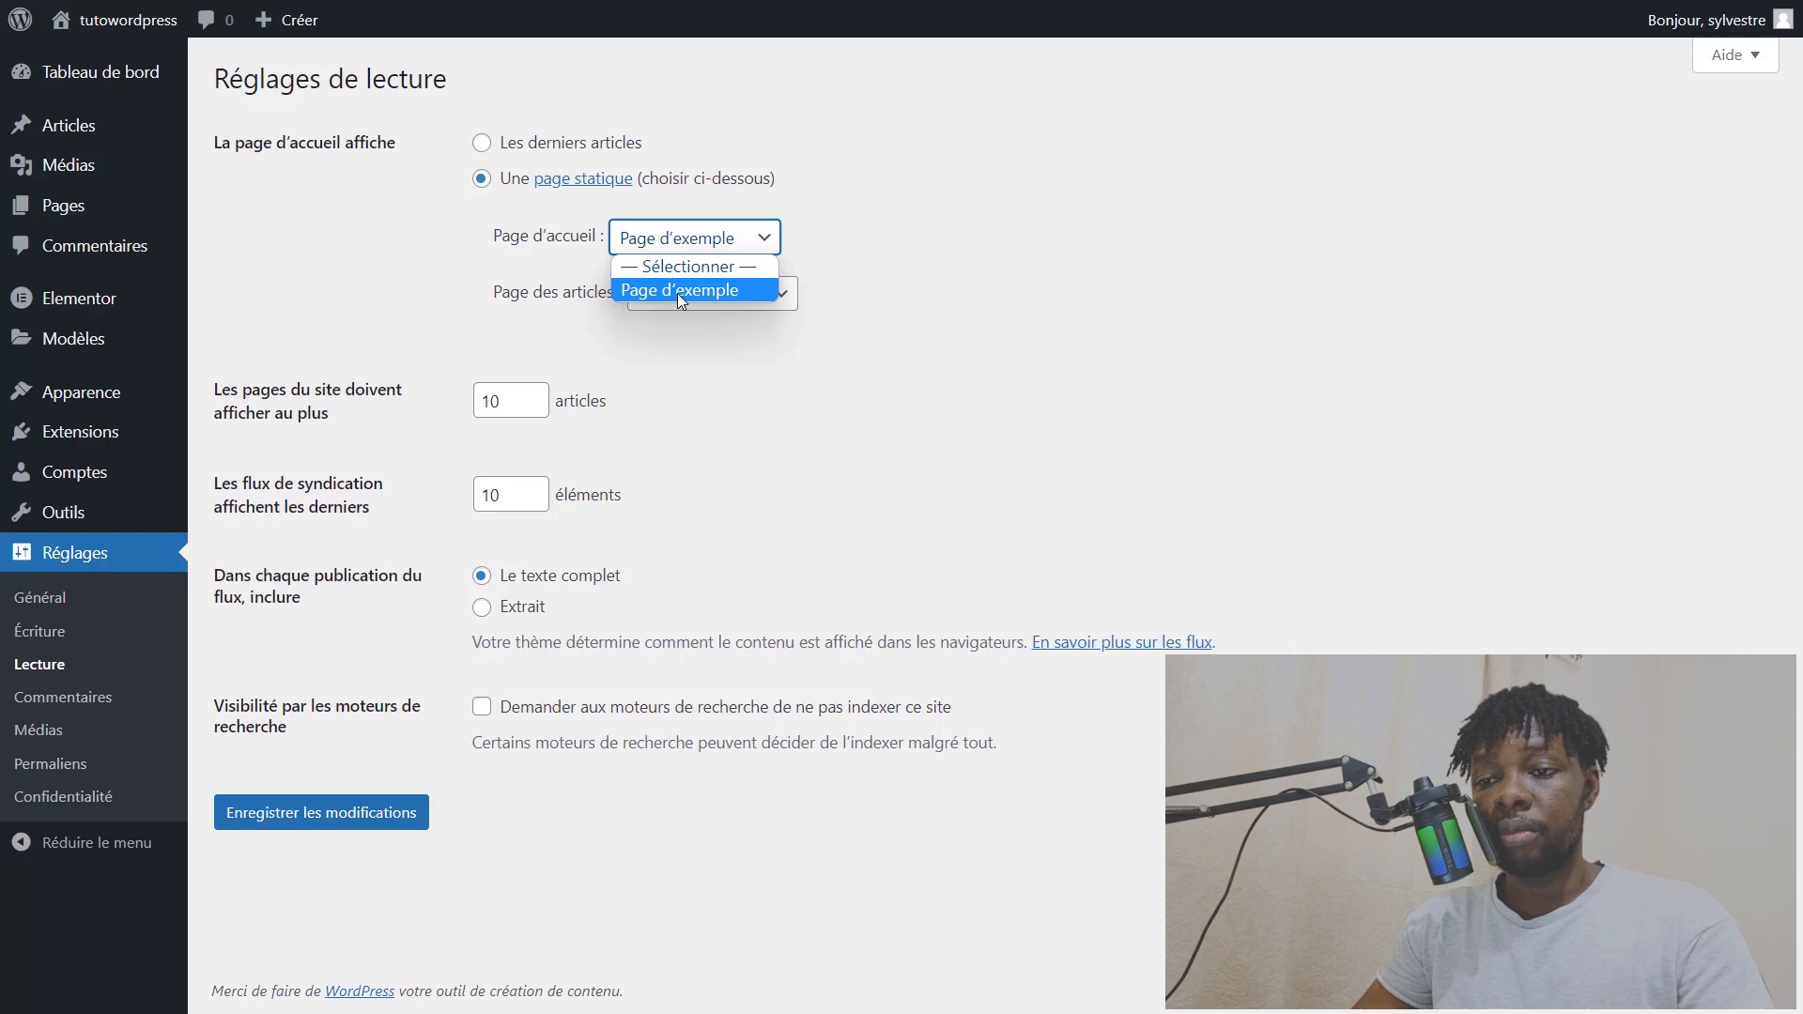
pyautogui.click(679, 293)
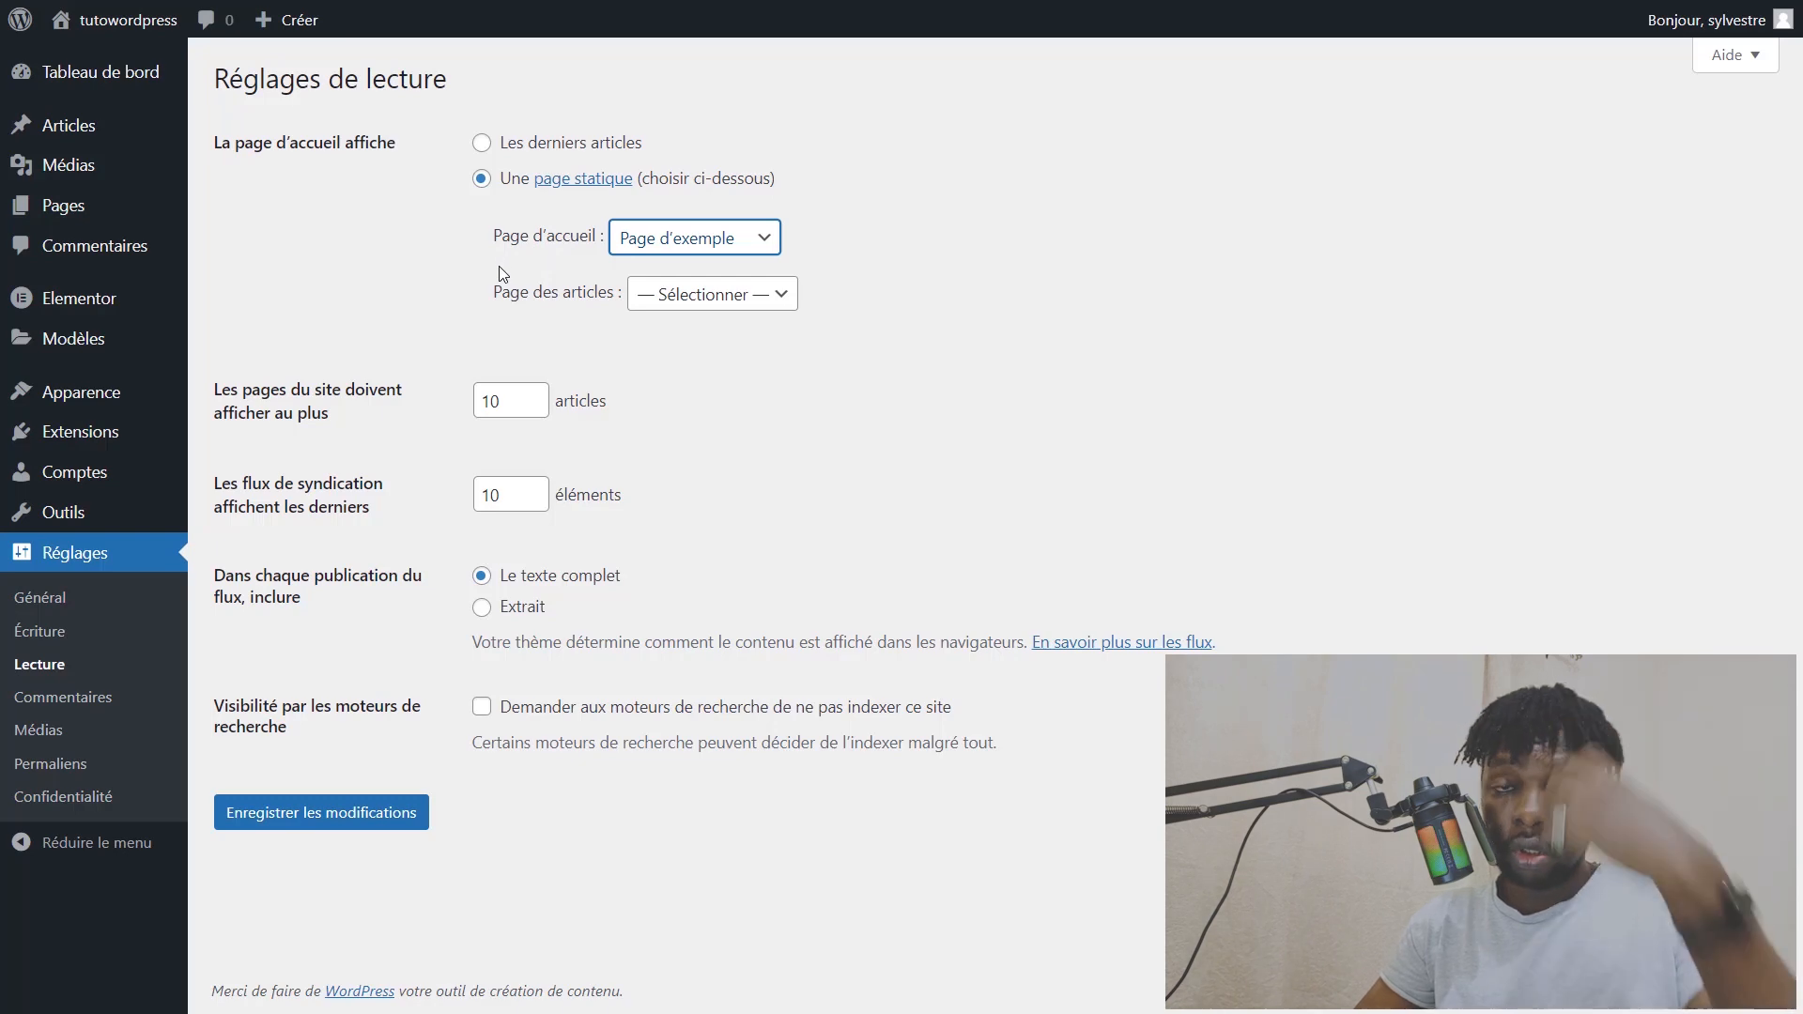
pyautogui.click(636, 241)
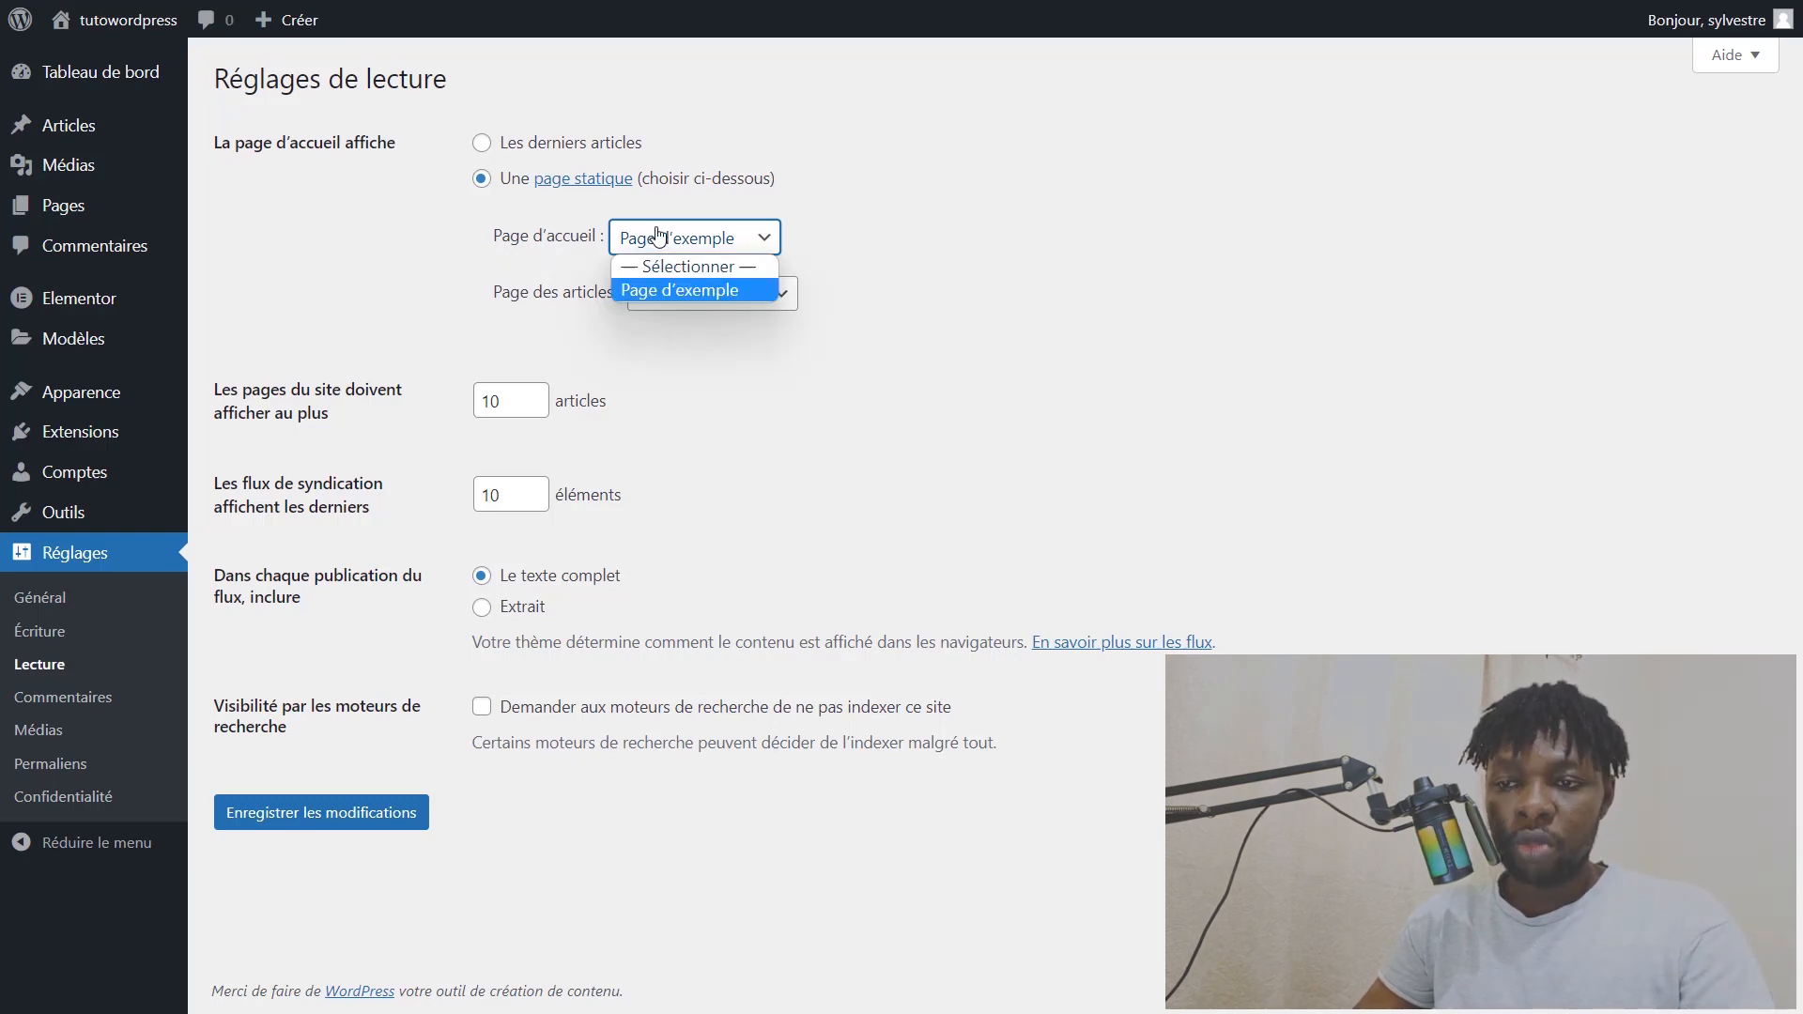
pyautogui.click(653, 246)
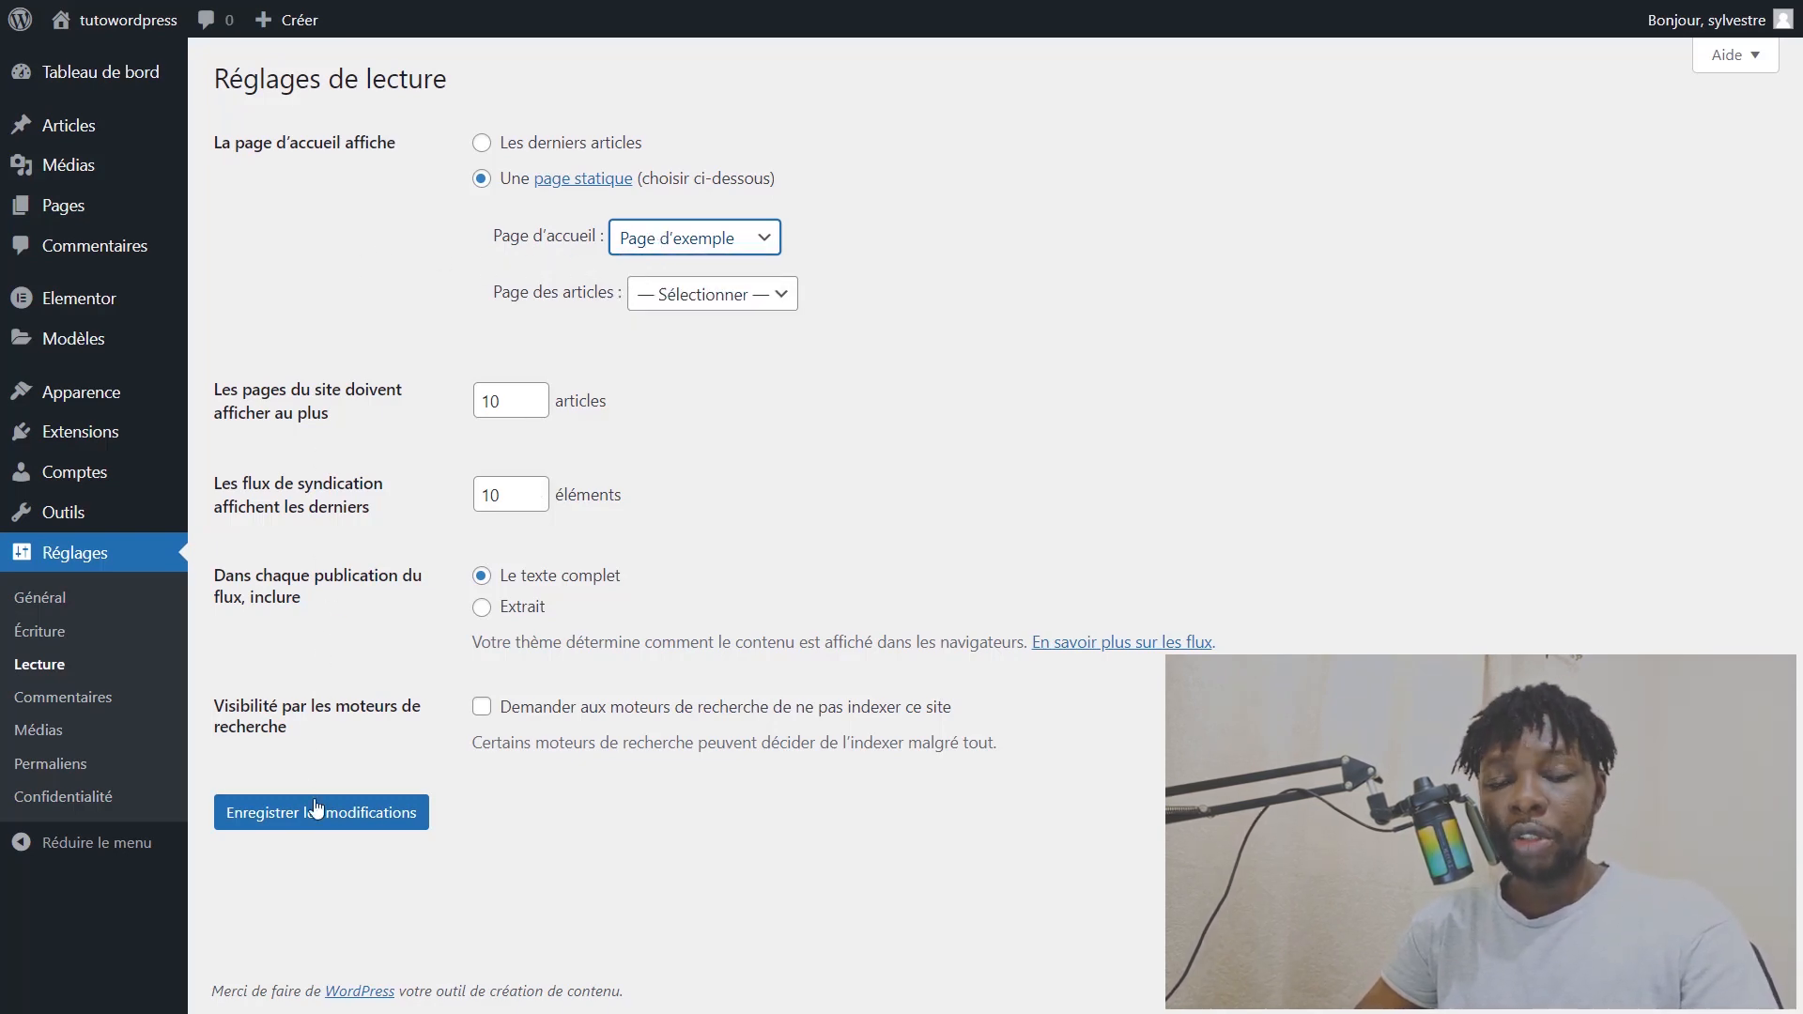
pyautogui.click(325, 842)
pyautogui.click(345, 816)
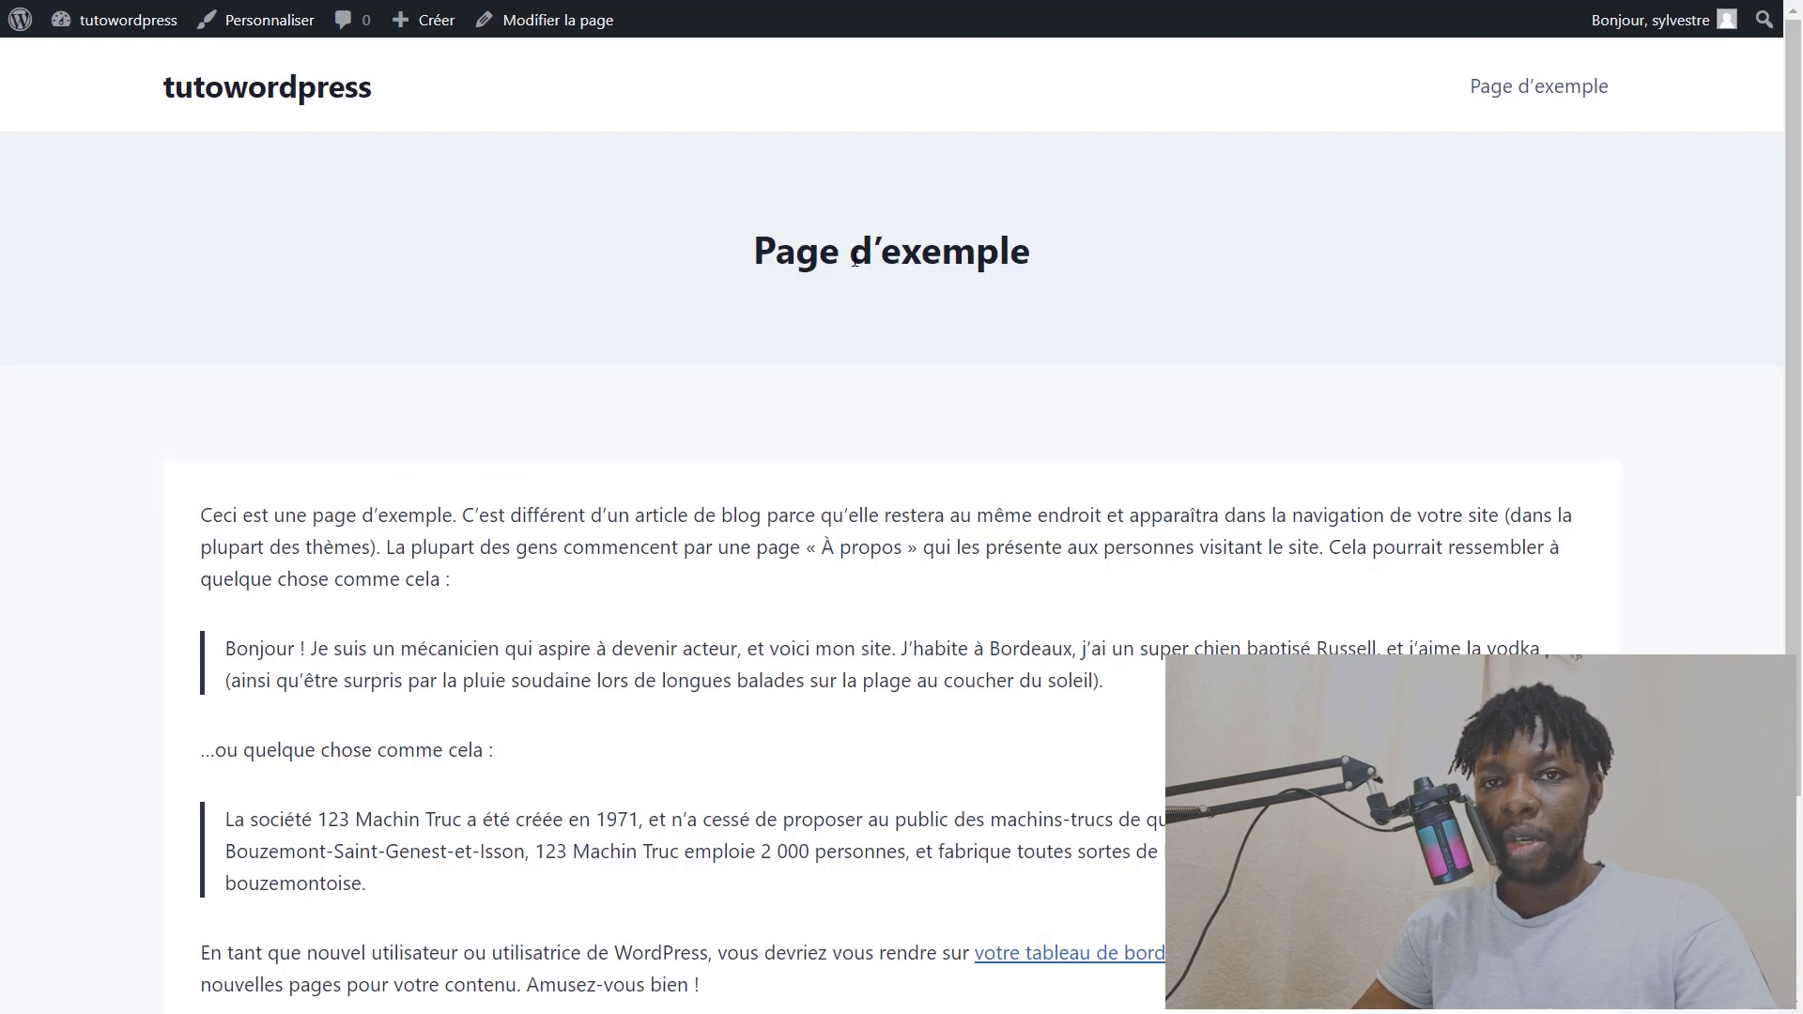
# Step: Check the title and content of the live site's new homepage, and return to the reading settings
pyautogui.moveTo(787, 247); pyautogui.dragTo(1061, 258)
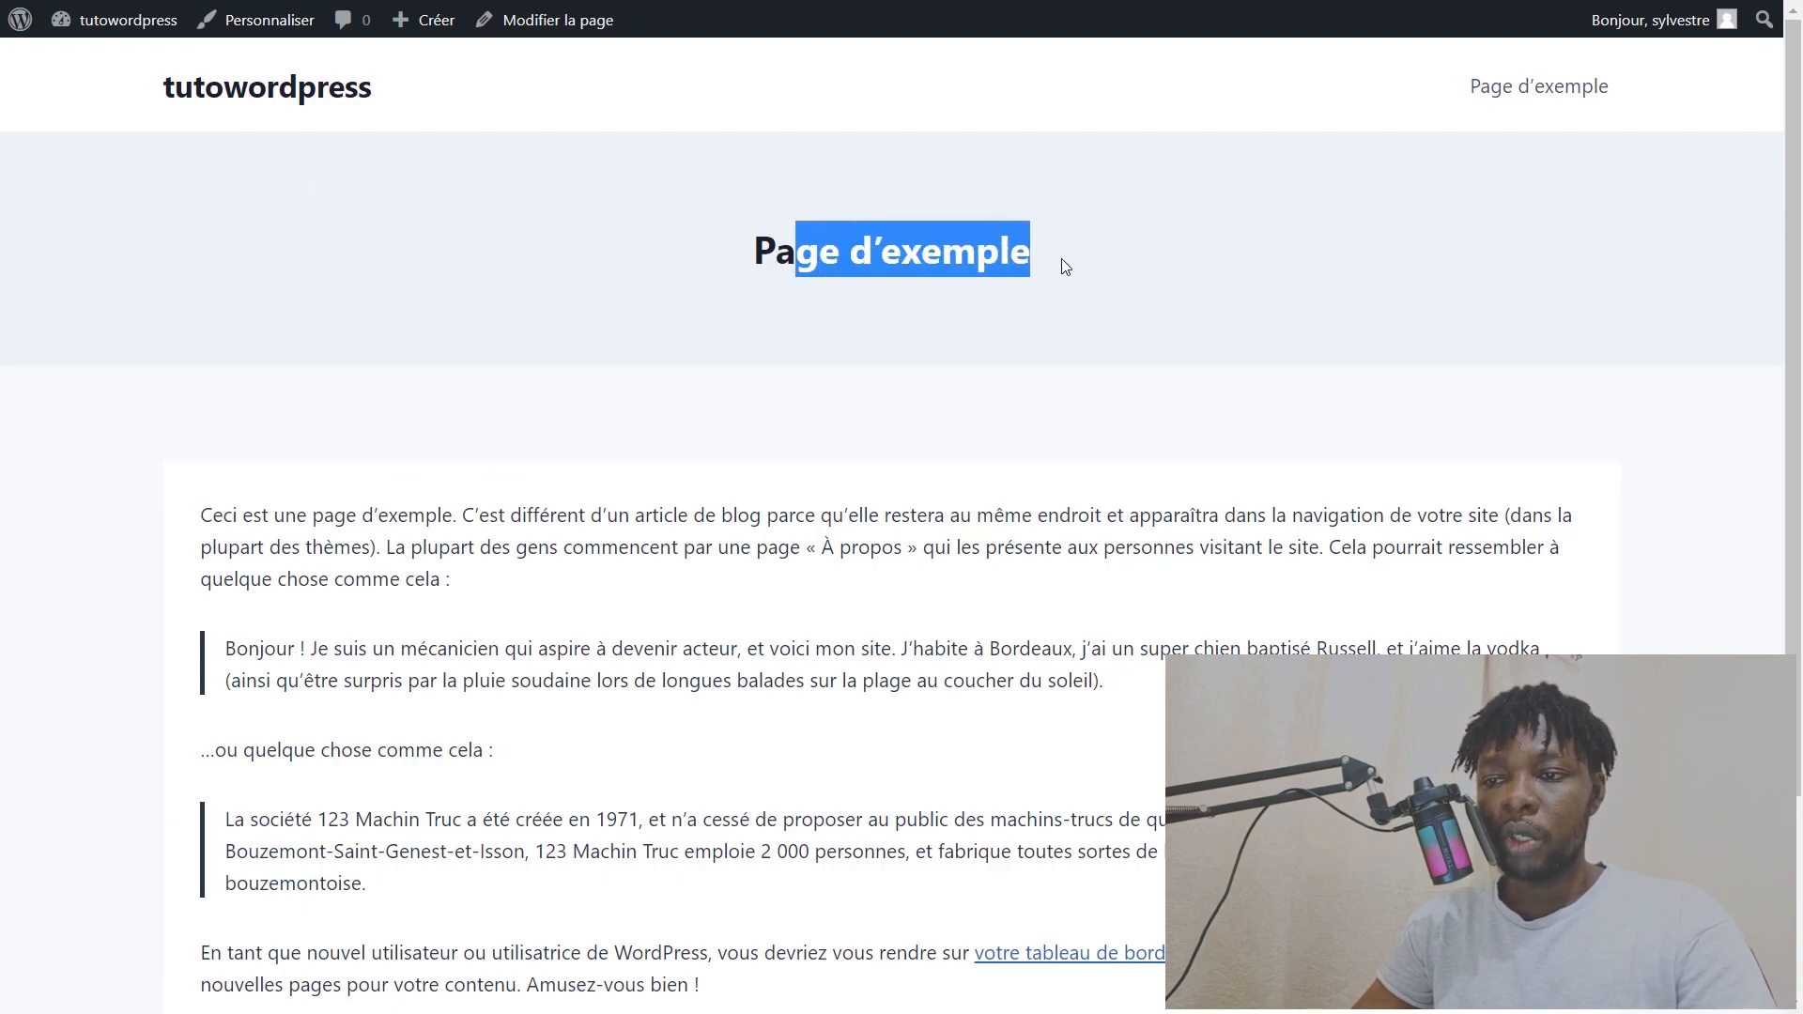
pyautogui.click(1061, 257)
pyautogui.scroll(-3, 745, 322)
pyautogui.scroll(2, 752, 322)
pyautogui.scroll(1, 751, 322)
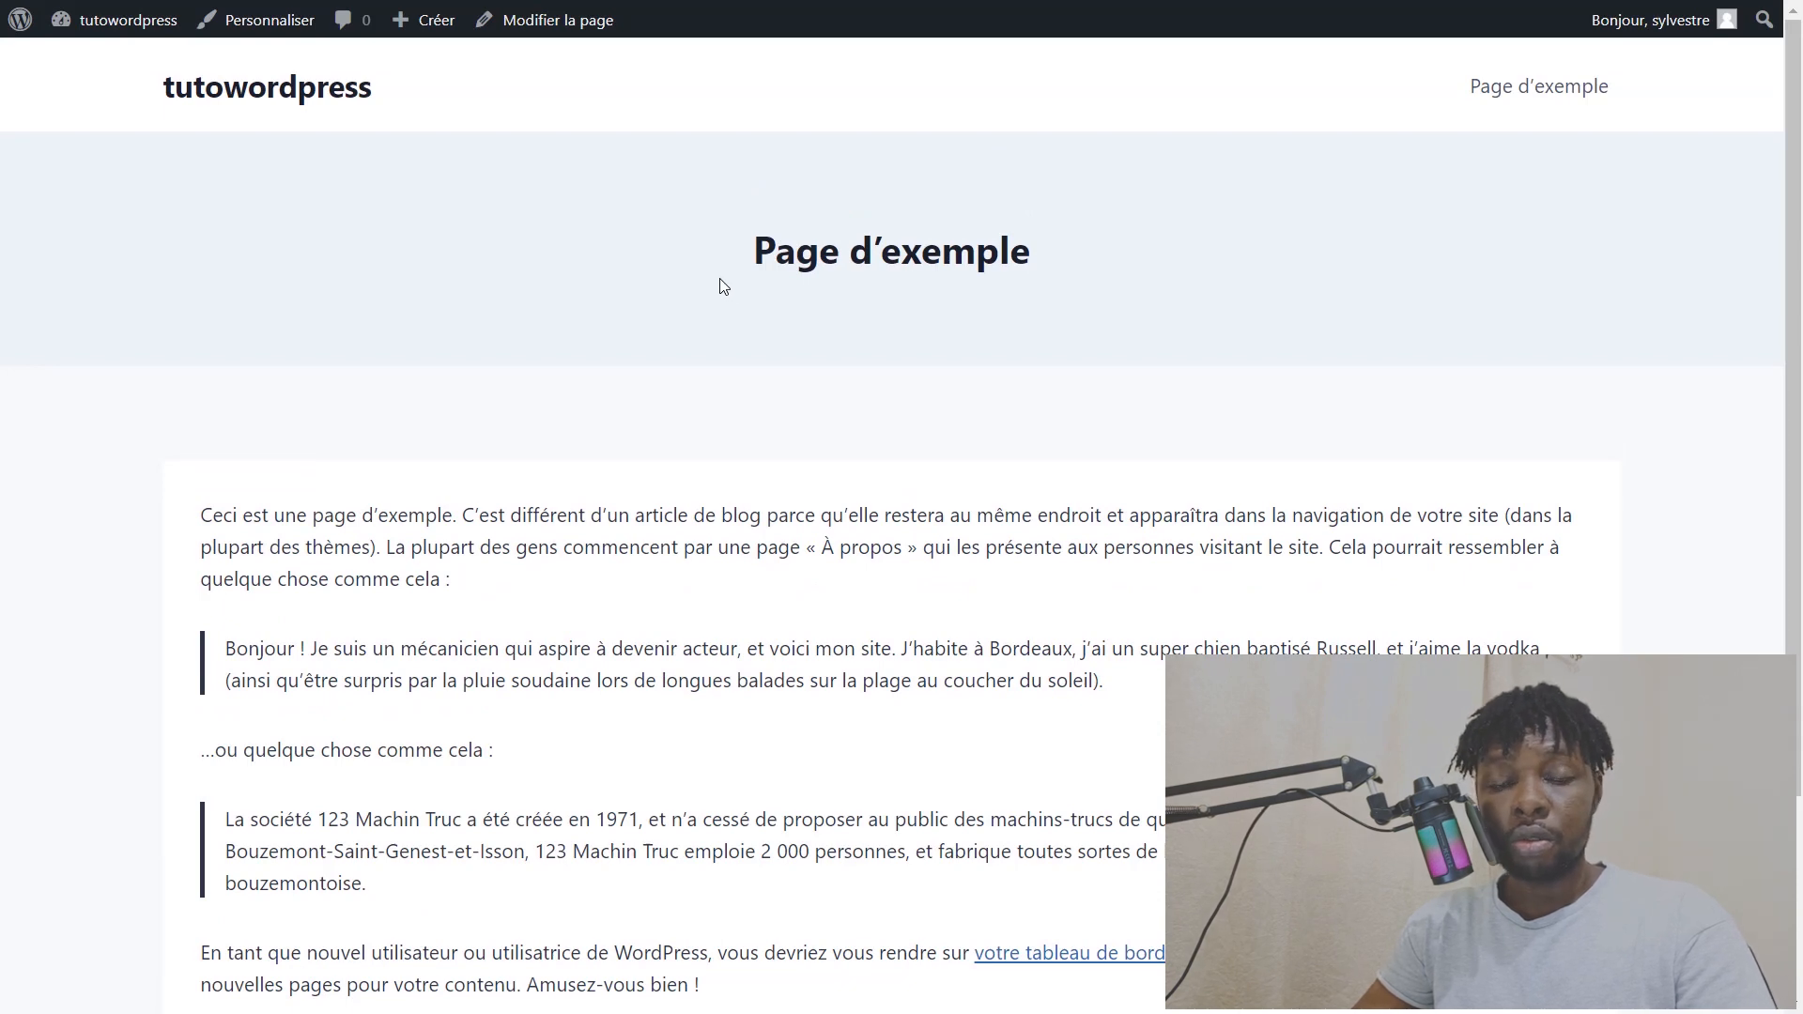
pyautogui.hotkey('ctrl', 'Tab')
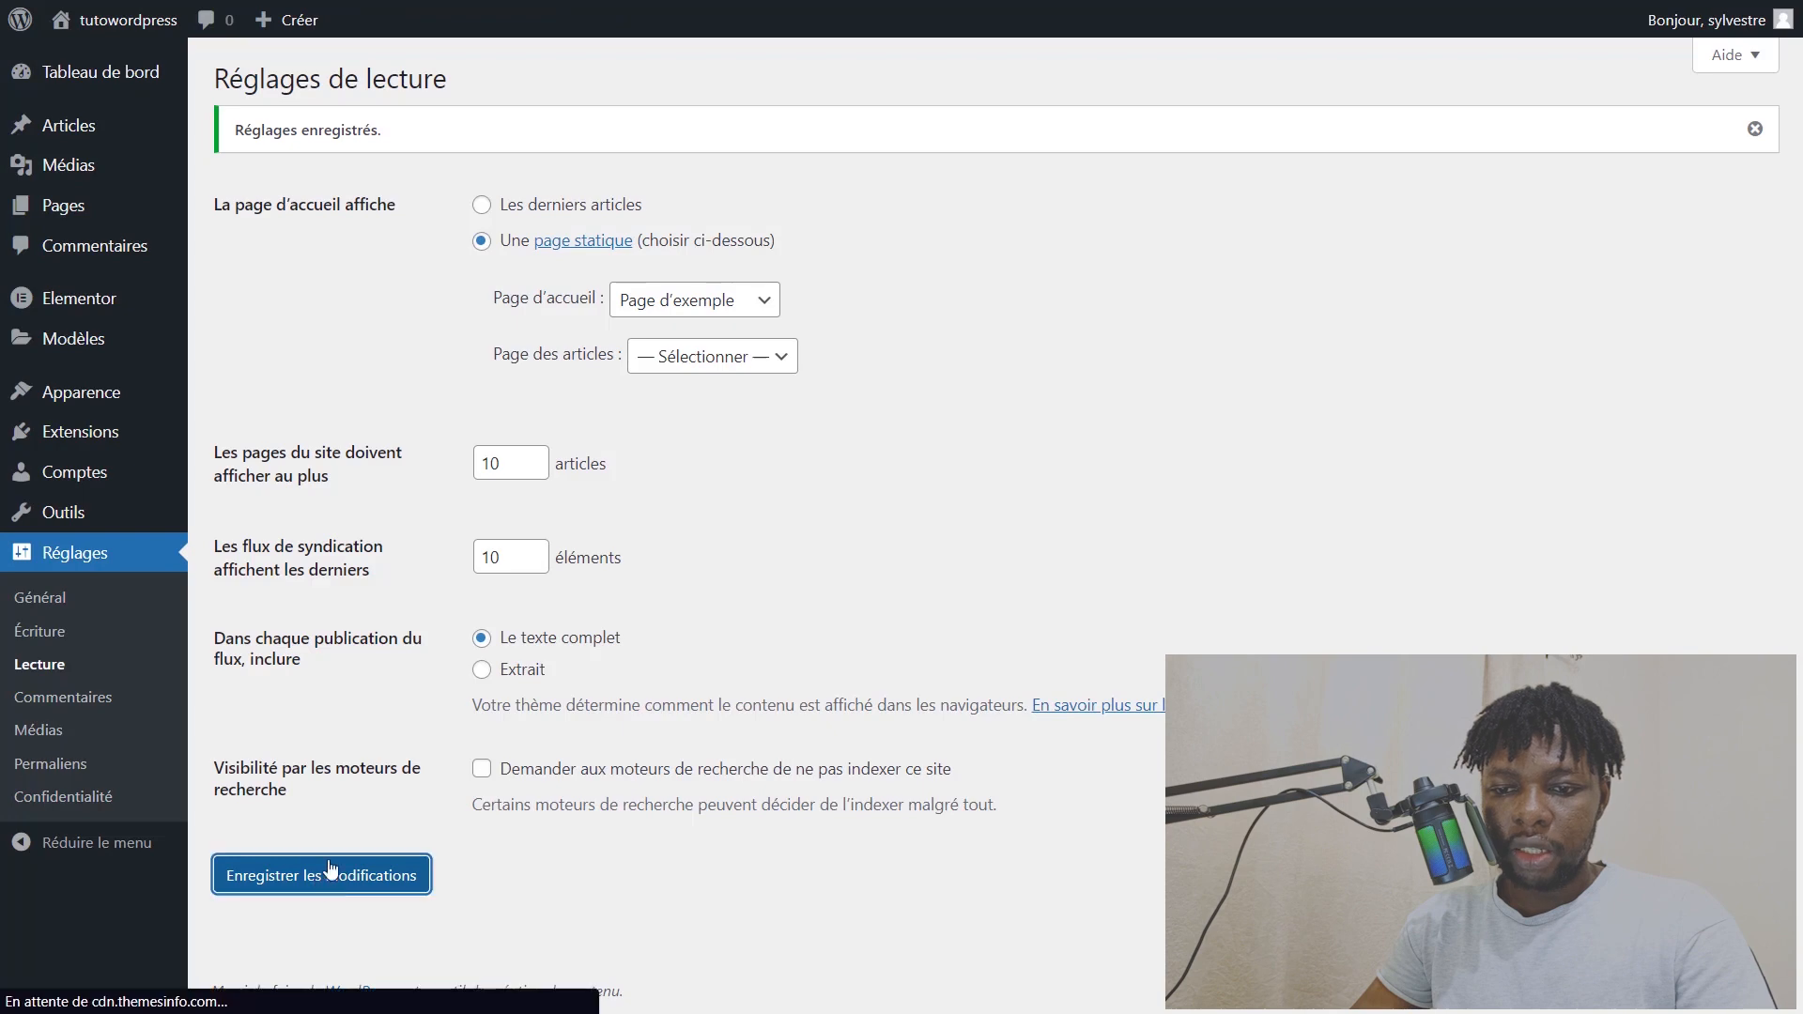
# Step: Set the permalink structure to "Titre de la publication" and save the permalink settings
pyautogui.click(48, 773)
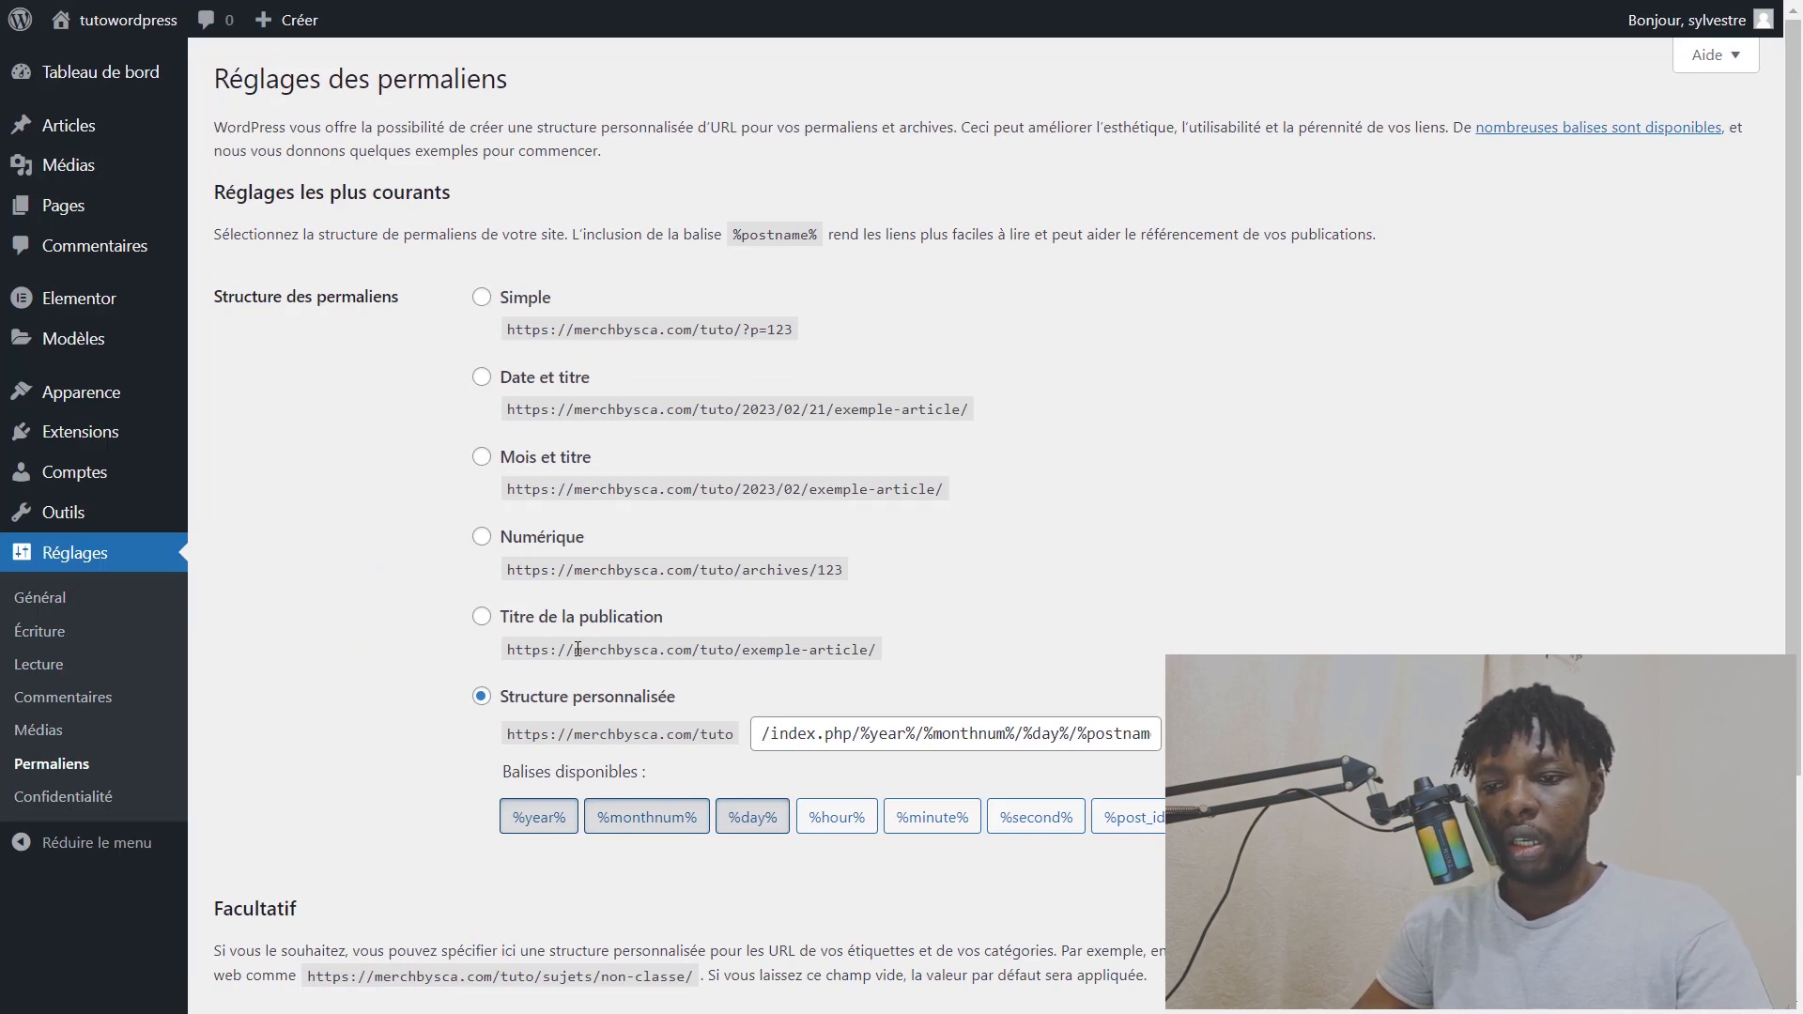
pyautogui.click(482, 618)
pyautogui.scroll(-3, 412, 783)
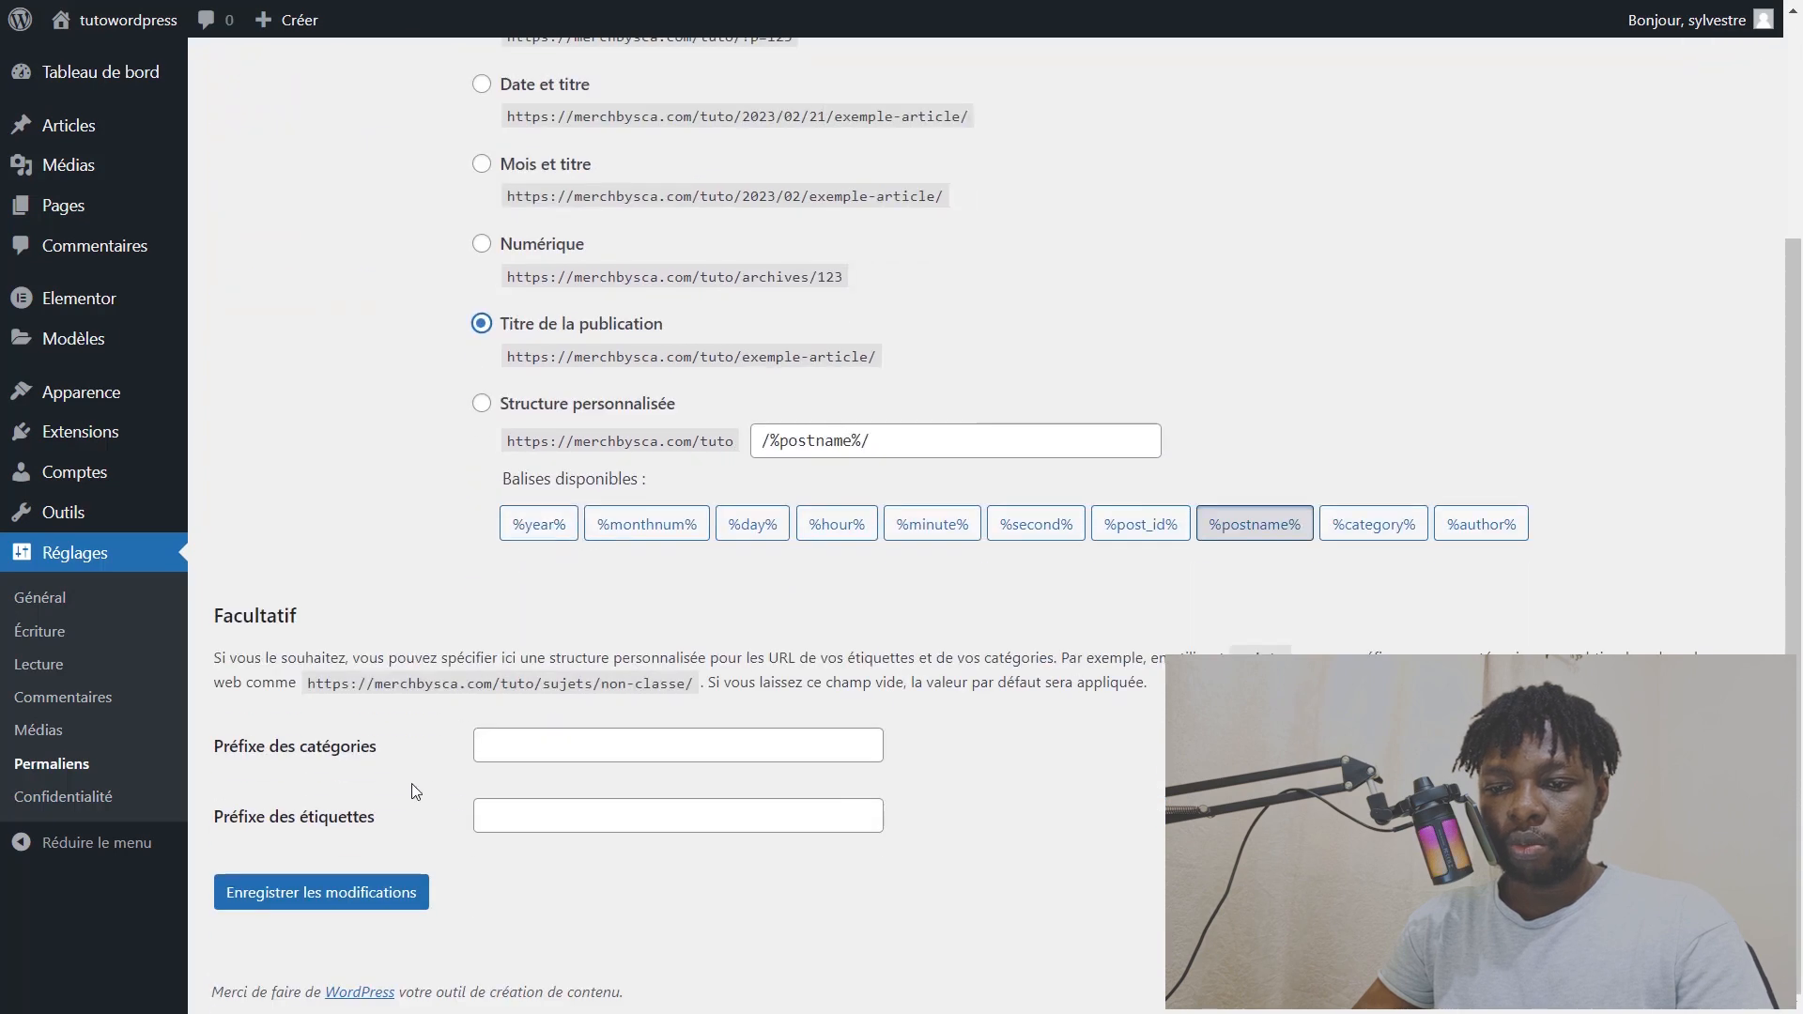
pyautogui.click(393, 897)
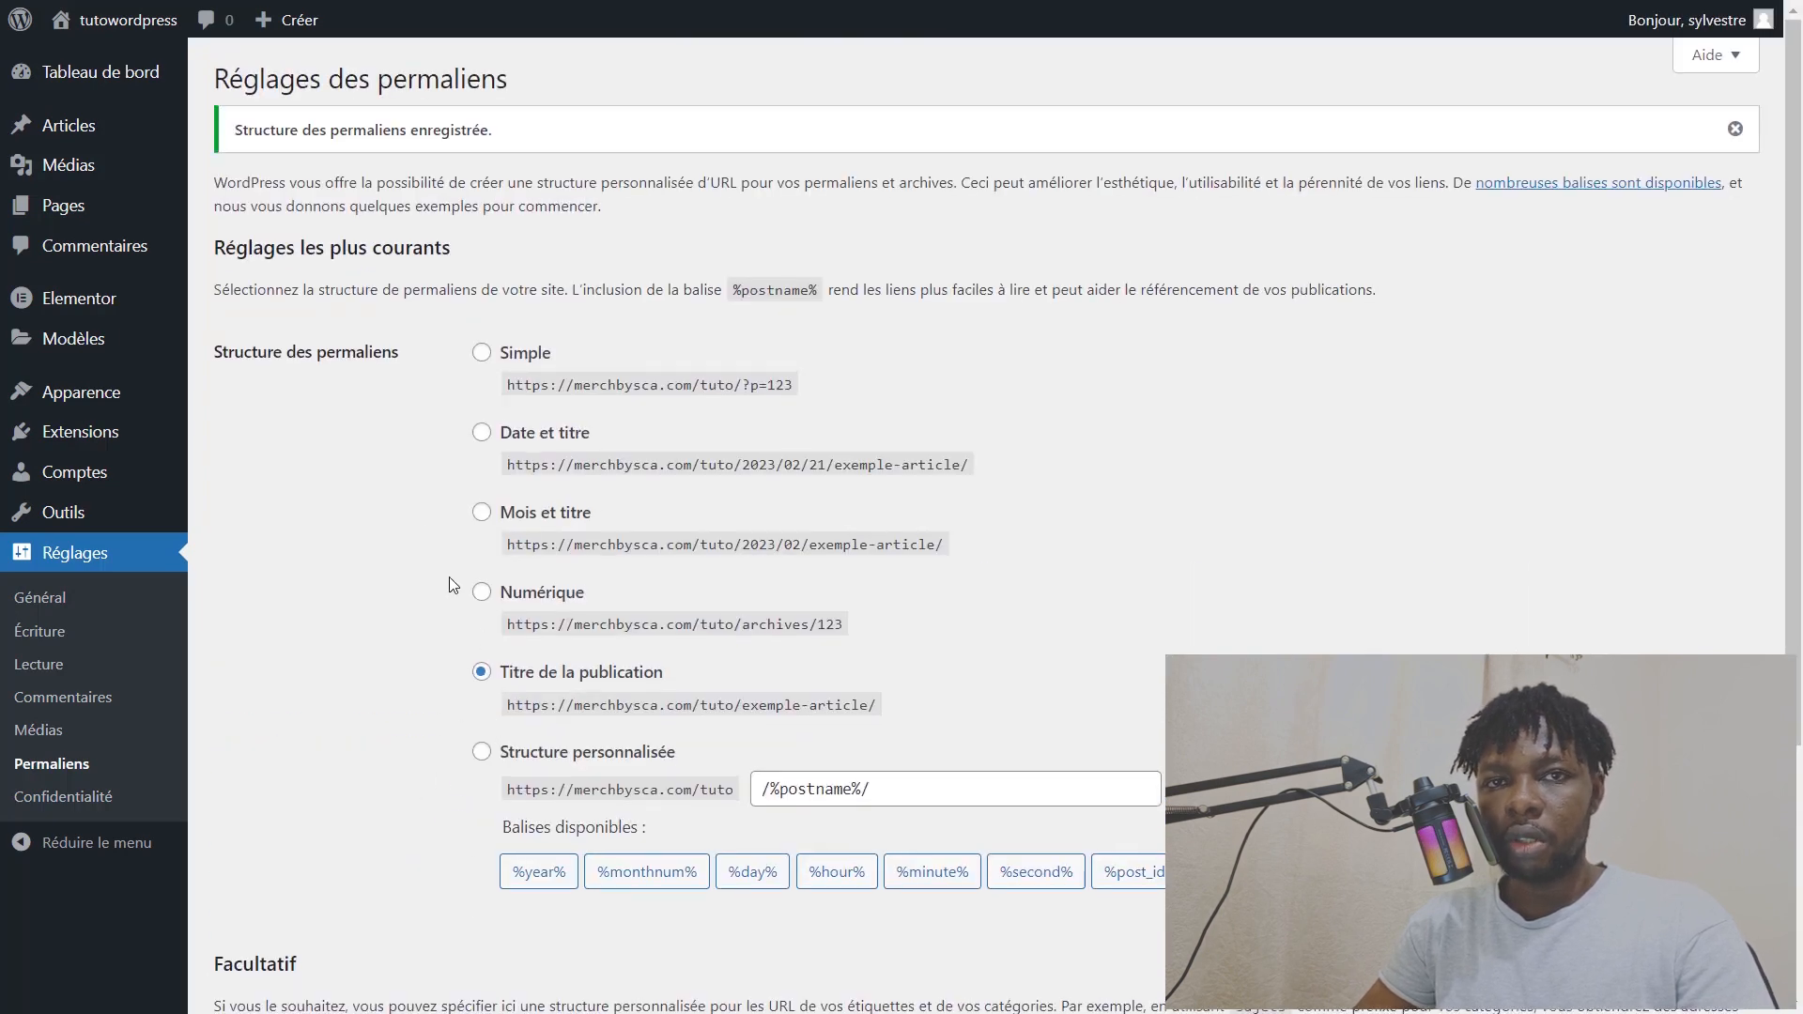
pyautogui.scroll(-4, 442, 564)
pyautogui.click(340, 897)
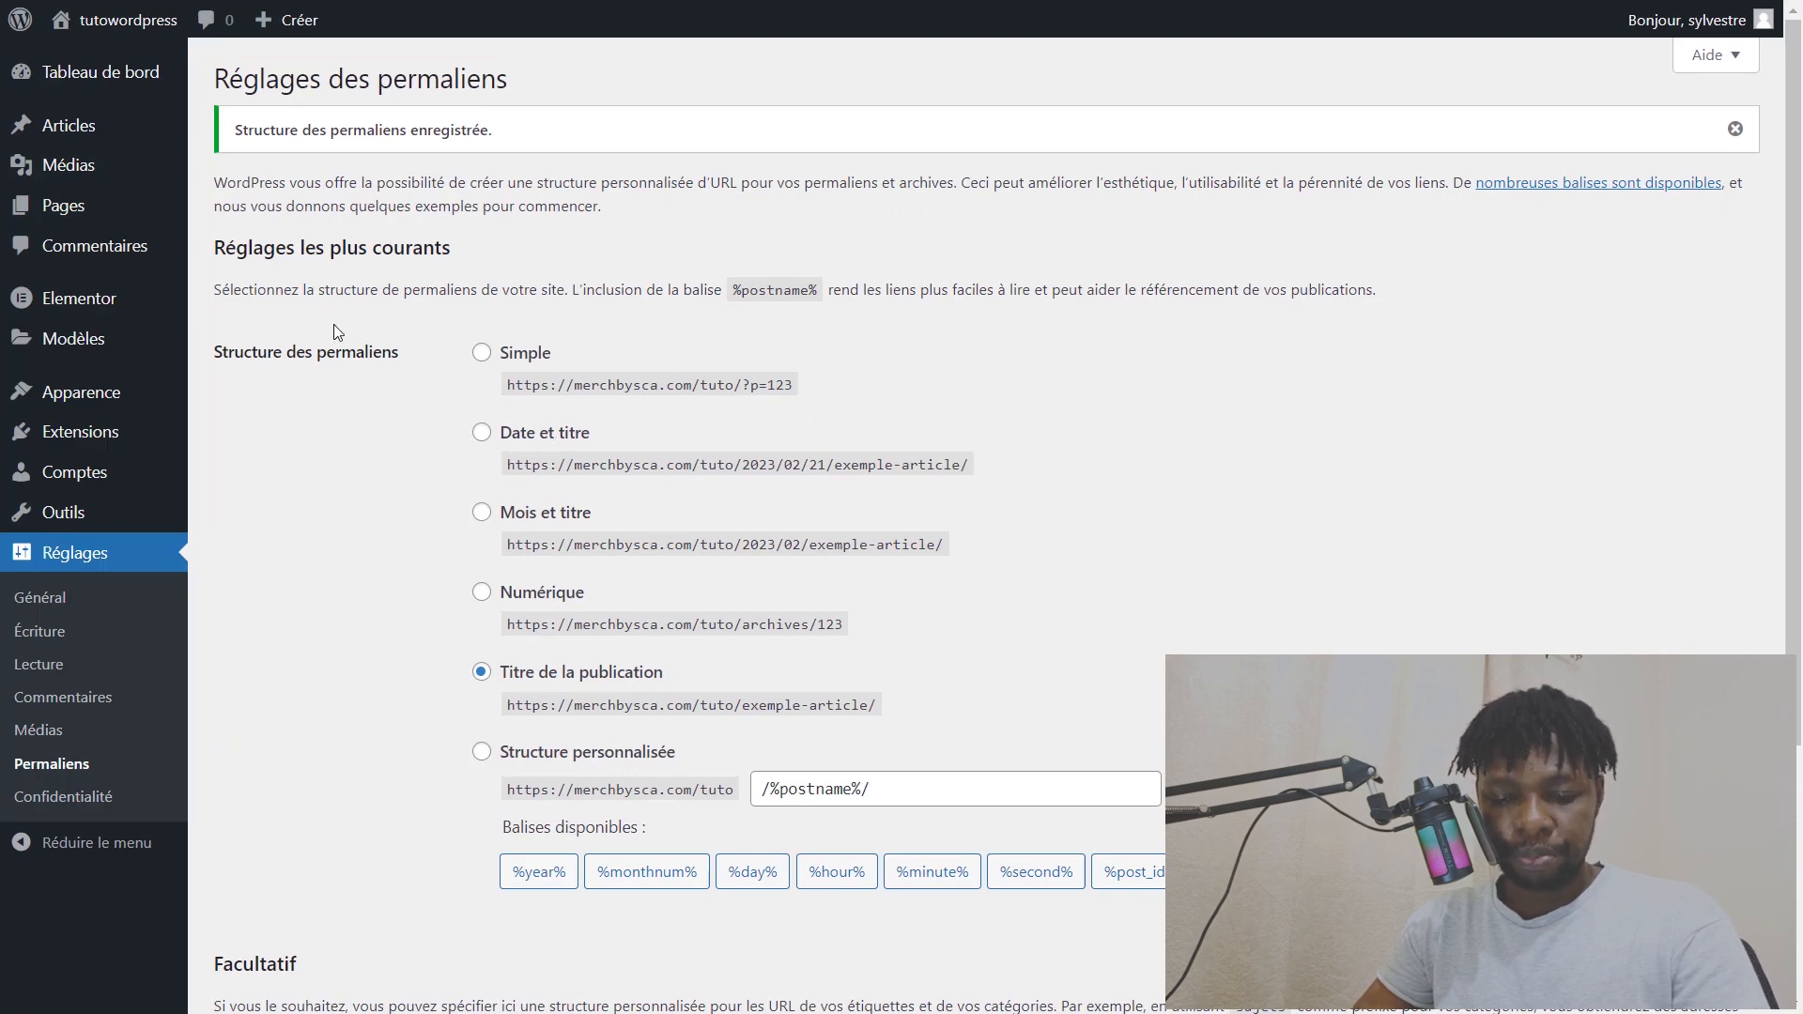
# Step: Open the list of all pages and move the draft page "Elementor #7" to the trash
pyautogui.moveTo(99, 445)
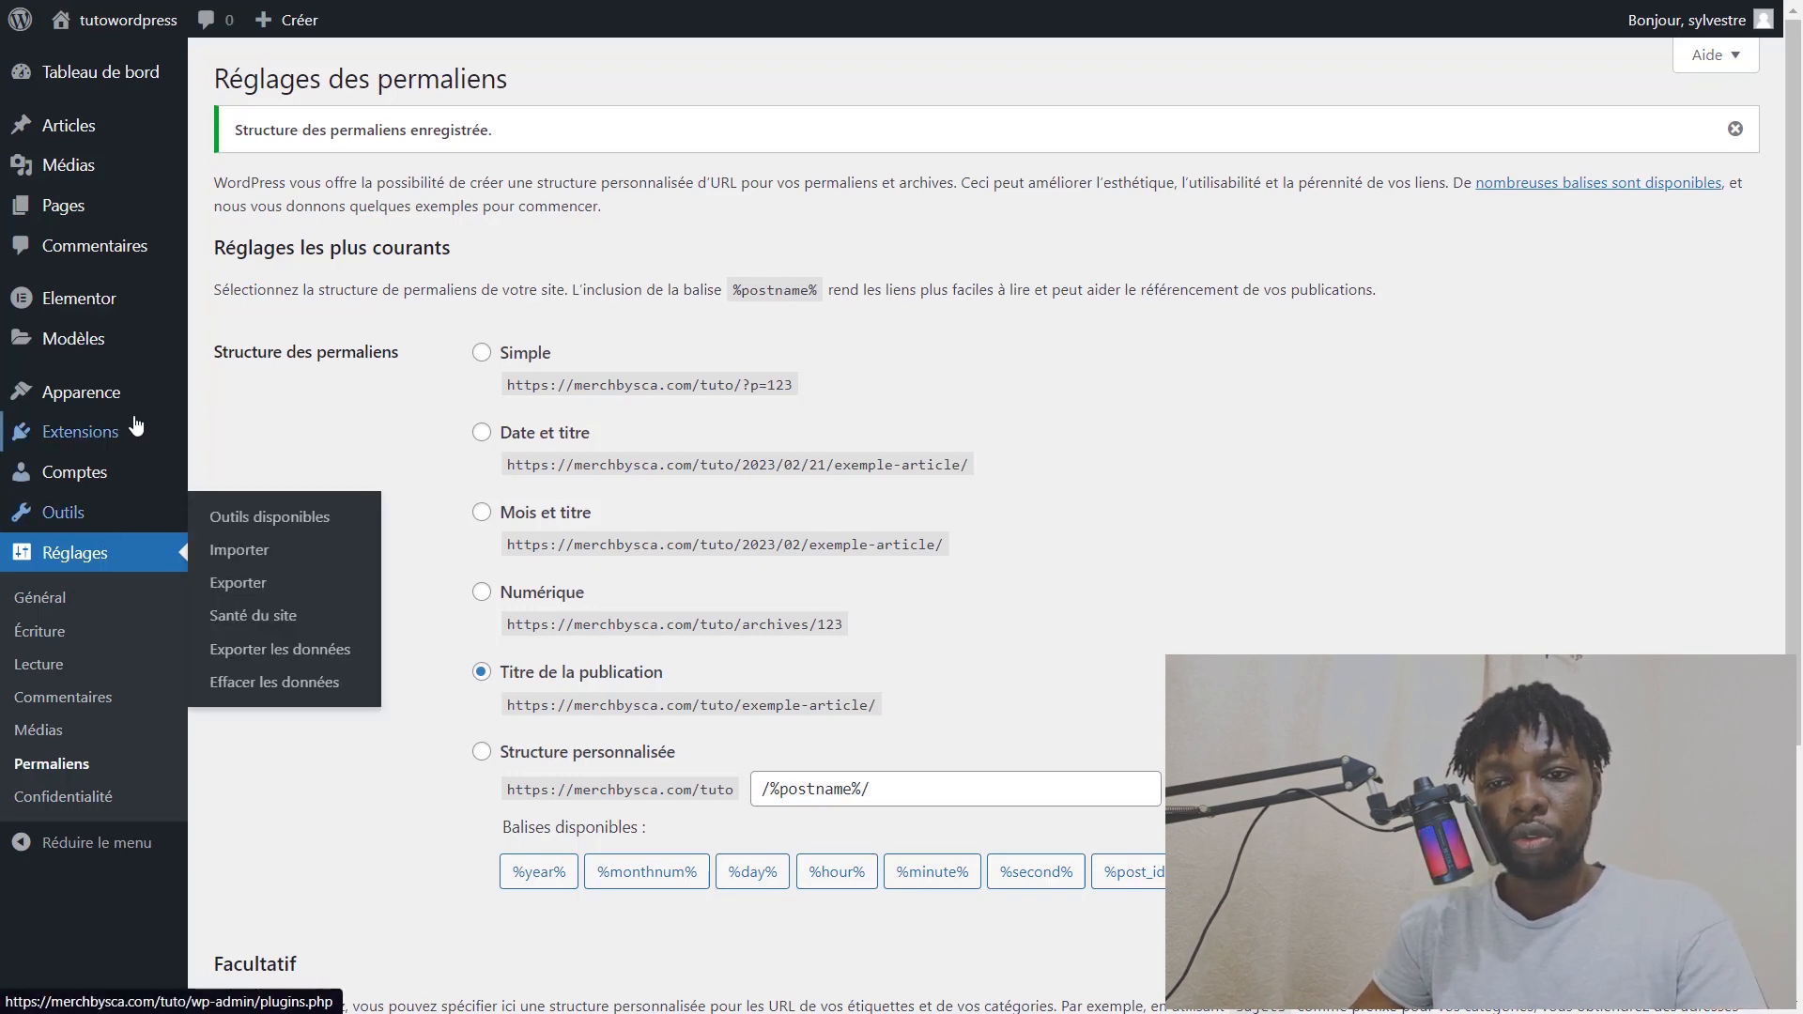
pyautogui.moveTo(113, 211)
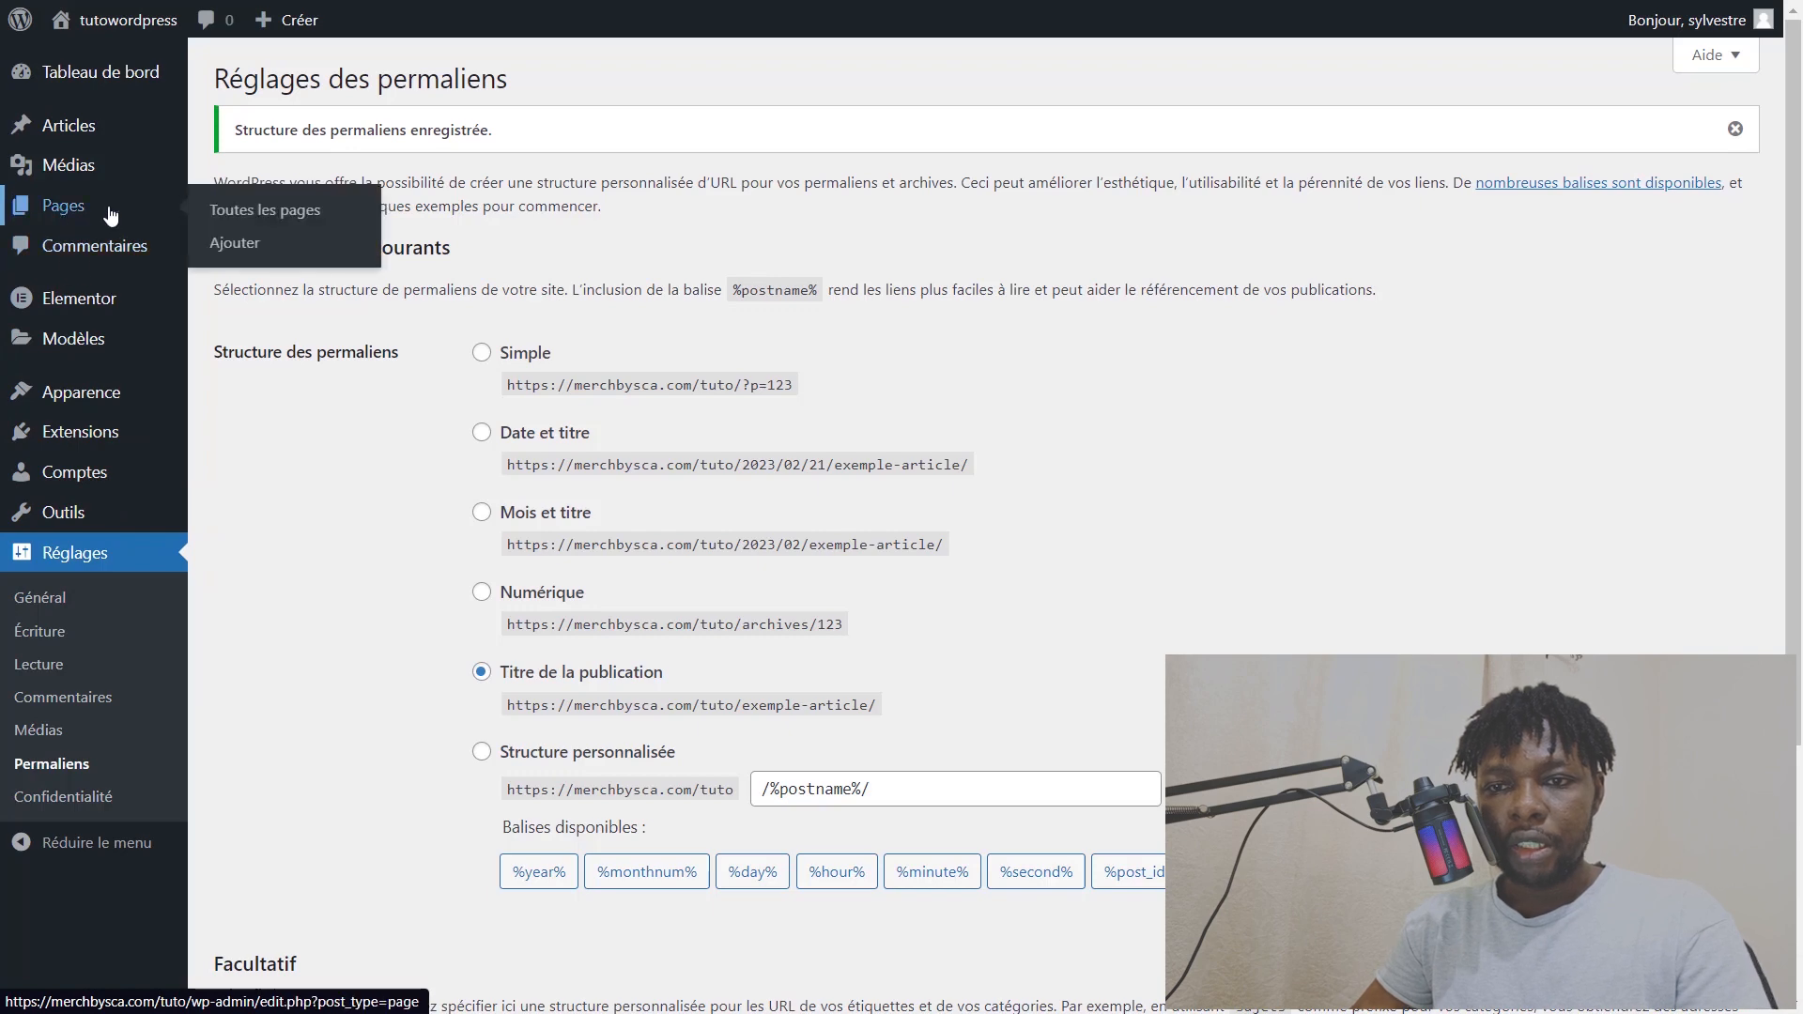
pyautogui.click(263, 214)
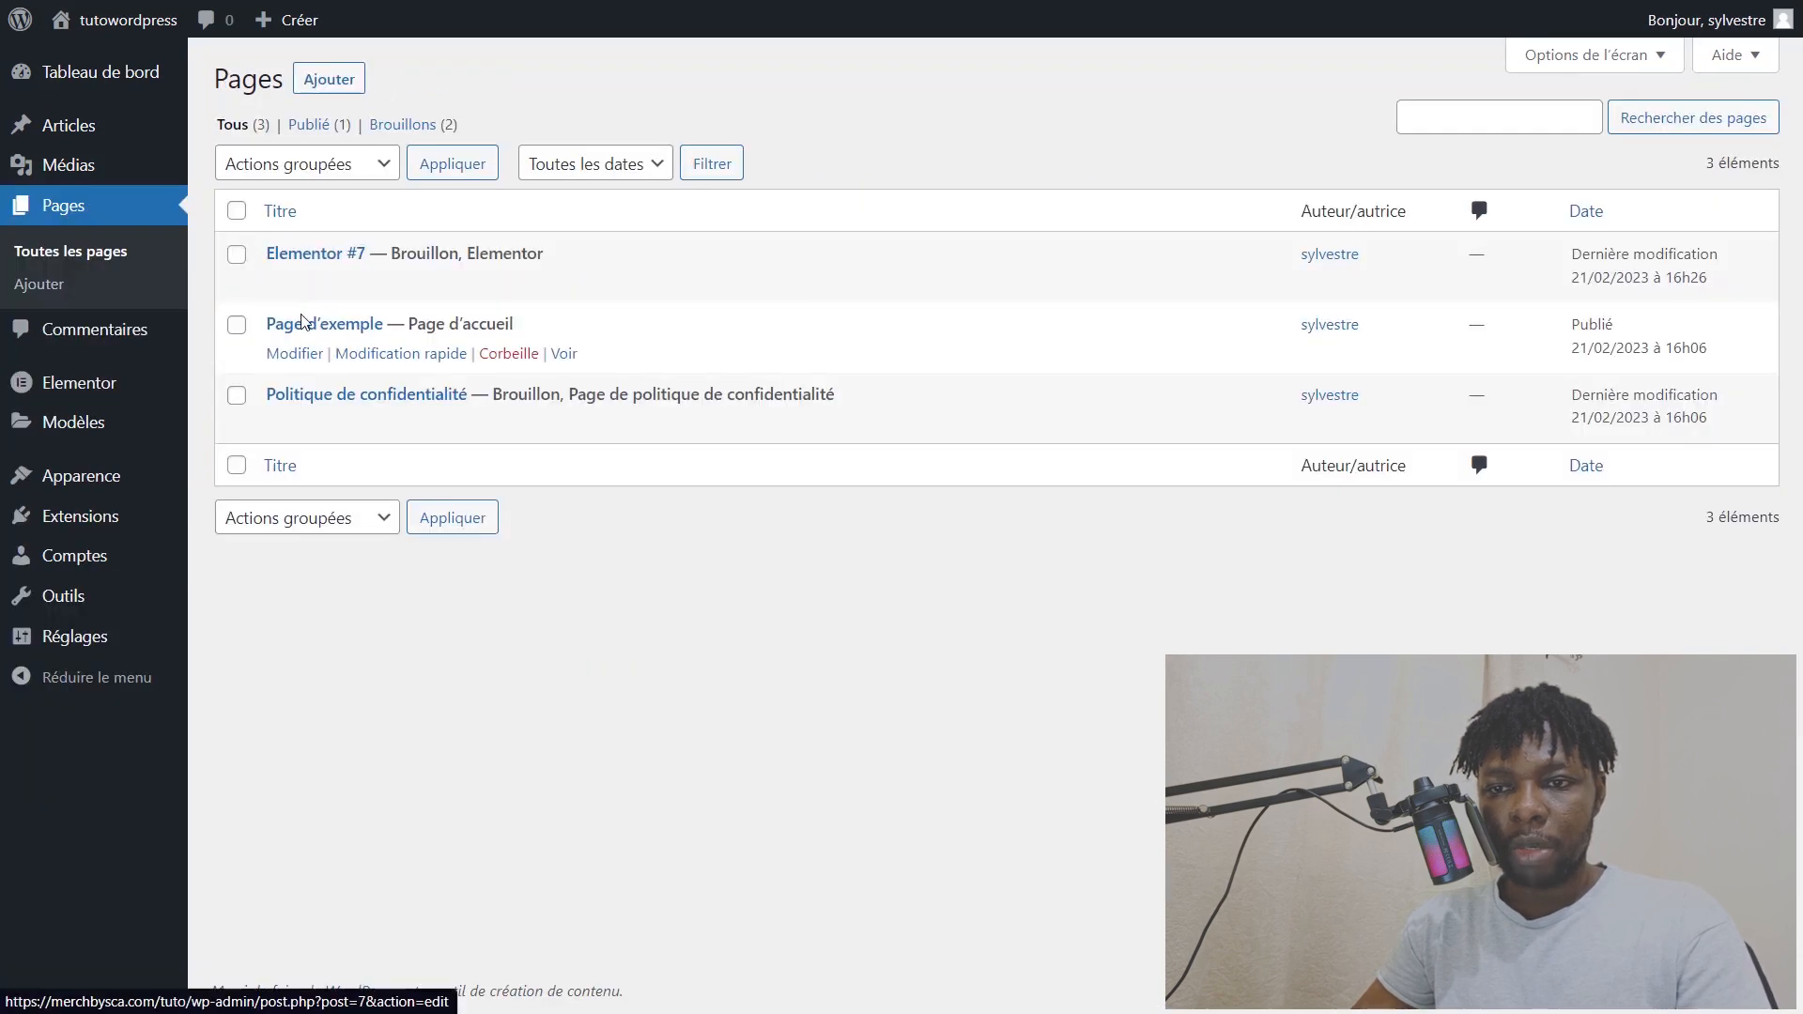
pyautogui.click(237, 253)
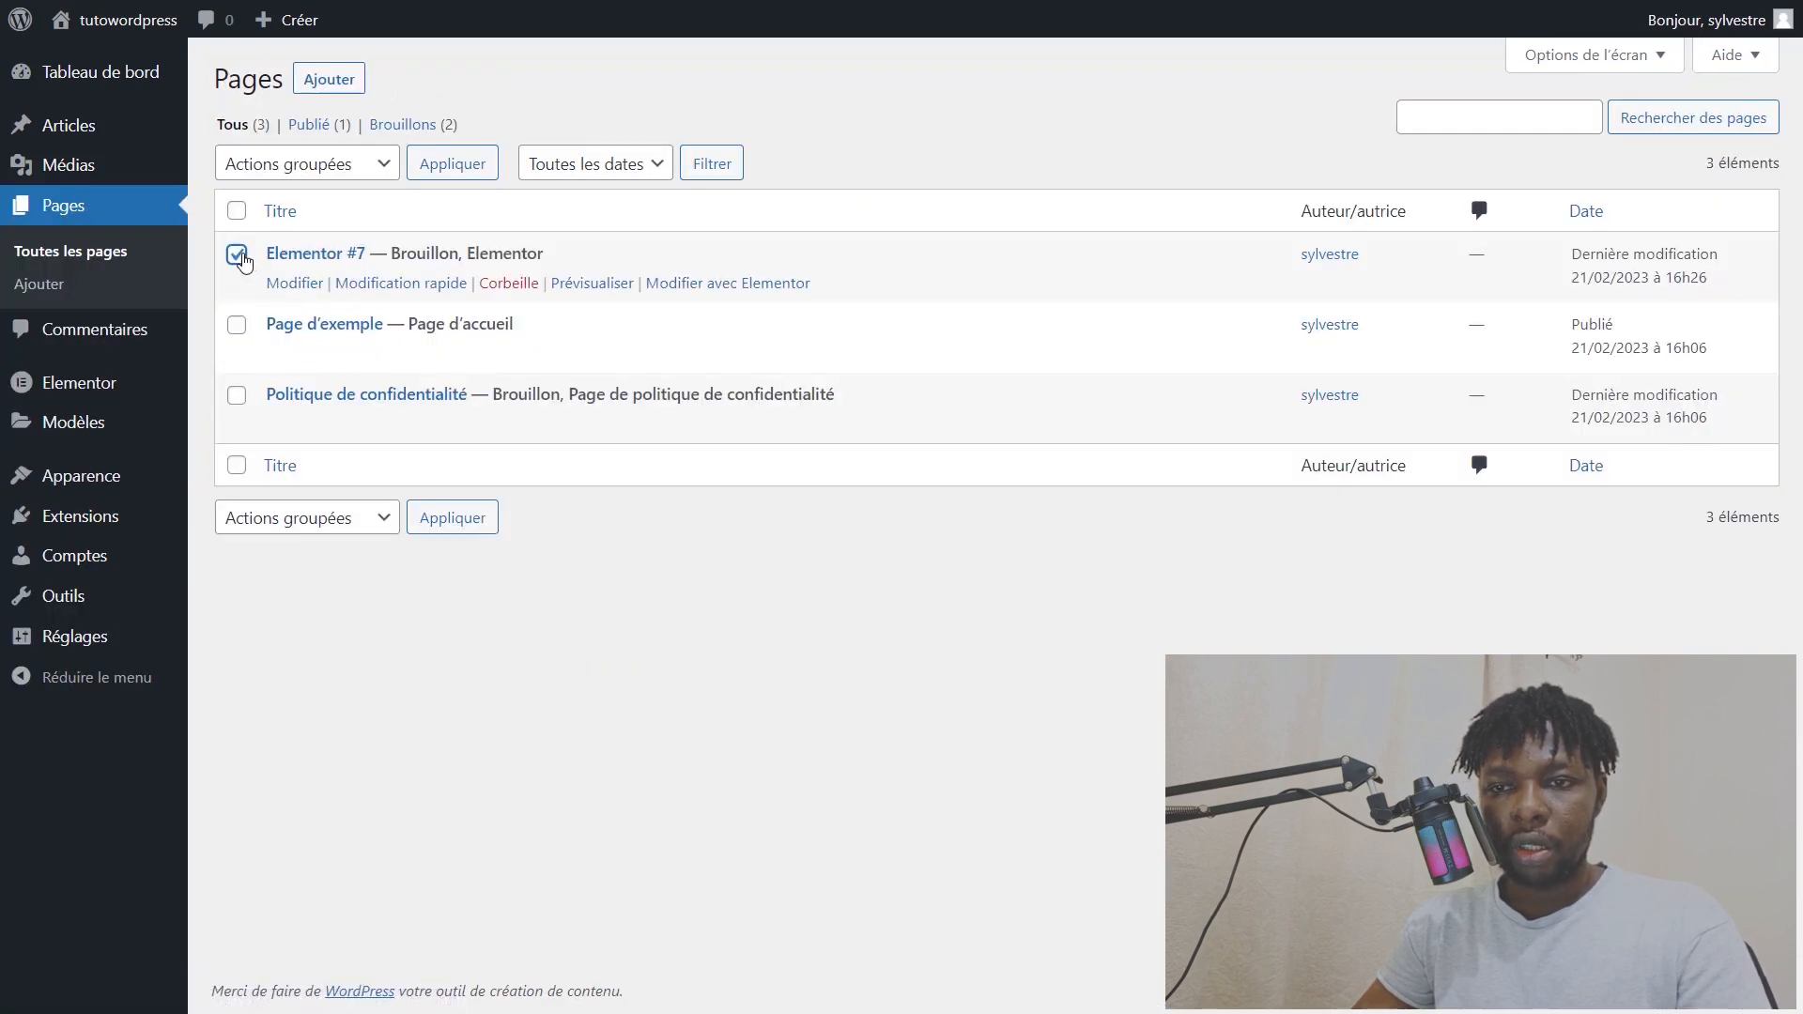
pyautogui.click(375, 168)
pyautogui.click(295, 243)
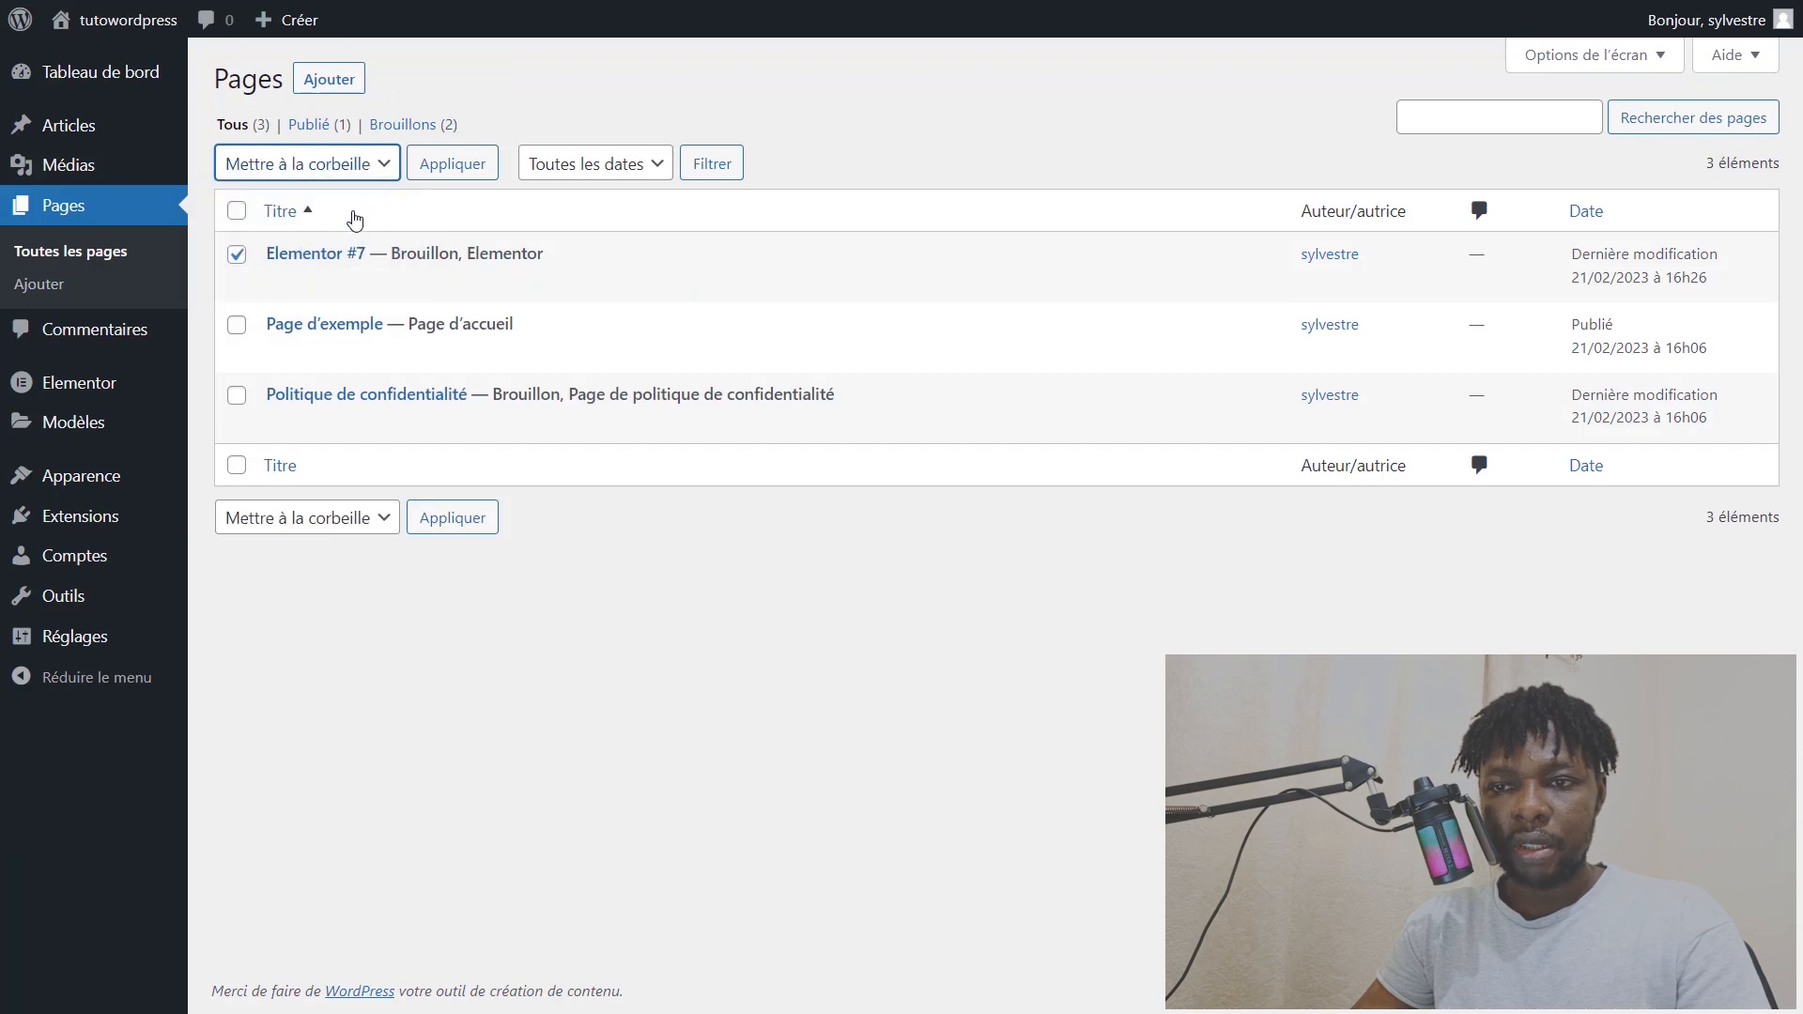
pyautogui.click(439, 166)
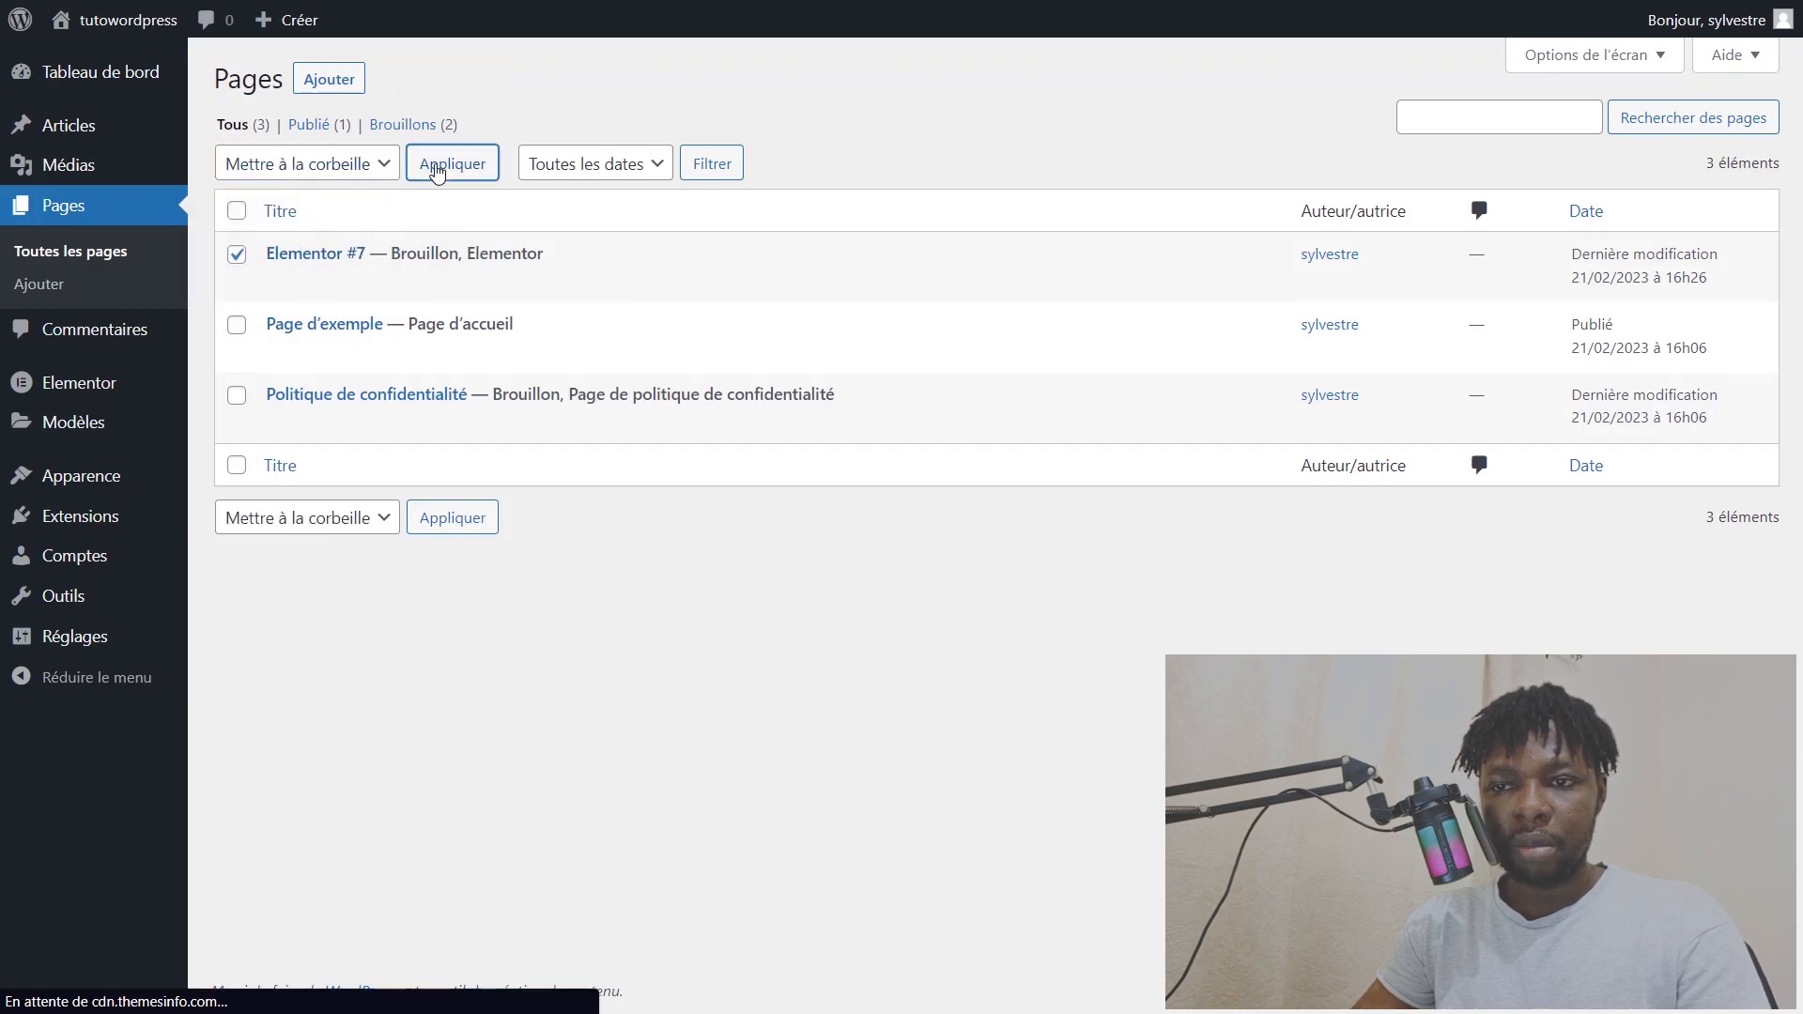
# Step: Quick-edit "Page d'exemple": set its title to "Accueil" and its slug to "accueil", keep the "Publié" status, and update the page
pyautogui.click(370, 353)
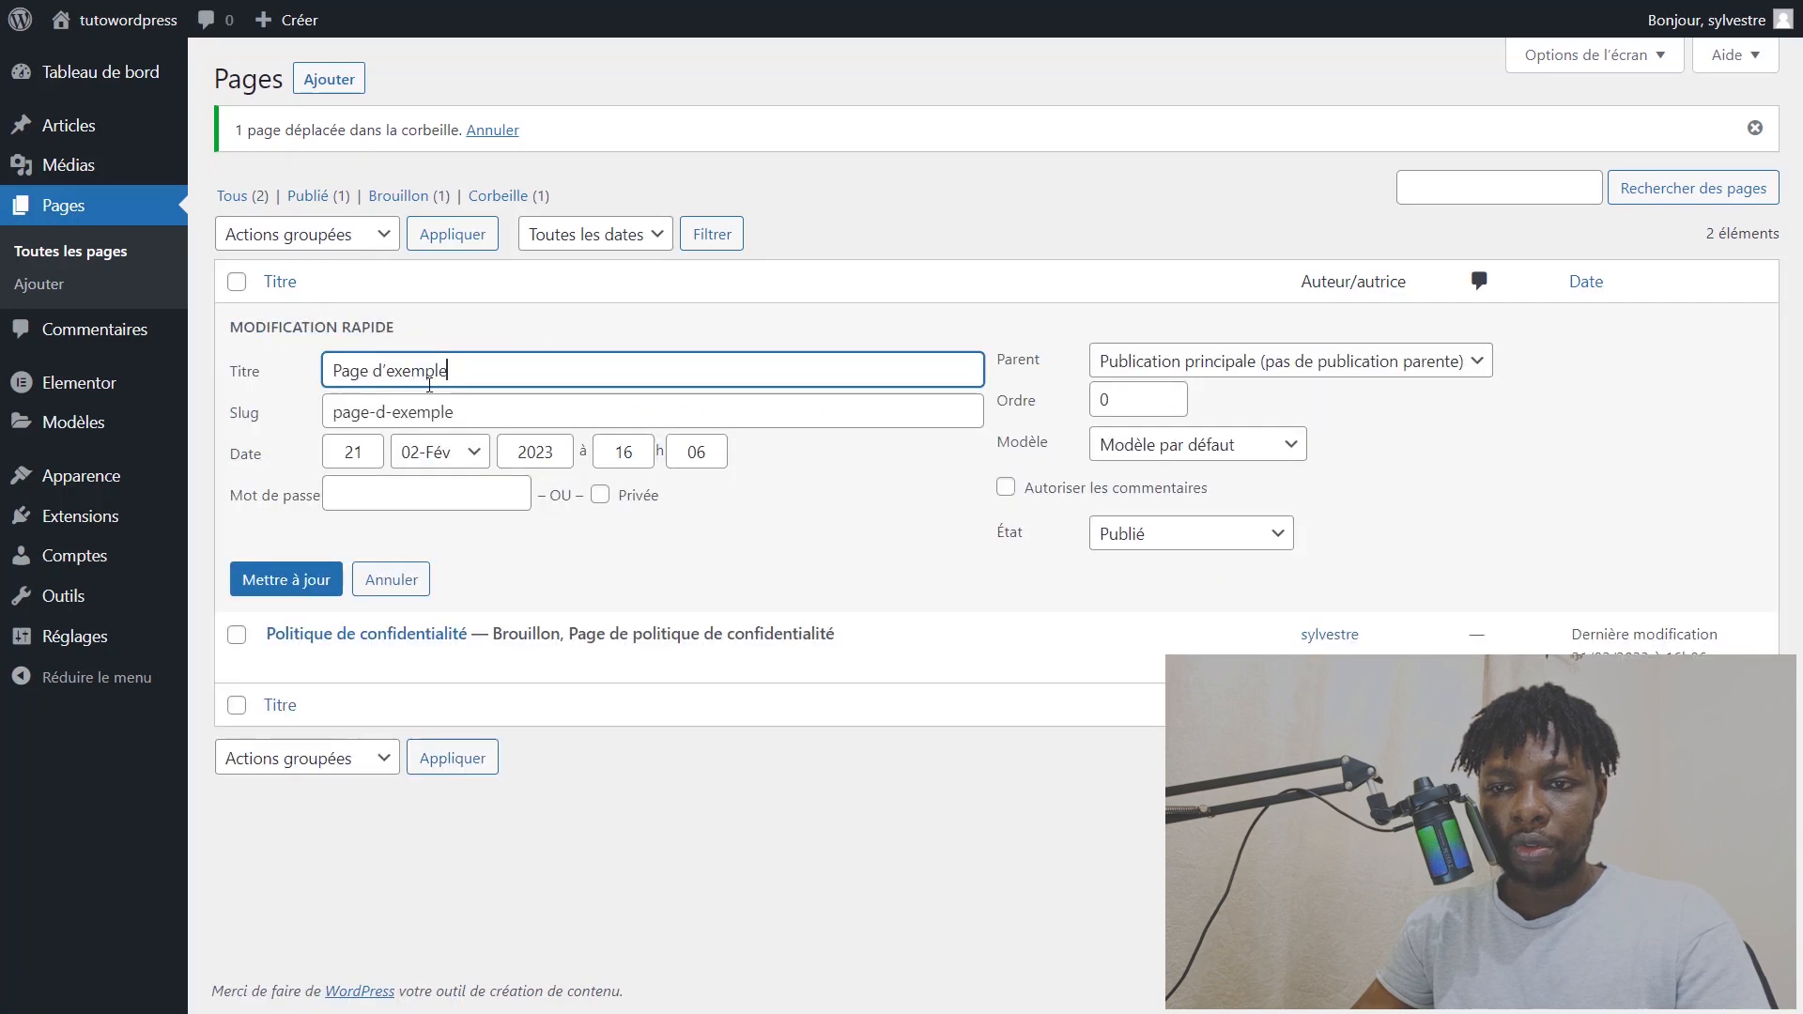
pyautogui.tripleClick(387, 380)
pyautogui.write('Accueil')
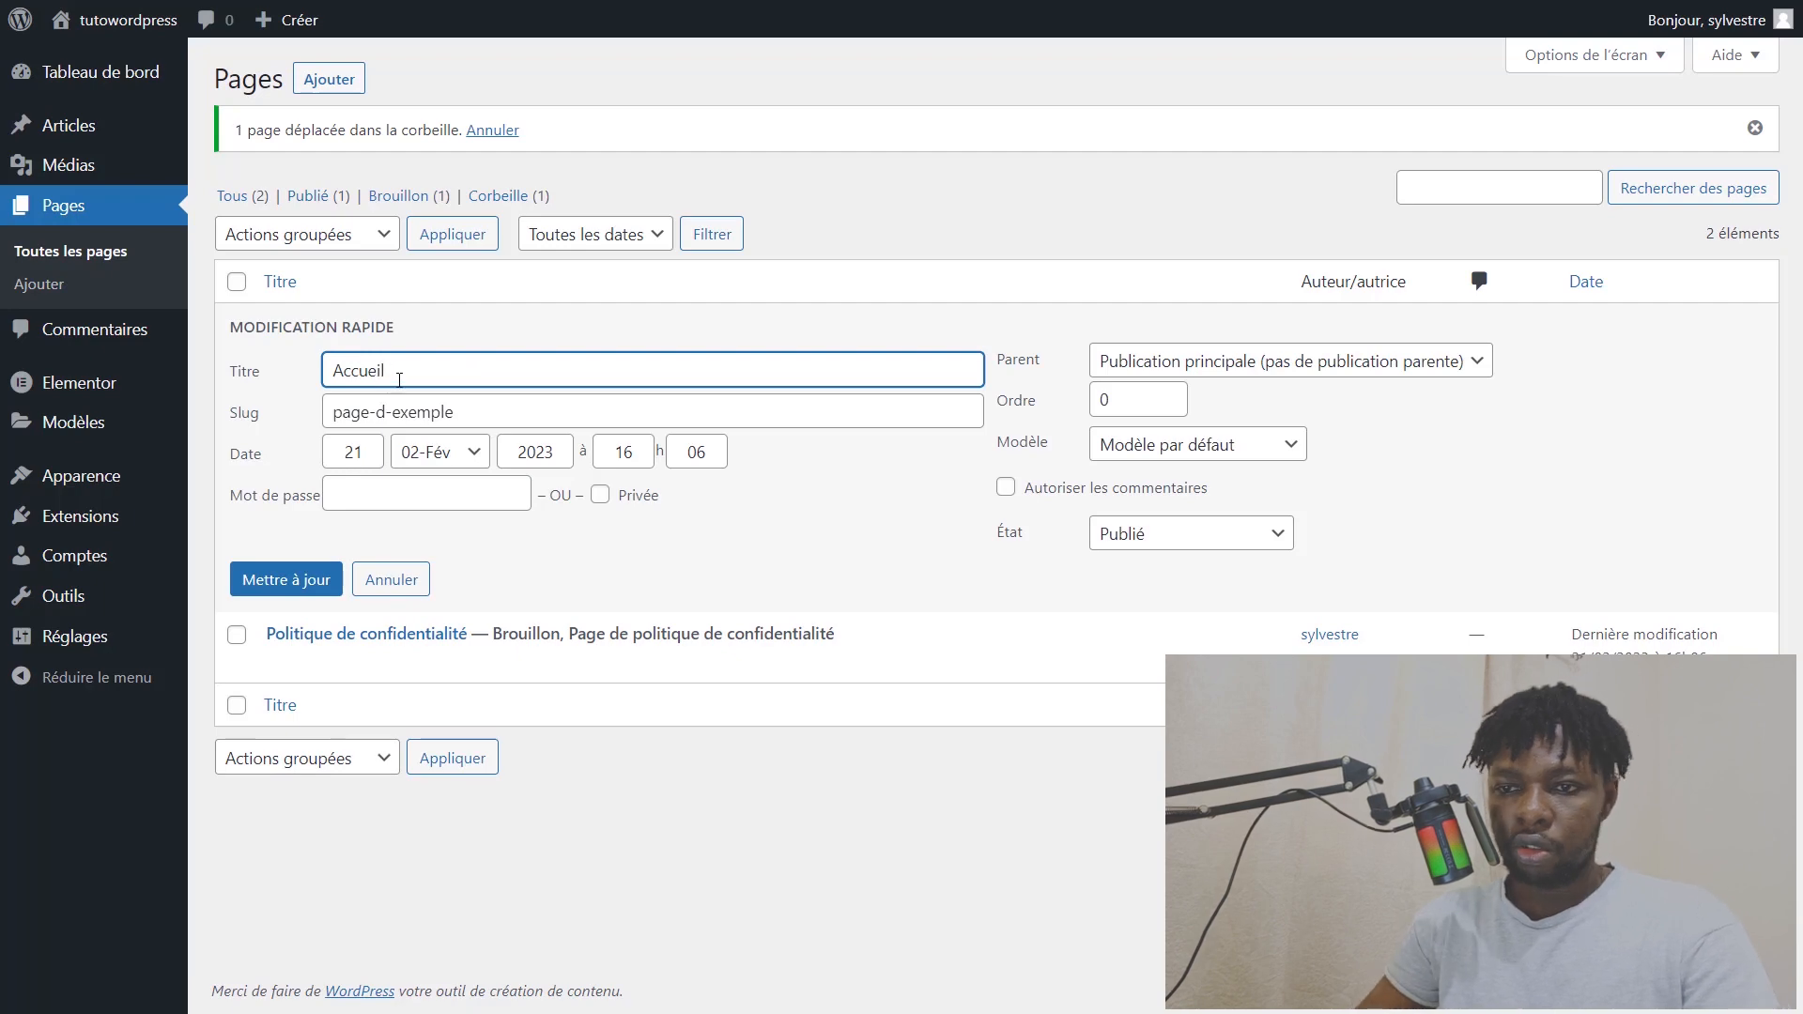
pyautogui.moveTo(350, 414); pyautogui.dragTo(243, 396)
pyautogui.click(482, 402)
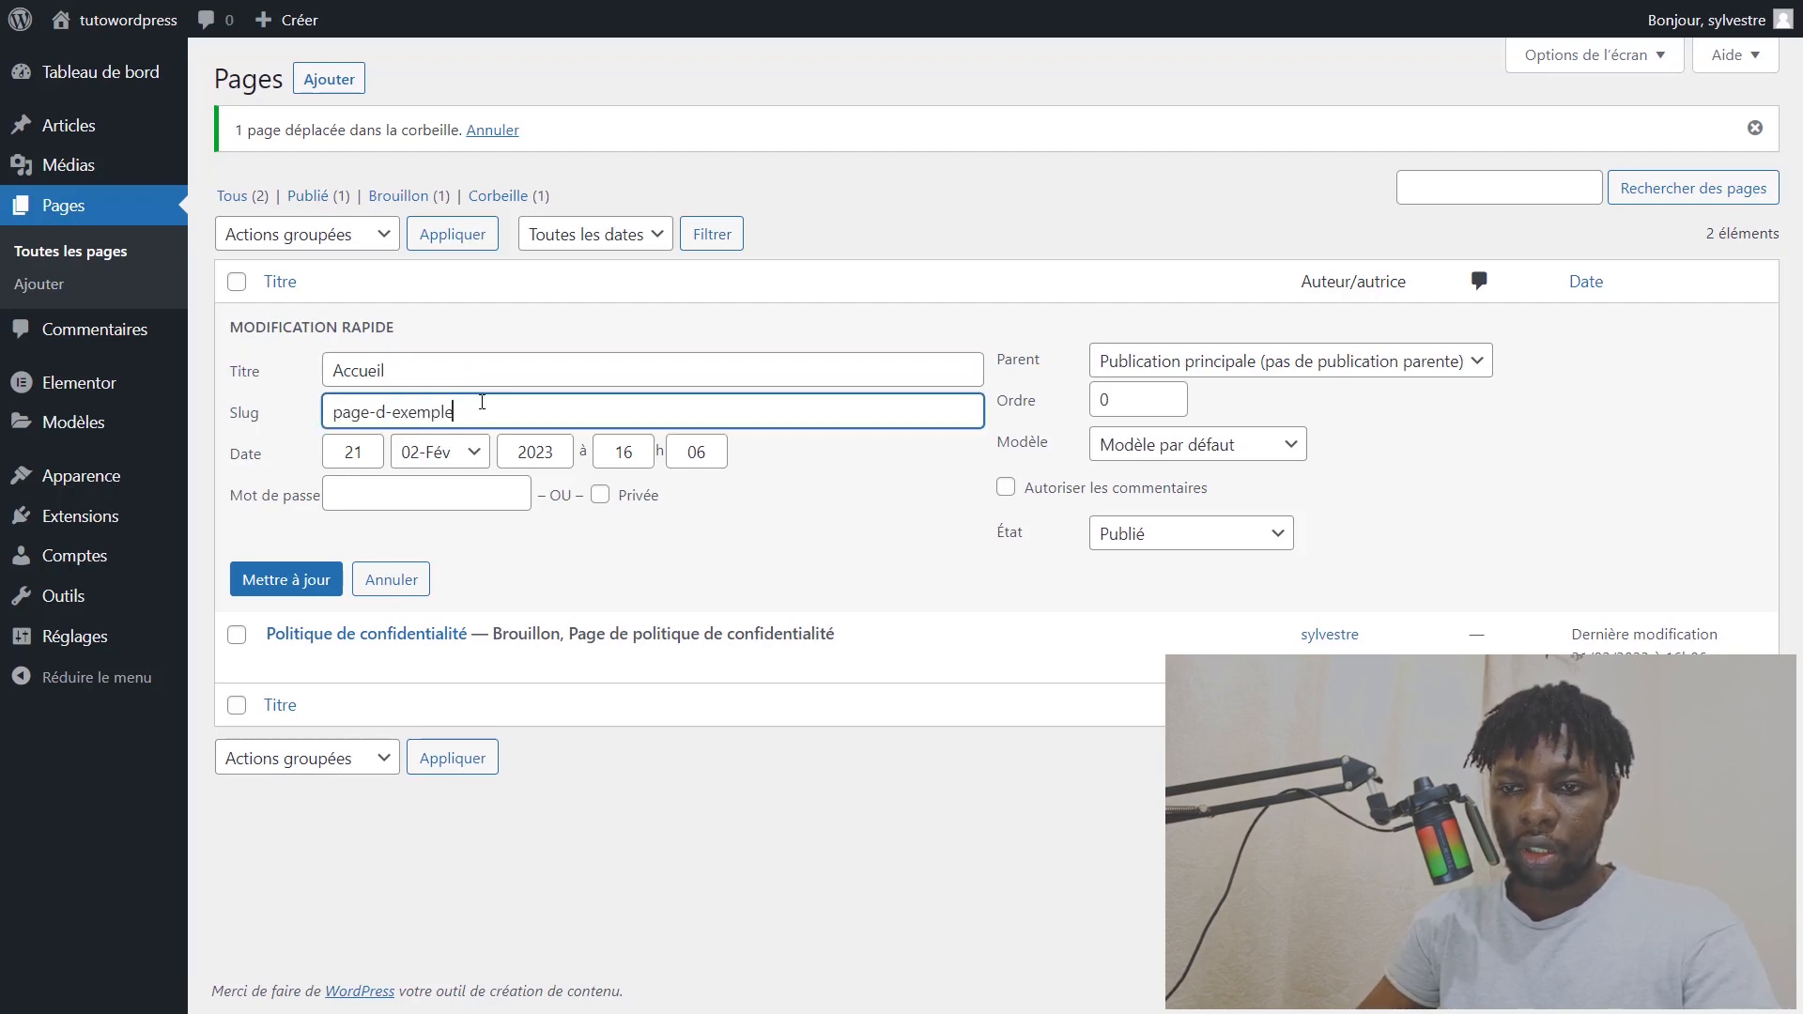
pyautogui.hotkey('ctrl', 'a')
pyautogui.write('a')
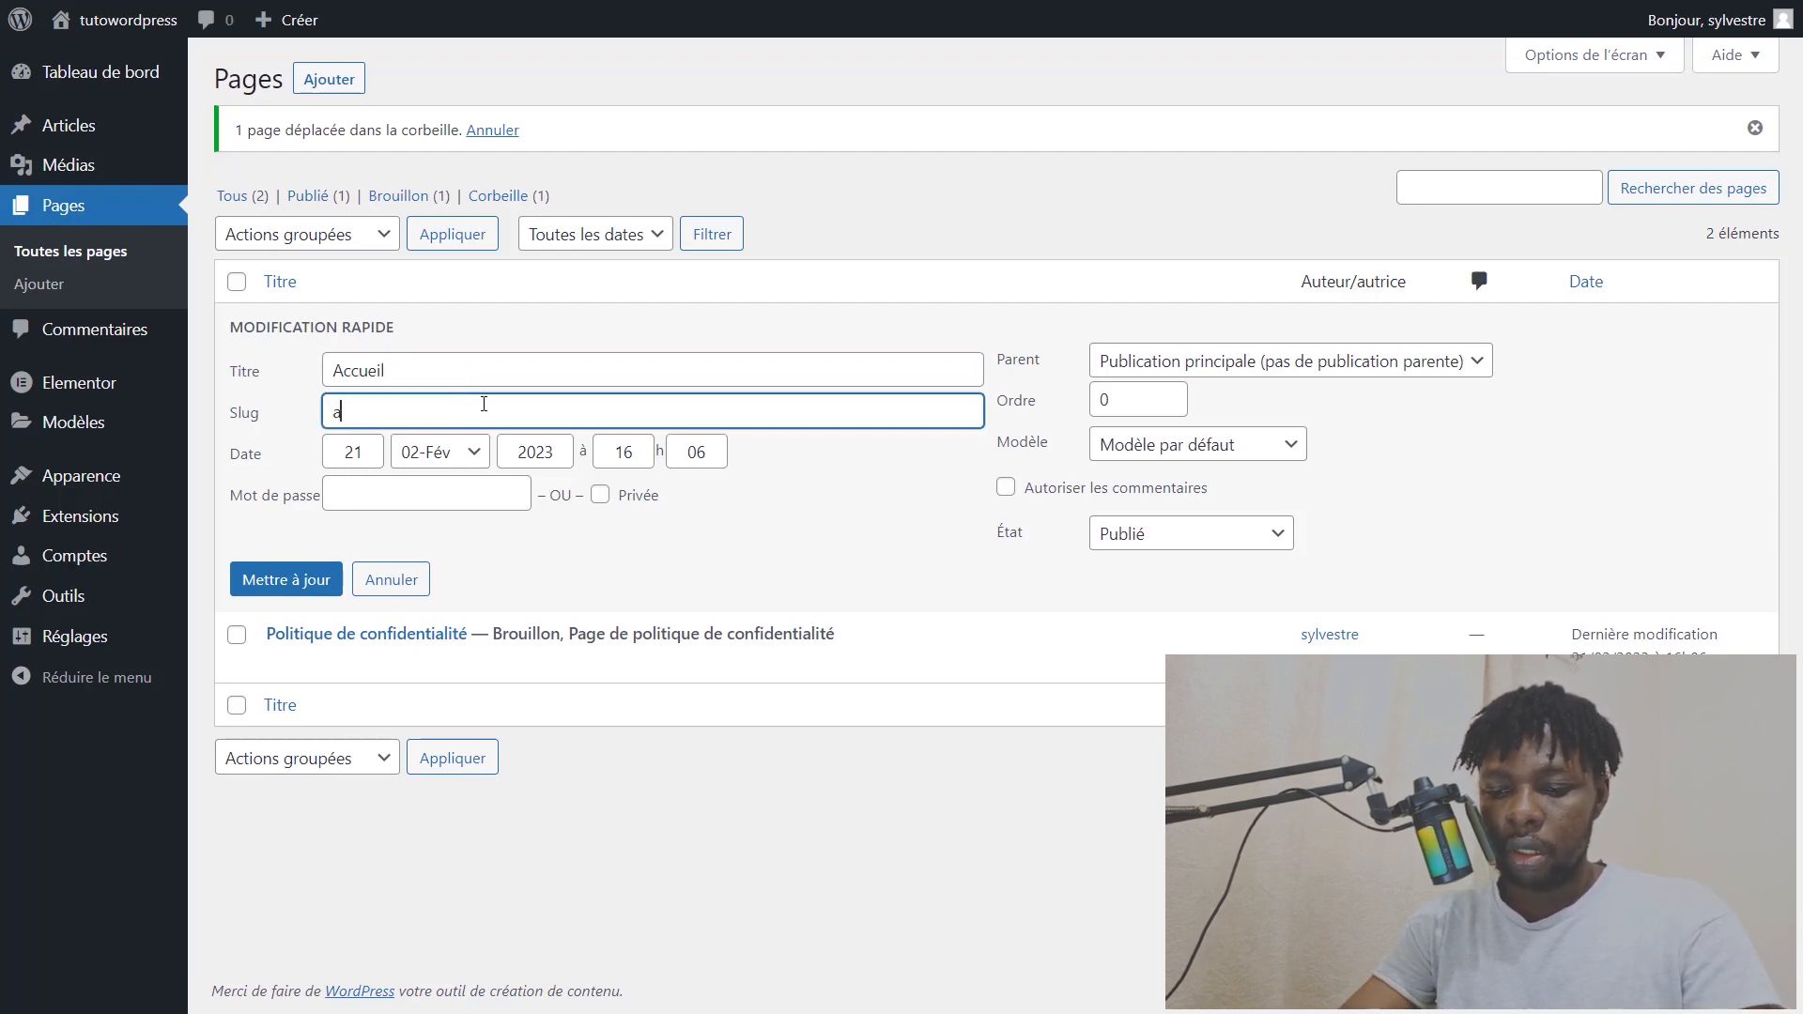
pyautogui.write('ccueil')
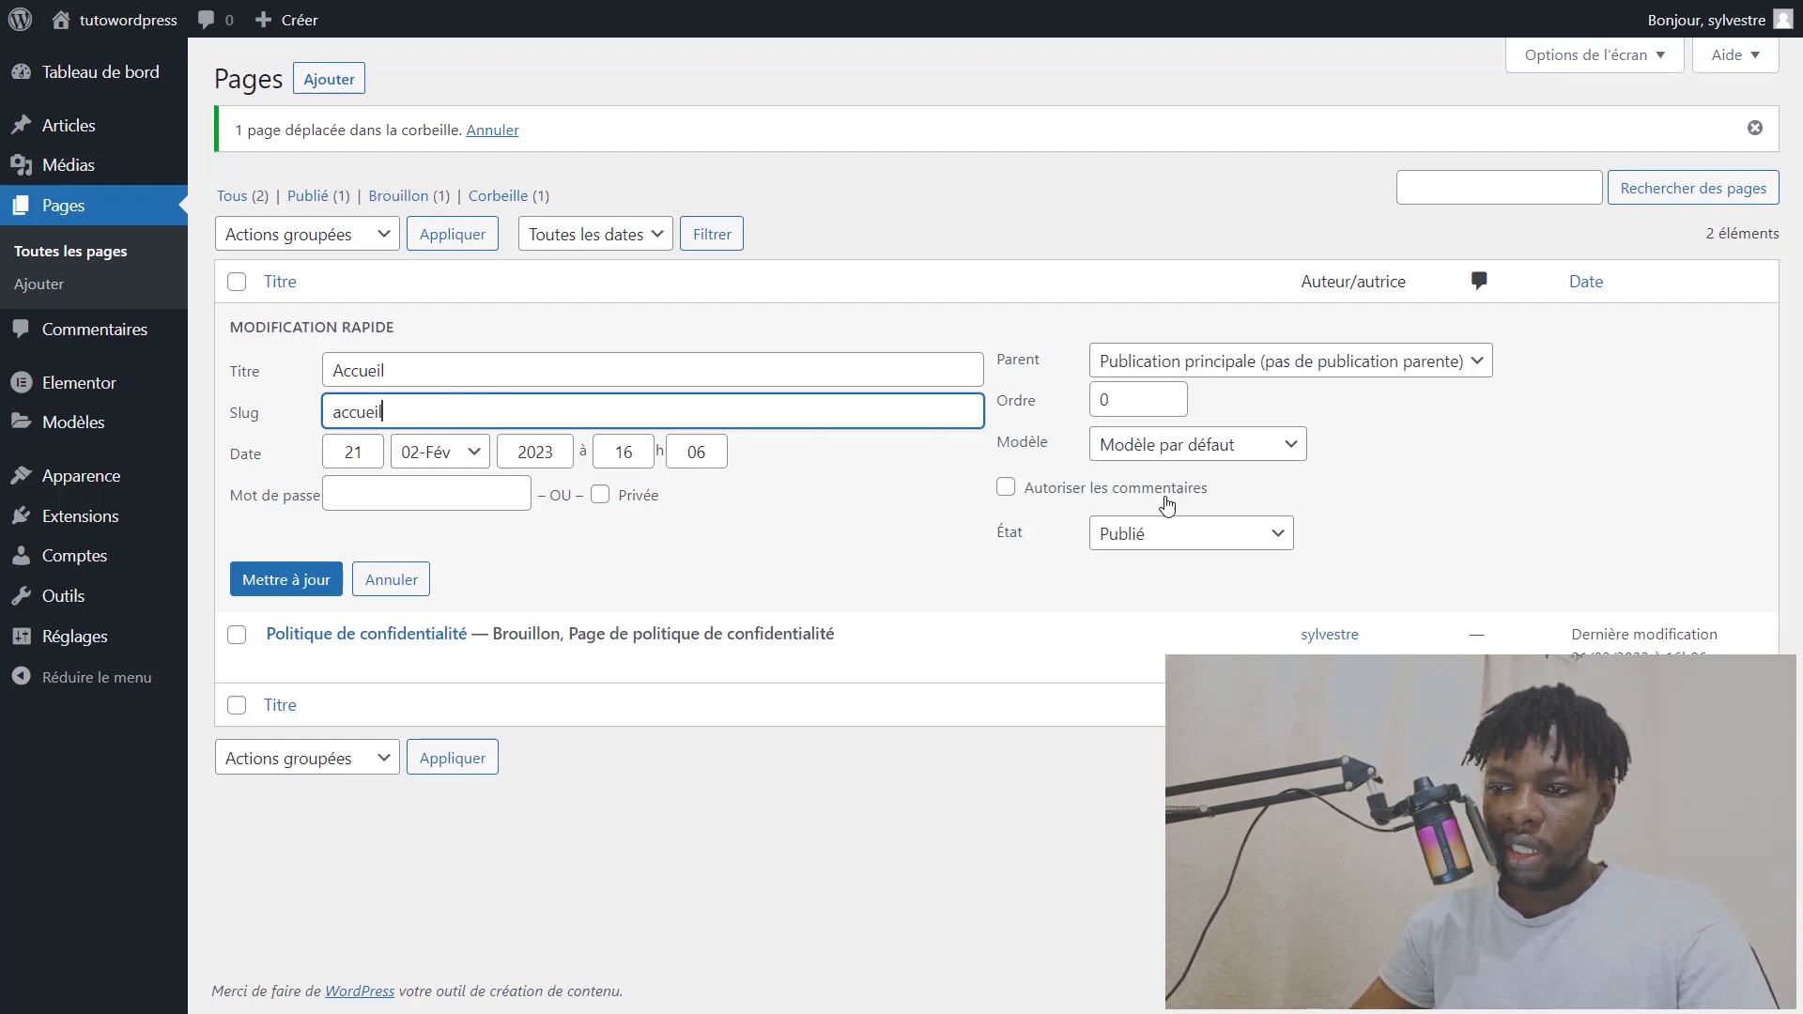
pyautogui.click(1149, 547)
pyautogui.click(1137, 559)
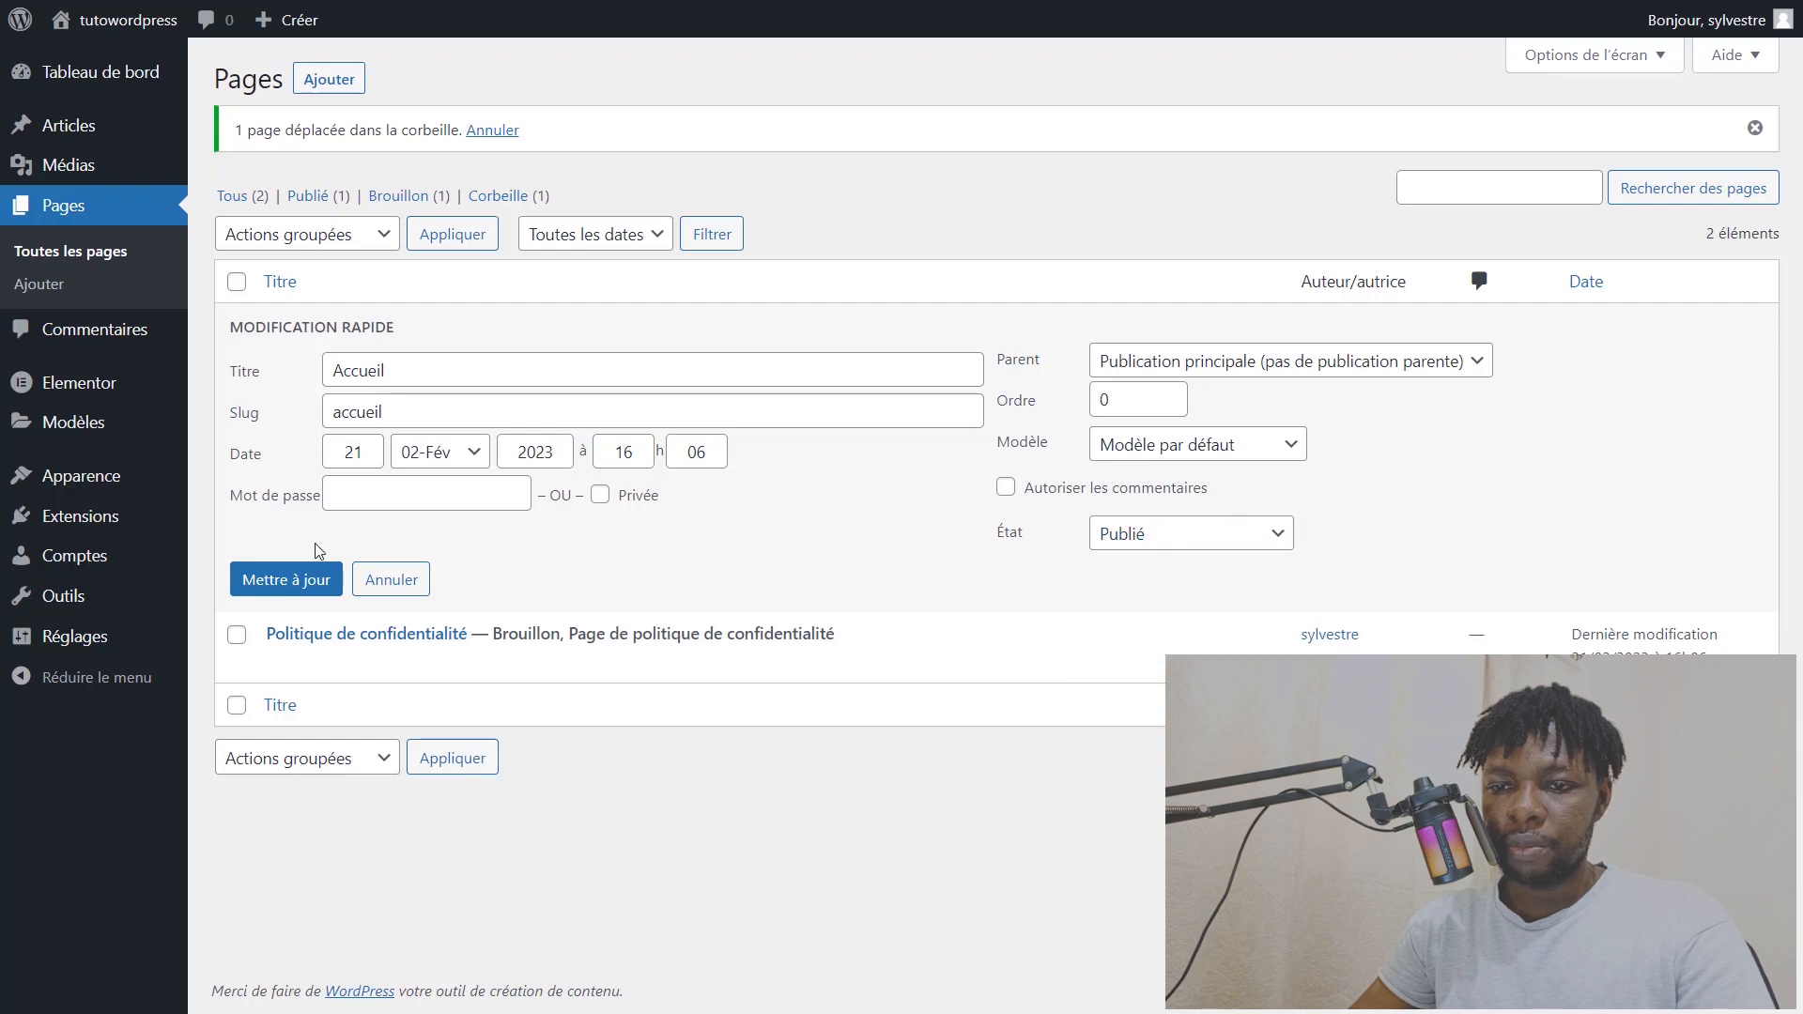
pyautogui.click(311, 581)
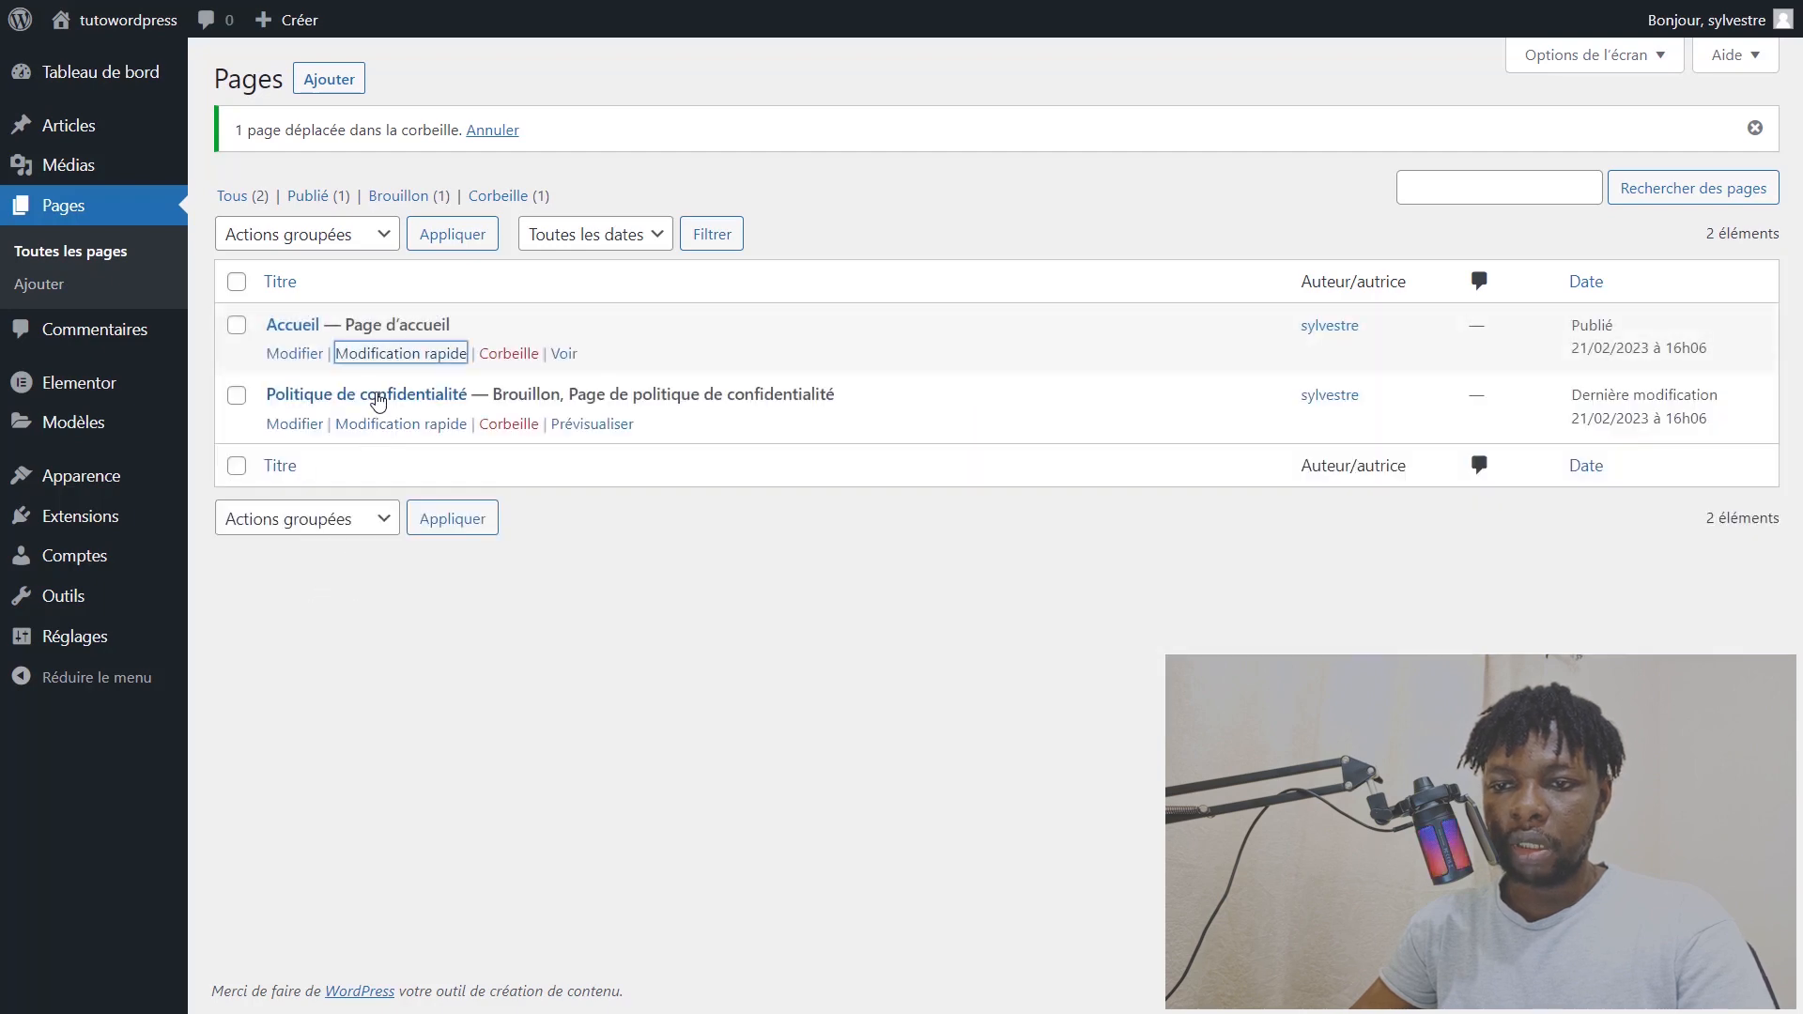
pyautogui.click(612, 569)
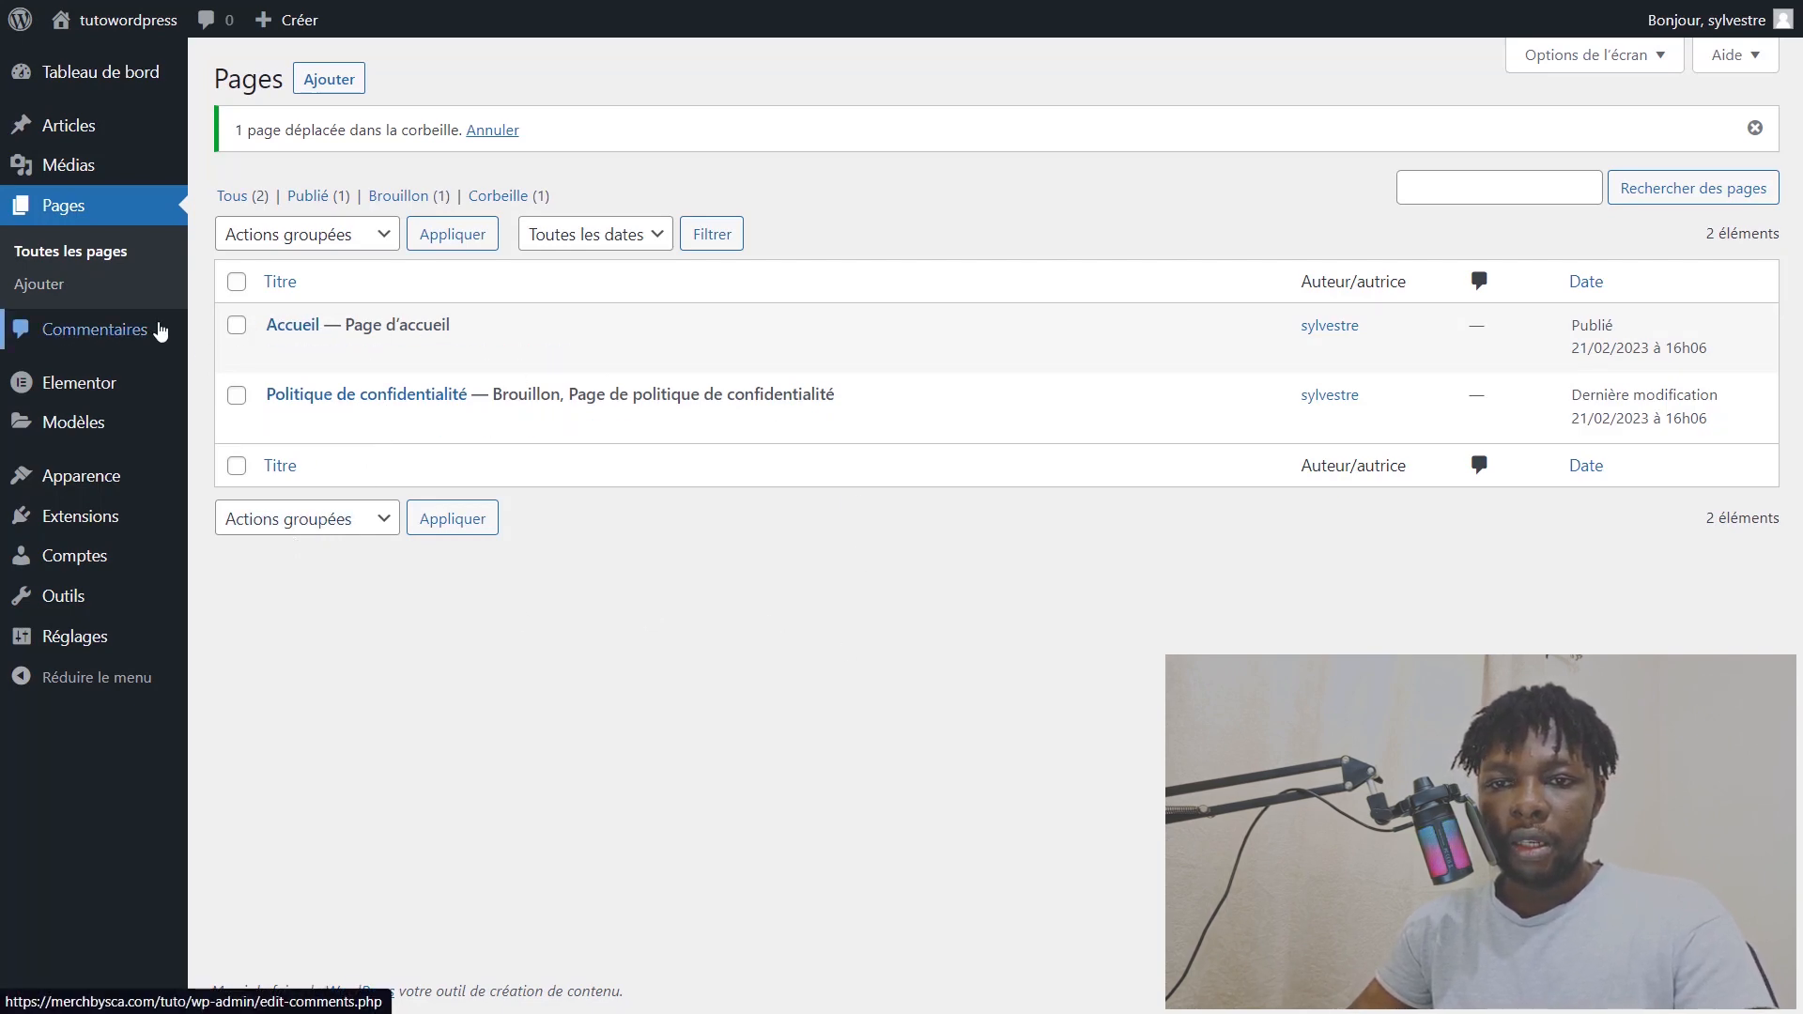
# Step: Open the Kadence Starter Templates and switch the template library from Gutenberg to Elementor
pyautogui.moveTo(141, 491)
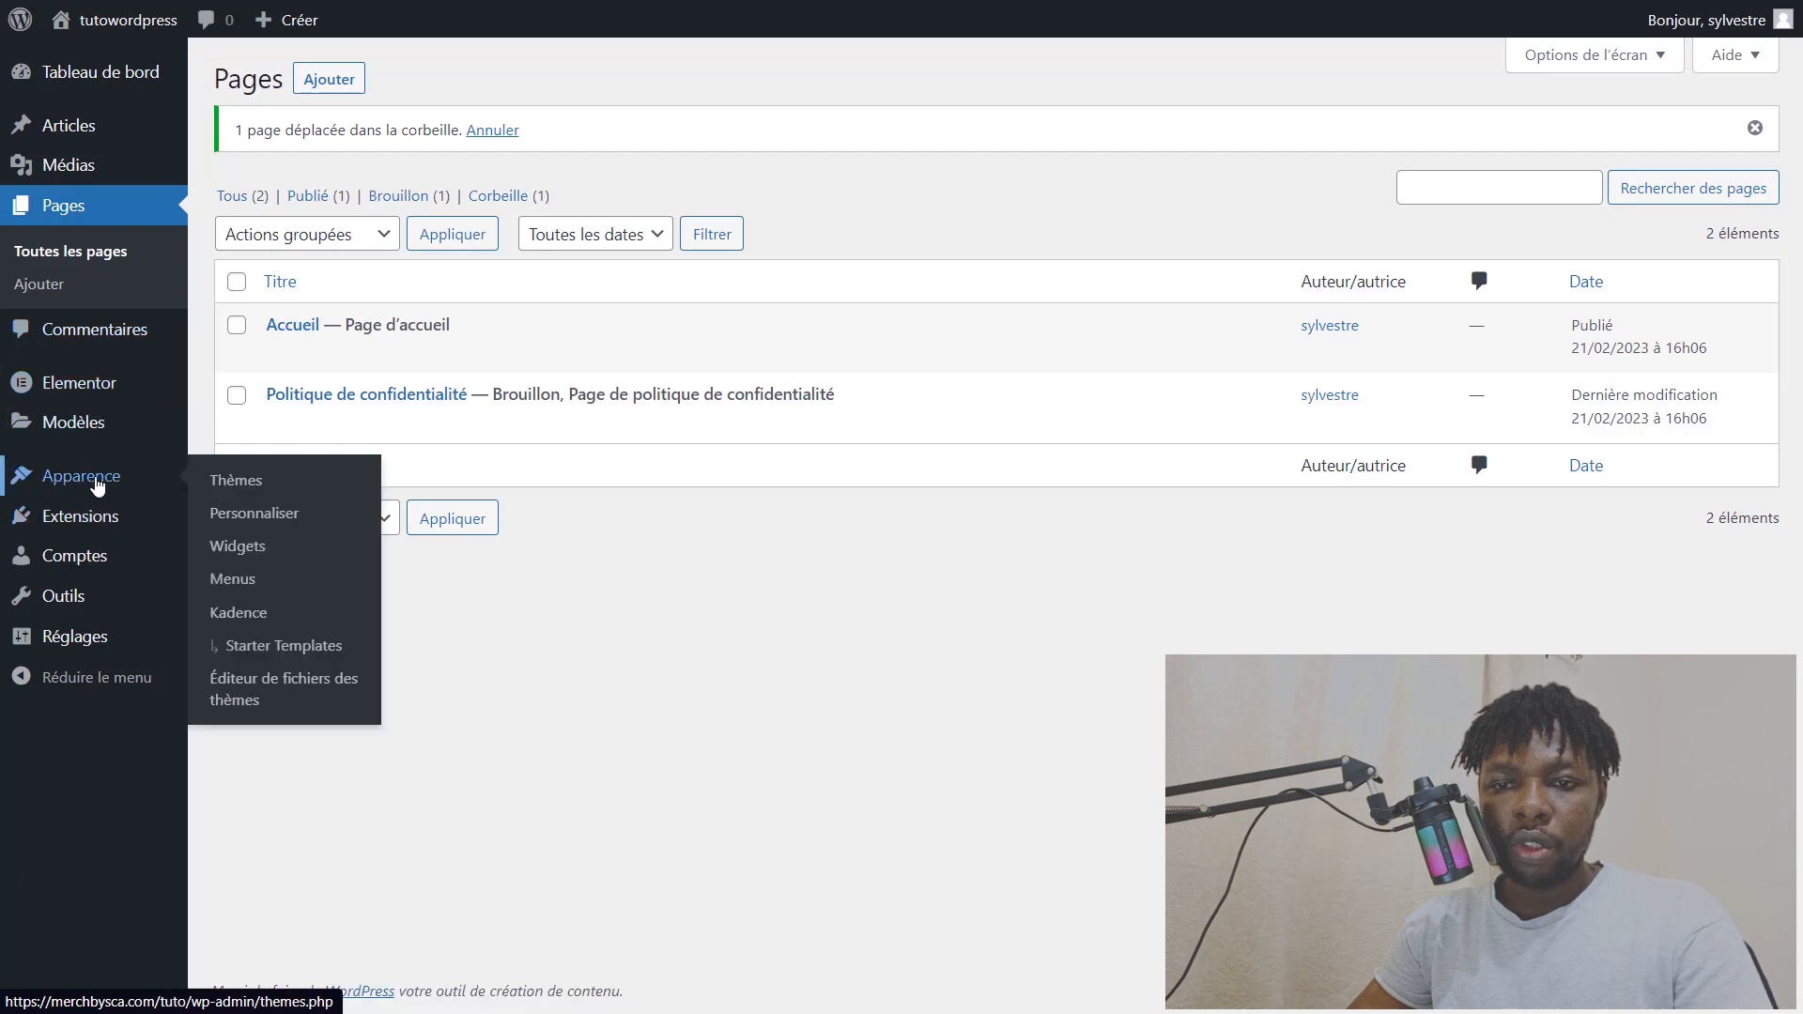
pyautogui.click(275, 647)
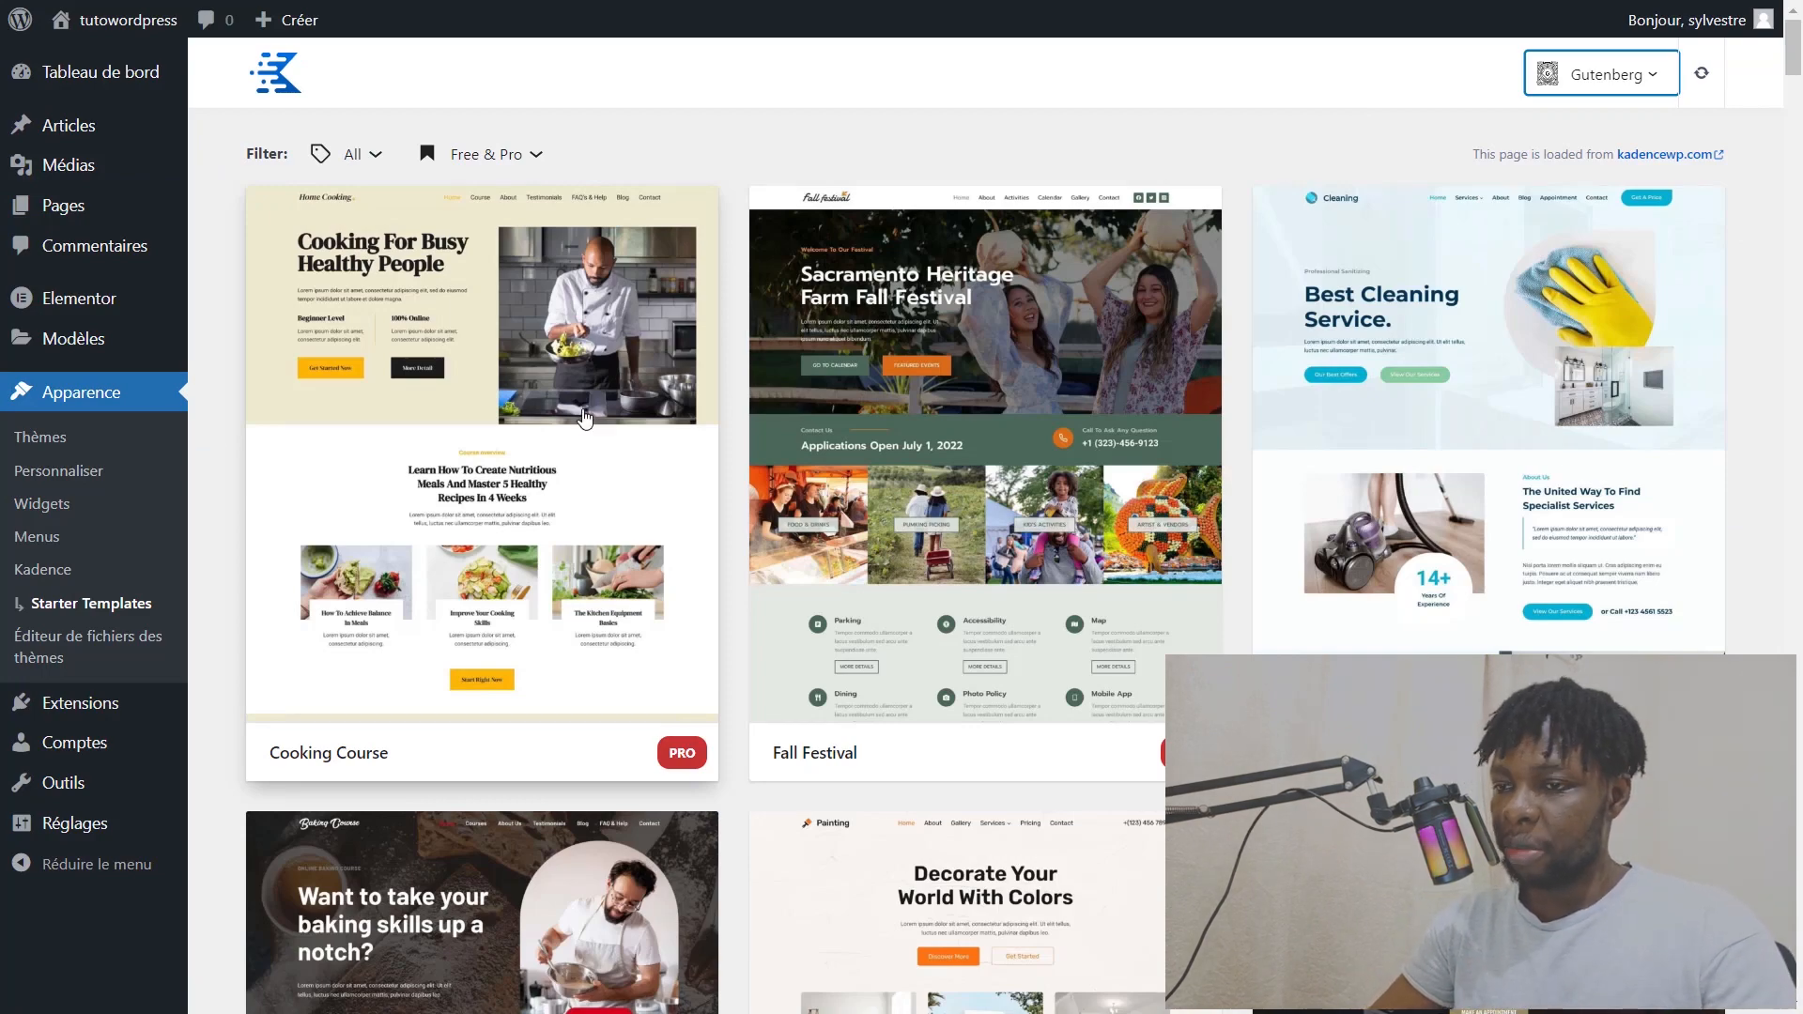
pyautogui.scroll(-20, 591, 461)
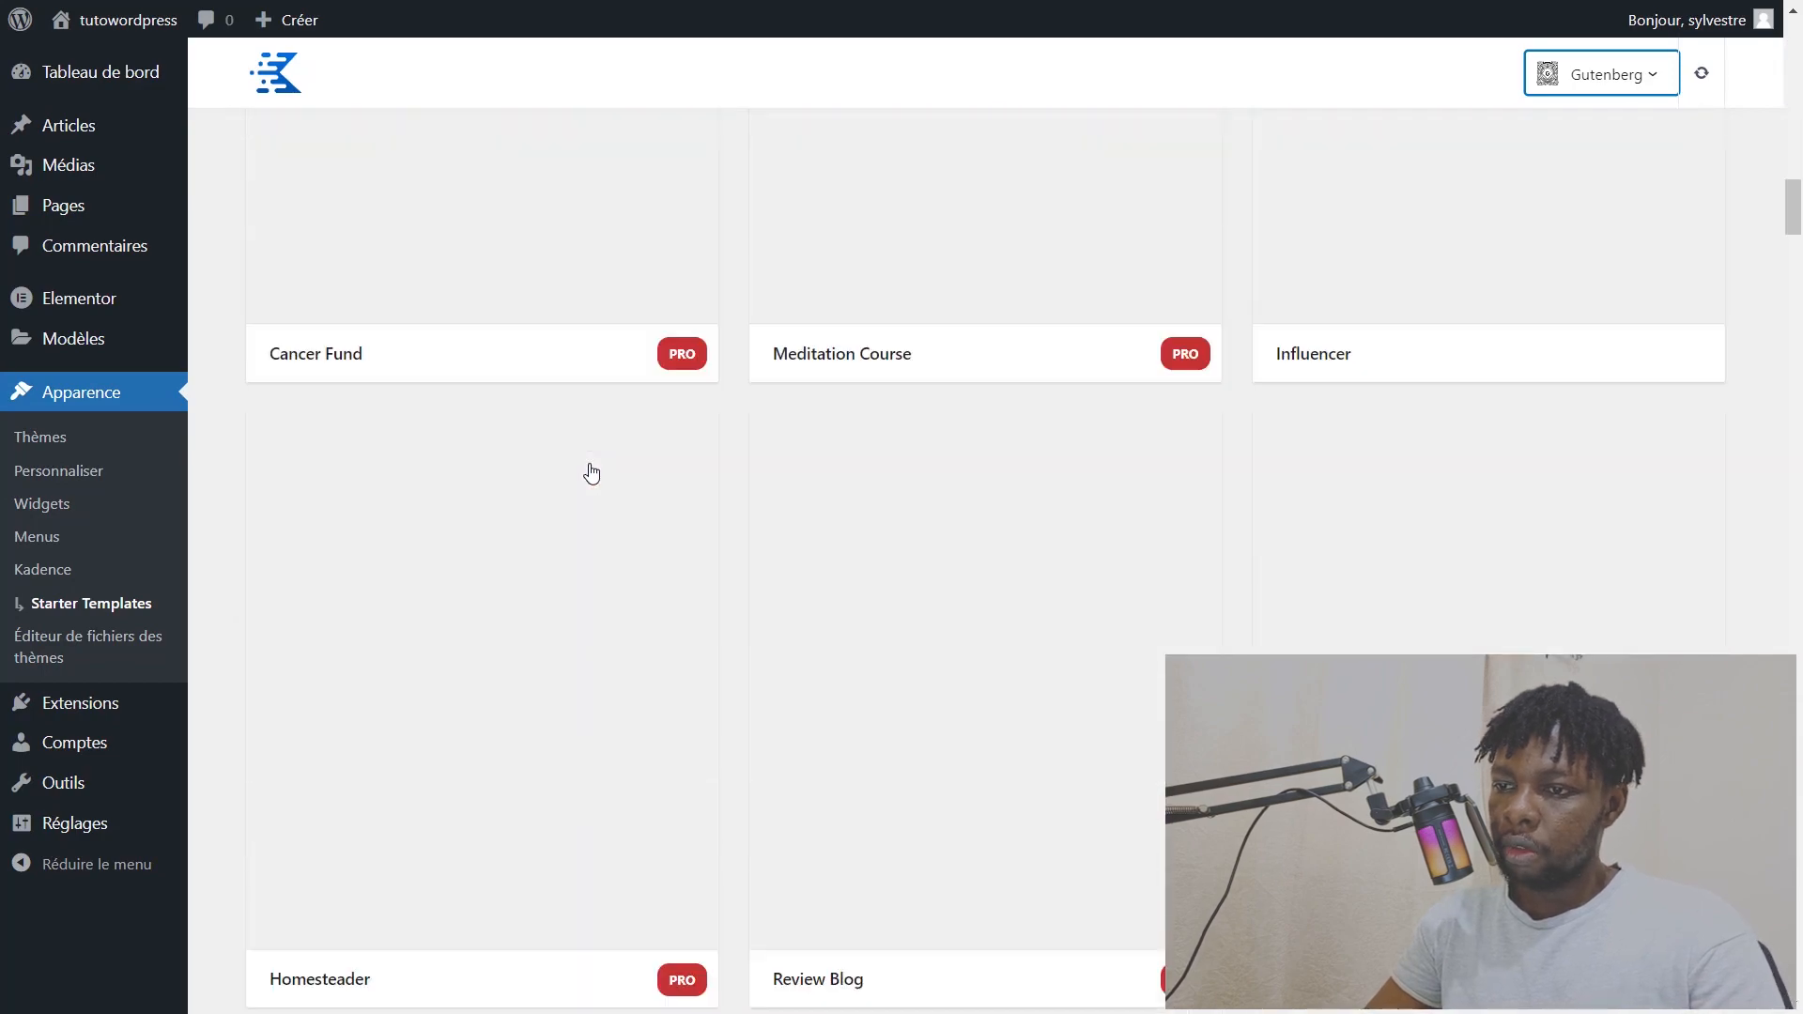
pyautogui.scroll(-3, 596, 474)
pyautogui.scroll(-15, 594, 474)
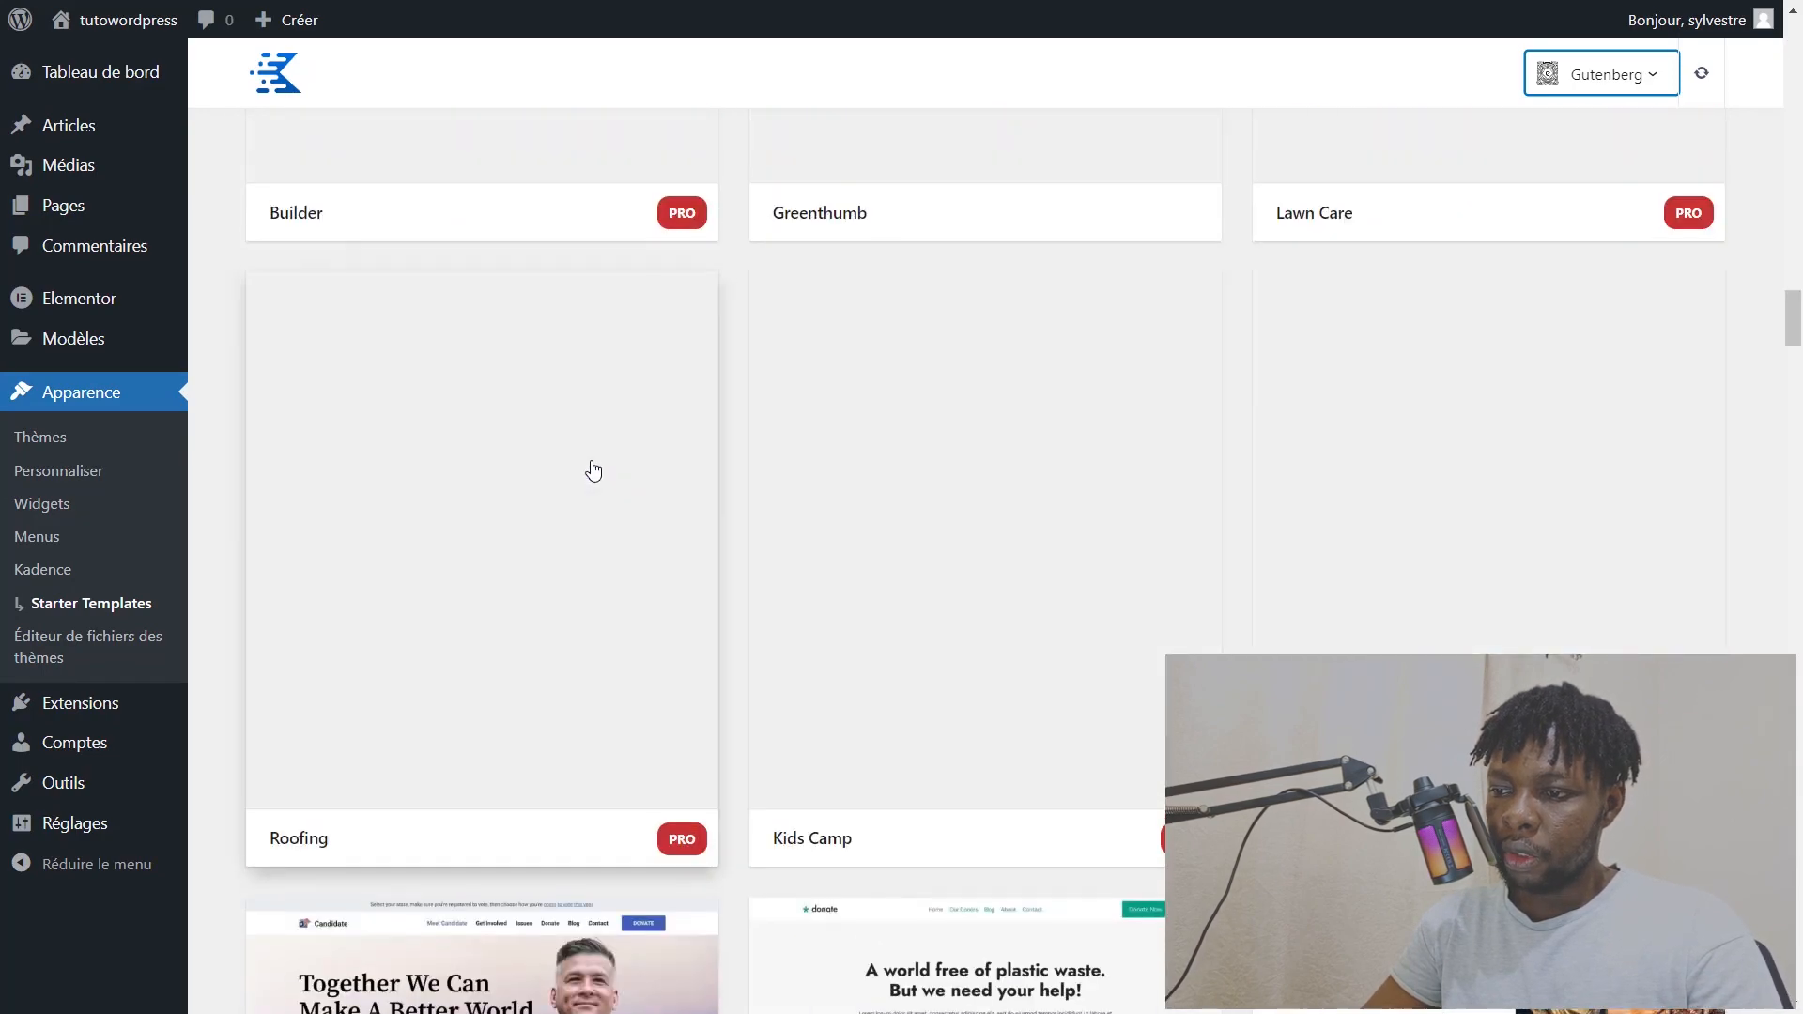
pyautogui.scroll(-10, 593, 473)
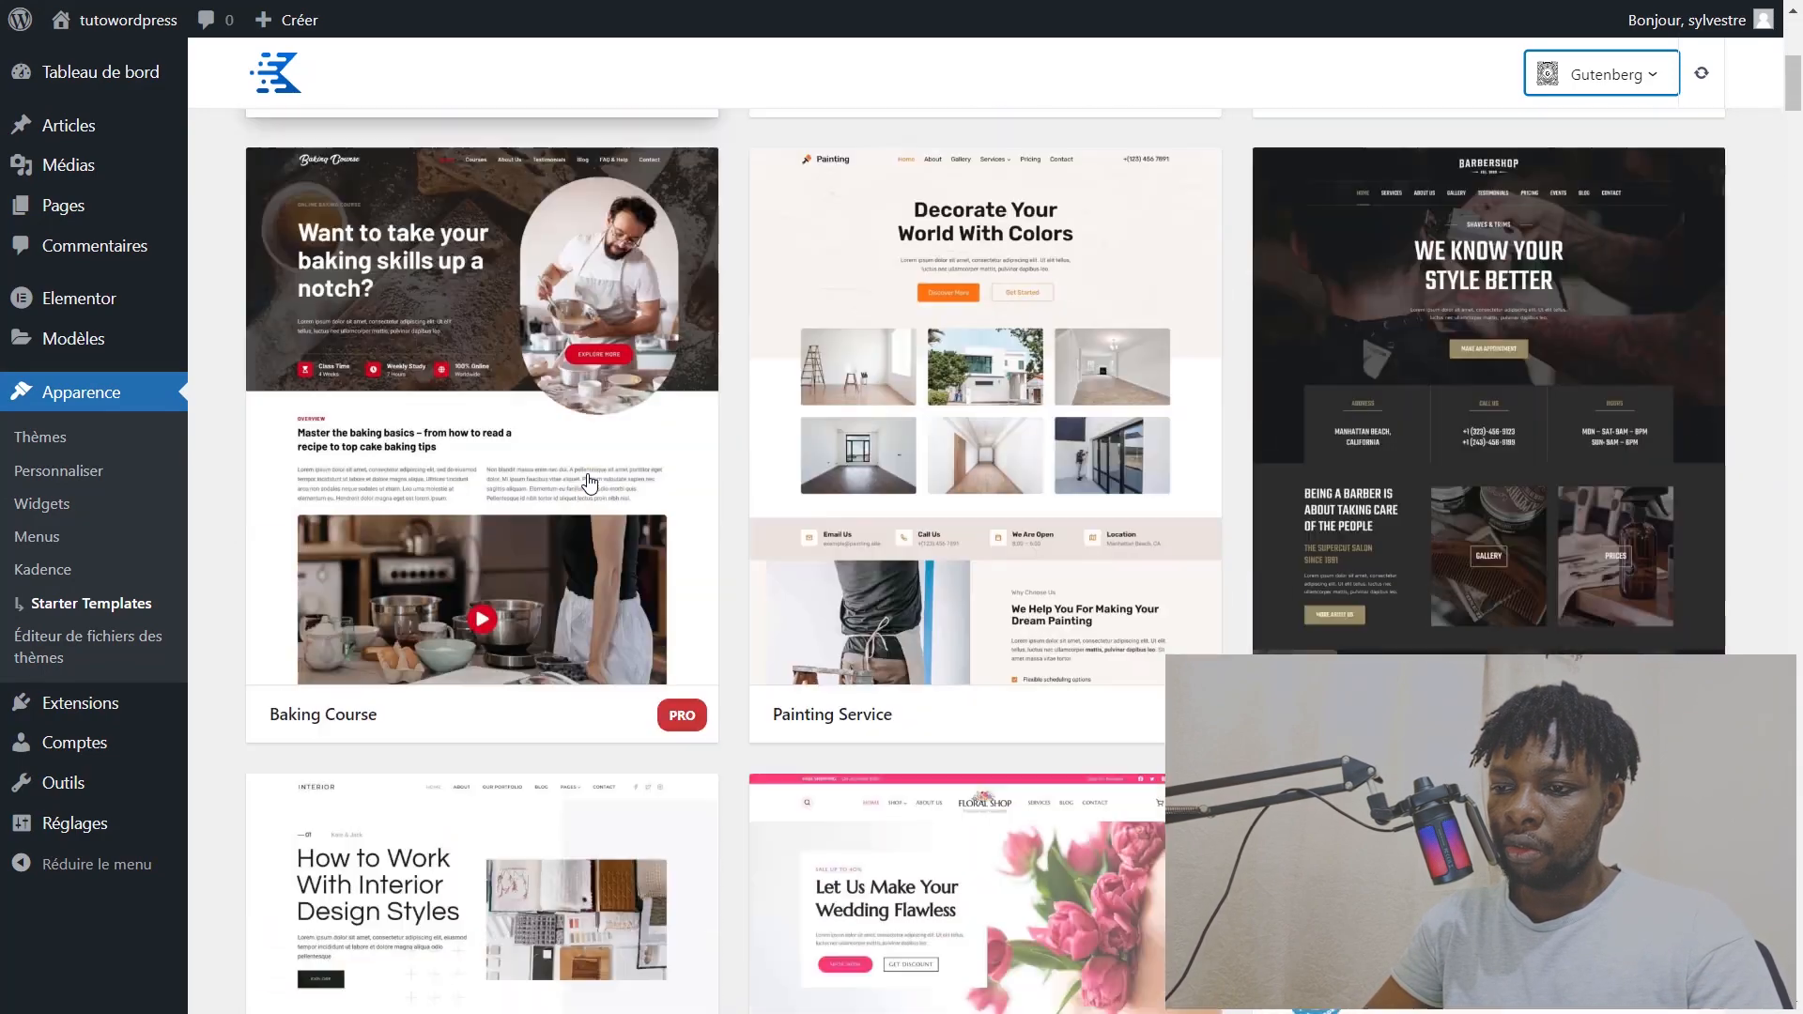
pyautogui.scroll(10, 592, 472)
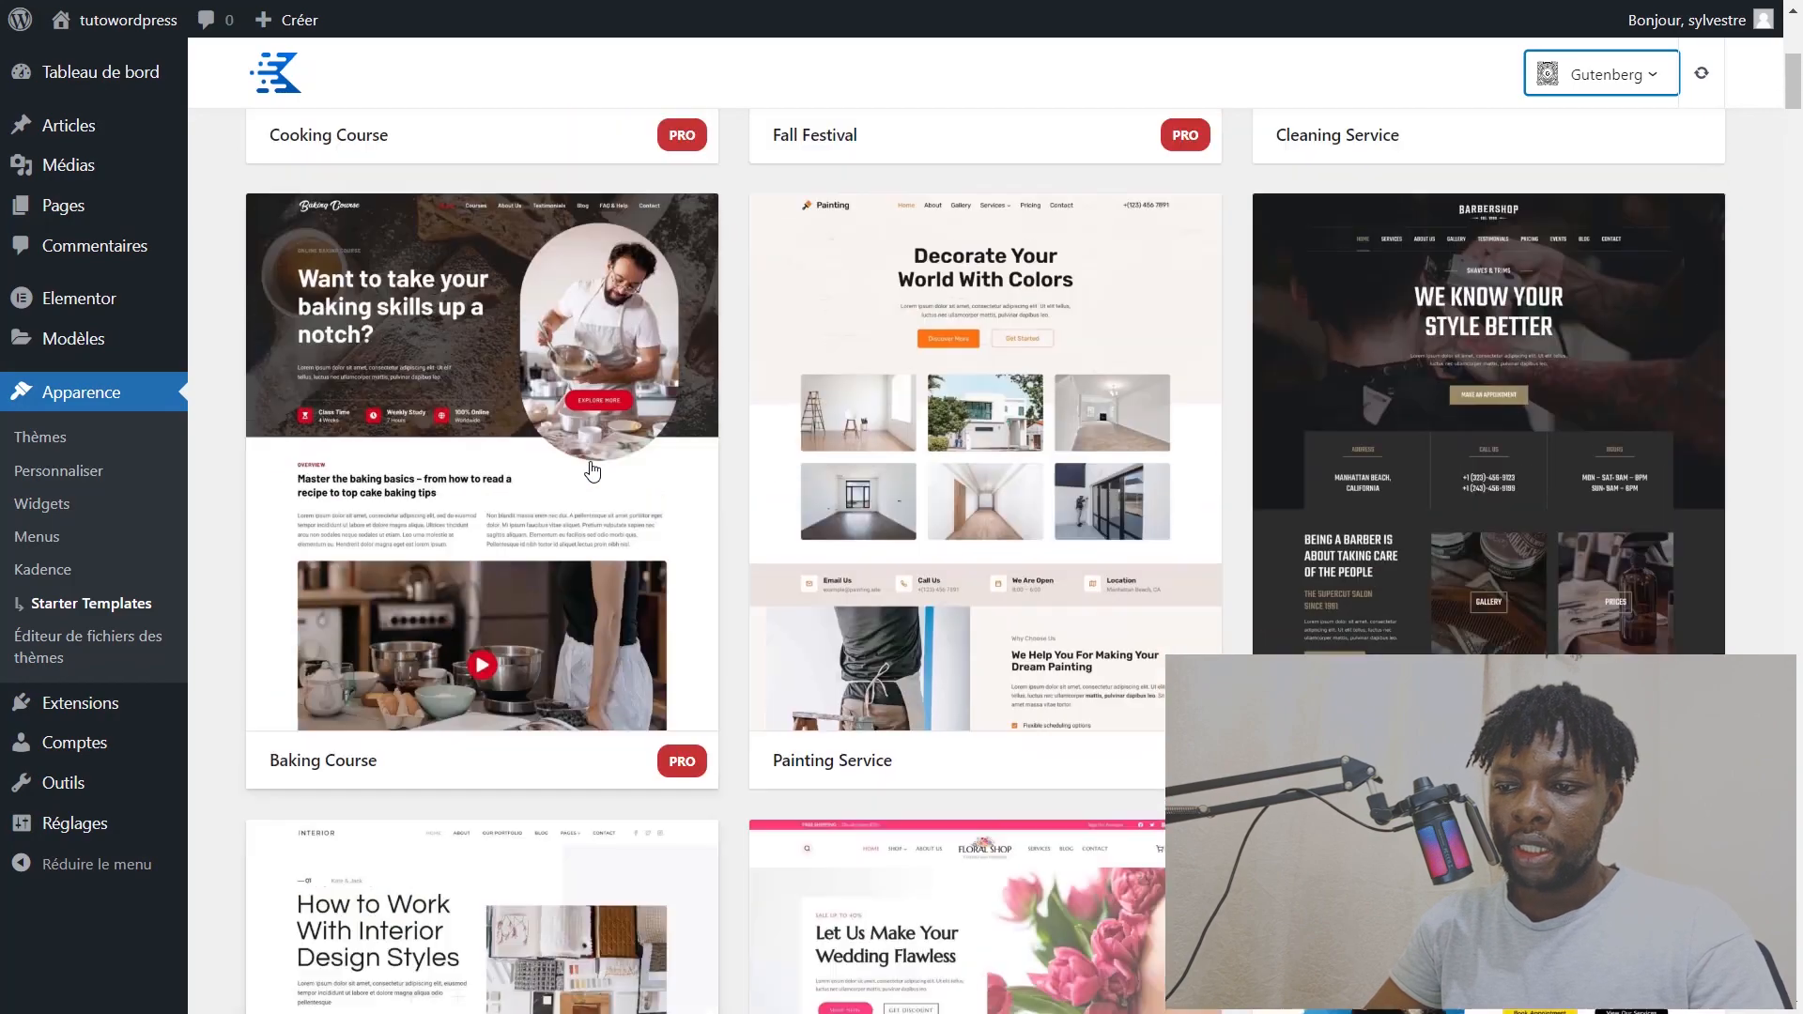
pyautogui.scroll(-5, 576, 471)
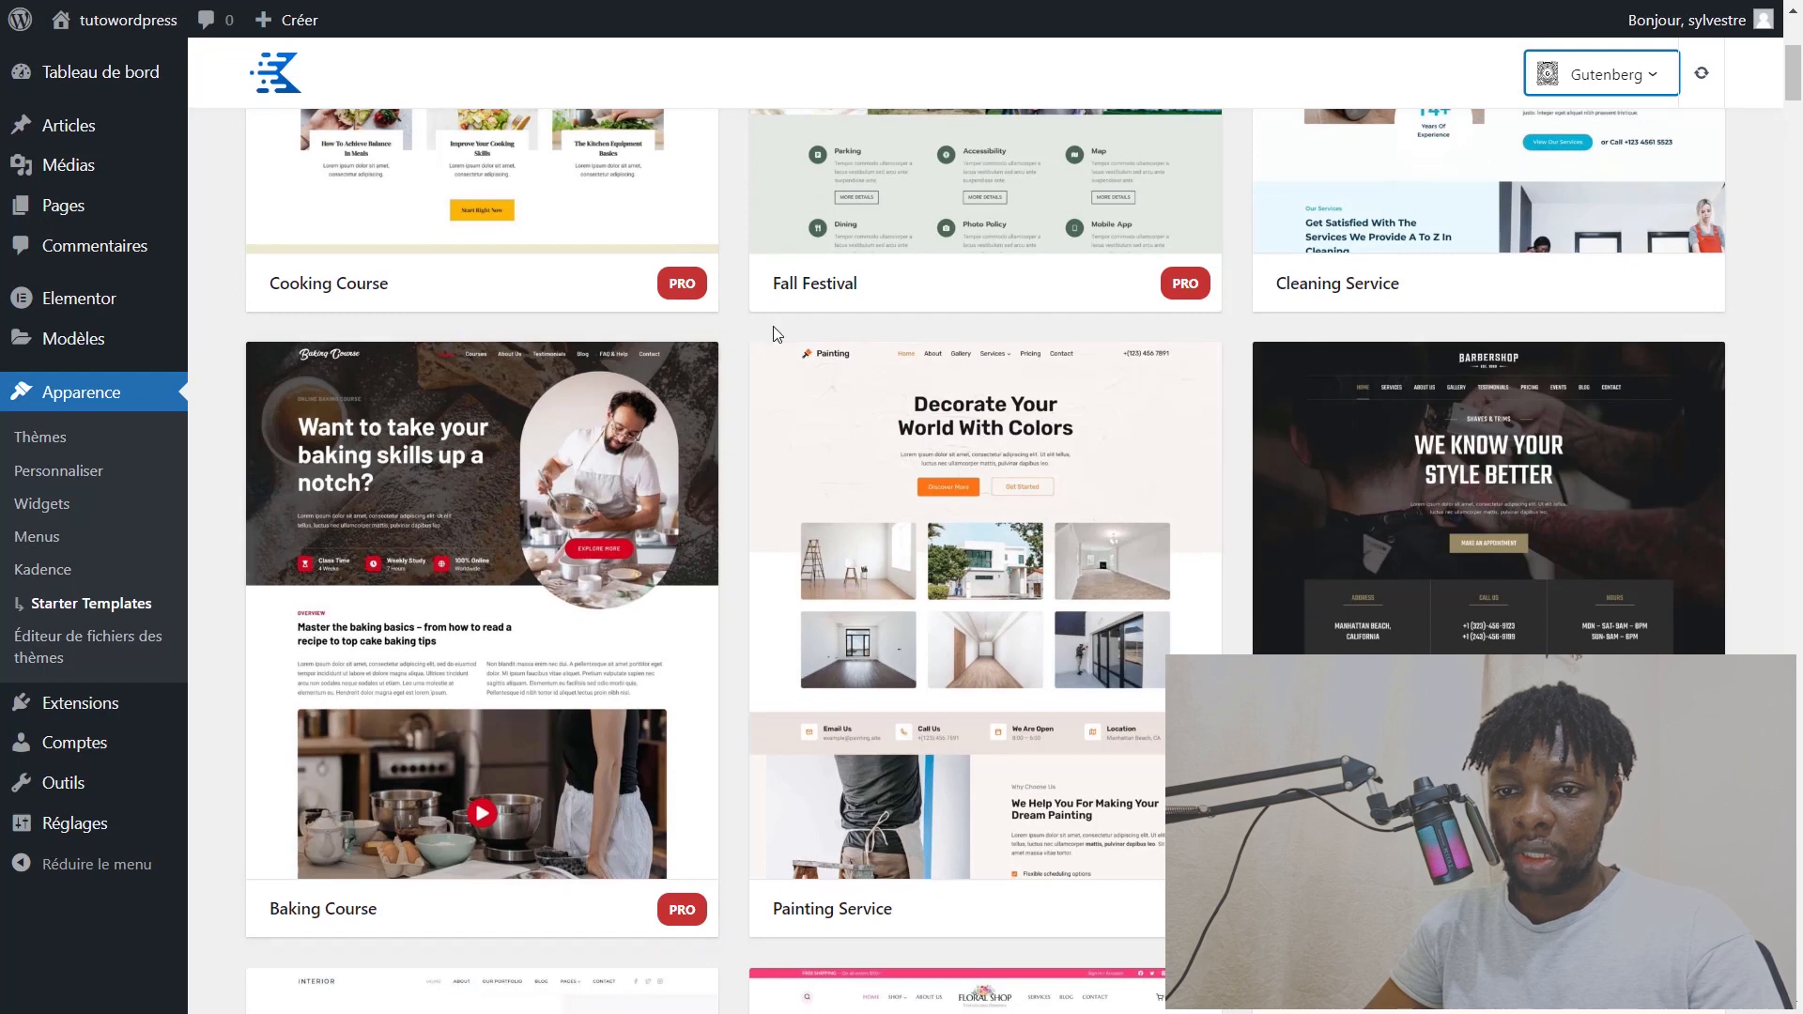
pyautogui.click(1602, 77)
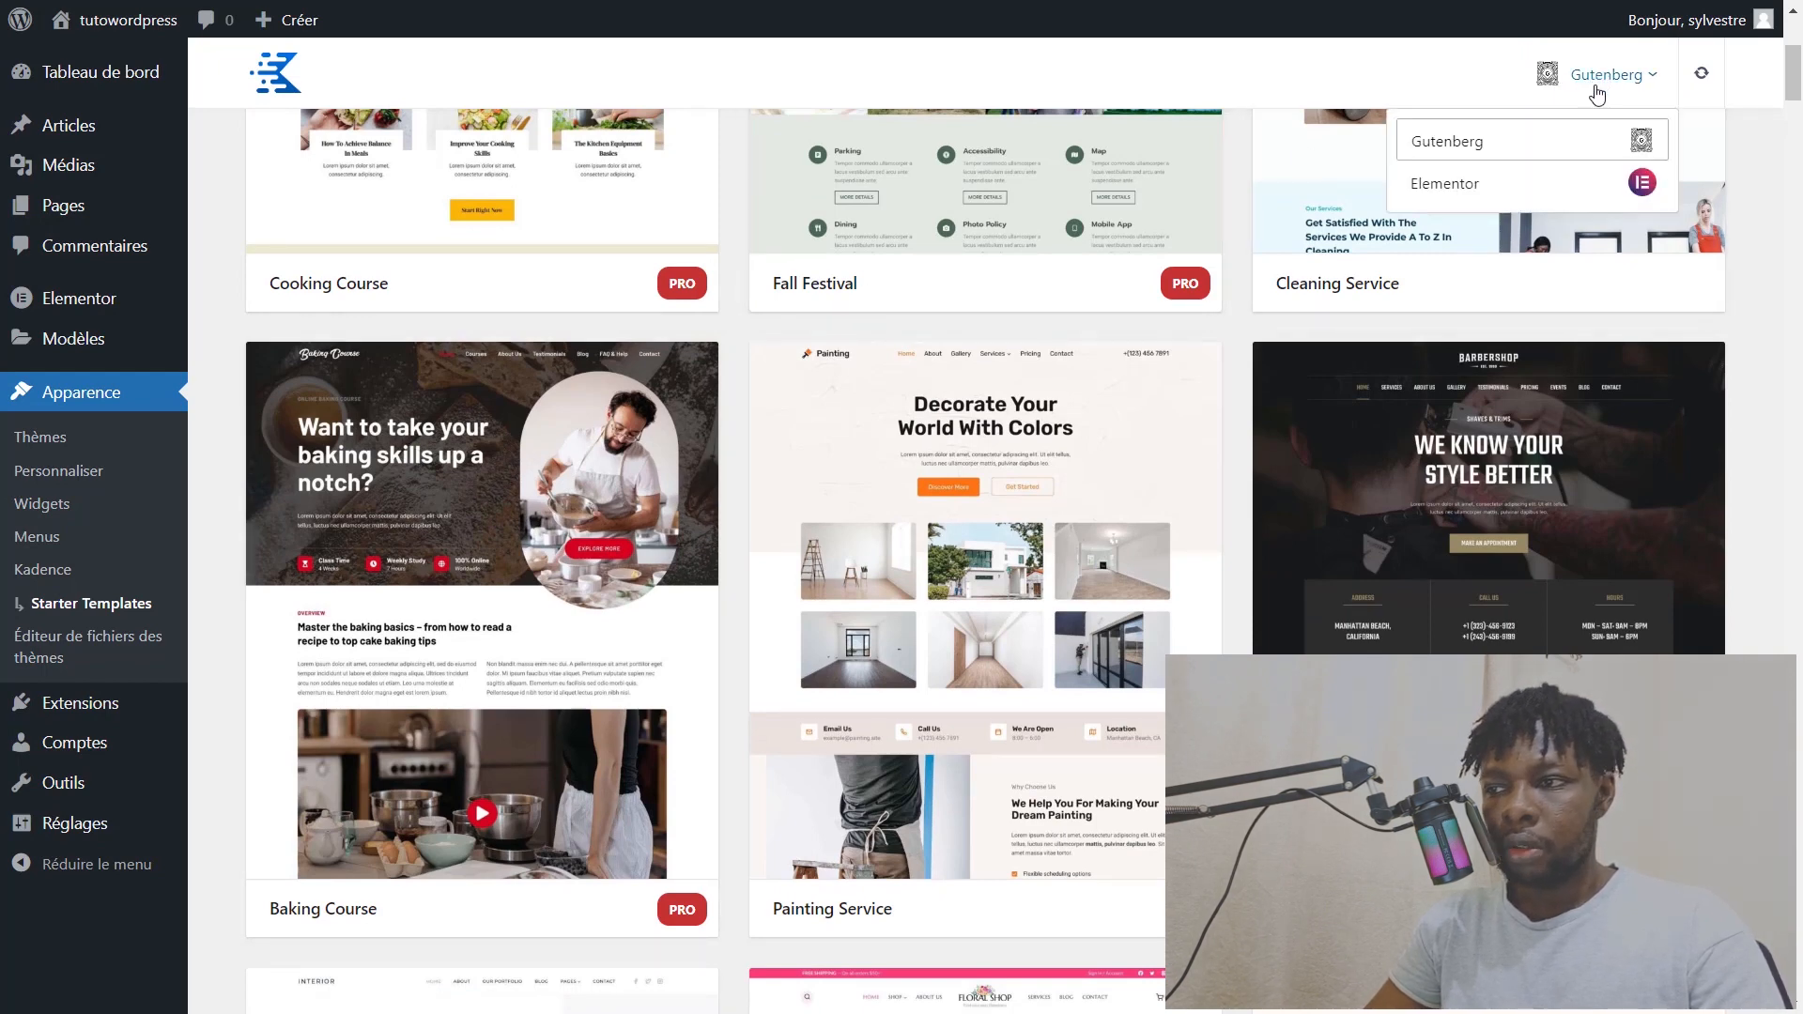
pyautogui.click(1451, 188)
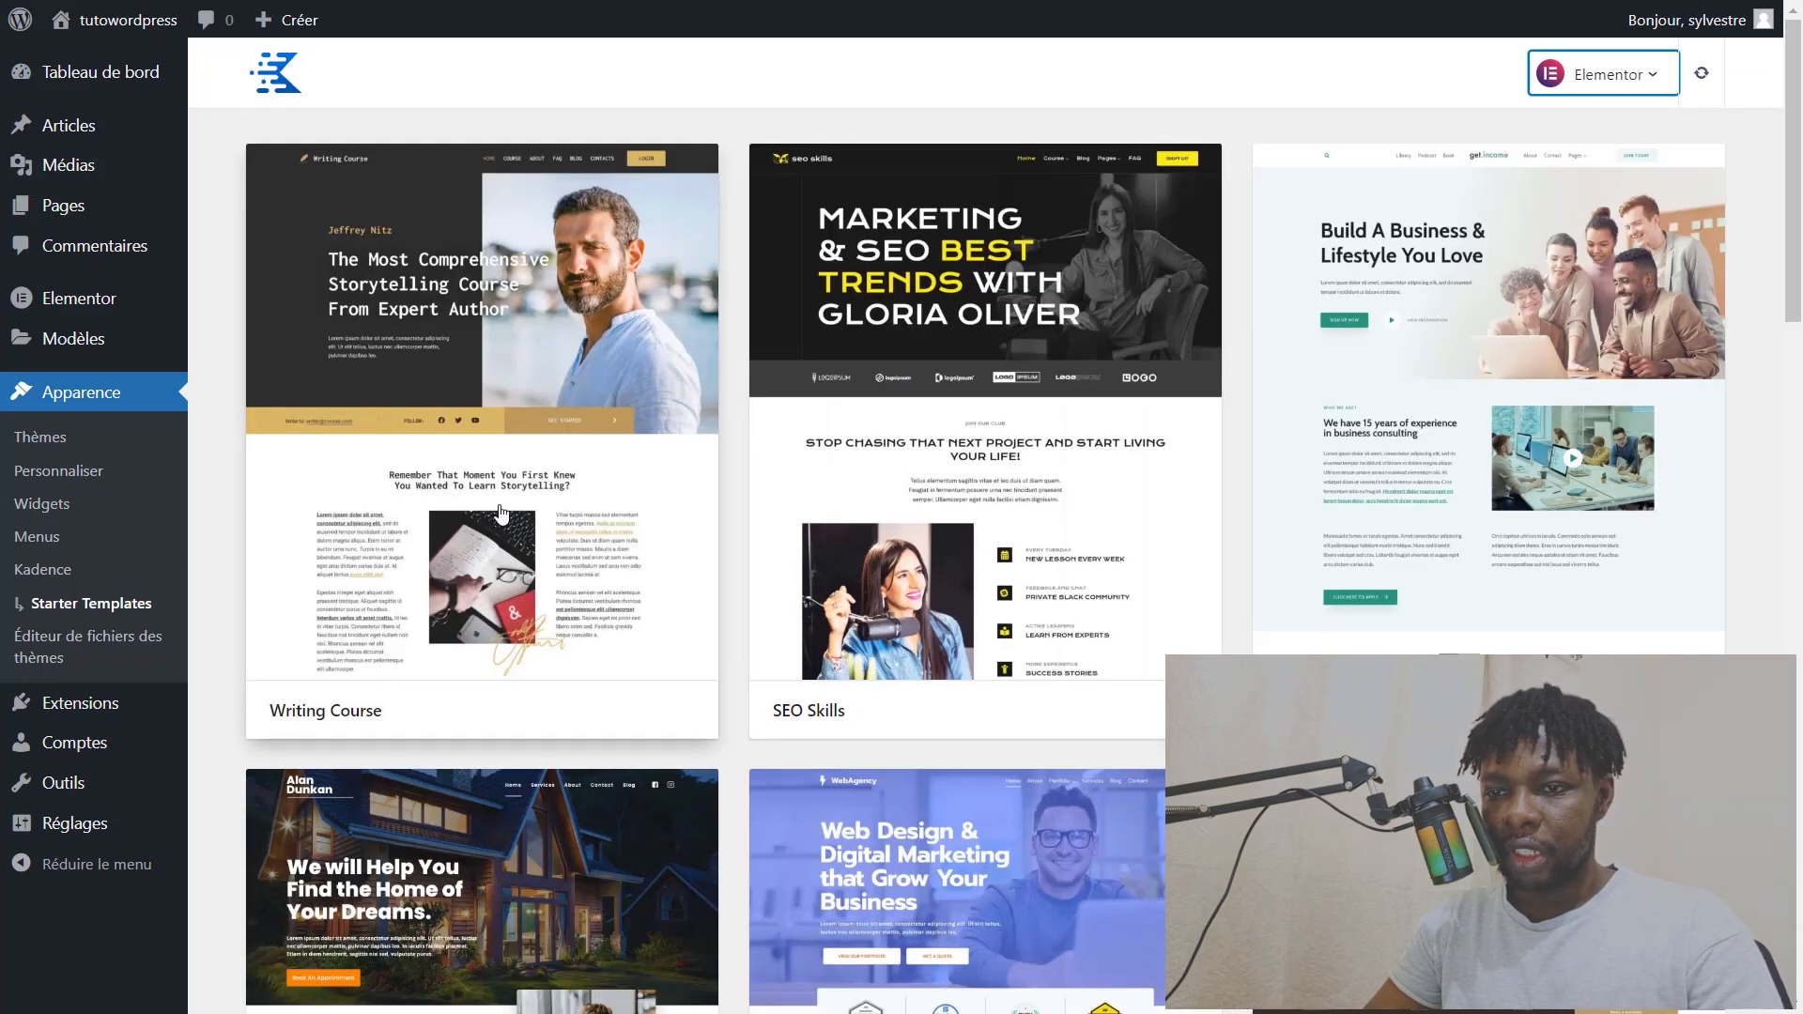
# Step: Browse the Elementor starter templates through to the end of the library, checking which designs are offered
pyautogui.scroll(-5, 1089, 429)
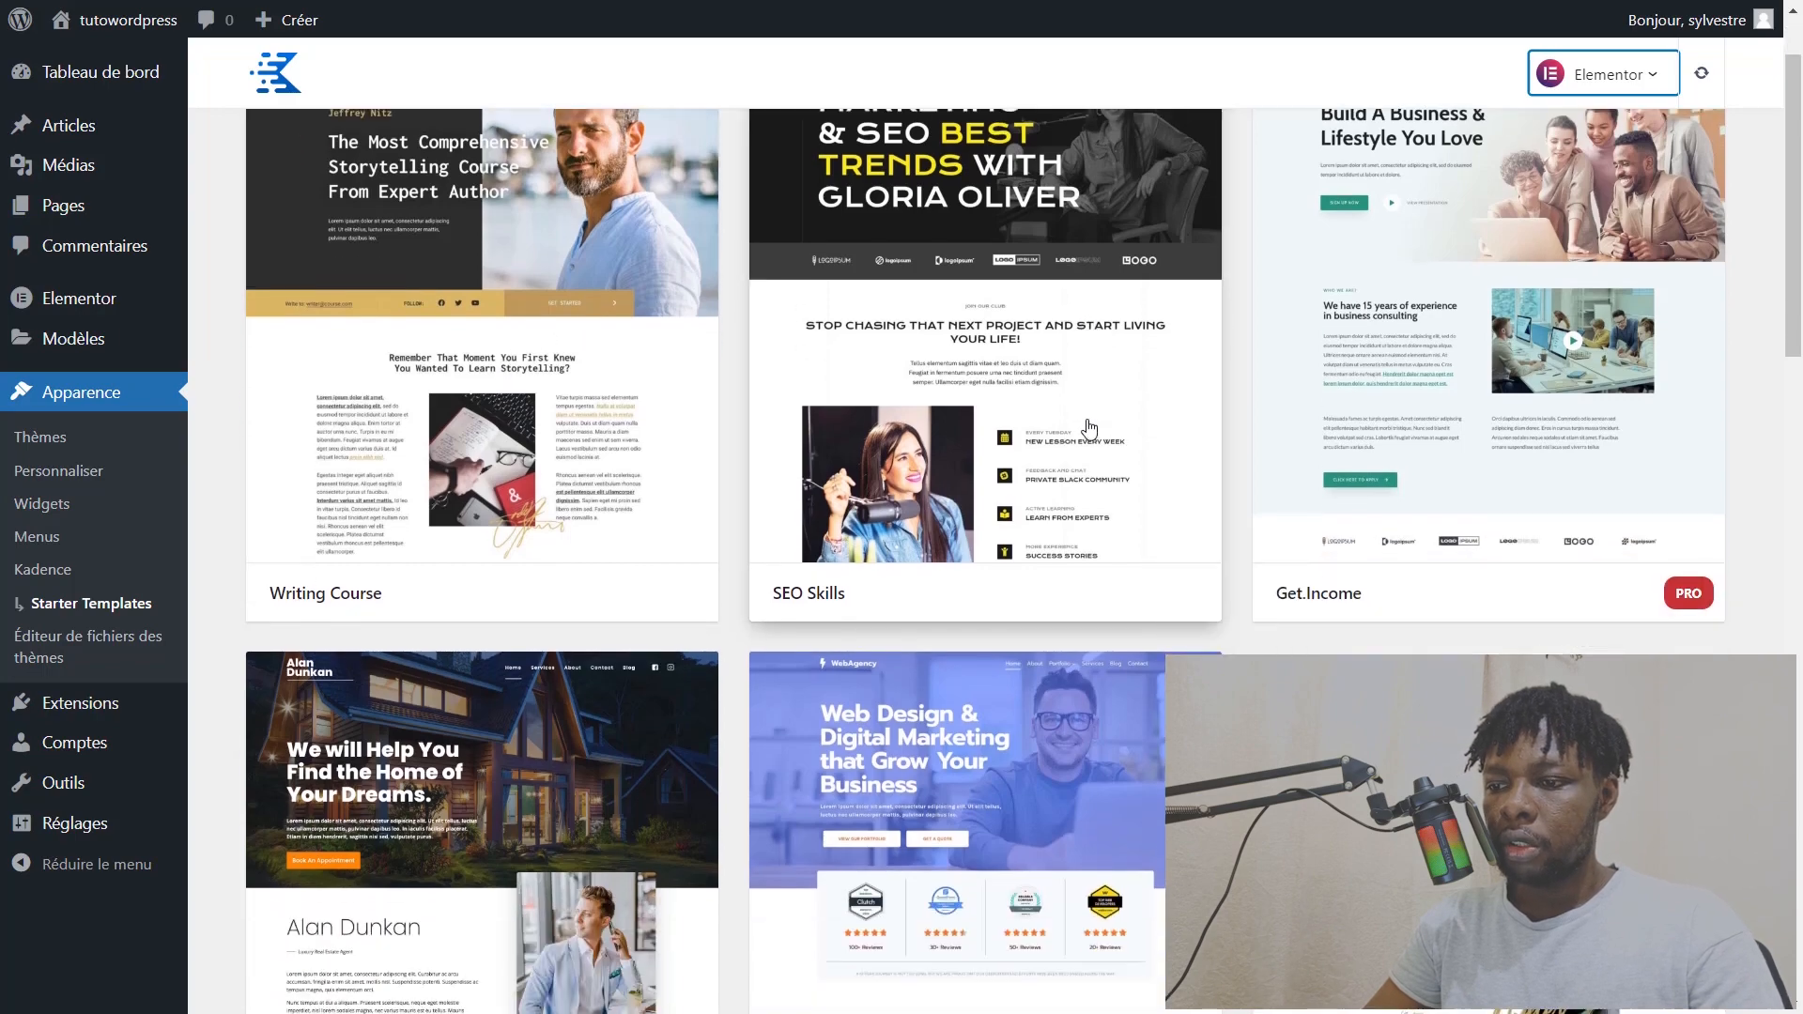
pyautogui.scroll(-1, 1089, 429)
pyautogui.scroll(5, 1196, 419)
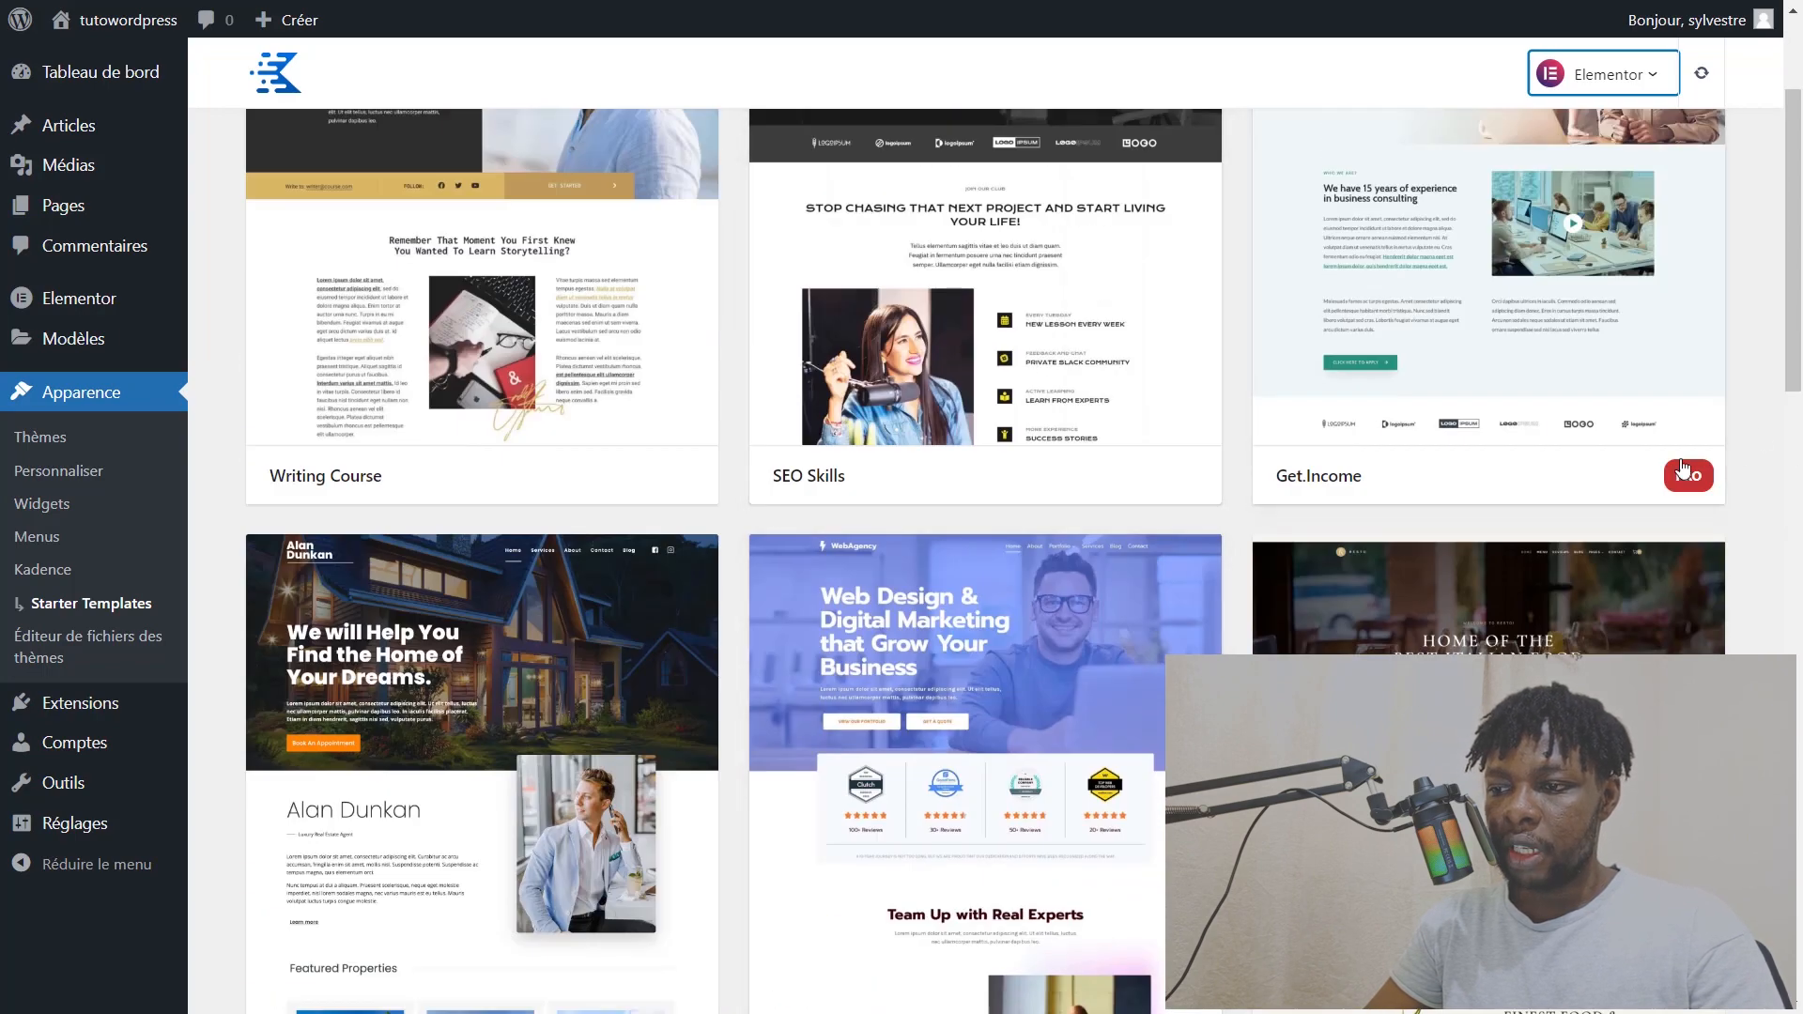
pyautogui.scroll(1, 1574, 449)
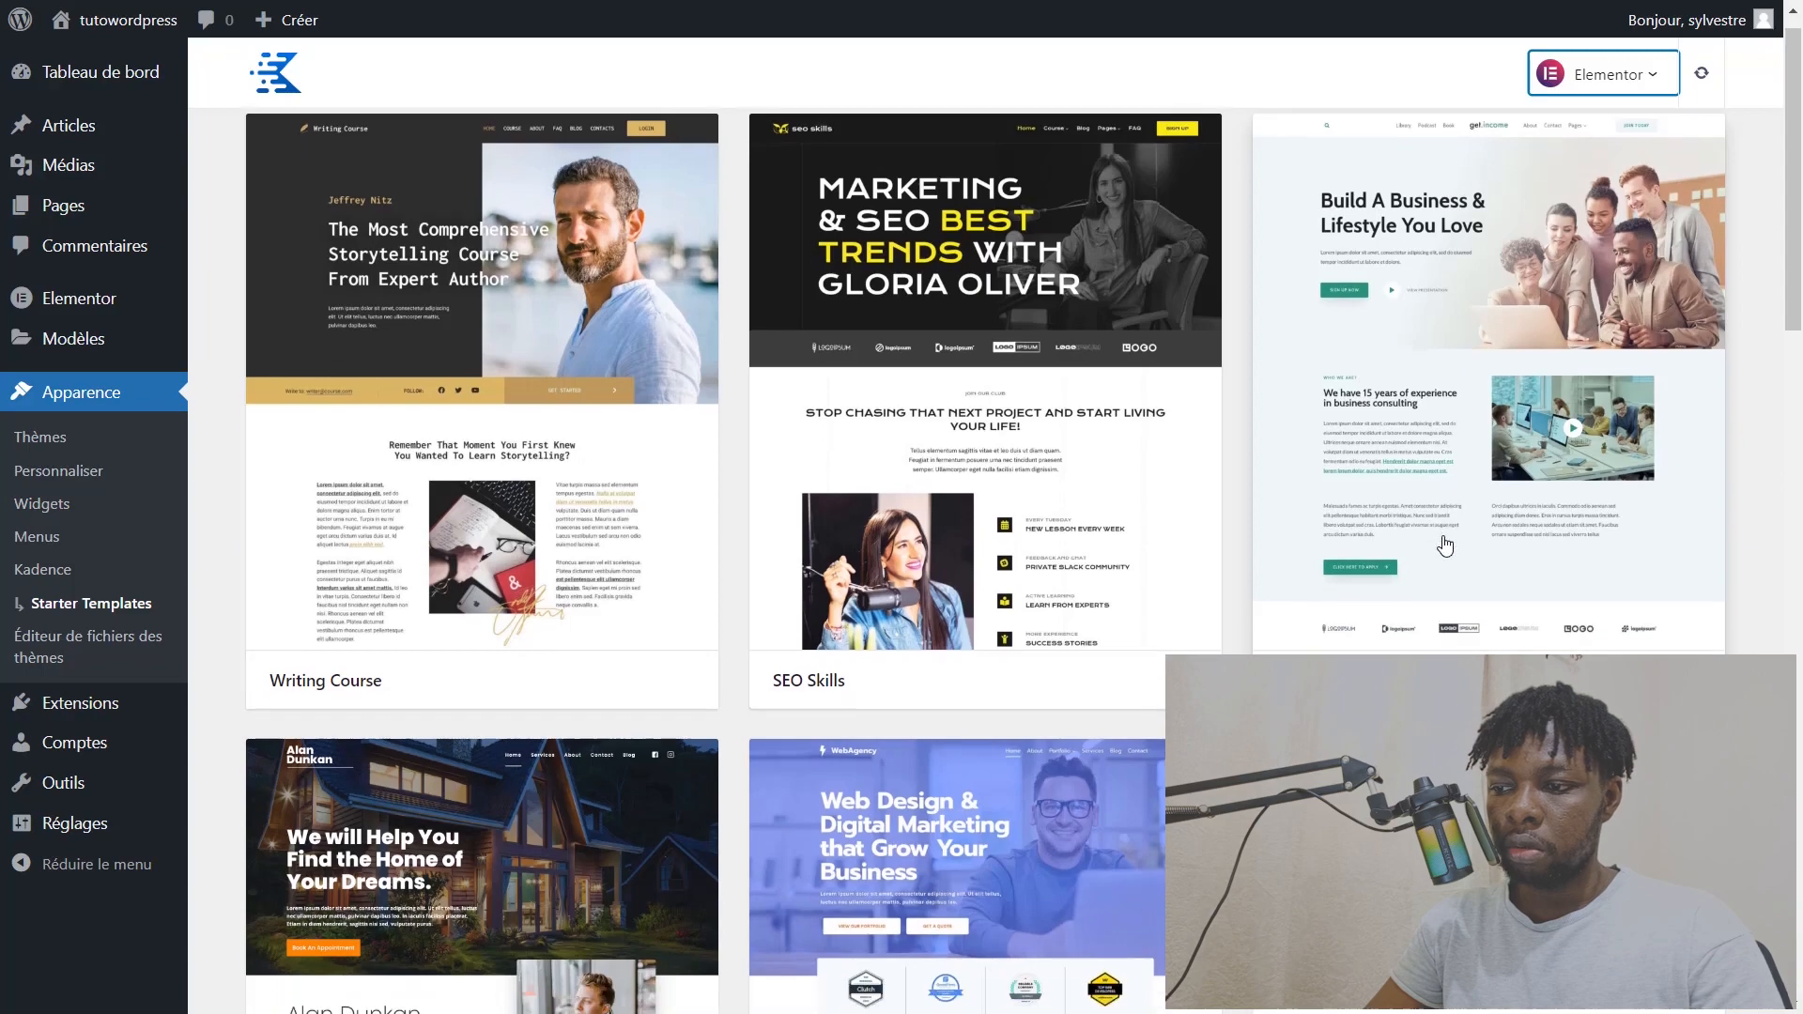
pyautogui.scroll(-4, 1463, 375)
pyautogui.scroll(-15, 1464, 376)
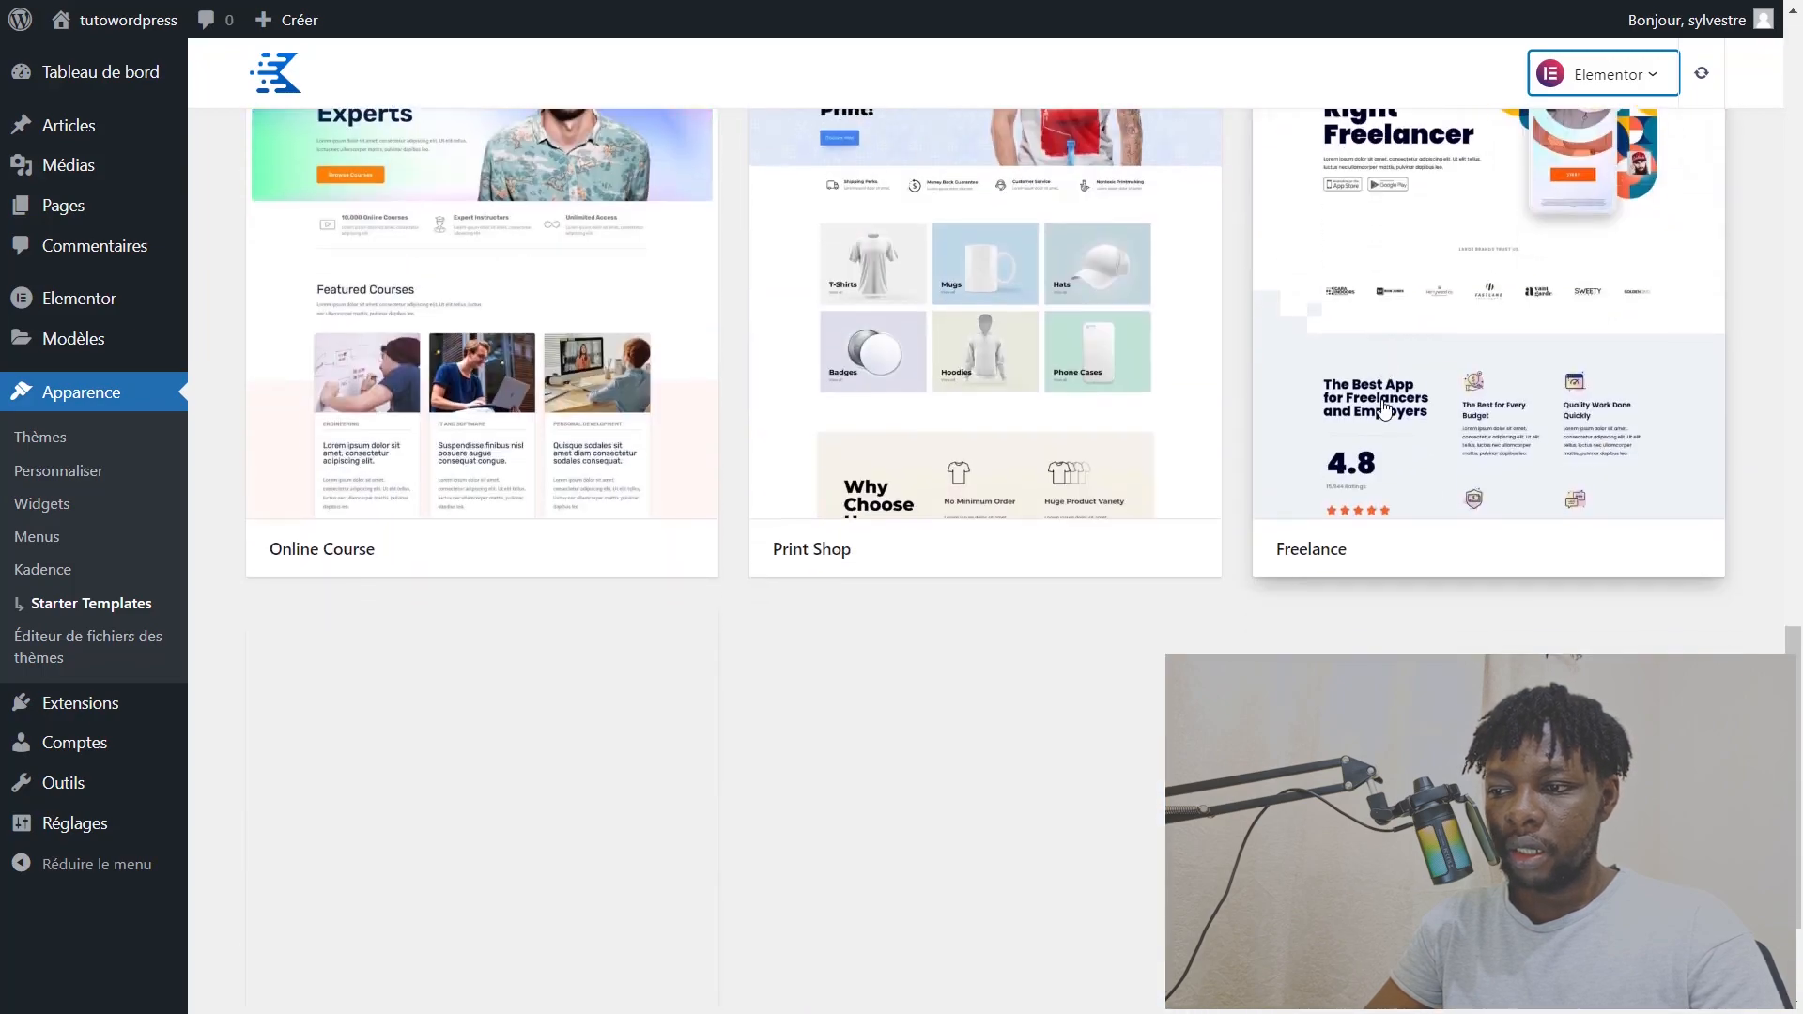
pyautogui.scroll(2, 1365, 392)
pyautogui.scroll(-3, 1292, 402)
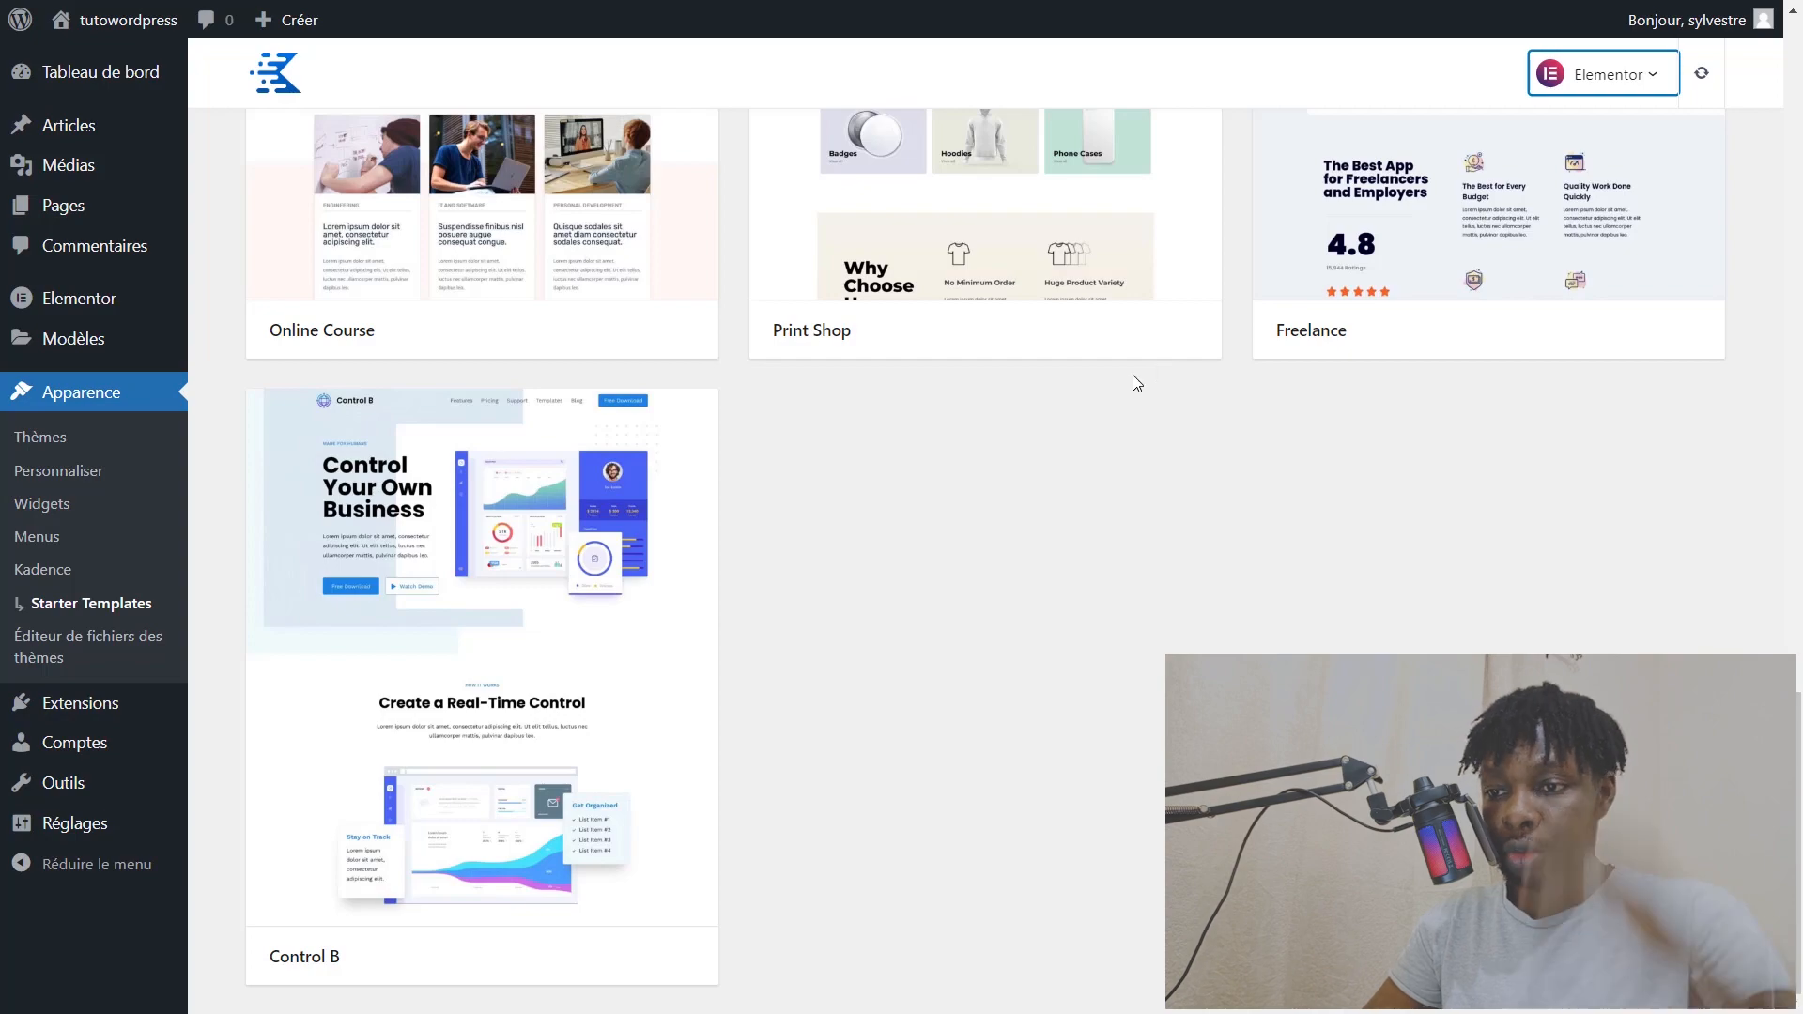
pyautogui.scroll(3, 1135, 380)
pyautogui.scroll(4, 1131, 375)
pyautogui.scroll(-3, 1131, 375)
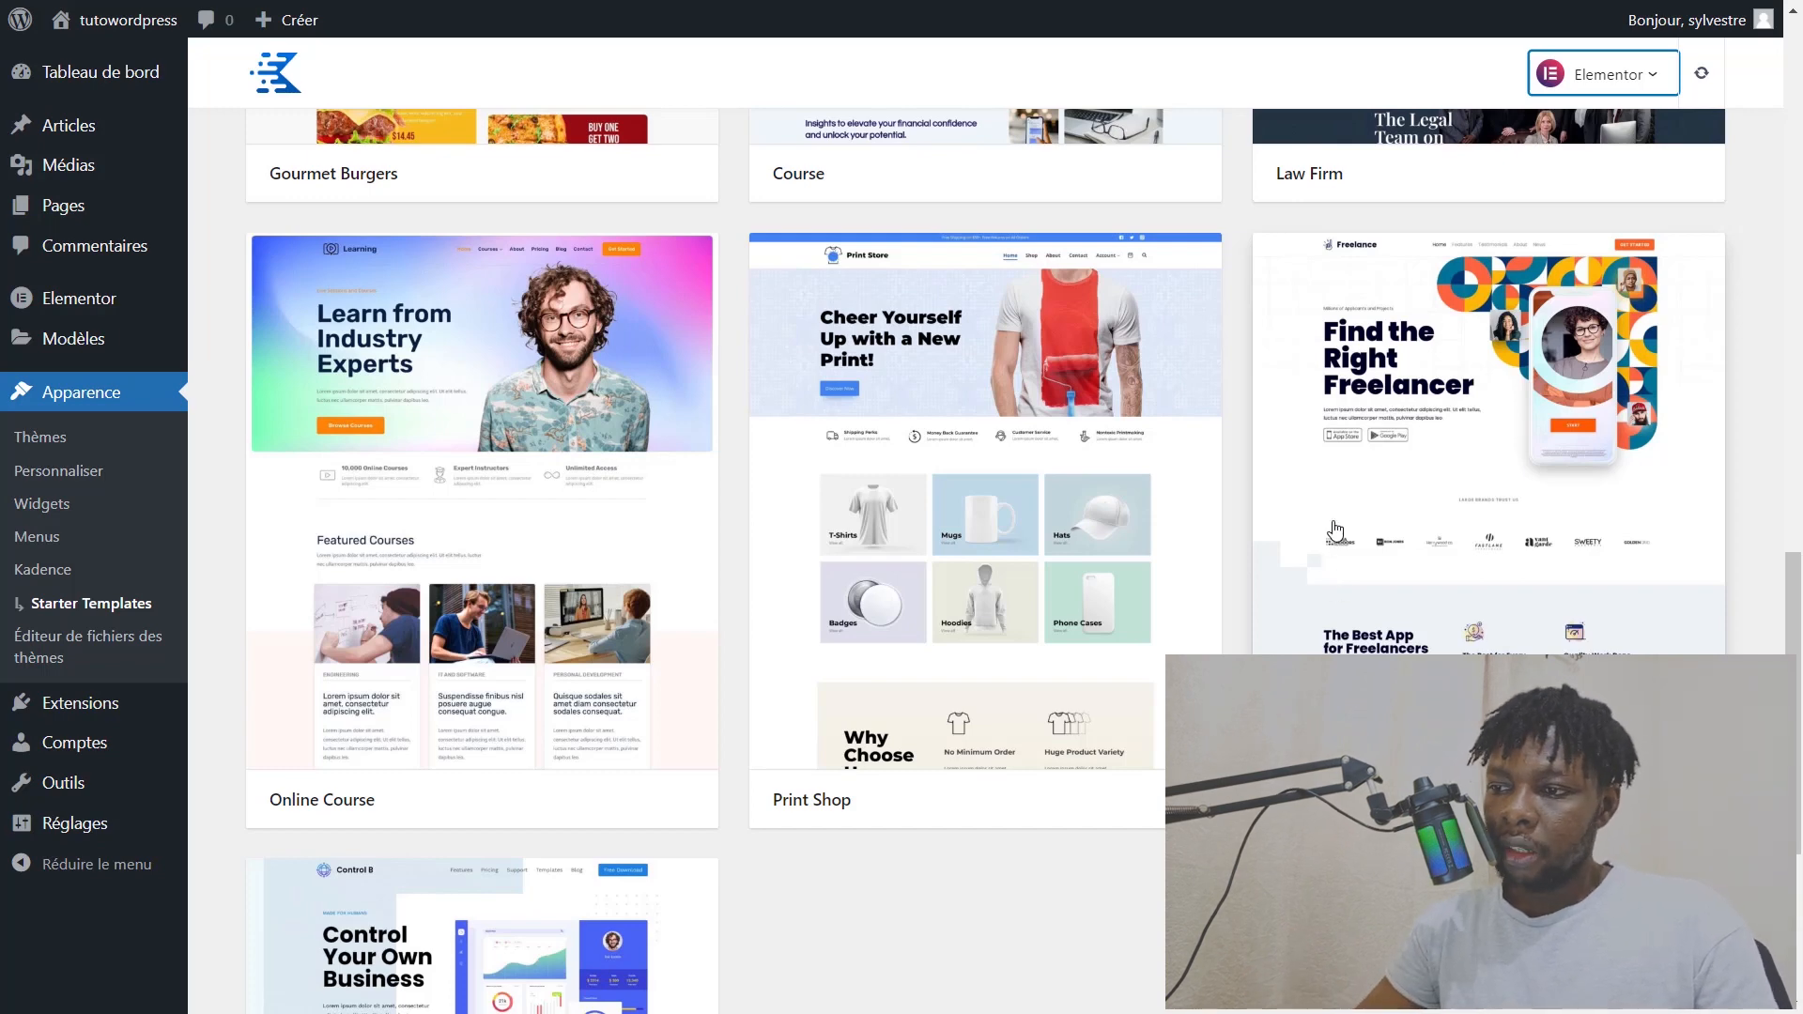
# Step: Open the preview of the "Freelance" starter template and examine the sections of its home page
pyautogui.click(1431, 367)
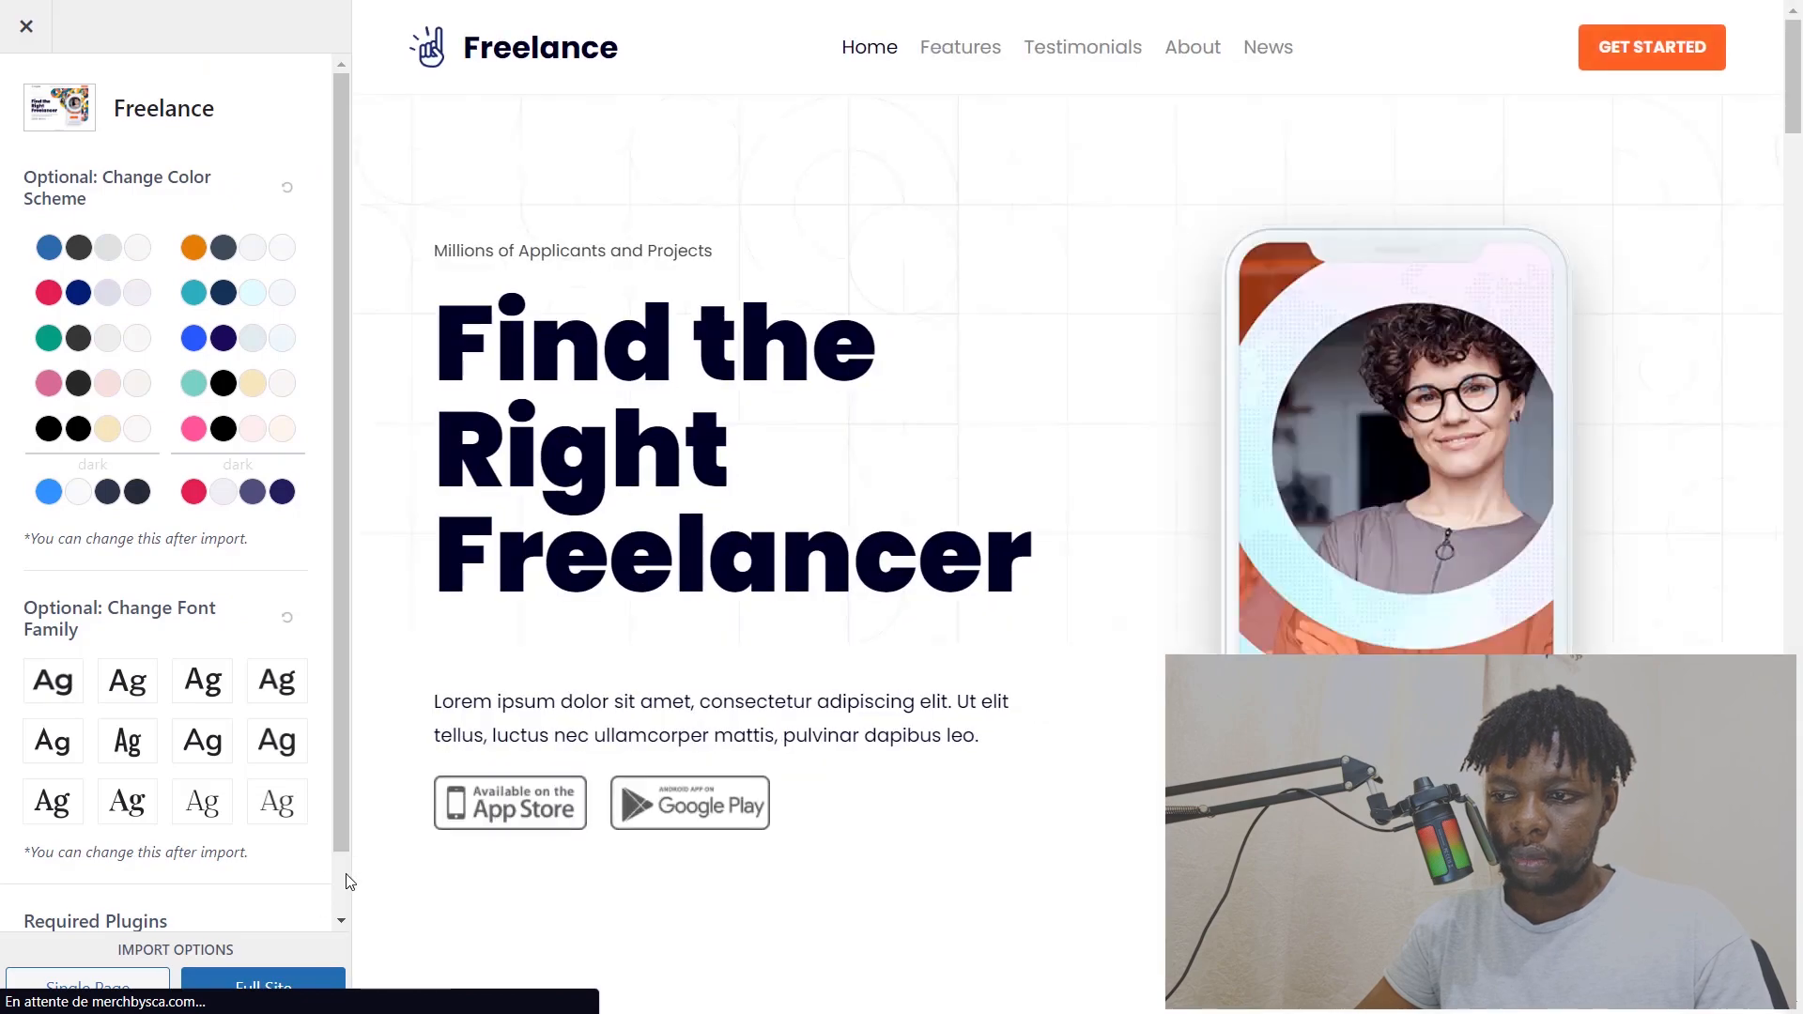
pyautogui.scroll(-1, 931, 621)
pyautogui.scroll(1, 838, 612)
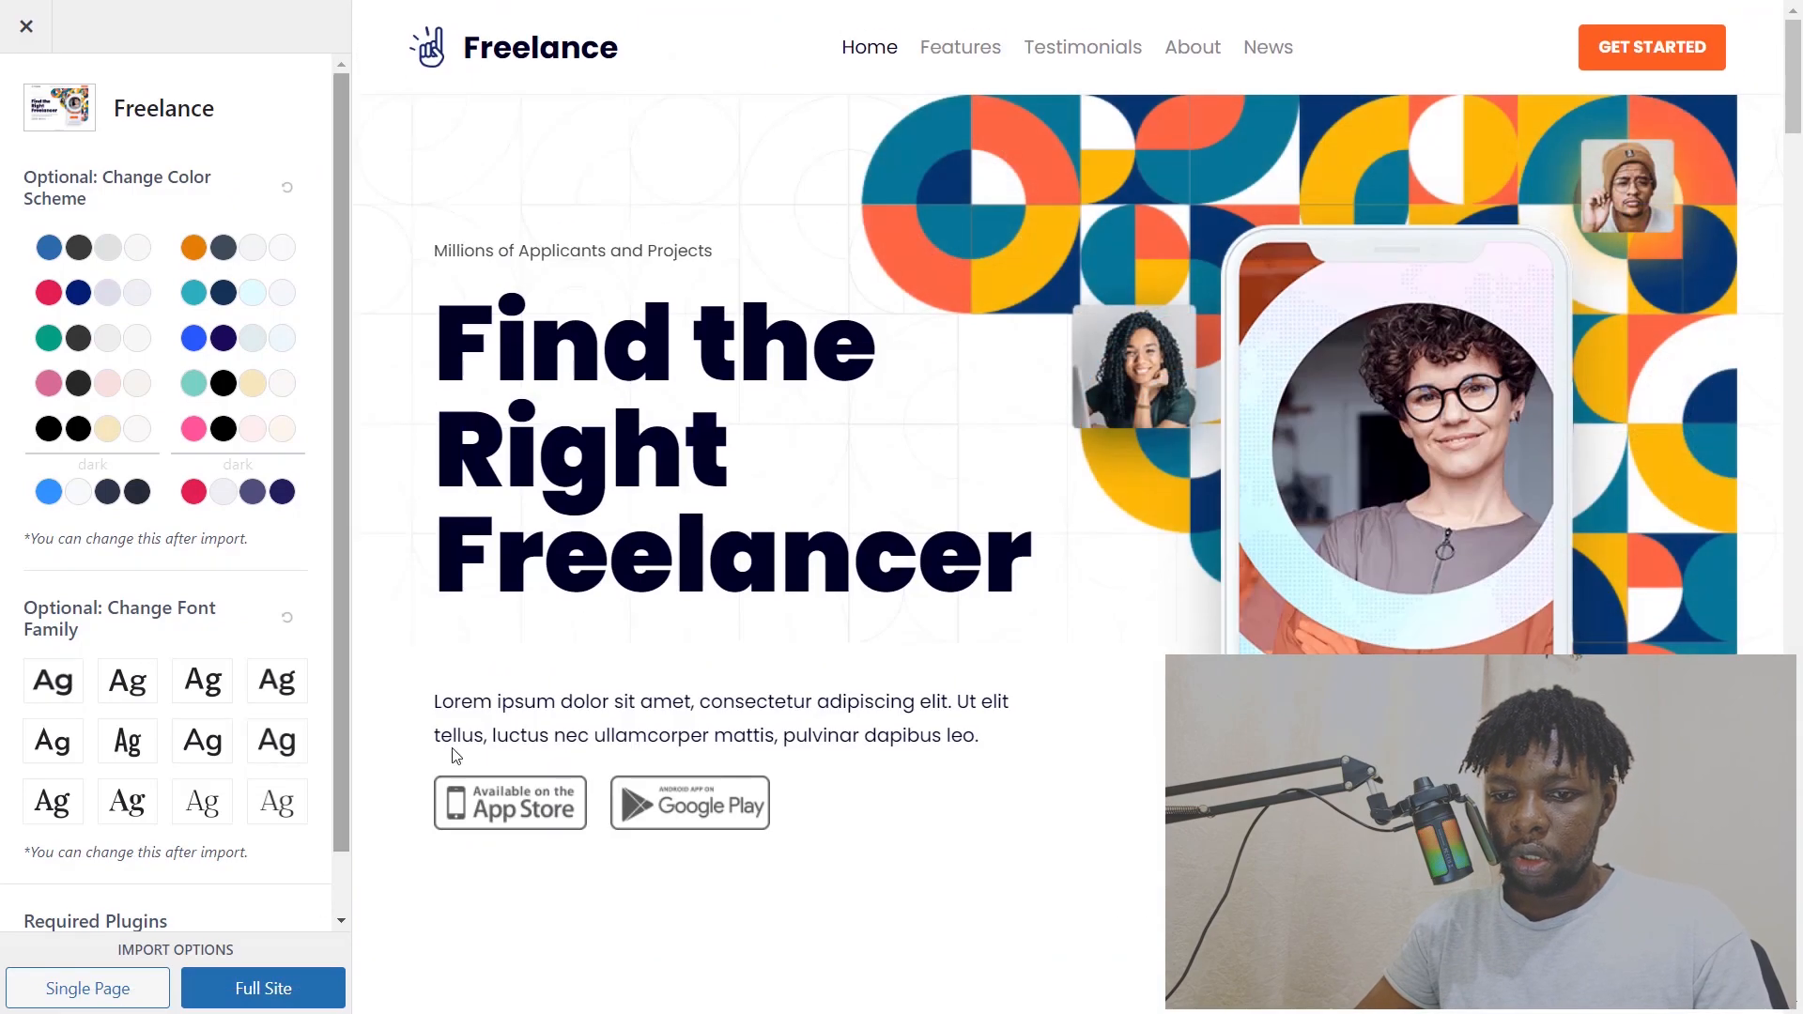
pyautogui.scroll(-7, 739, 657)
pyautogui.scroll(-20, 739, 658)
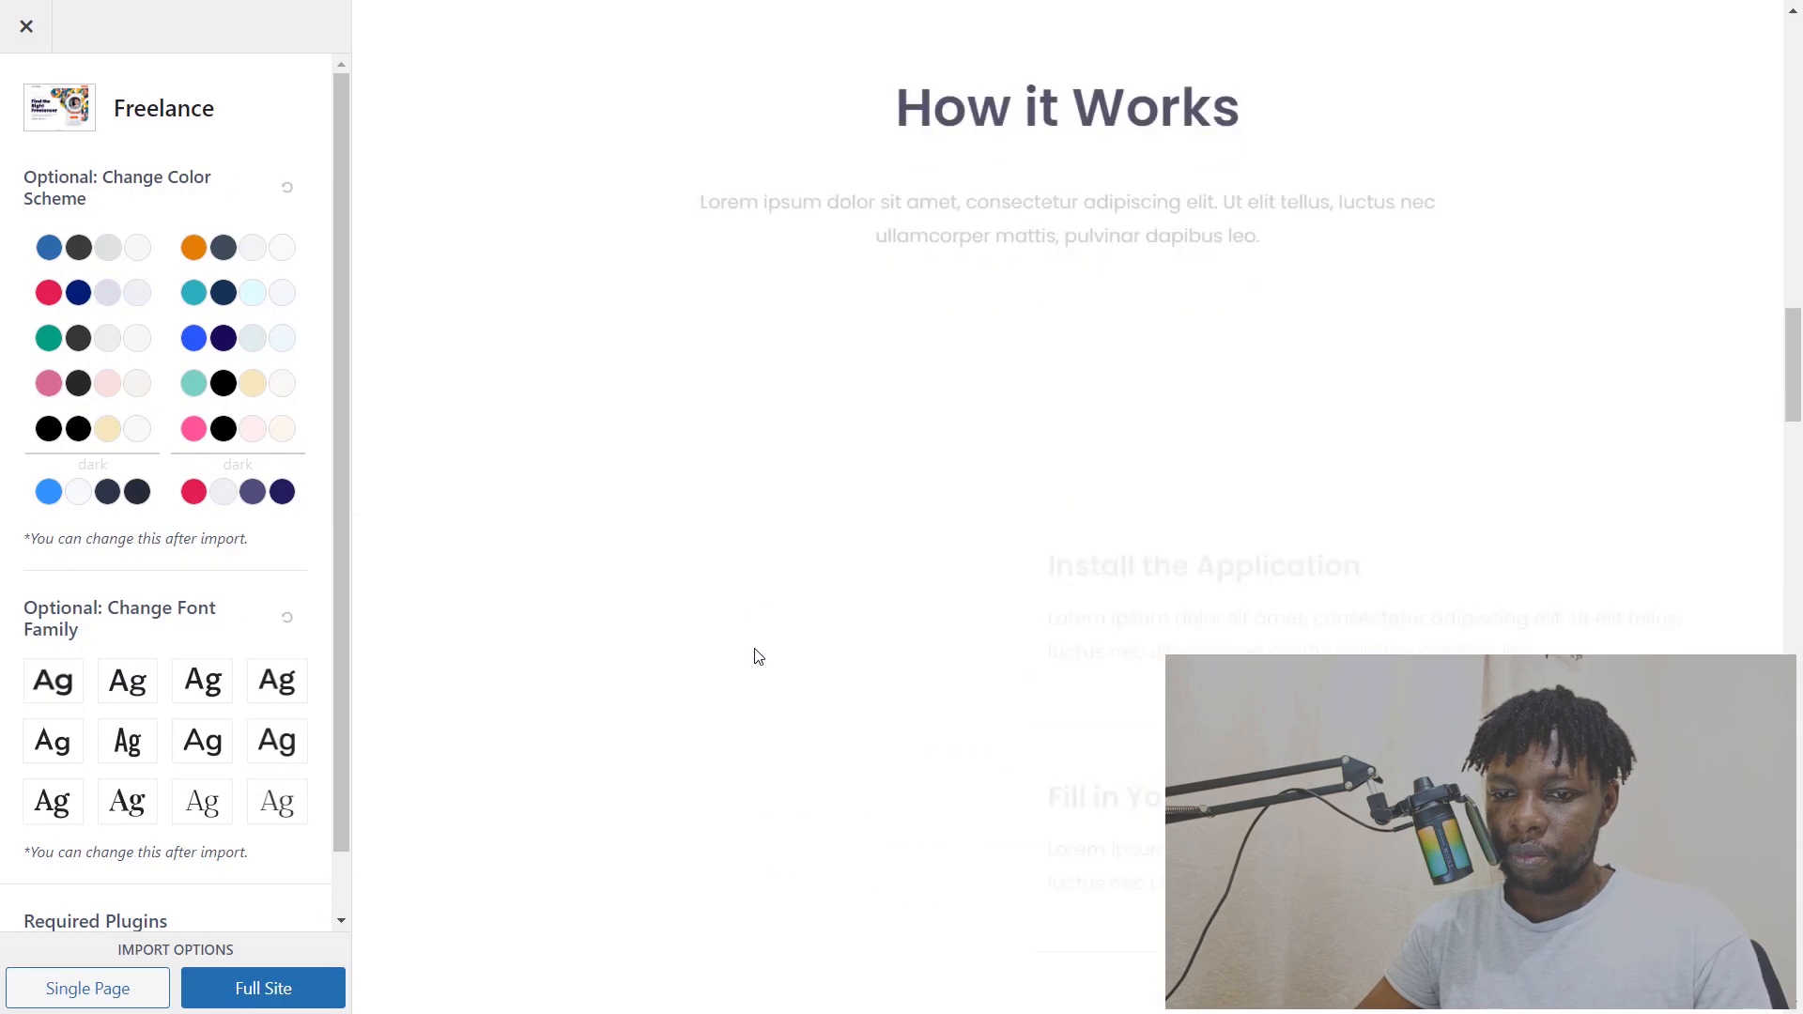
pyautogui.scroll(-3, 759, 655)
pyautogui.scroll(15, 759, 656)
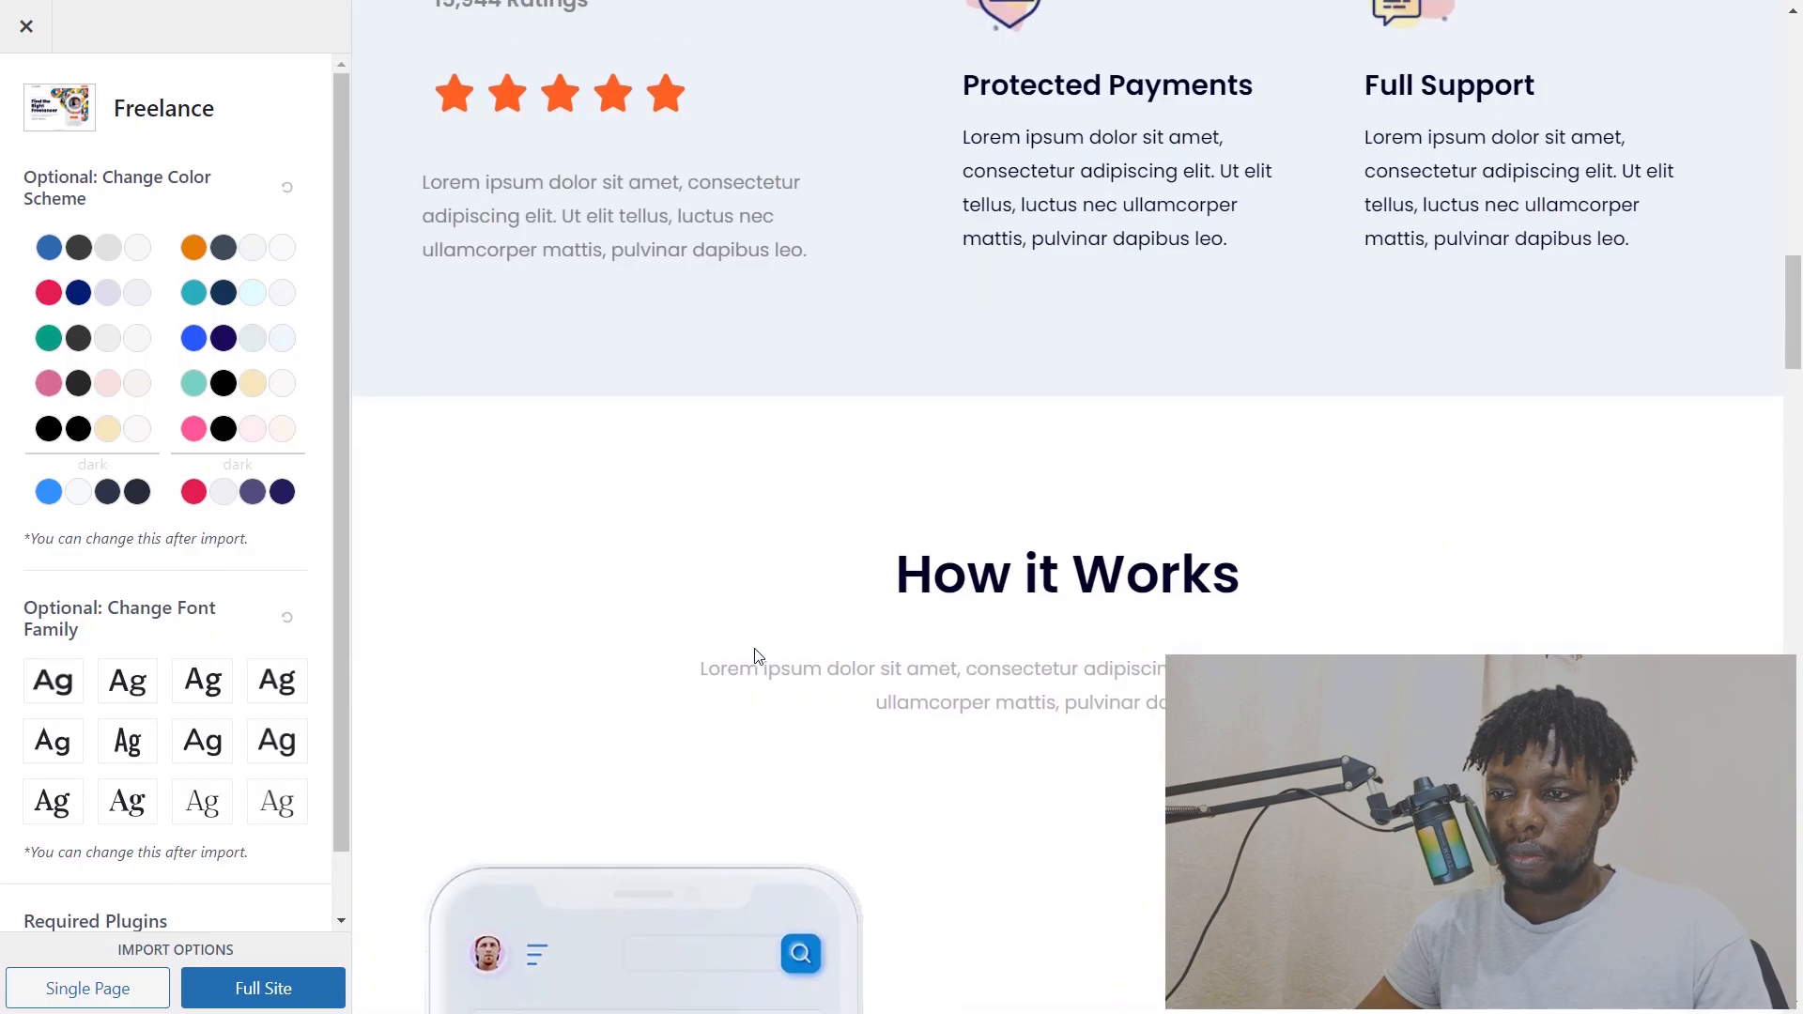
pyautogui.scroll(14, 759, 655)
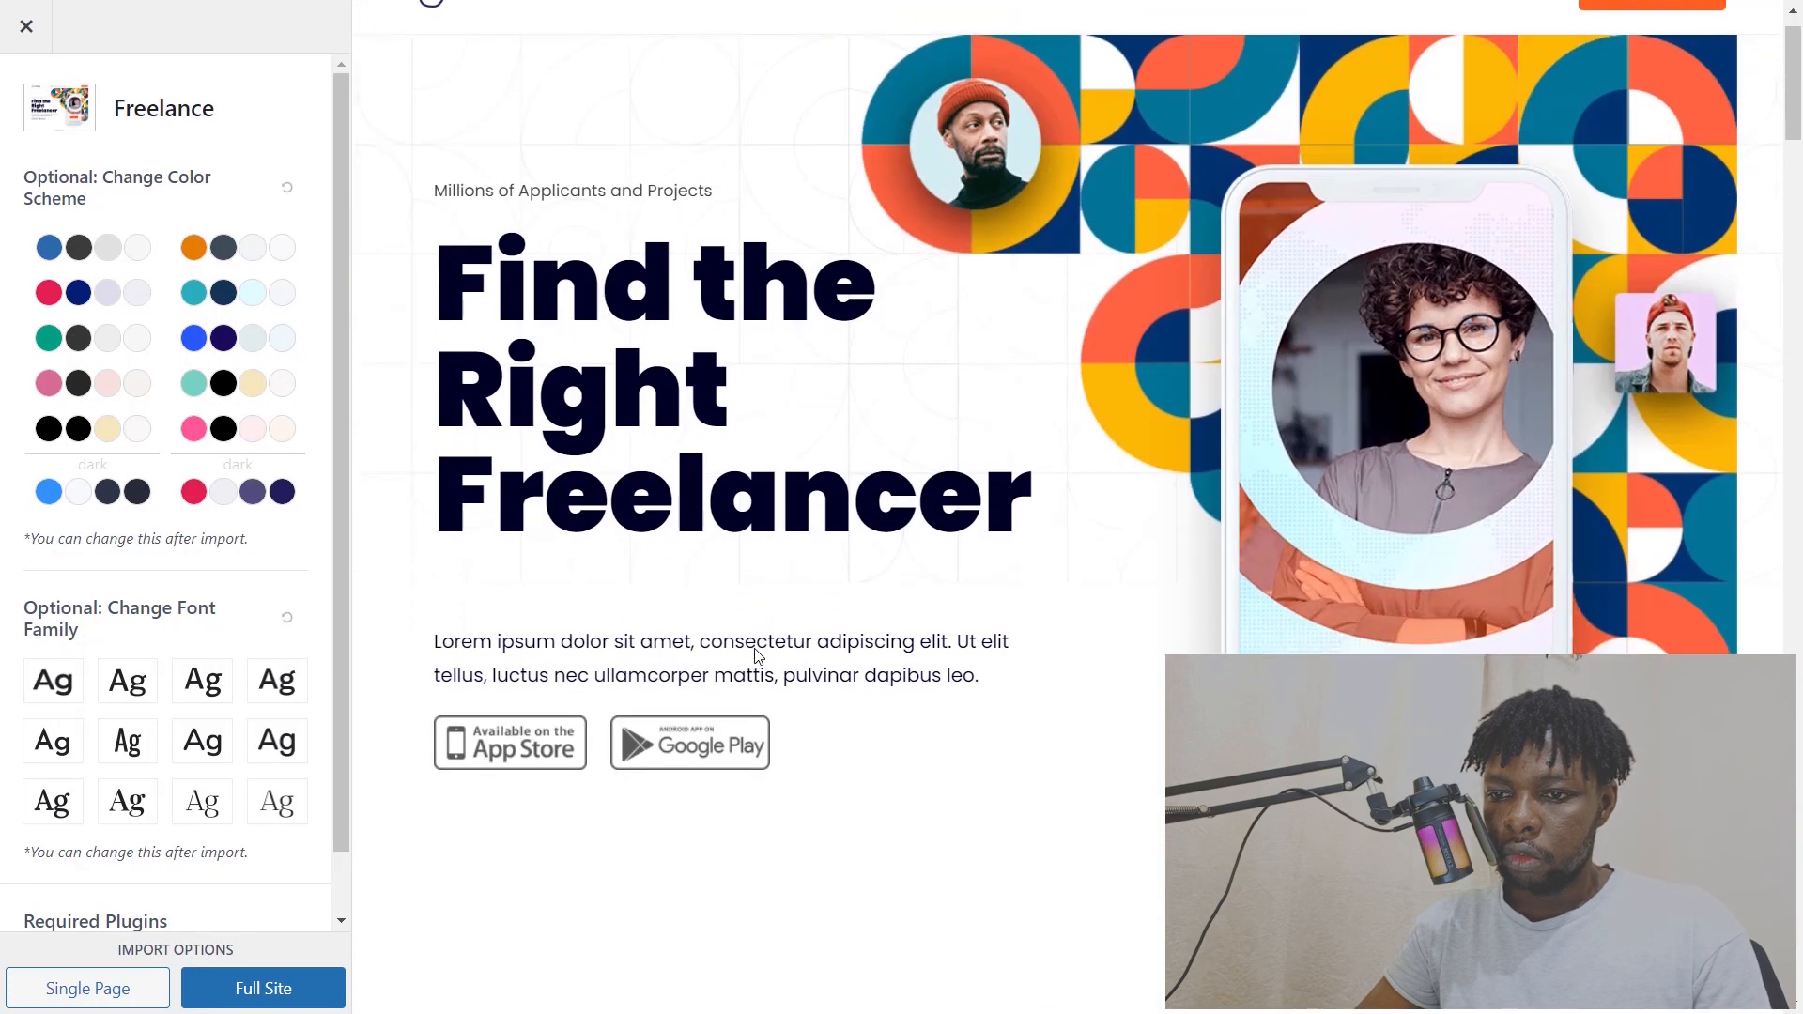
pyautogui.scroll(-16, 759, 656)
pyautogui.scroll(-20, 759, 656)
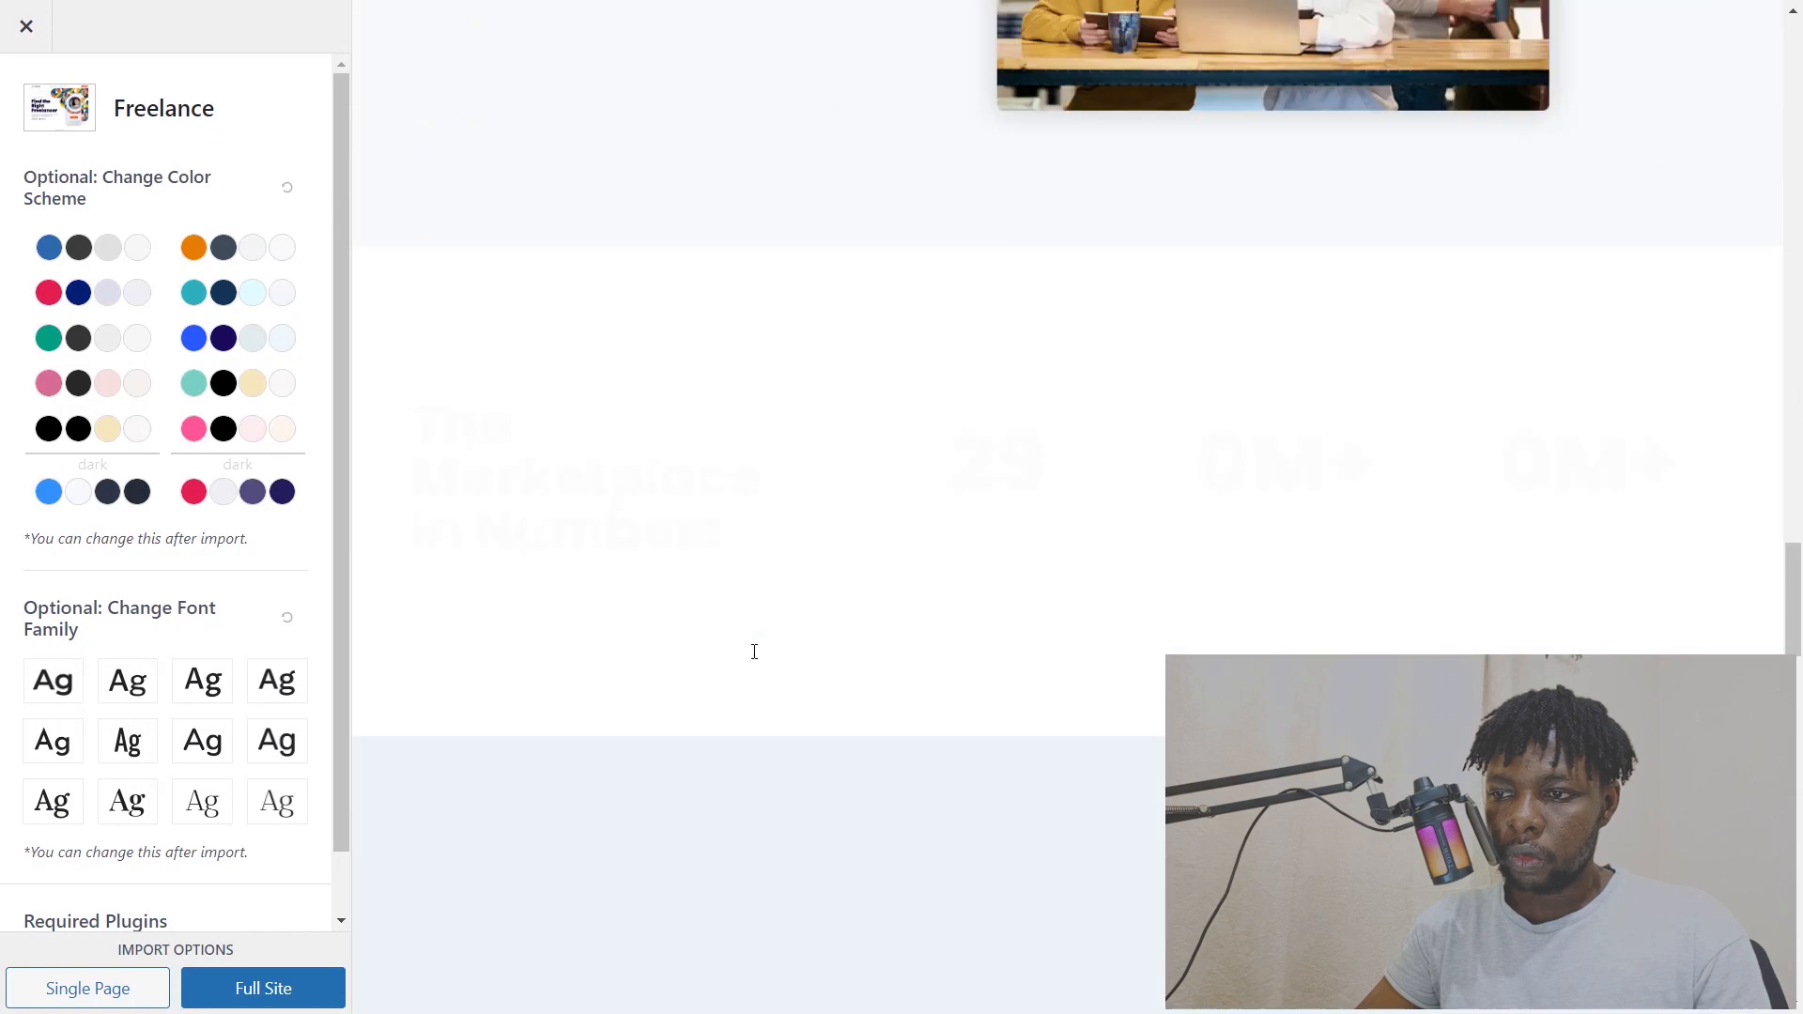
# Step: Examine the remaining sections of the Freelance template's home page down to its footer
pyautogui.scroll(-20, 754, 652)
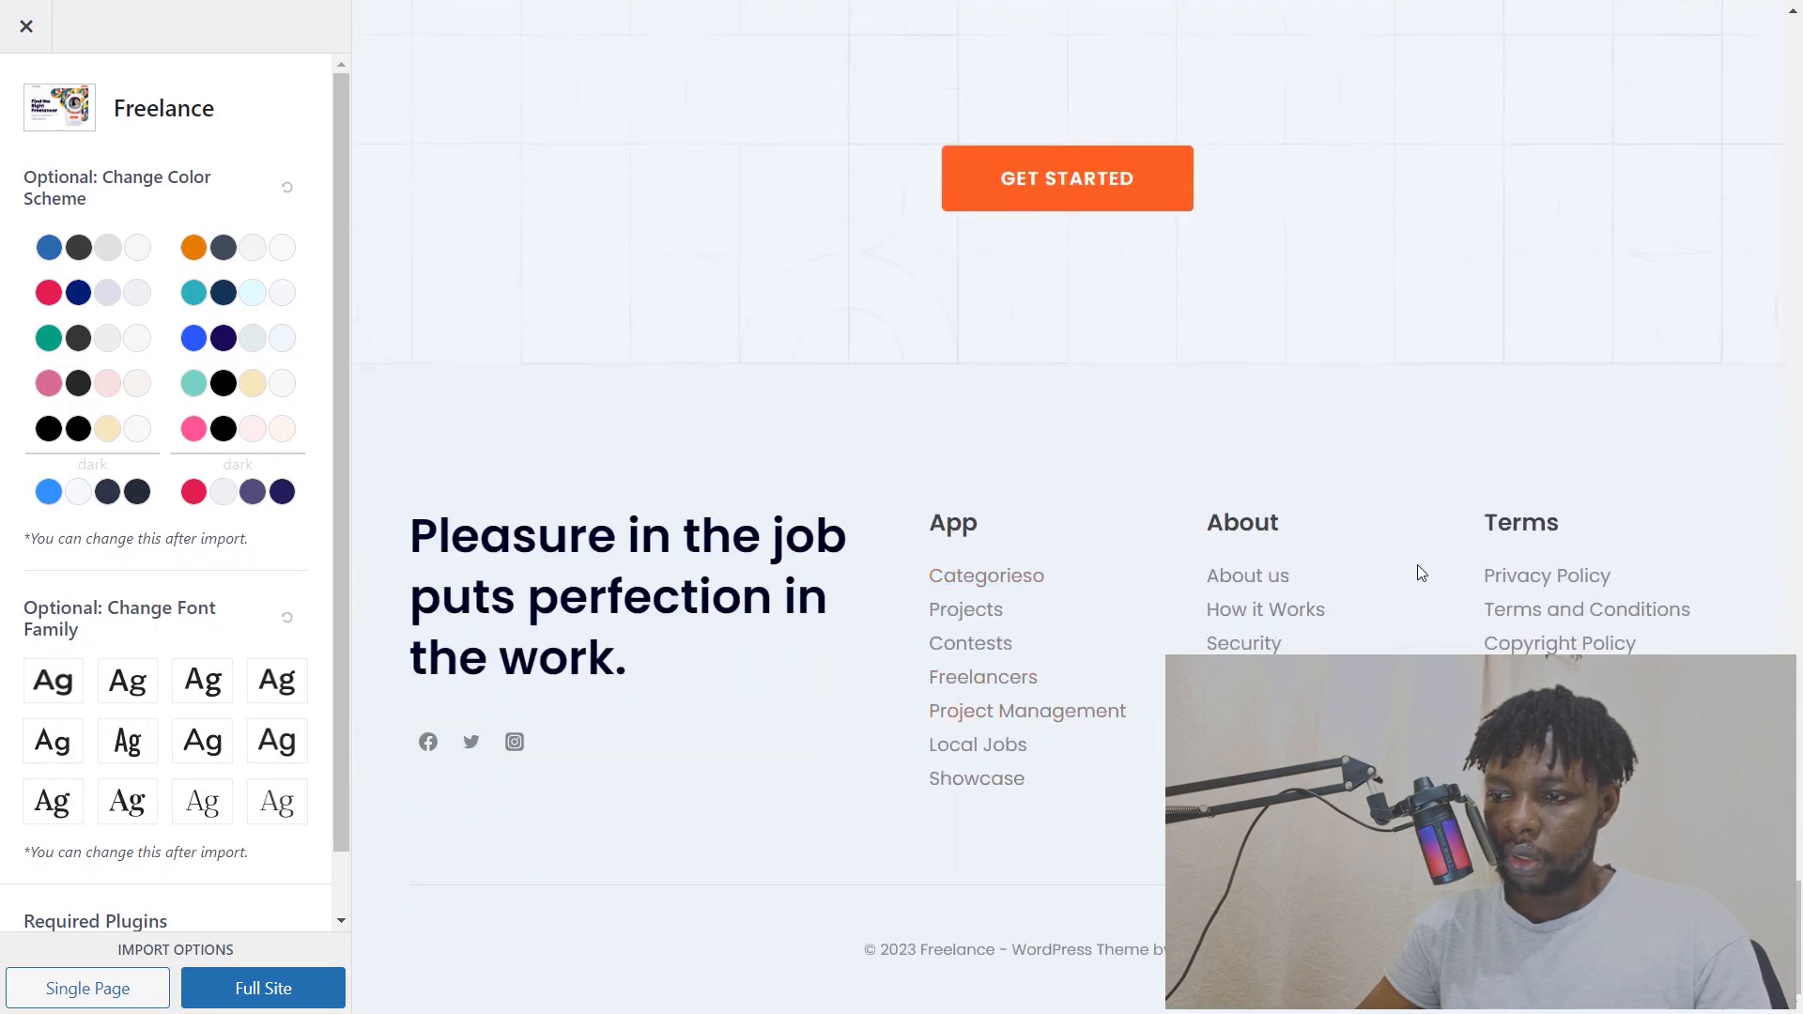
pyautogui.scroll(15, 888, 650)
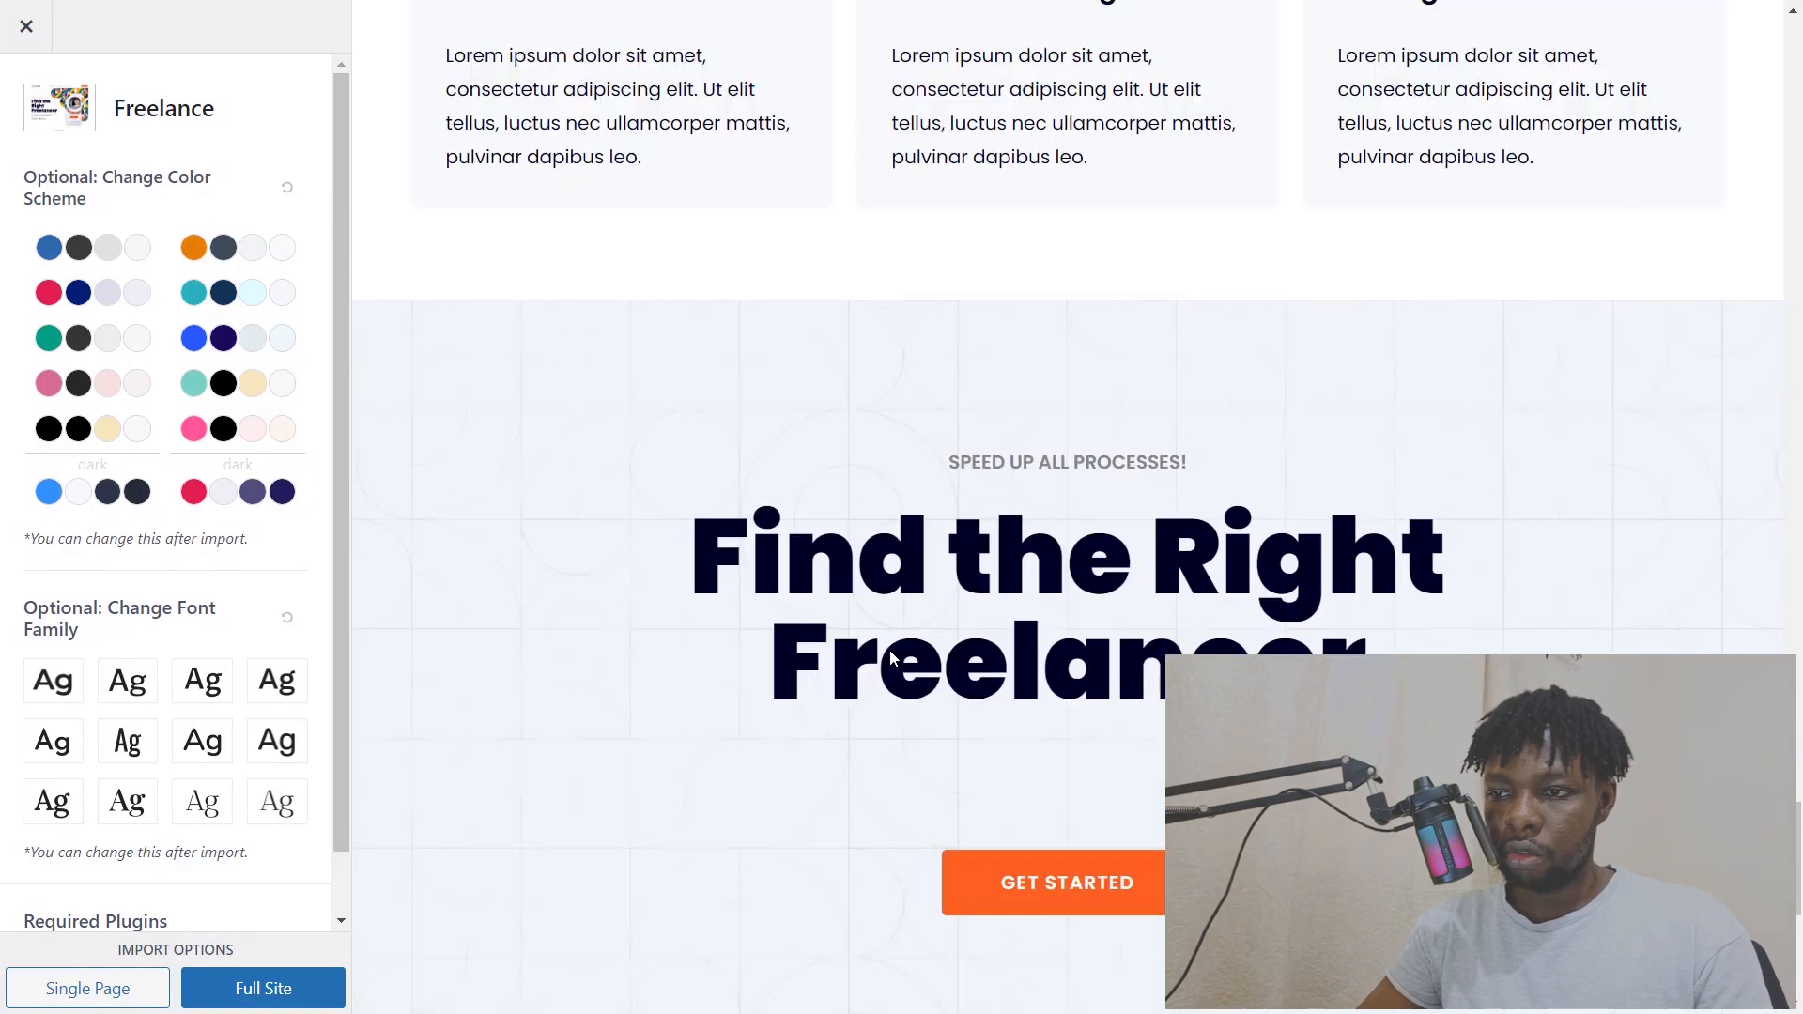
pyautogui.scroll(20, 889, 650)
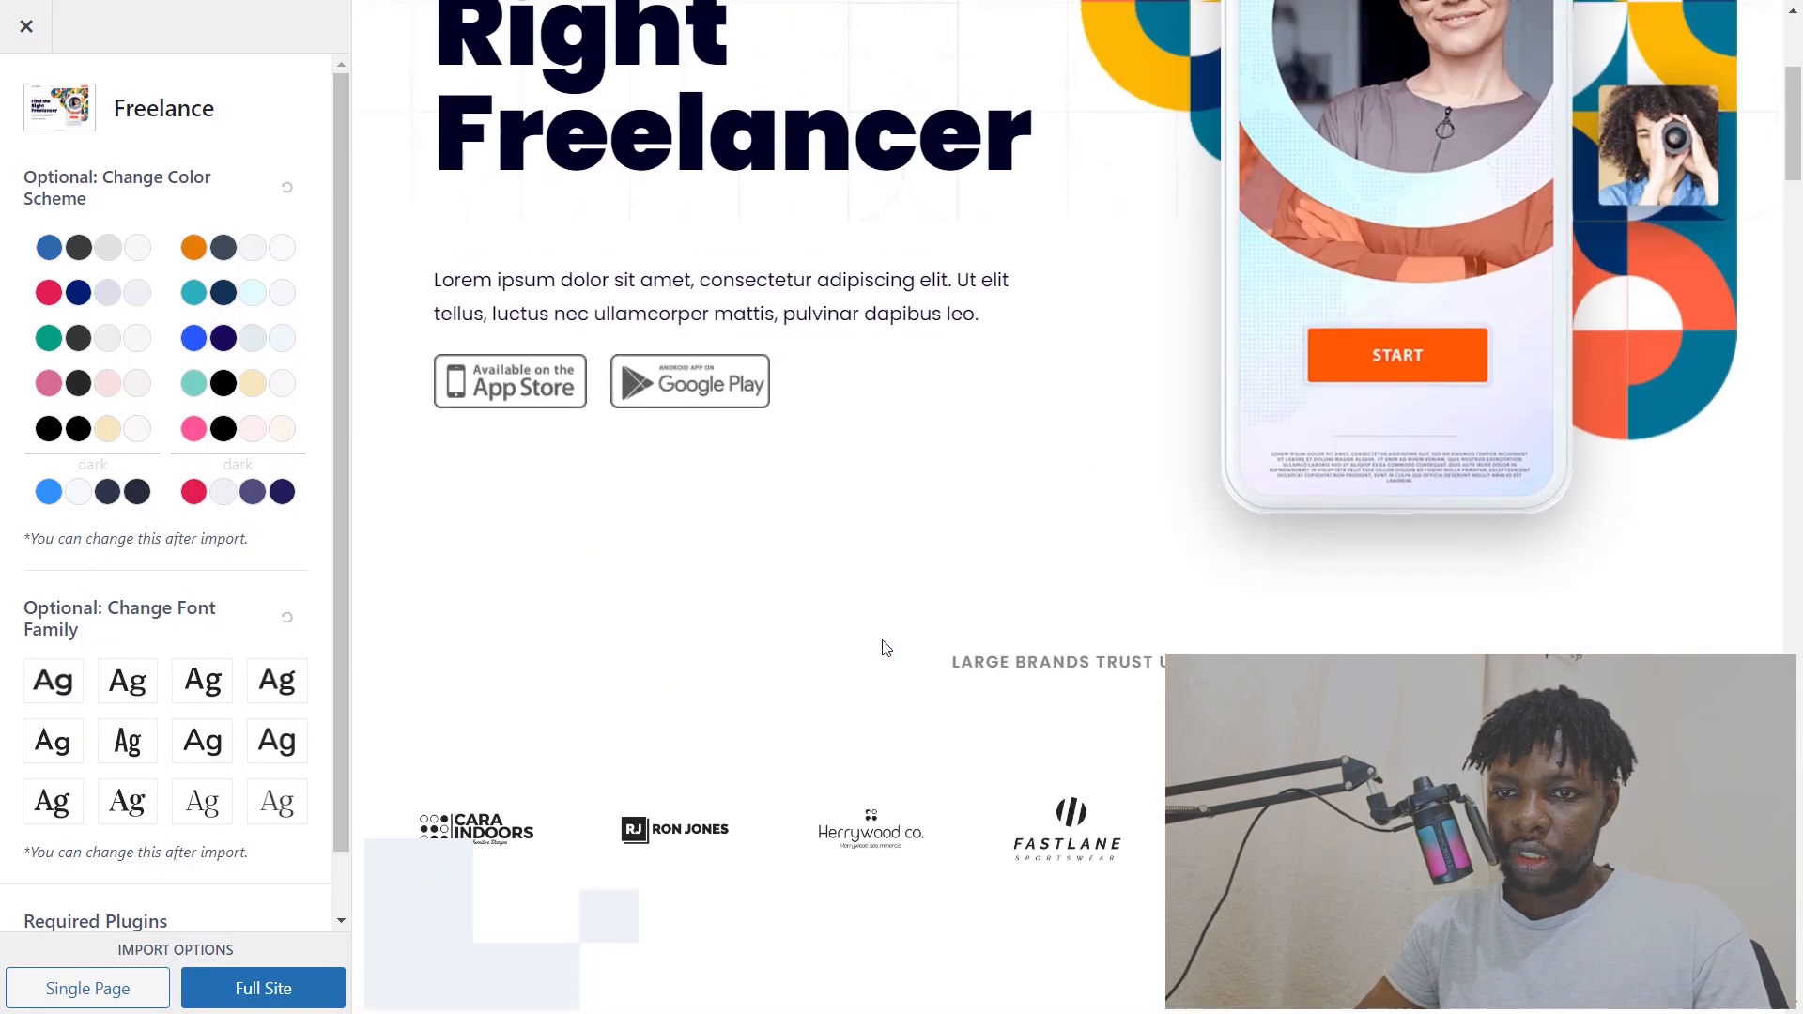
pyautogui.scroll(3, 883, 648)
# Step: Import the Freelance template as a full site with customizer settings and content enabled, after reviewing the import details and skipping the newsletter subscription
pyautogui.click(268, 987)
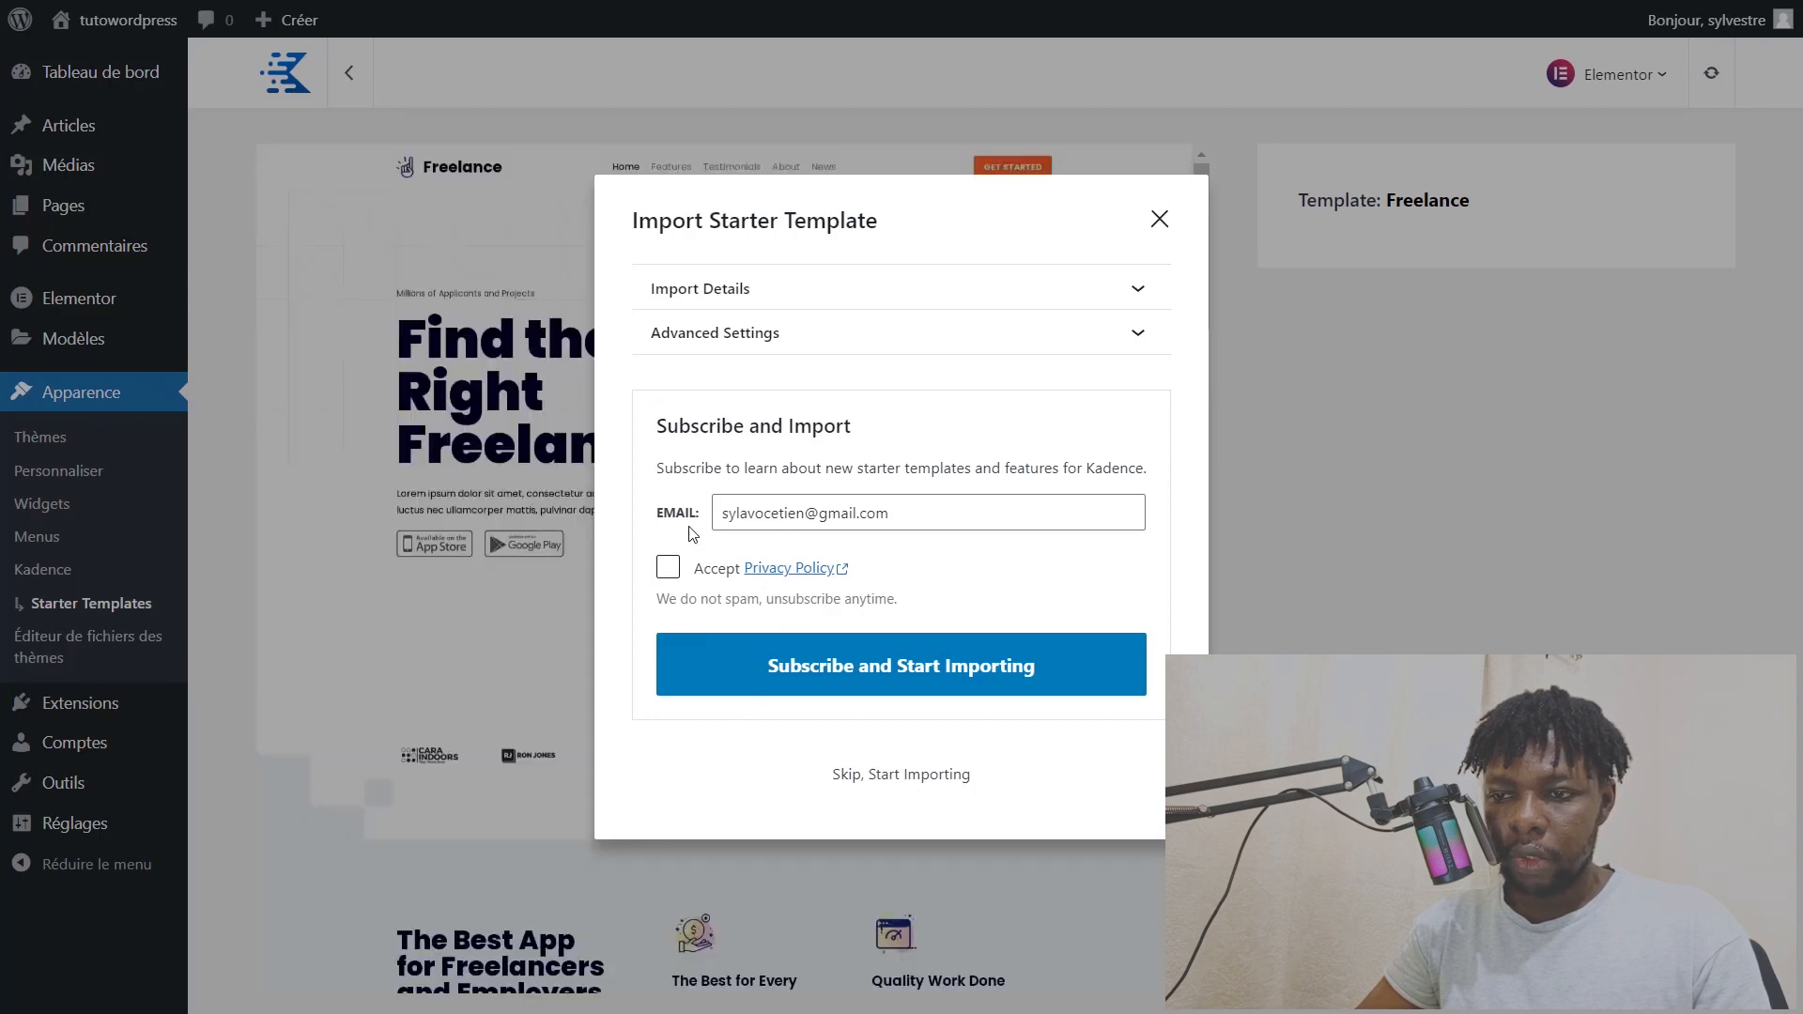
pyautogui.click(669, 569)
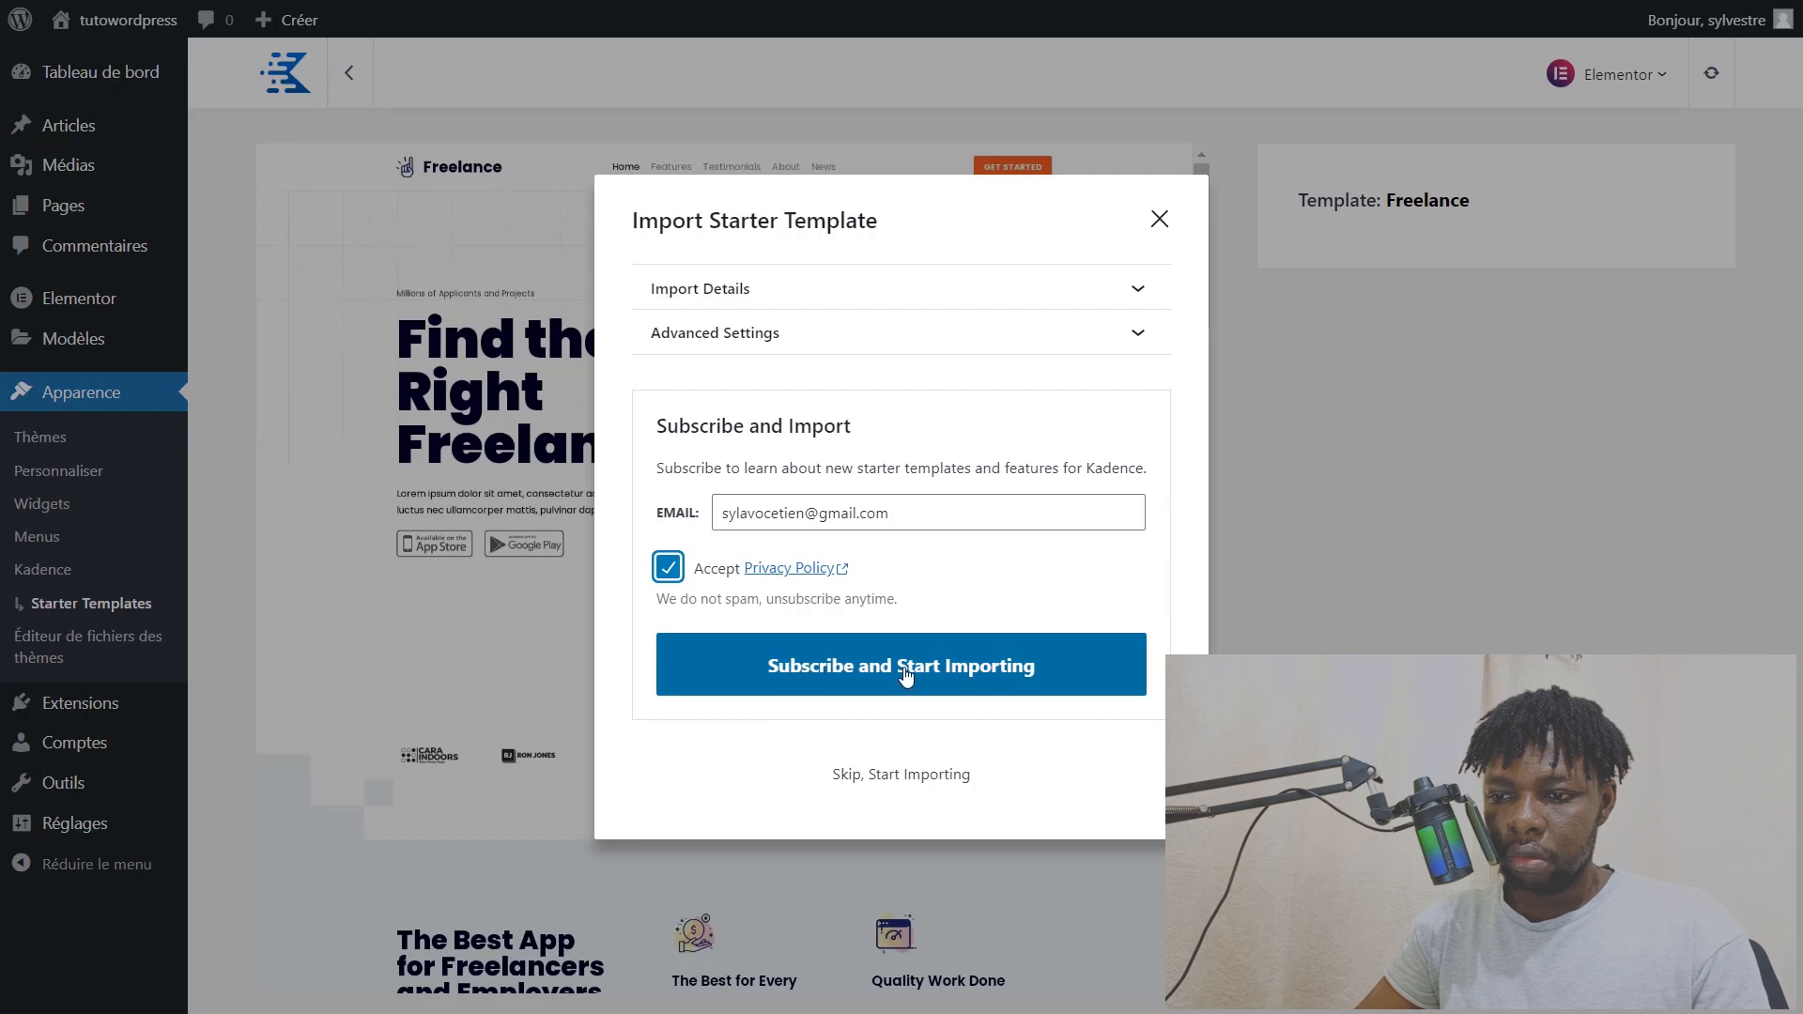
pyautogui.click(805, 288)
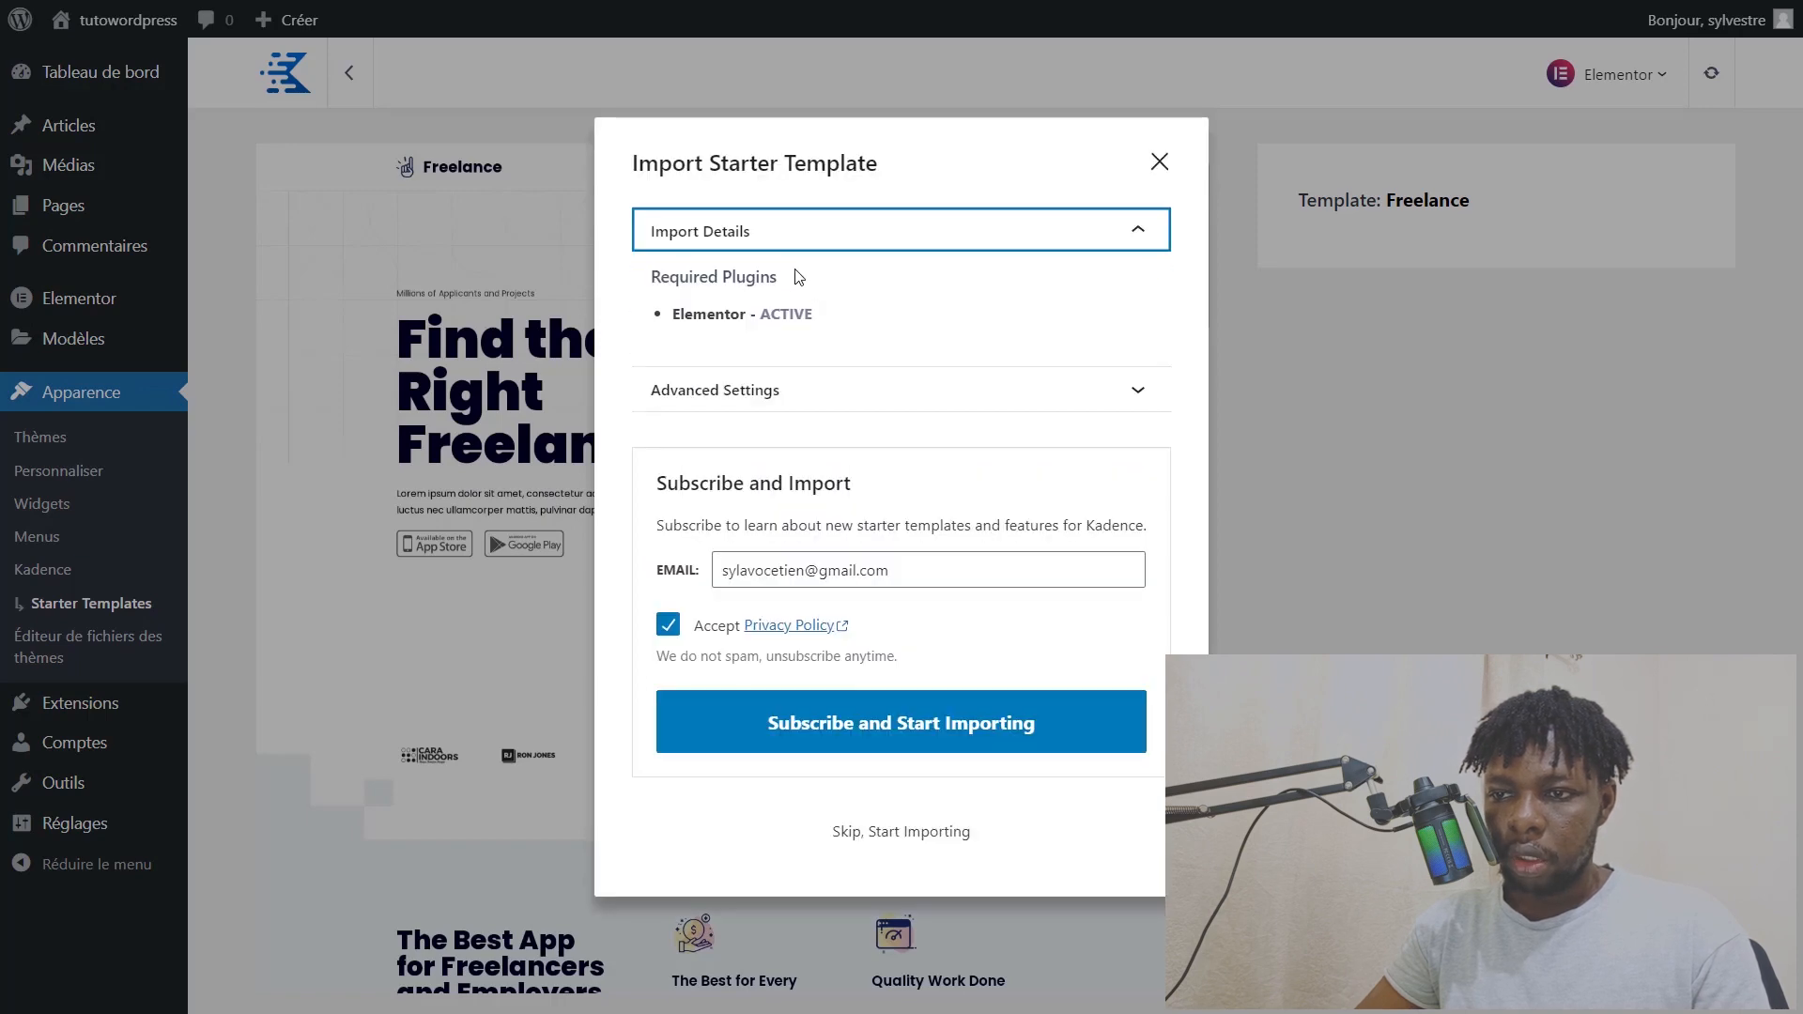
pyautogui.moveTo(675, 281); pyautogui.dragTo(778, 278)
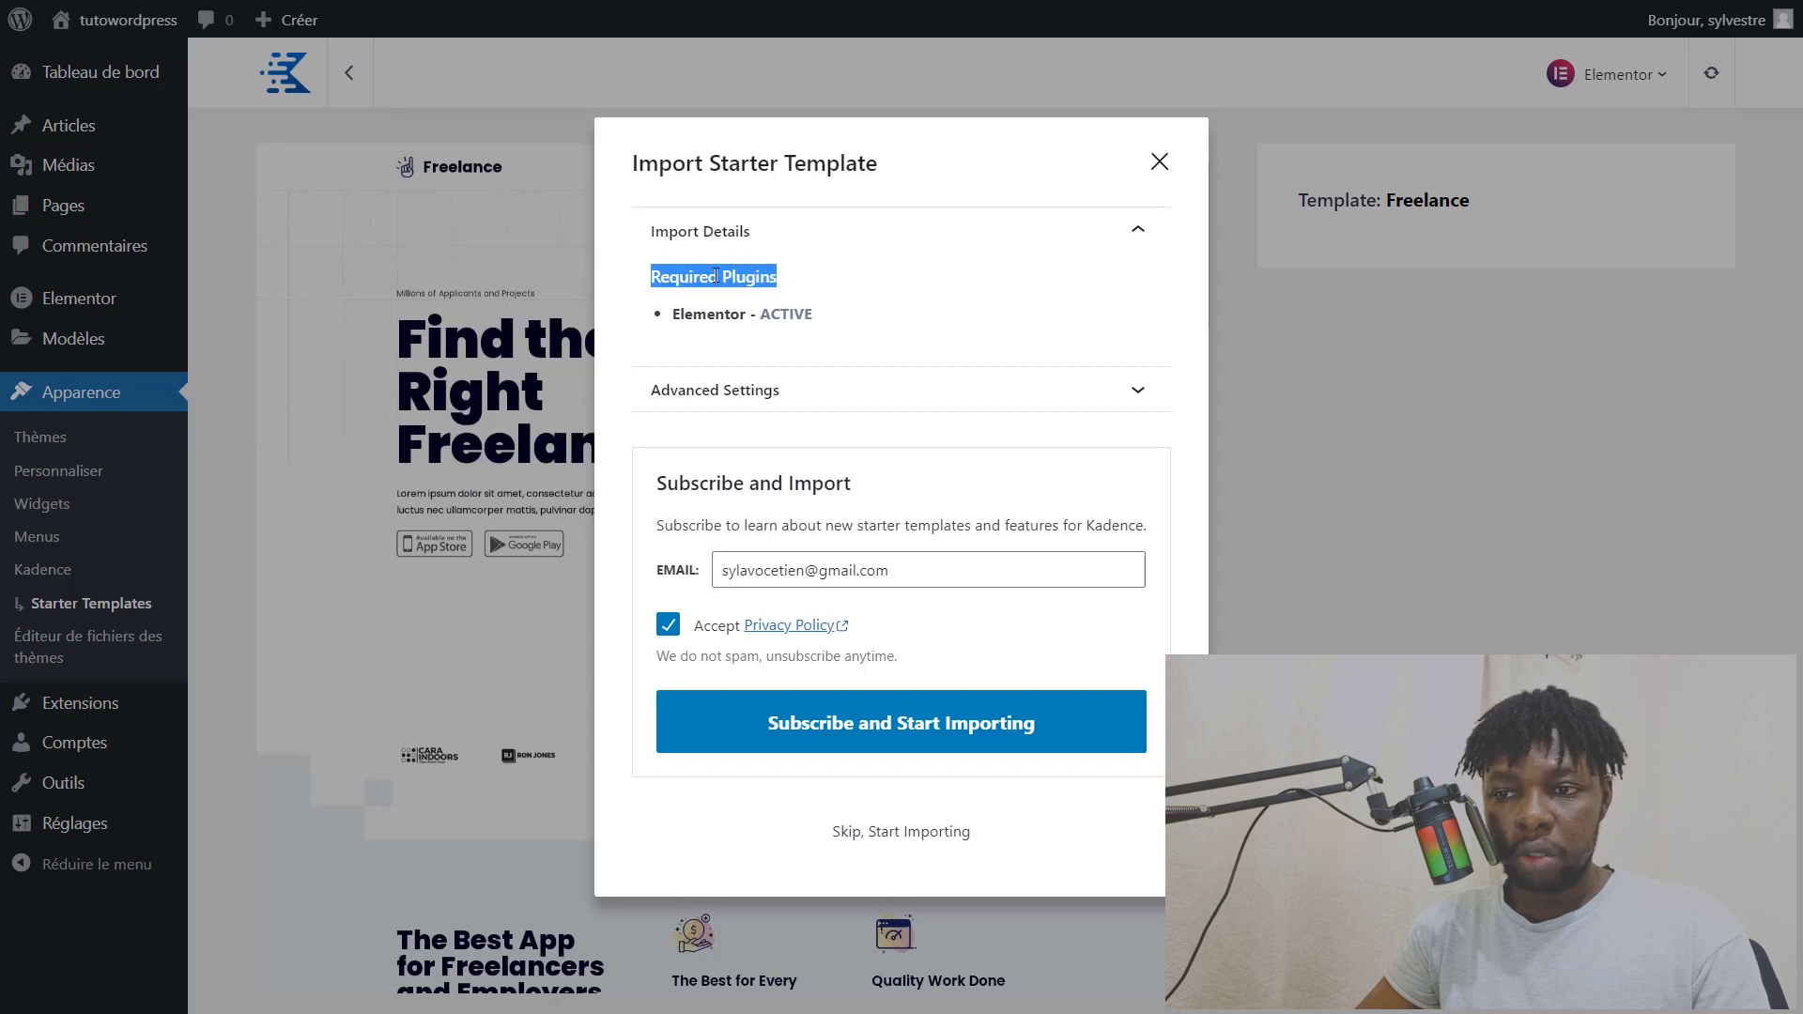
pyautogui.click(731, 275)
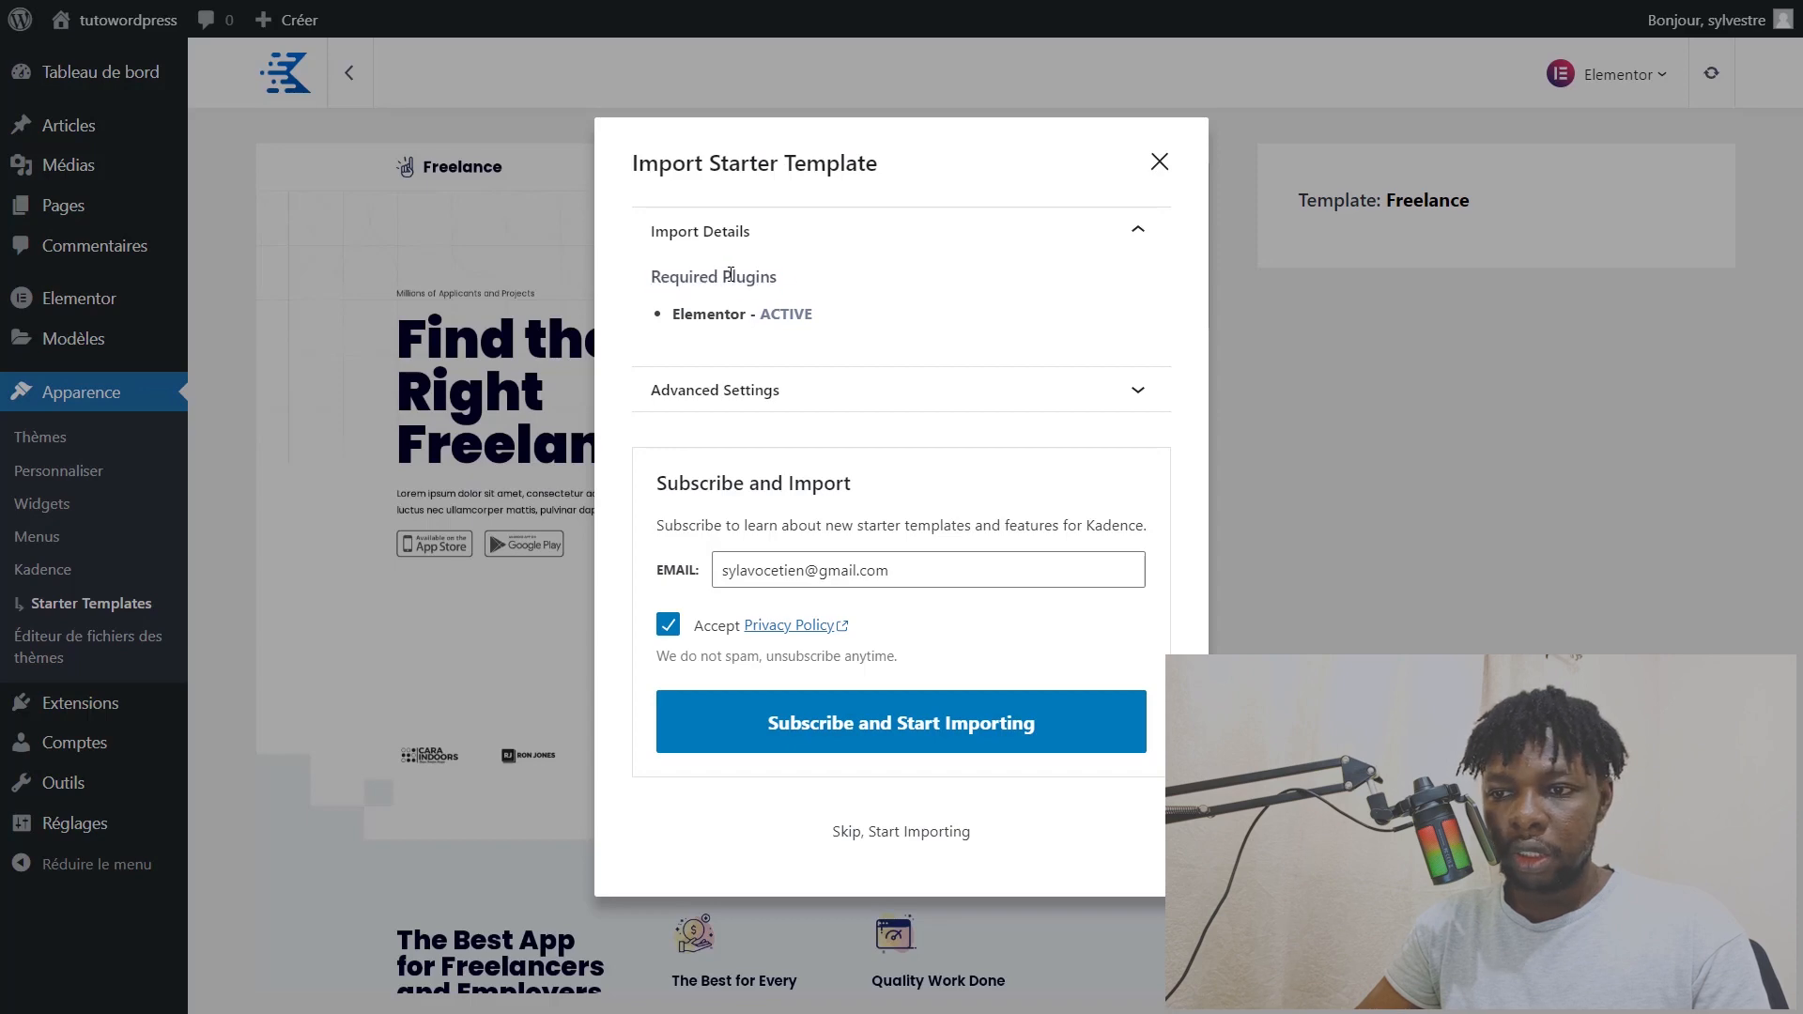
pyautogui.doubleClick(783, 316)
pyautogui.click(817, 389)
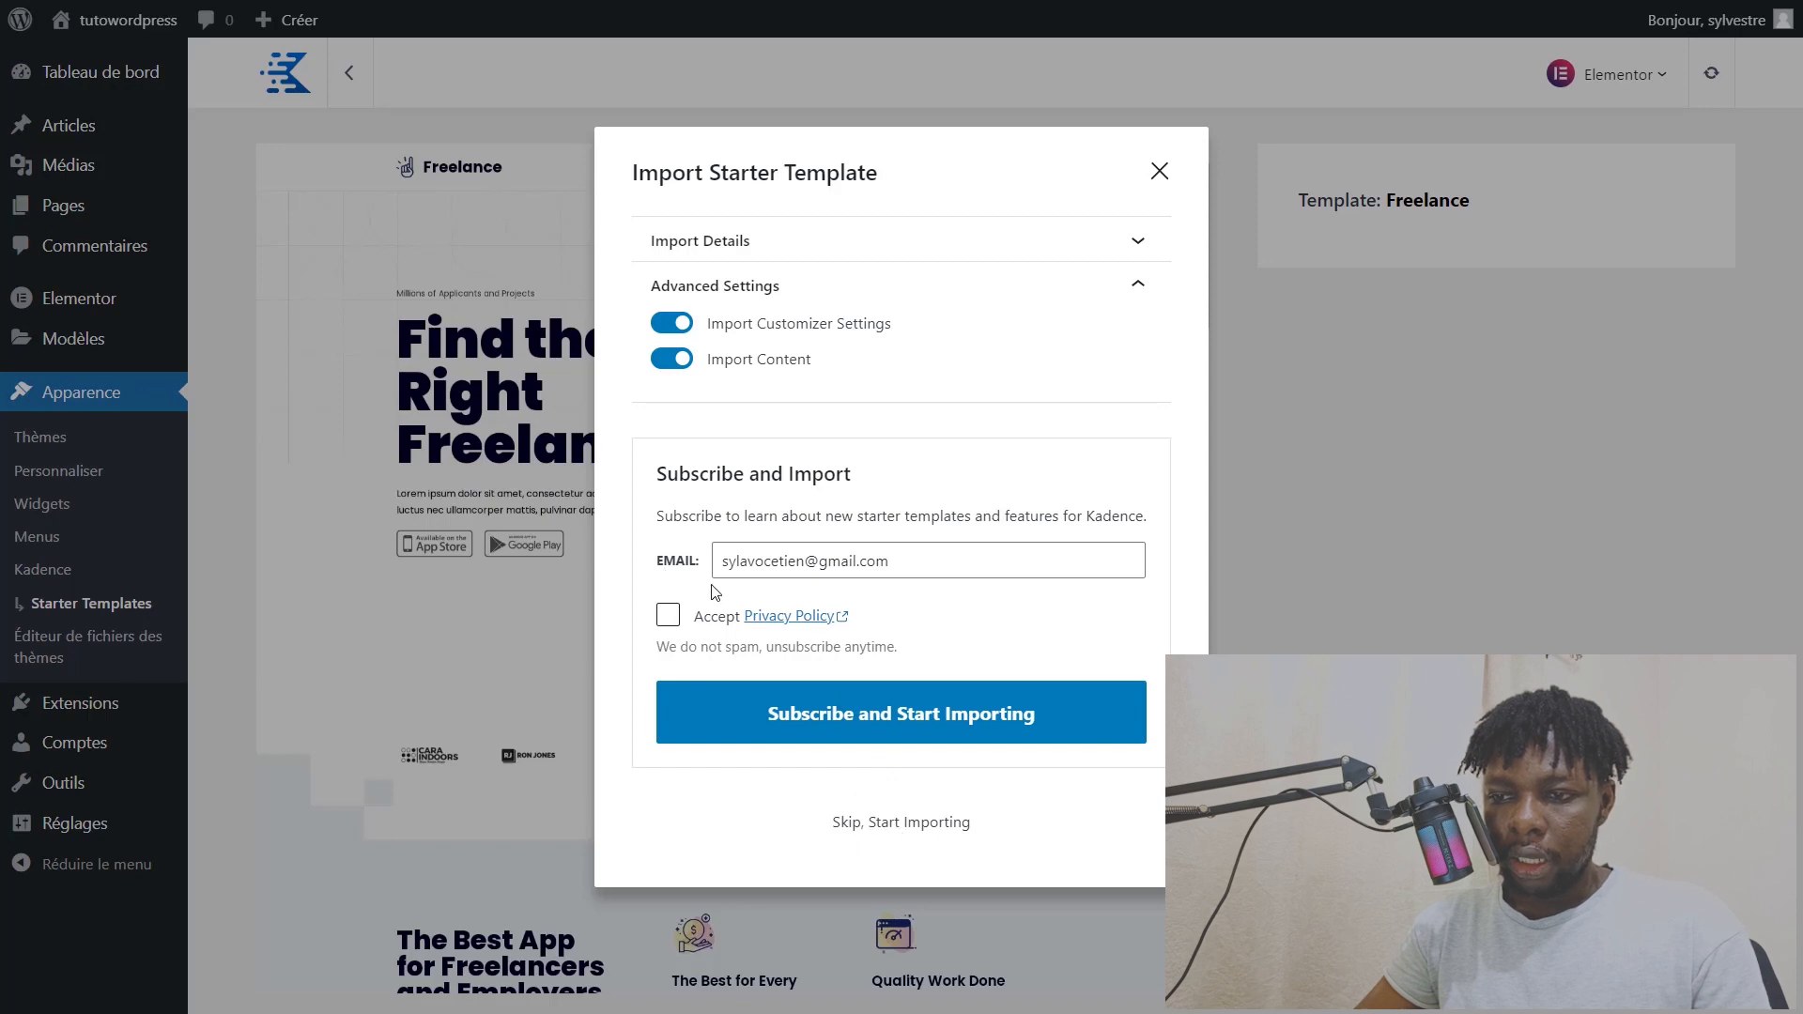
pyautogui.moveTo(889, 561); pyautogui.dragTo(743, 470)
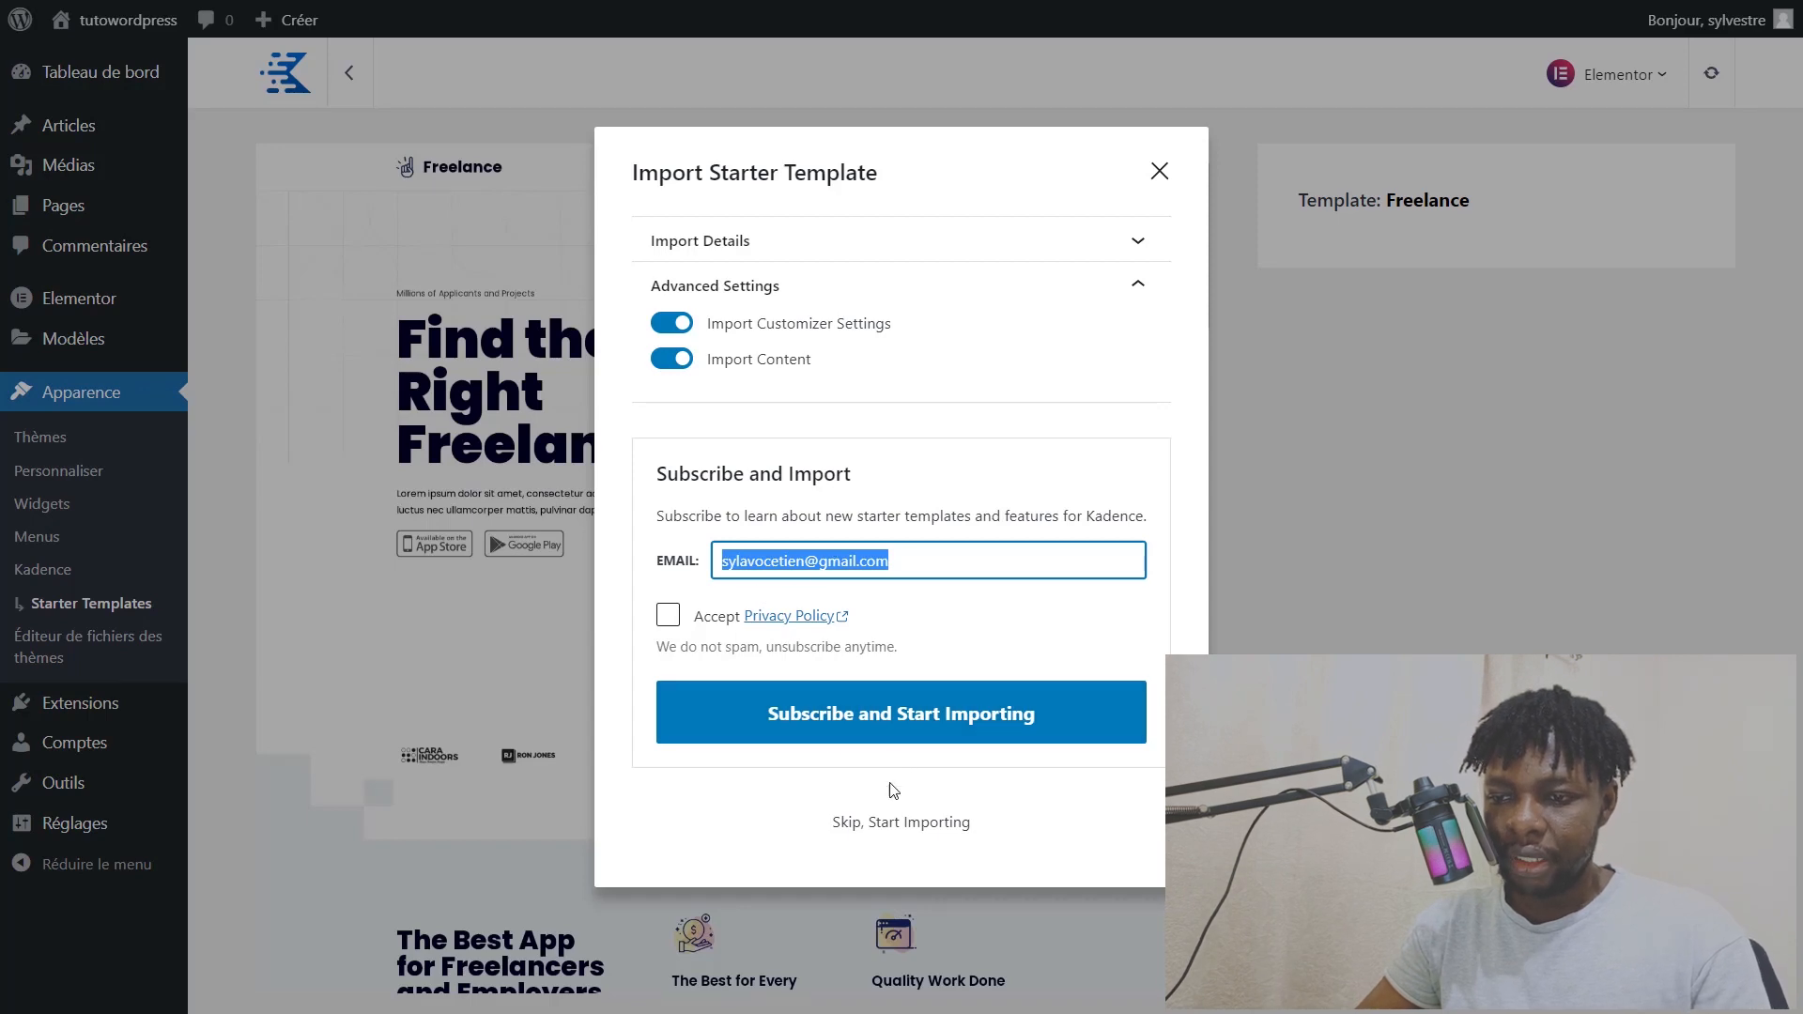
pyautogui.click(897, 819)
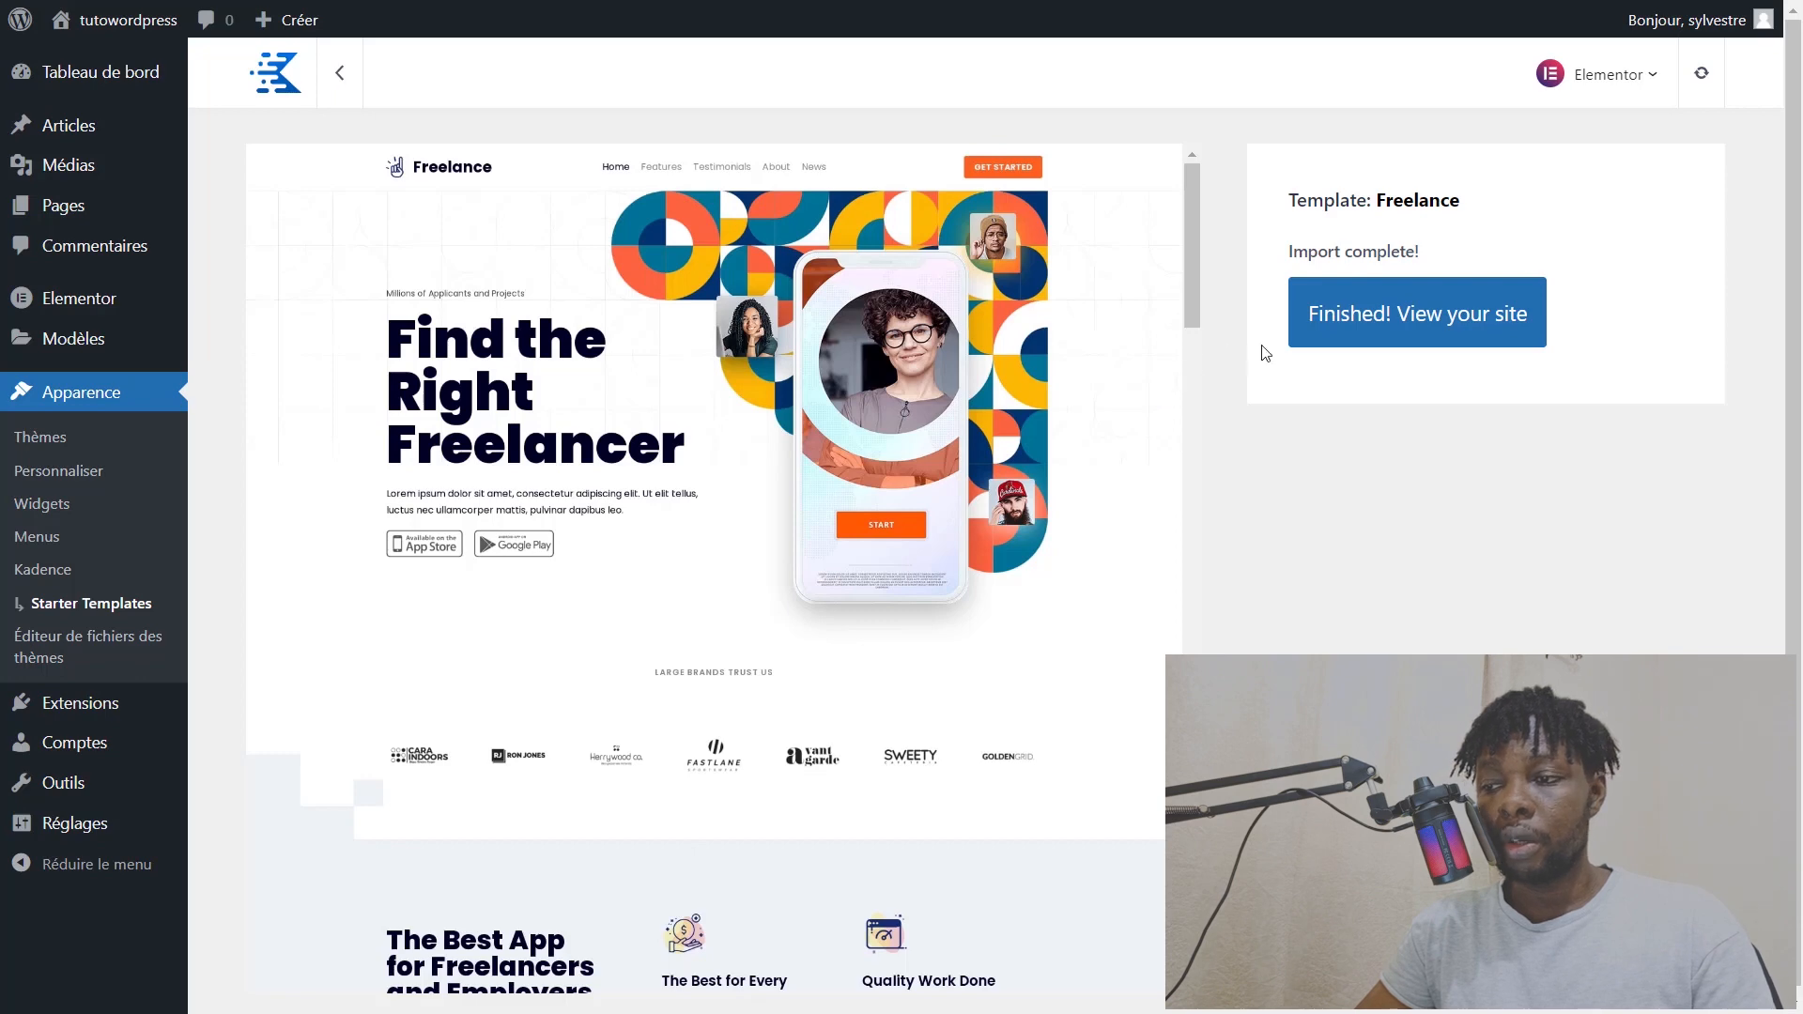
# Step: Open the finished site and look through its imported home page from the hero section to the footer
pyautogui.click(1423, 332)
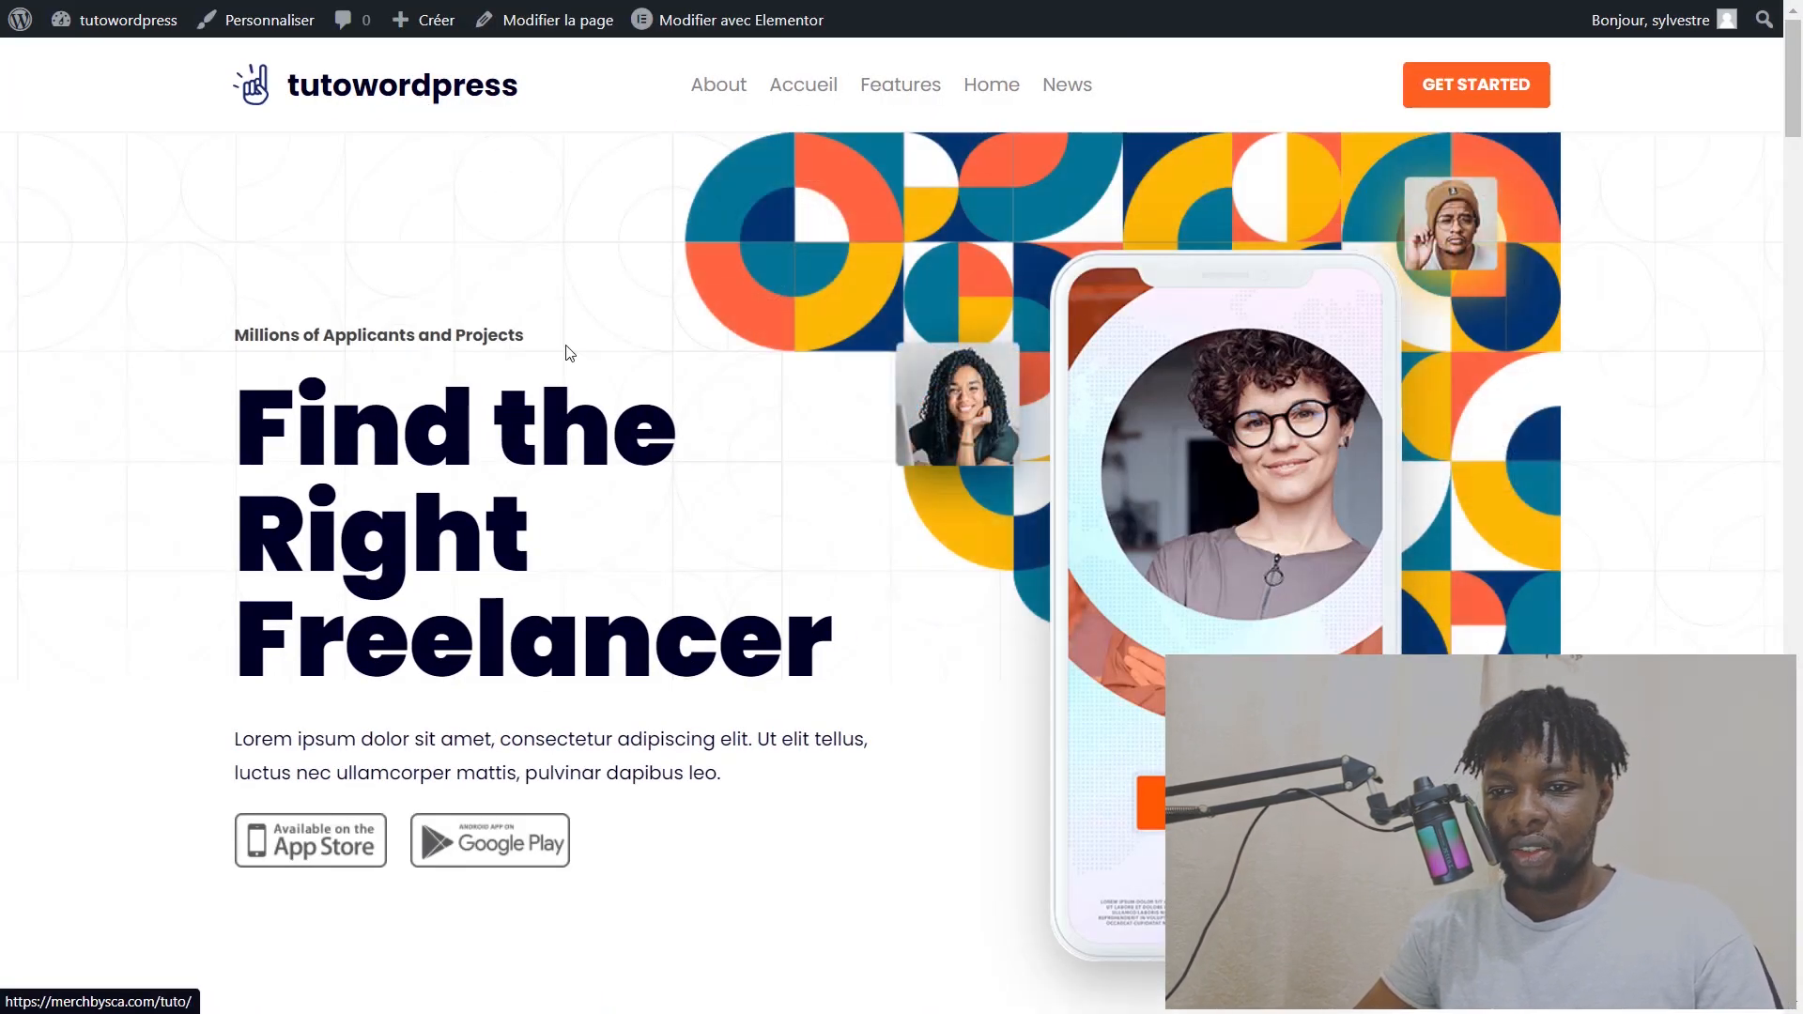
pyautogui.scroll(-20, 507, 479)
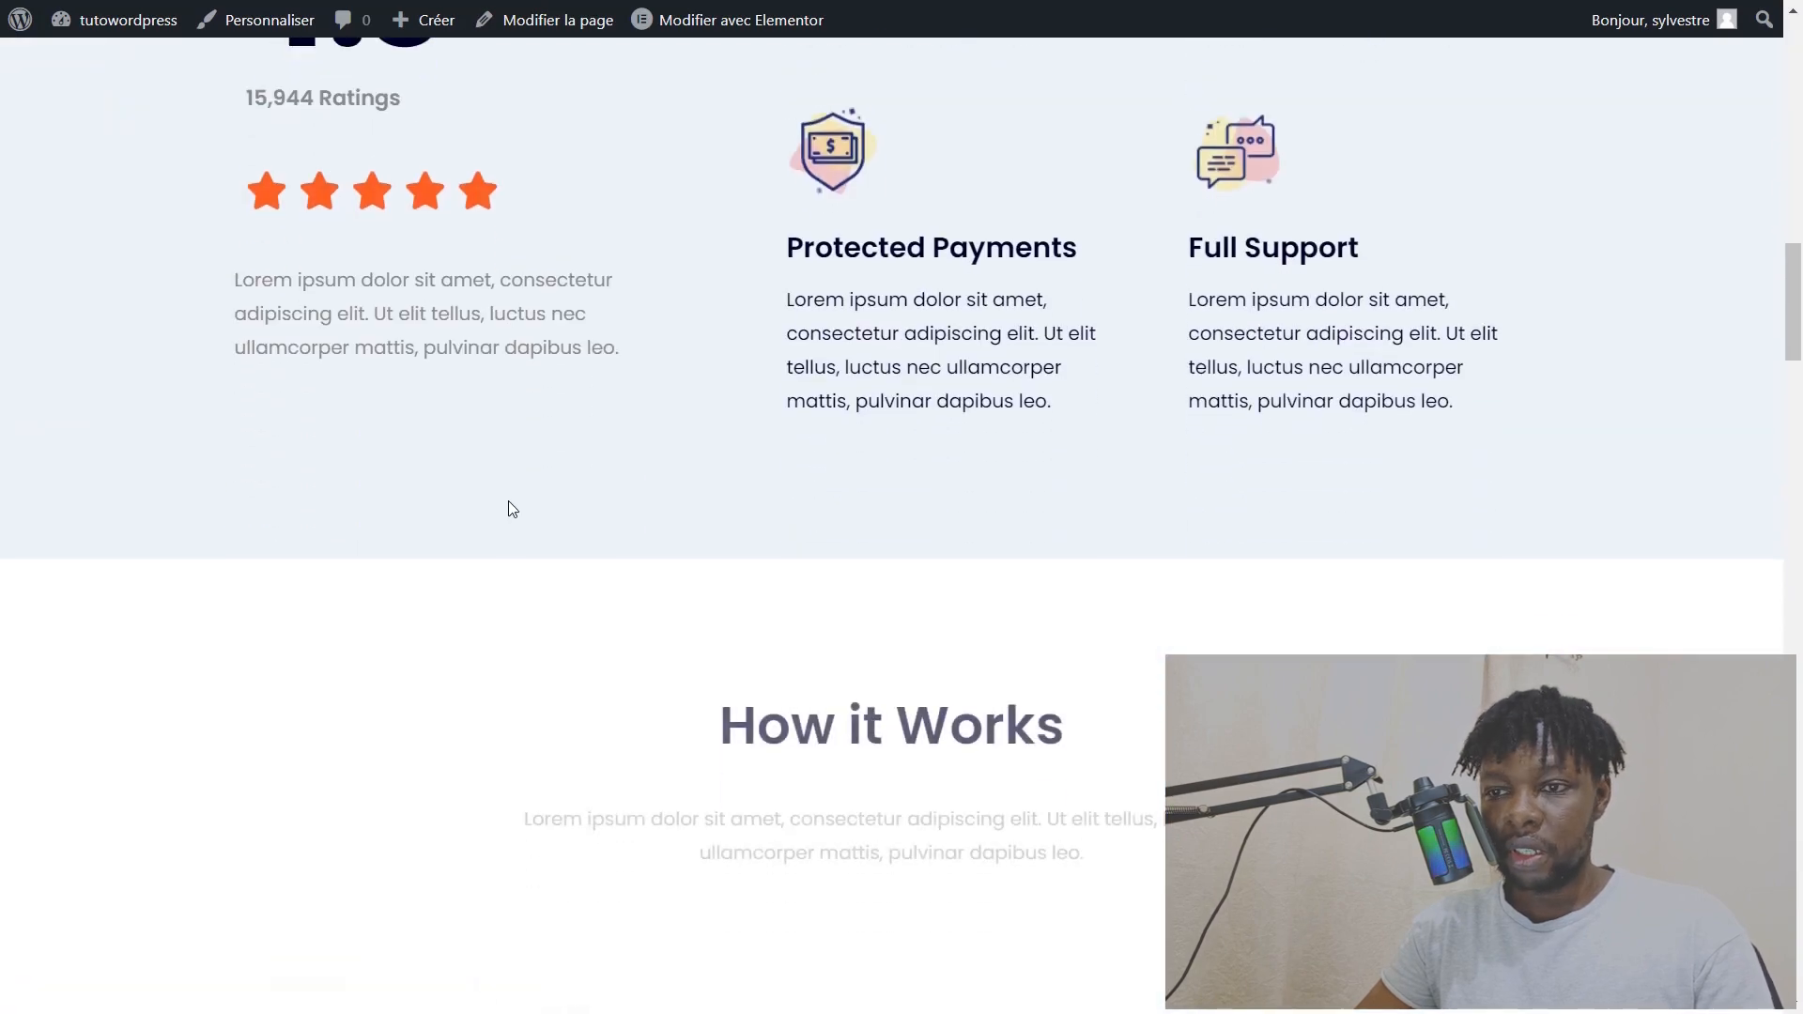
pyautogui.scroll(-15, 512, 508)
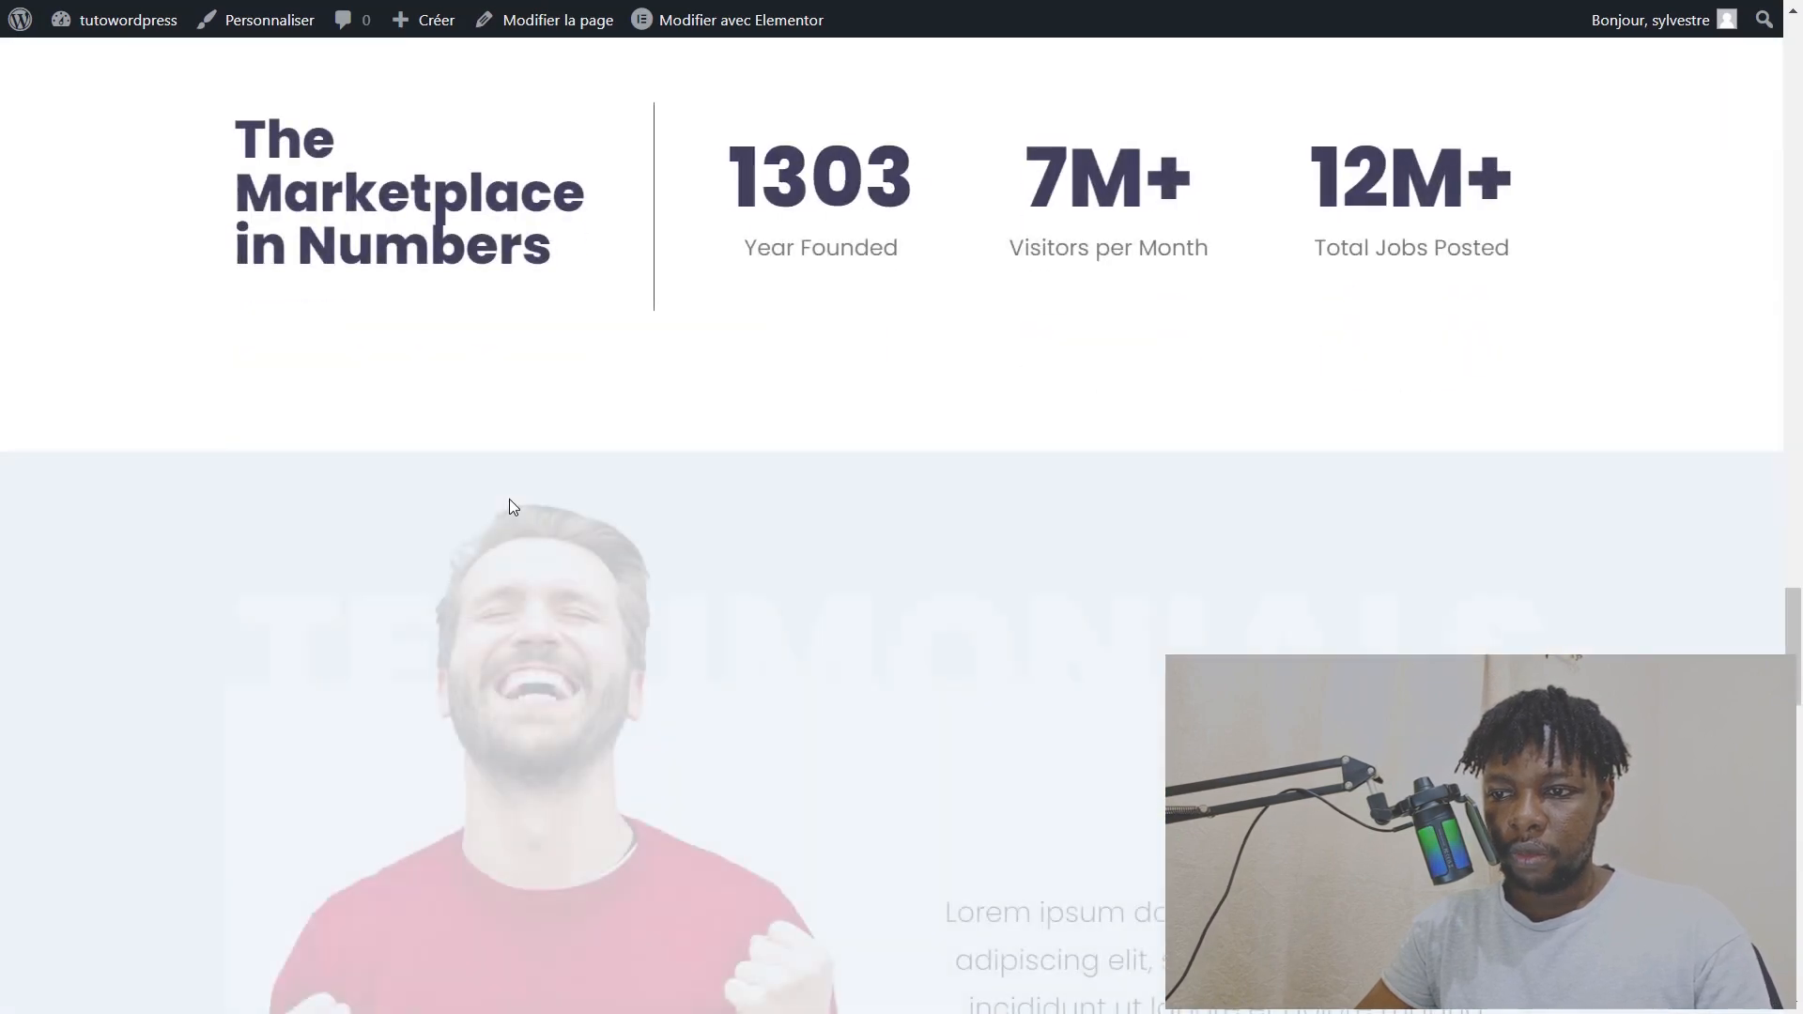
pyautogui.scroll(-12, 512, 507)
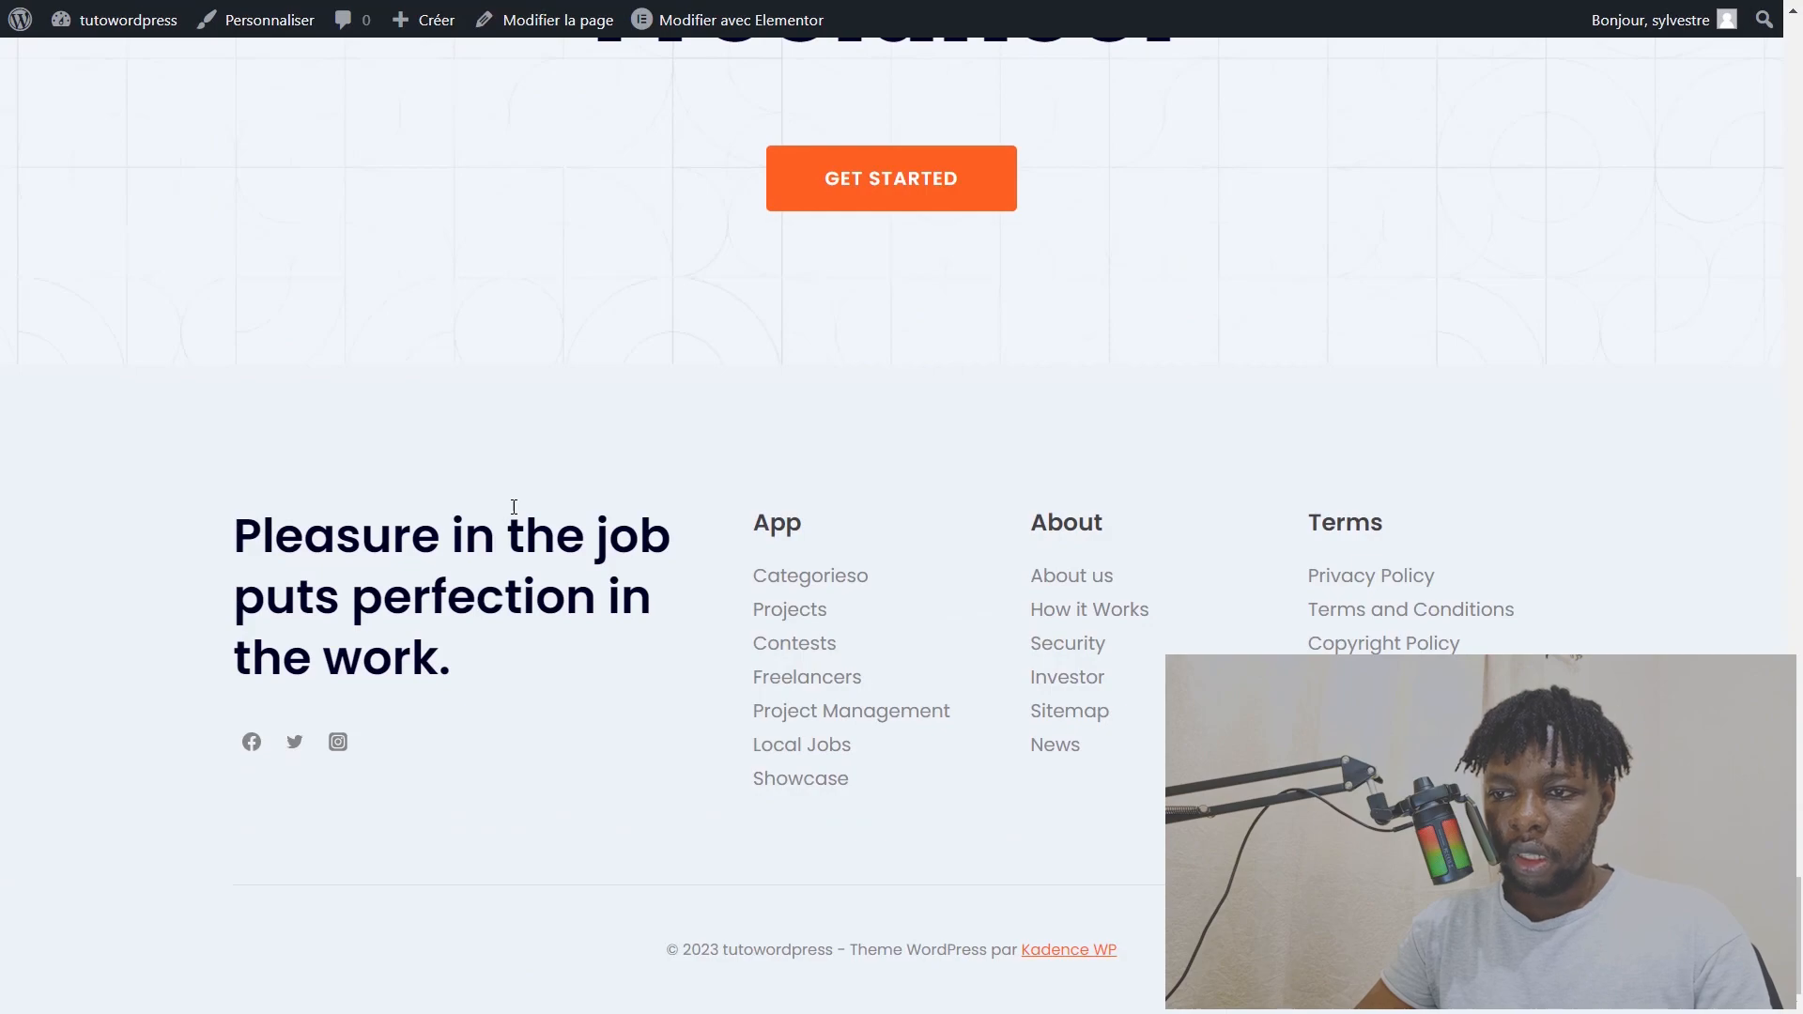
pyautogui.scroll(20, 514, 507)
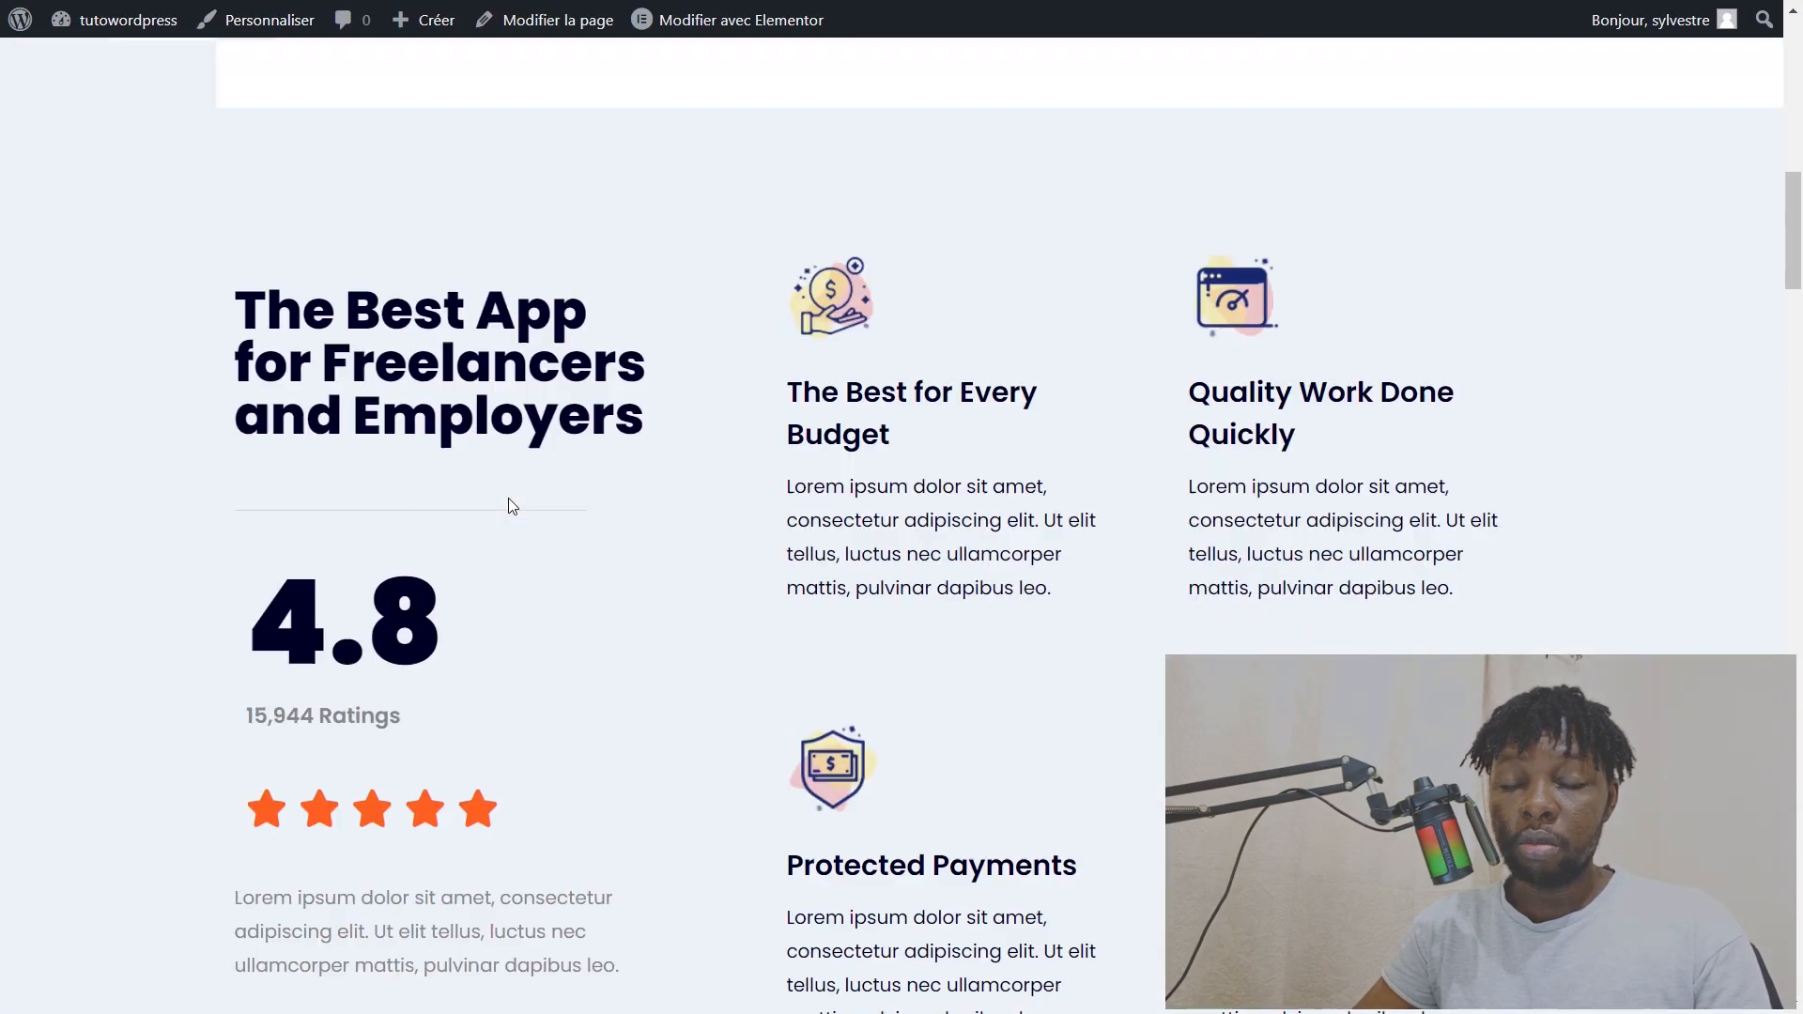
pyautogui.scroll(6, 512, 507)
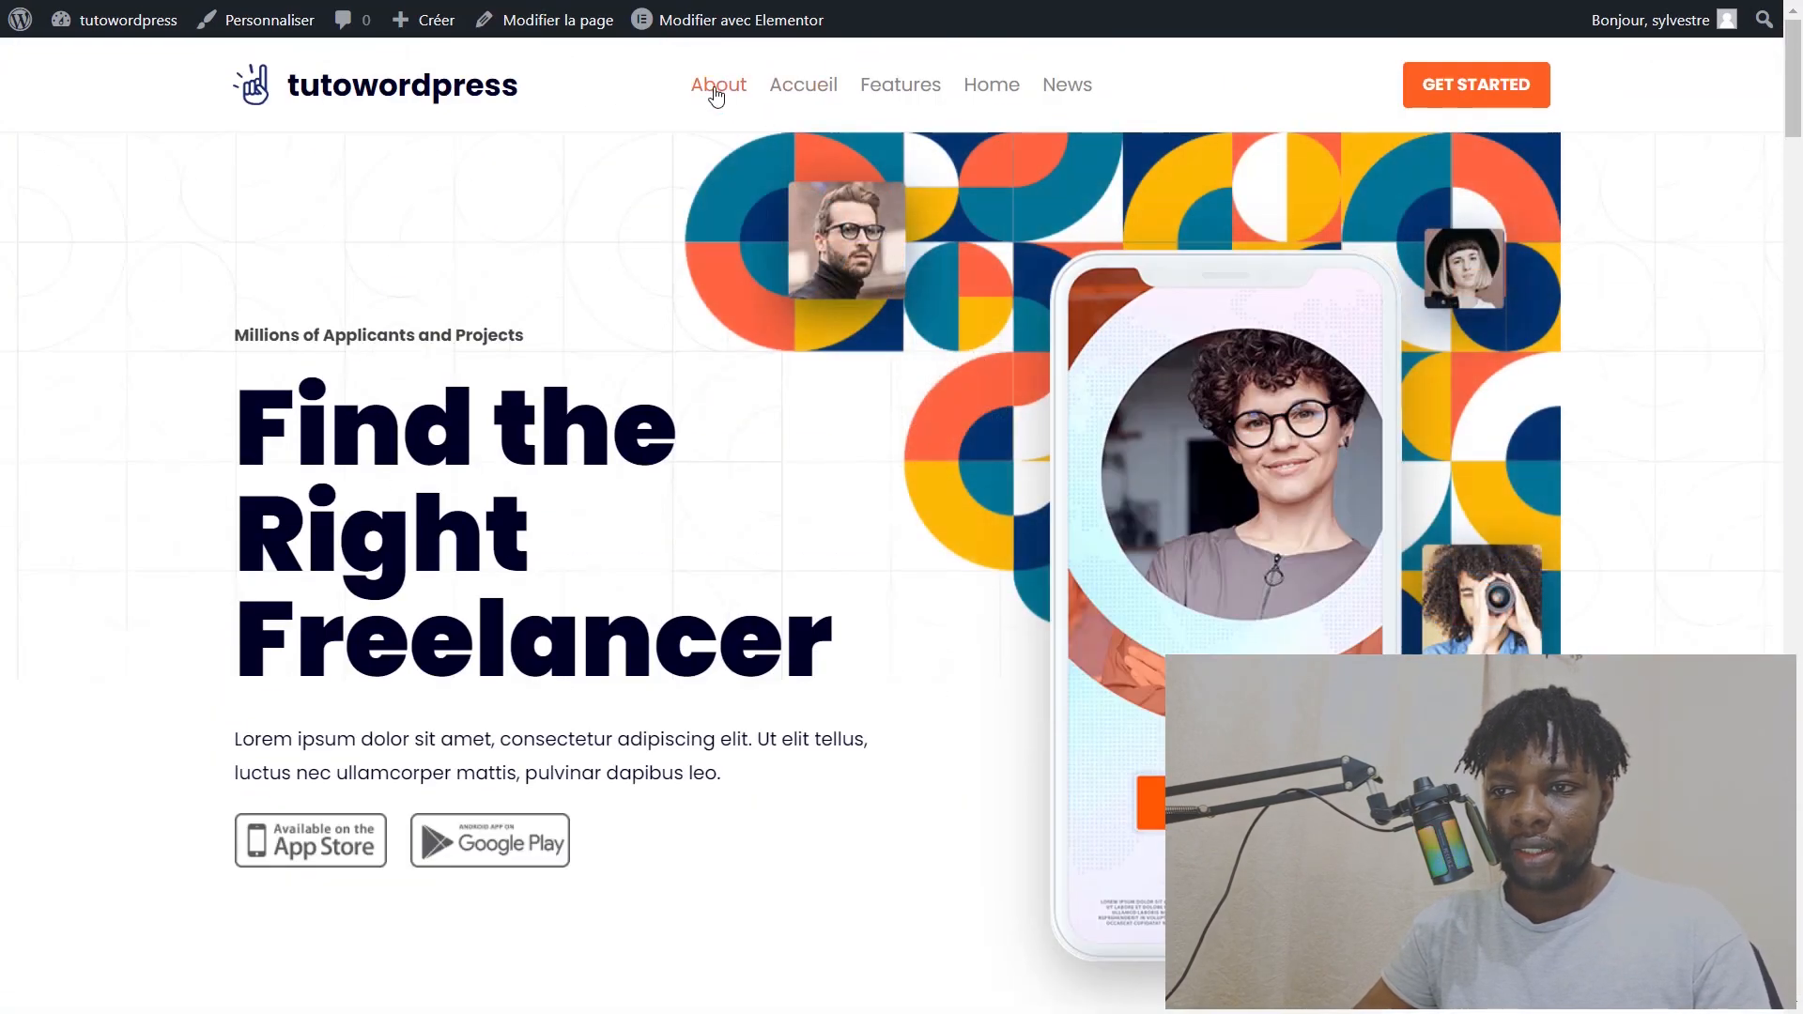
# Step: Open the site's About page and look through its sections down to the partners
pyautogui.click(716, 94)
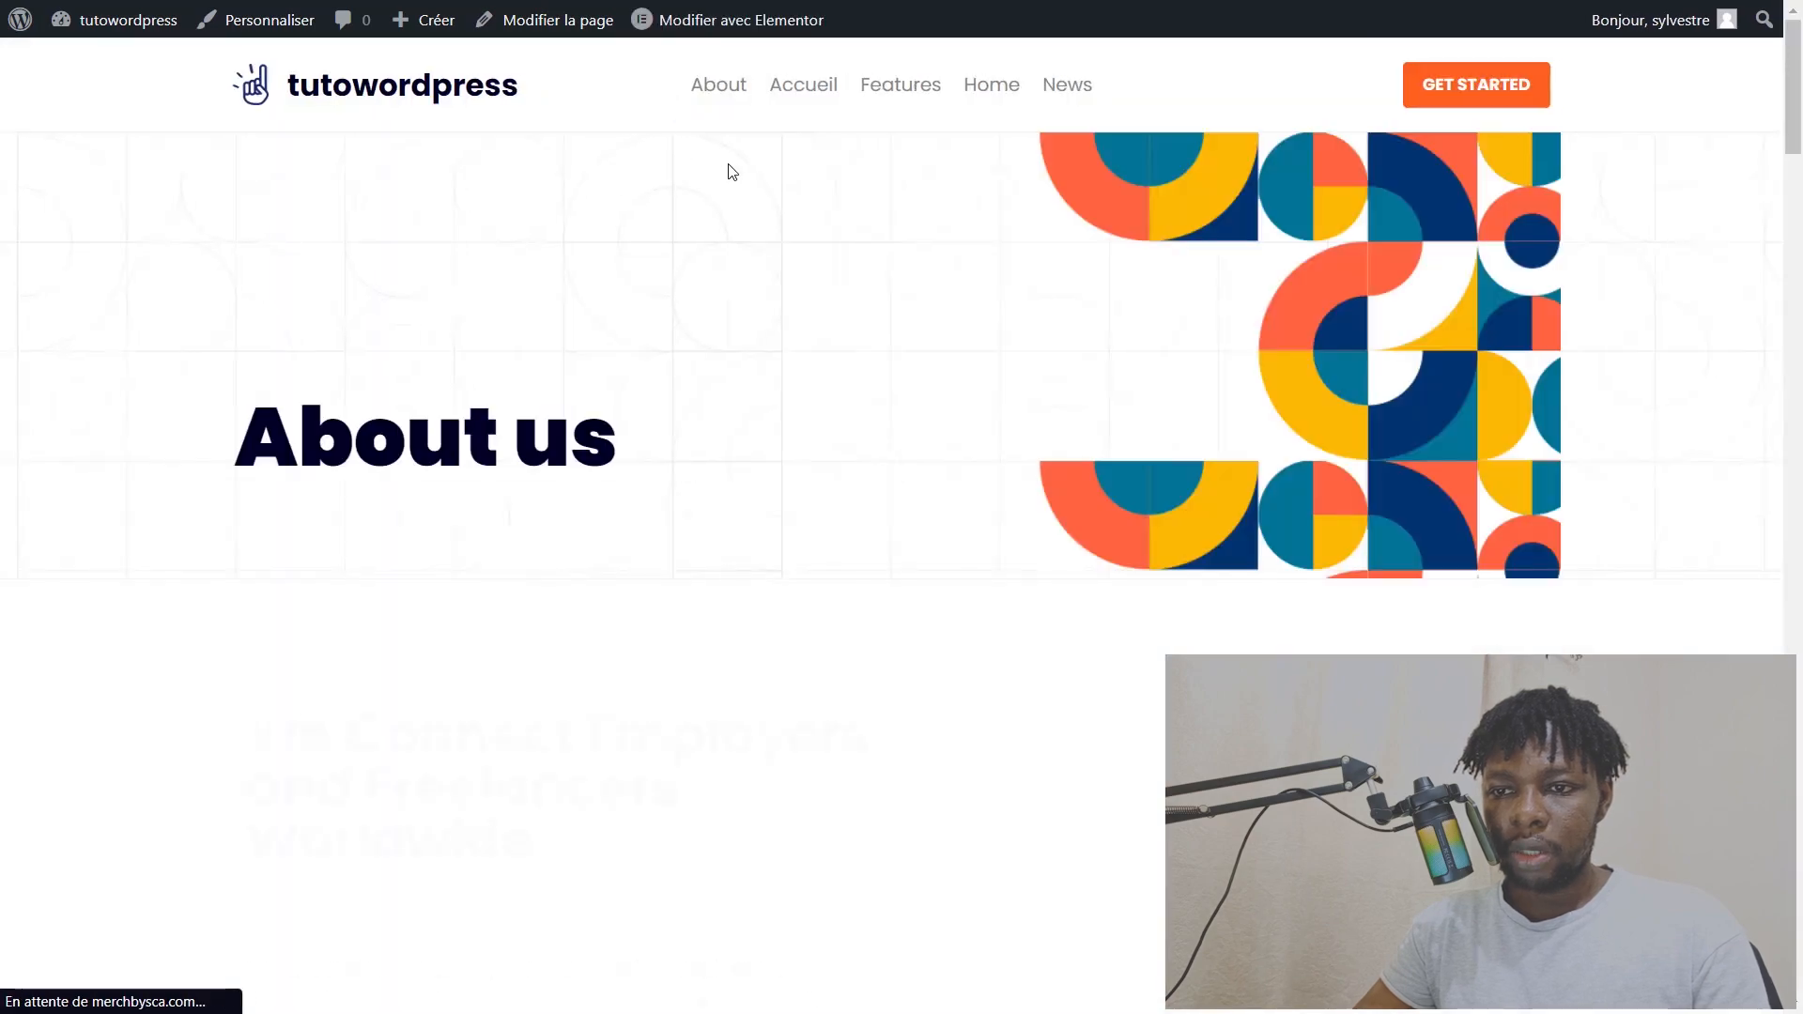
pyautogui.scroll(-20, 853, 488)
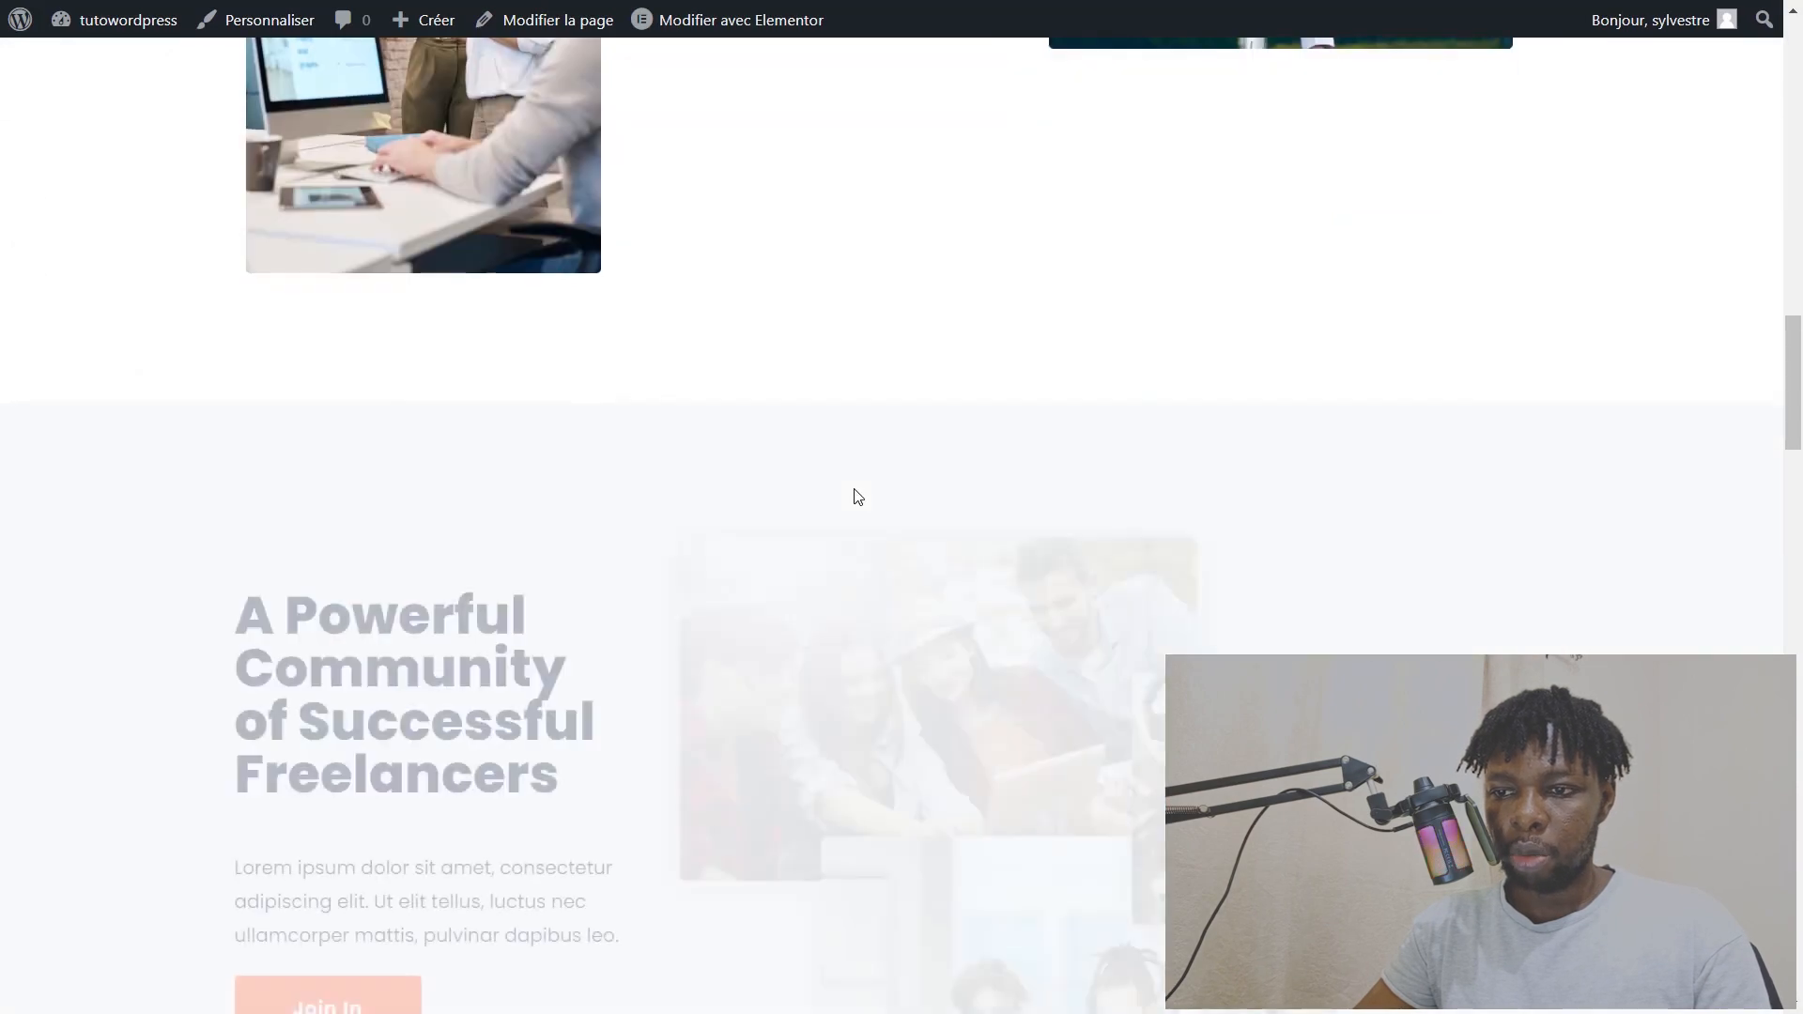
pyautogui.scroll(-20, 854, 489)
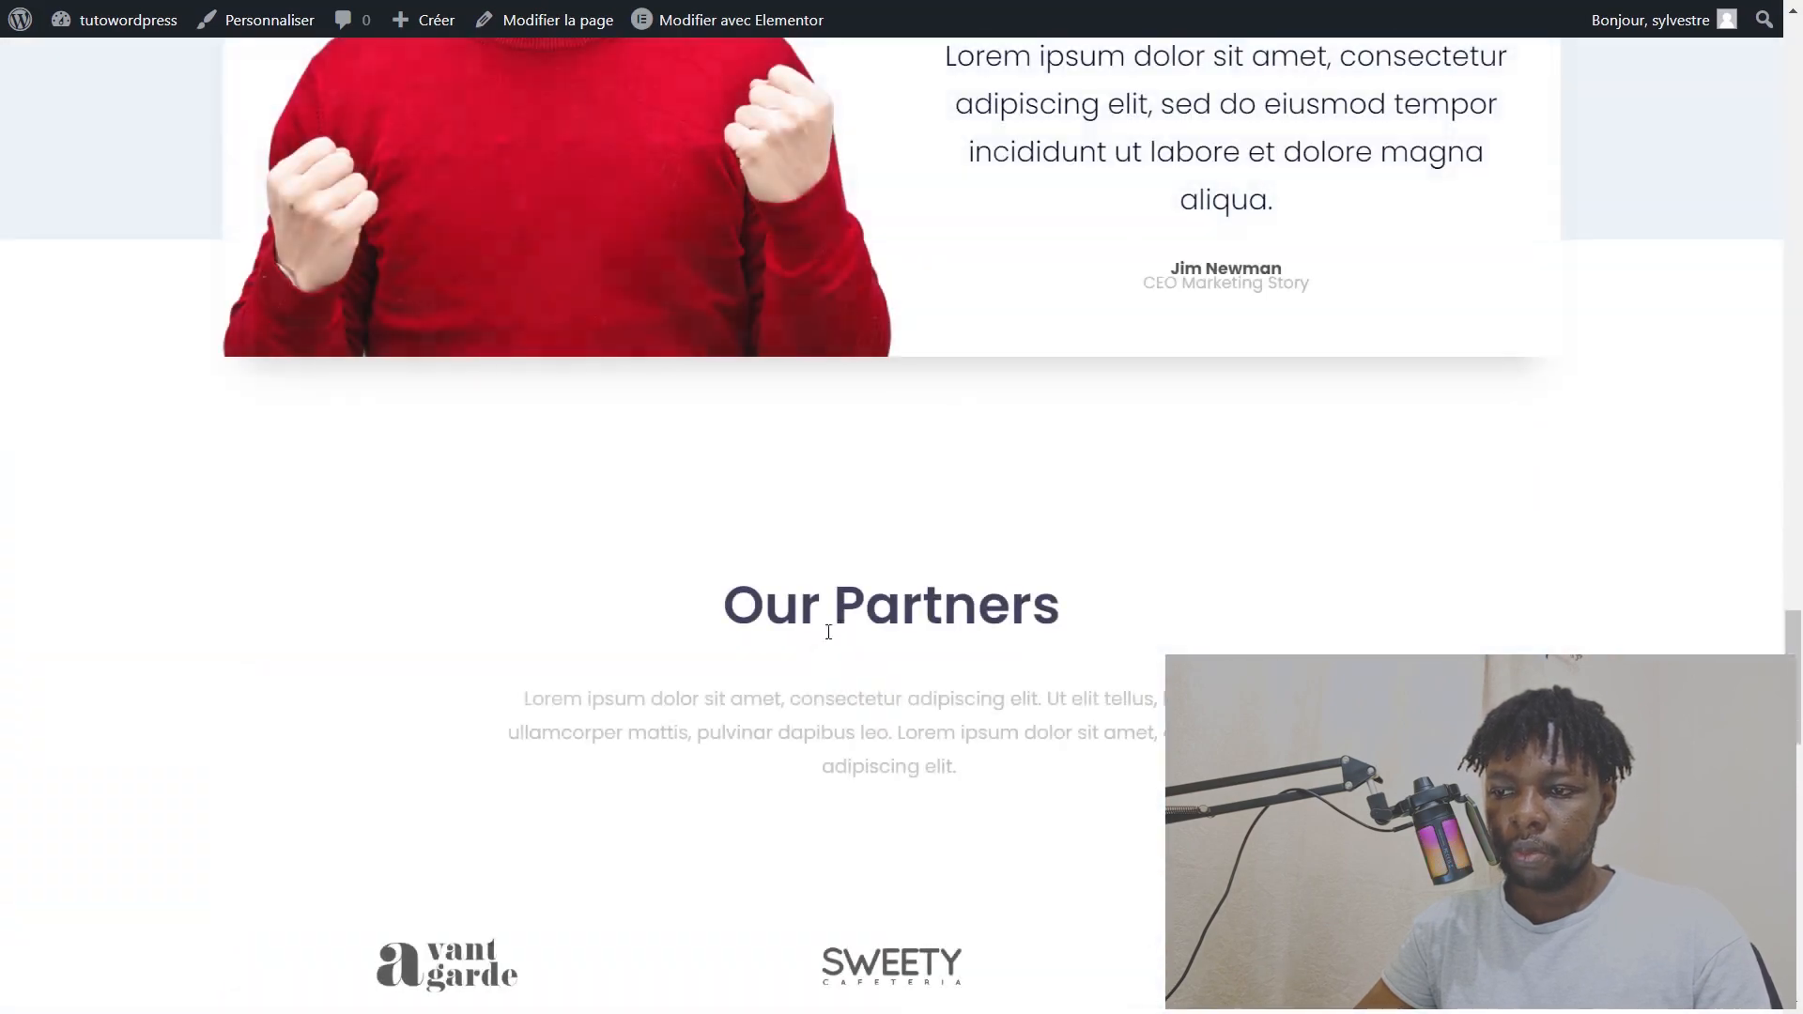
pyautogui.moveTo(1794, 676); pyautogui.dragTo(1795, 125)
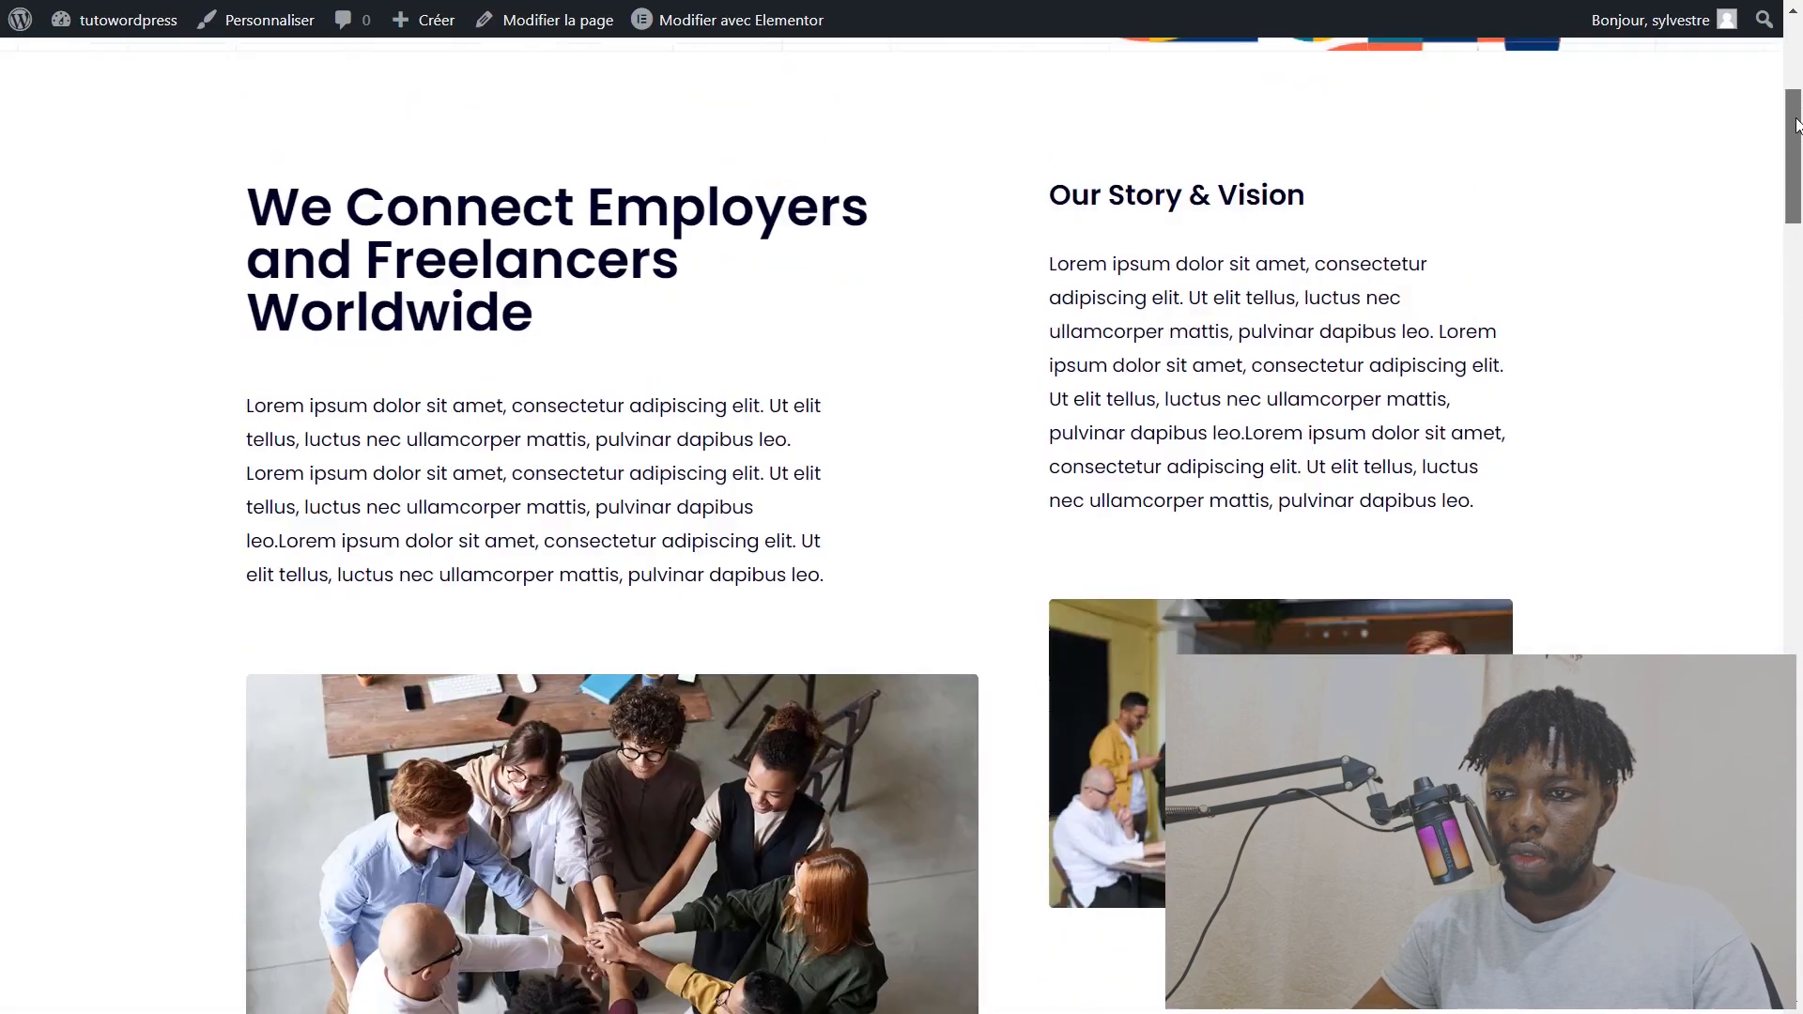
pyautogui.scroll(5, 965, 294)
# Step: Open the site's Features page and review its content
pyautogui.click(905, 88)
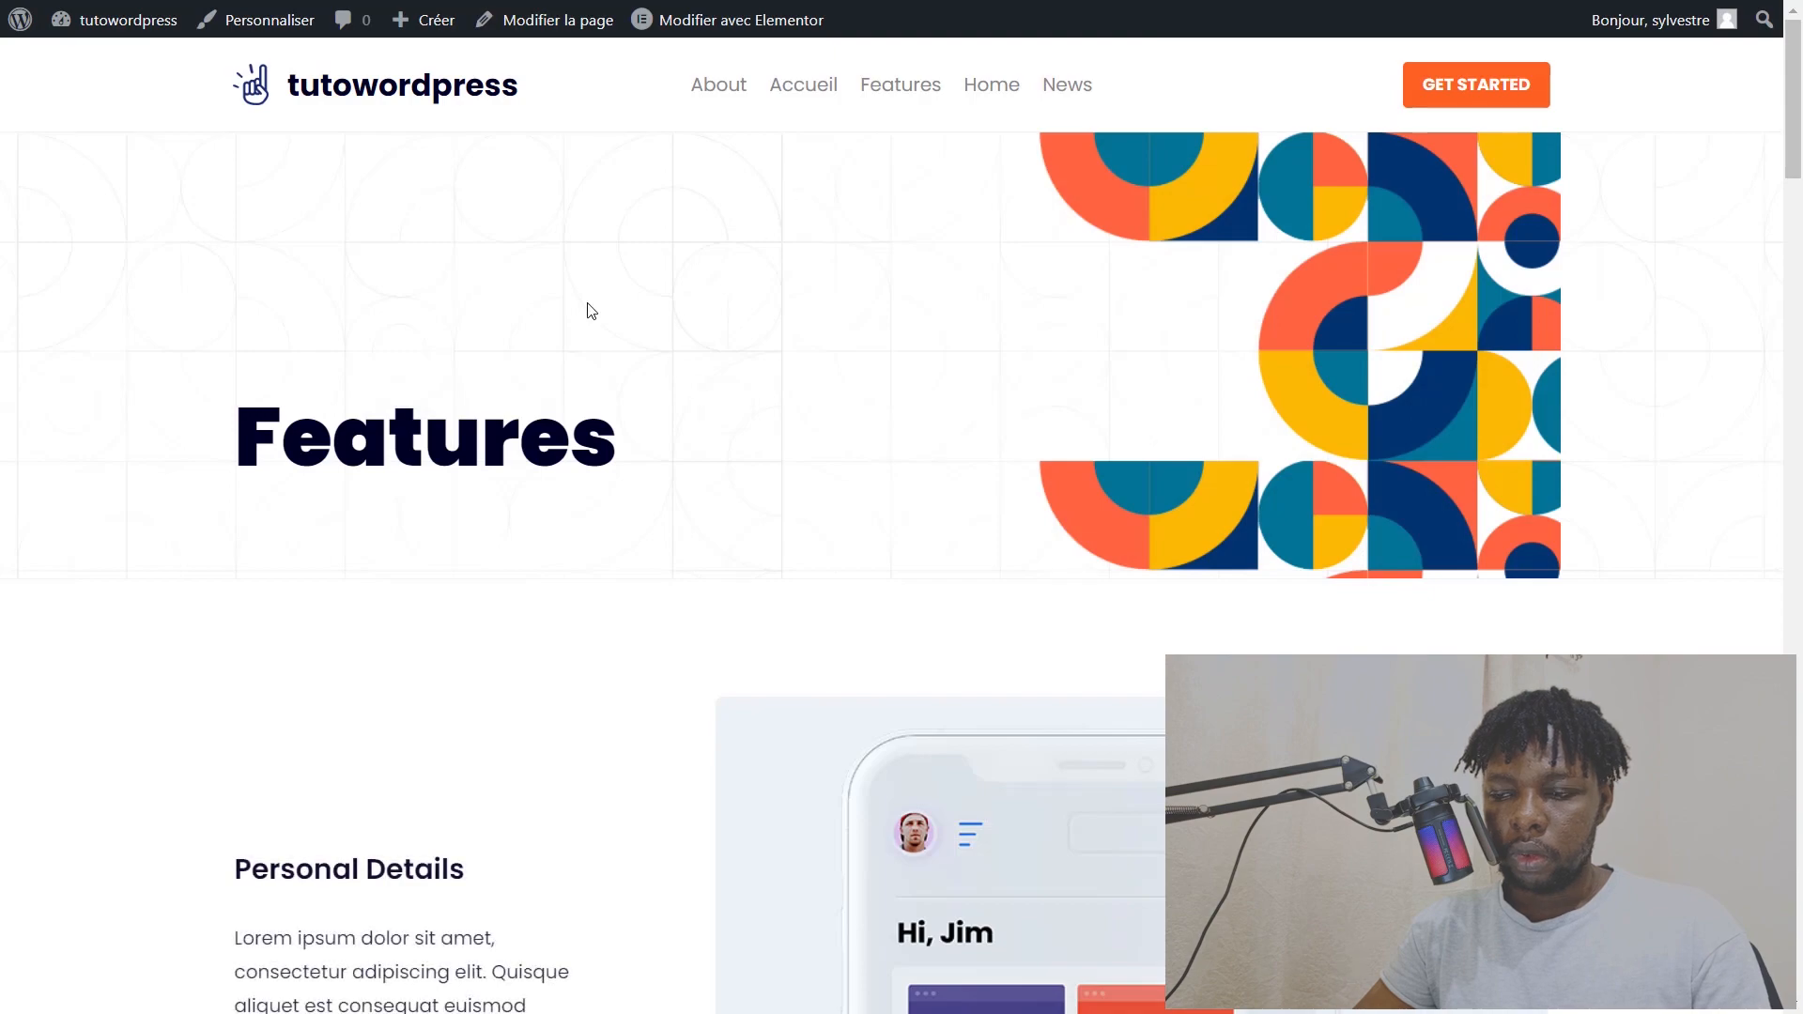
pyautogui.scroll(-7, 731, 329)
pyautogui.scroll(-15, 727, 327)
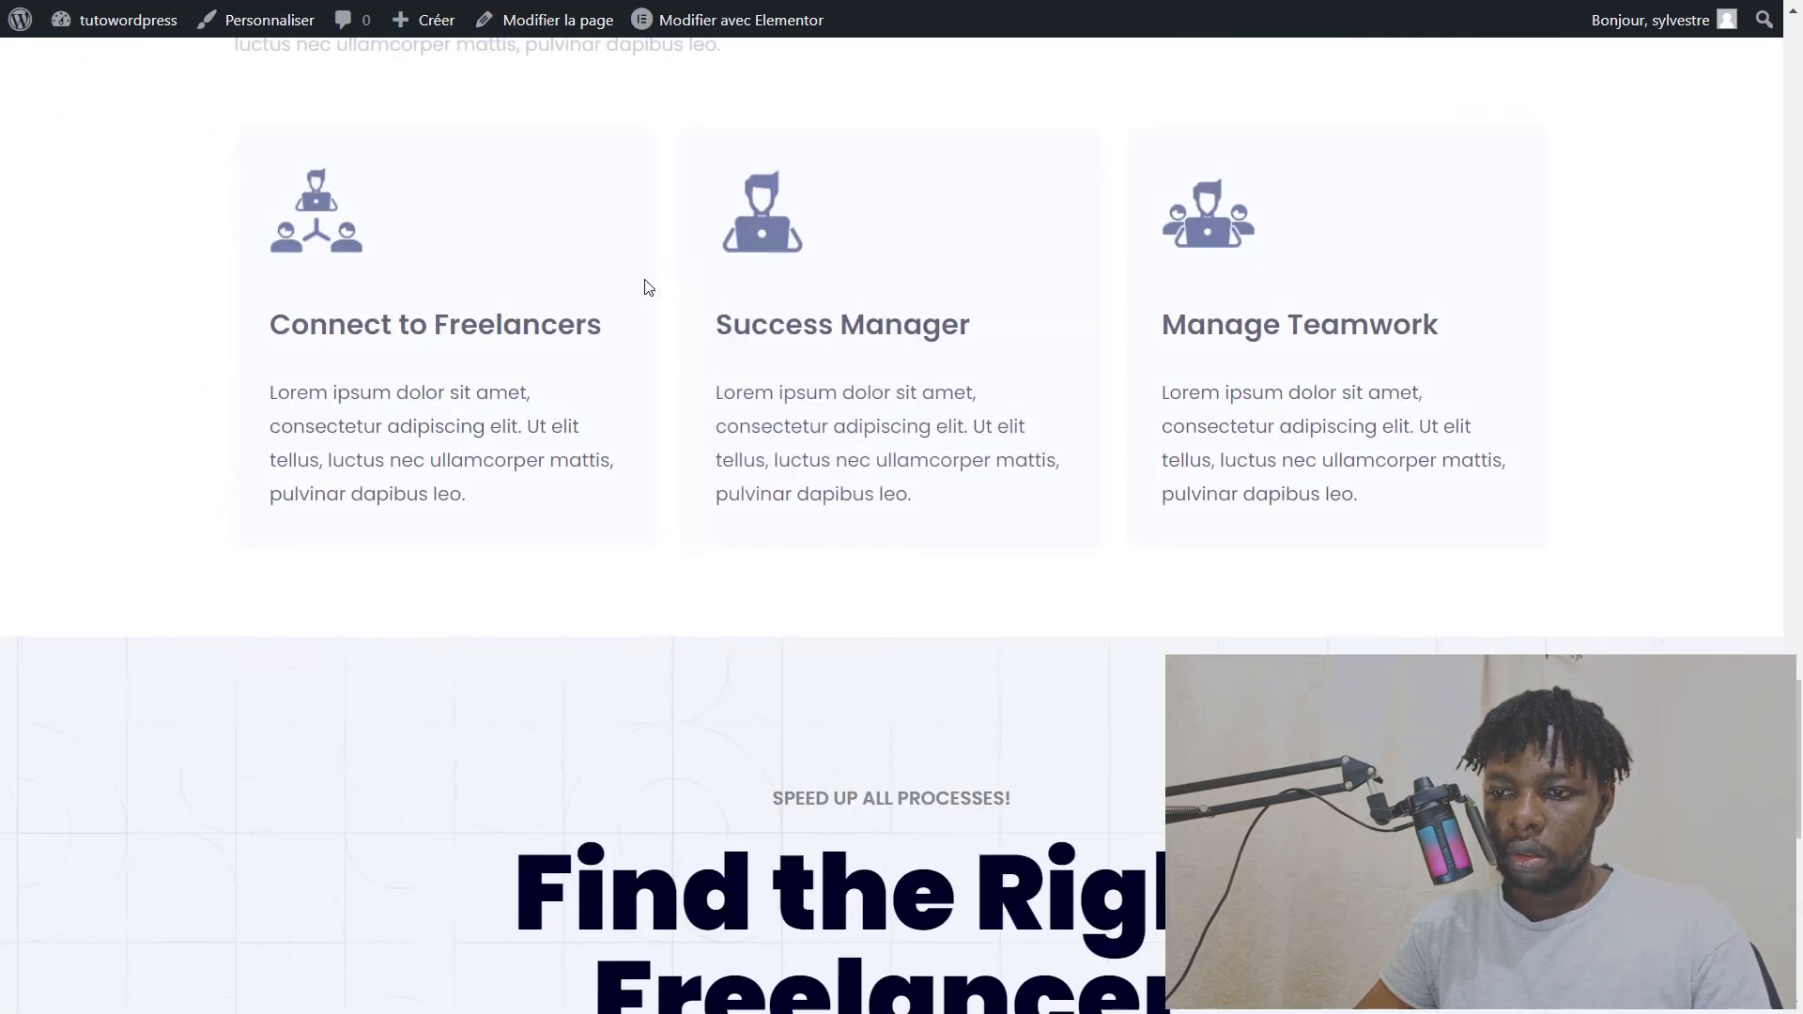
pyautogui.moveTo(1792, 753); pyautogui.dragTo(1782, 93)
# Step: Open the site's Accueil page and check its content
pyautogui.click(797, 96)
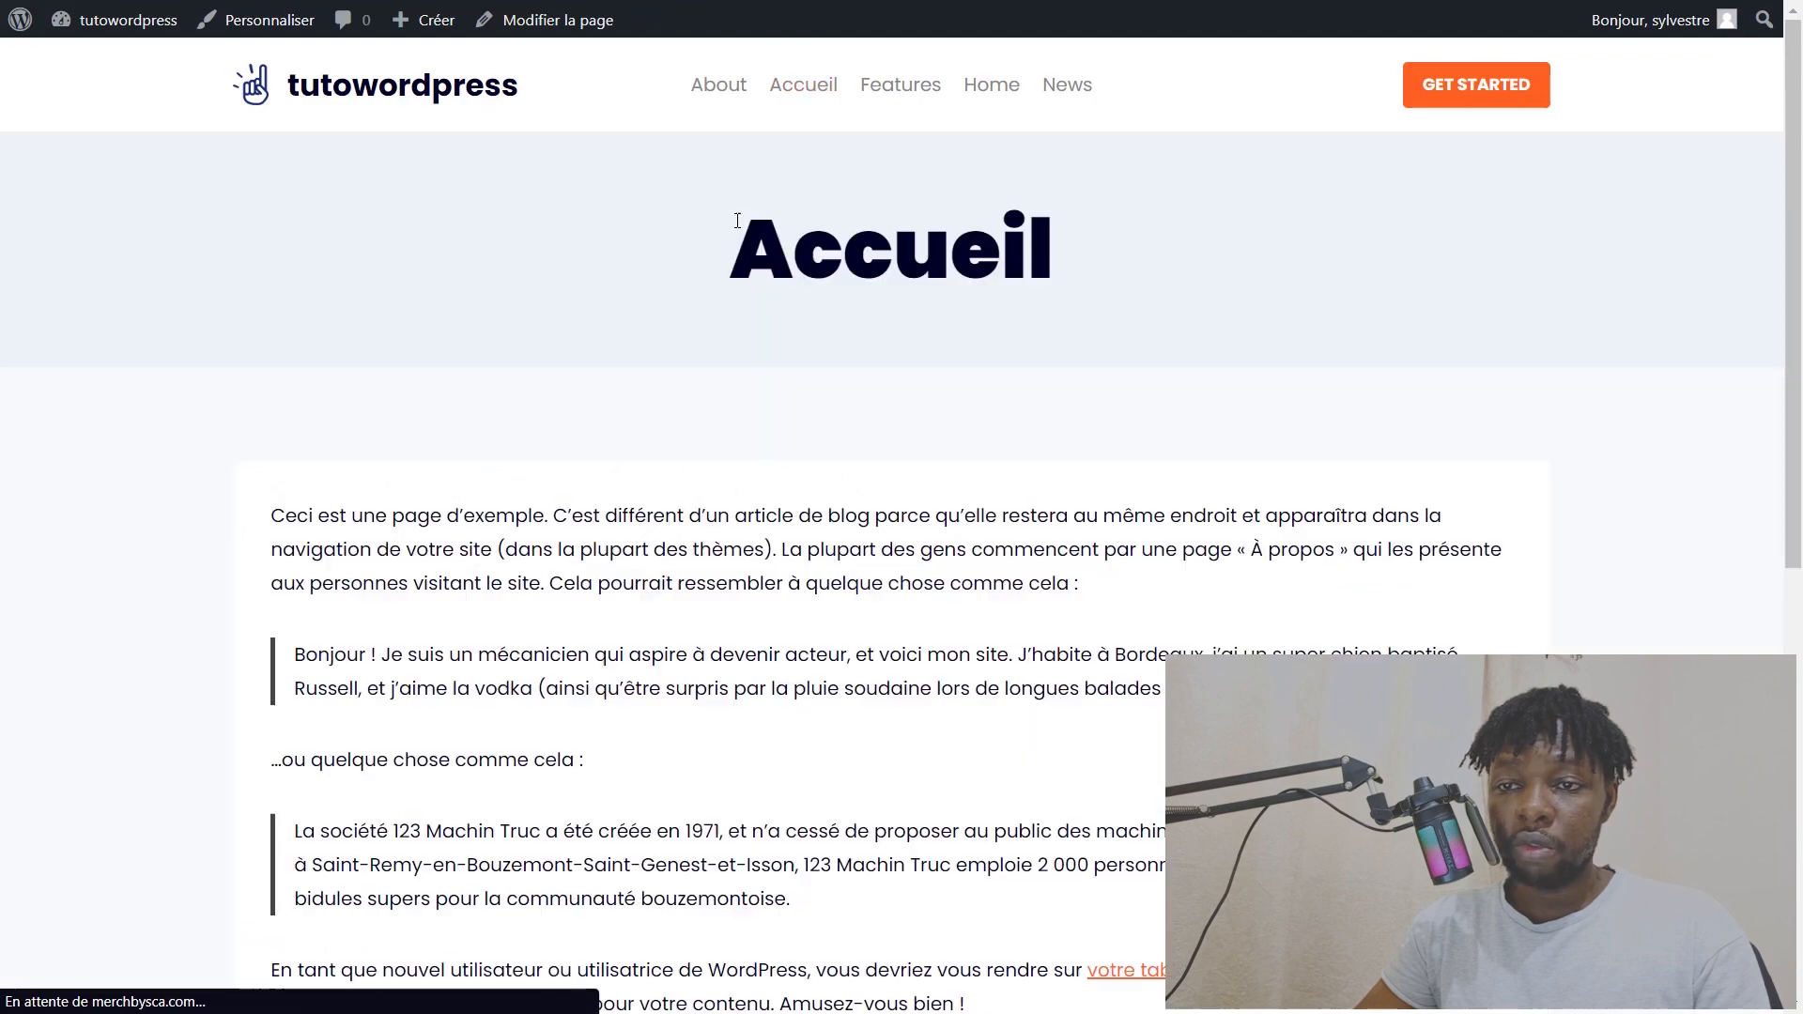
pyautogui.scroll(-10, 671, 297)
pyautogui.scroll(10, 778, 237)
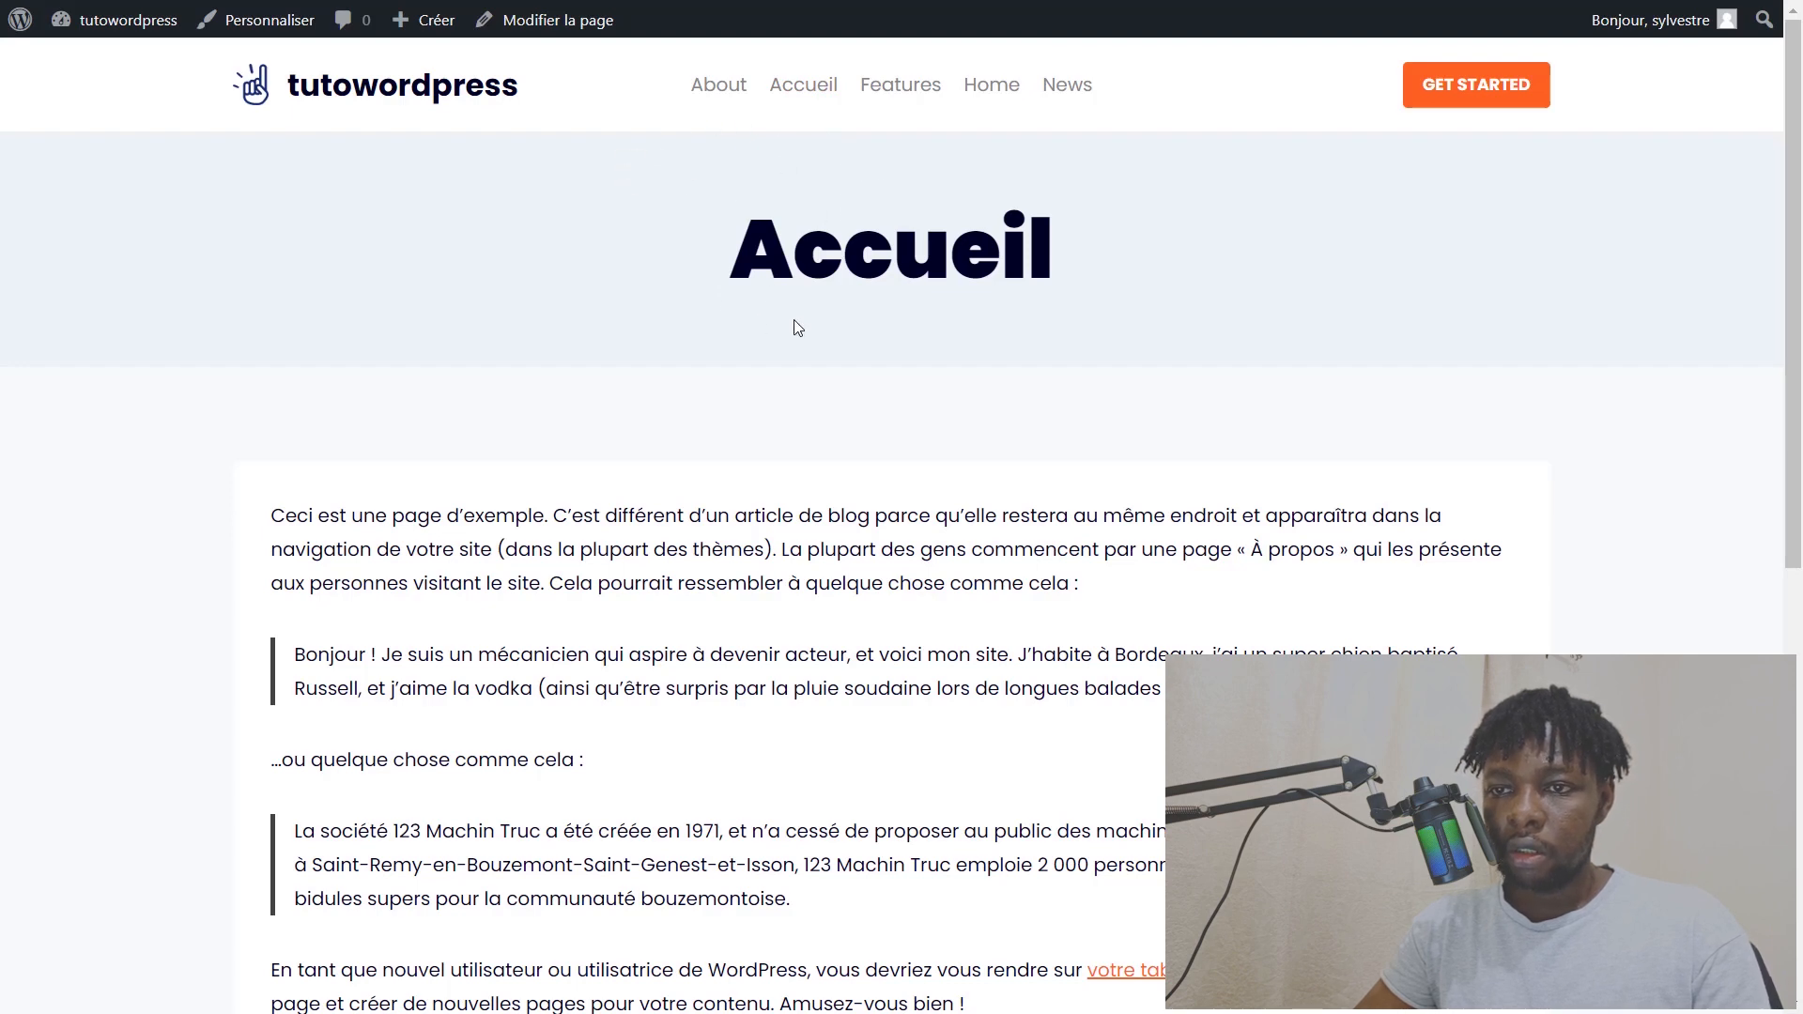
# Step: Open the Home page from the site navigation and look through its sections
pyautogui.click(1002, 92)
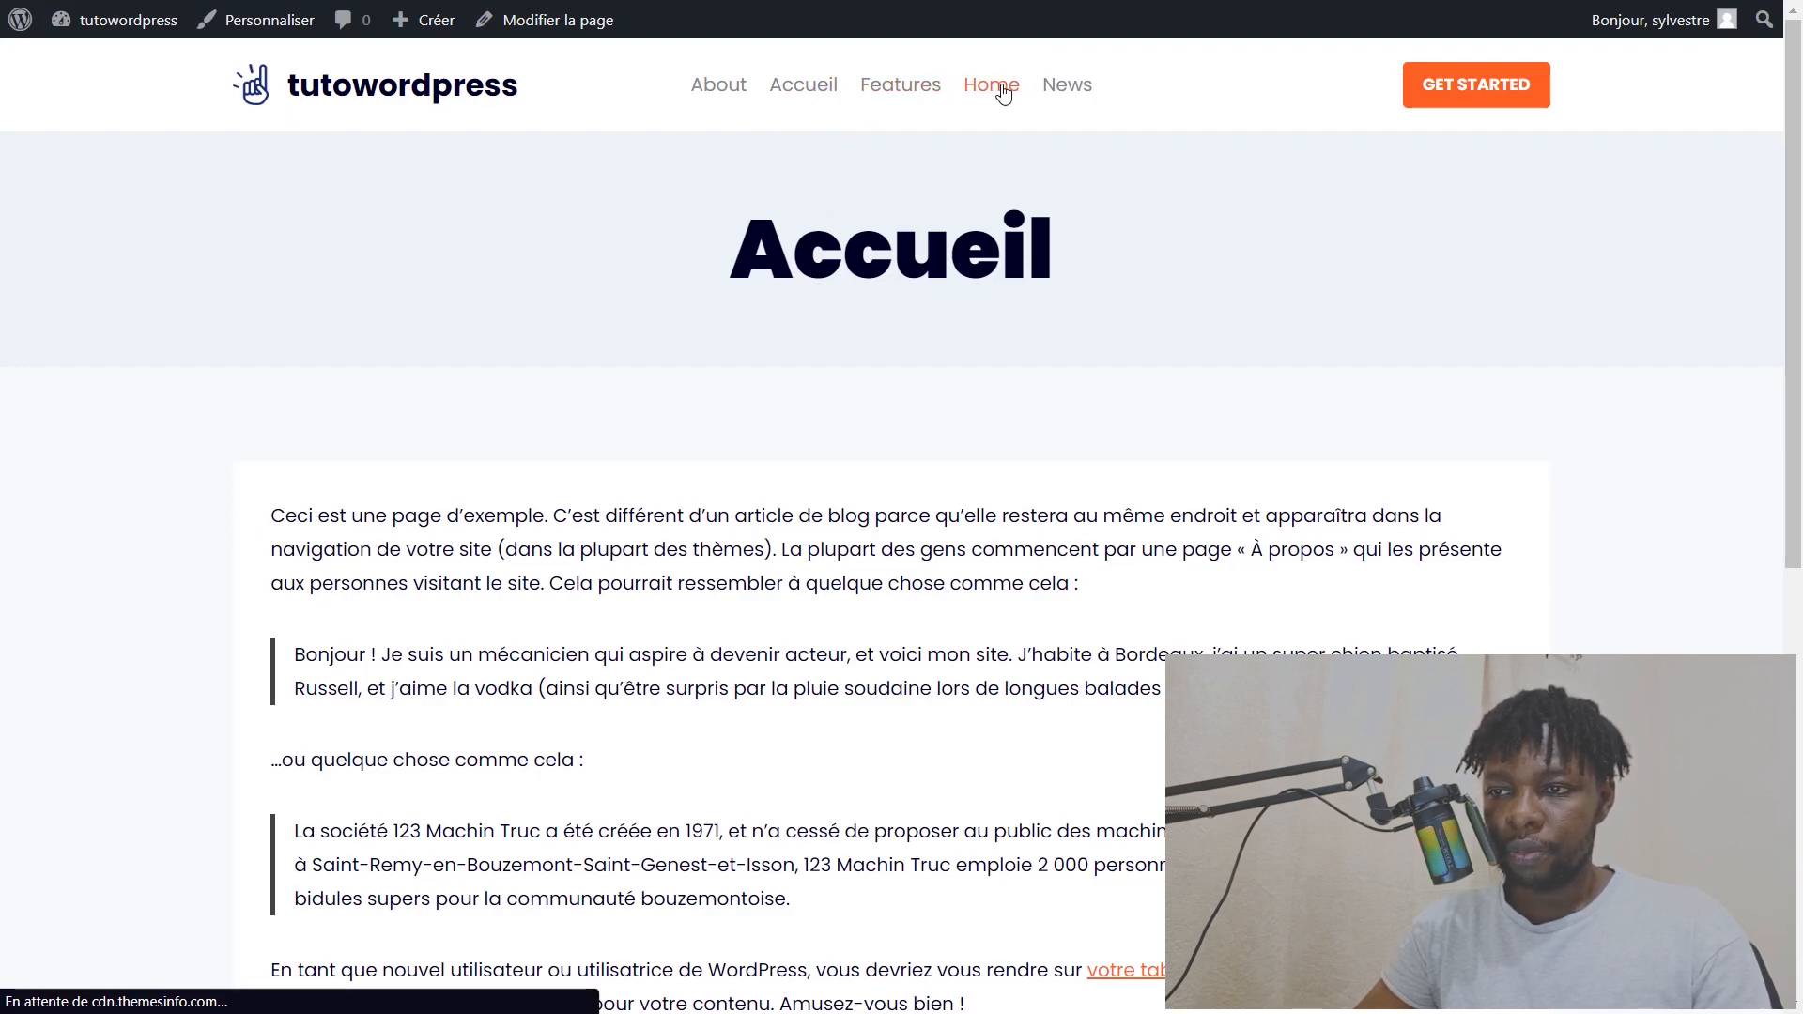
pyautogui.scroll(-6, 756, 463)
pyautogui.scroll(-15, 757, 463)
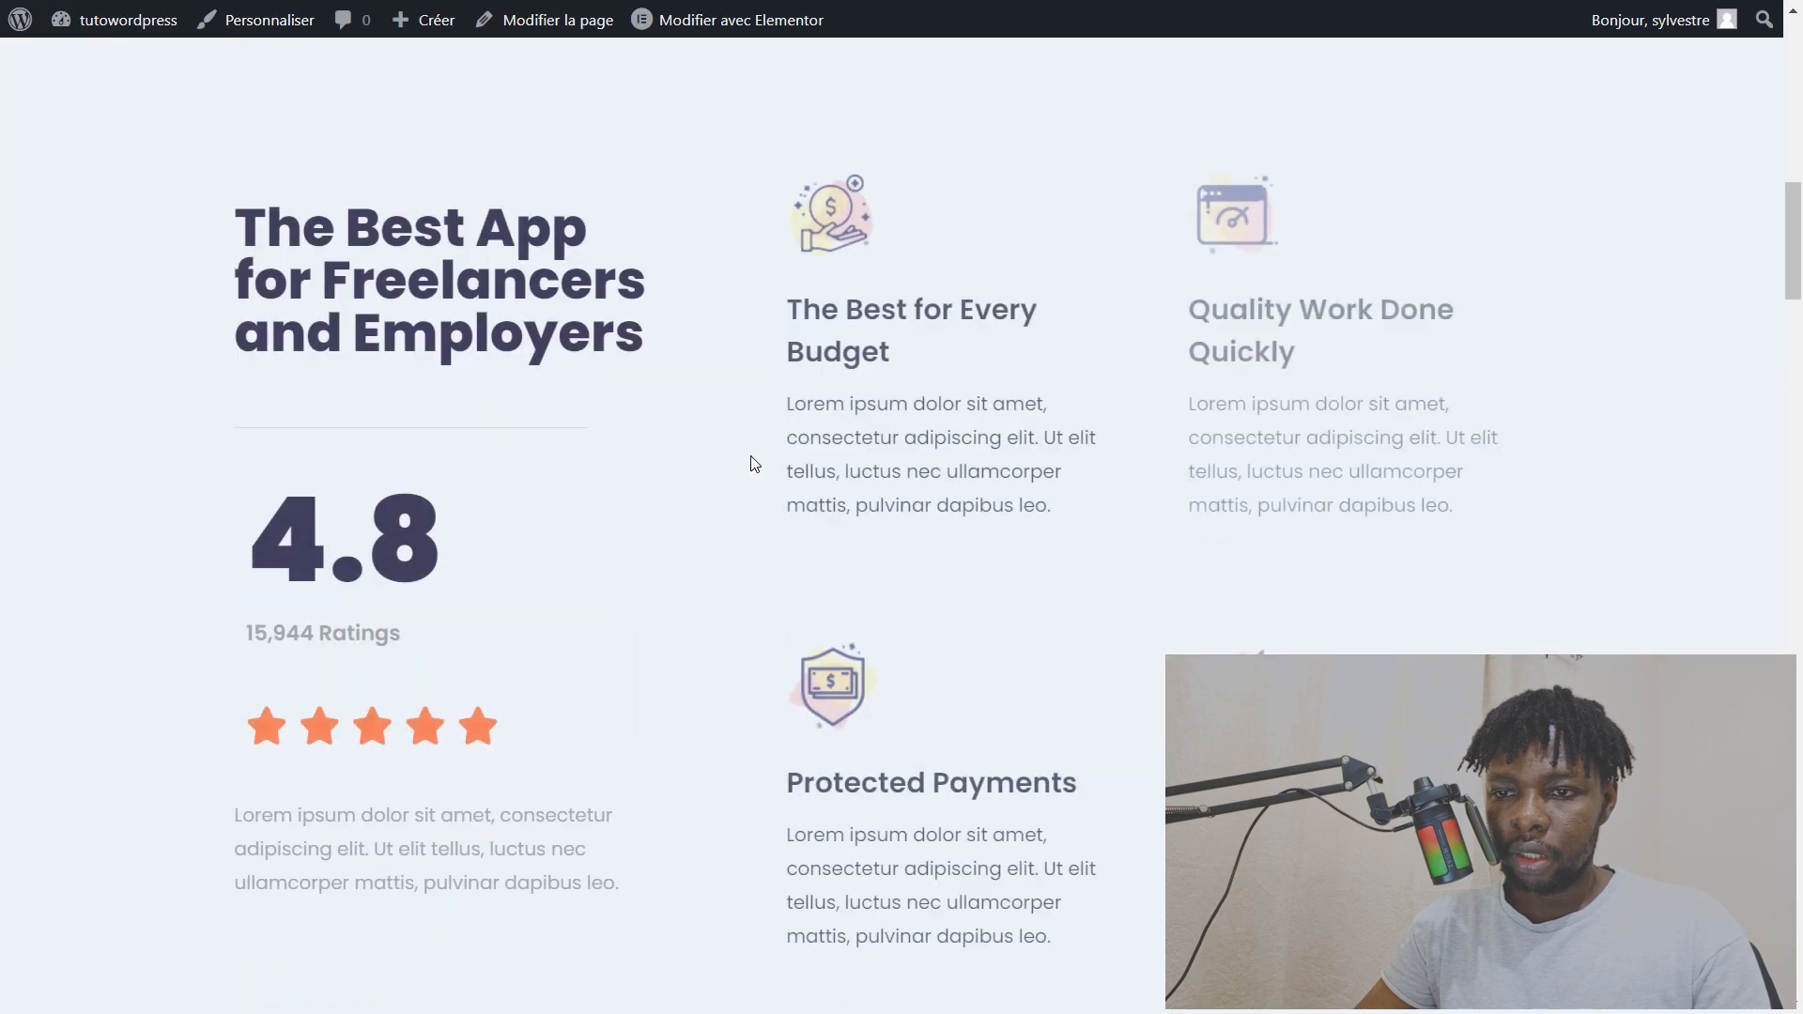
pyautogui.scroll(-20, 752, 474)
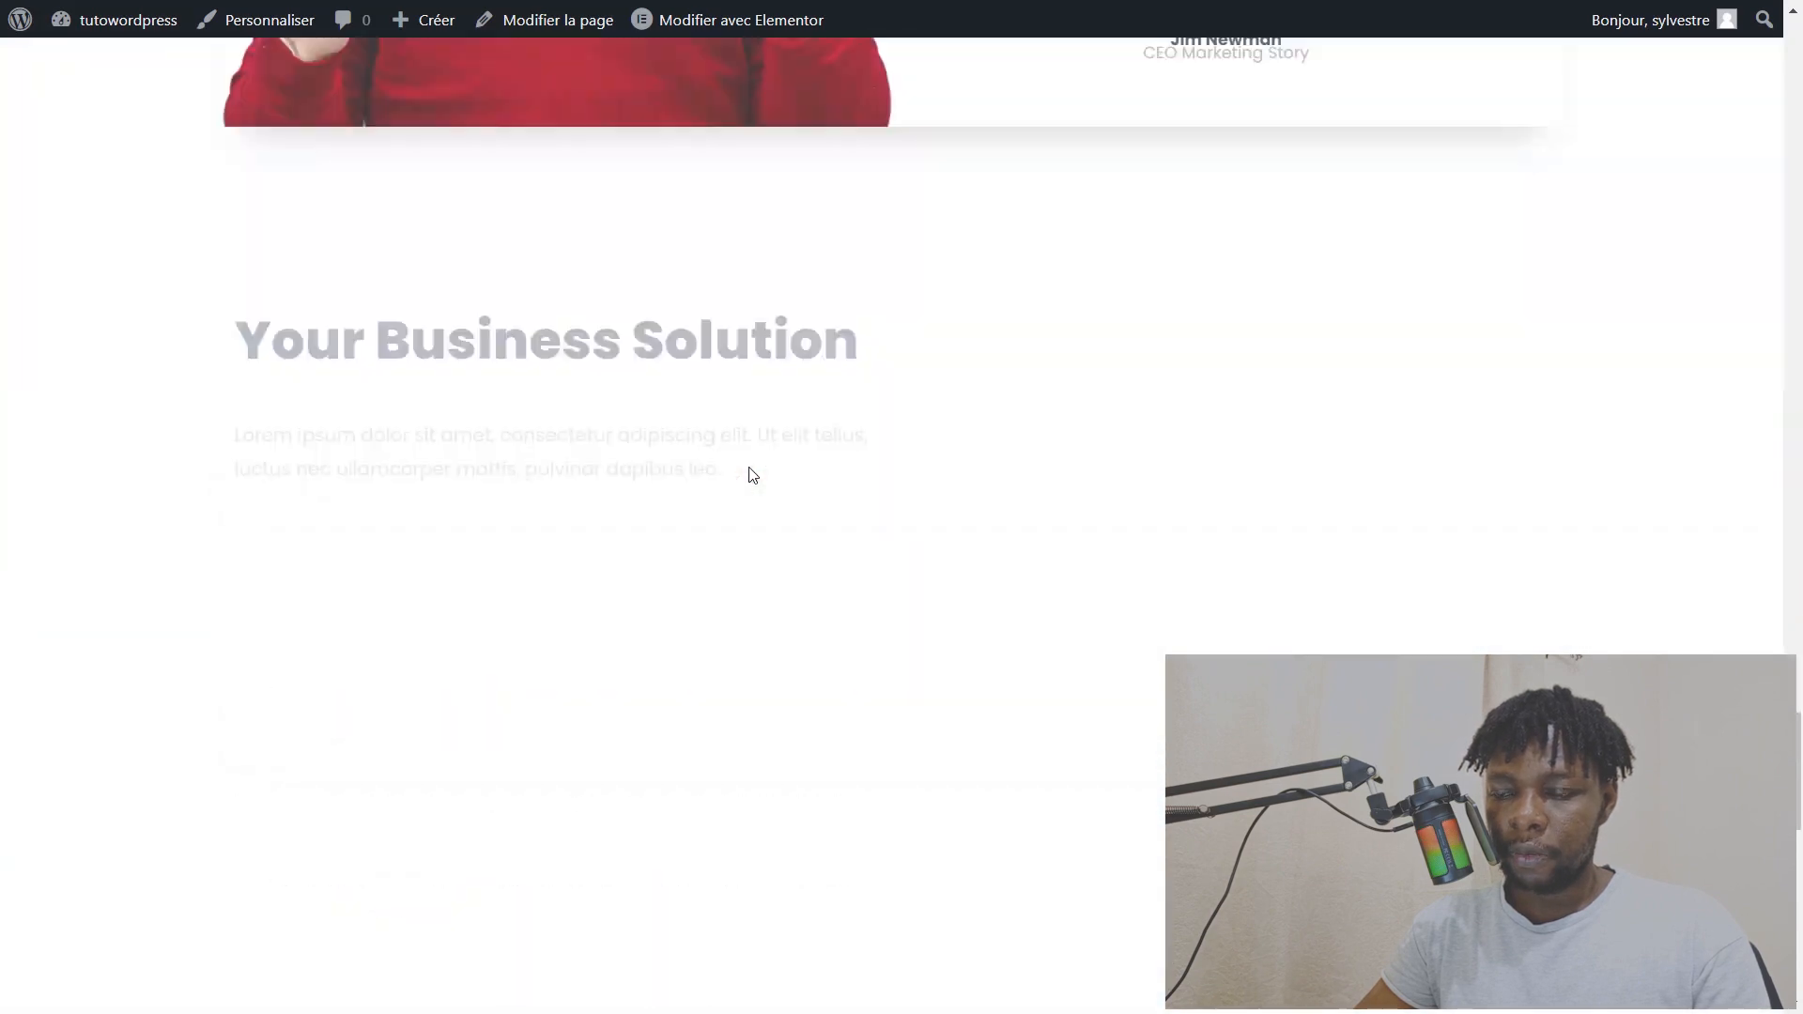
pyautogui.scroll(20, 745, 465)
pyautogui.scroll(20, 742, 460)
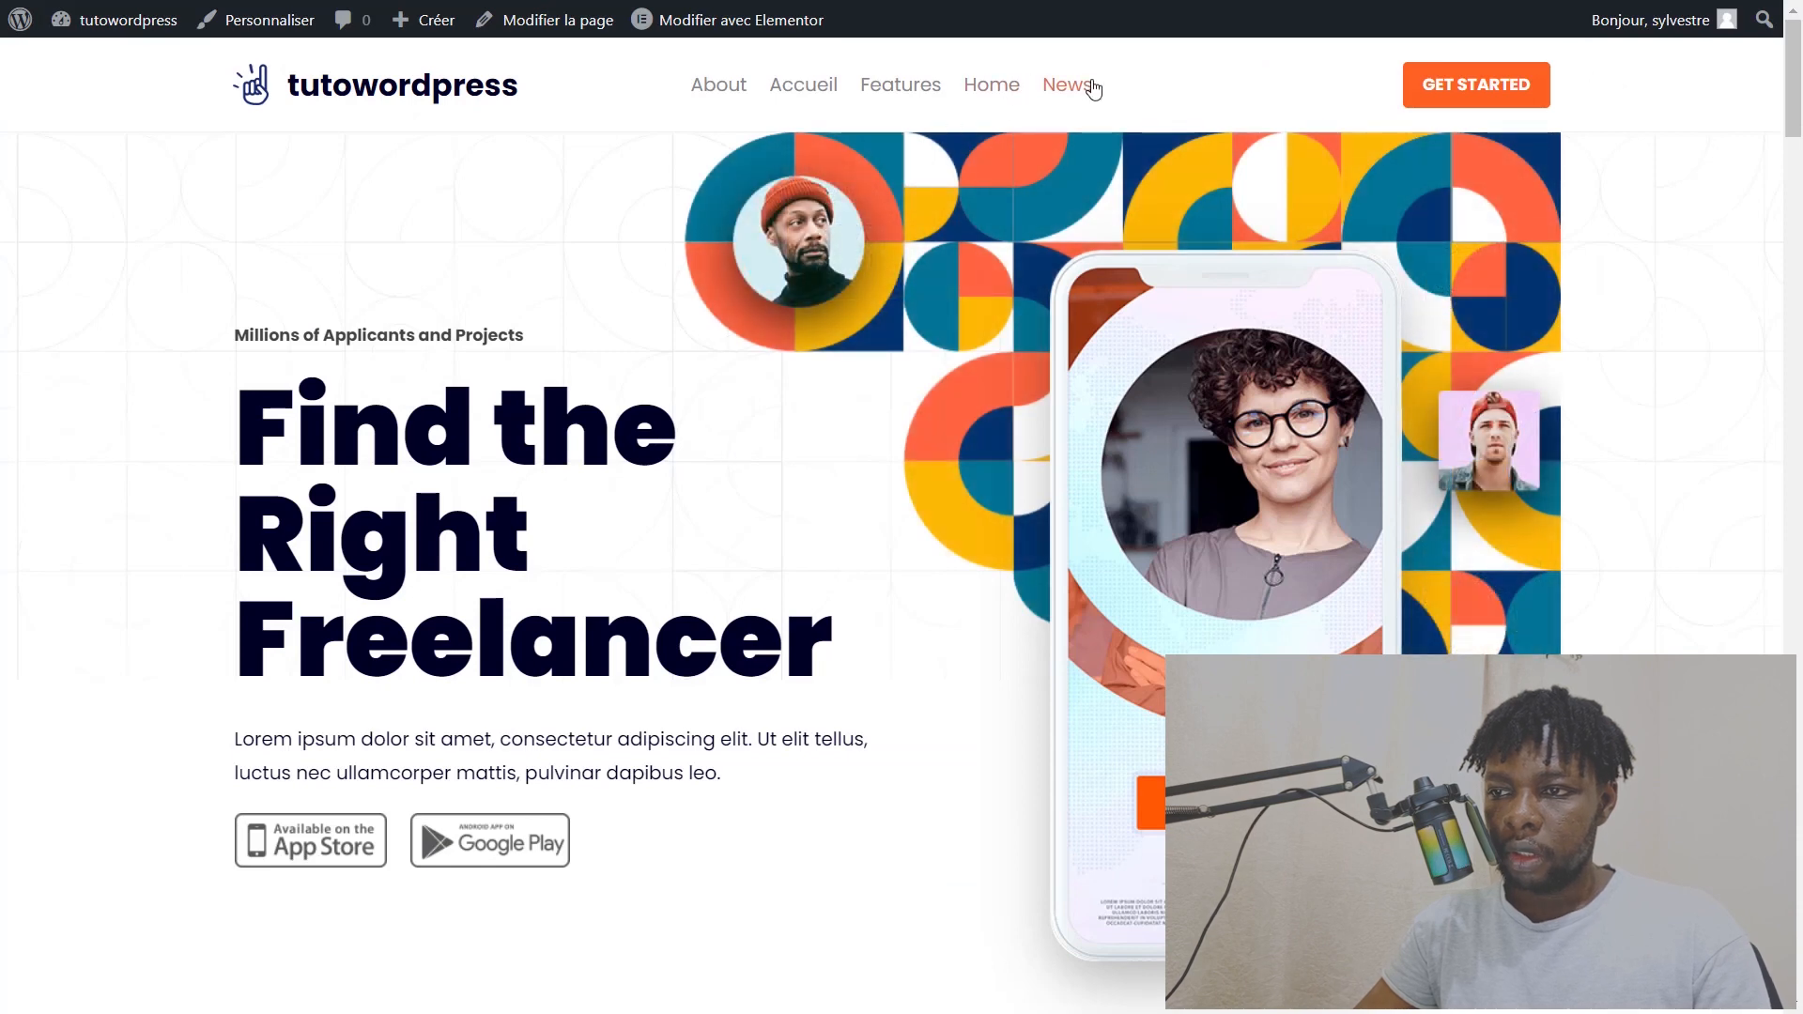
# Step: Open the News page, try its Get Started link, and look through the listed articles
pyautogui.click(1090, 87)
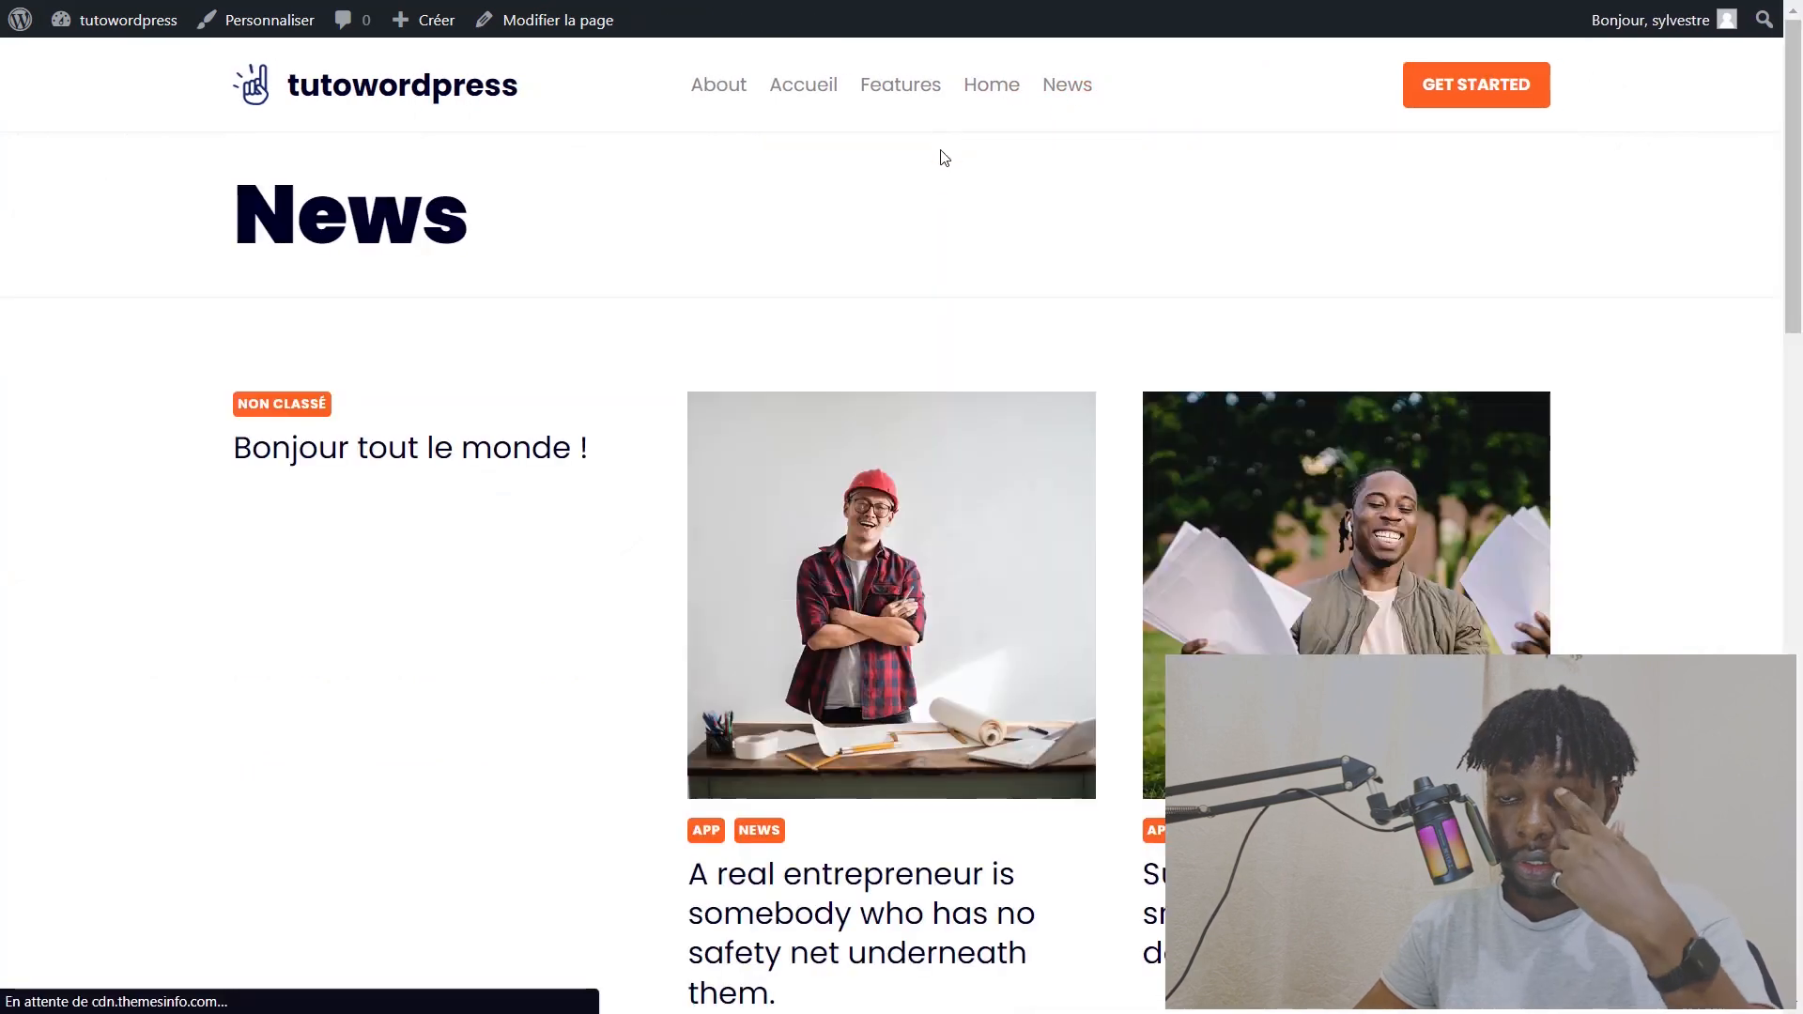
pyautogui.click(1444, 87)
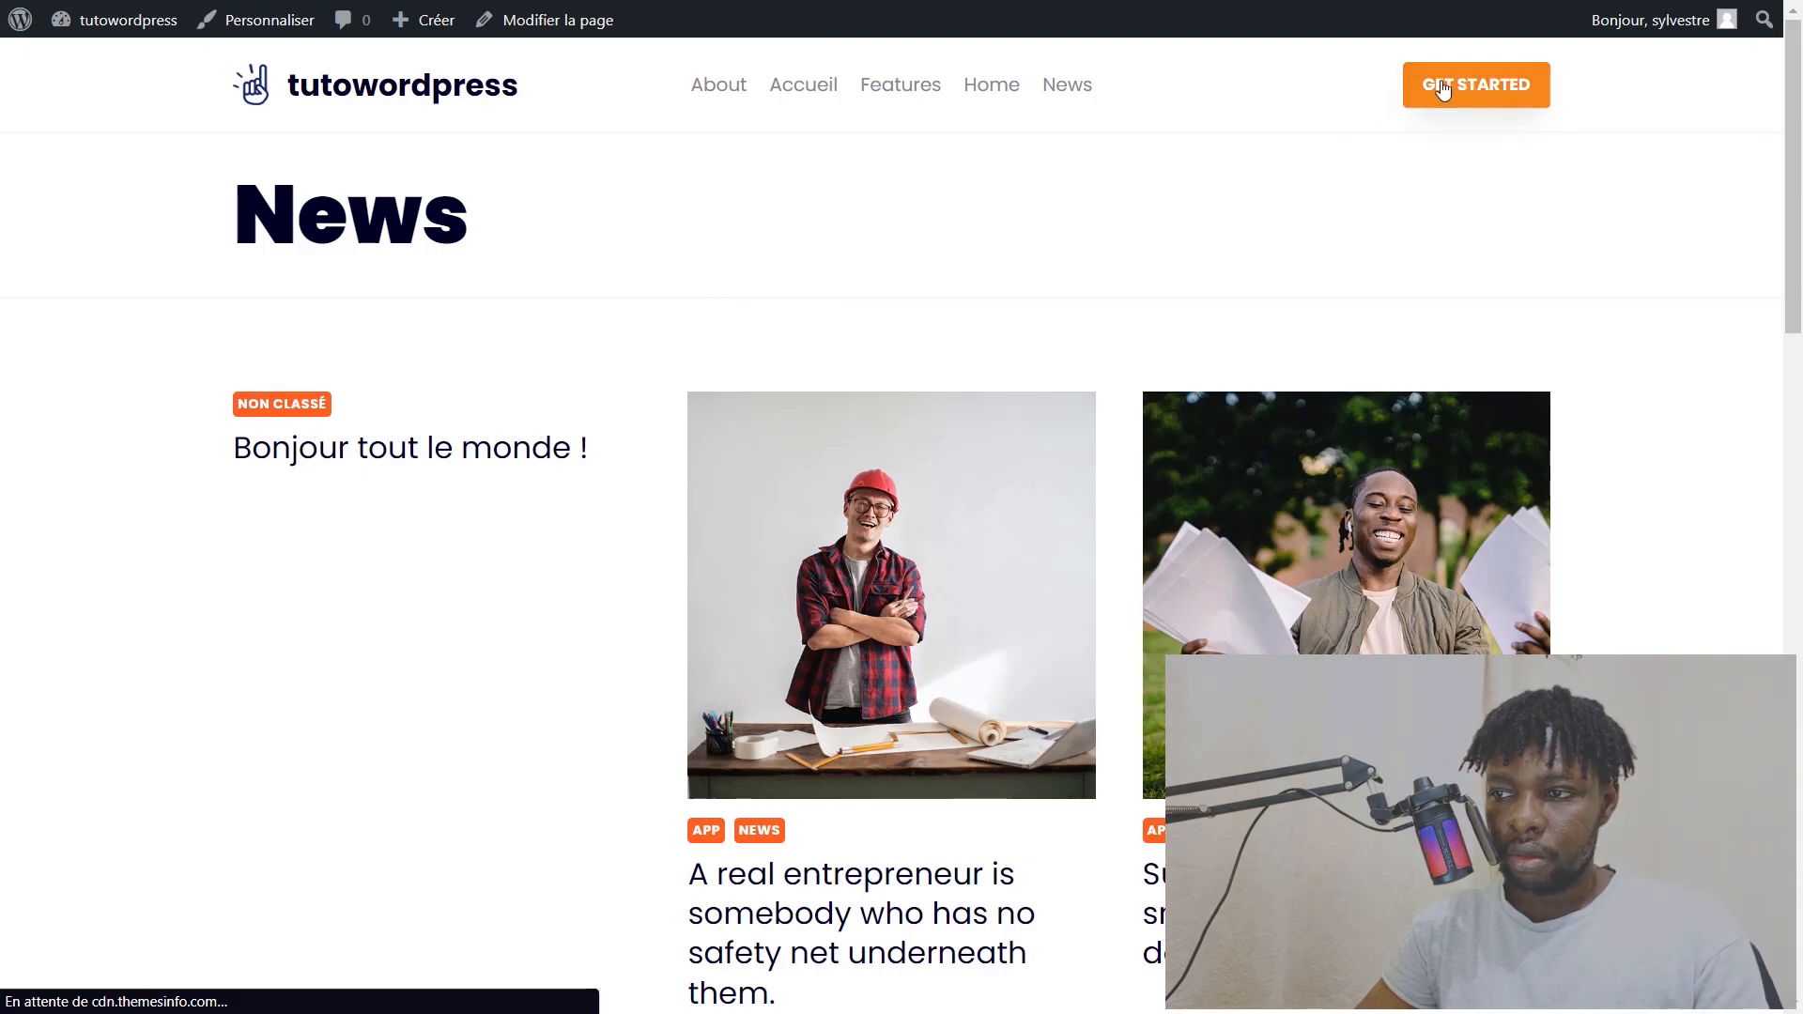
pyautogui.scroll(-15, 685, 347)
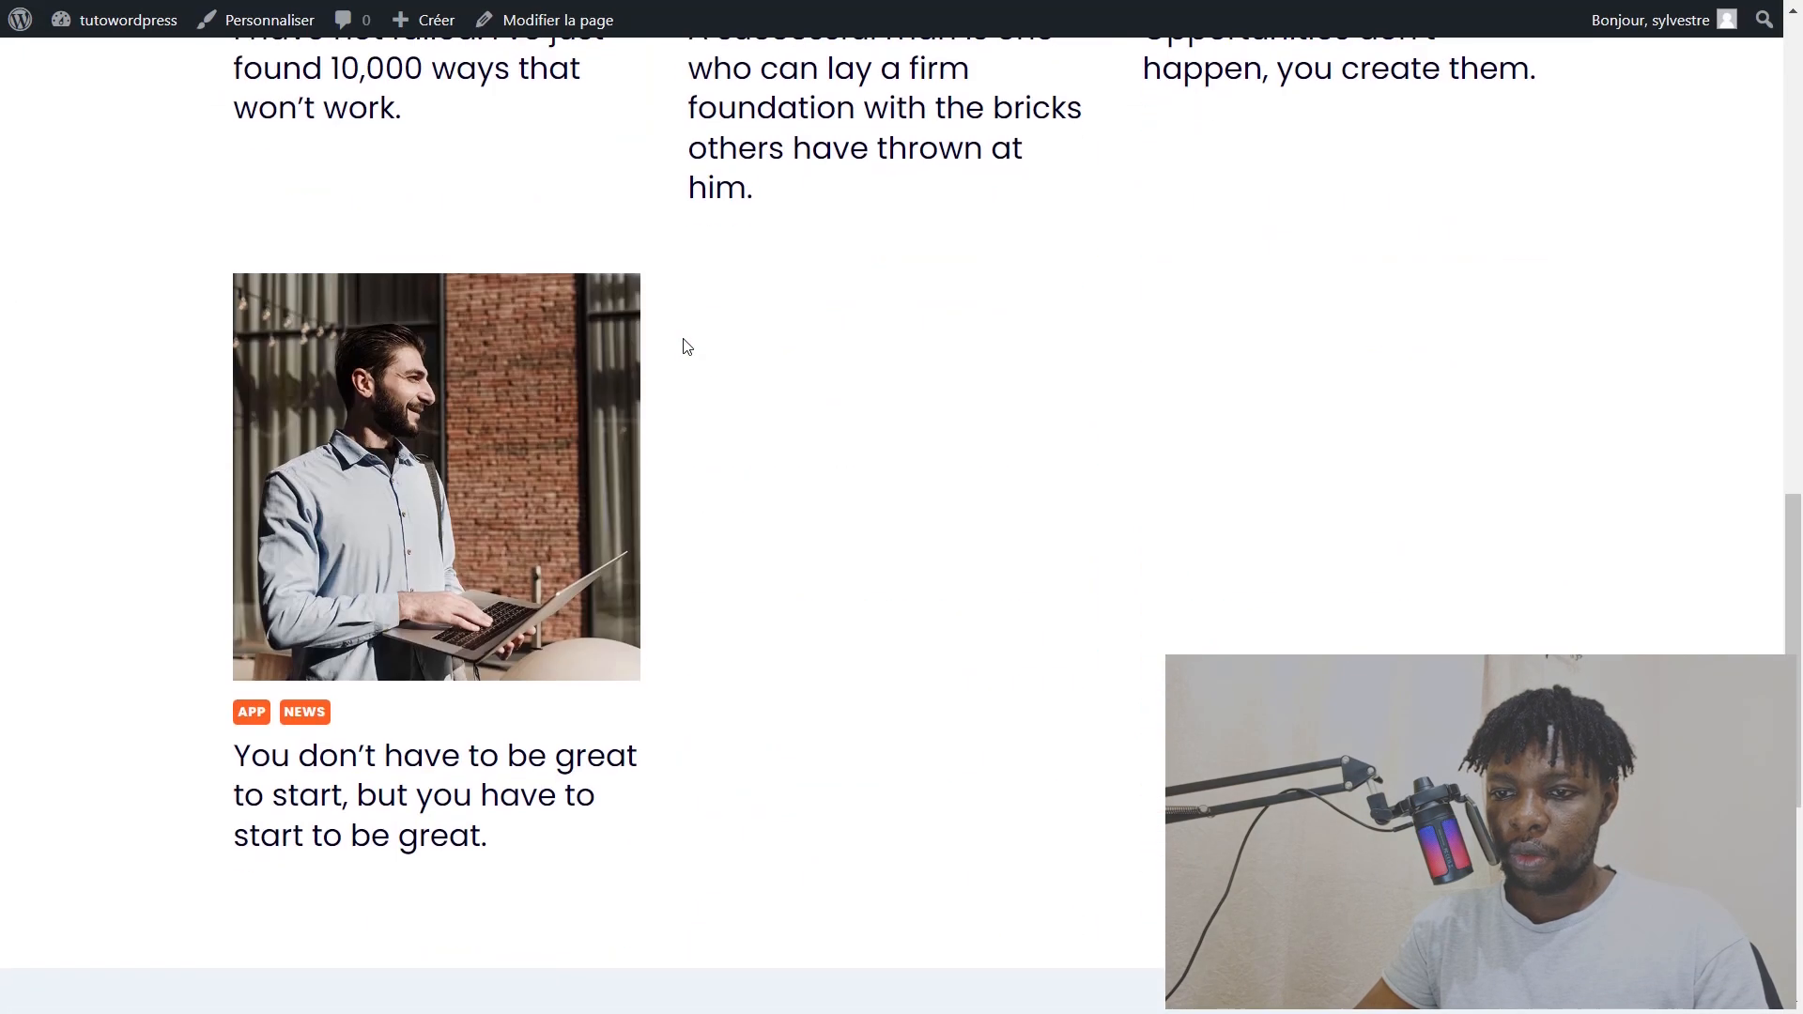
pyautogui.scroll(-6, 681, 343)
pyautogui.scroll(9, 669, 333)
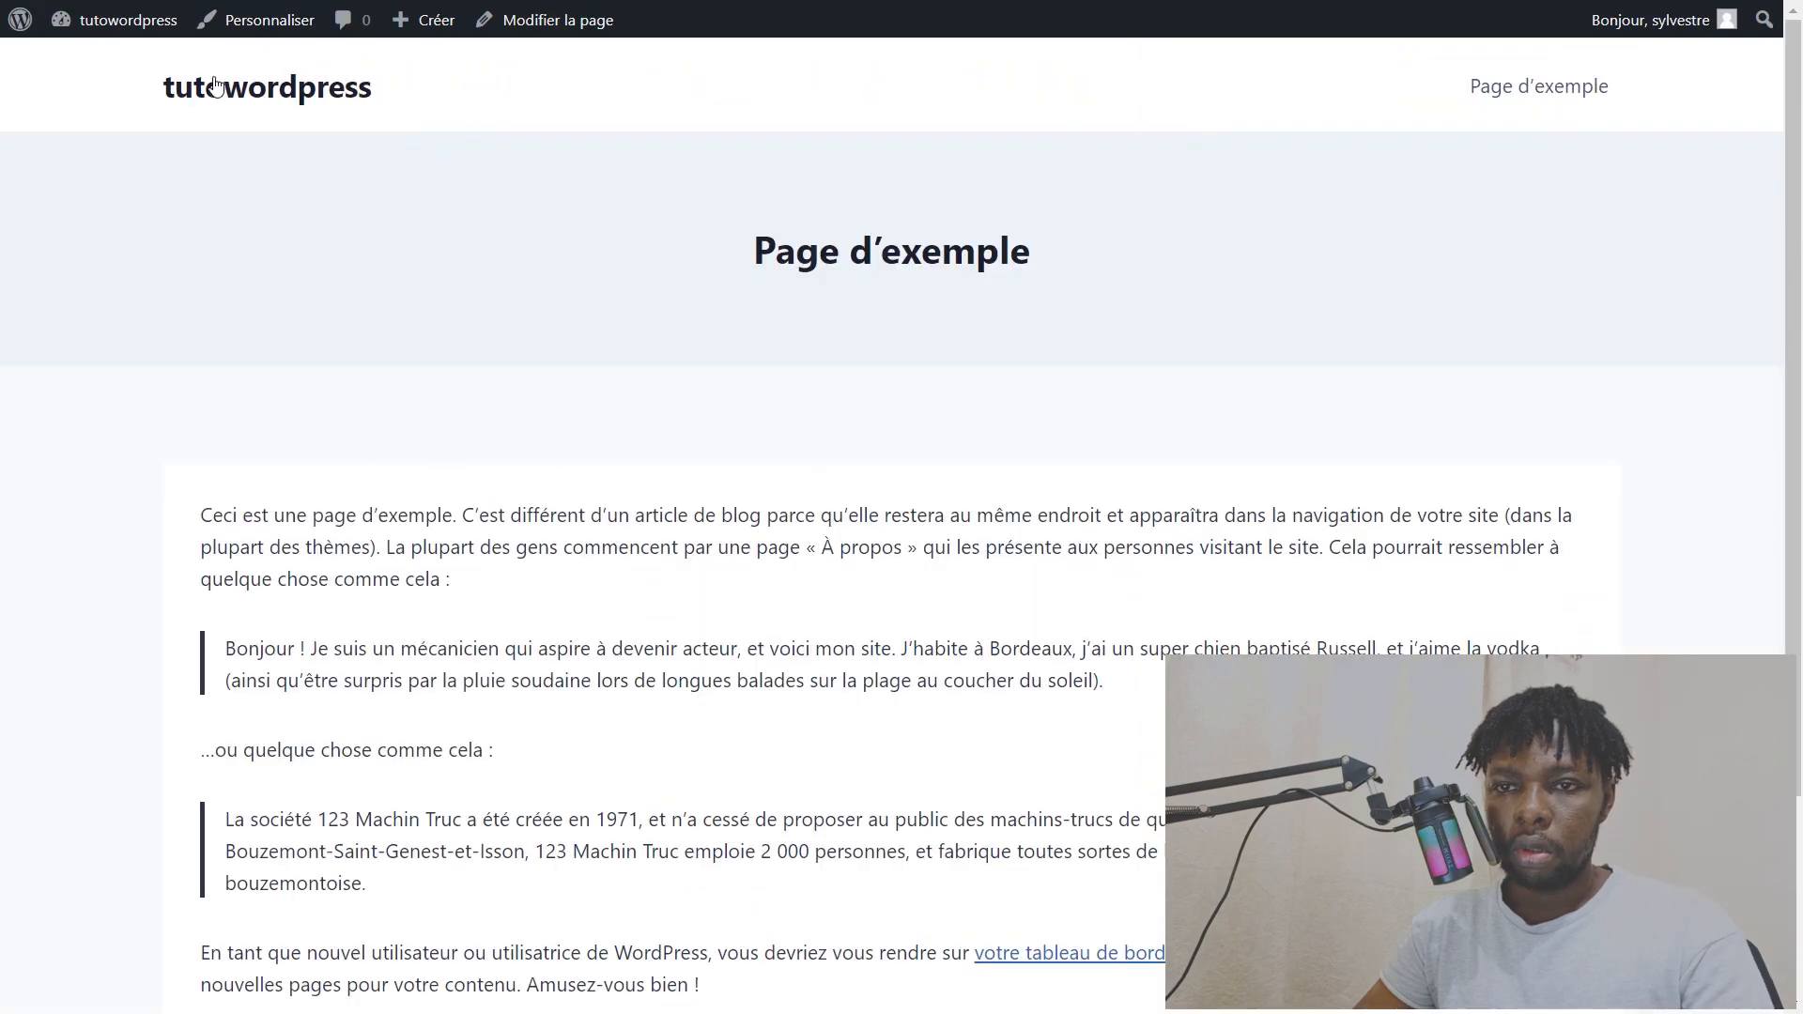
# Step: Open the list of all pages from the WordPress dashboard and move the old Accueil page to the trash
pyautogui.click(109, 66)
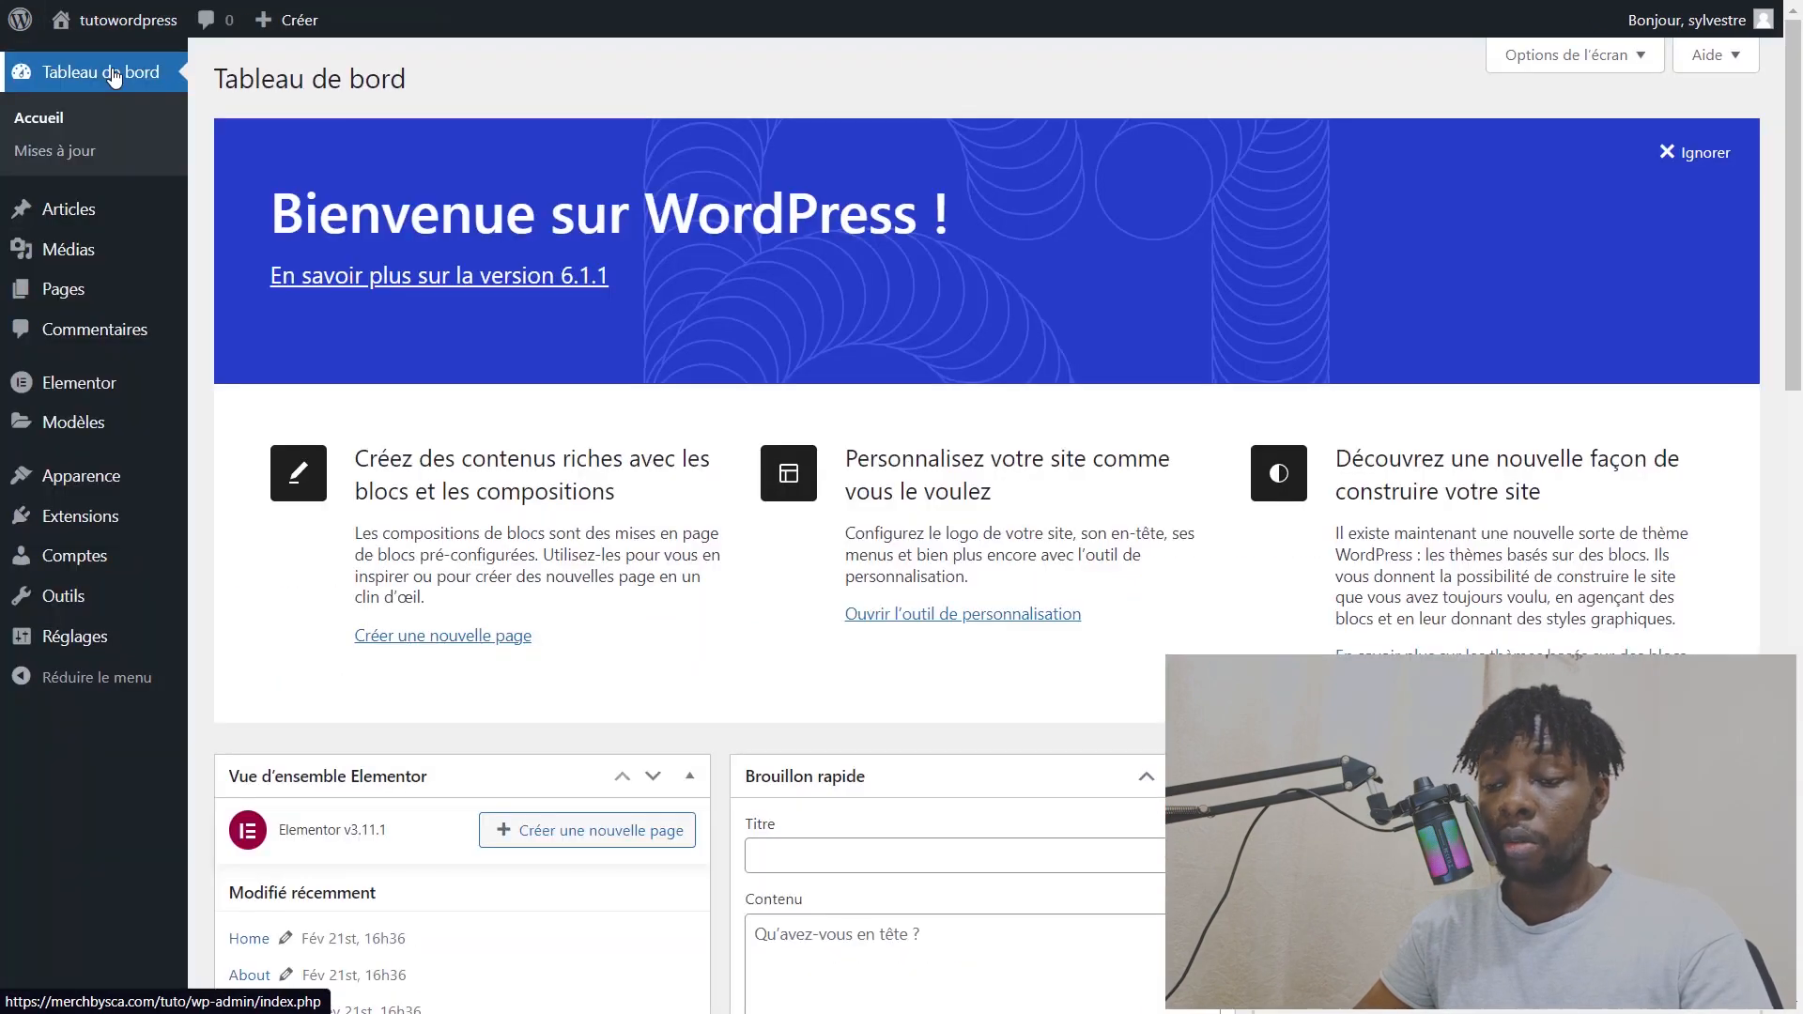
pyautogui.moveTo(63, 288)
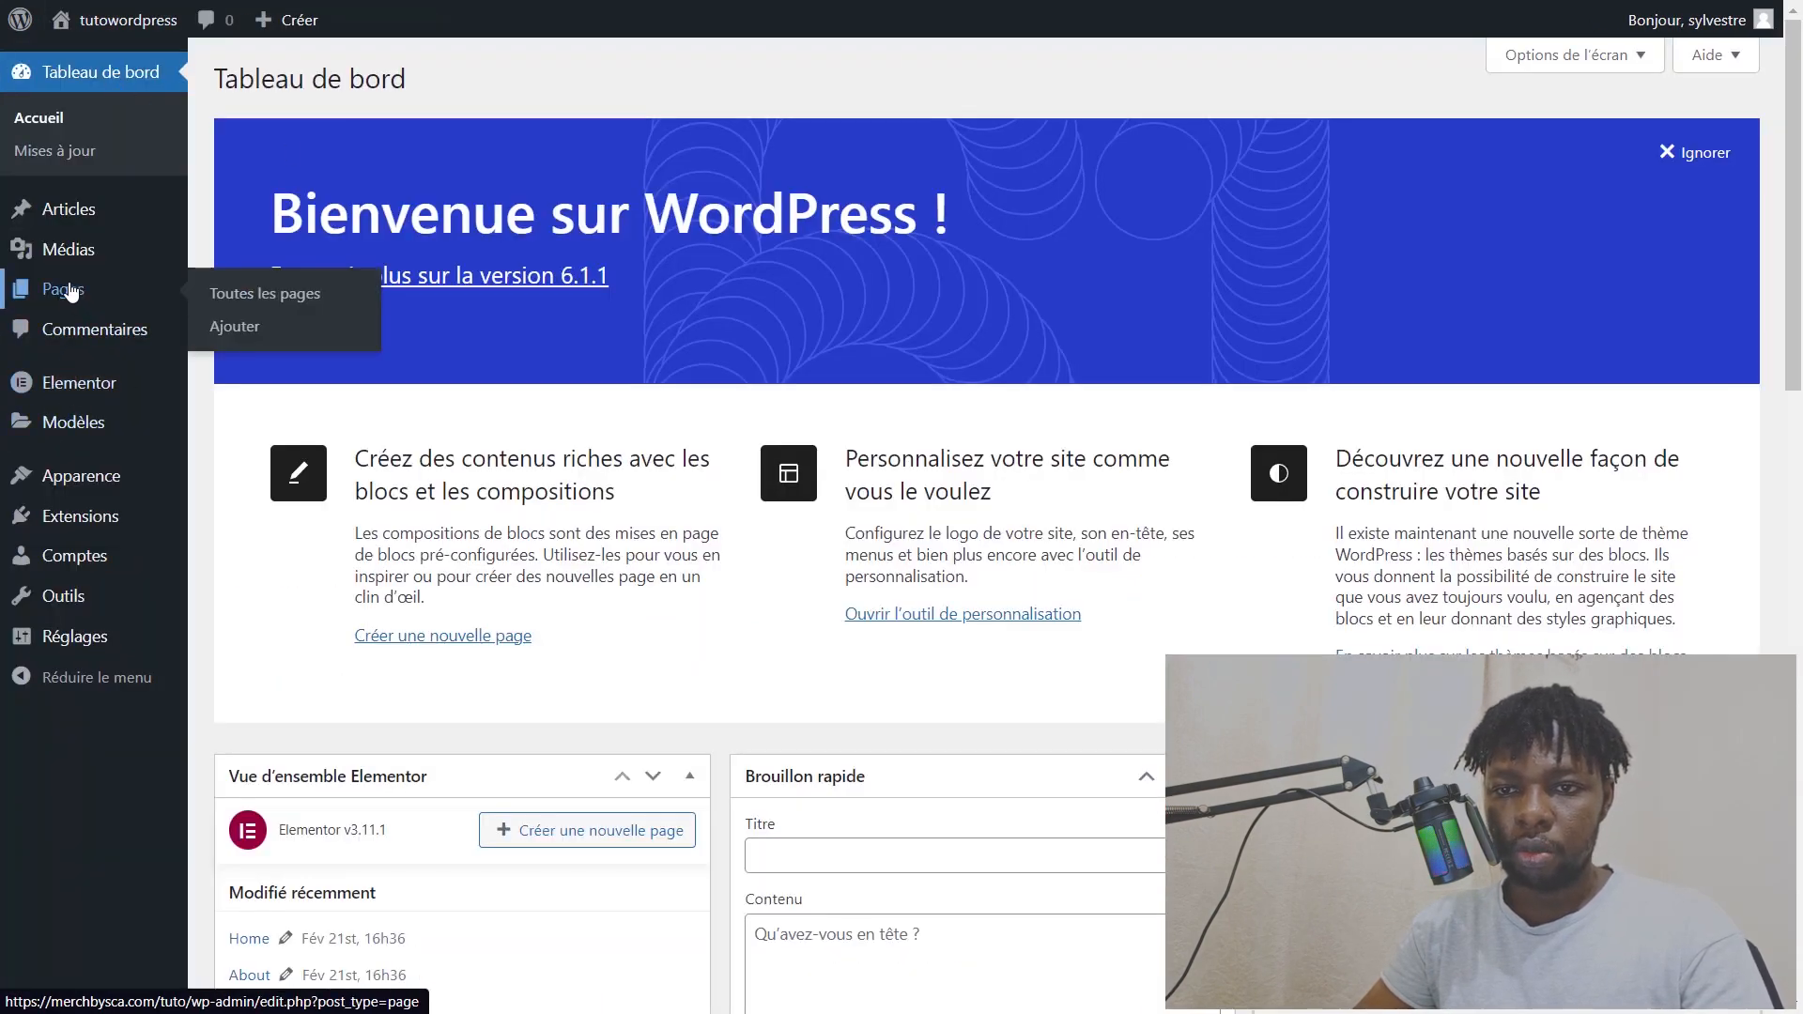
pyautogui.click(252, 287)
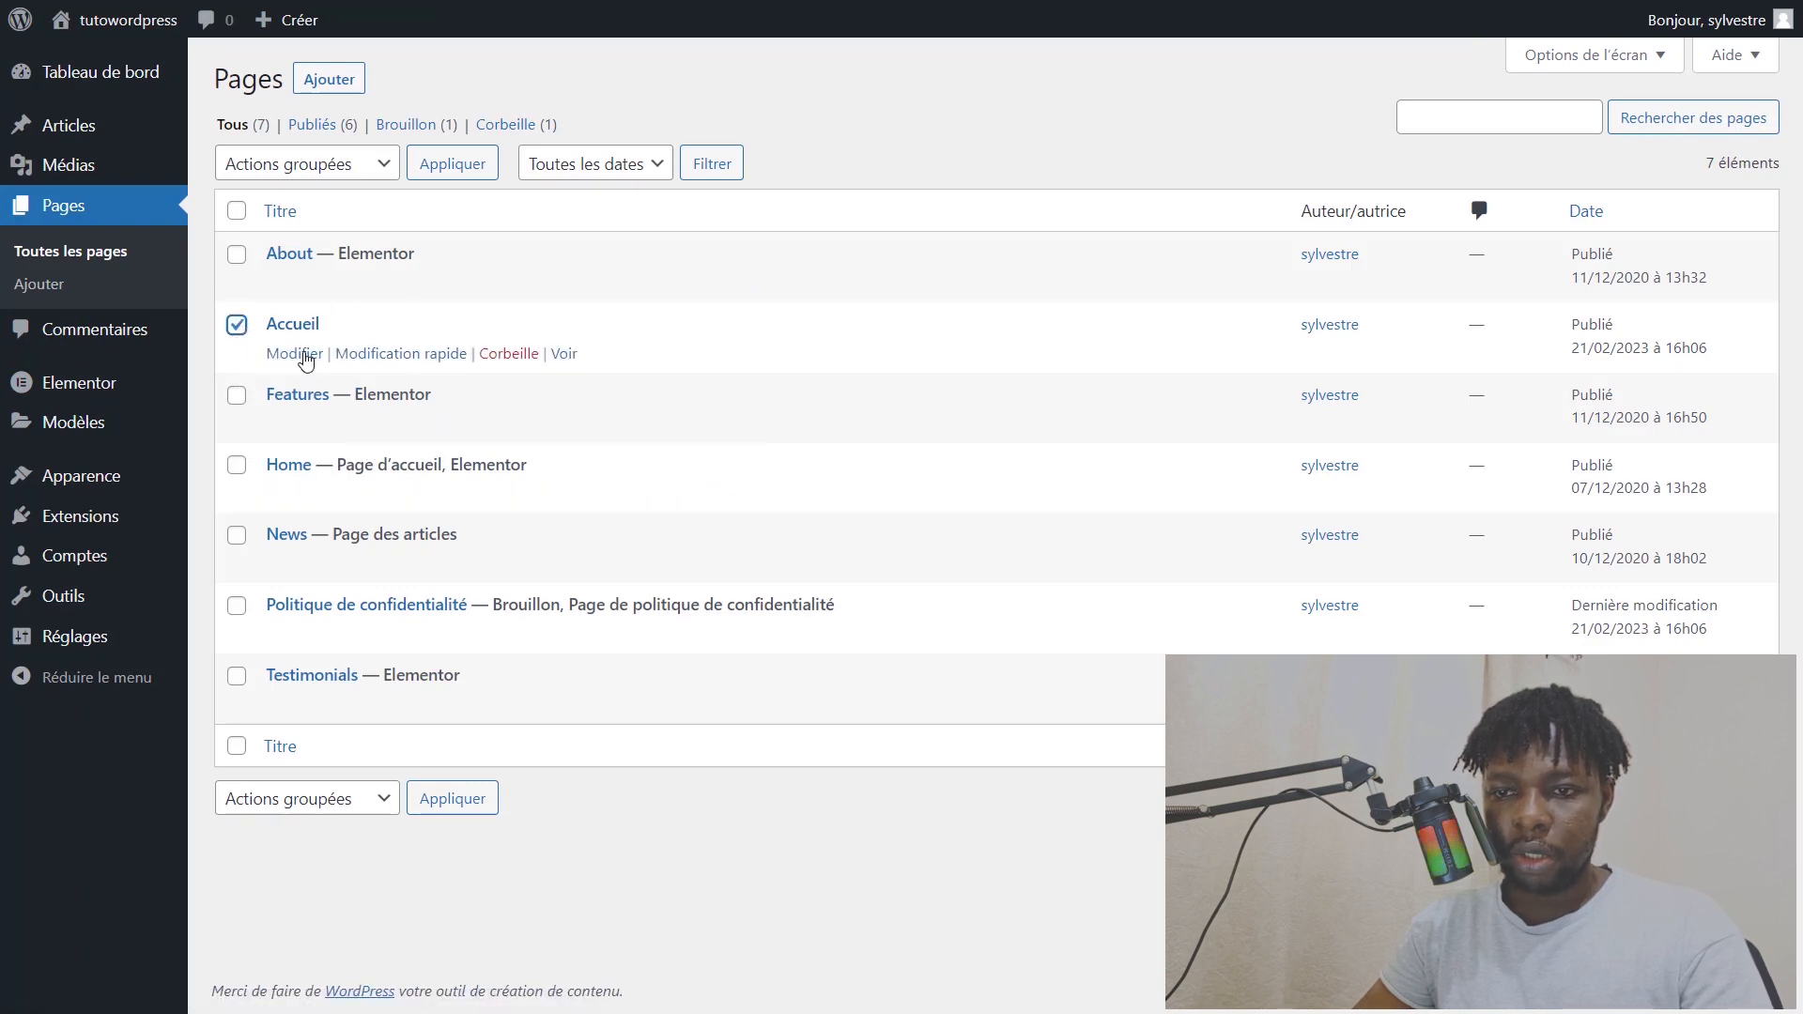
pyautogui.click(507, 355)
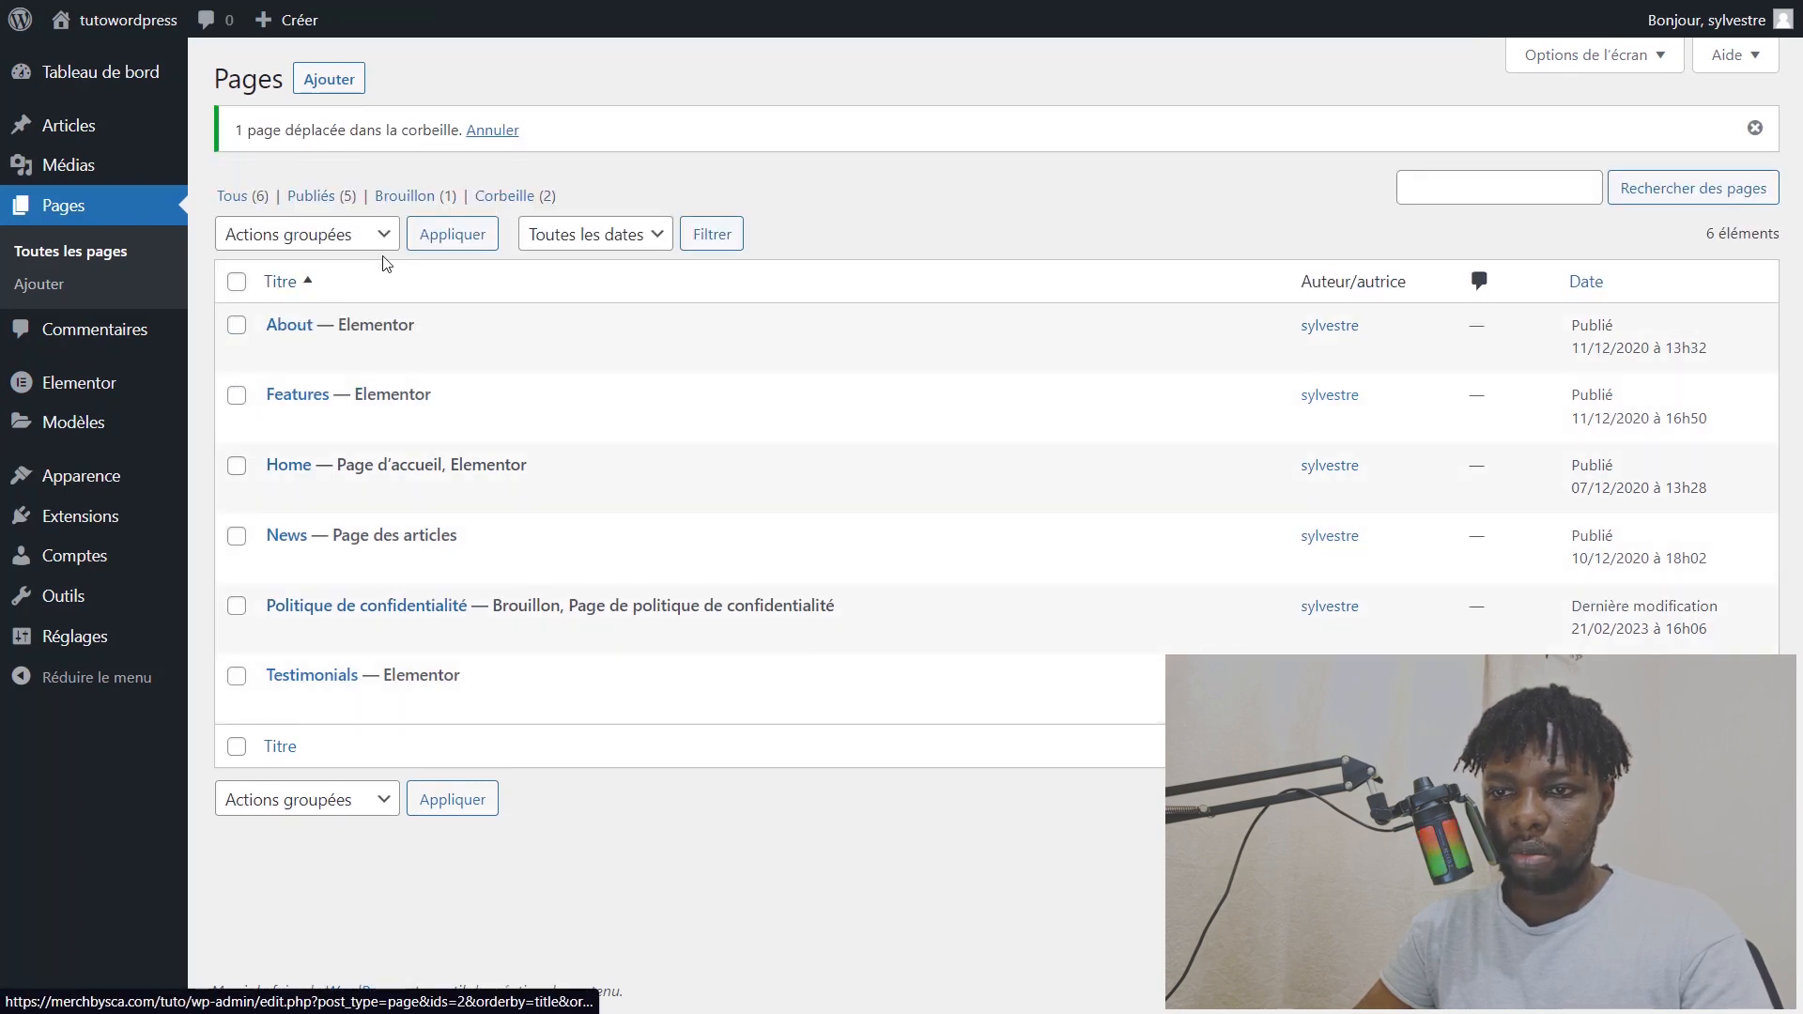
# Step: Quick-edit the Home page, setting its title to "Accueil" and its slug to "accueil", and save the update
pyautogui.click(363, 499)
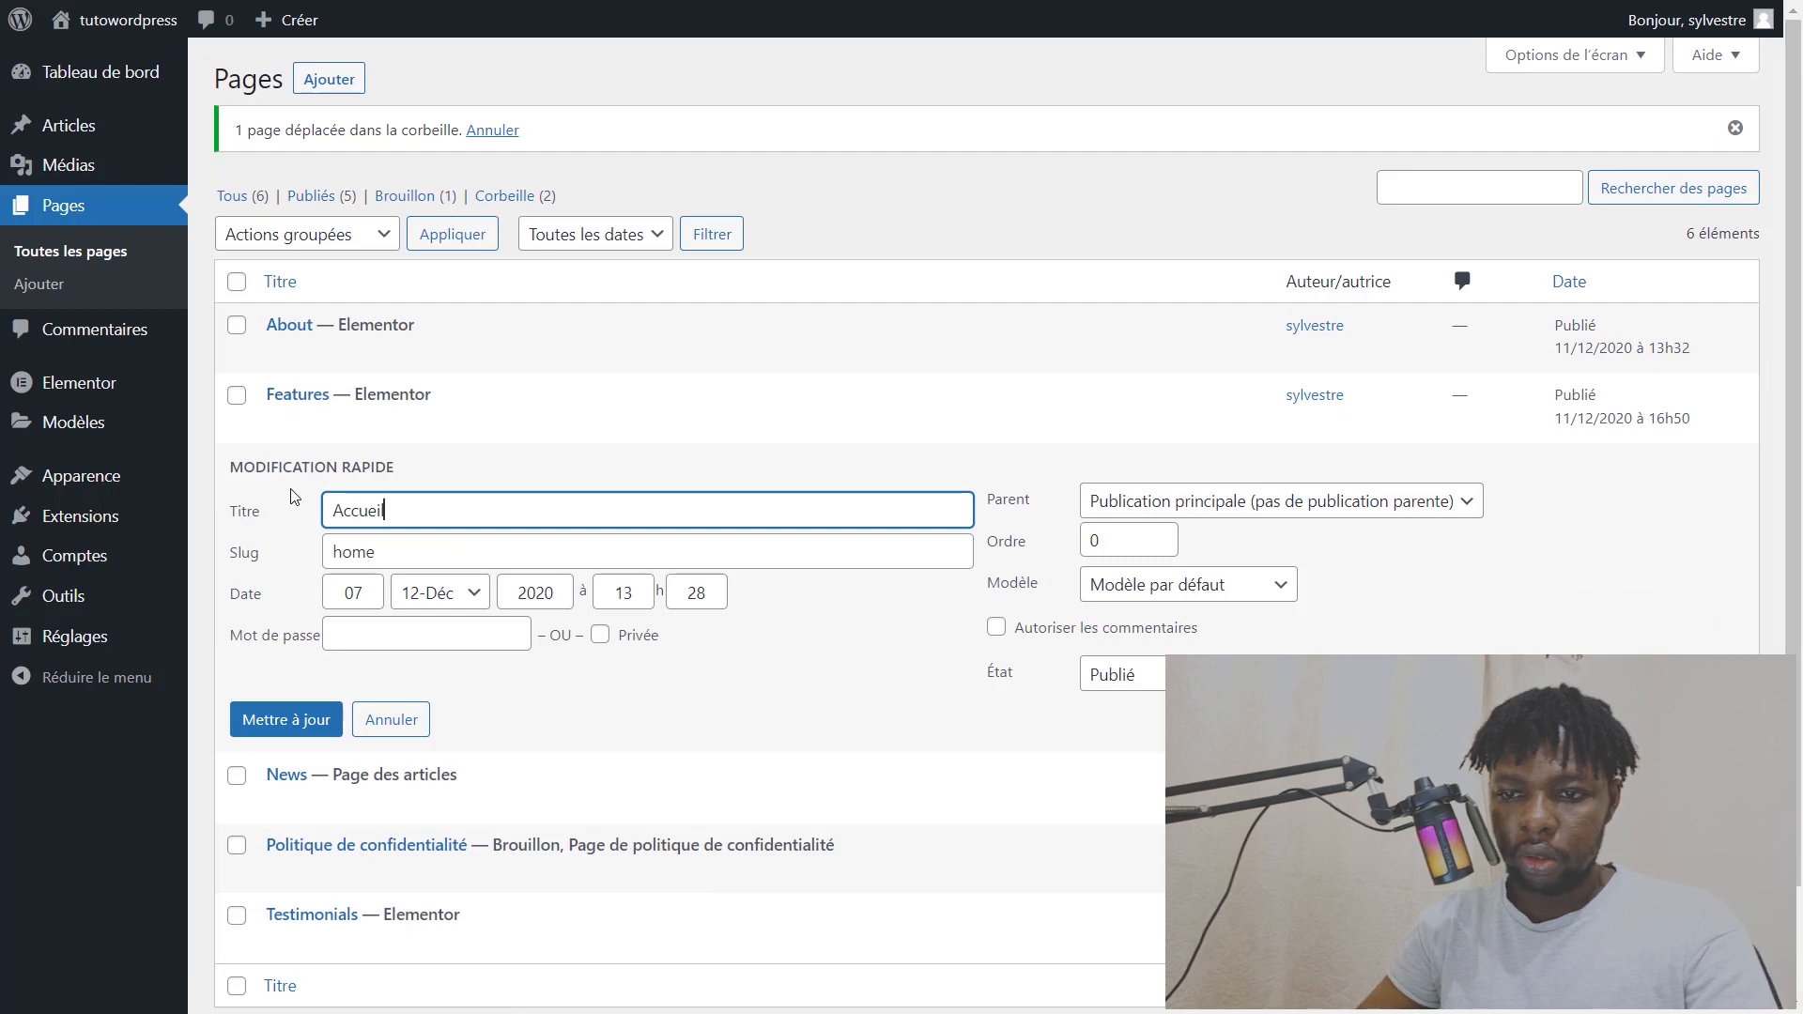
pyautogui.click(423, 551)
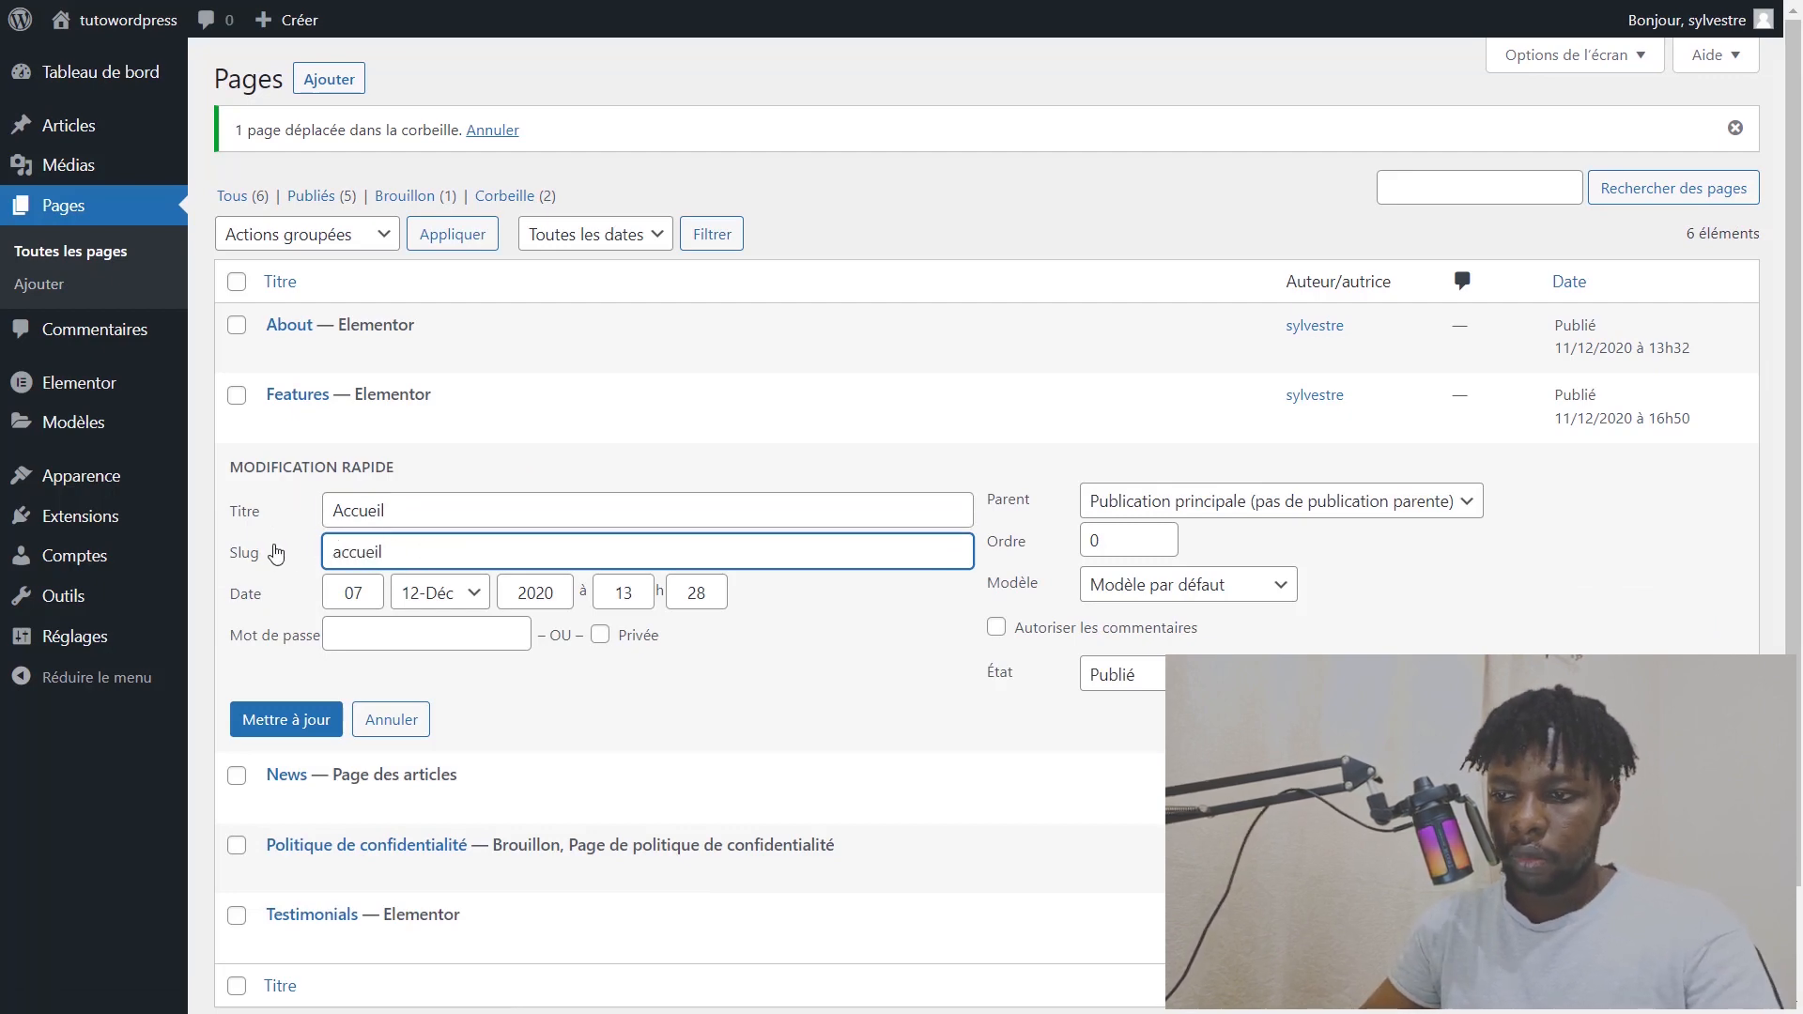
pyautogui.click(336, 718)
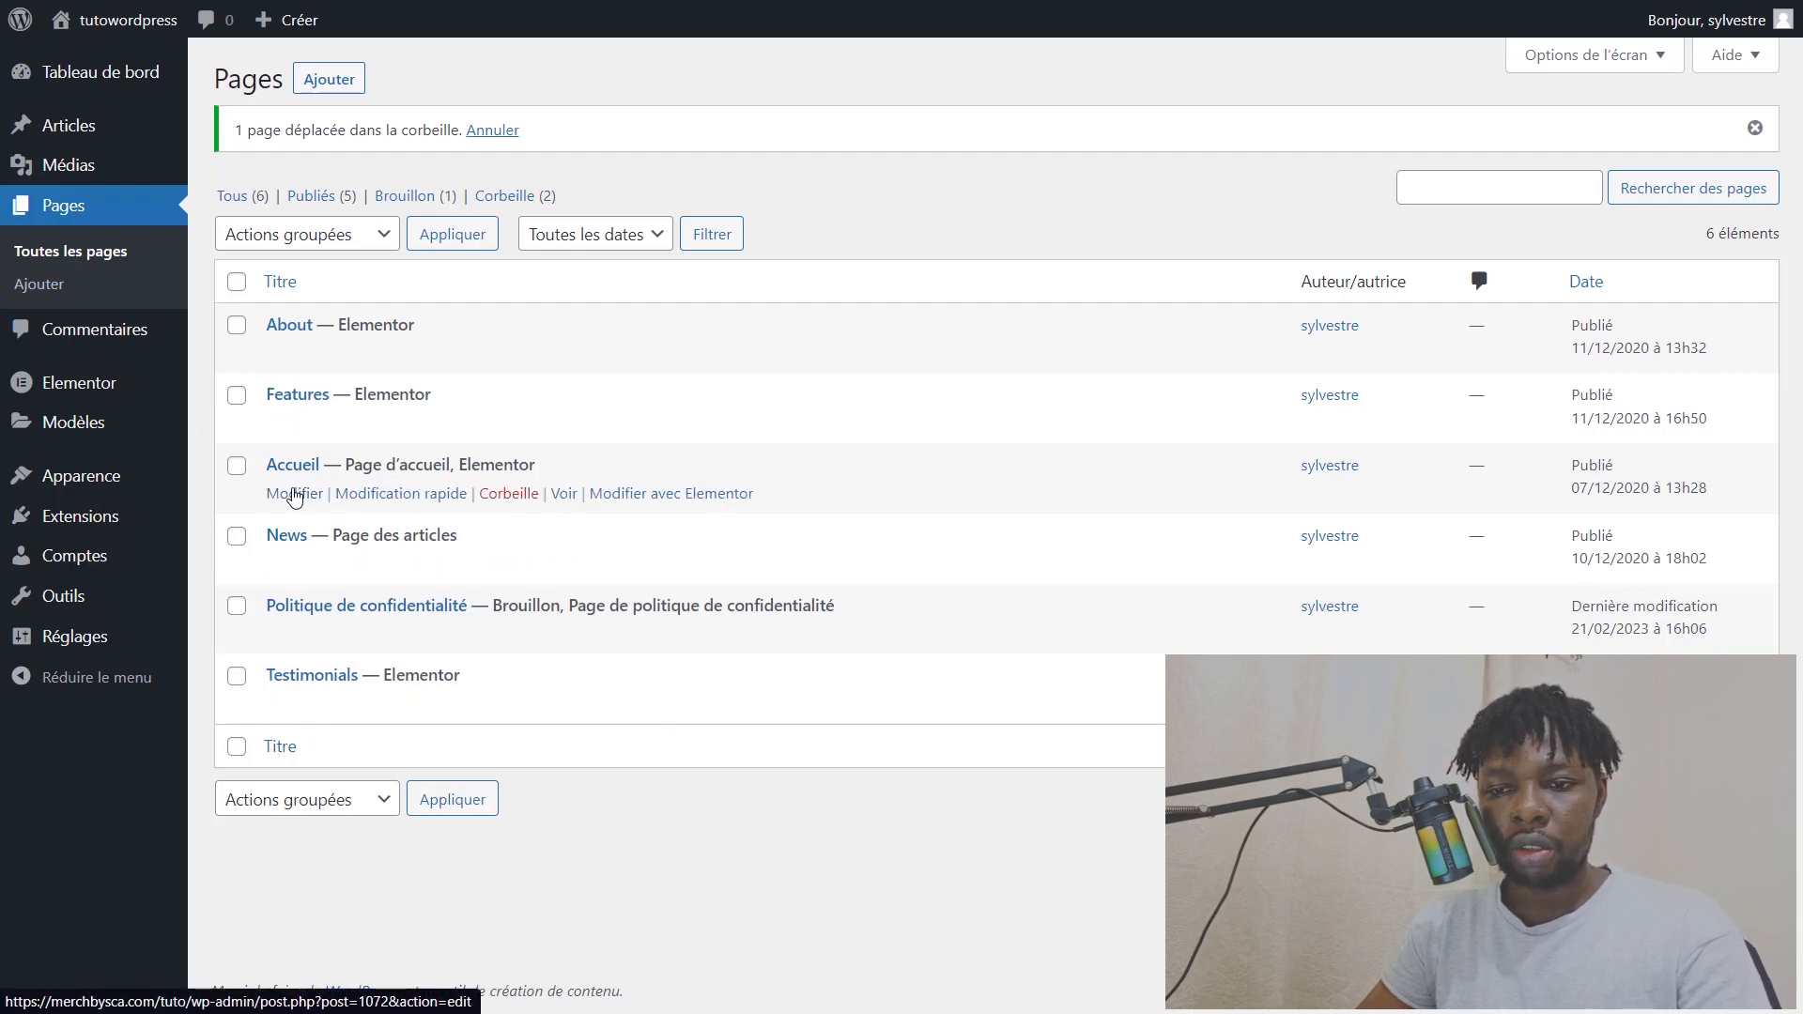
# Step: Open the Accueil page for editing with Elementor and look over its content
pyautogui.click(298, 494)
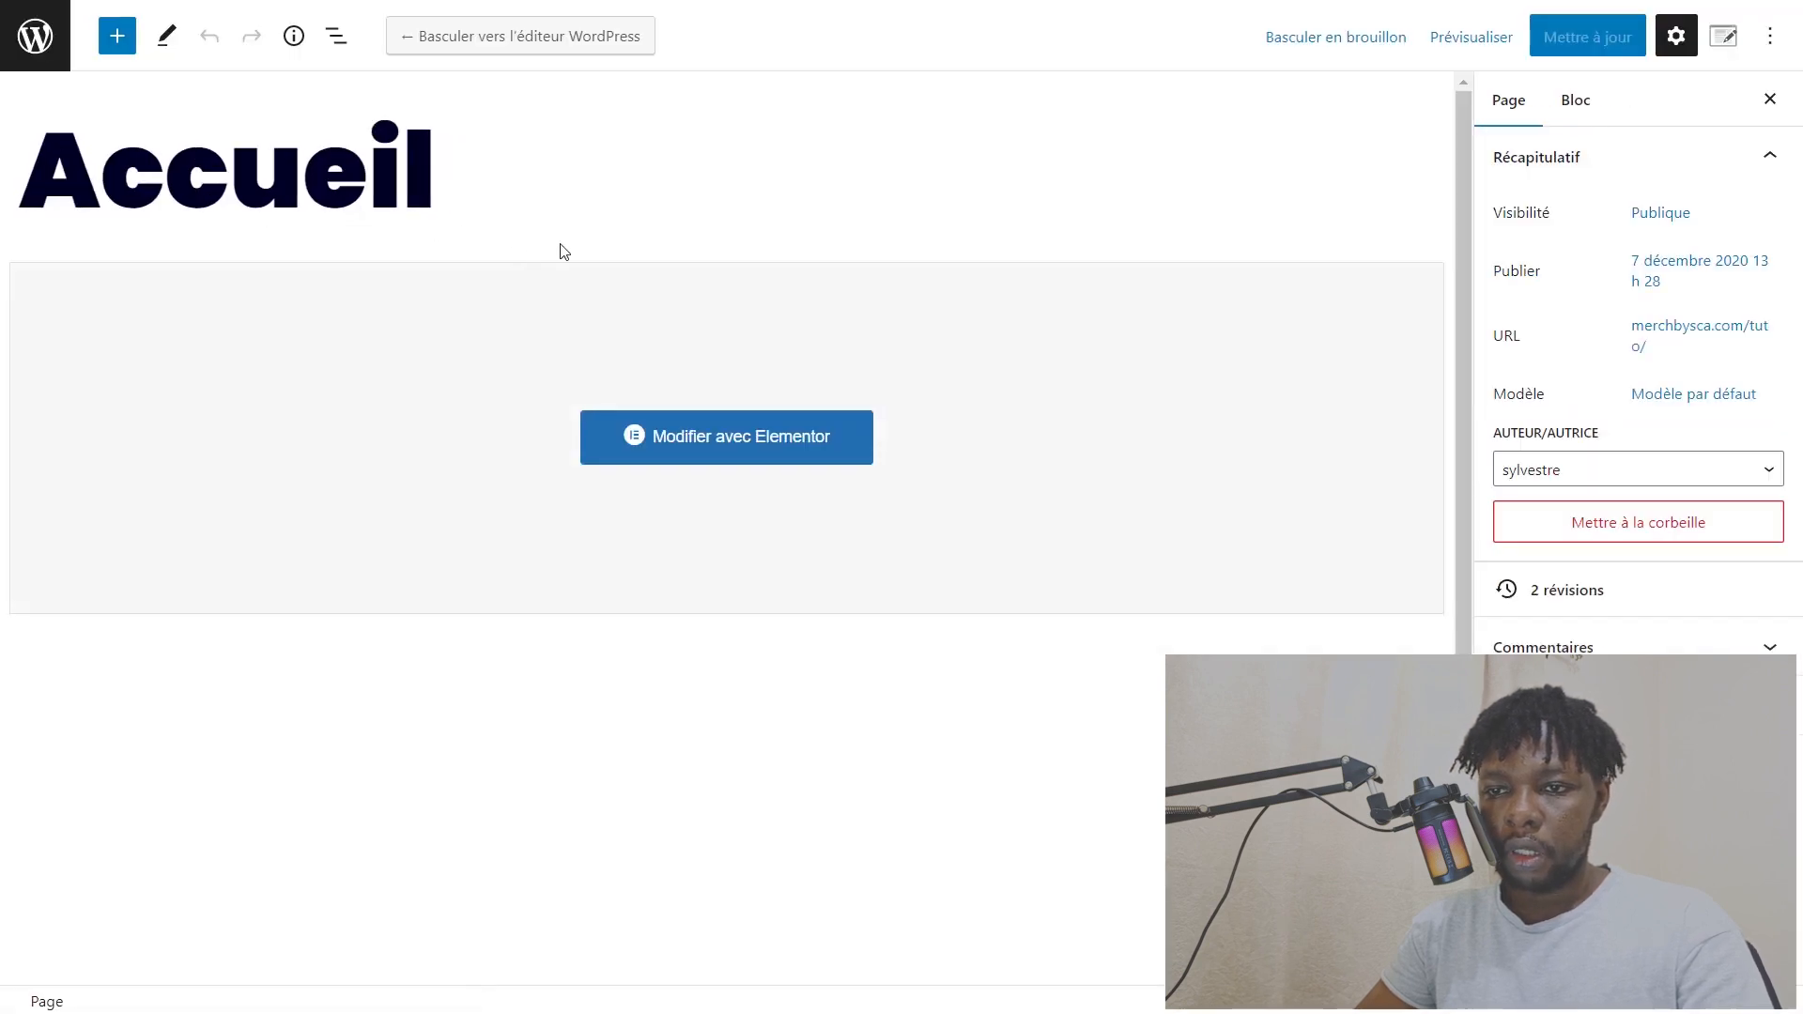
pyautogui.rightClick(752, 454)
pyautogui.click(853, 462)
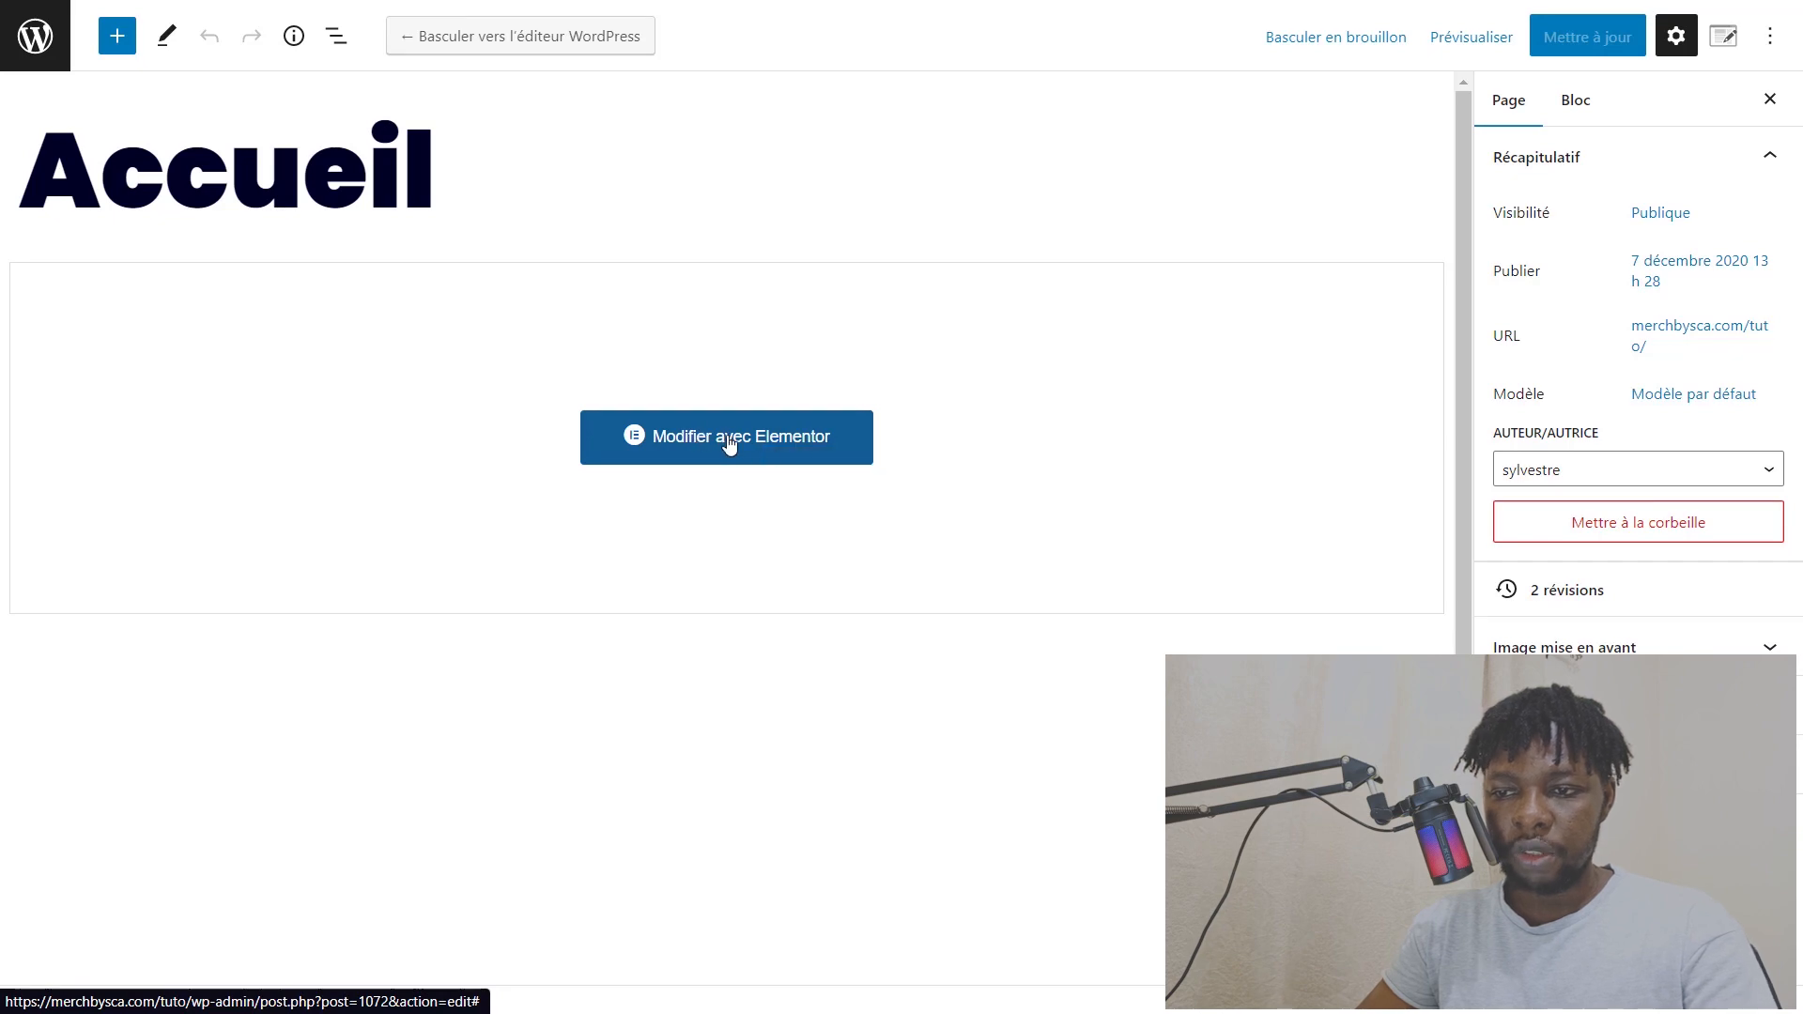
pyautogui.click(673, 454)
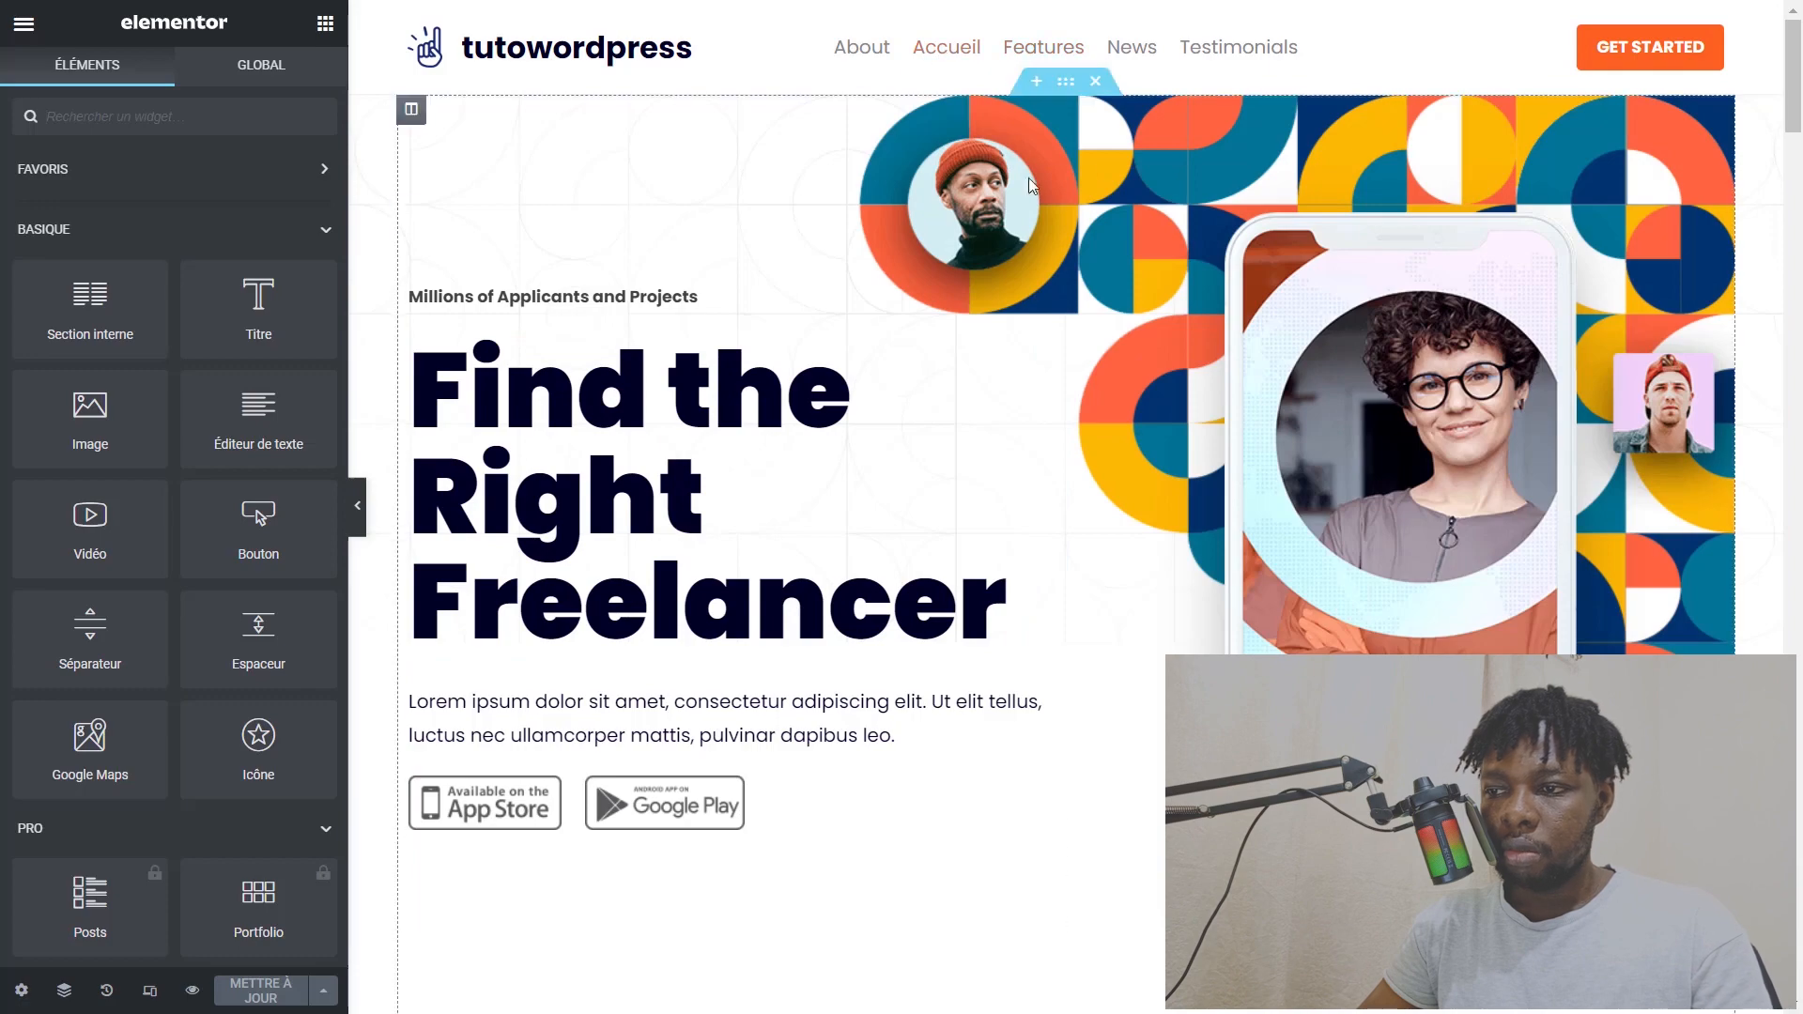
pyautogui.scroll(-10, 825, 470)
pyautogui.scroll(6, 789, 480)
pyautogui.scroll(5, 790, 480)
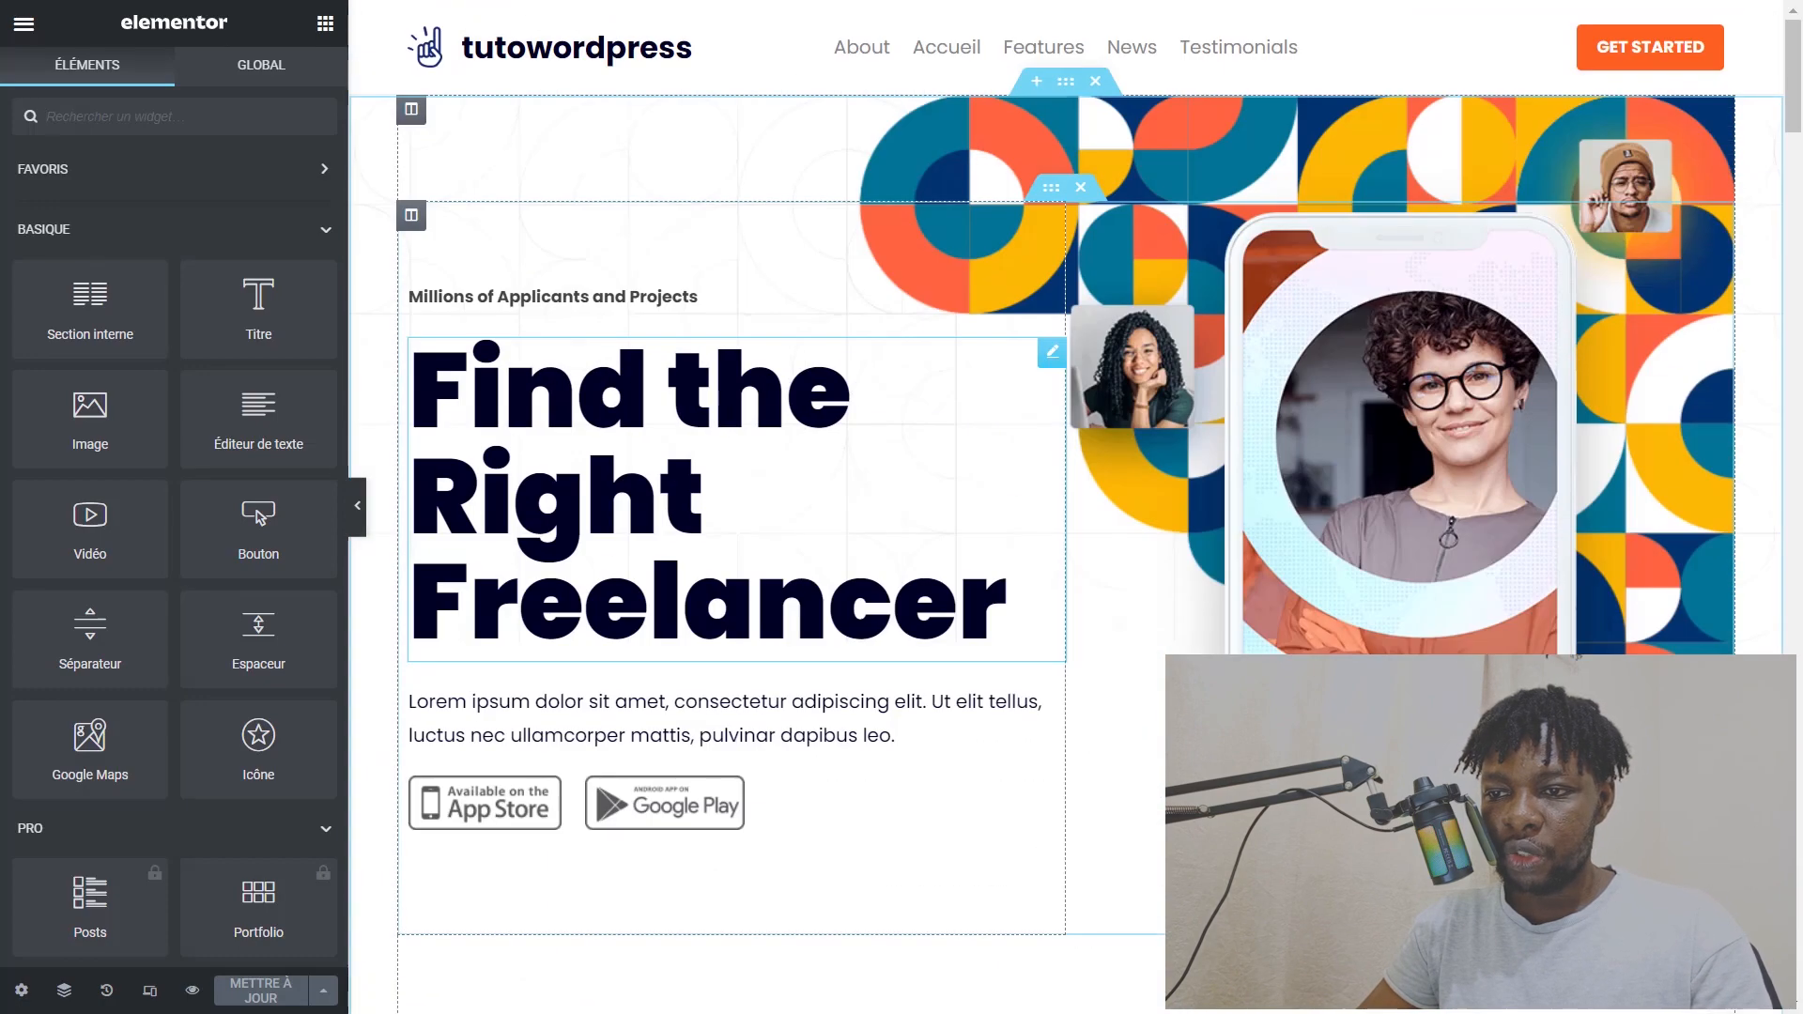
# Step: Replace the hero heading "Find the Right Freelancer" with "Abonne Toi pour plus de tutos"
pyautogui.click(716, 435)
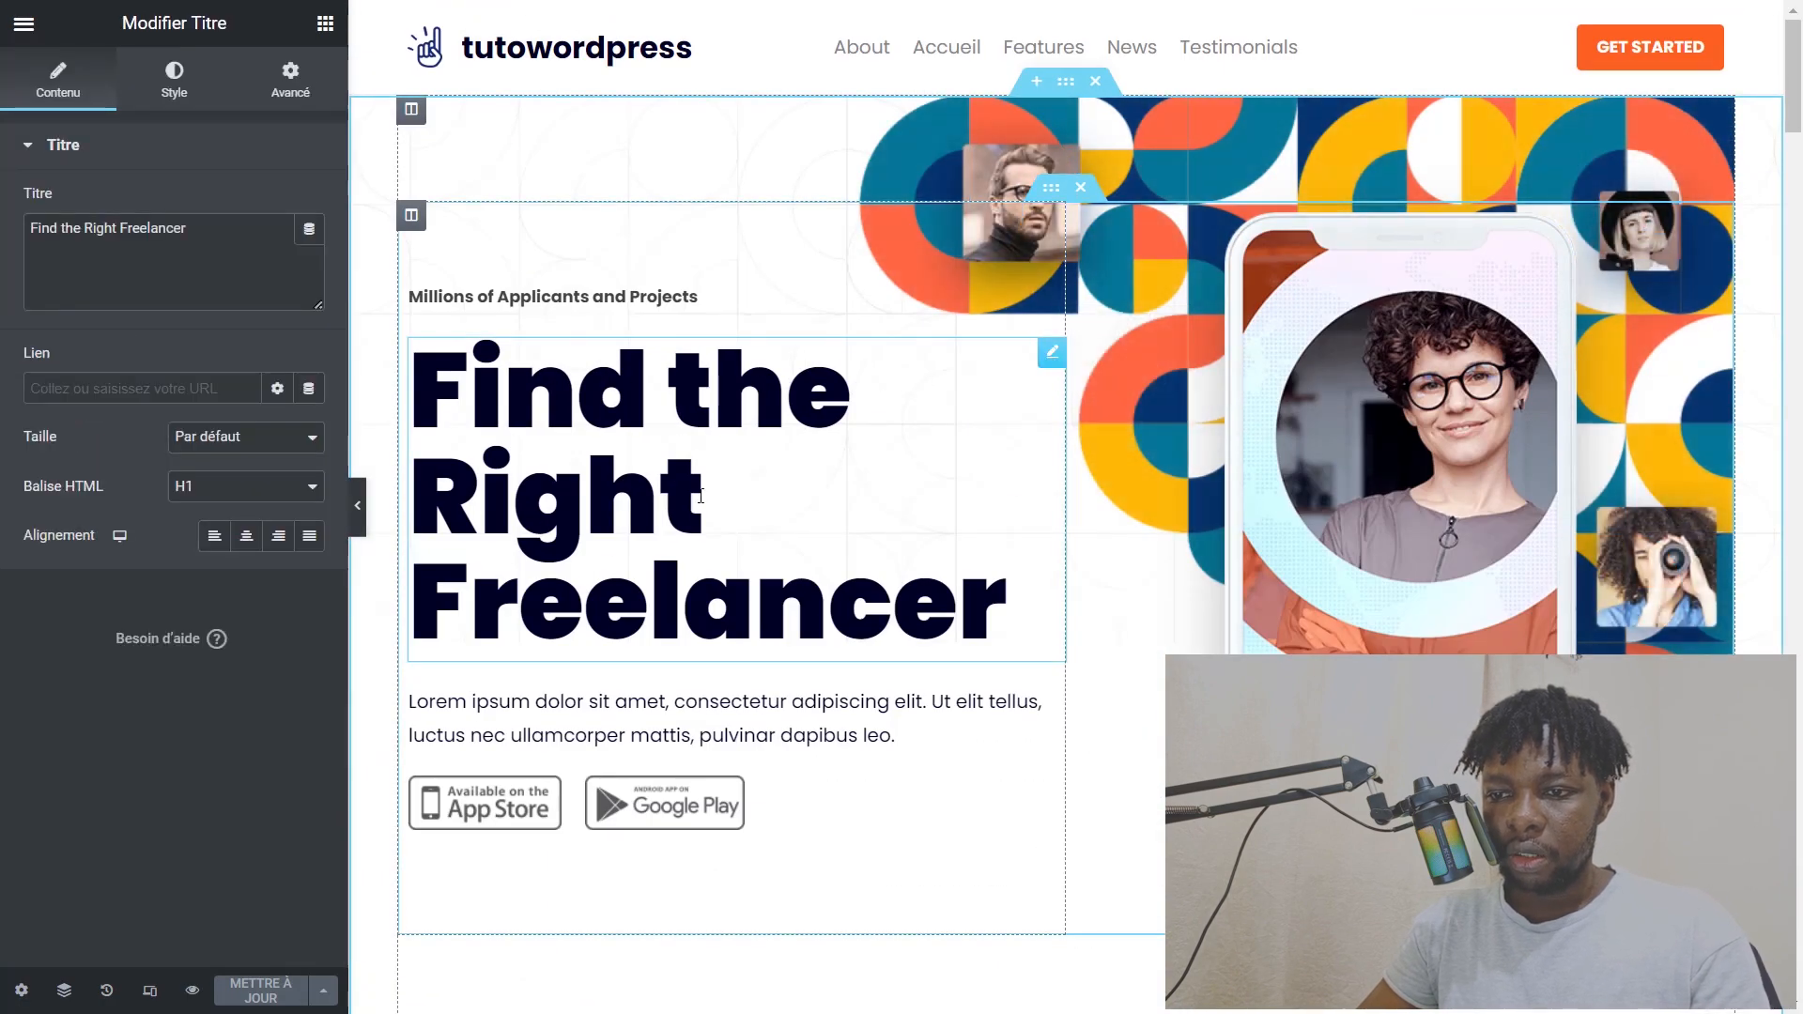
pyautogui.moveTo(996, 610); pyautogui.dragTo(463, 386)
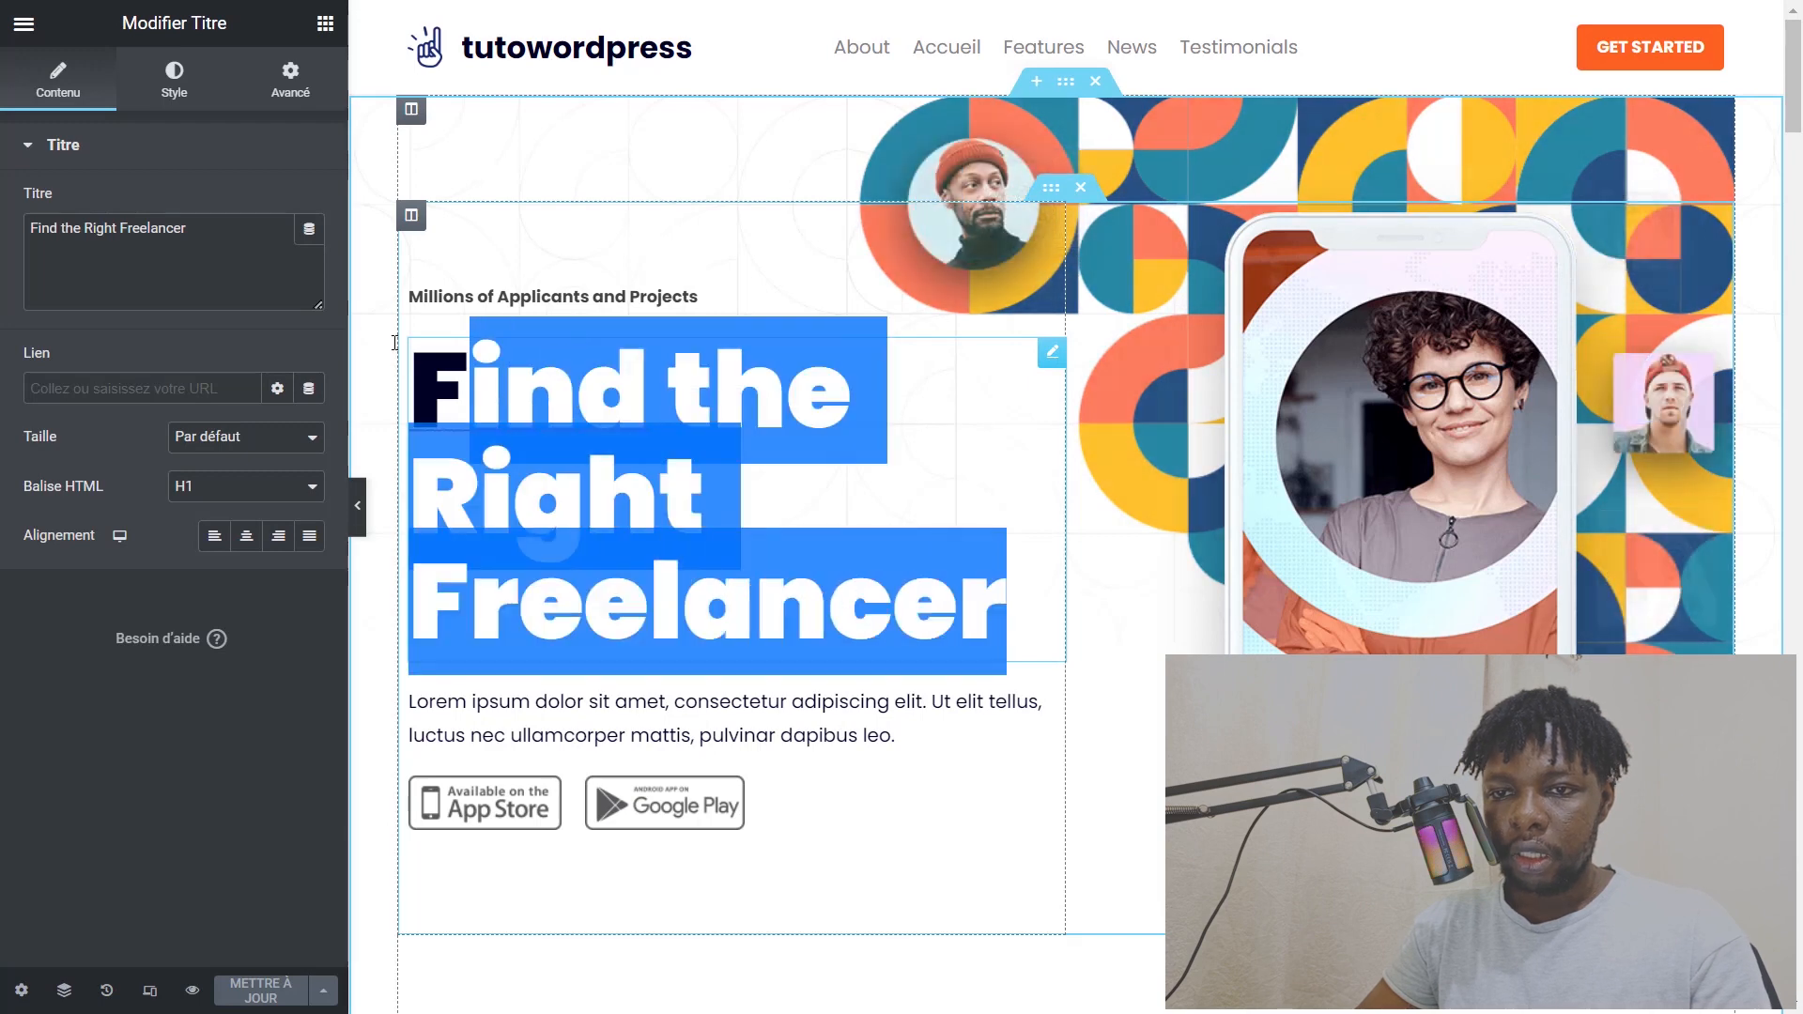
pyautogui.click(243, 222)
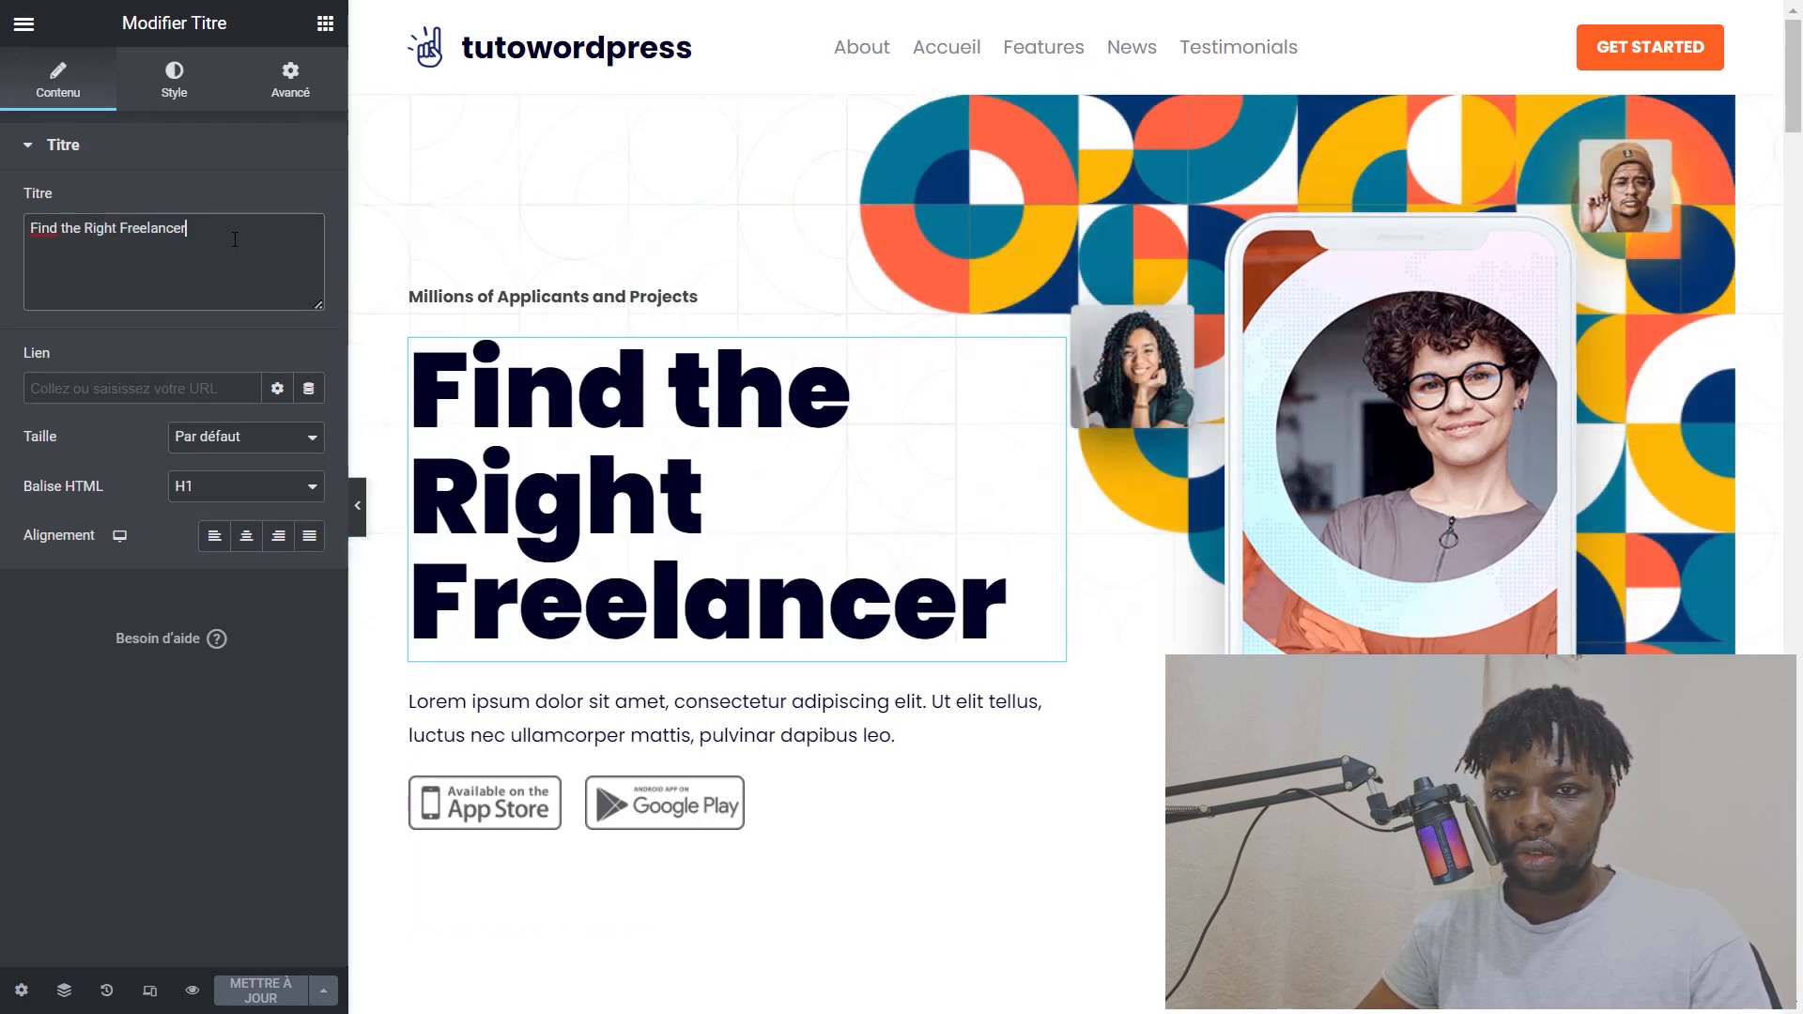
pyautogui.tripleClick(191, 226)
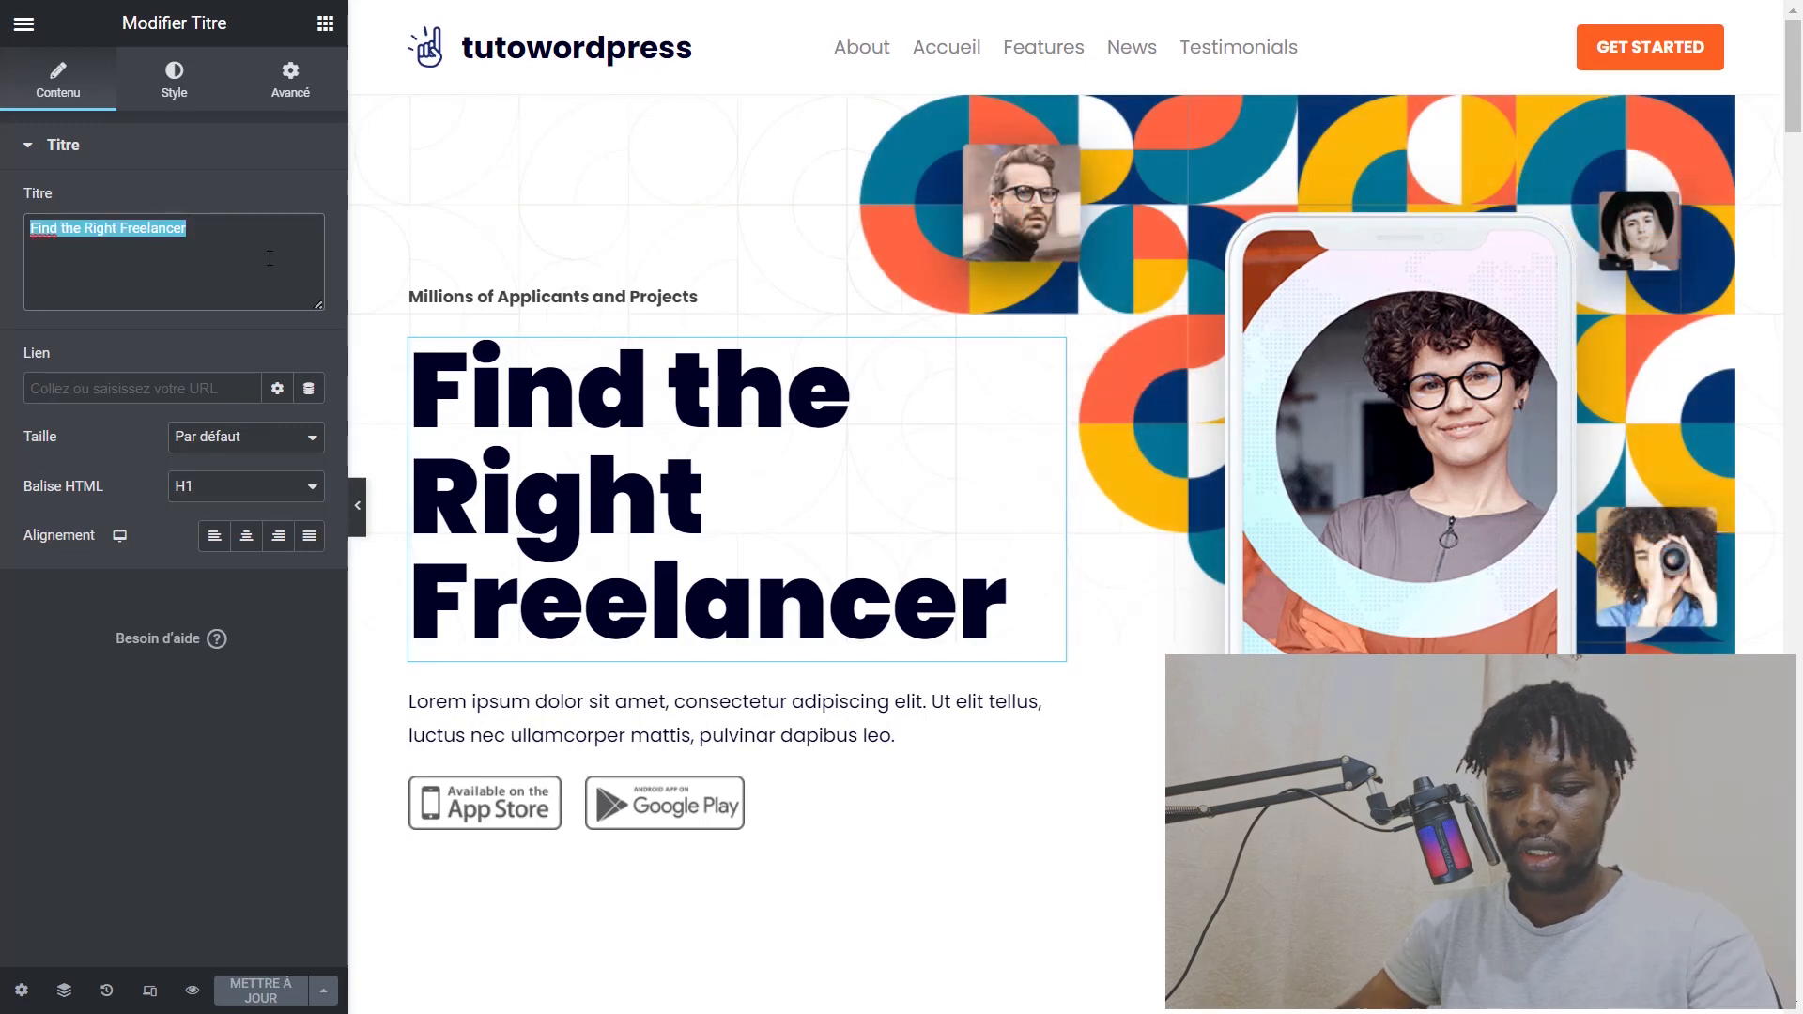
pyautogui.write('a')
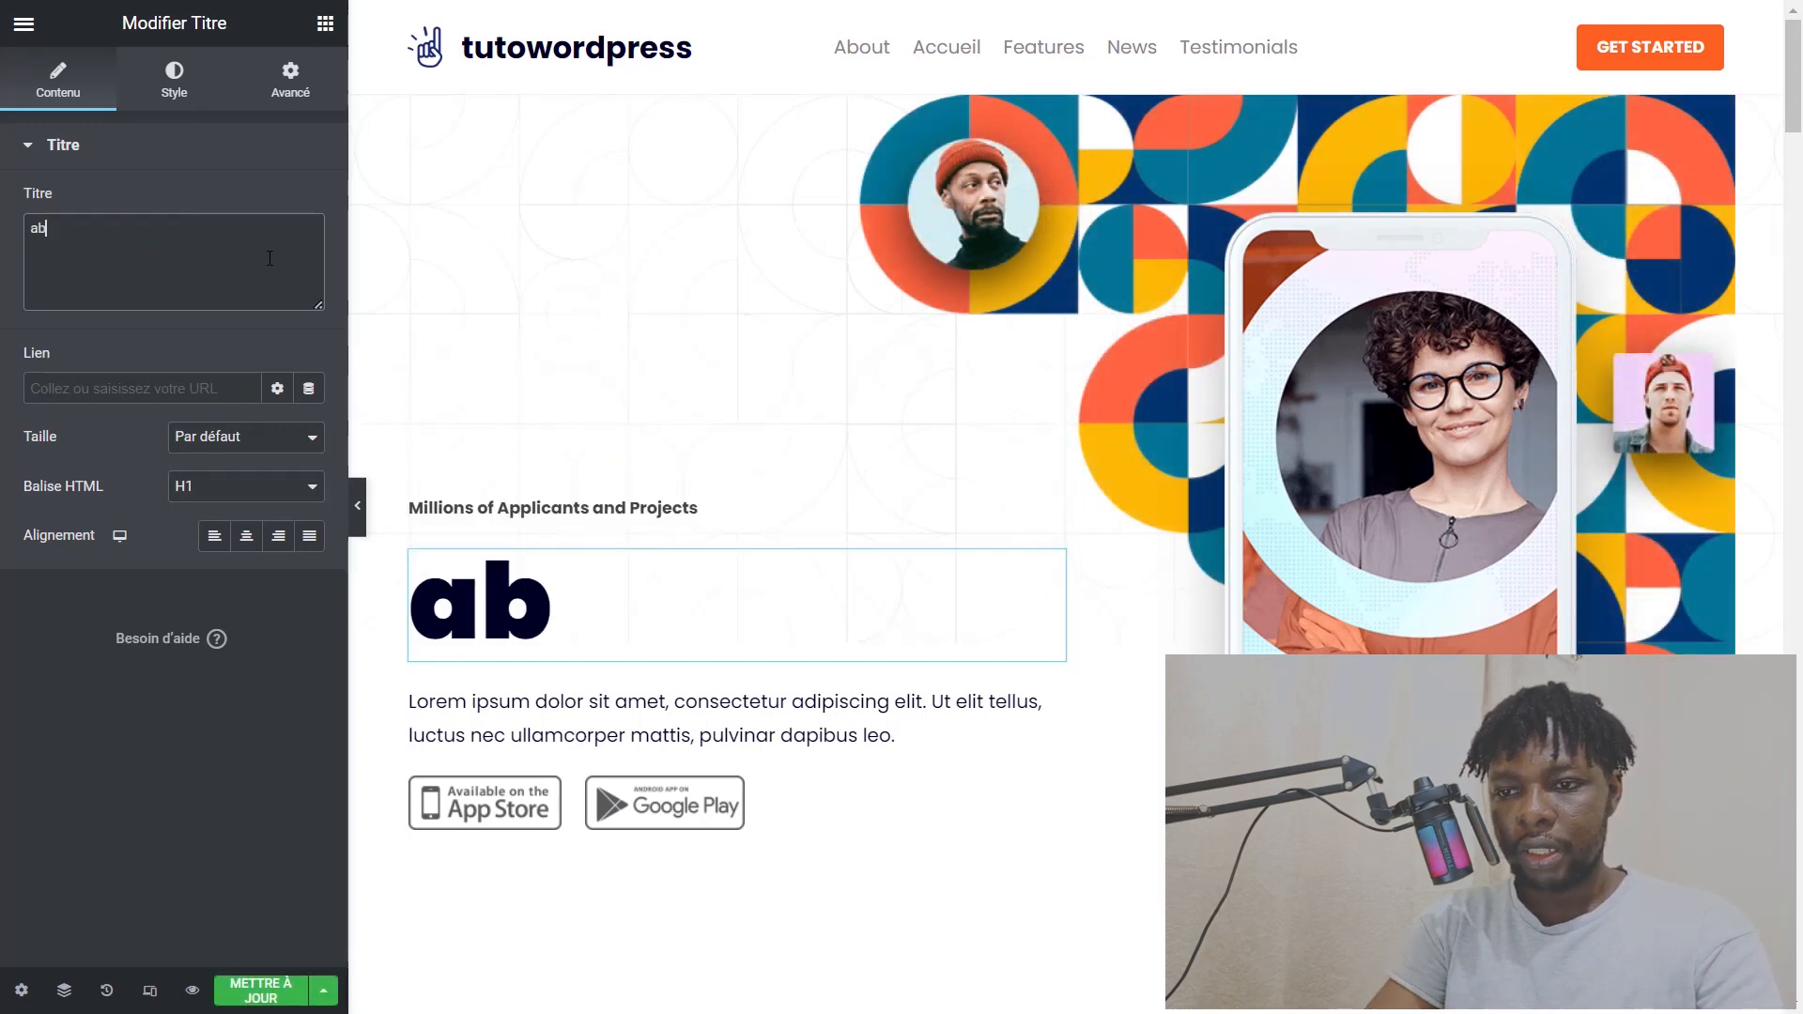
pyautogui.write('b')
pyautogui.press('BackSpace')
pyautogui.press('BackSpace')
pyautogui.write('Ab')
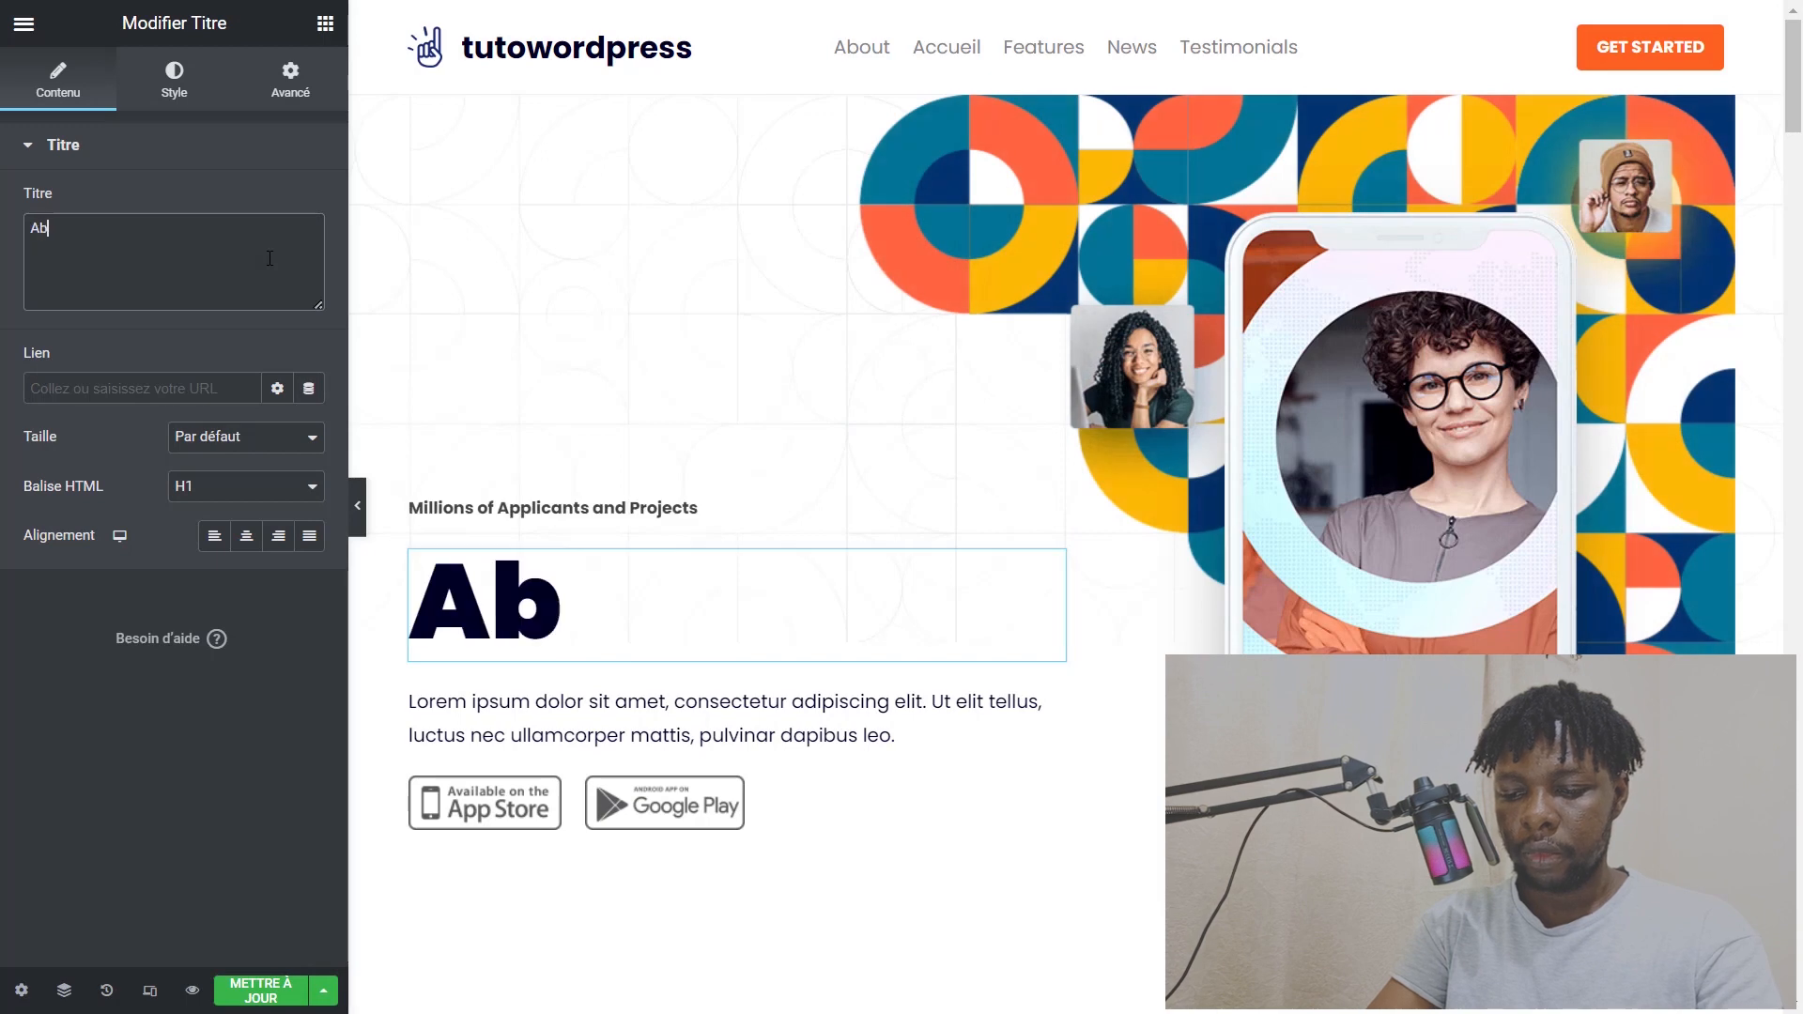
pyautogui.write('onne ')
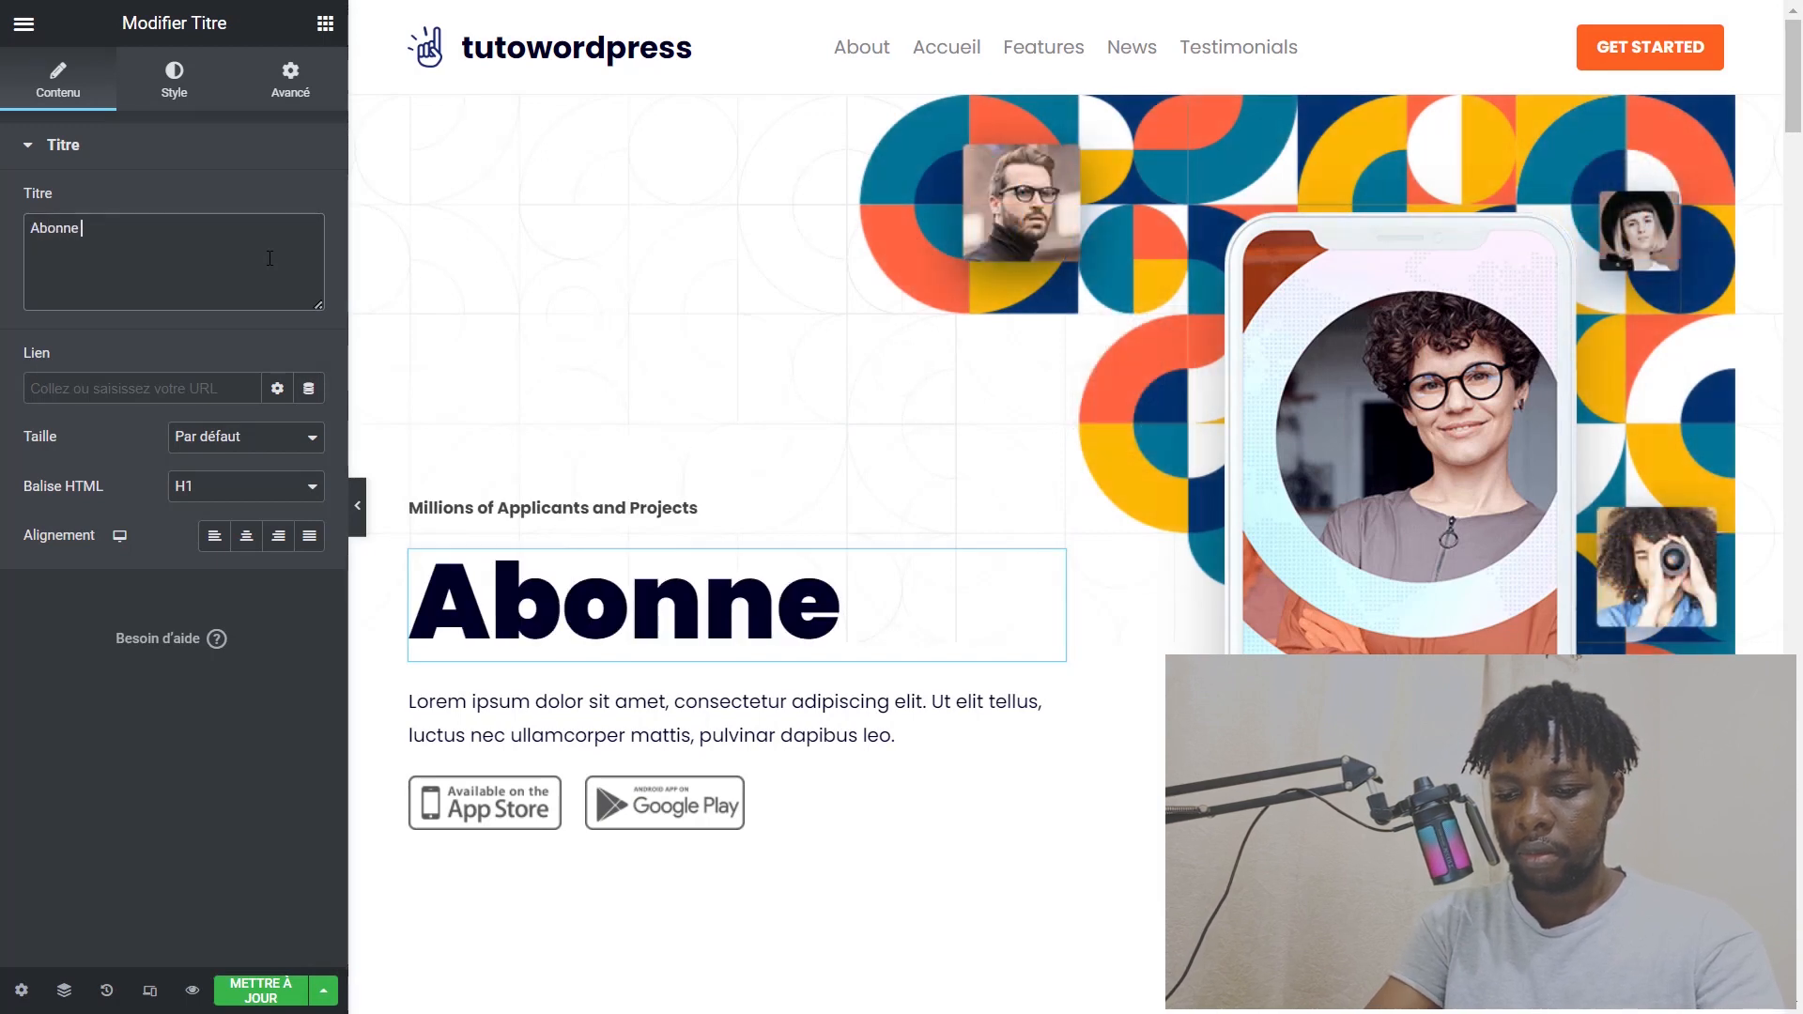
pyautogui.write('Toi po')
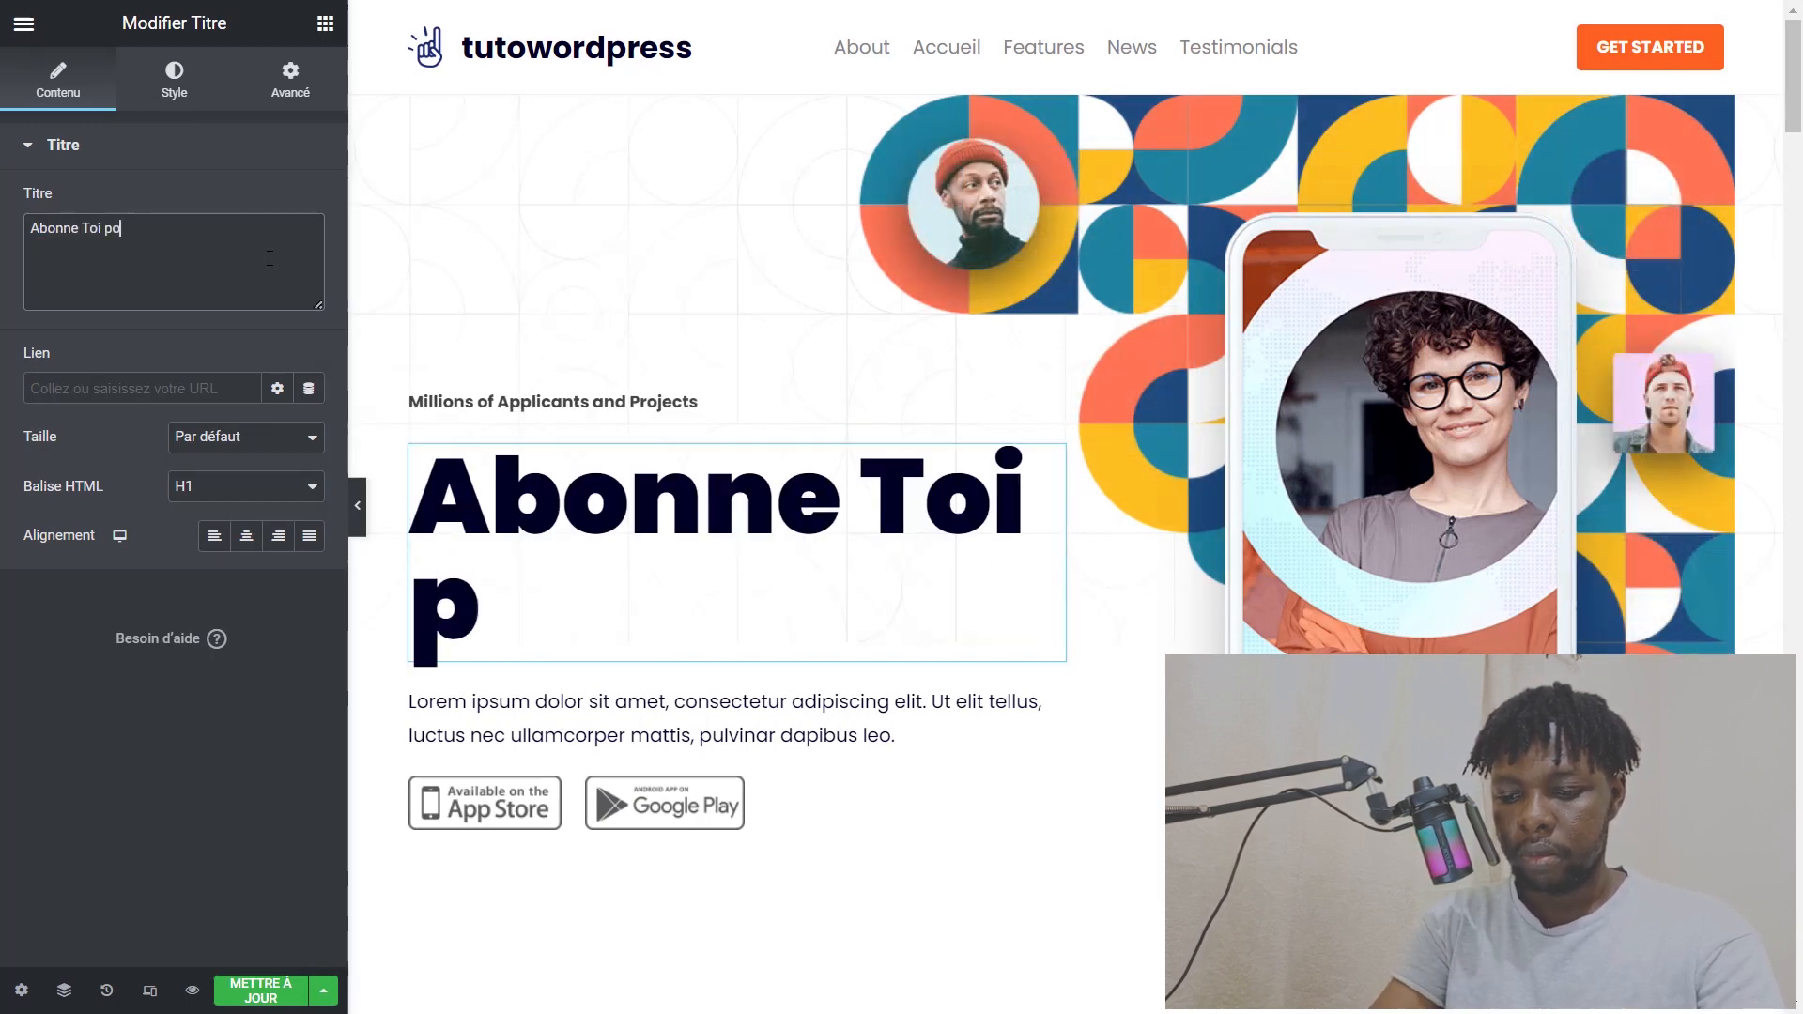
pyautogui.write('ur plus de')
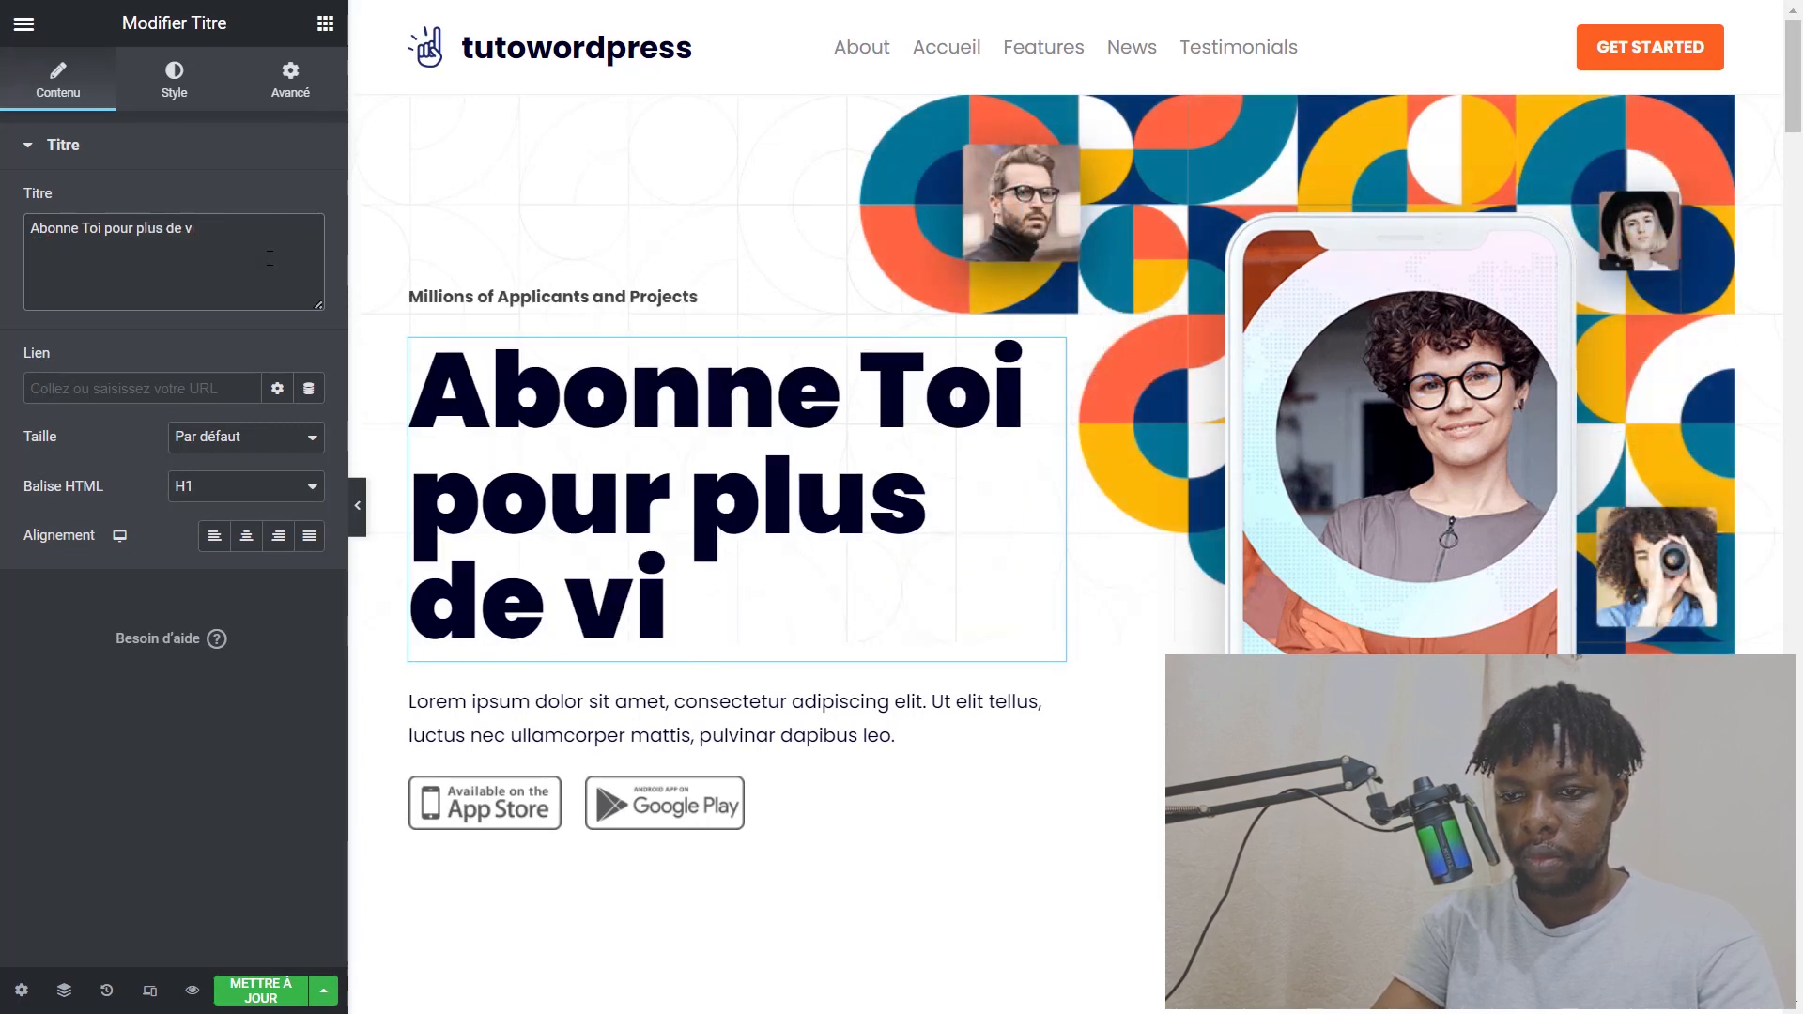
pyautogui.write('tutos')
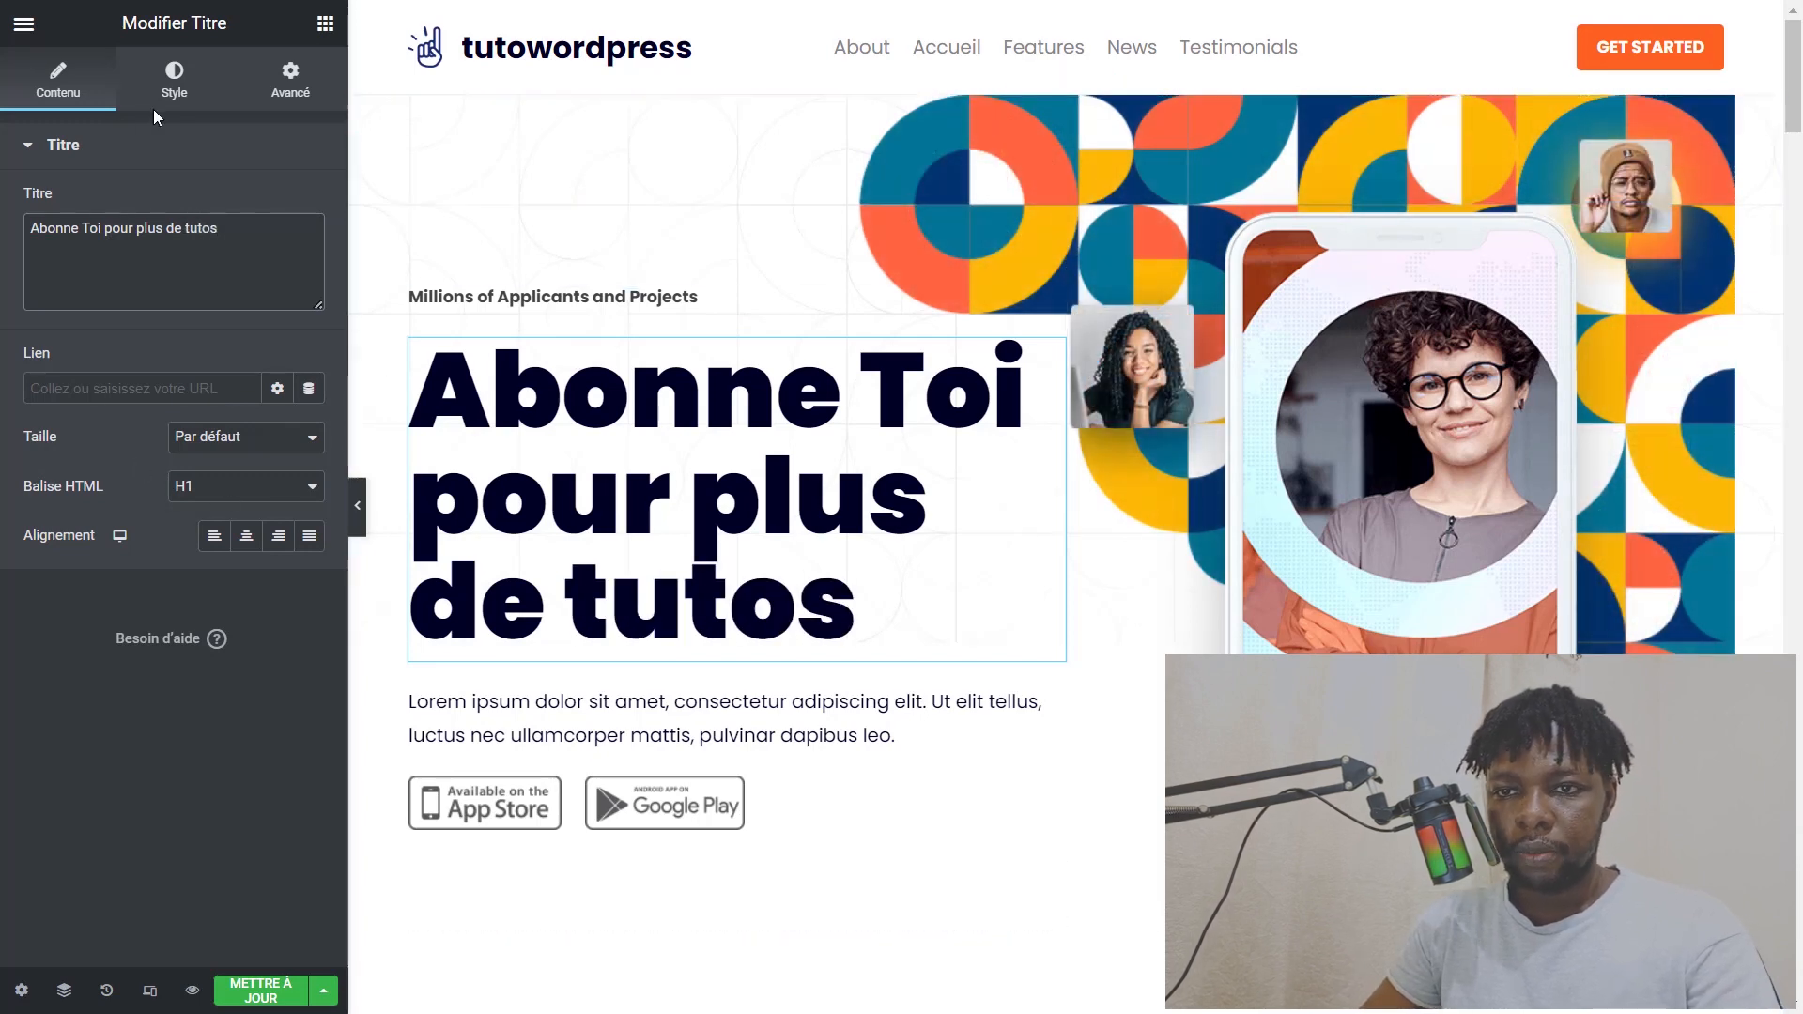
# Step: Set the hero heading's typography to a size of 80 px with the Capitaliser text transformation
pyautogui.click(166, 94)
pyautogui.click(309, 252)
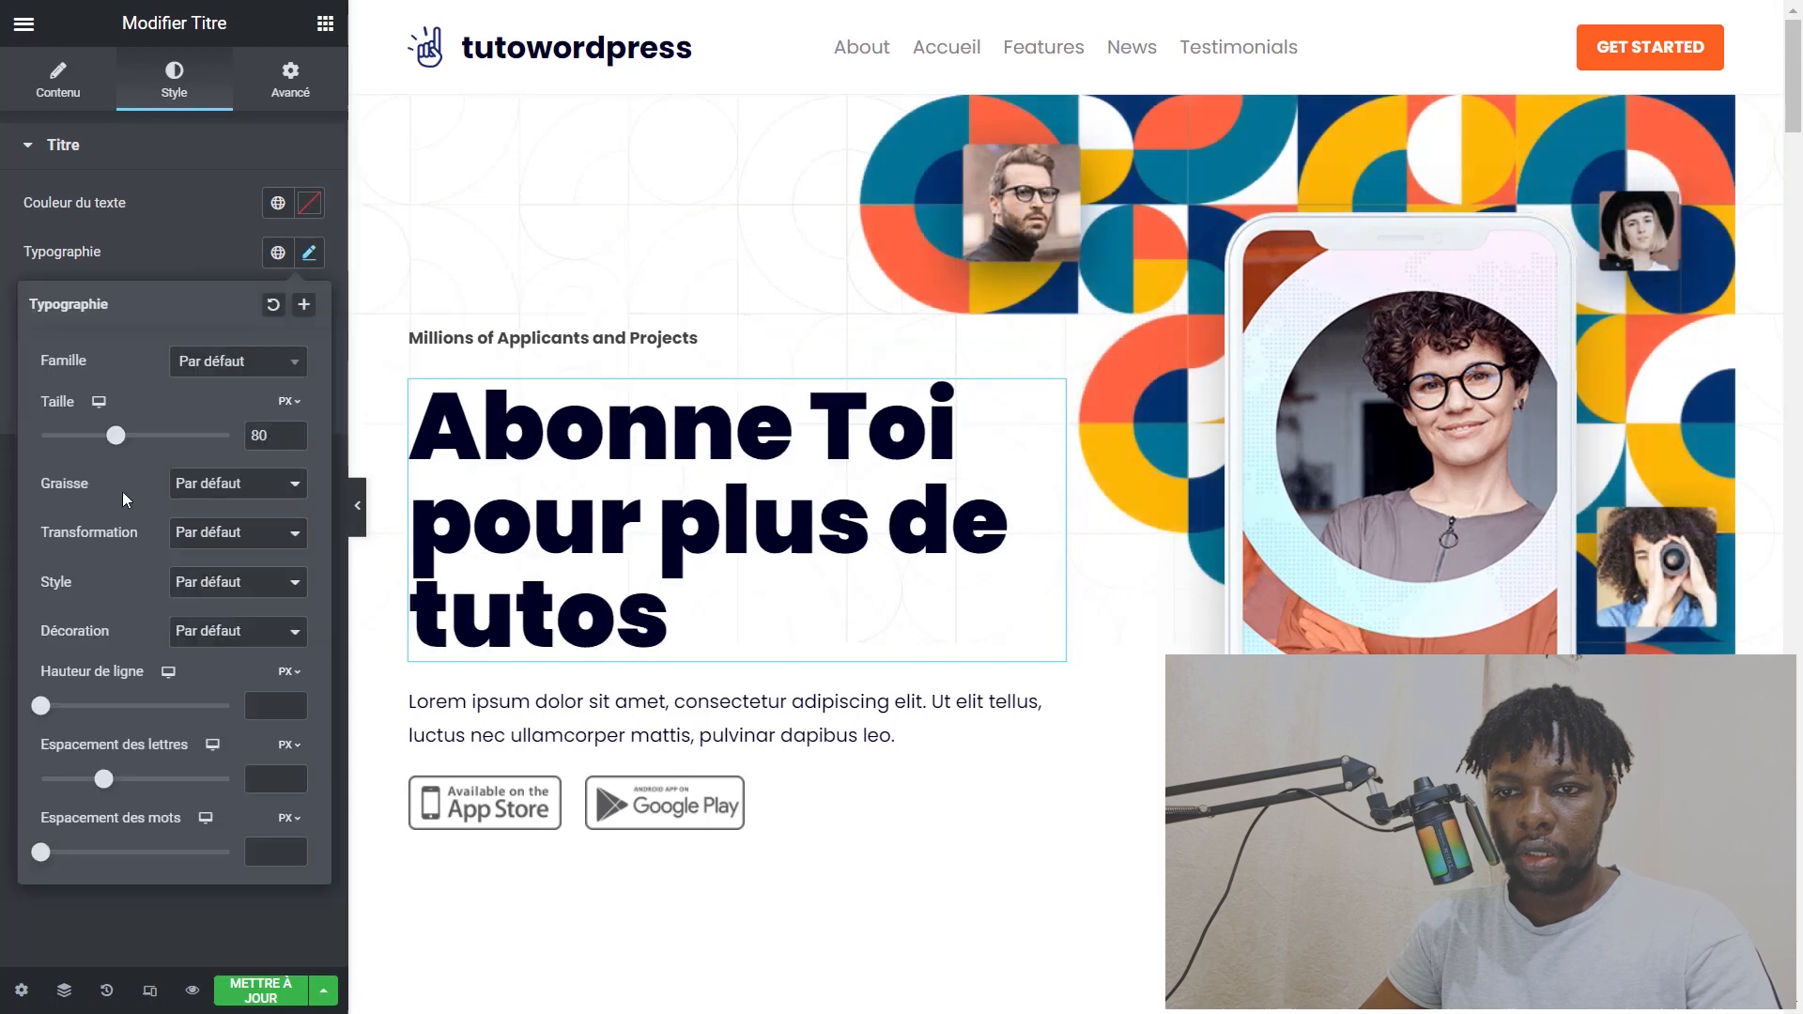
pyautogui.click(209, 533)
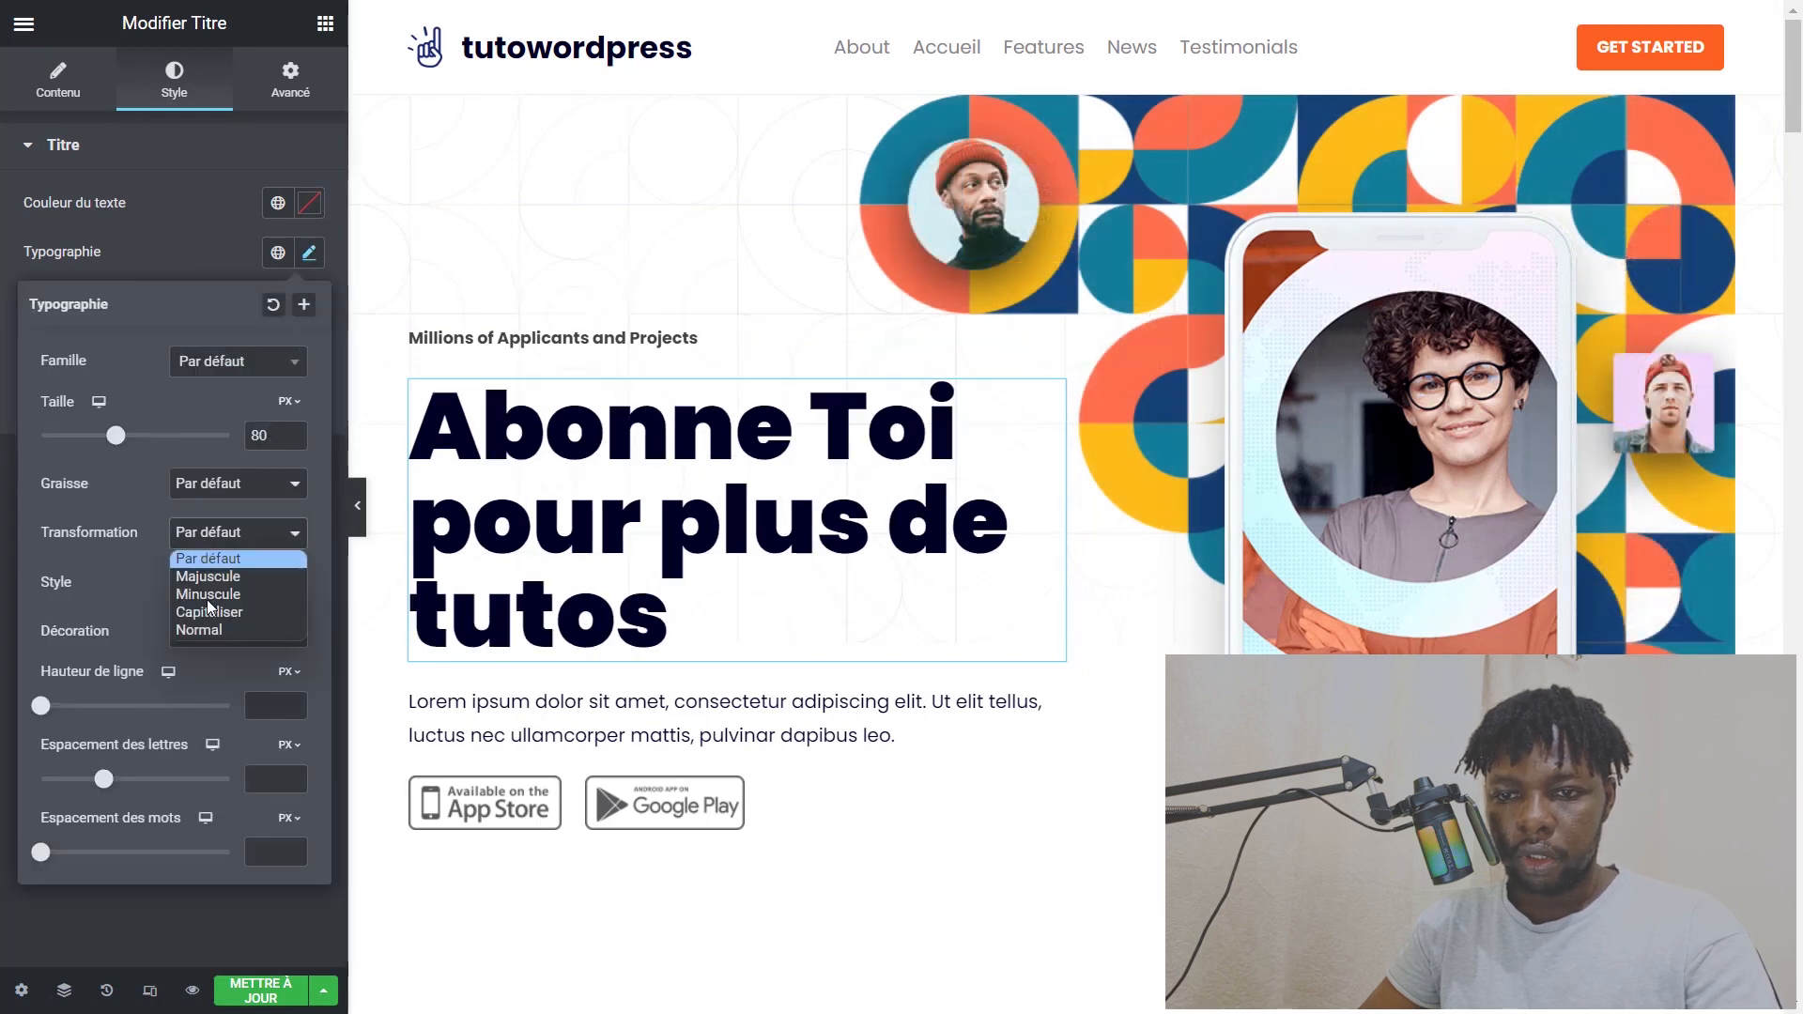
pyautogui.click(206, 613)
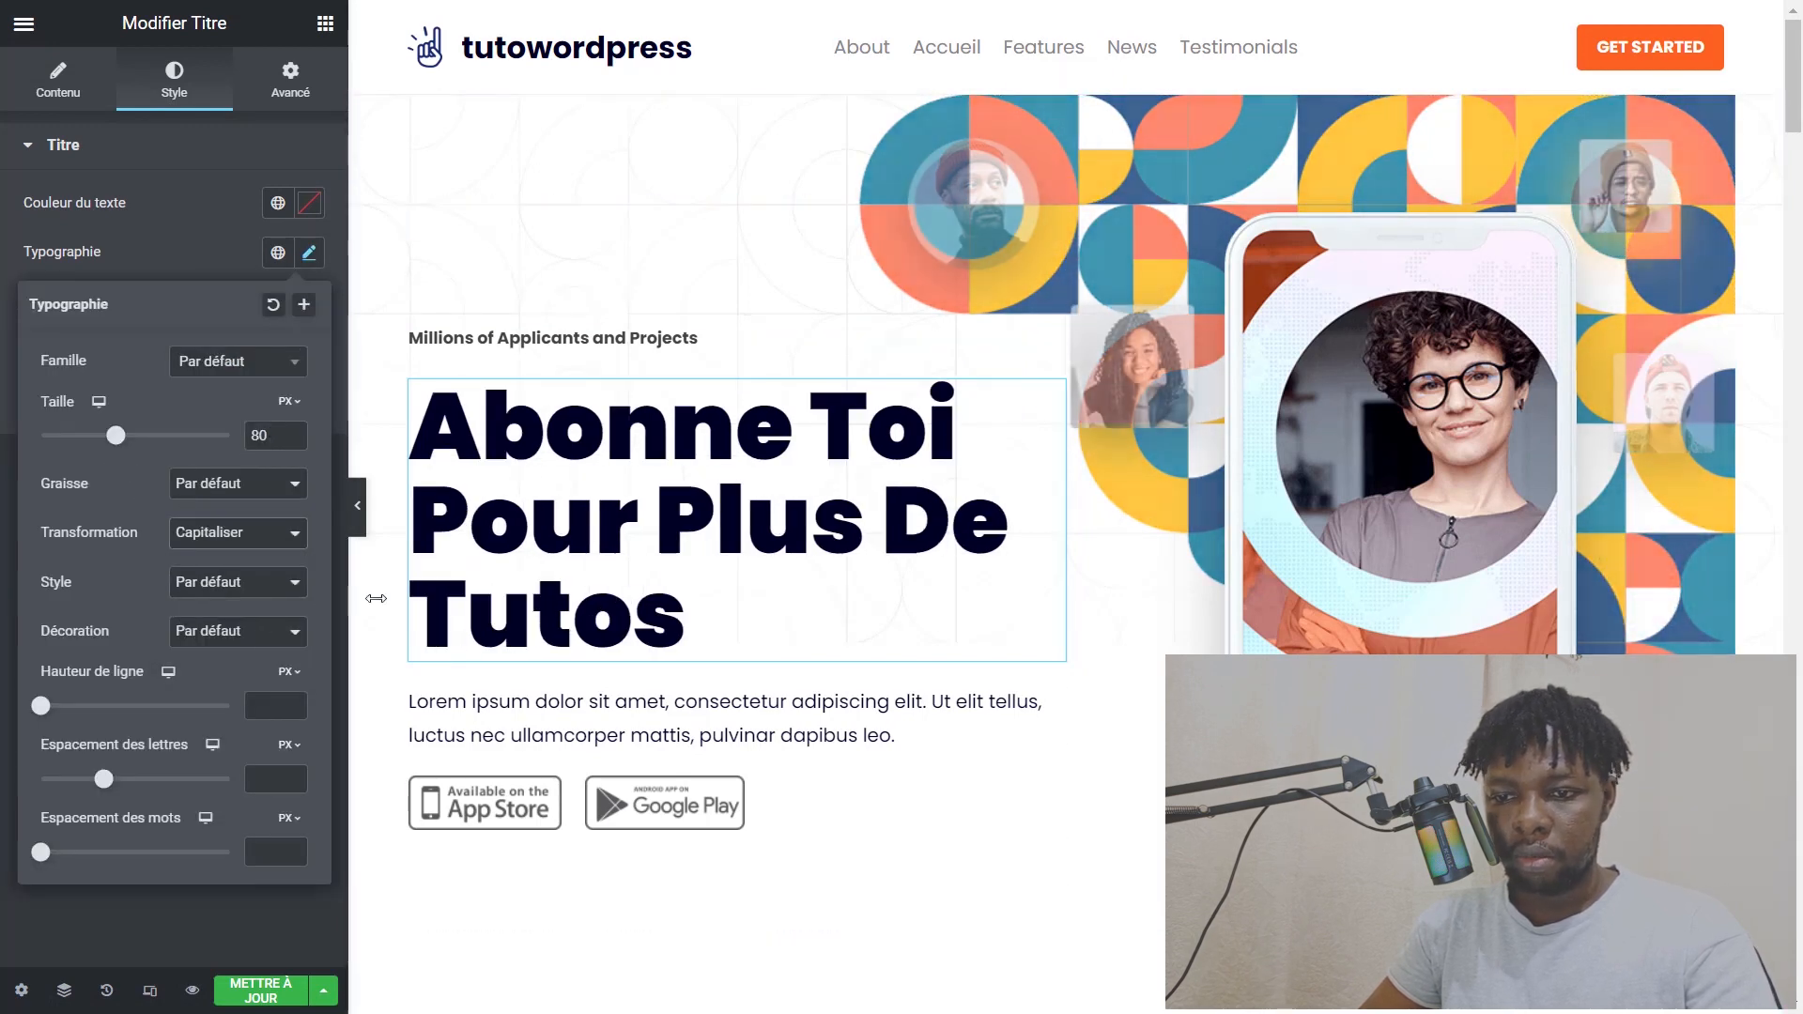
pyautogui.click(375, 625)
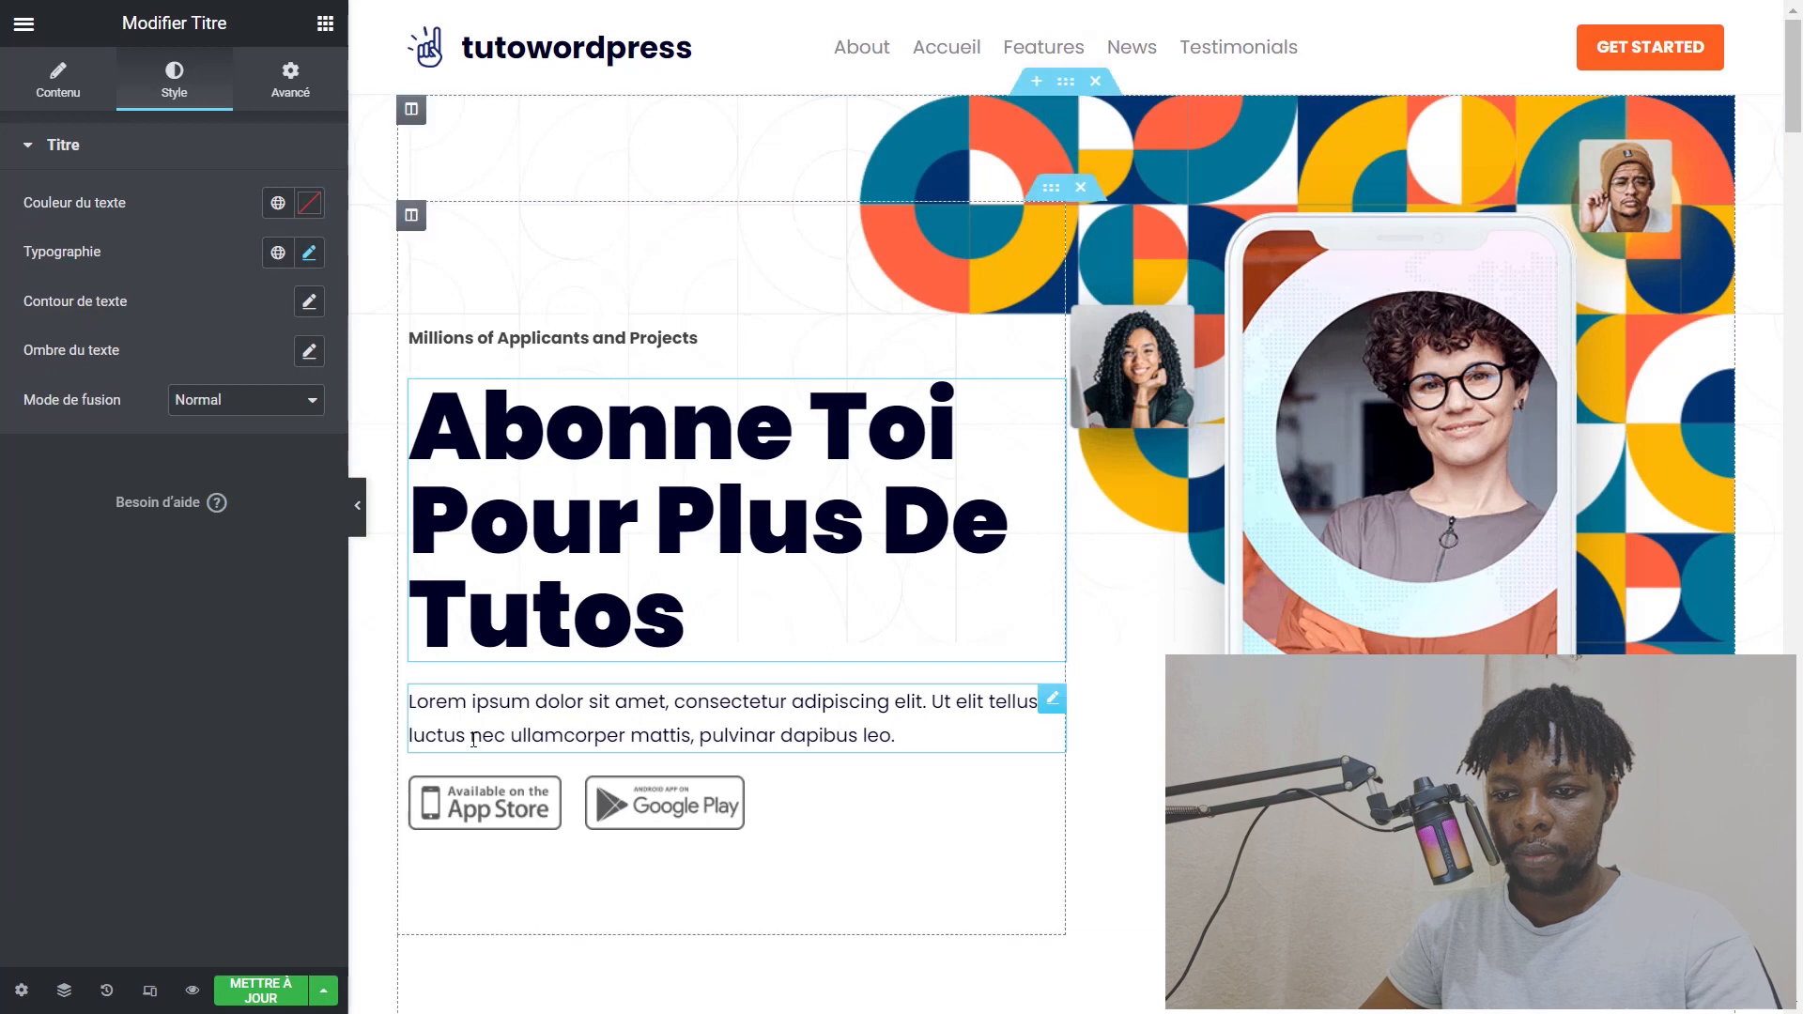
# Step: Inspect the settings of the App Store image, tagline and phone image, and browse the media library without replacing the image
pyautogui.click(543, 803)
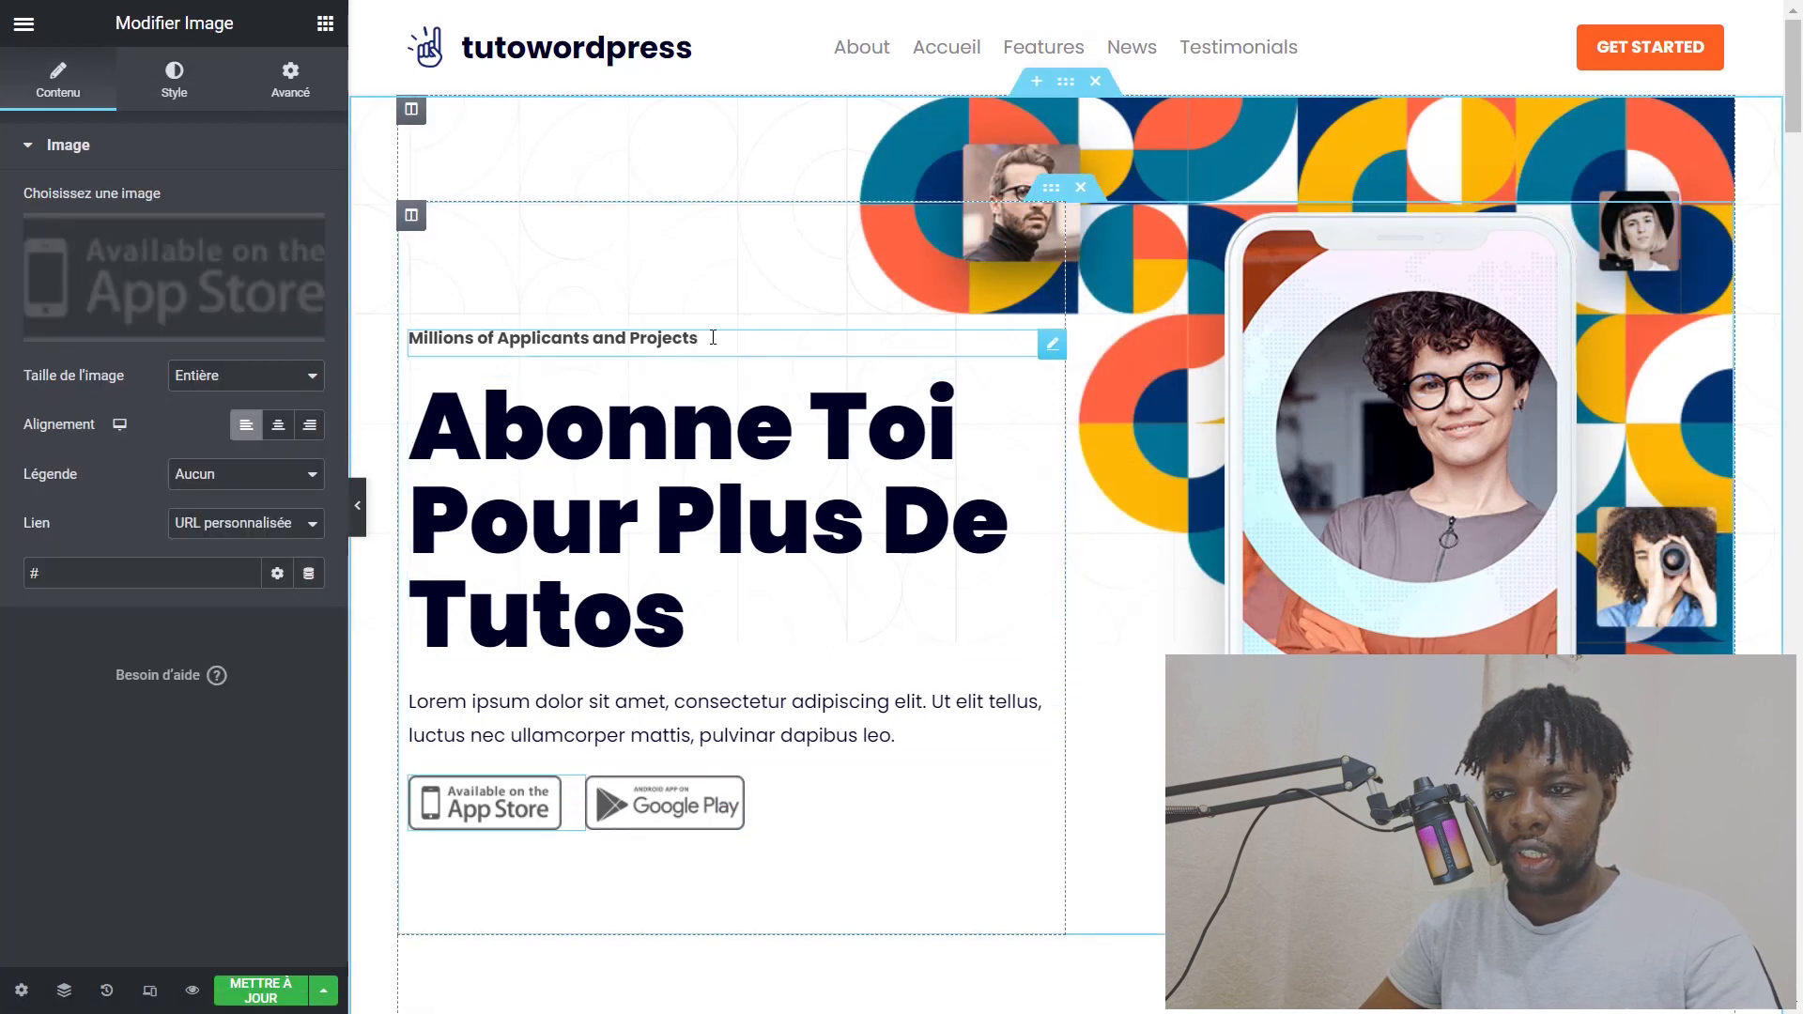
pyautogui.click(1054, 348)
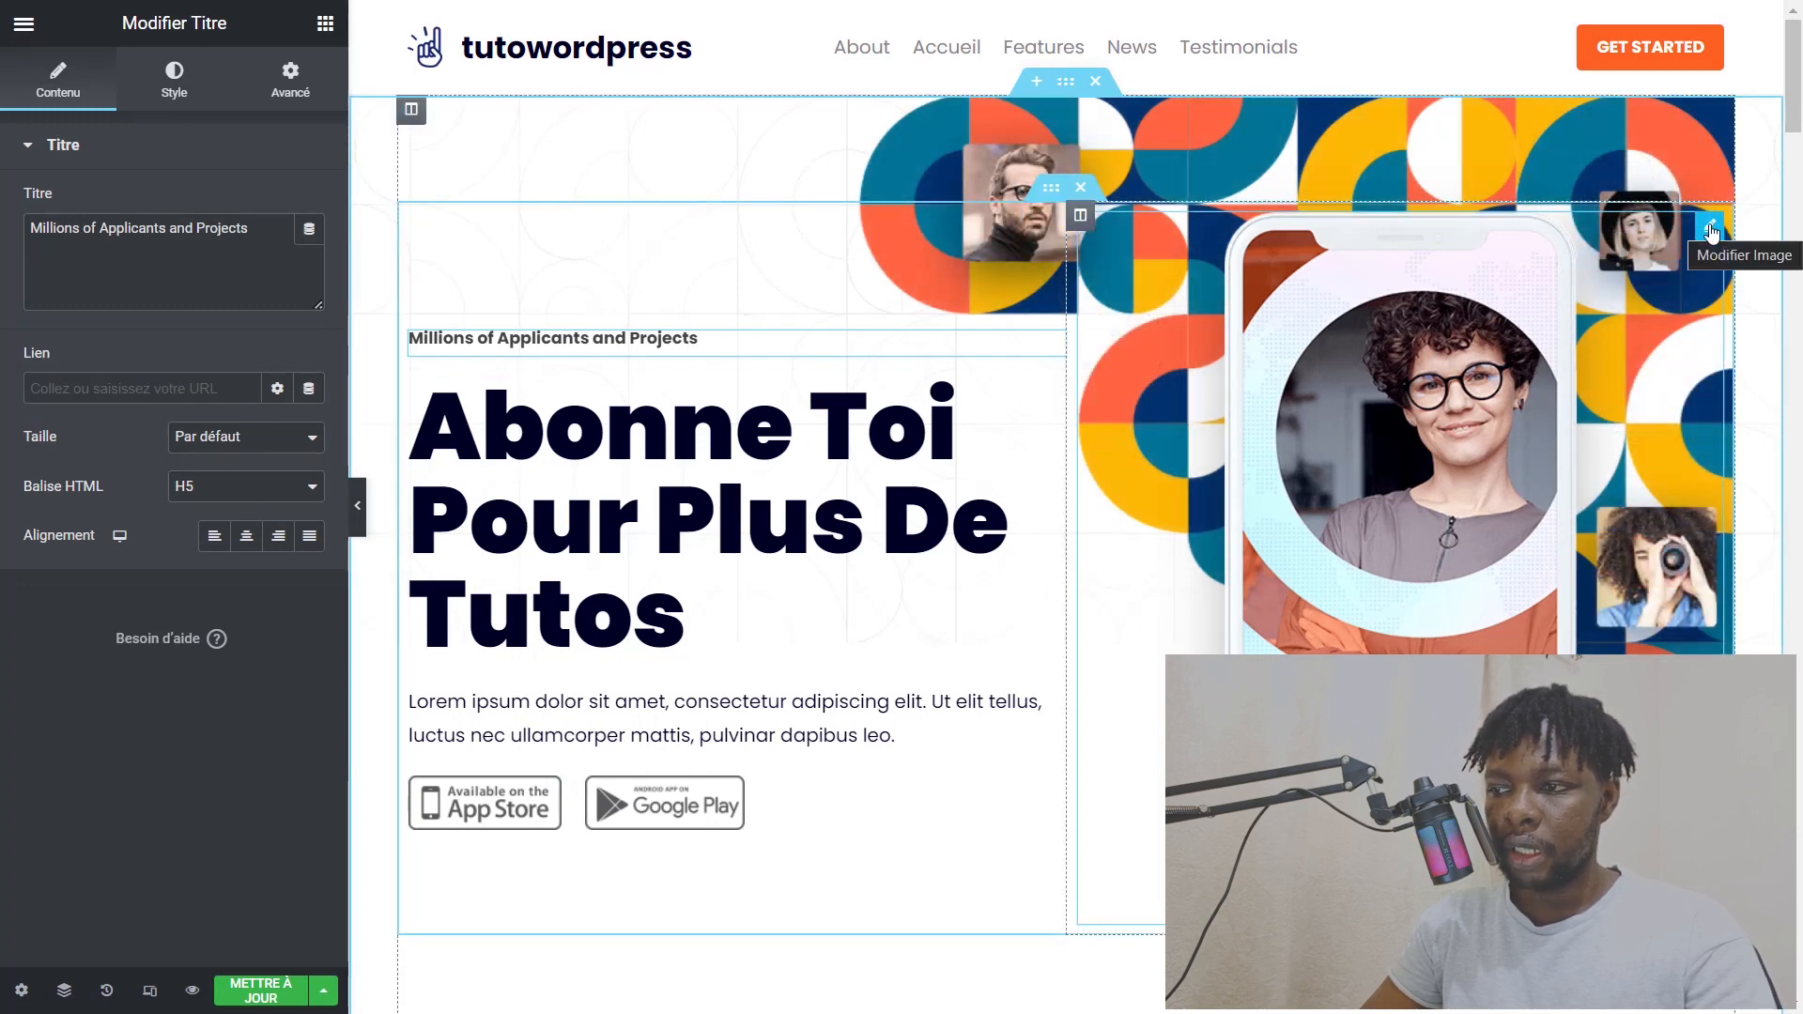
pyautogui.click(1587, 233)
pyautogui.click(188, 325)
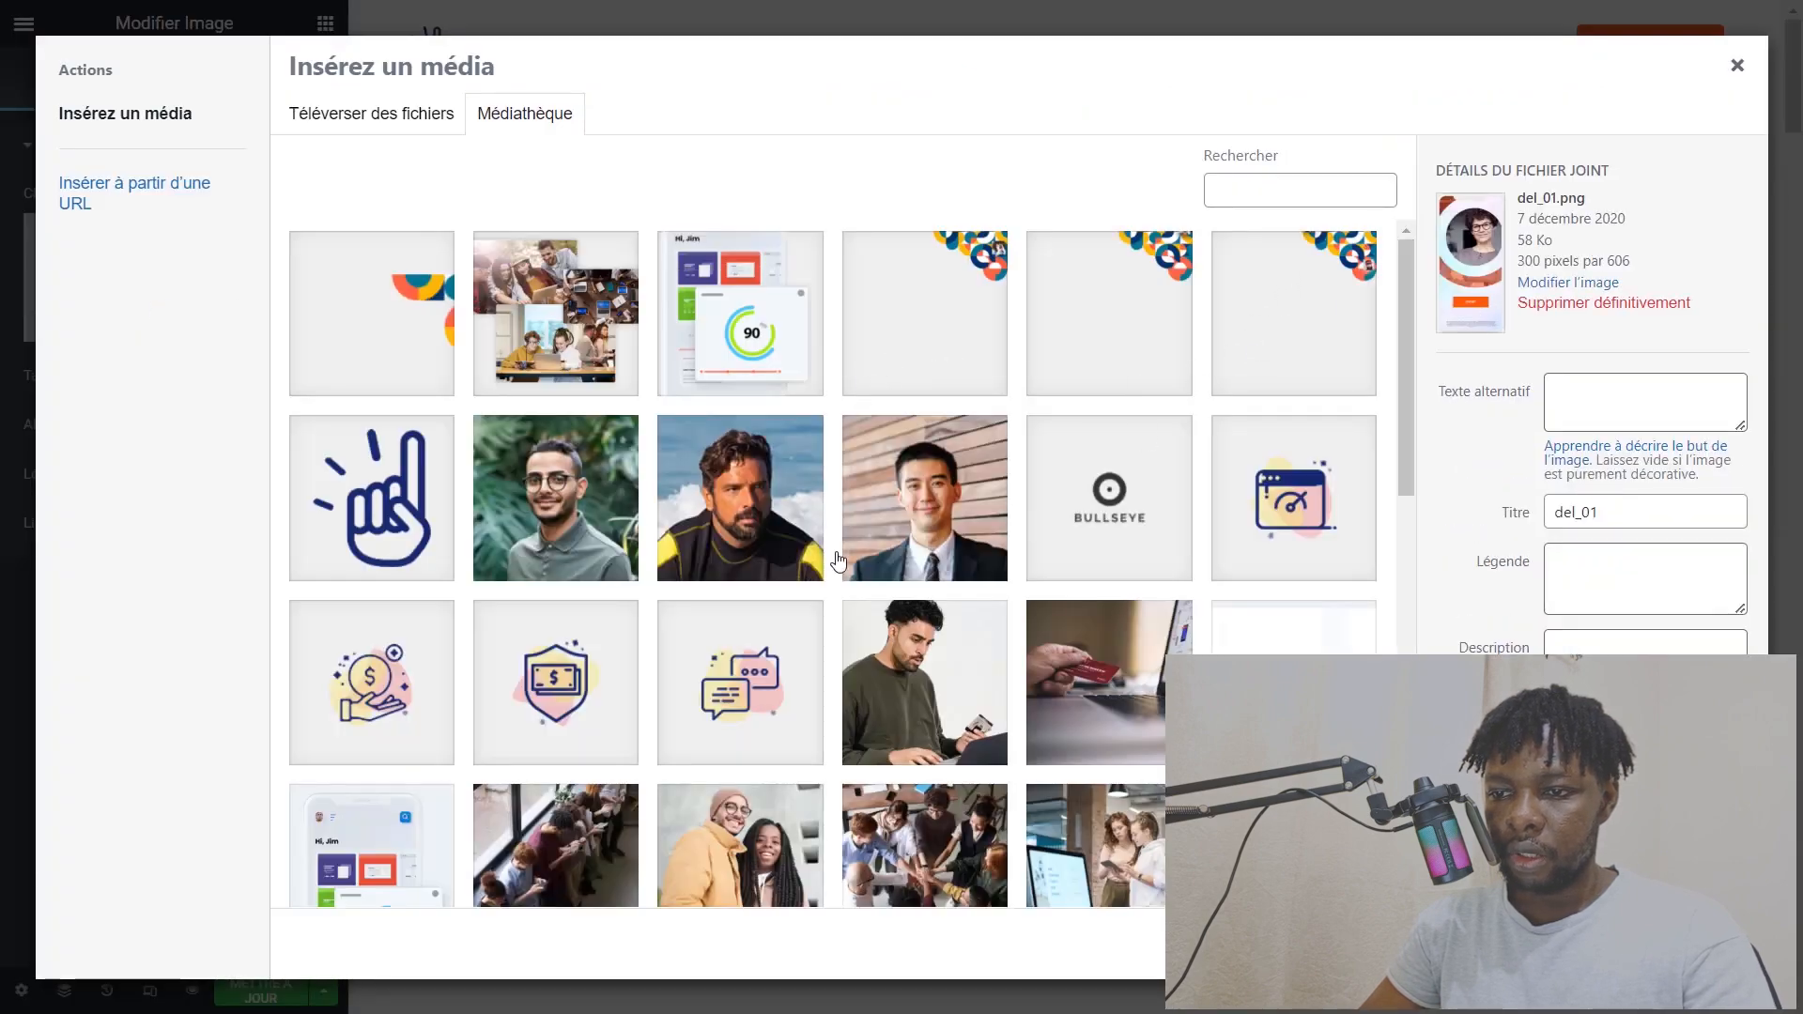
pyautogui.scroll(-10, 659, 489)
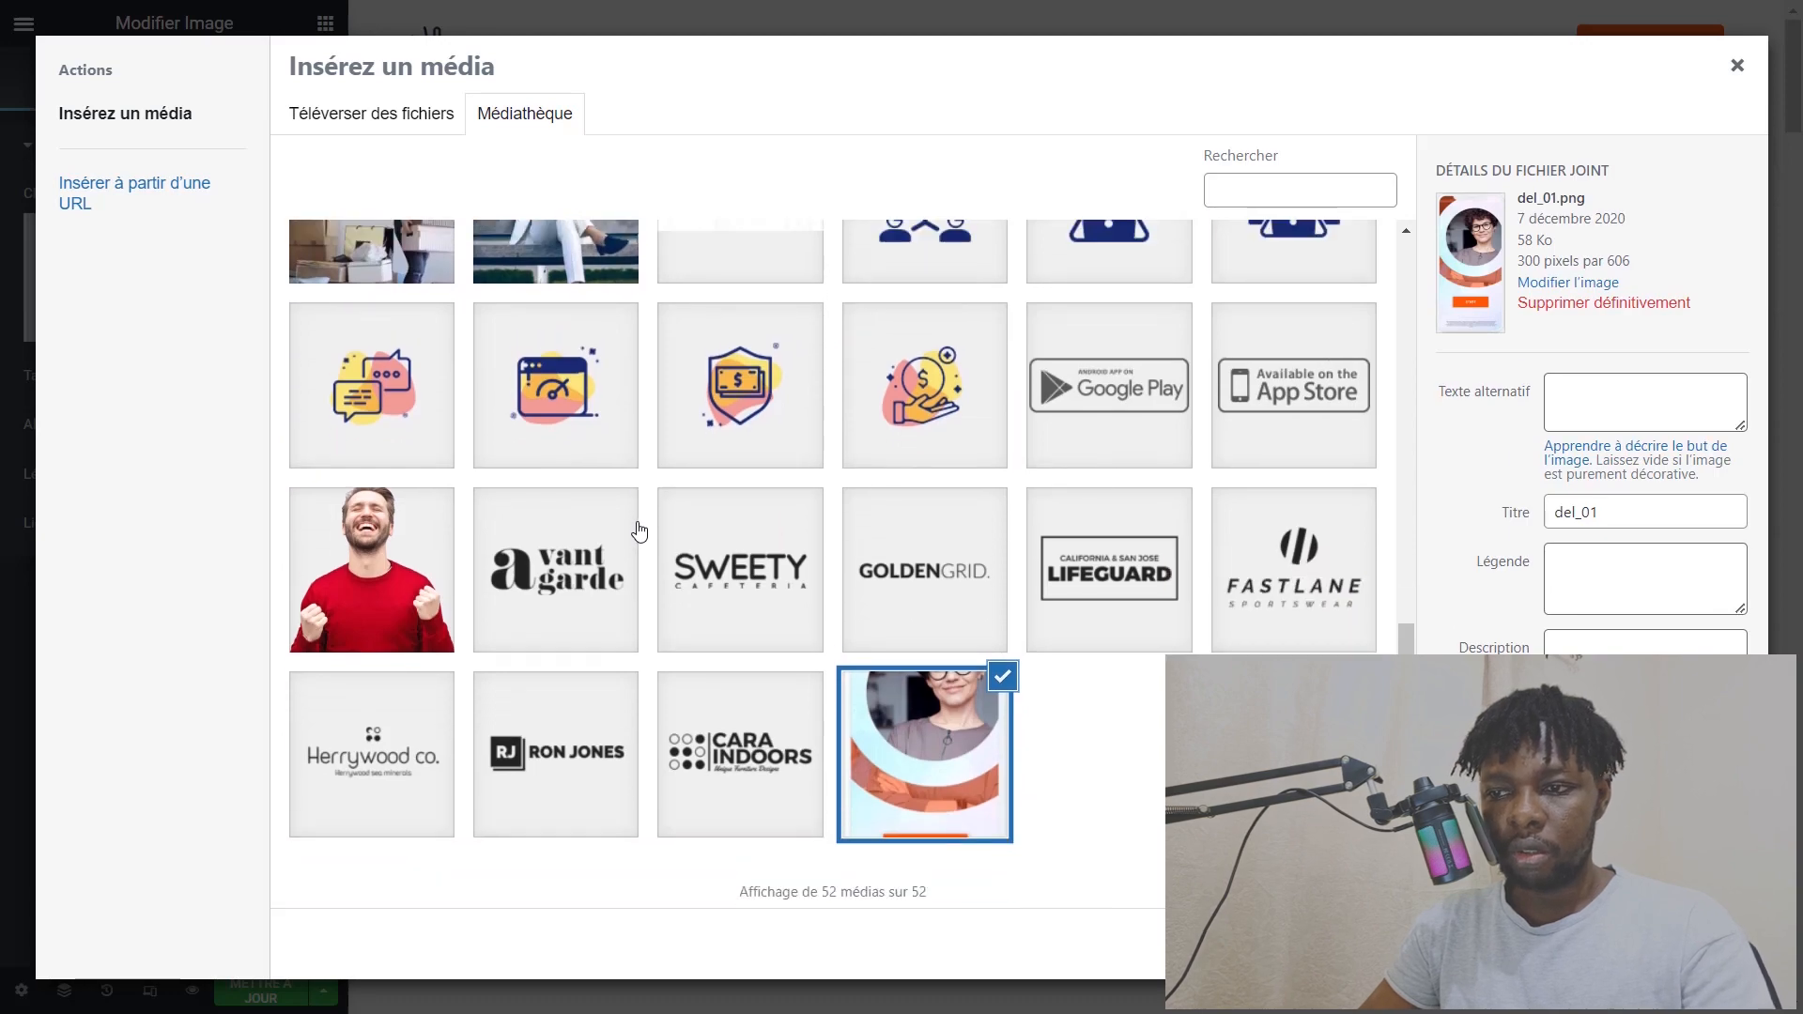
pyautogui.moveTo(1406, 631); pyautogui.dragTo(1414, 284)
pyautogui.click(1737, 65)
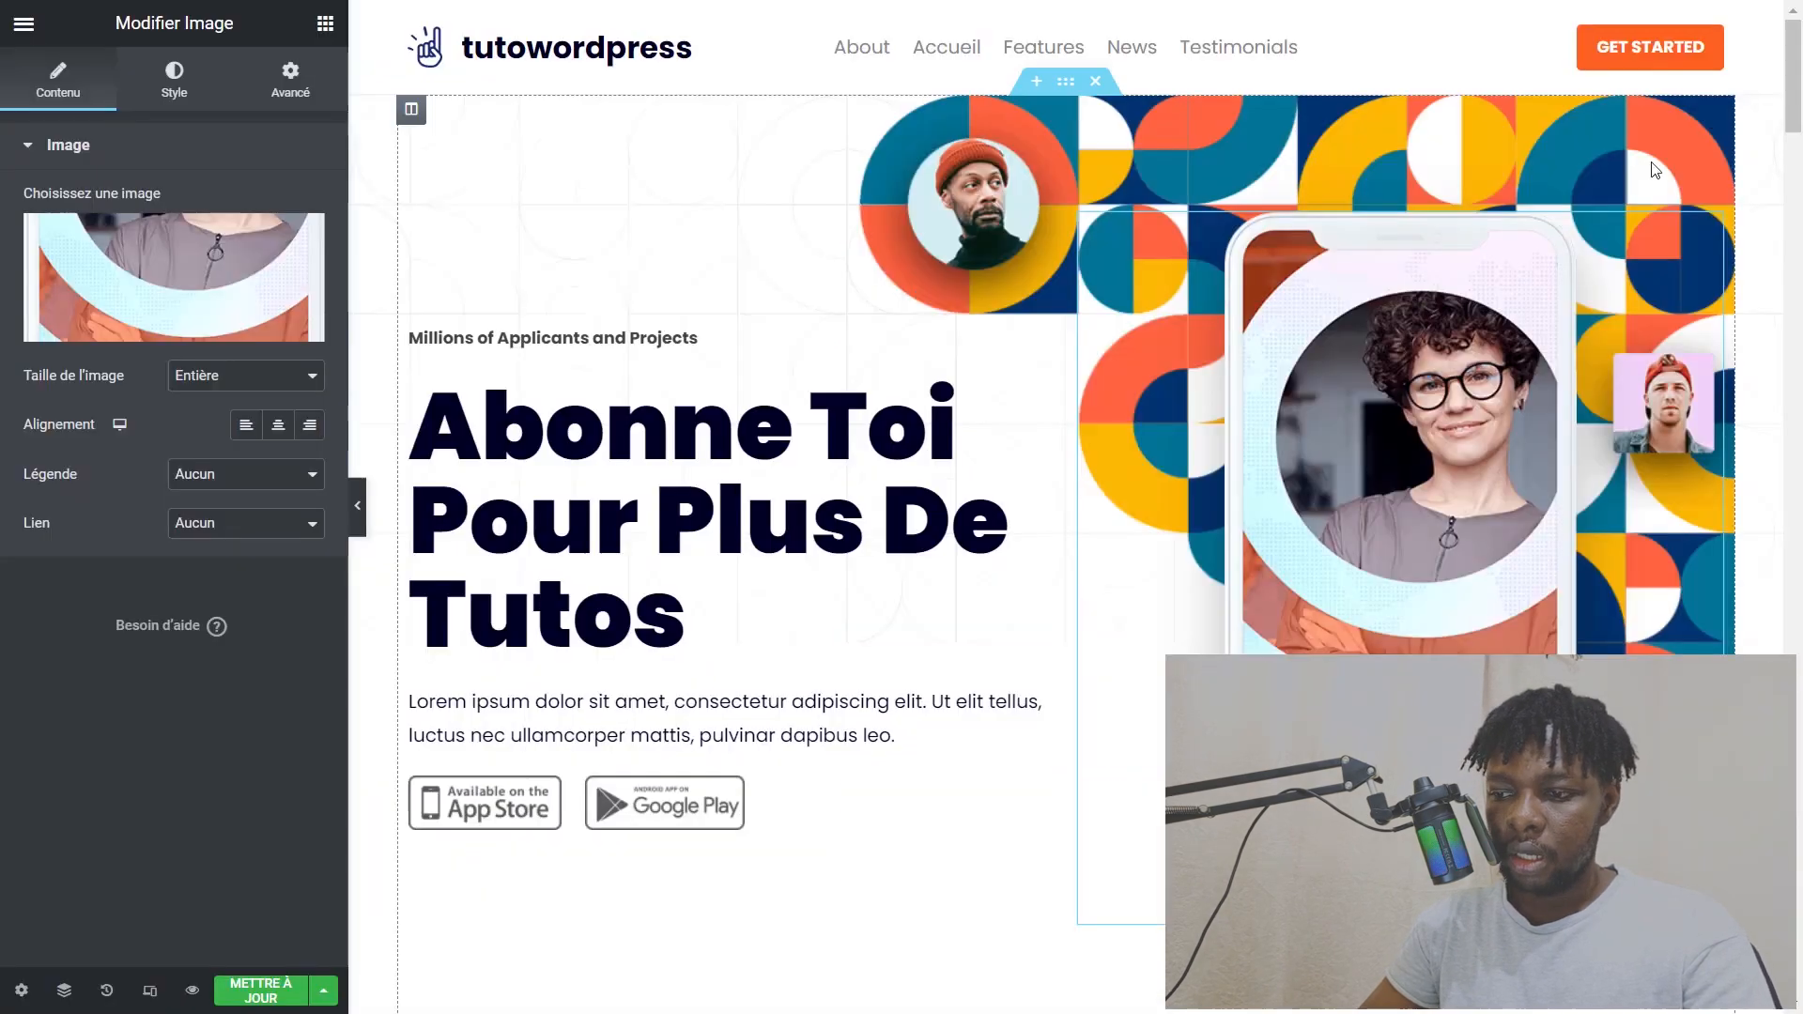
# Step: Review the remaining sections of the Accueil page and save its changes with an update
pyautogui.scroll(-10, 819, 640)
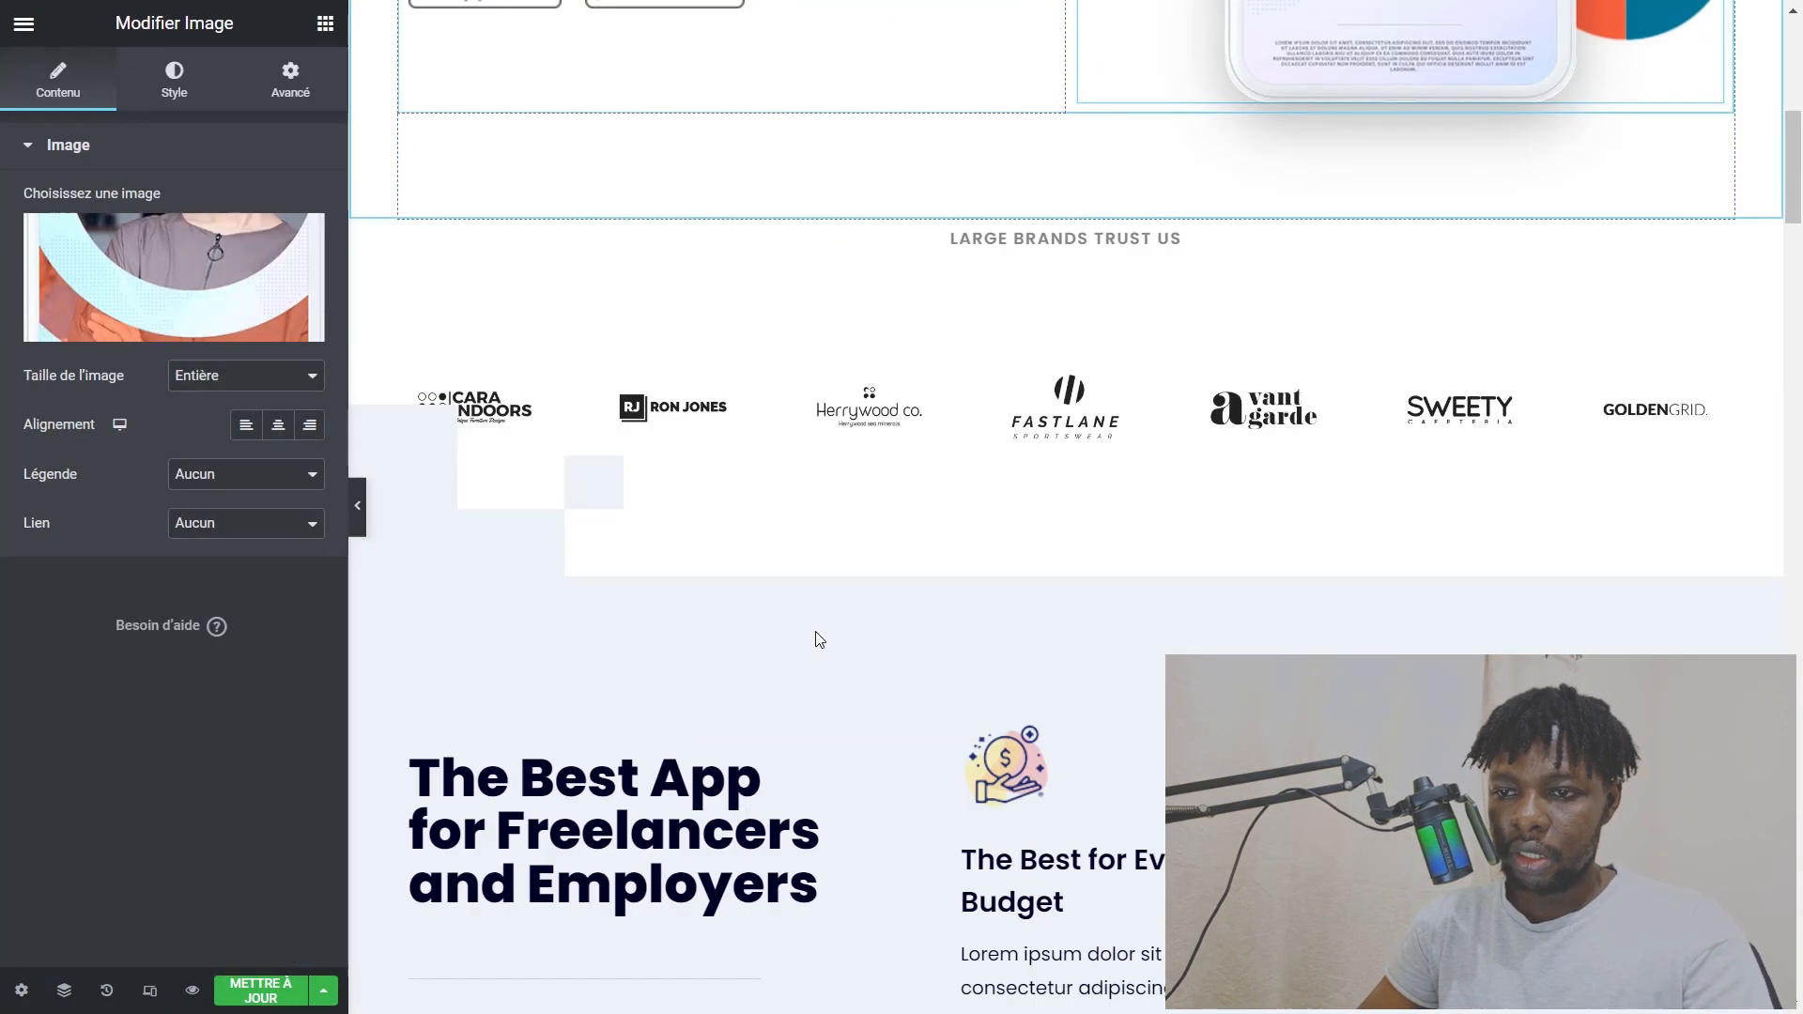
pyautogui.scroll(-15, 807, 592)
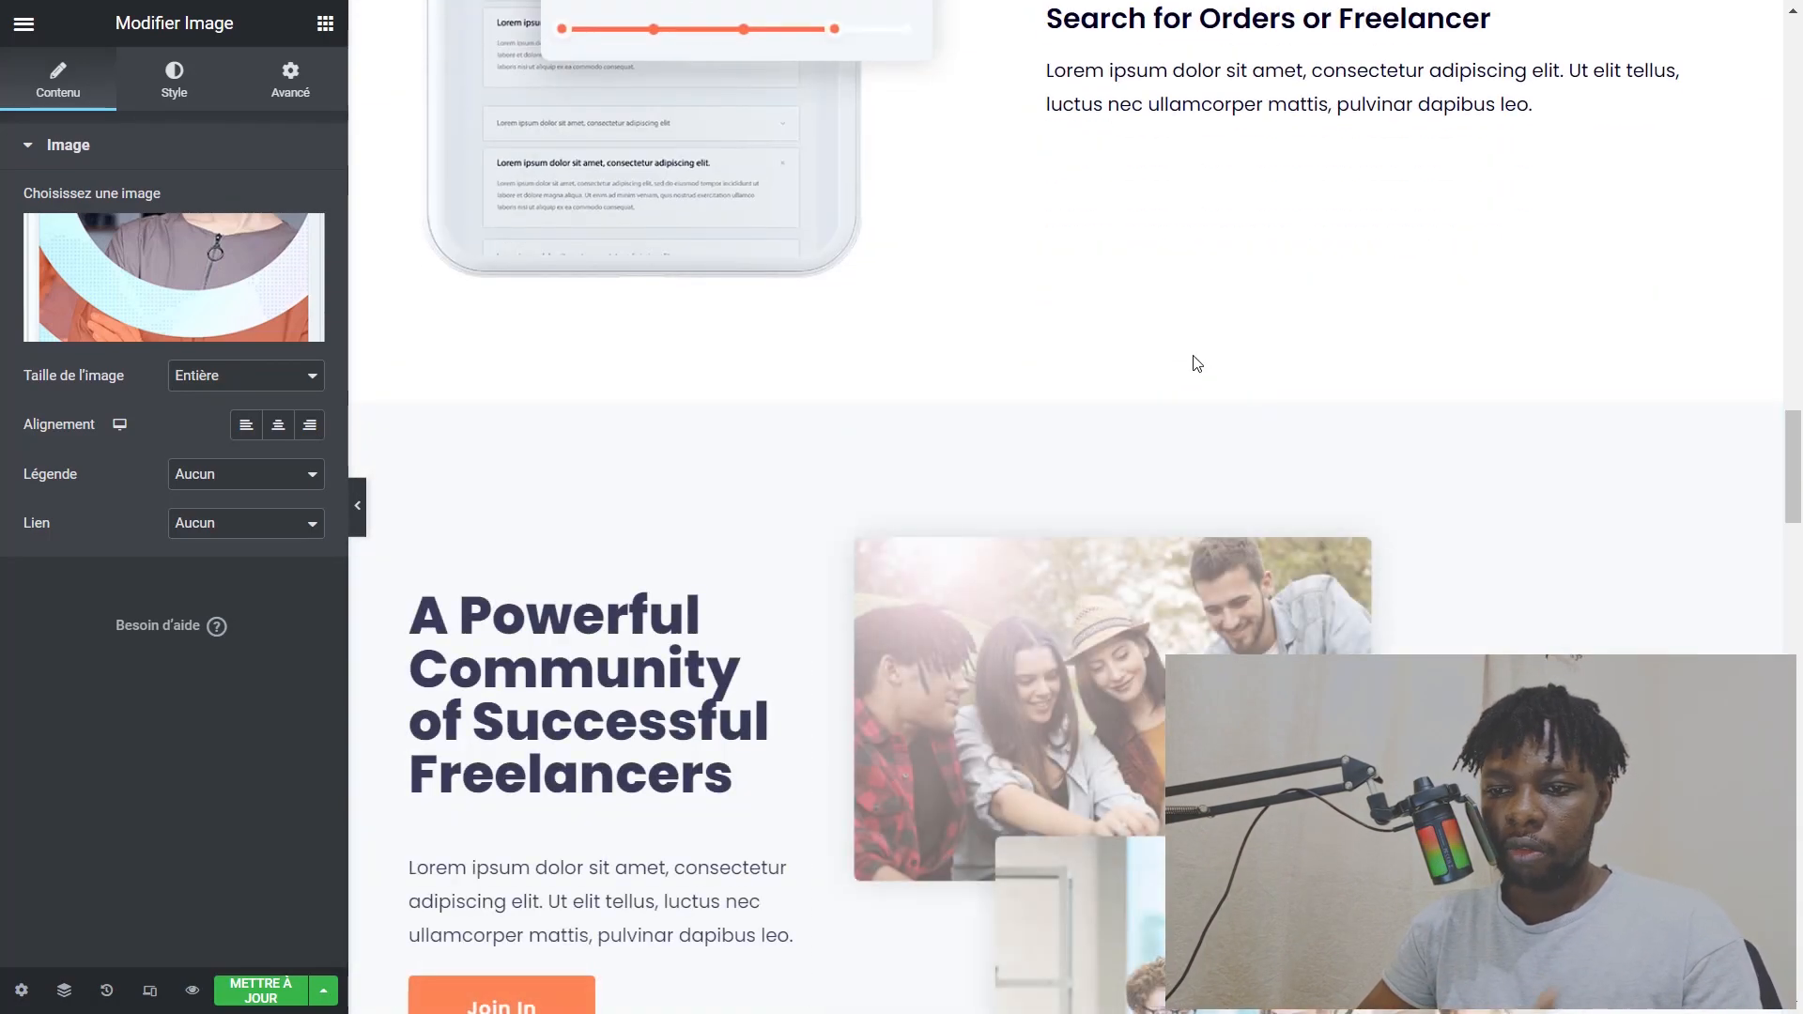
pyautogui.scroll(-5, 1184, 363)
pyautogui.scroll(-5, 1199, 357)
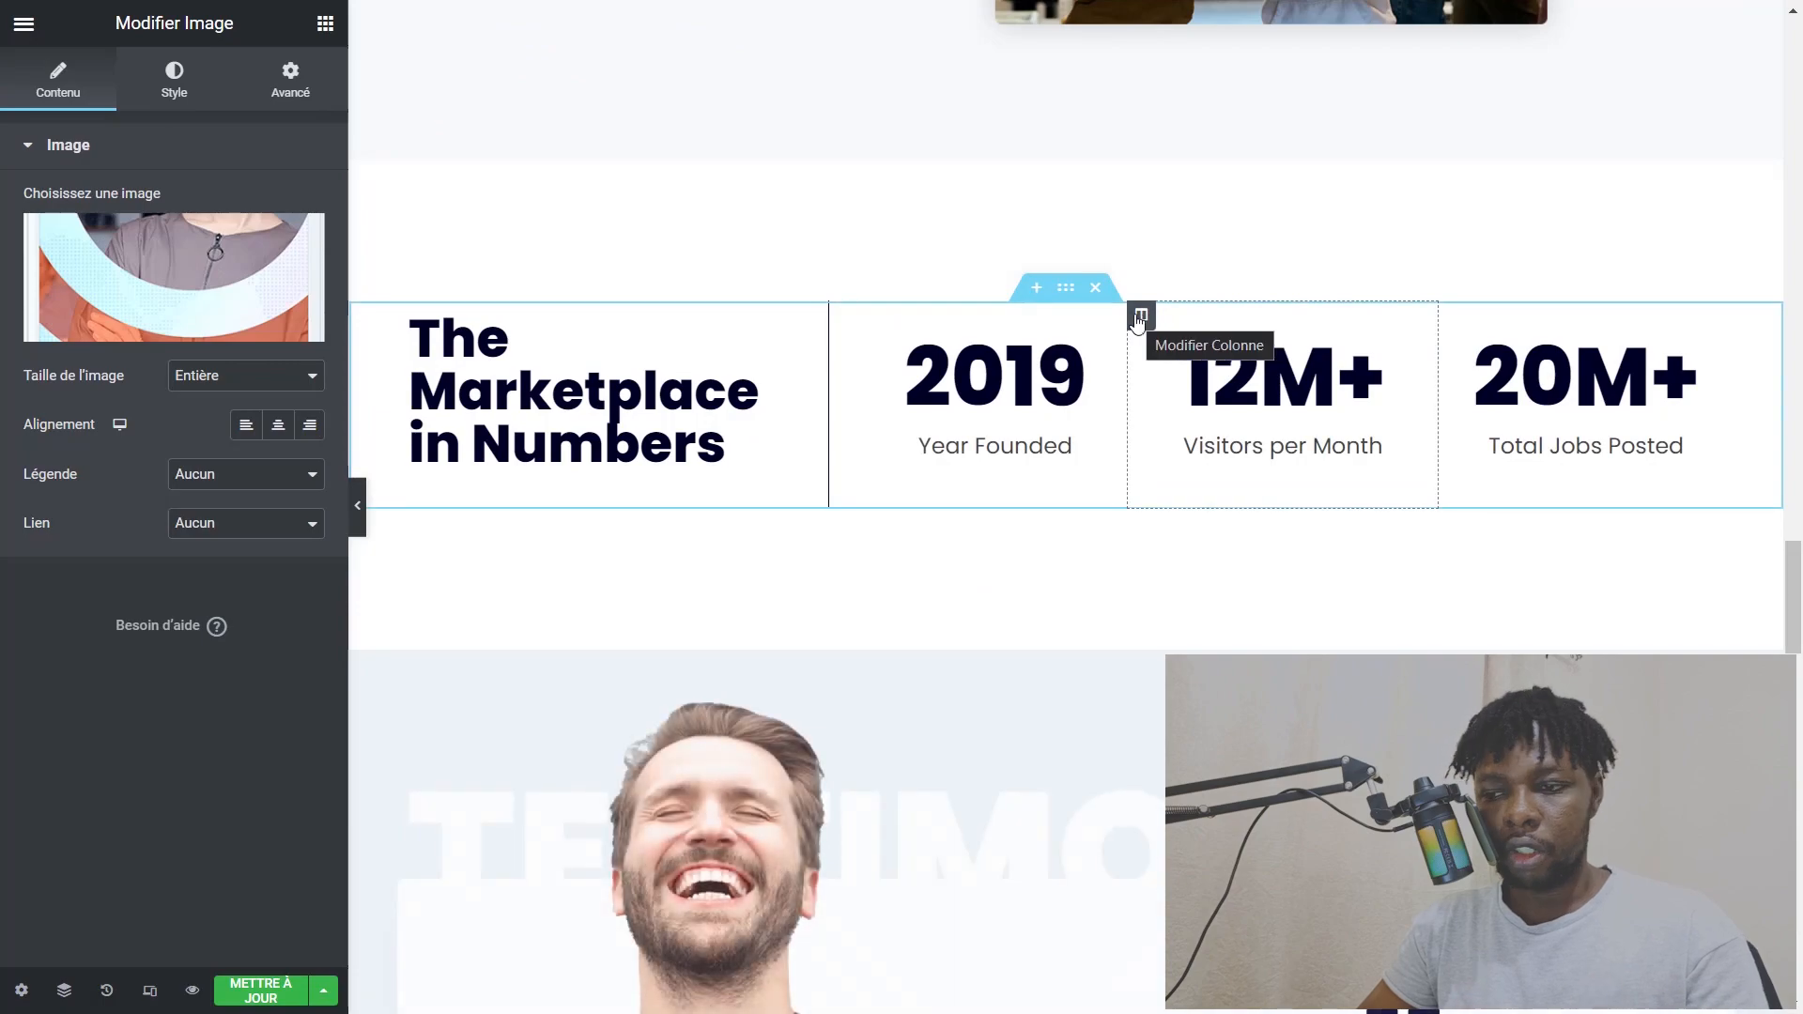
pyautogui.scroll(-10, 1117, 338)
pyautogui.scroll(20, 1112, 349)
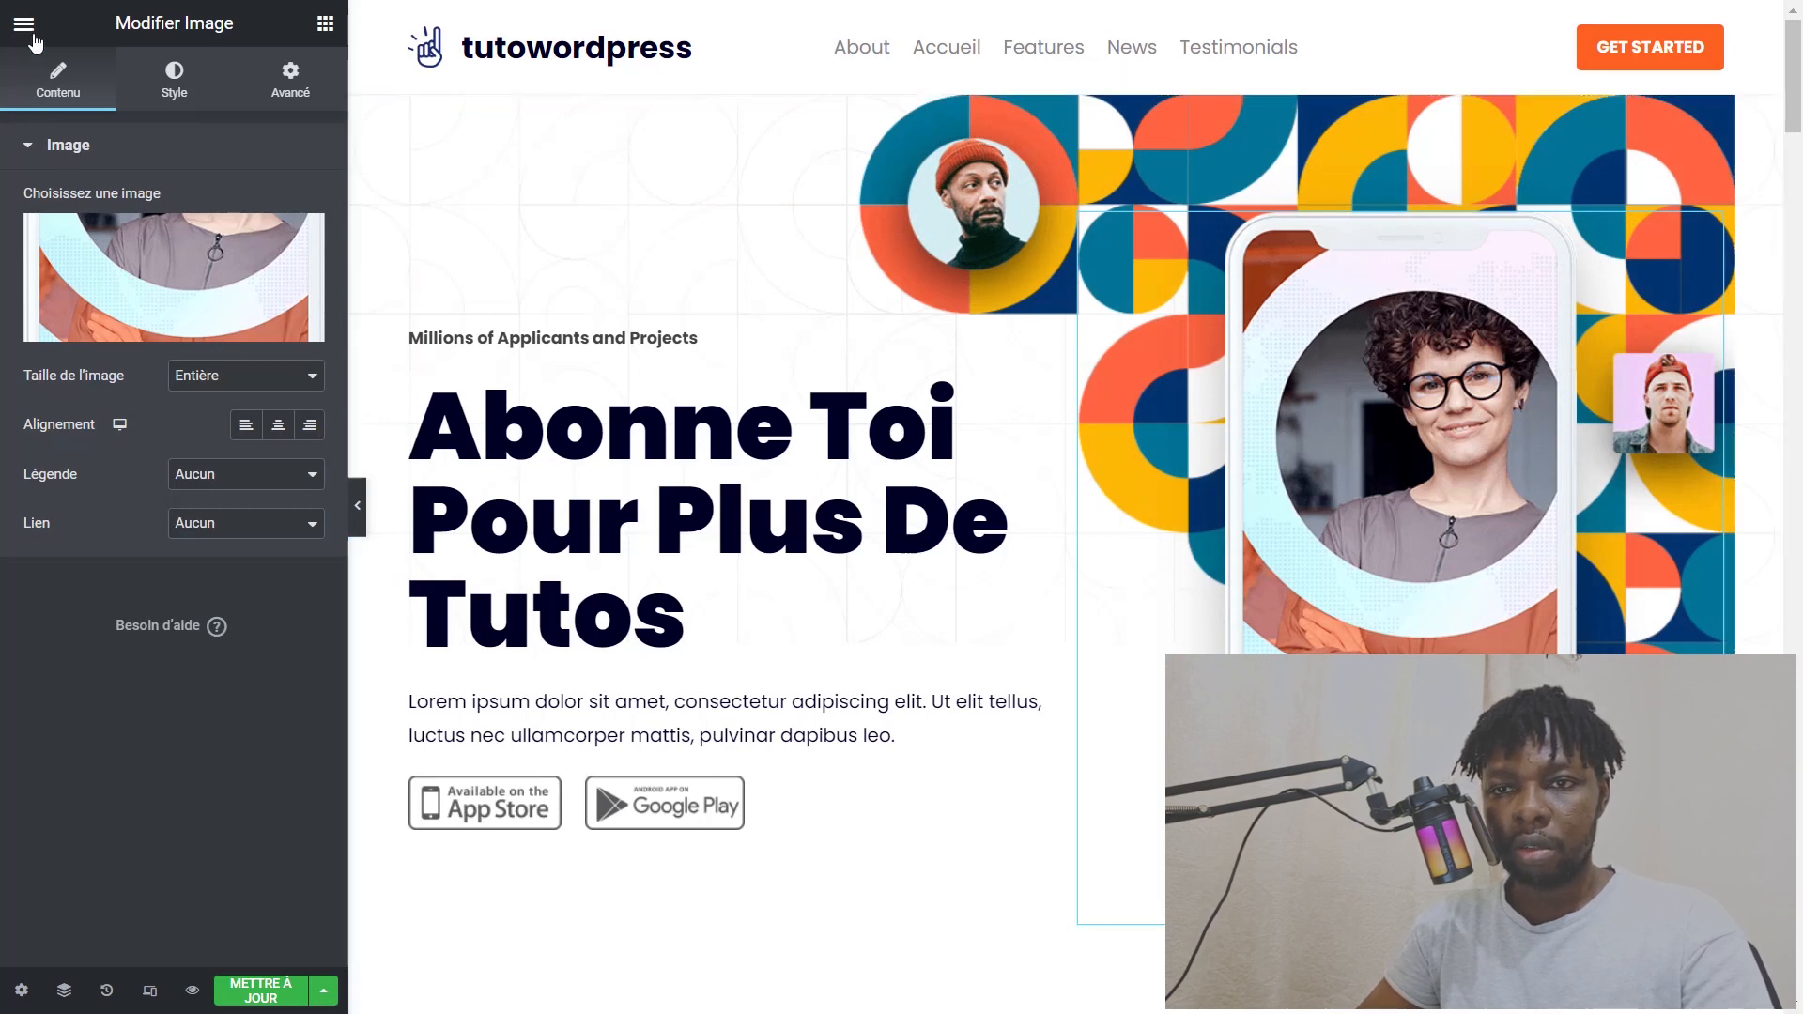
pyautogui.click(24, 24)
pyautogui.click(261, 991)
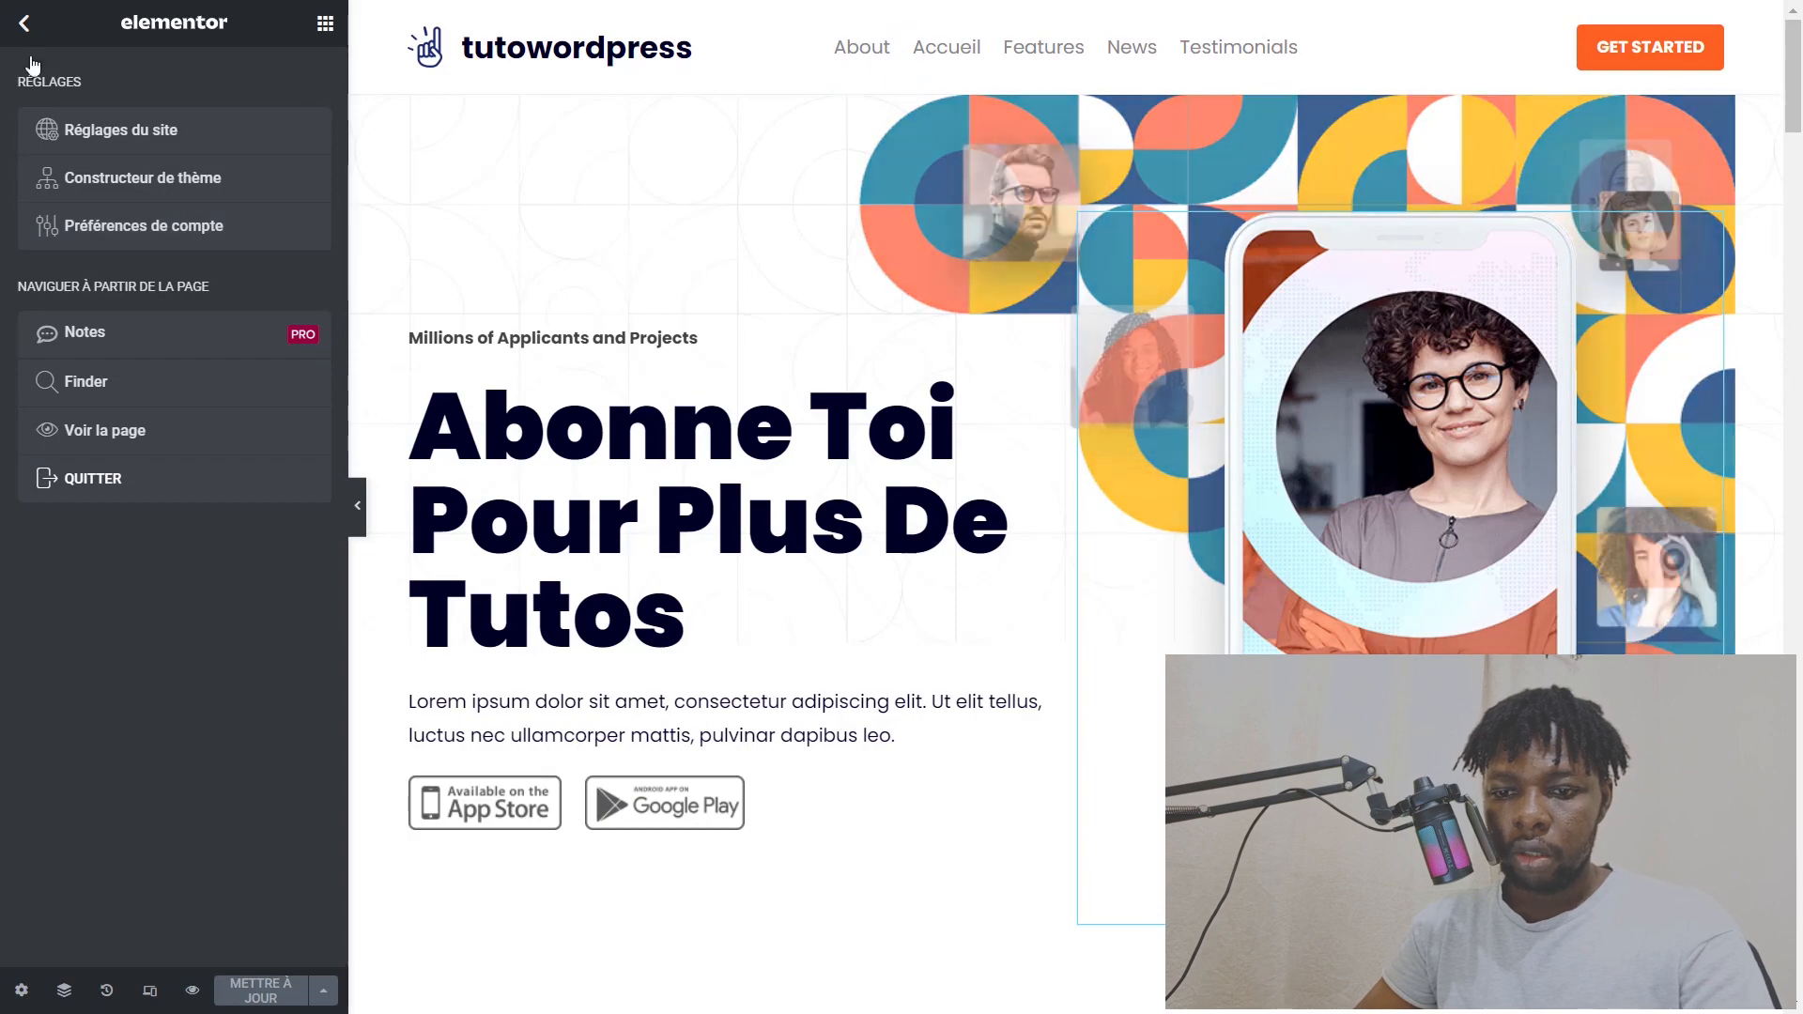
# Step: Preview the updated Accueil page on the live site and check the new hero heading
pyautogui.click(192, 991)
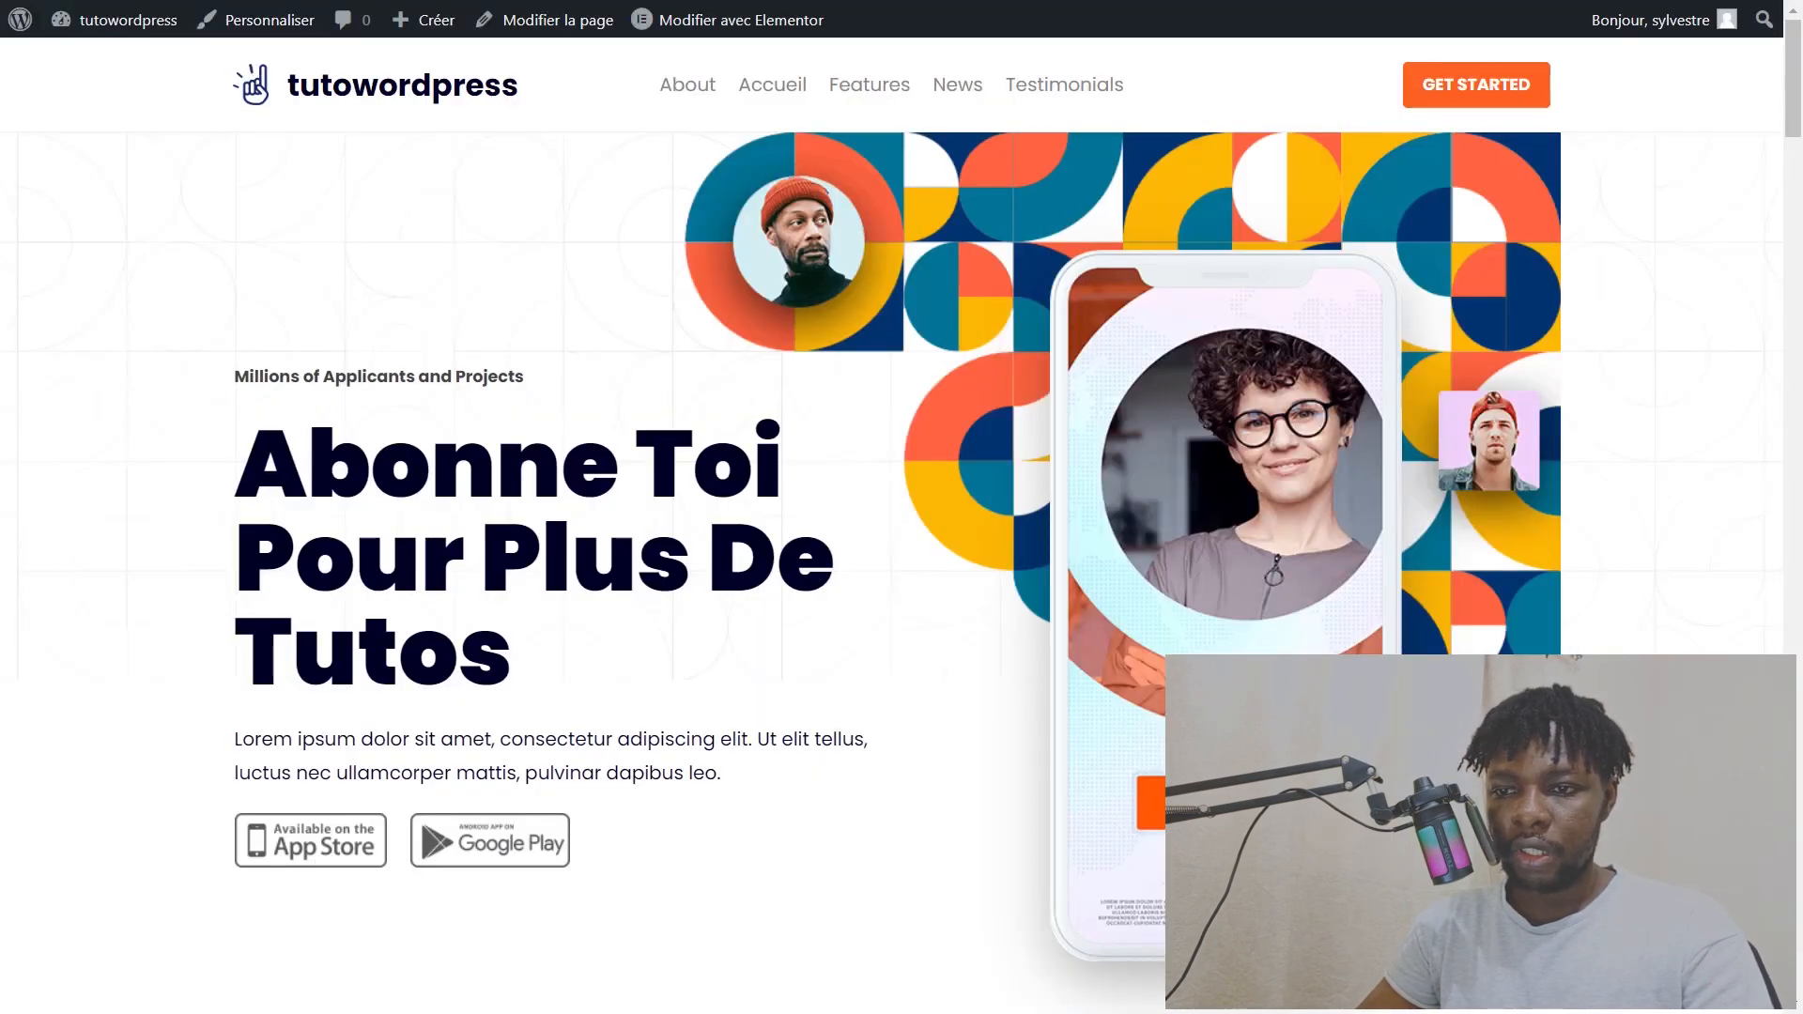
pyautogui.moveTo(236, 481); pyautogui.dragTo(756, 714)
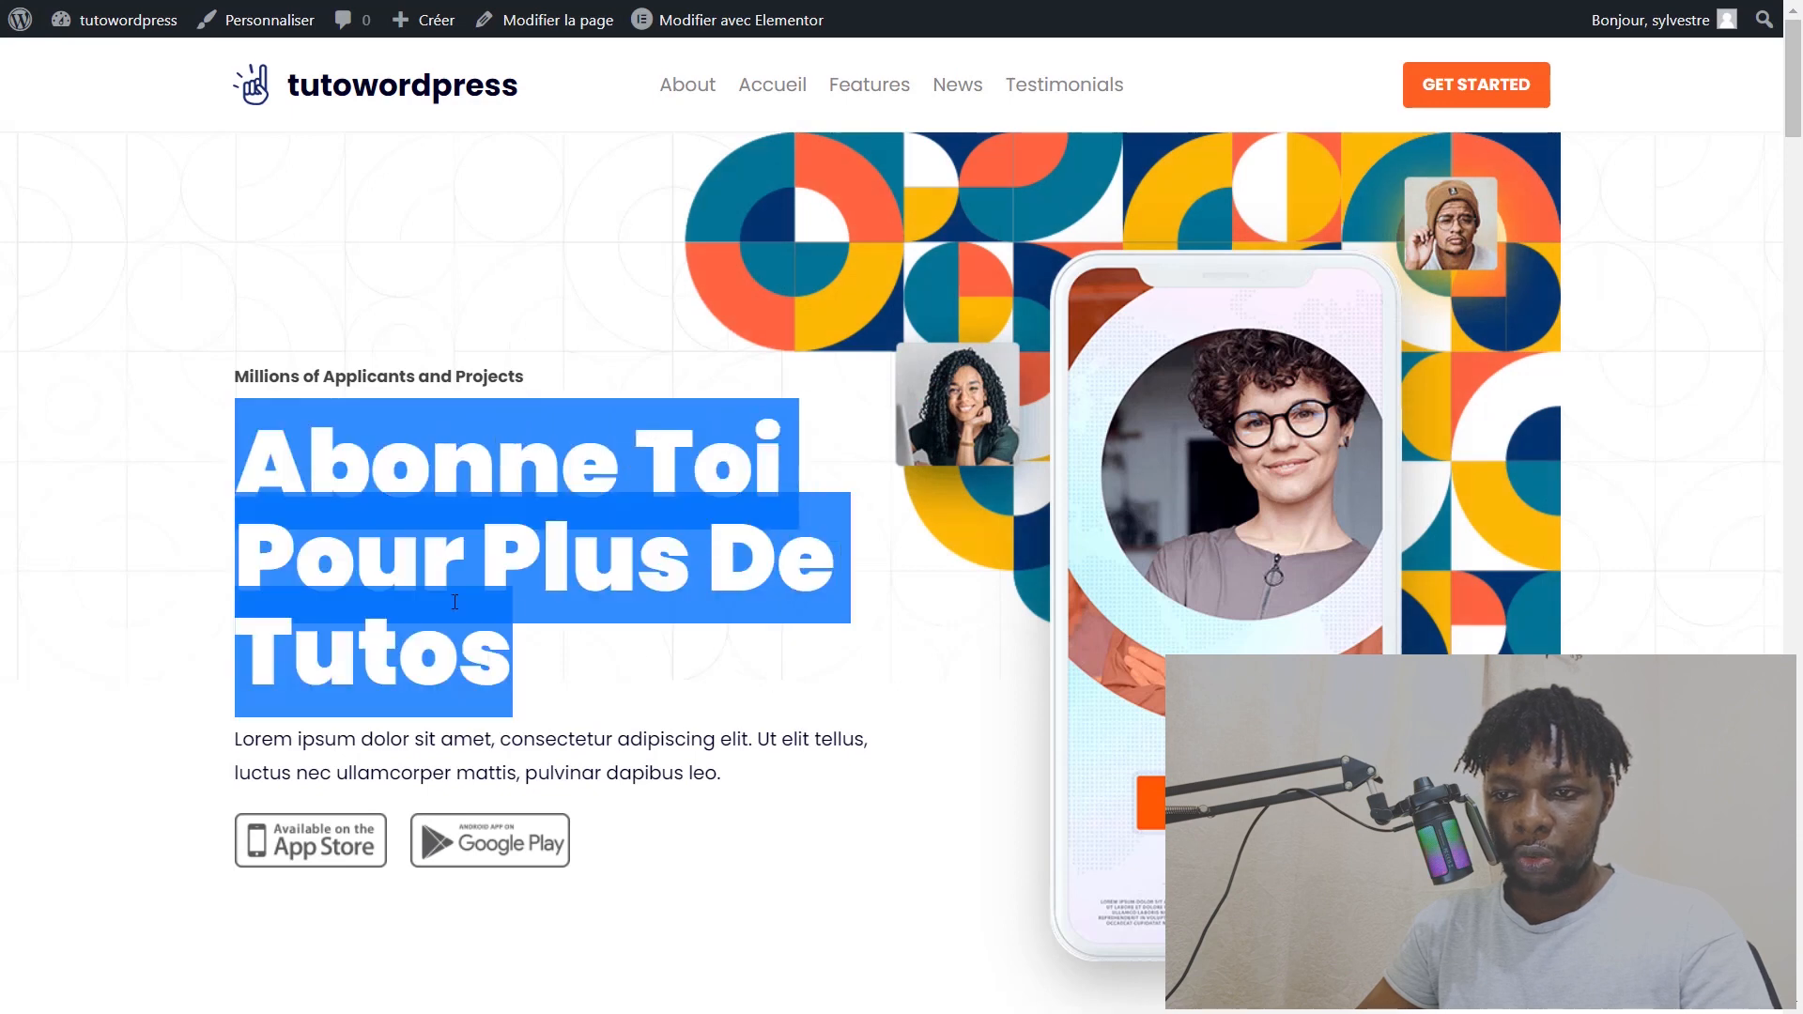
pyautogui.click(455, 602)
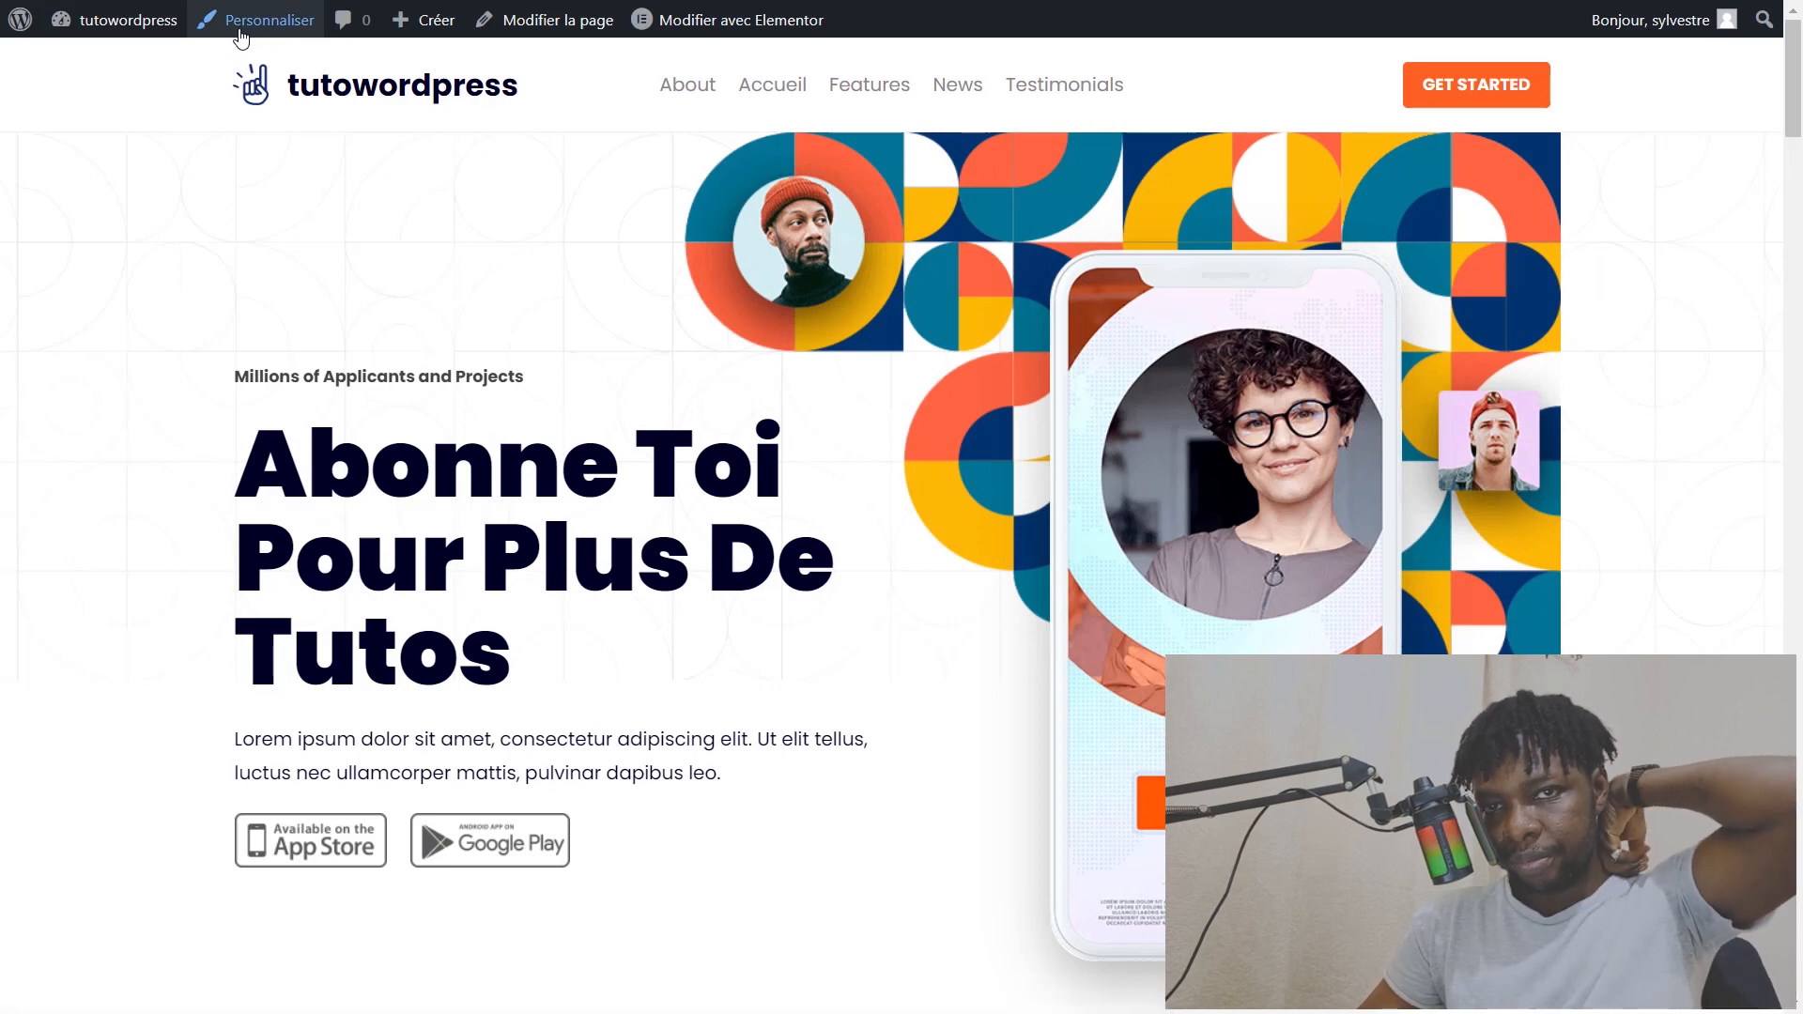
# Step: Open the theme customizer and bring up the settings of the Logo element in the header's main row
pyautogui.click(238, 34)
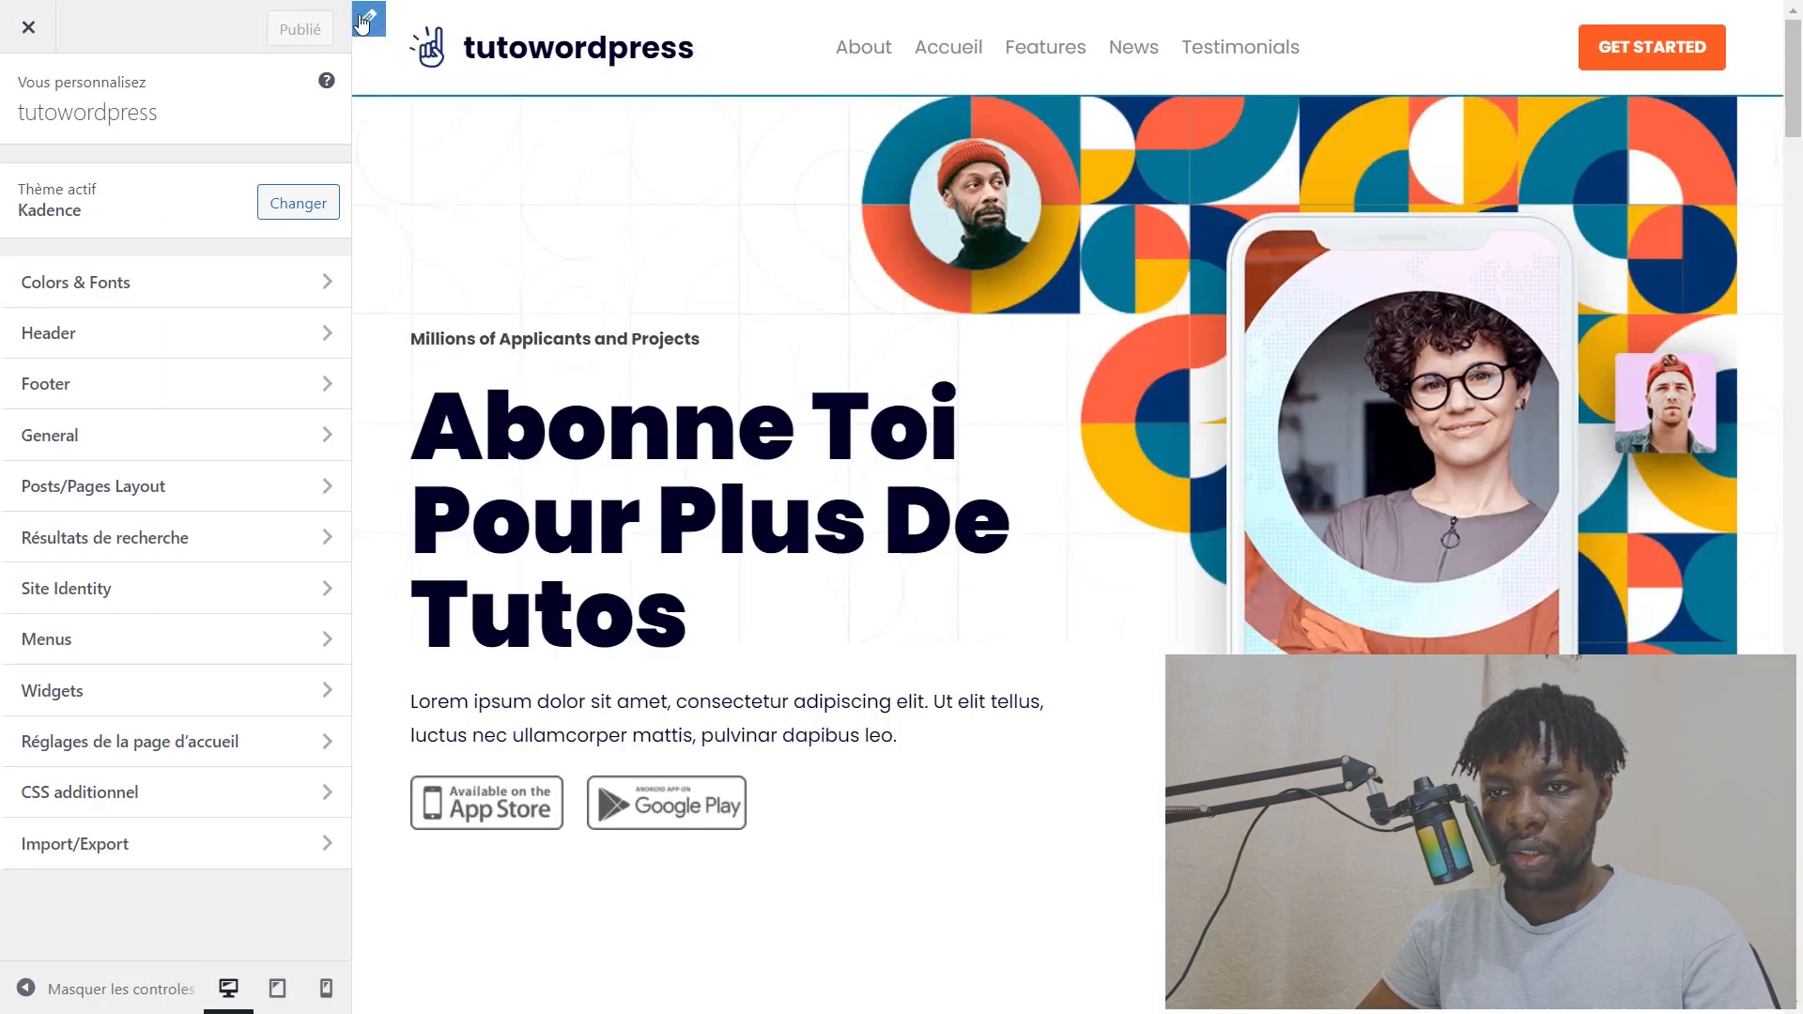
pyautogui.click(364, 19)
pyautogui.click(465, 900)
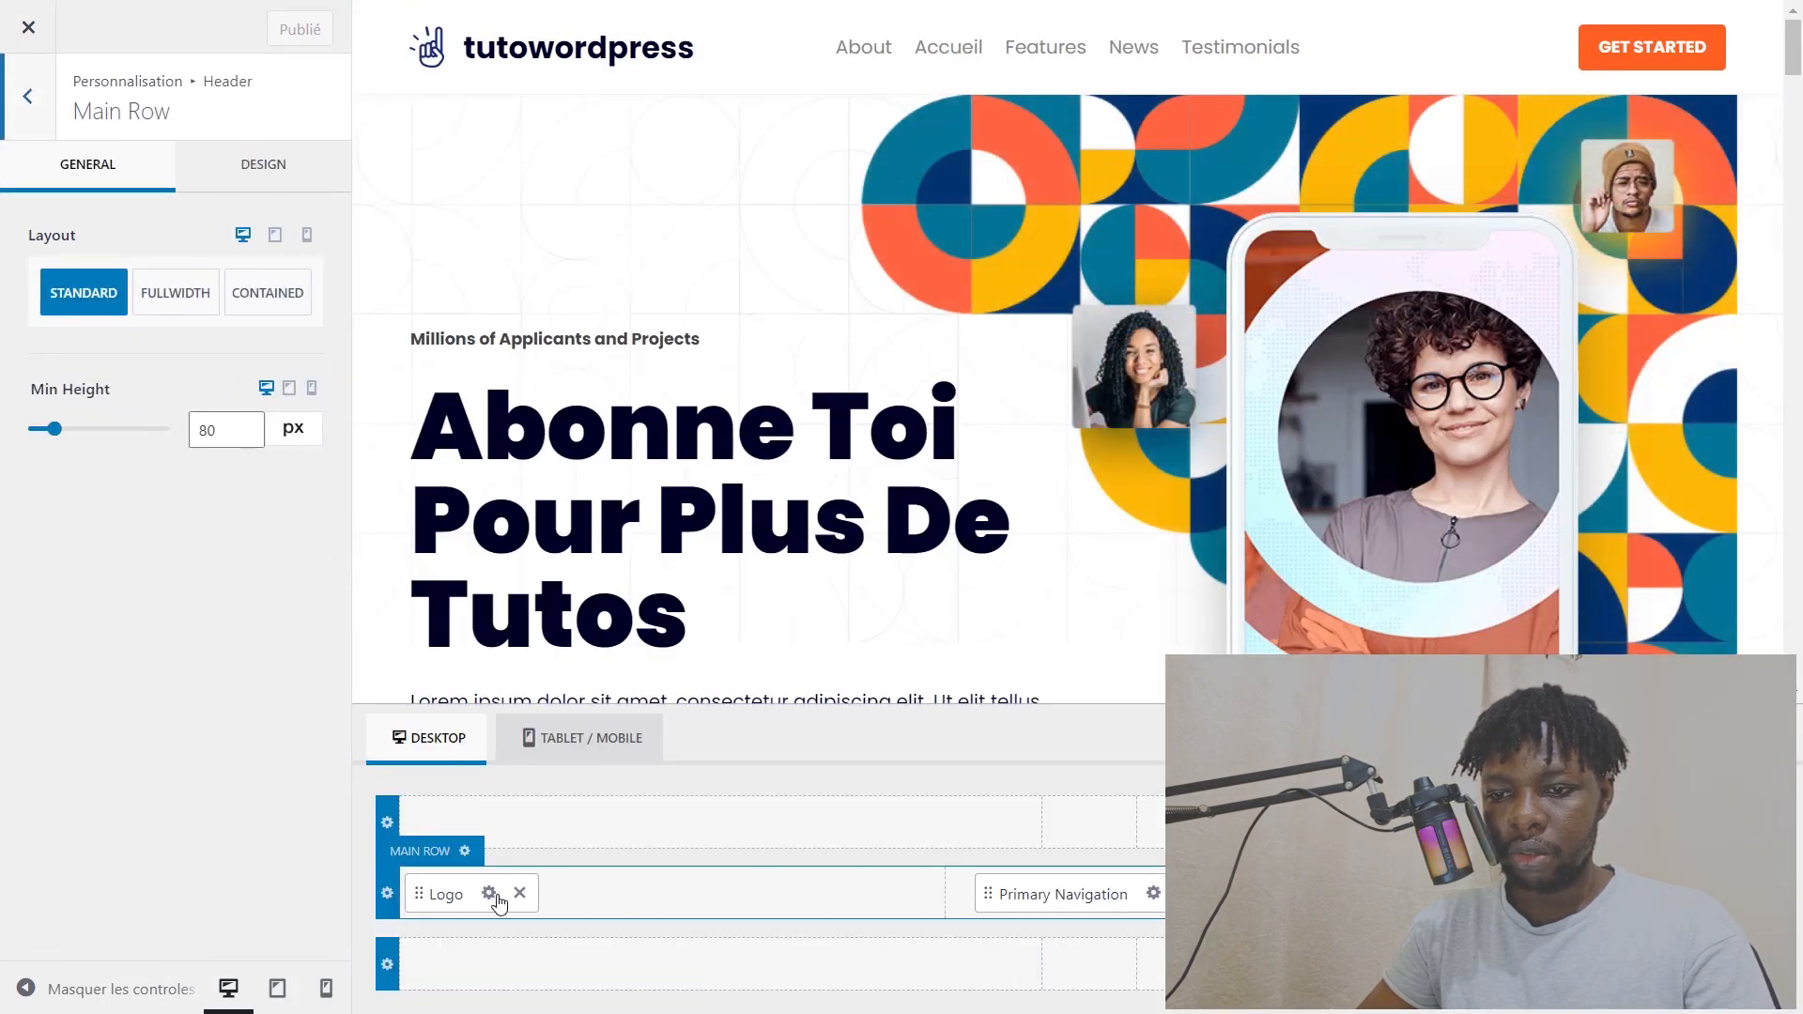
pyautogui.click(488, 894)
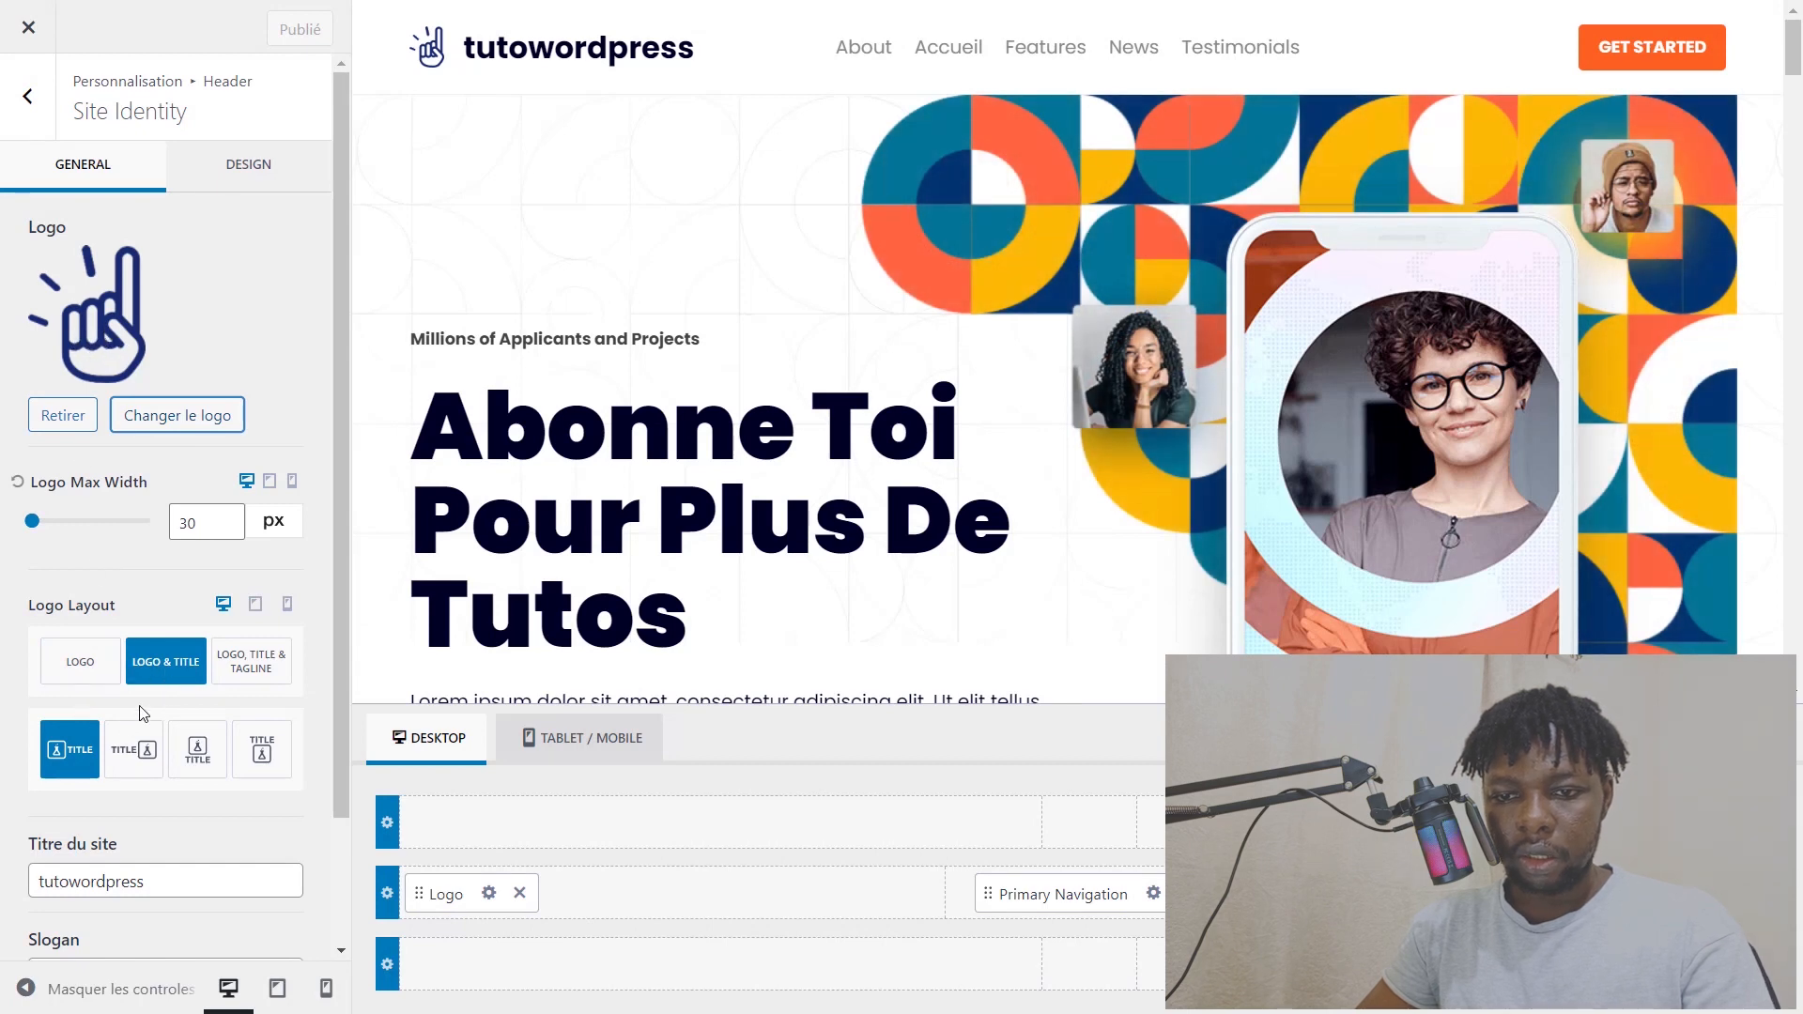
pyautogui.scroll(-2, 80, 515)
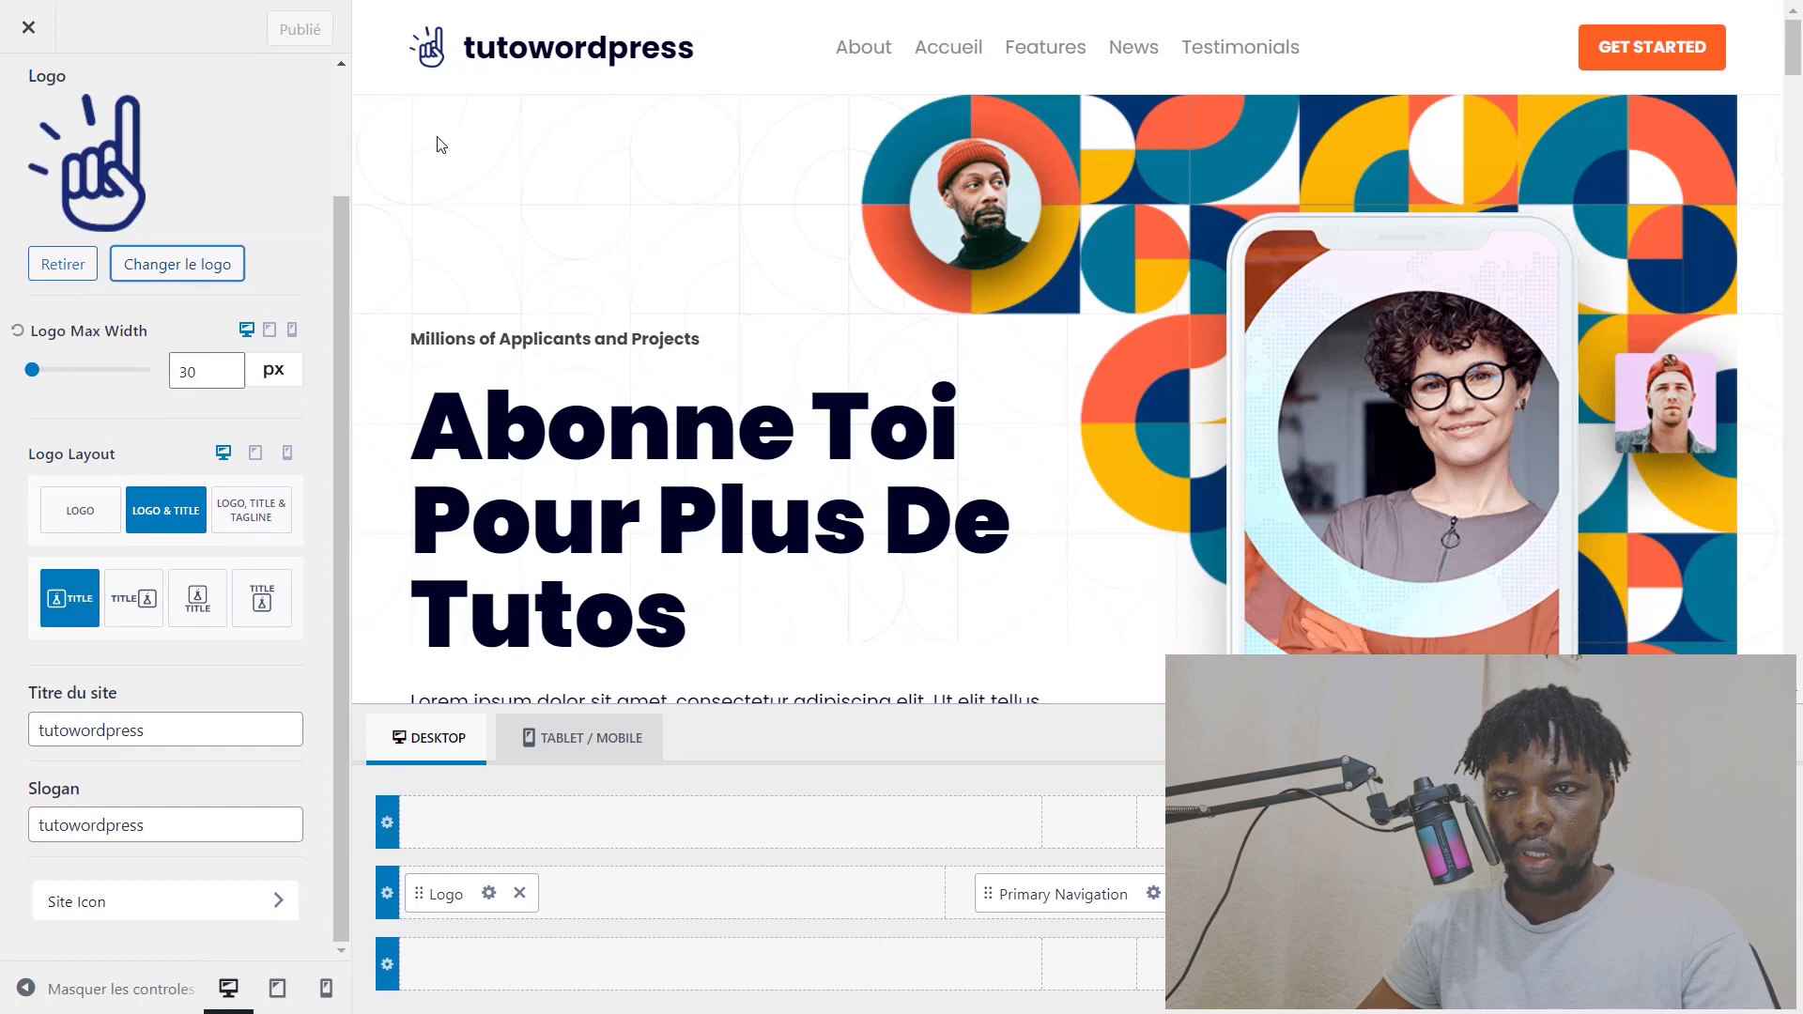
# Step: Replace the header logo with the ico_02_03.png image from the media library, skipping the crop
pyautogui.click(103, 178)
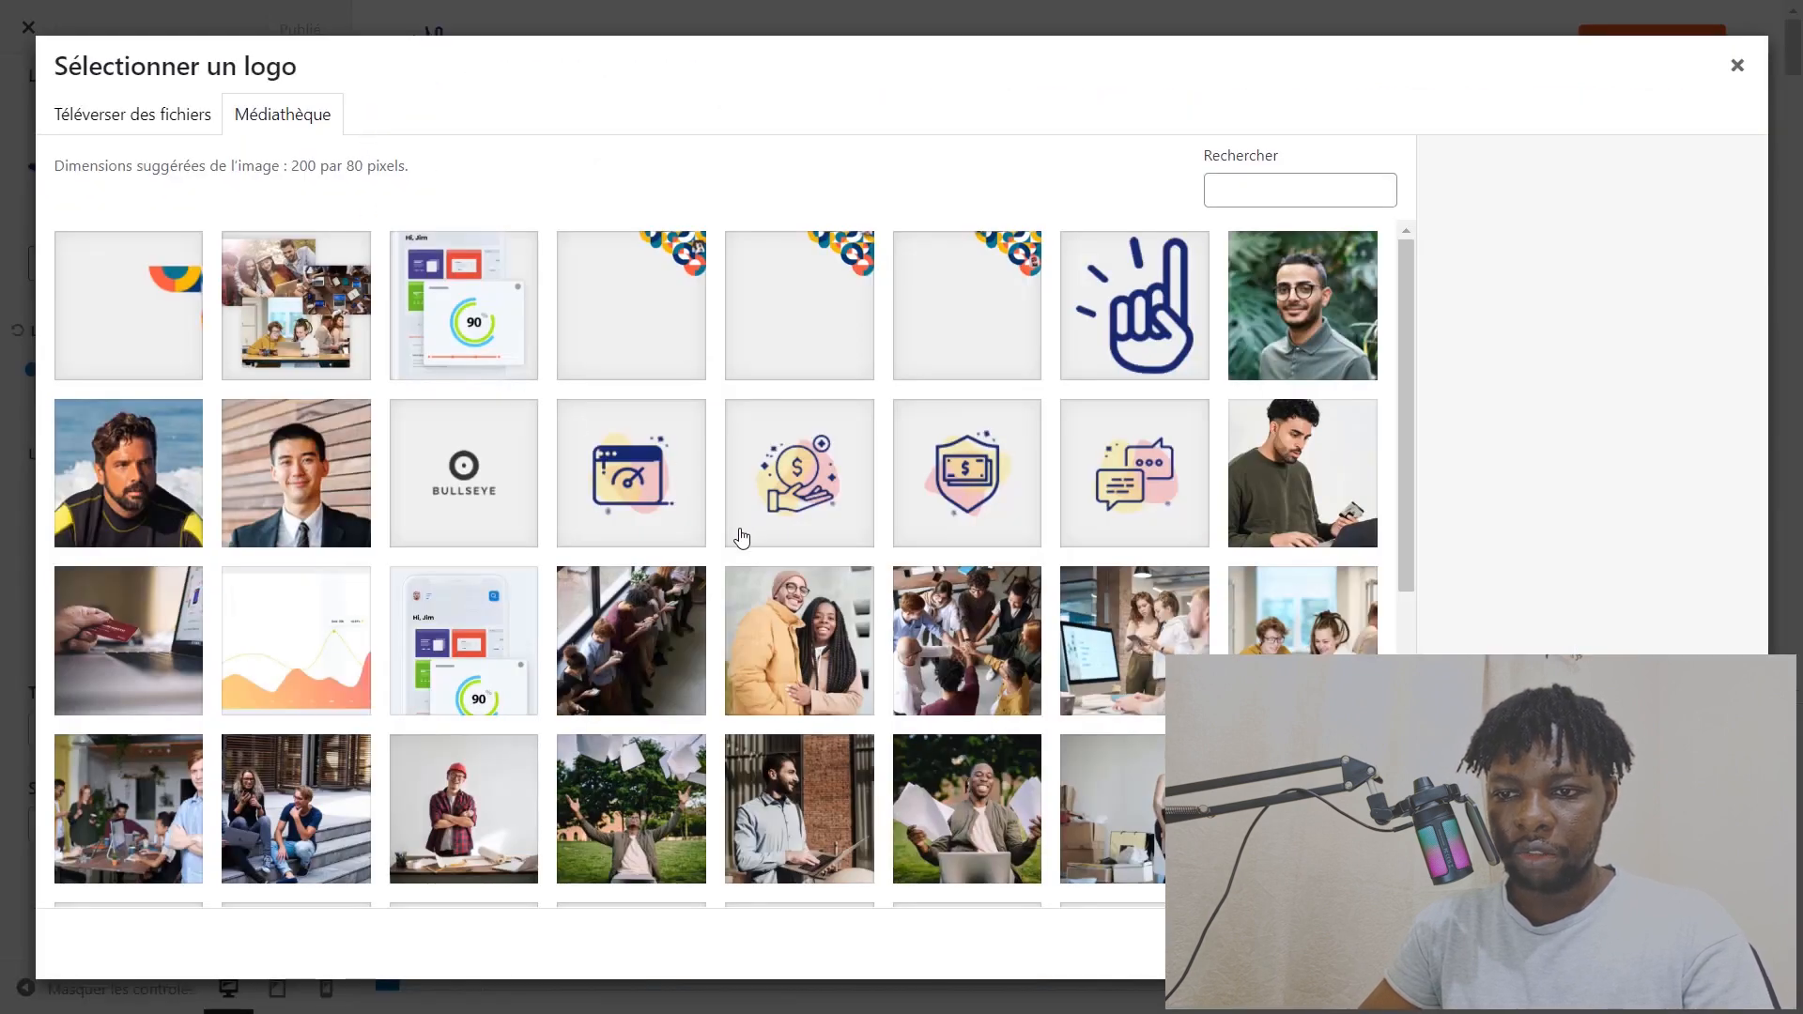
pyautogui.scroll(-5, 742, 536)
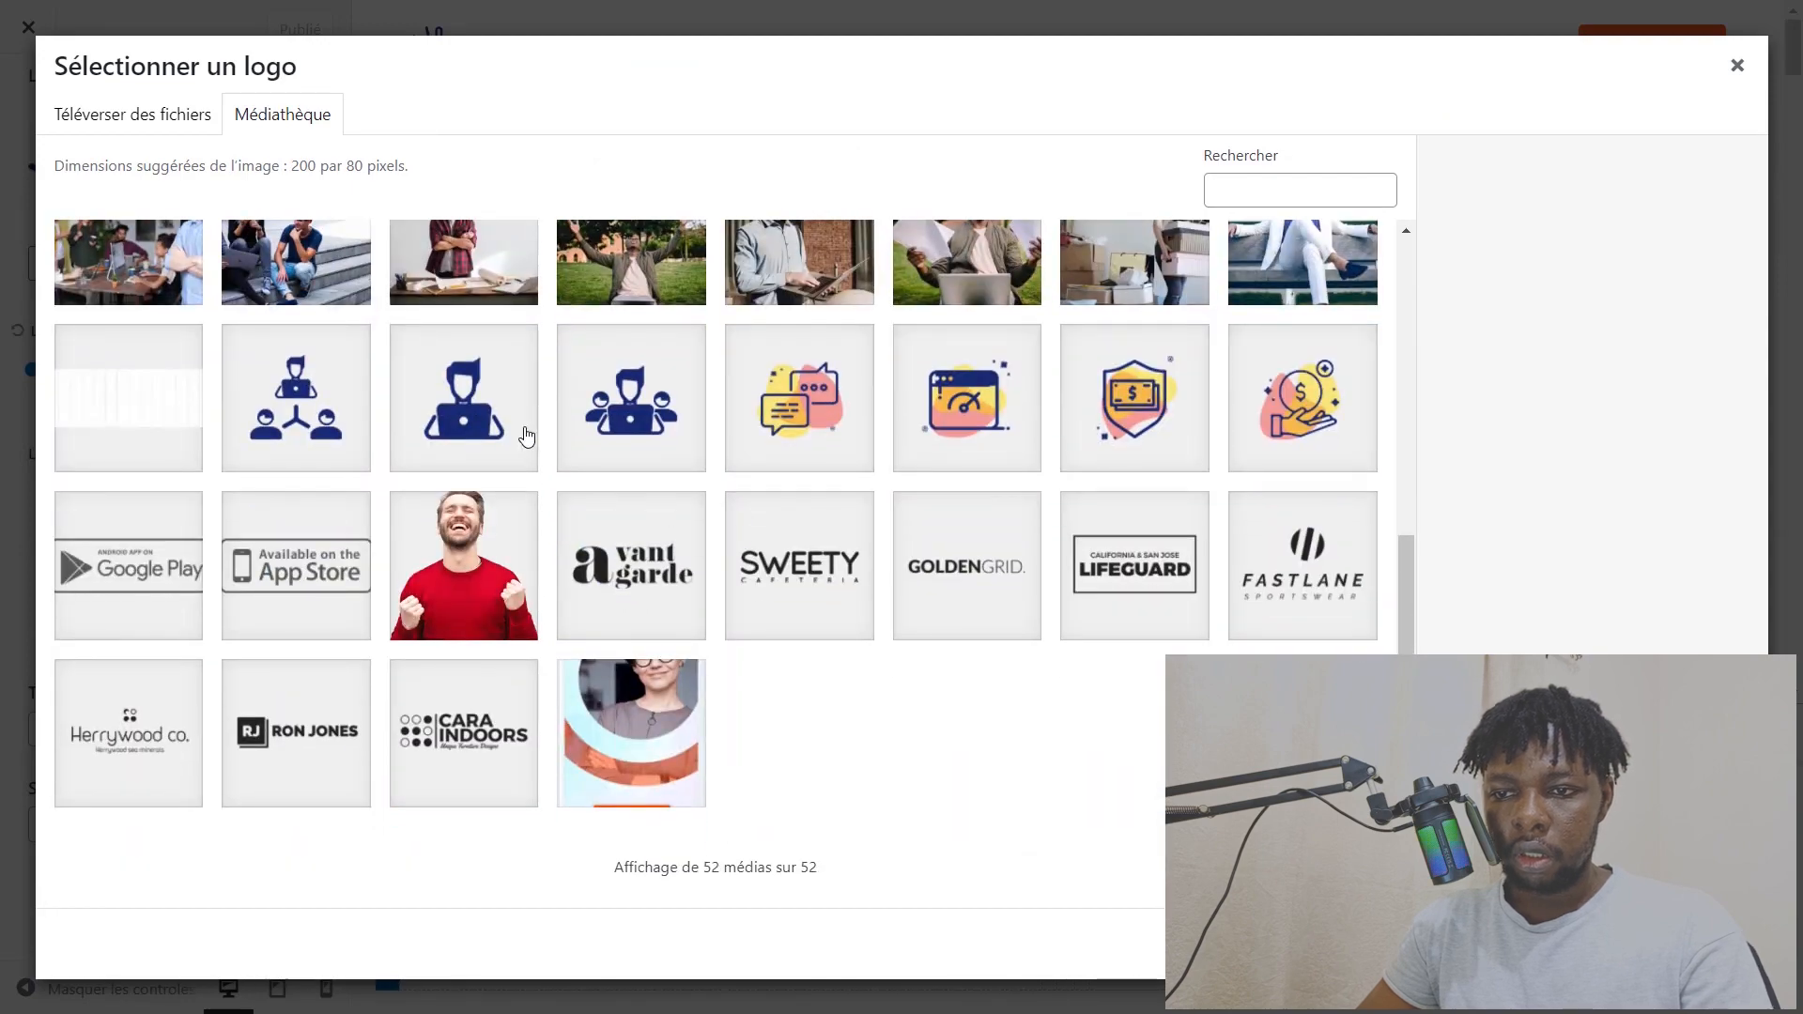
pyautogui.click(447, 414)
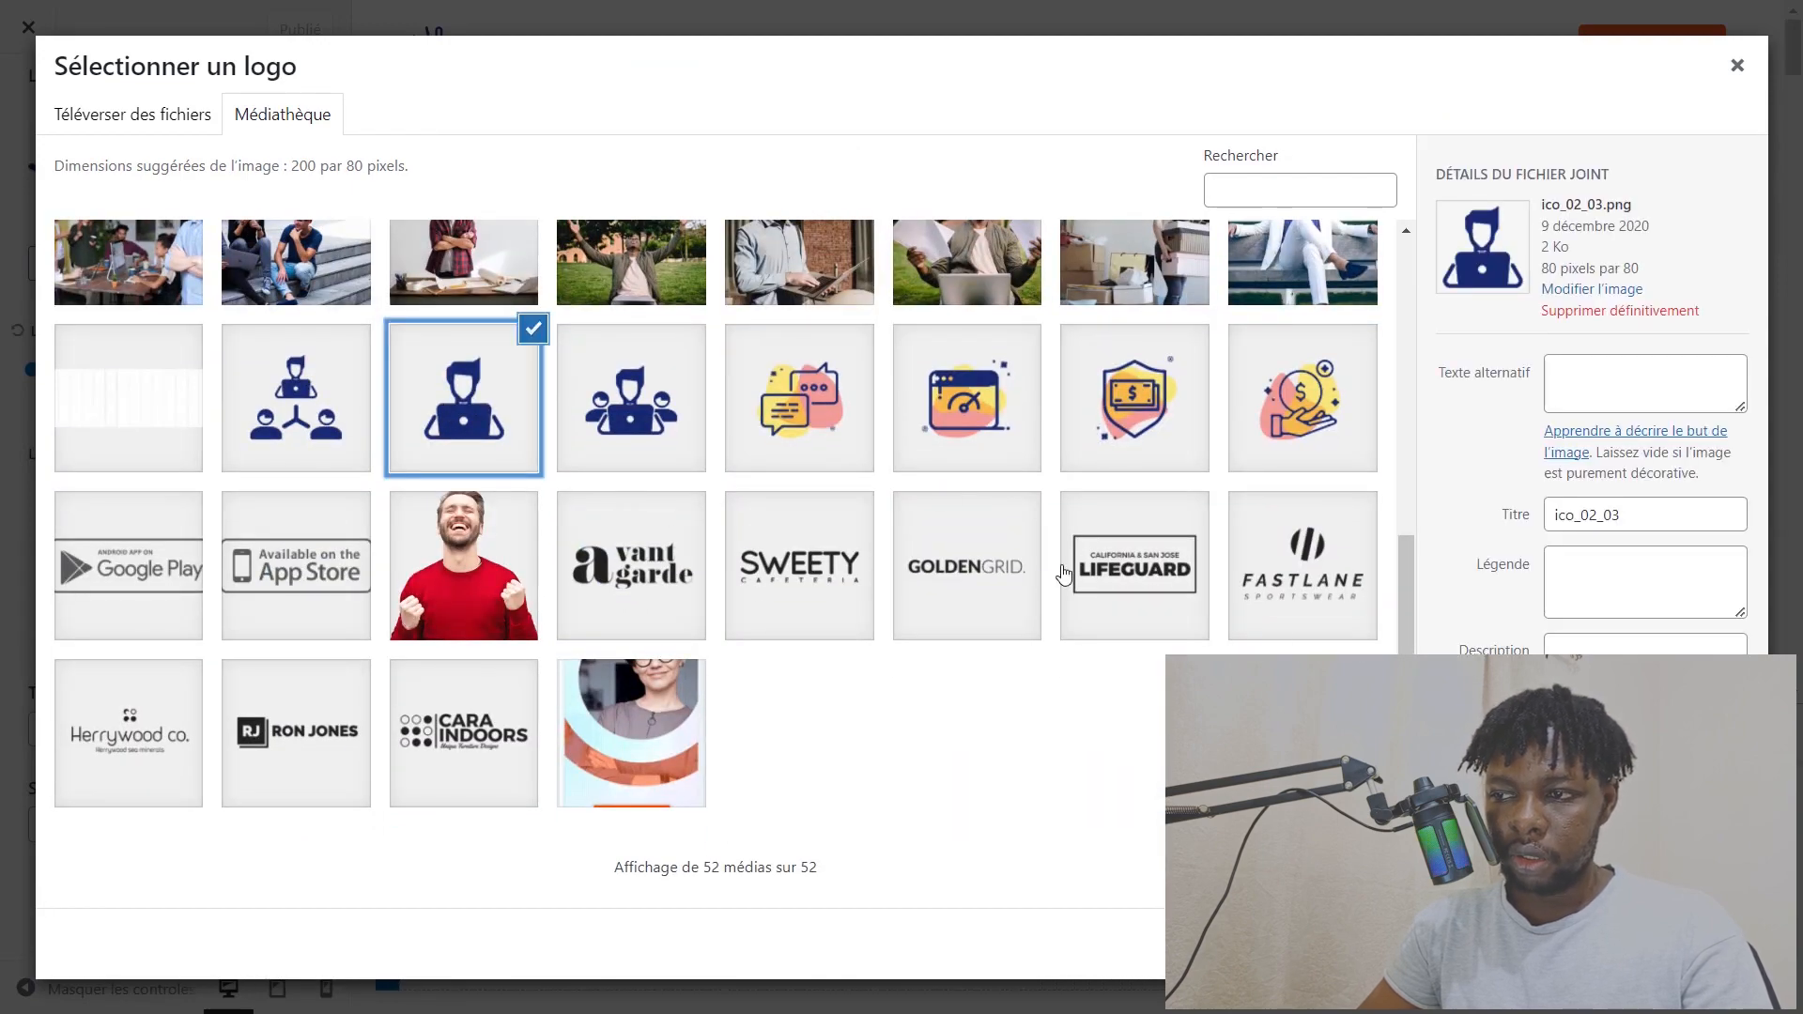
pyautogui.click(1694, 944)
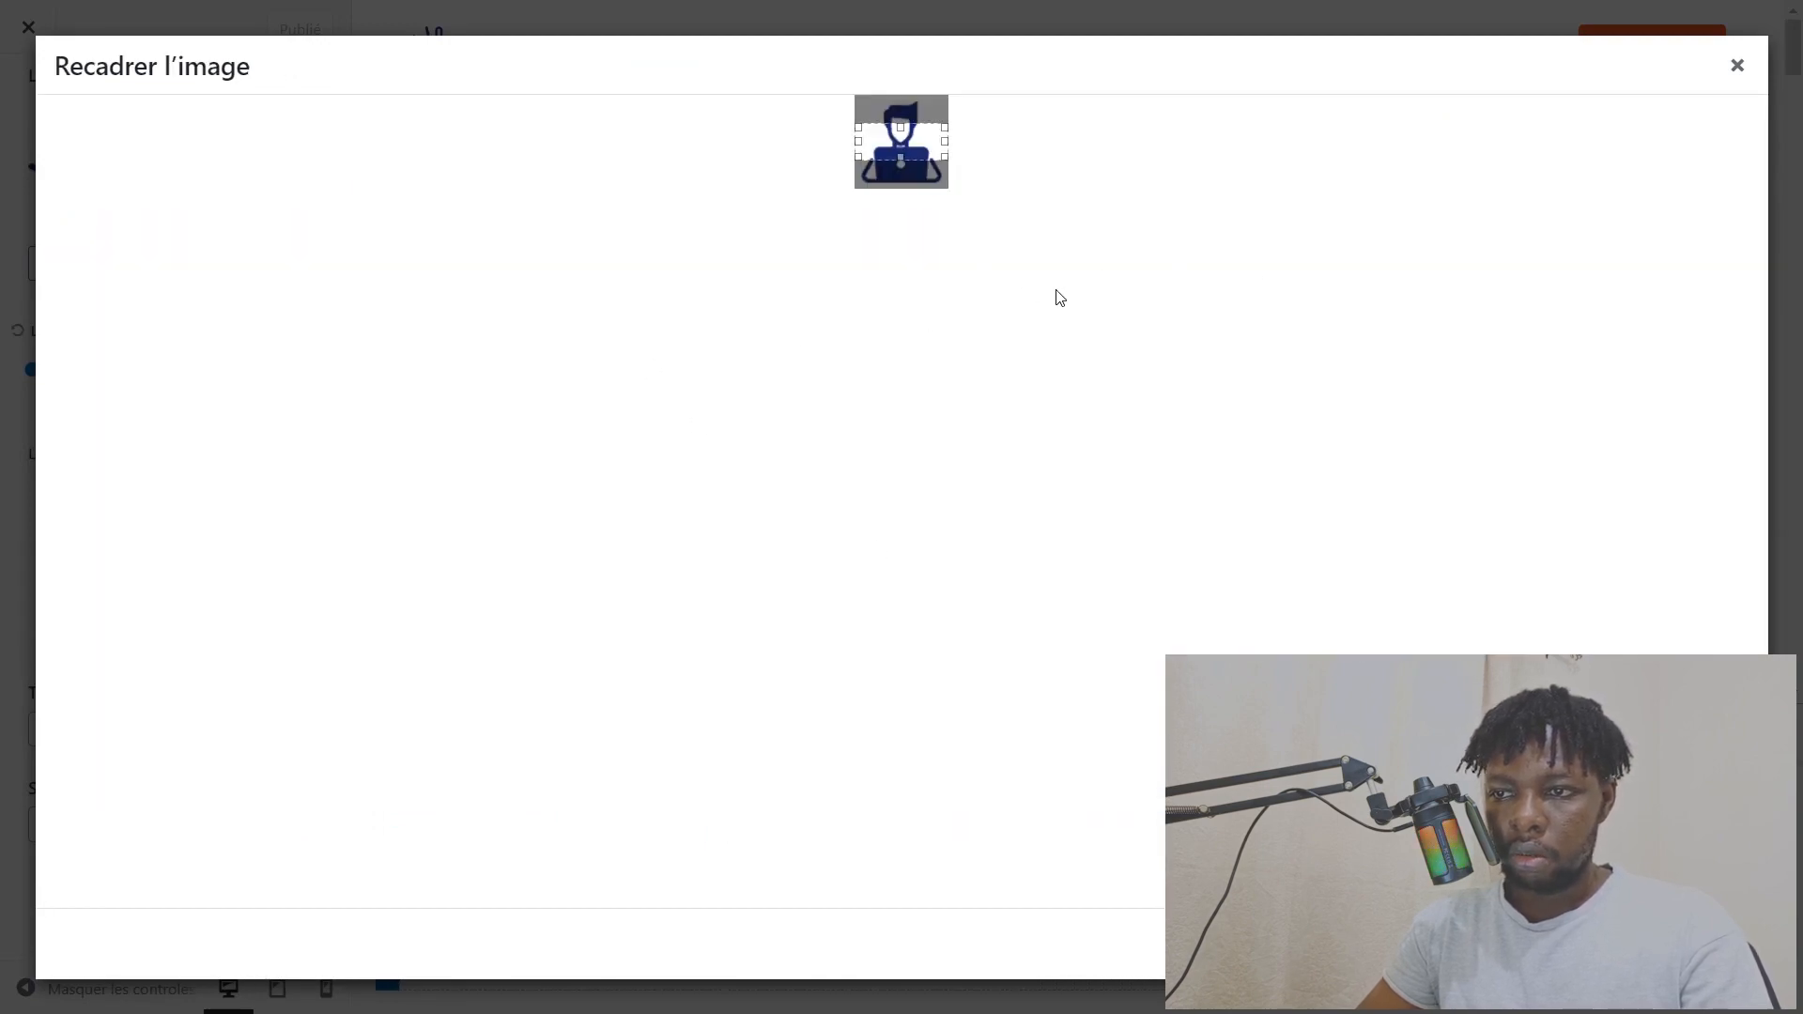
pyautogui.click(1518, 944)
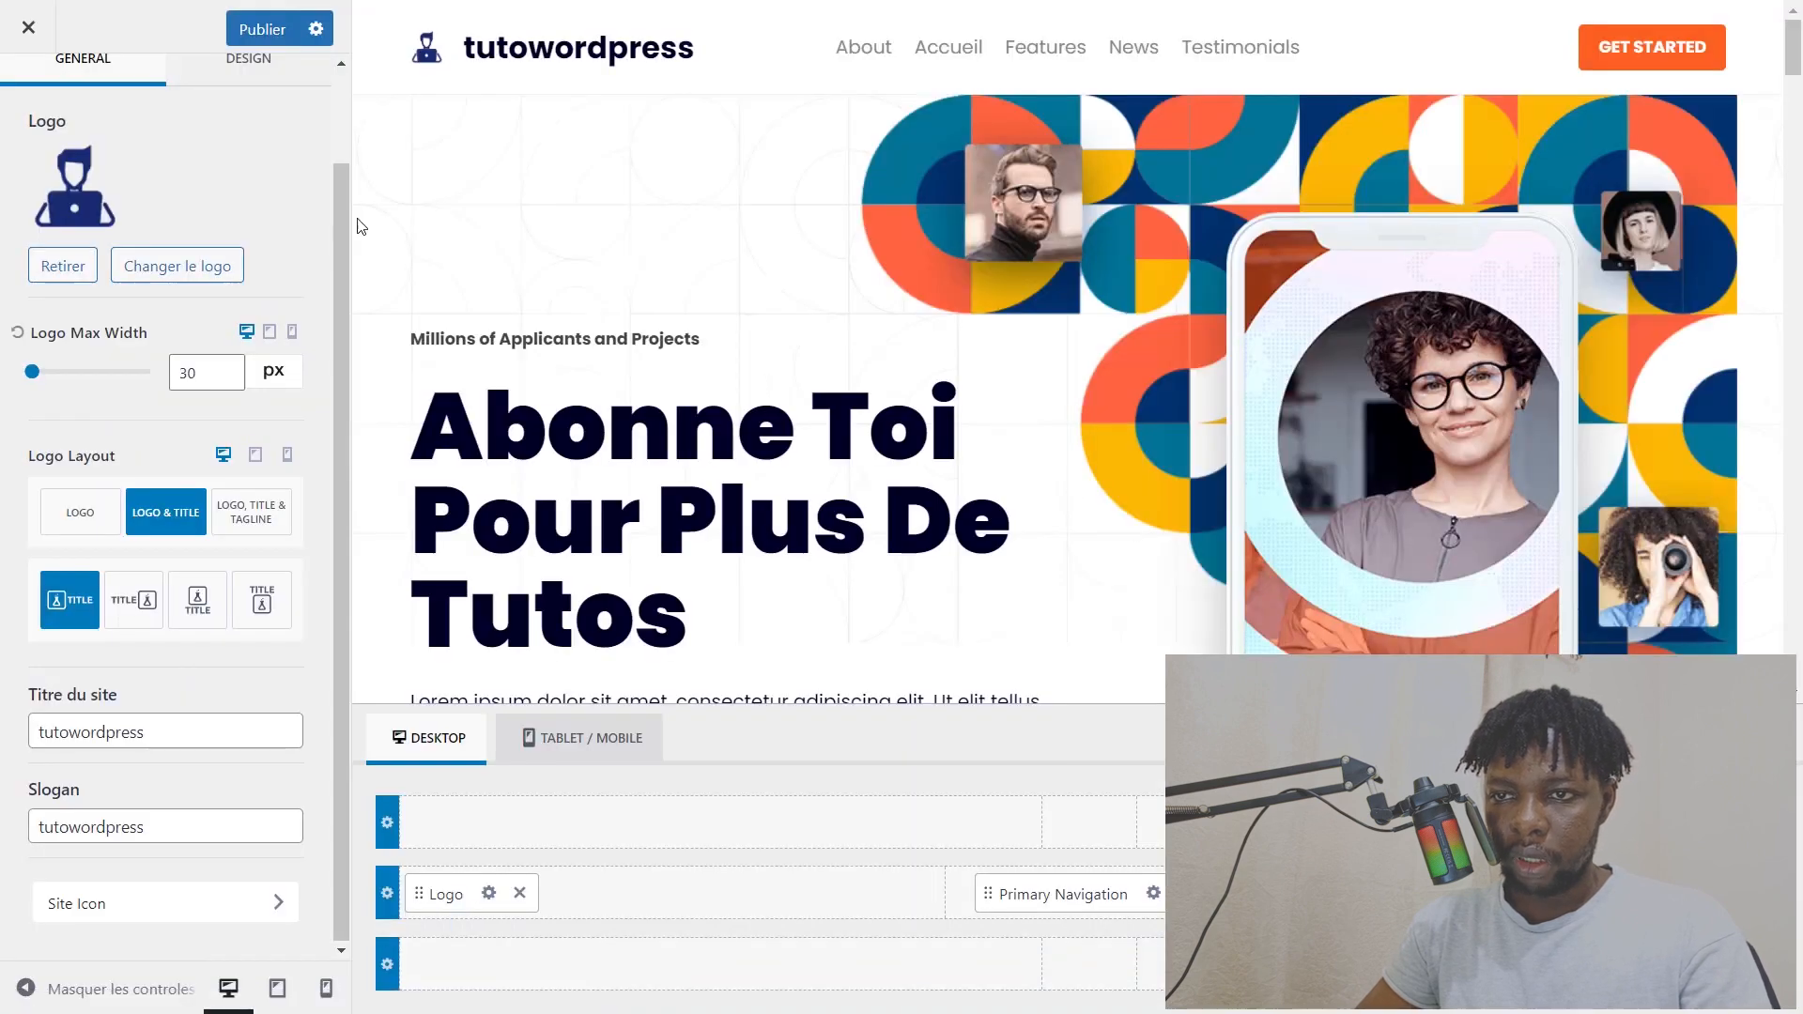
# Step: Switch the header logo back to the logo.png hand image from the media library, skipping the crop
pyautogui.click(58, 174)
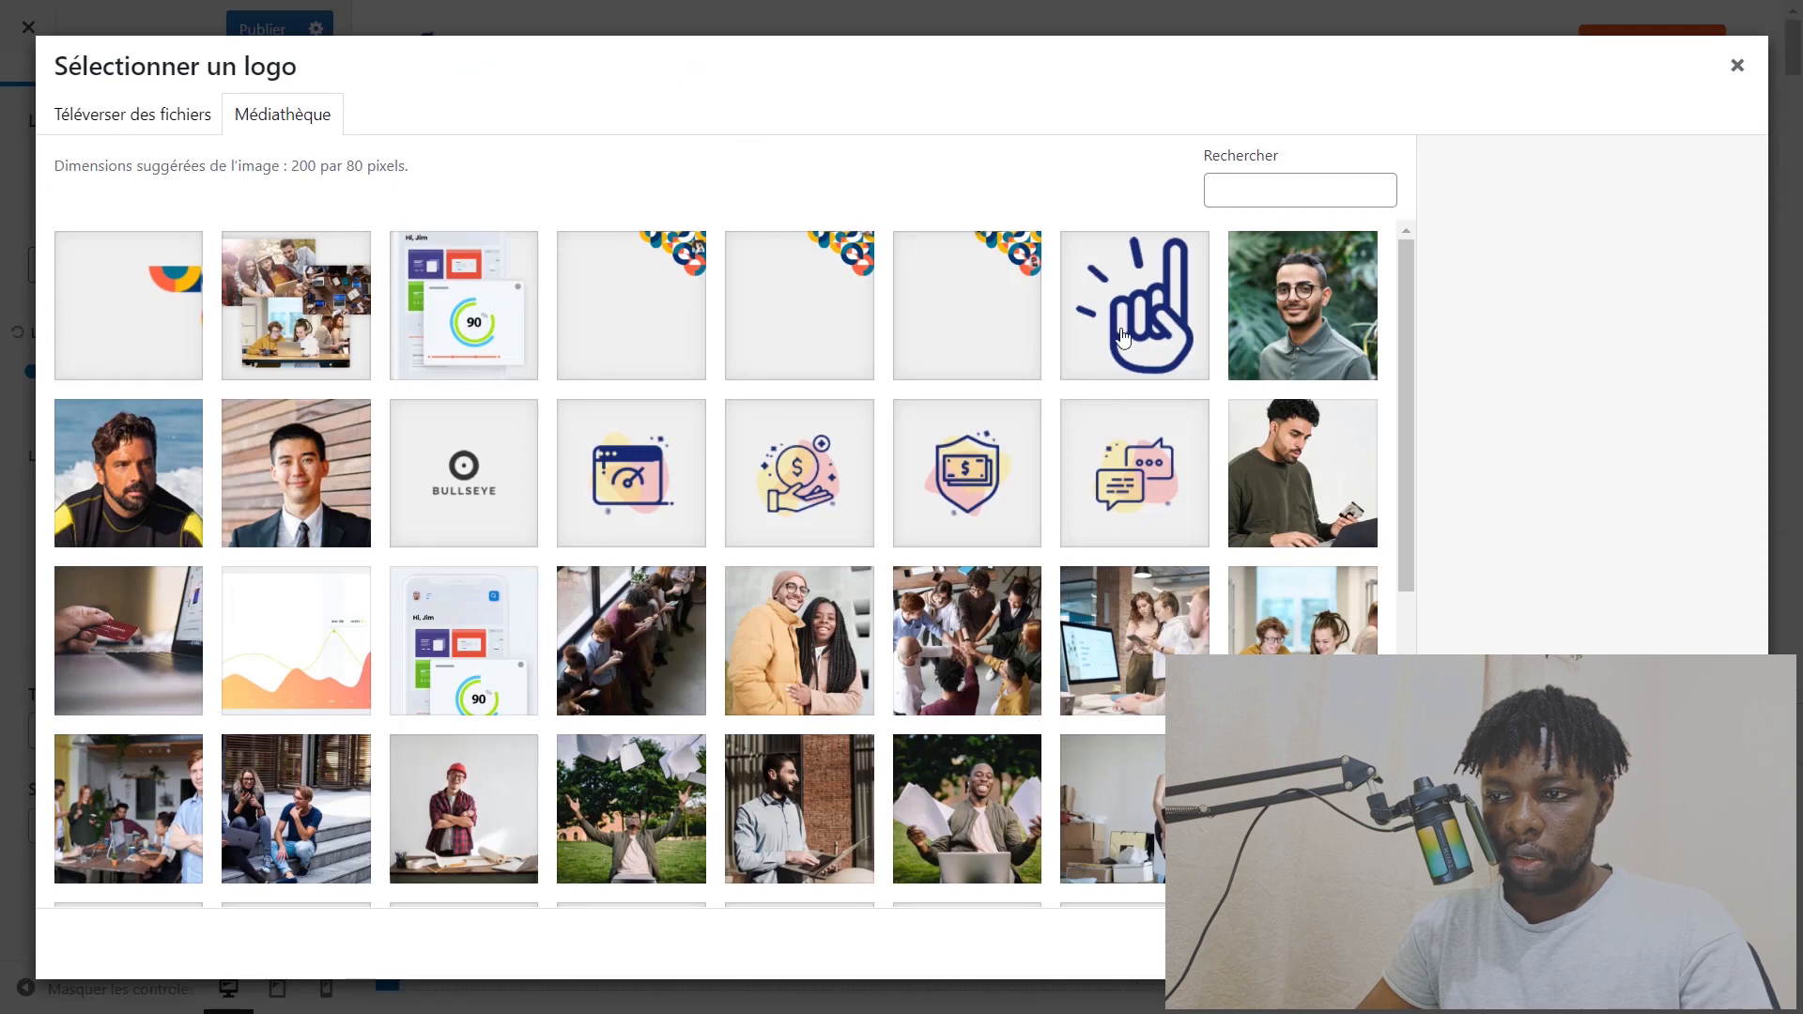
pyautogui.click(1124, 339)
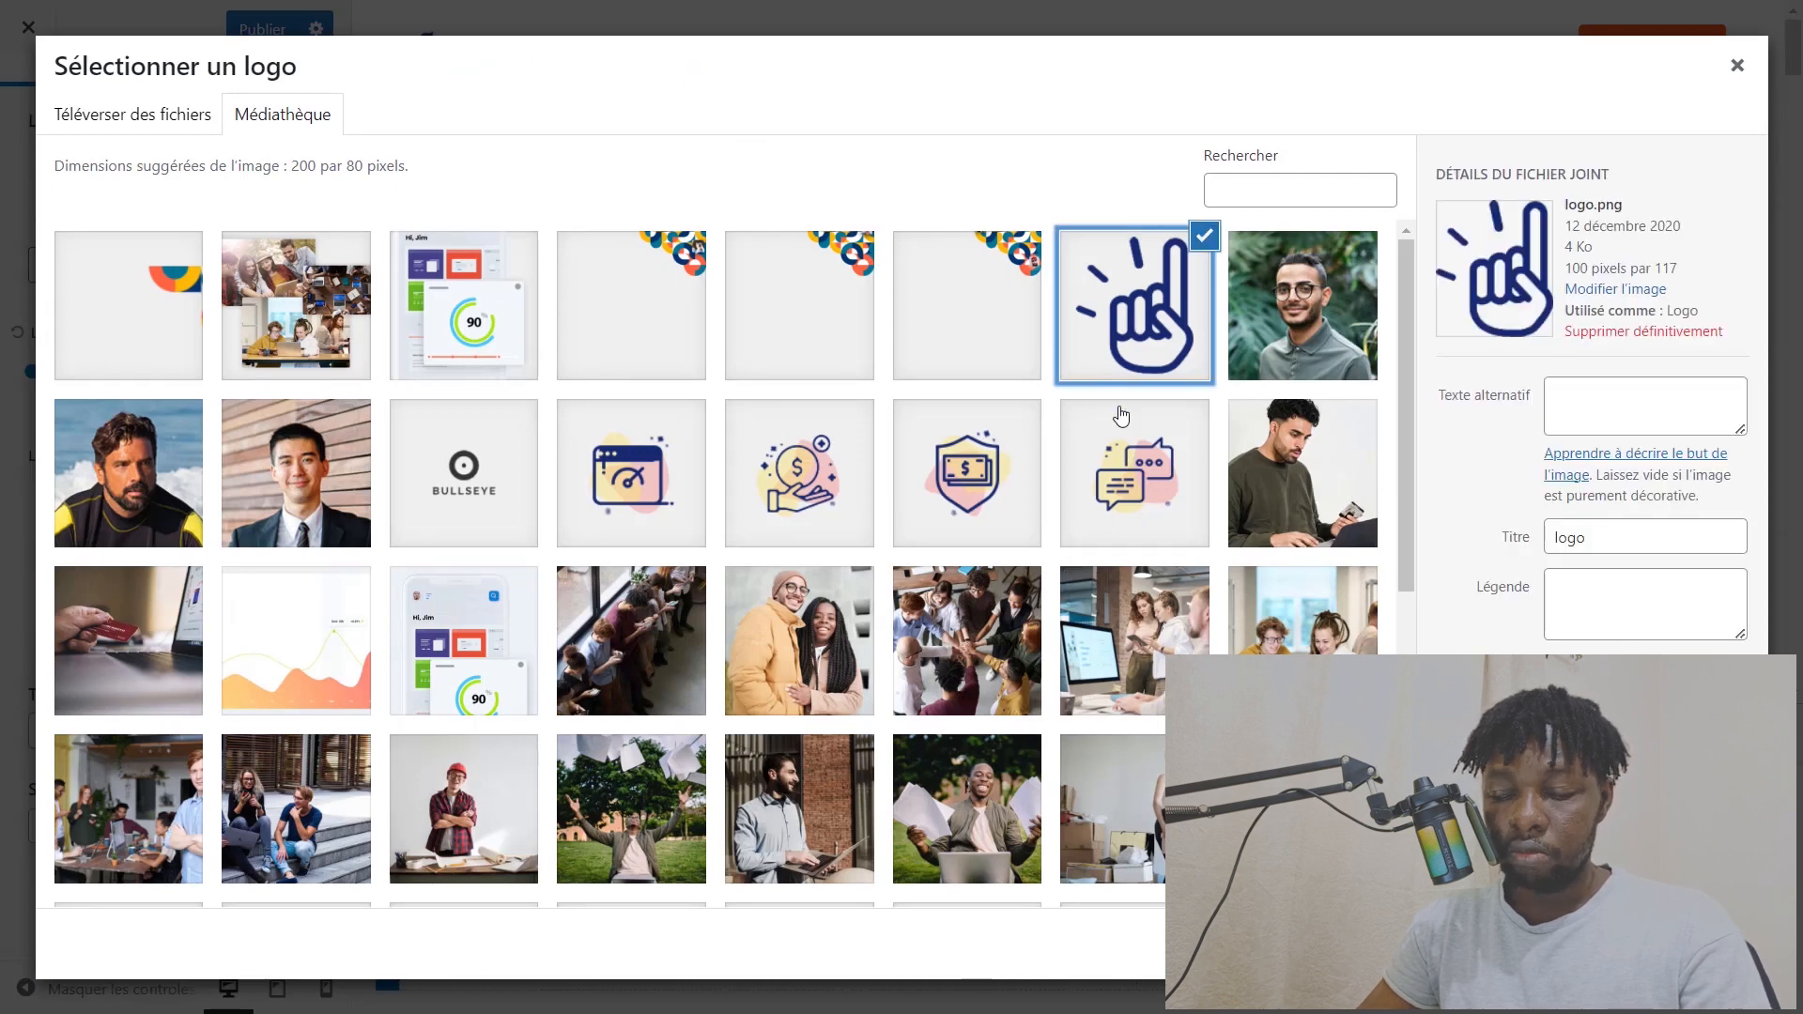
pyautogui.click(1692, 944)
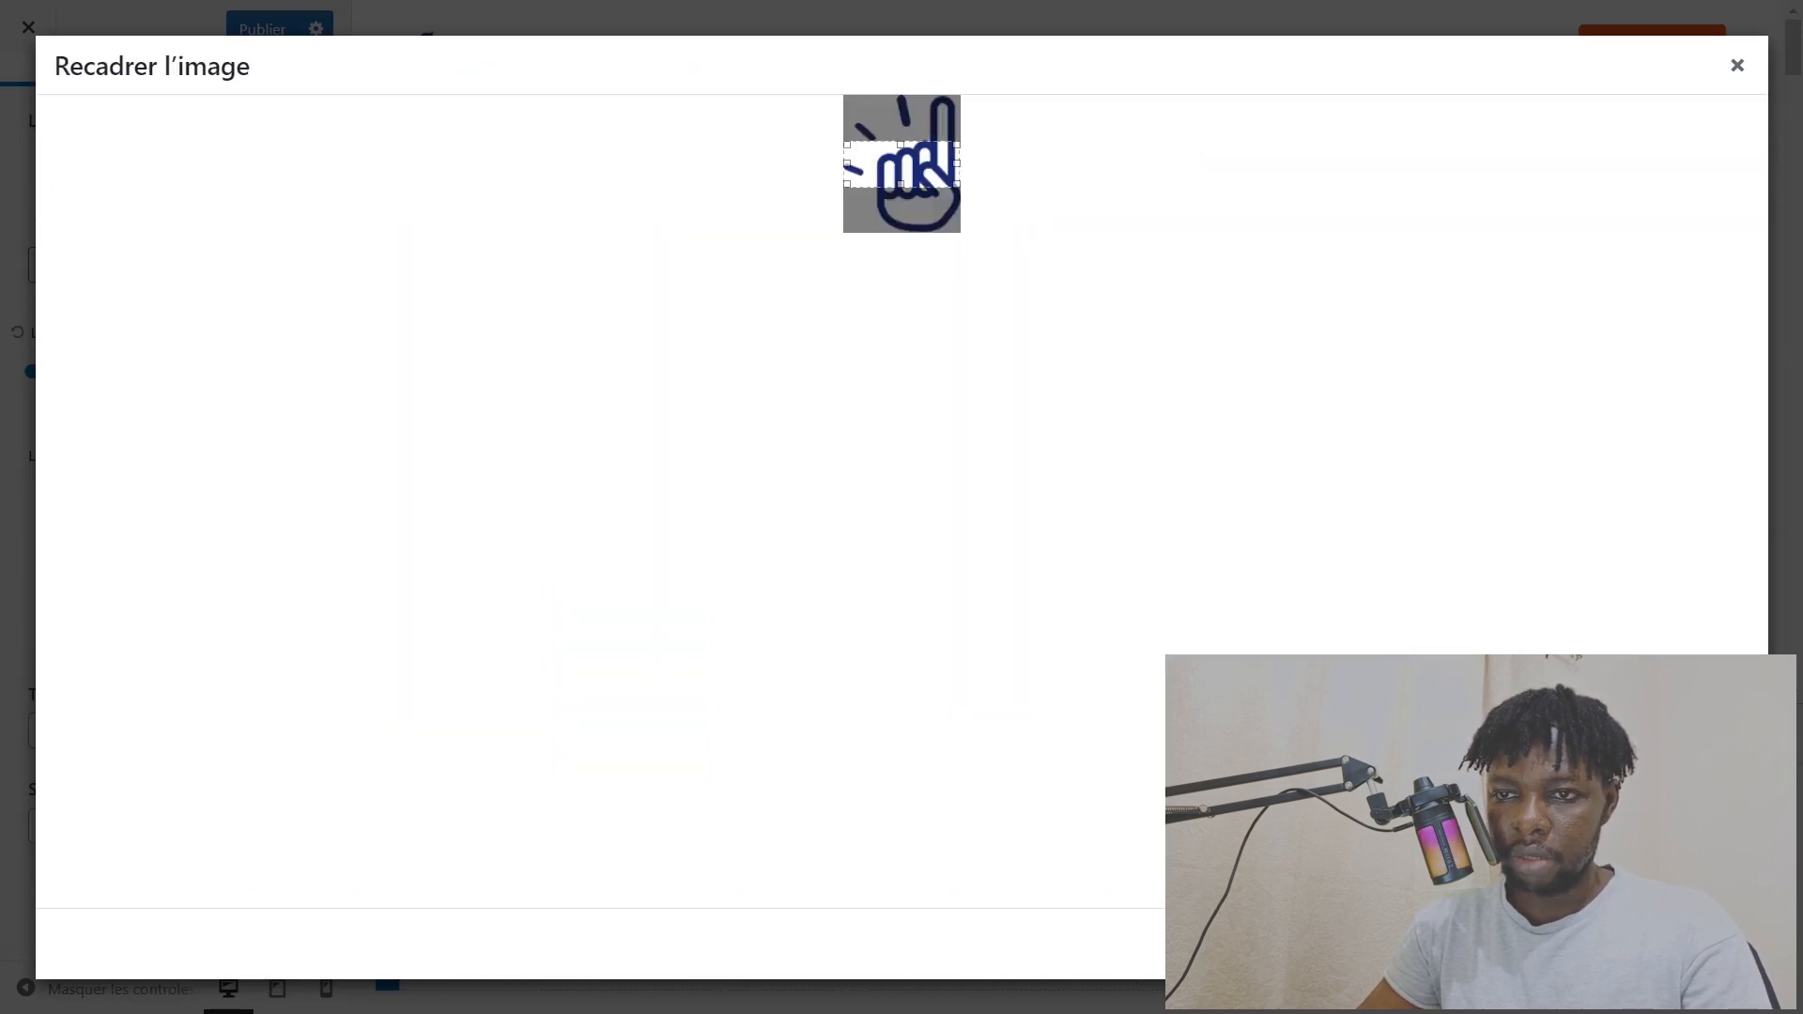
pyautogui.click(1531, 944)
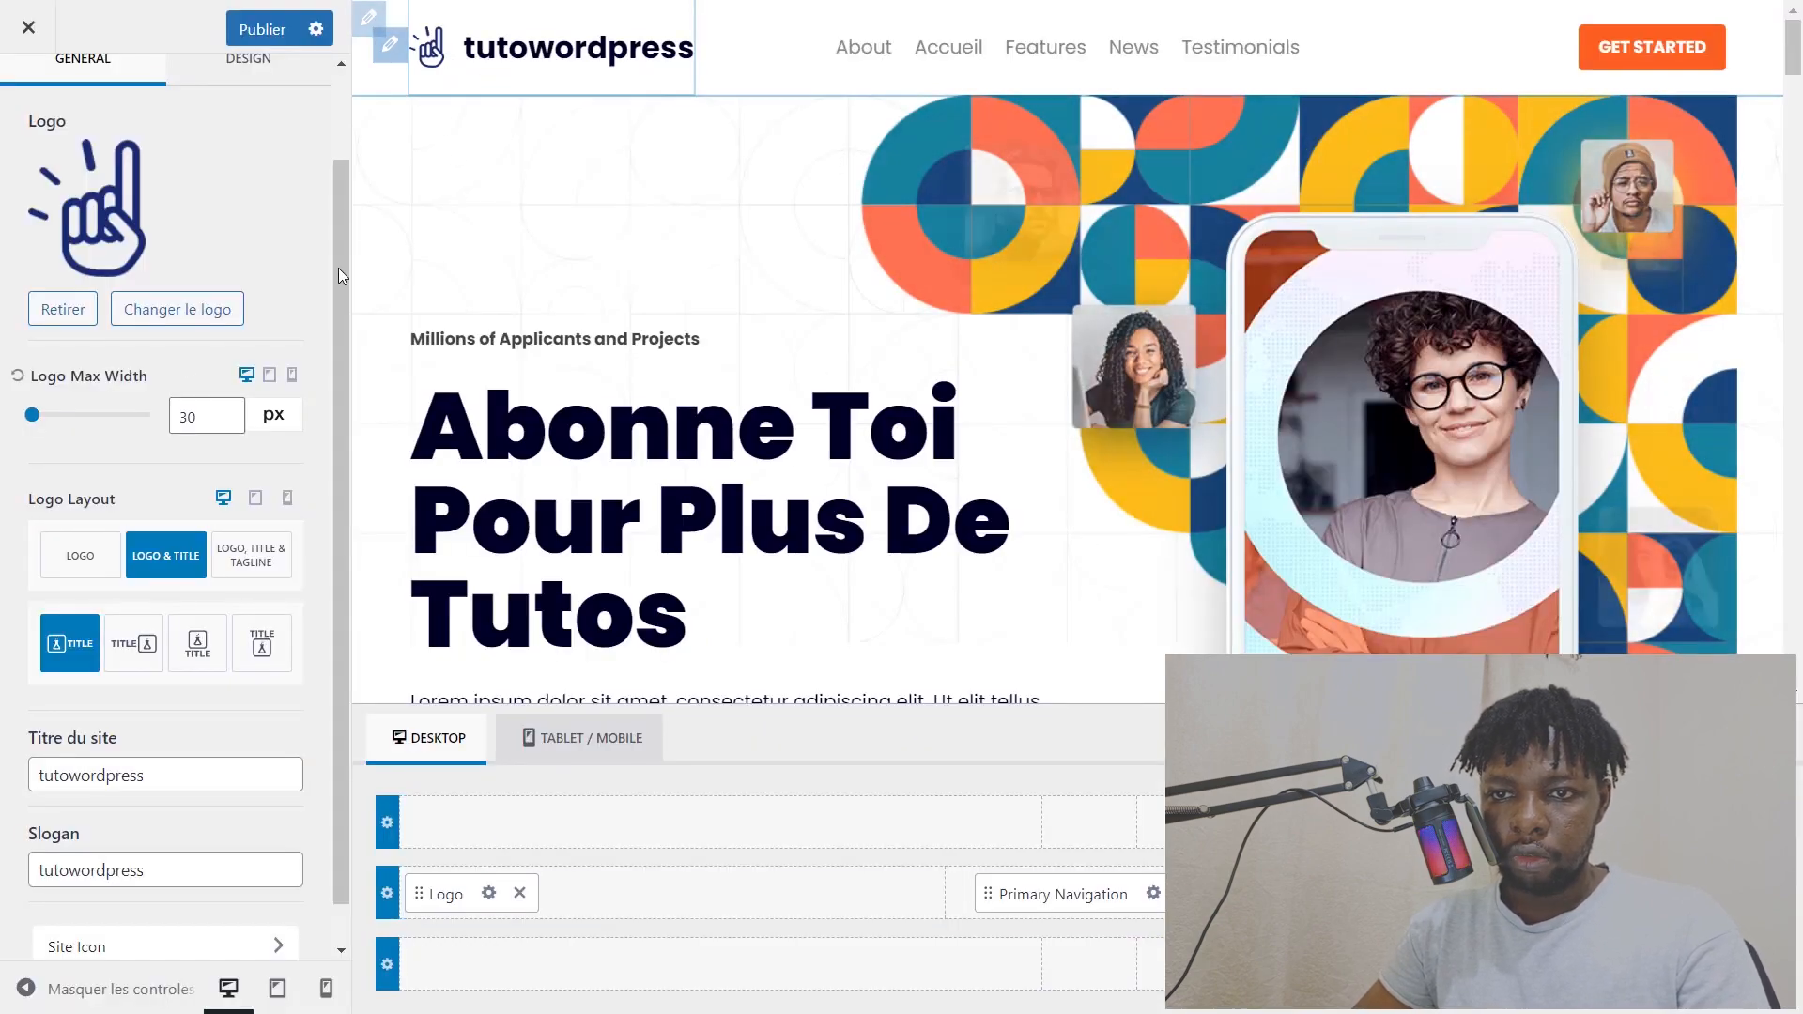
# Step: Set the logo's maximum width to 53 px and, after trying the logo-only layout, choose the Logo & Title layout
pyautogui.moveTo(34, 415); pyautogui.dragTo(43, 427)
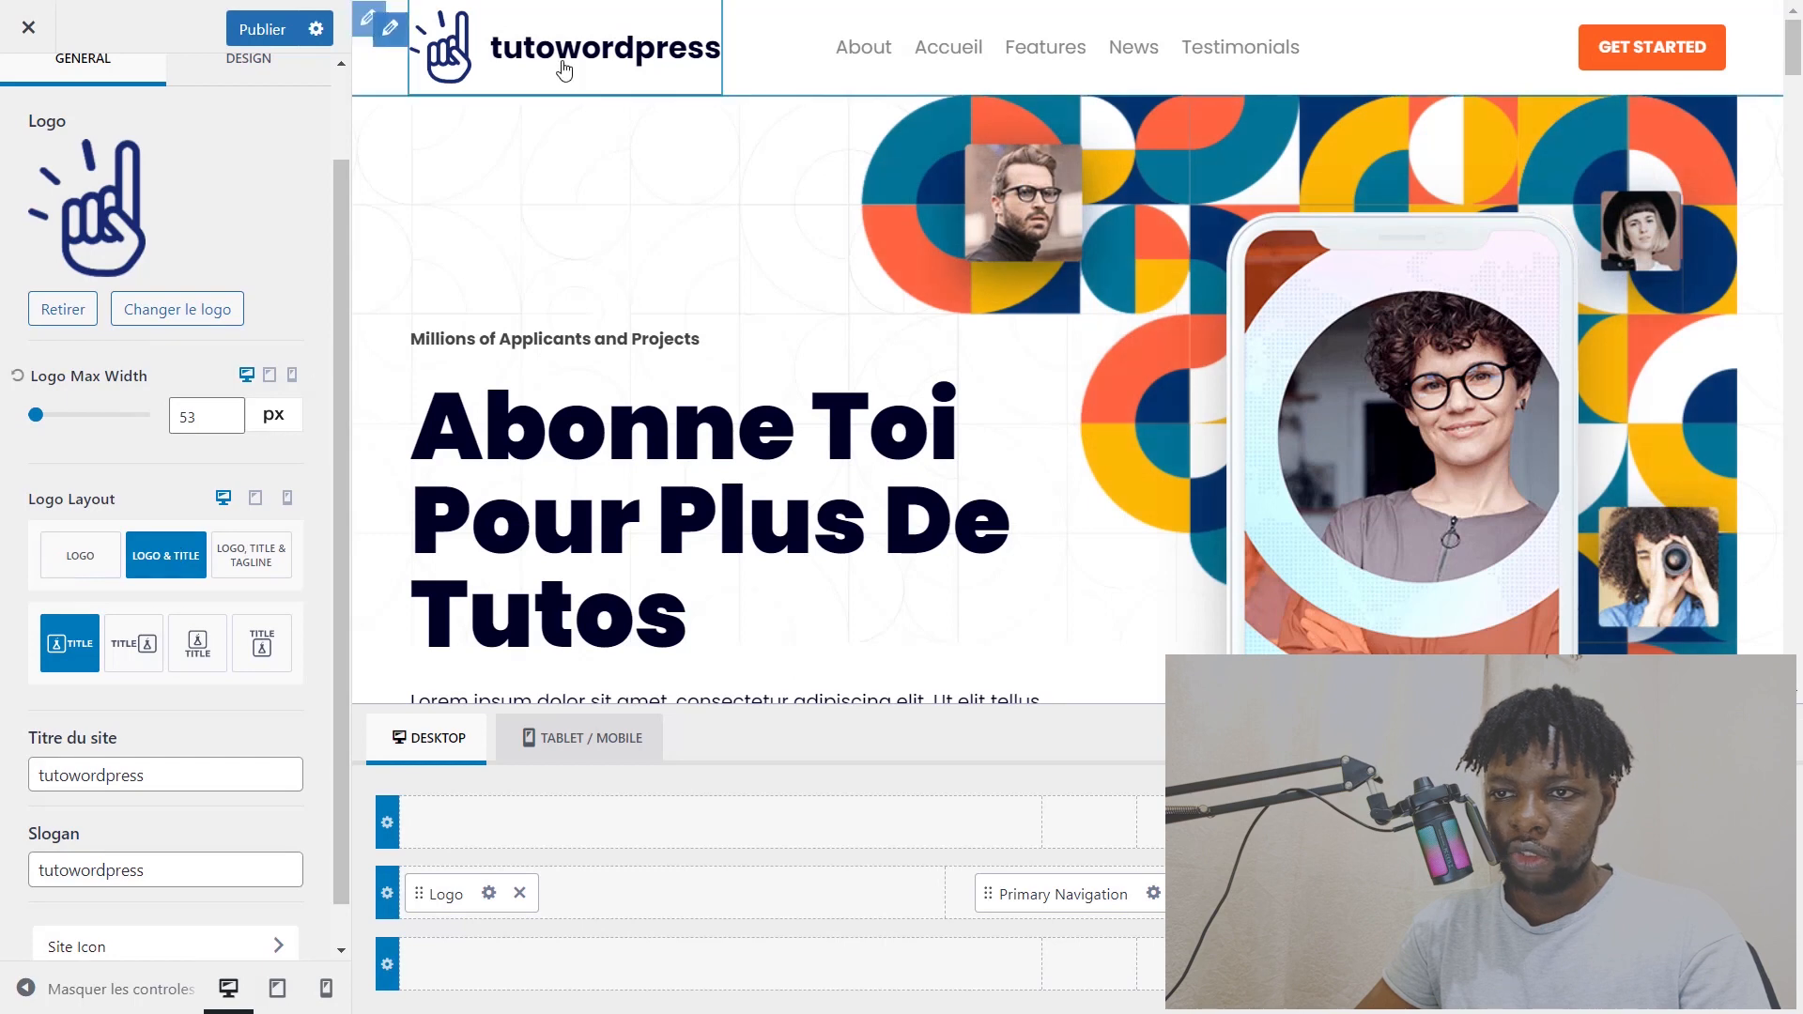
pyautogui.click(105, 561)
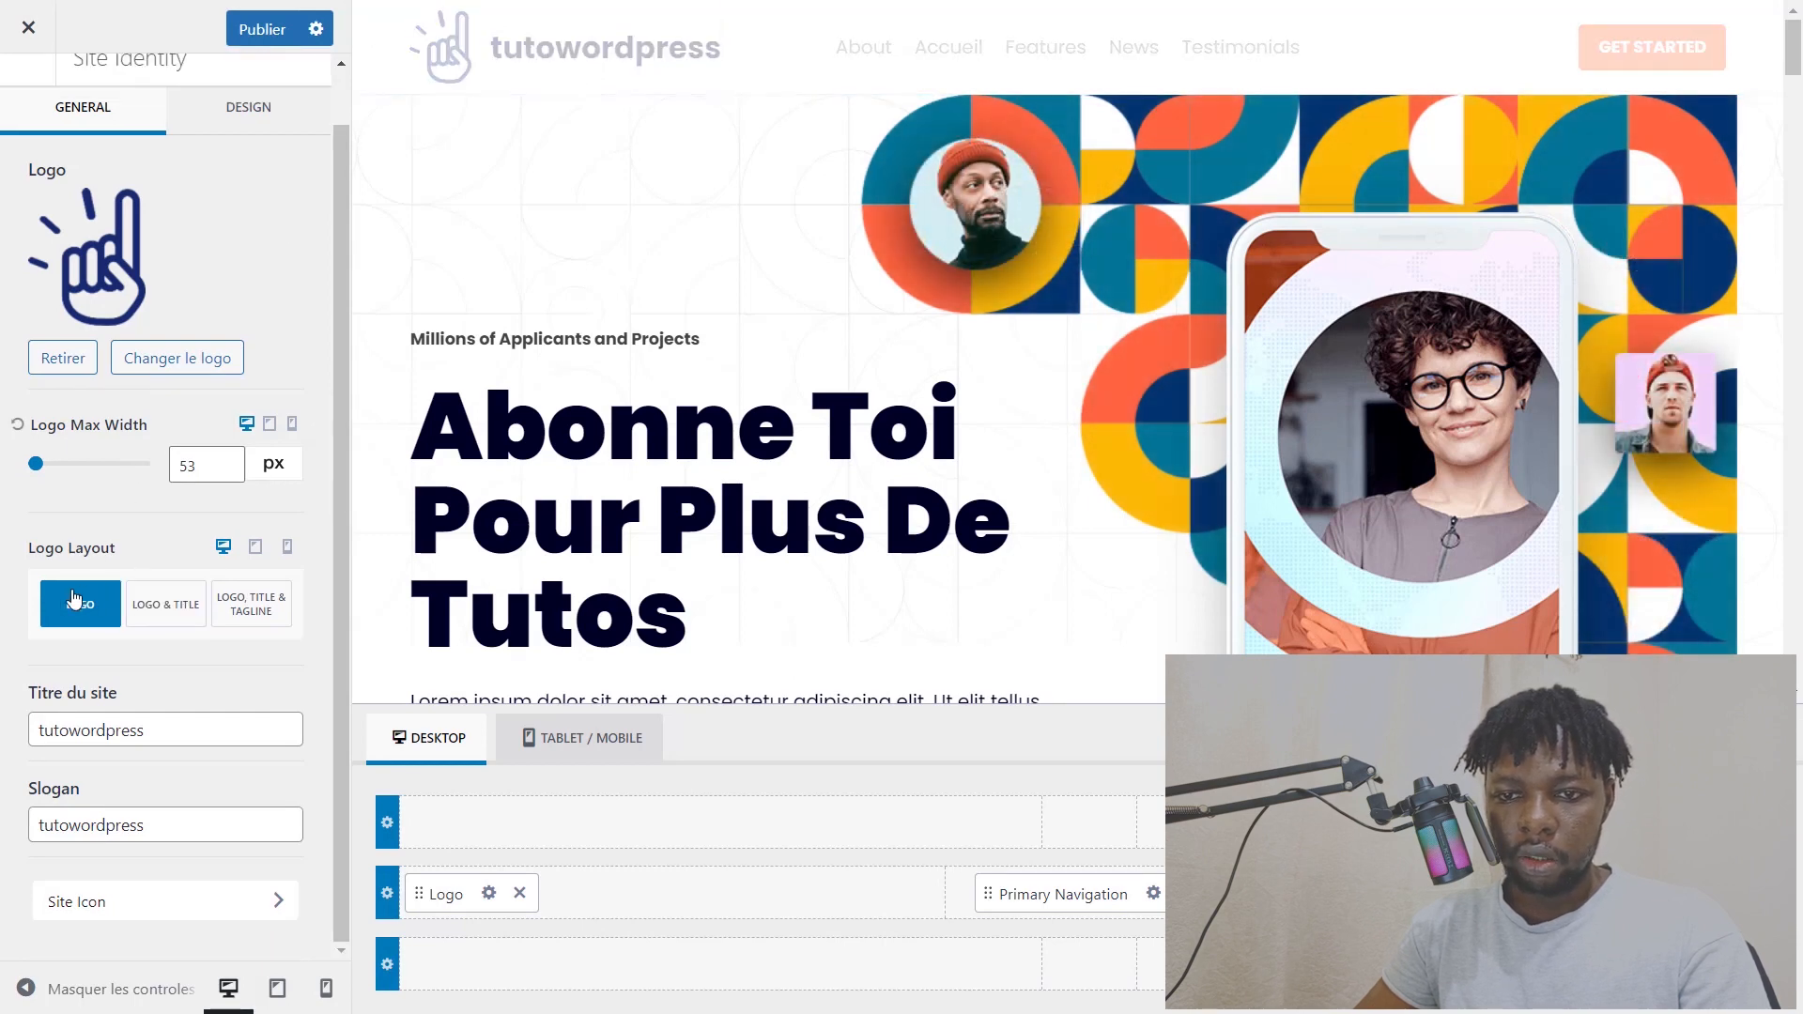
pyautogui.click(153, 620)
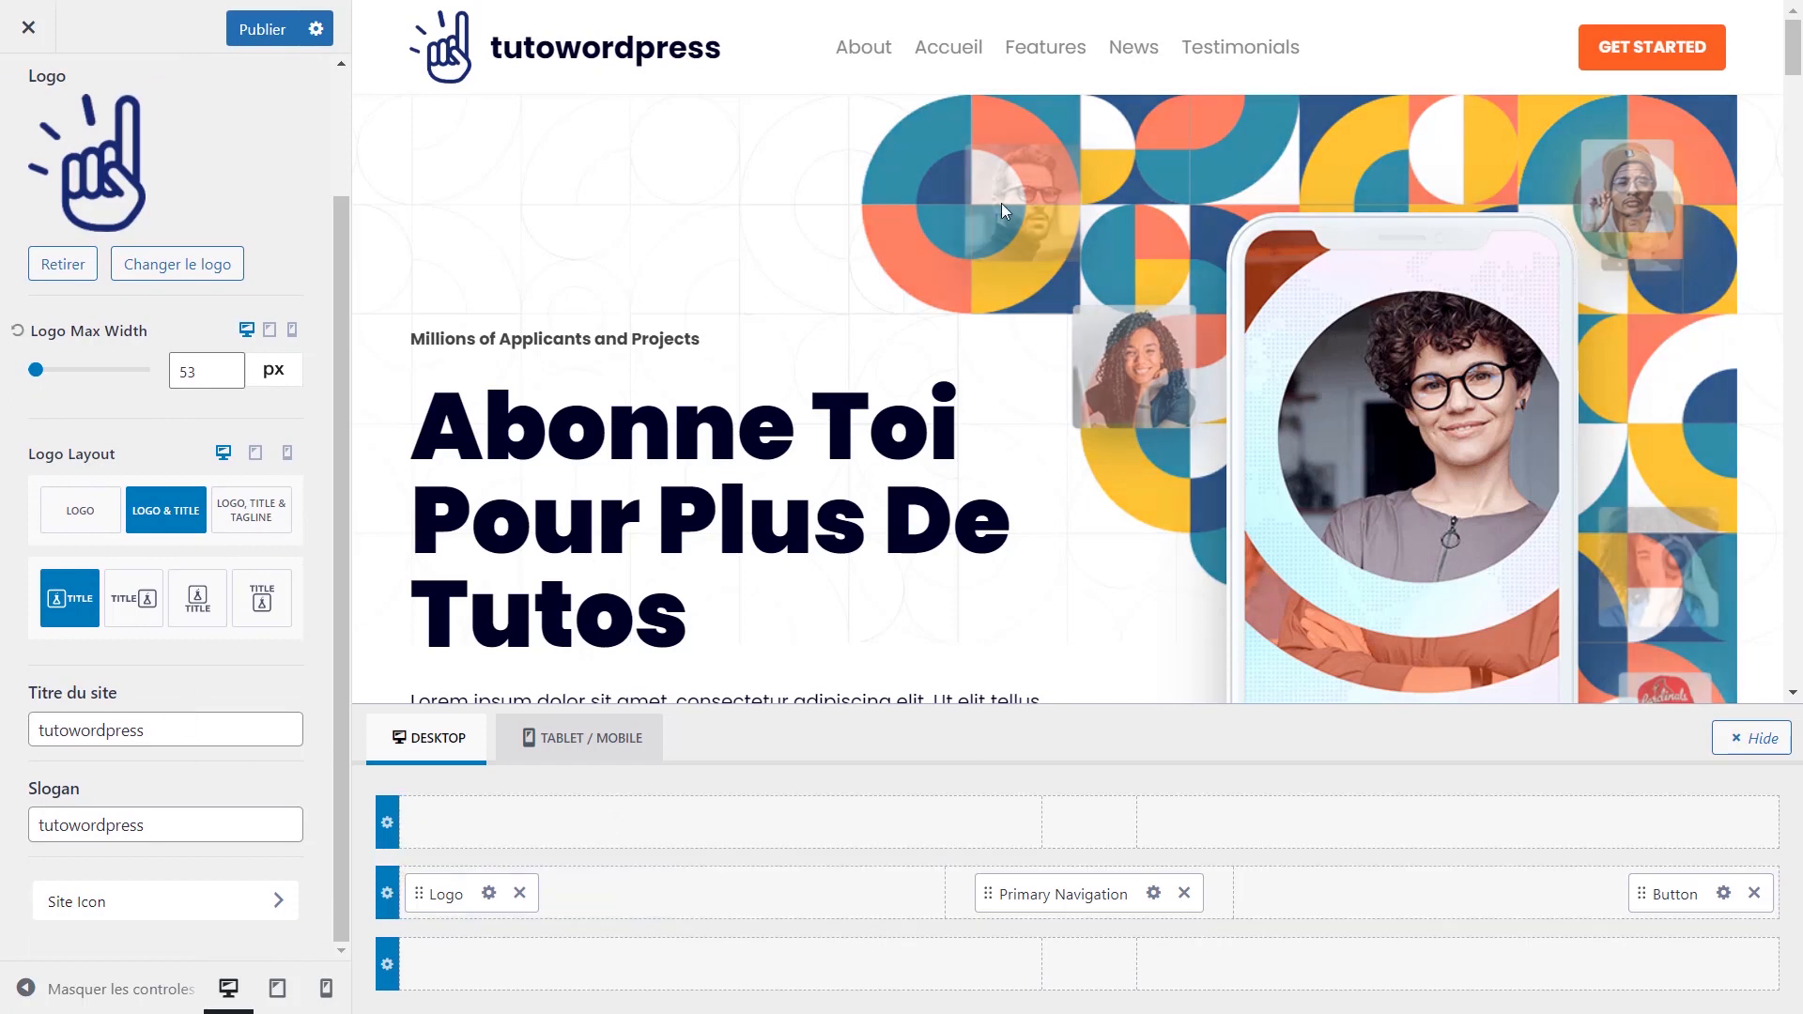
# Step: Review the header primary navigation's design options and select the Freelance menu for the Primary menu location
pyautogui.click(1153, 894)
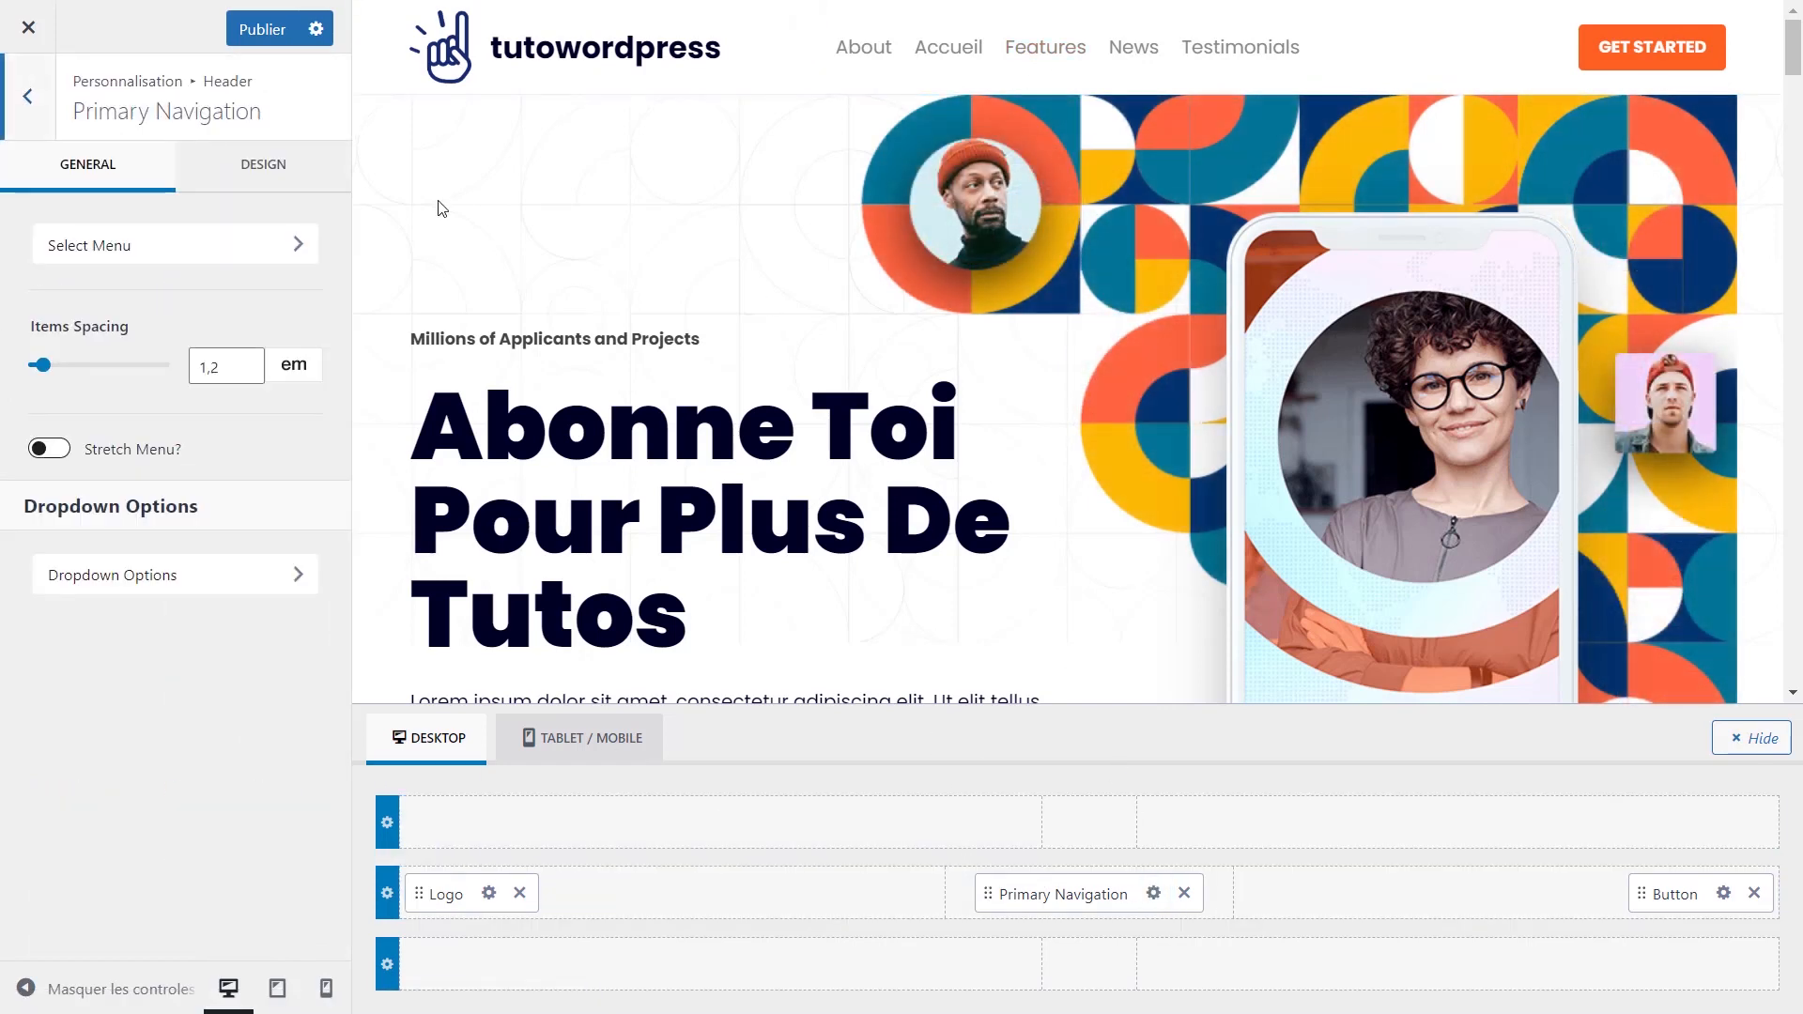
pyautogui.click(249, 167)
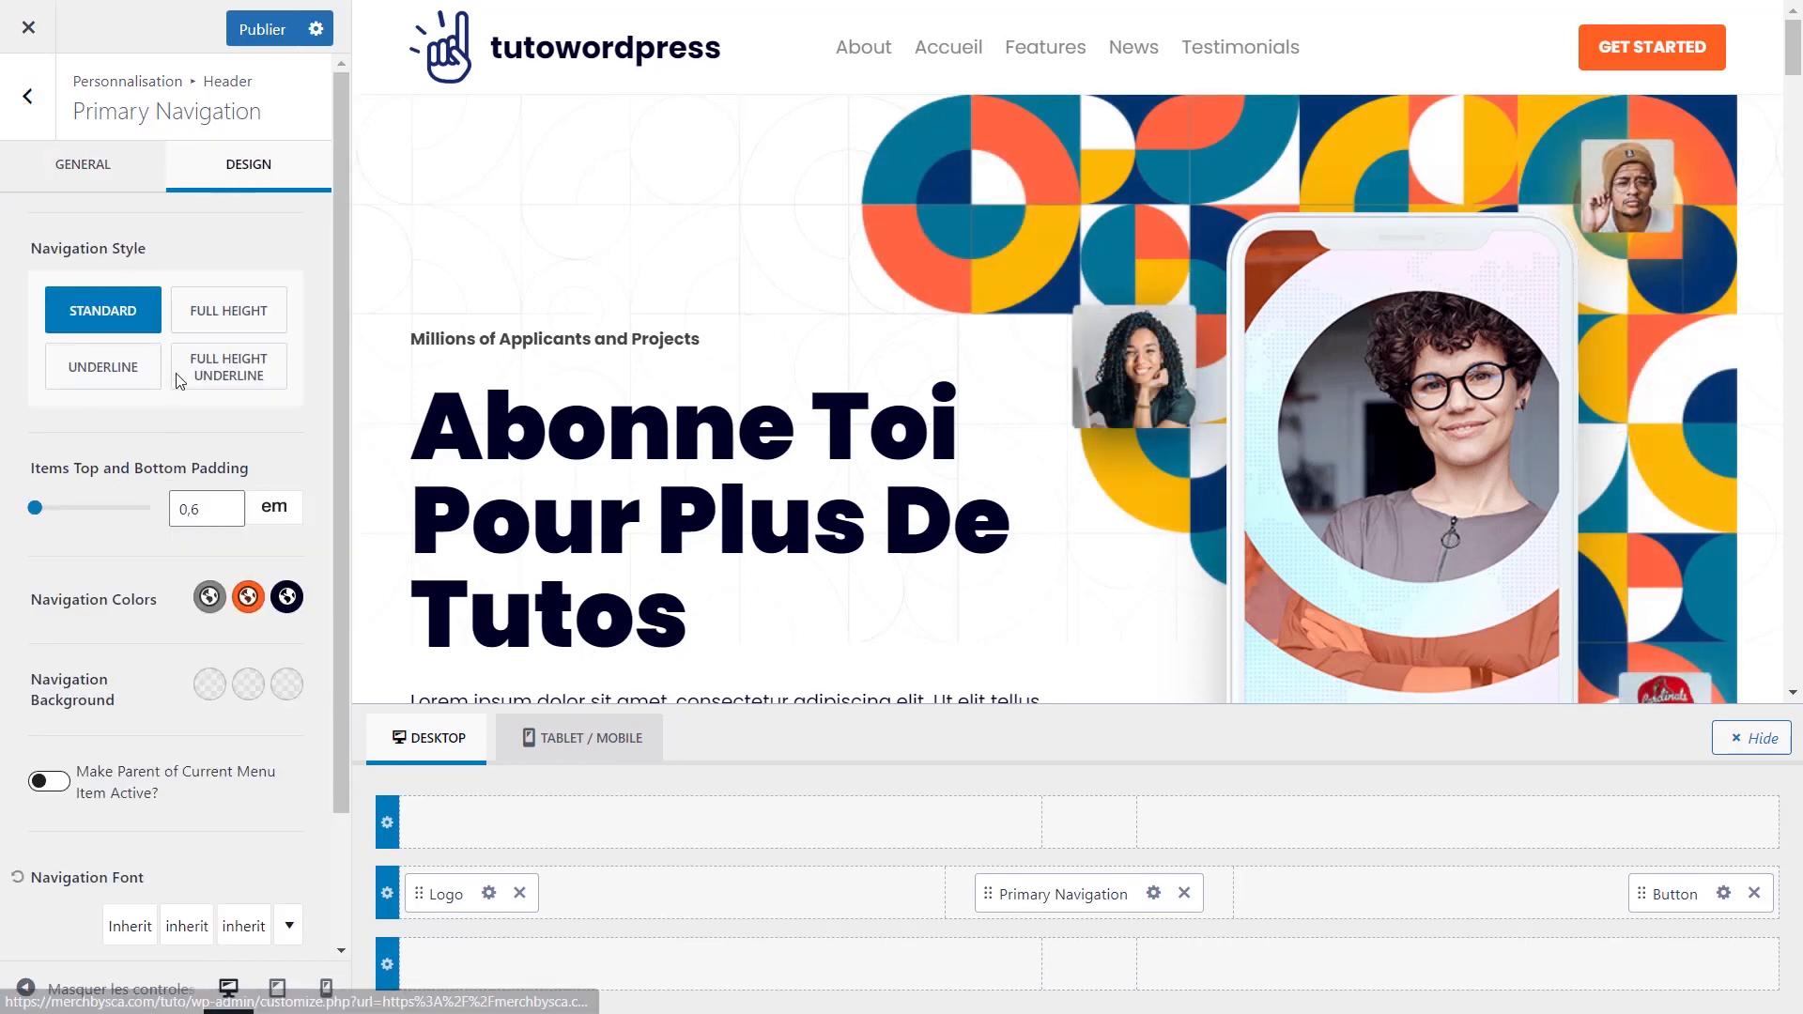
pyautogui.scroll(-2, 123, 451)
pyautogui.scroll(2, 123, 404)
pyautogui.click(112, 188)
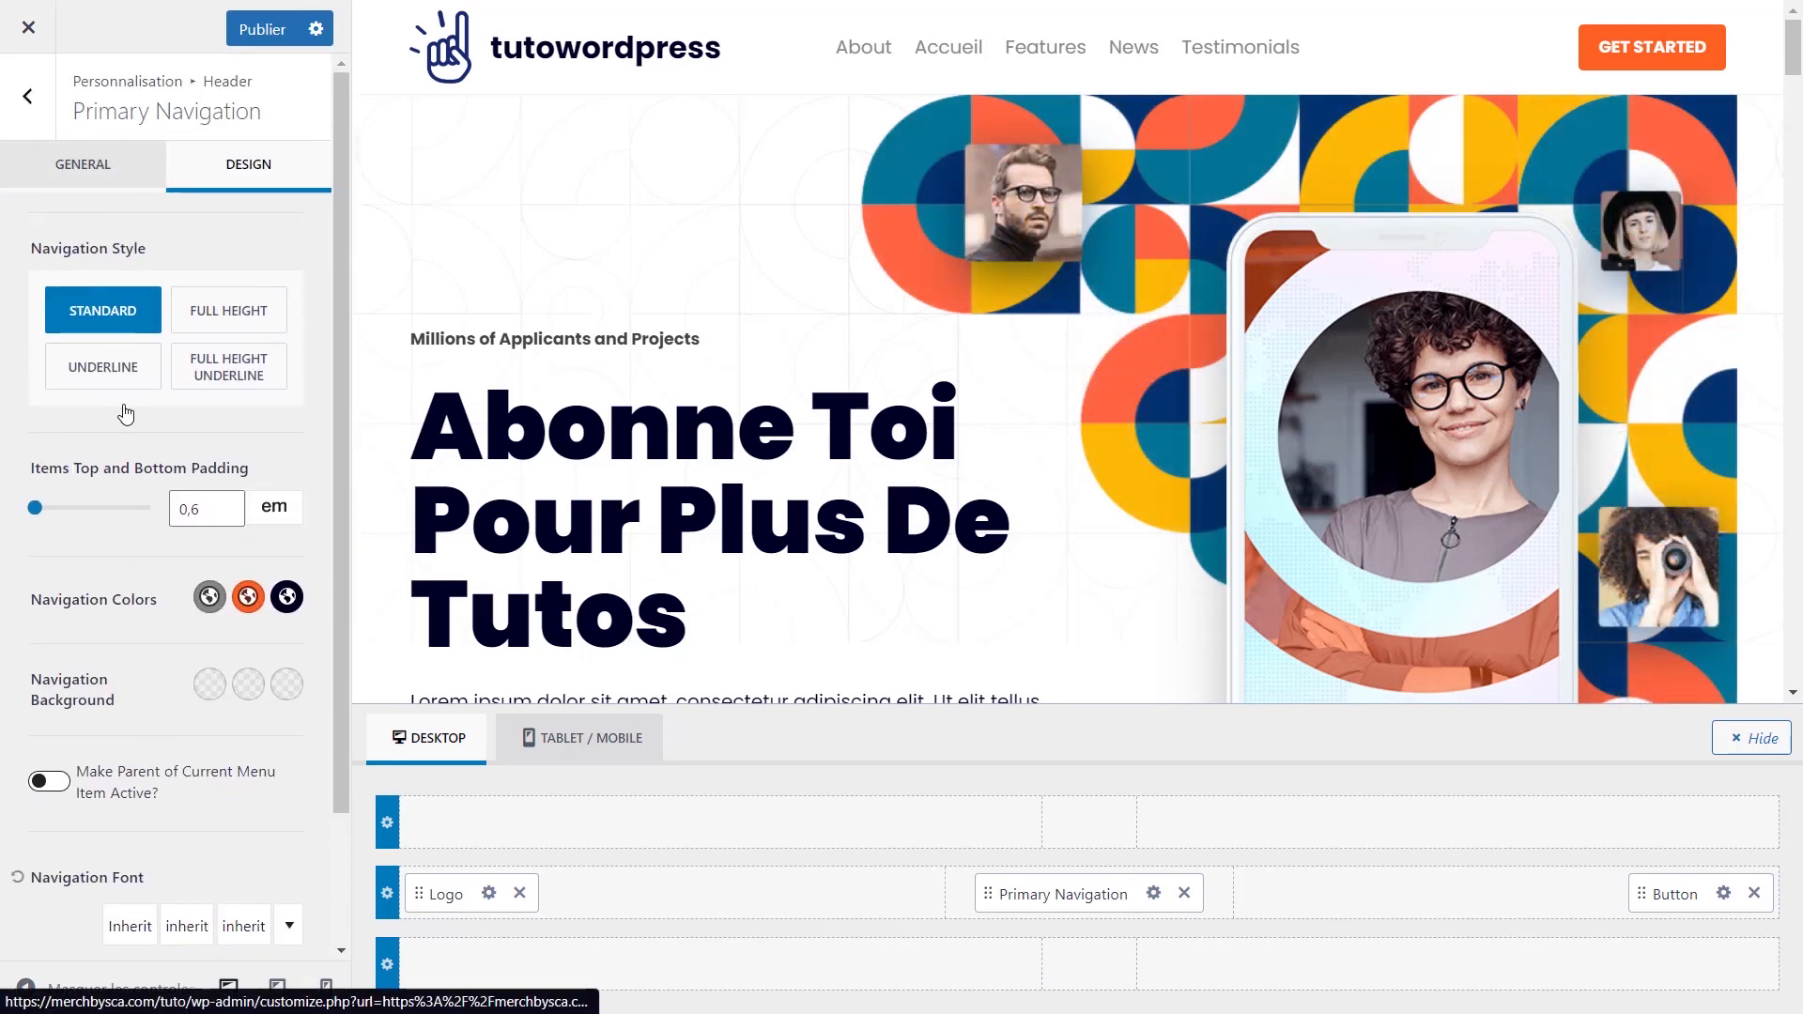
pyautogui.click(250, 256)
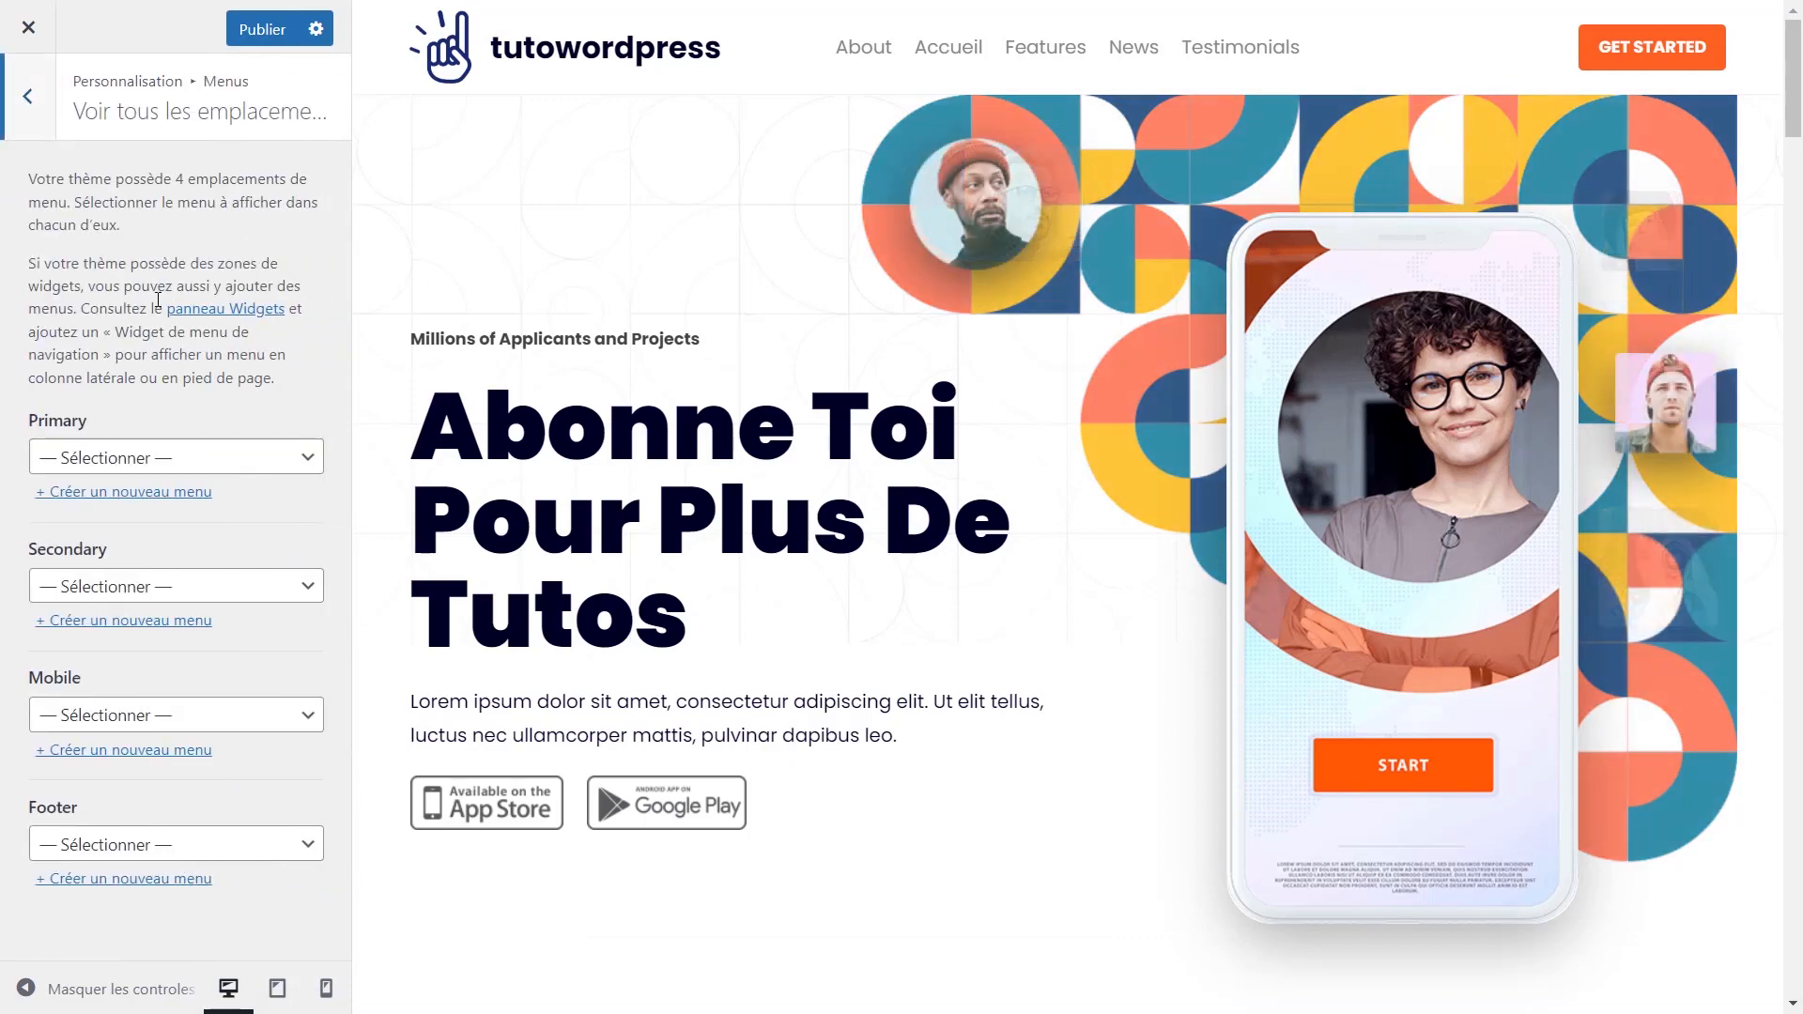
pyautogui.click(246, 468)
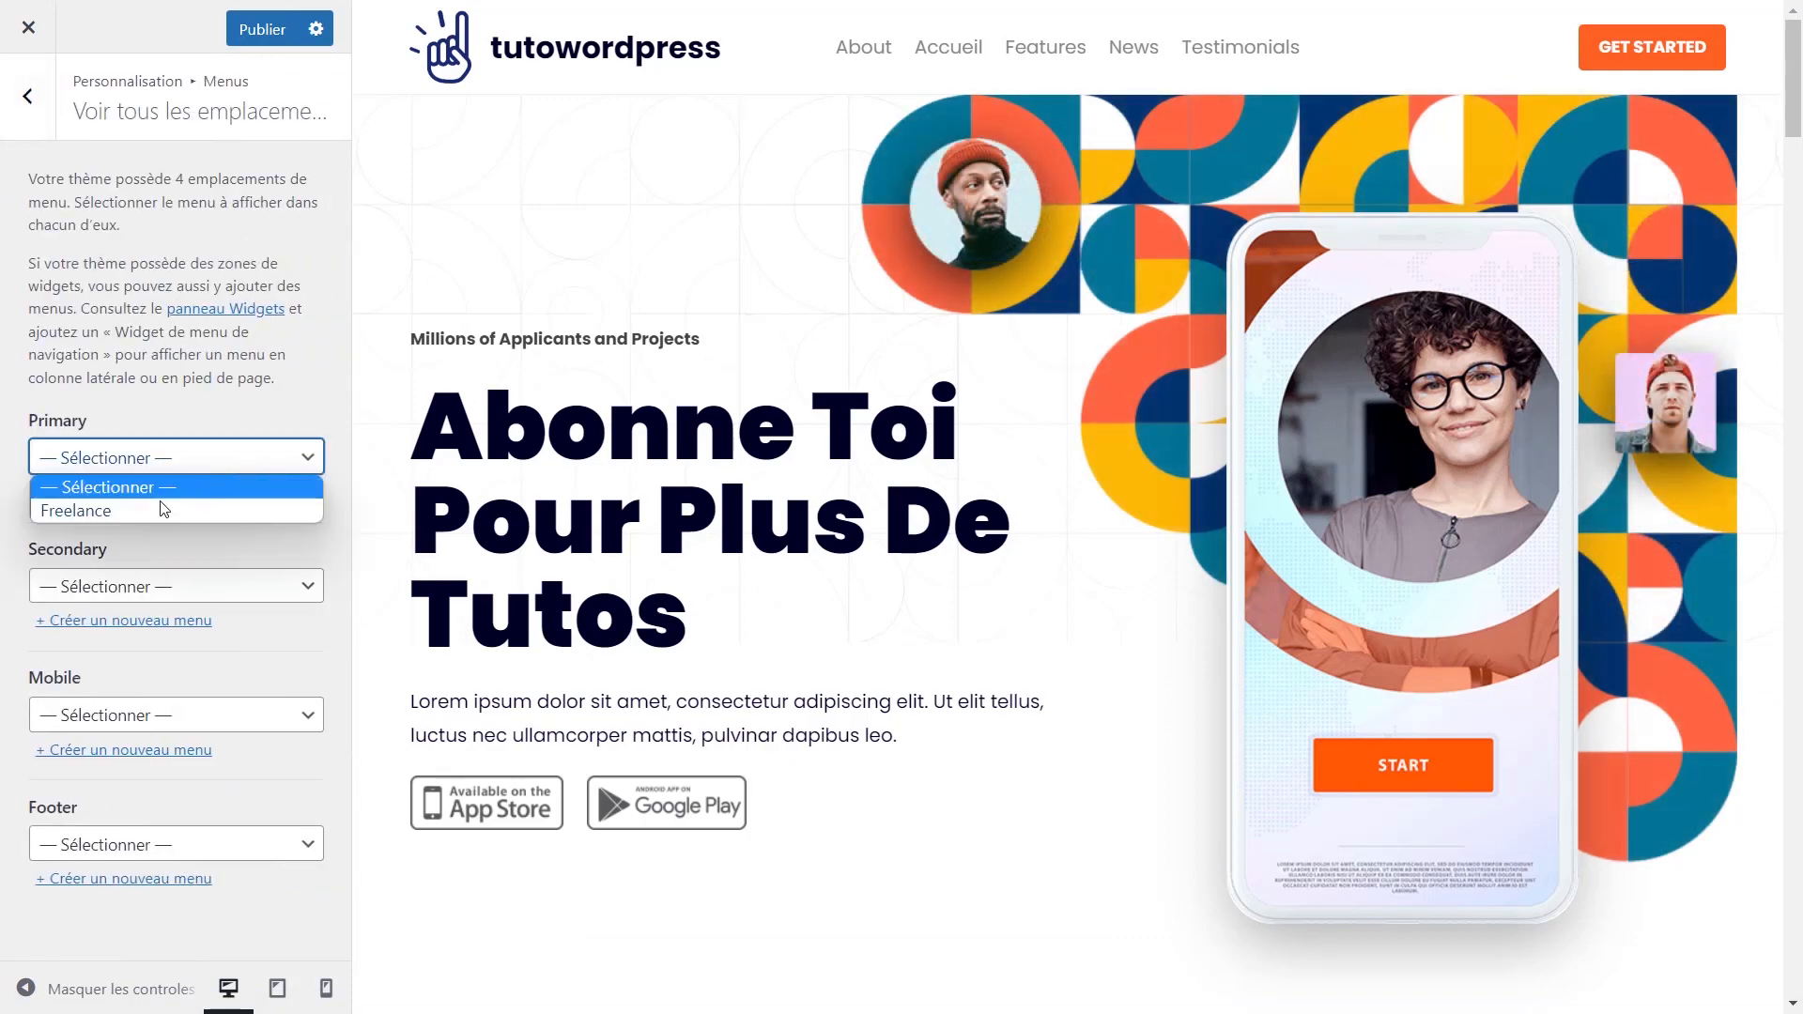
pyautogui.click(104, 515)
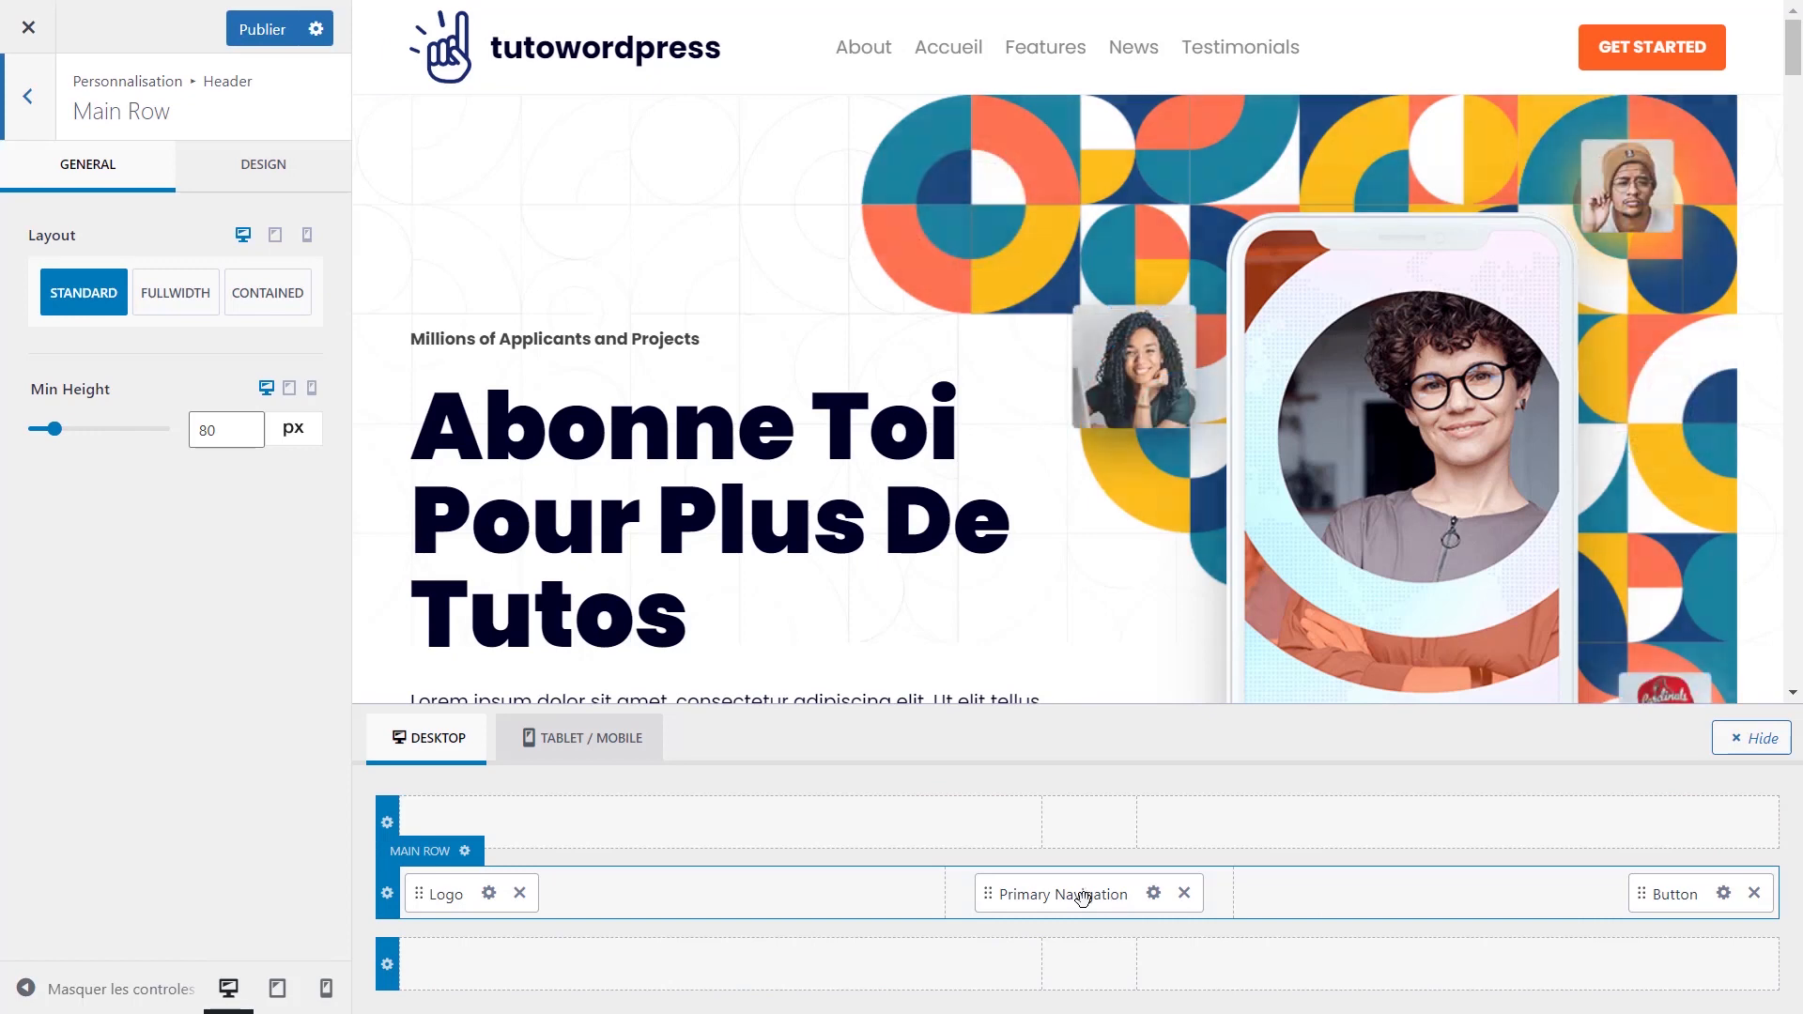
# Step: Inspect the primary navigation, header button and logo settings in the header builder without changing the label or logo image
pyautogui.click(1153, 895)
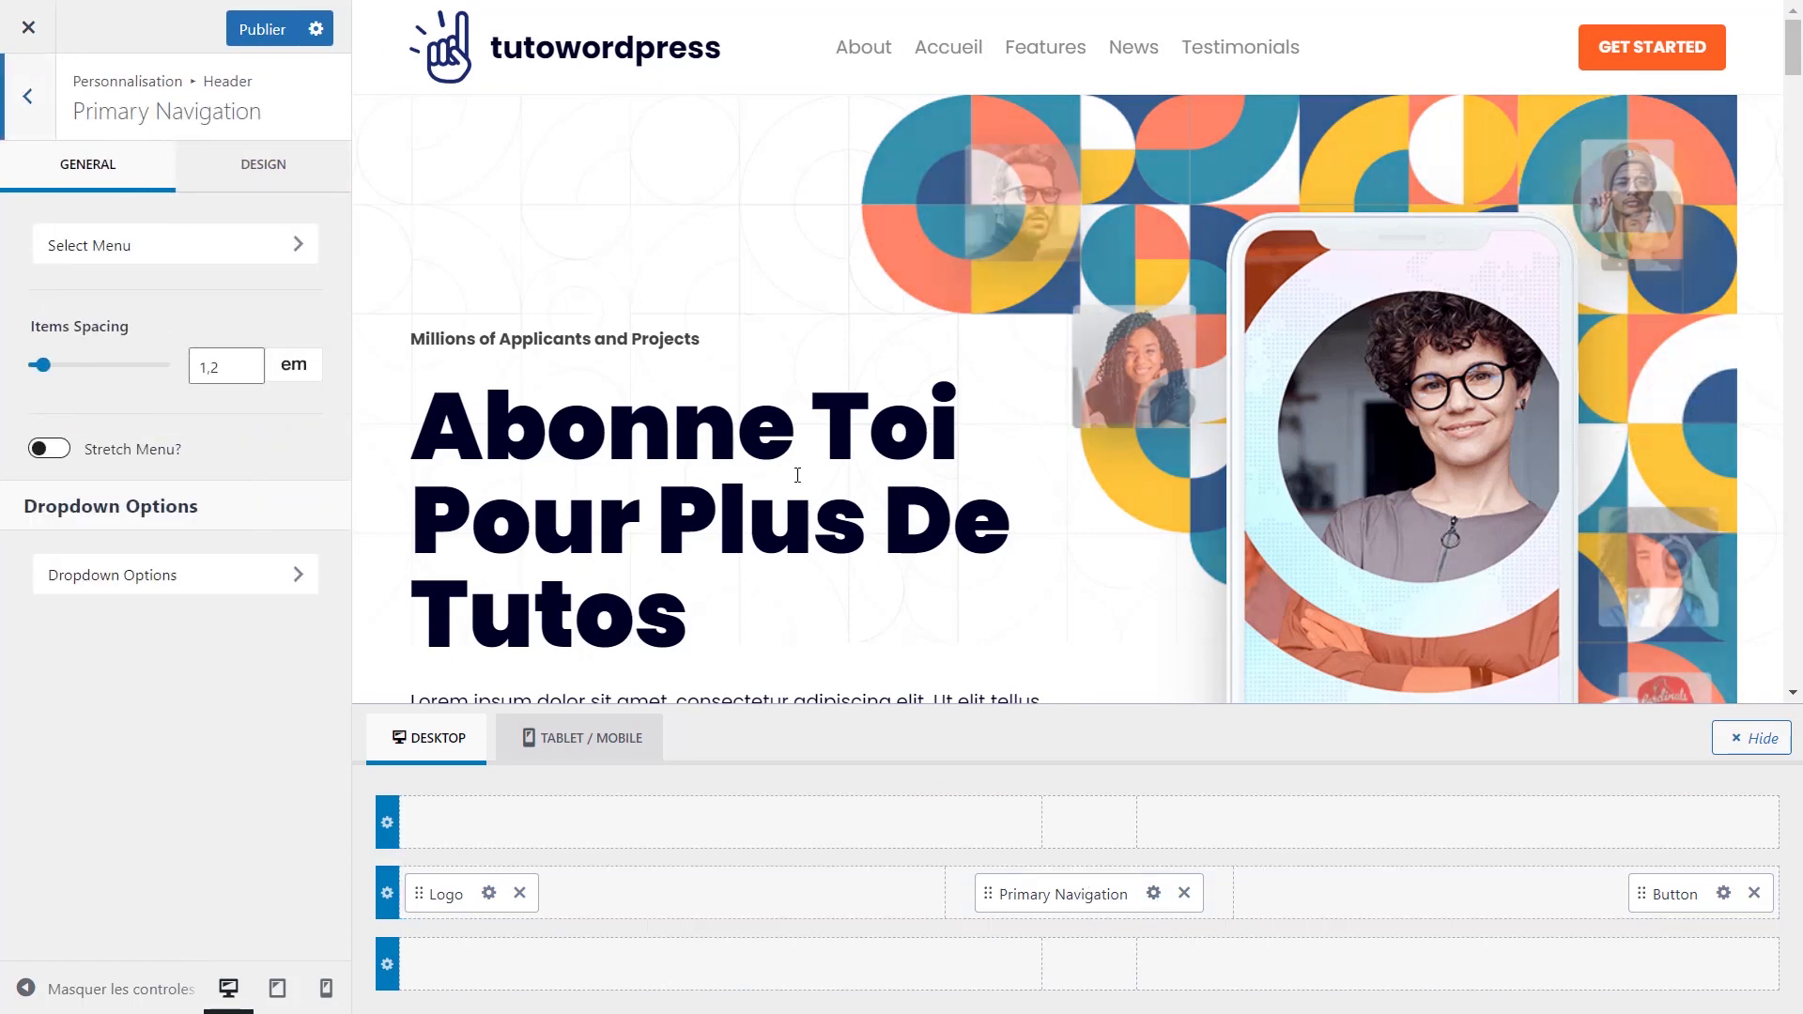
pyautogui.click(1725, 895)
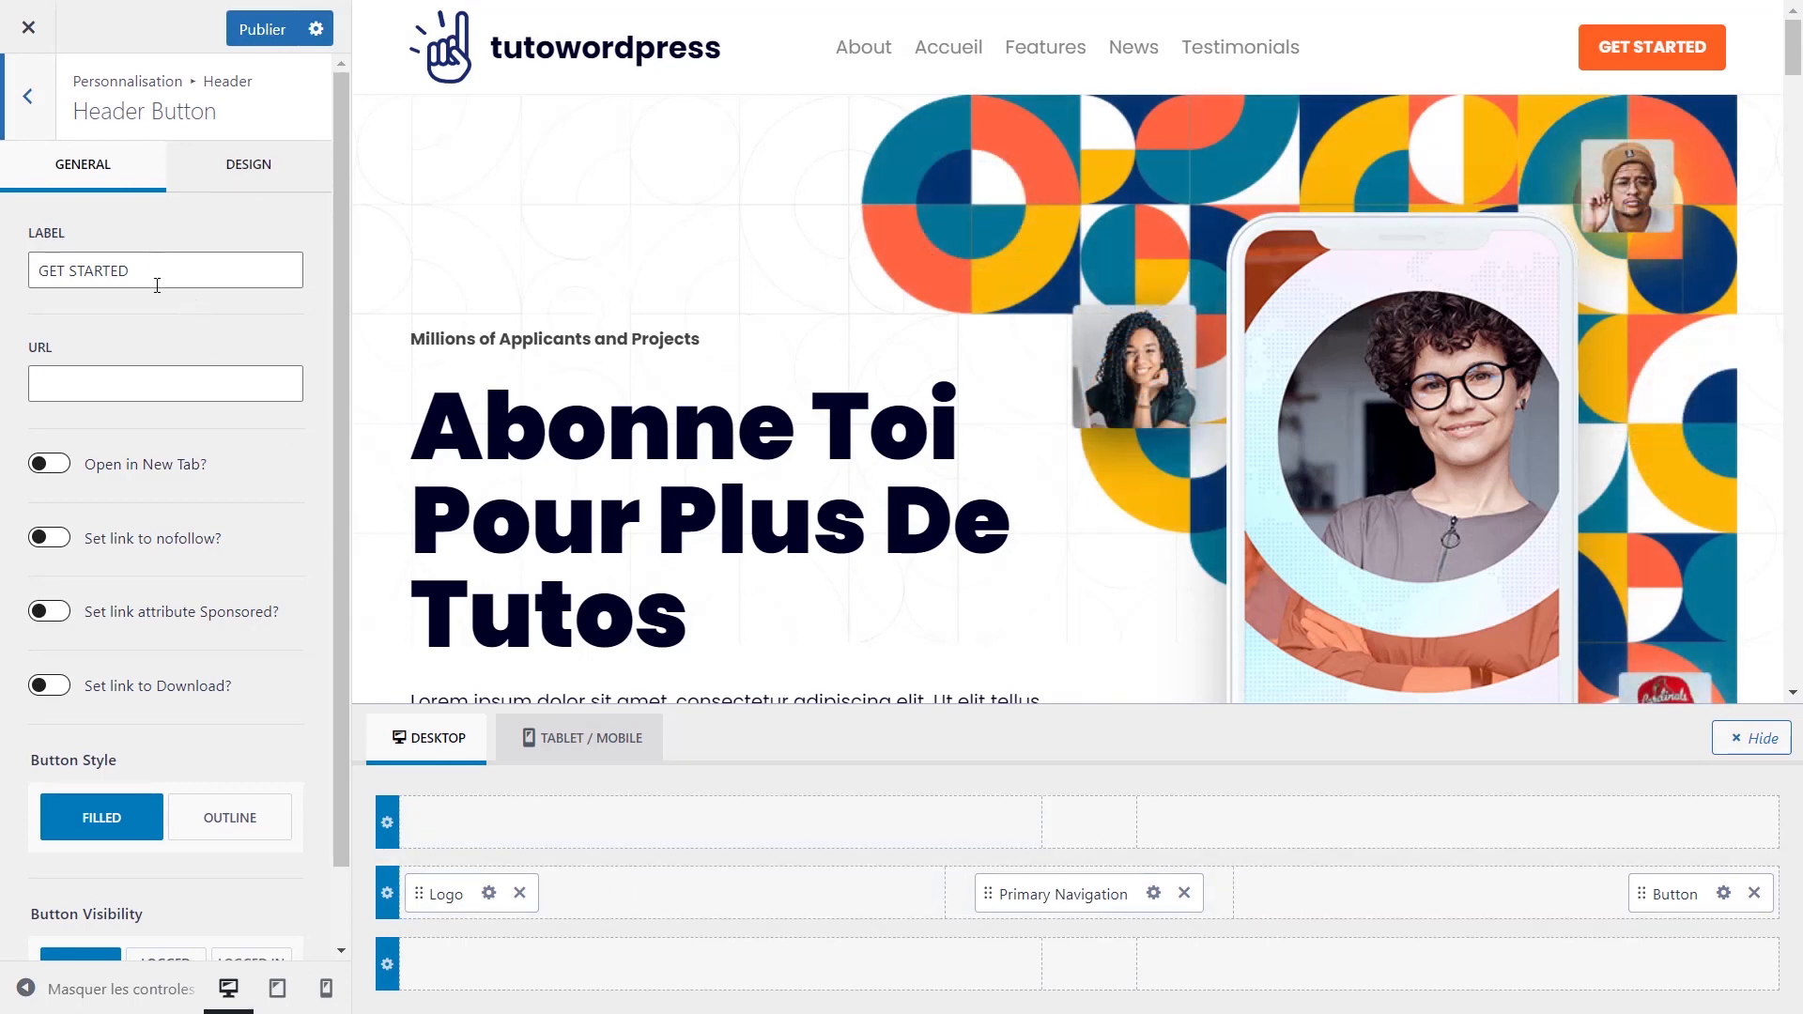
pyautogui.moveTo(26, 269); pyautogui.dragTo(23, 271)
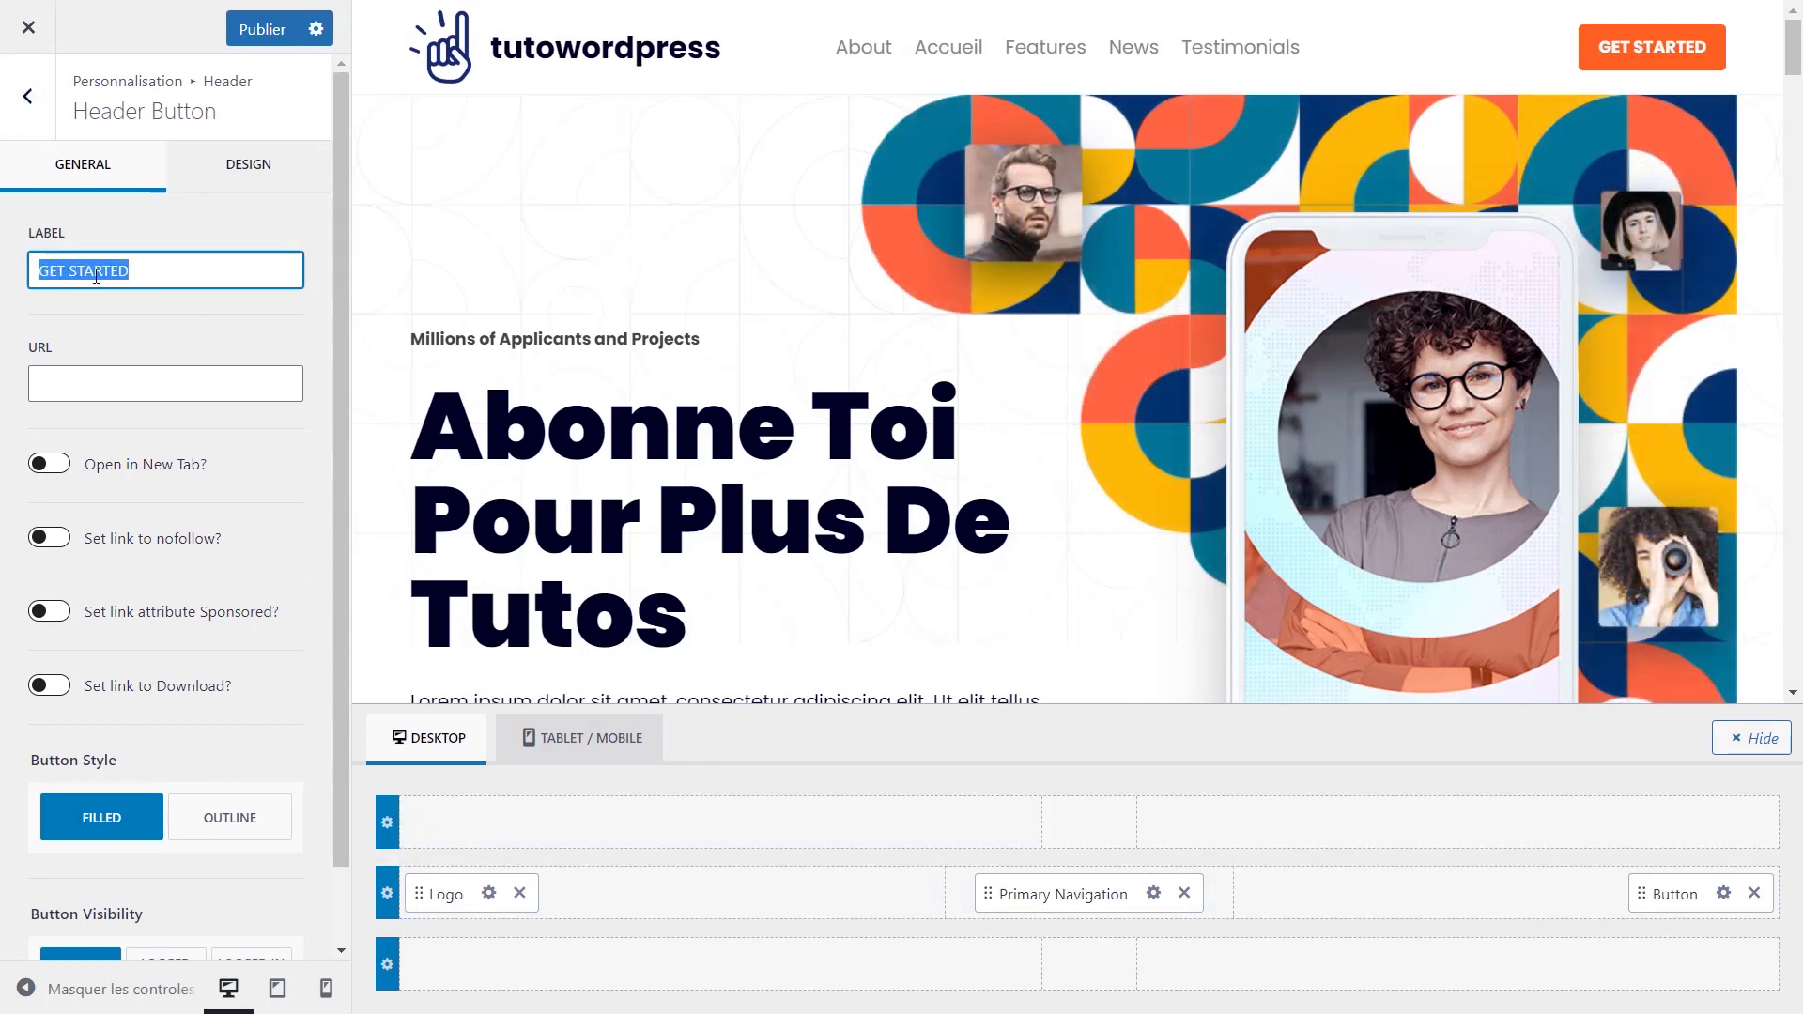
pyautogui.click(488, 893)
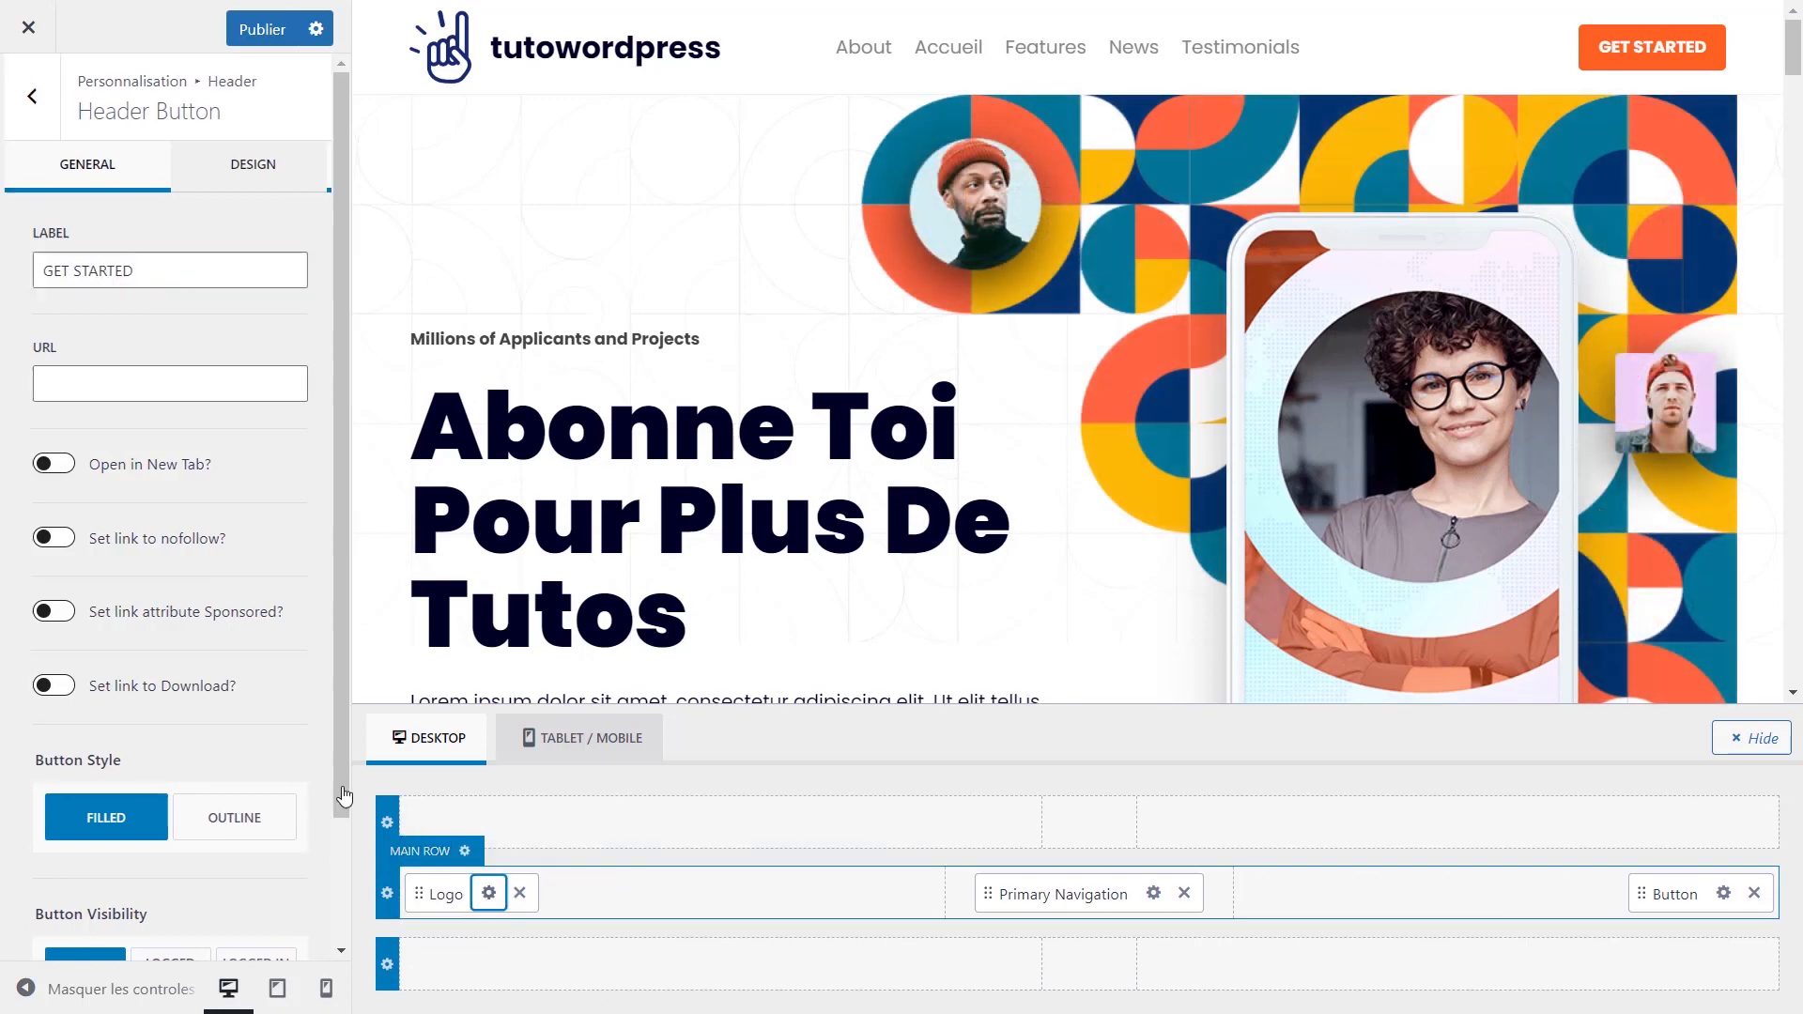
pyautogui.click(122, 324)
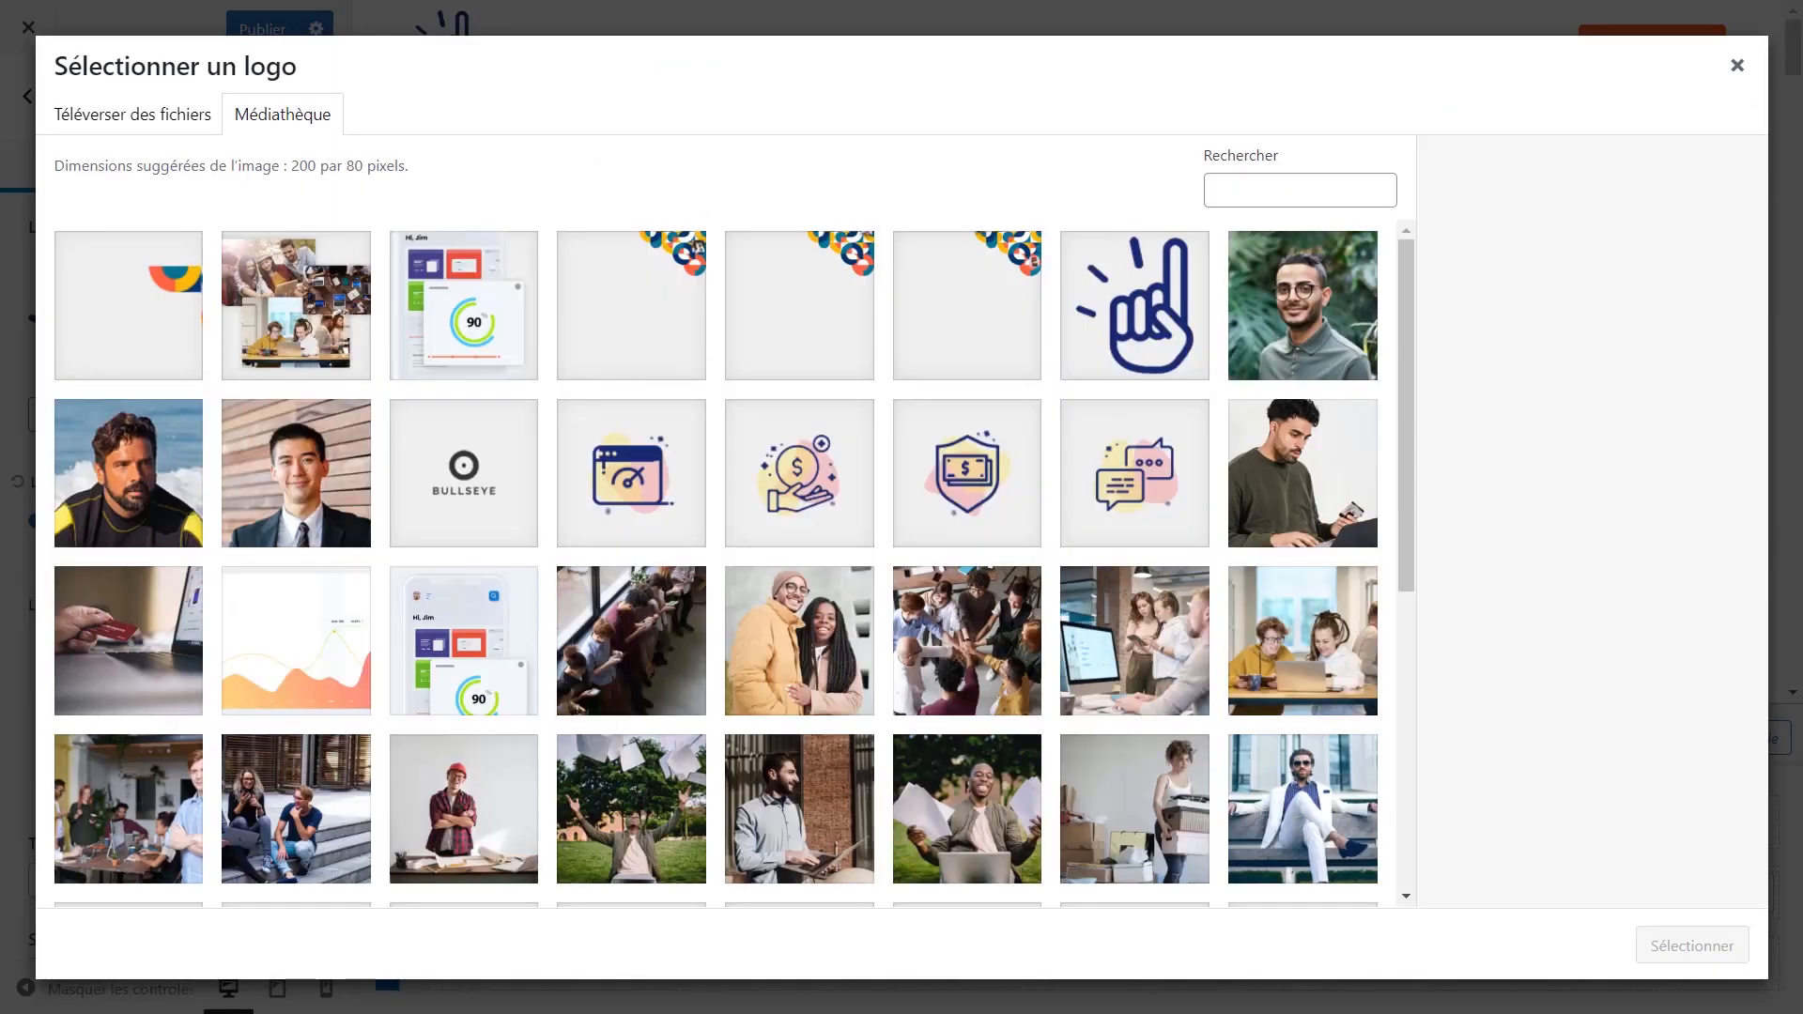
pyautogui.click(1739, 84)
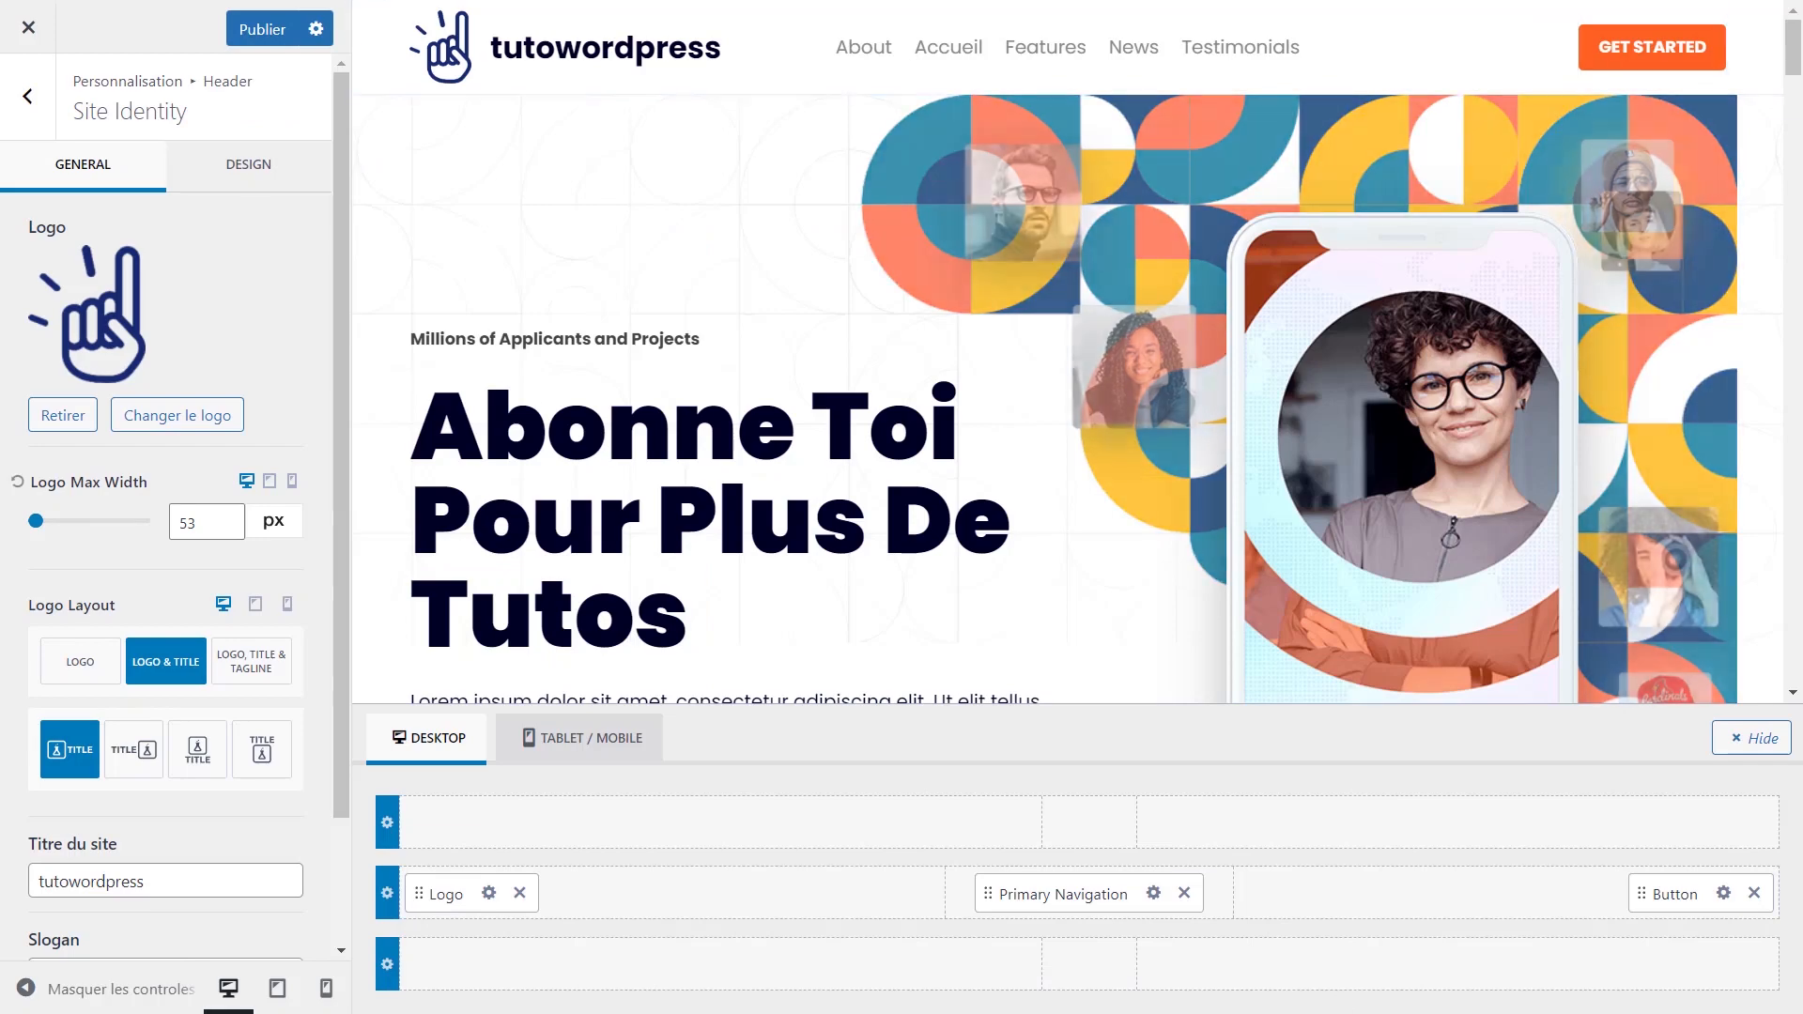
# Step: Go to the page's footer and open its About links widget for editing
pyautogui.scroll(-15, 842, 535)
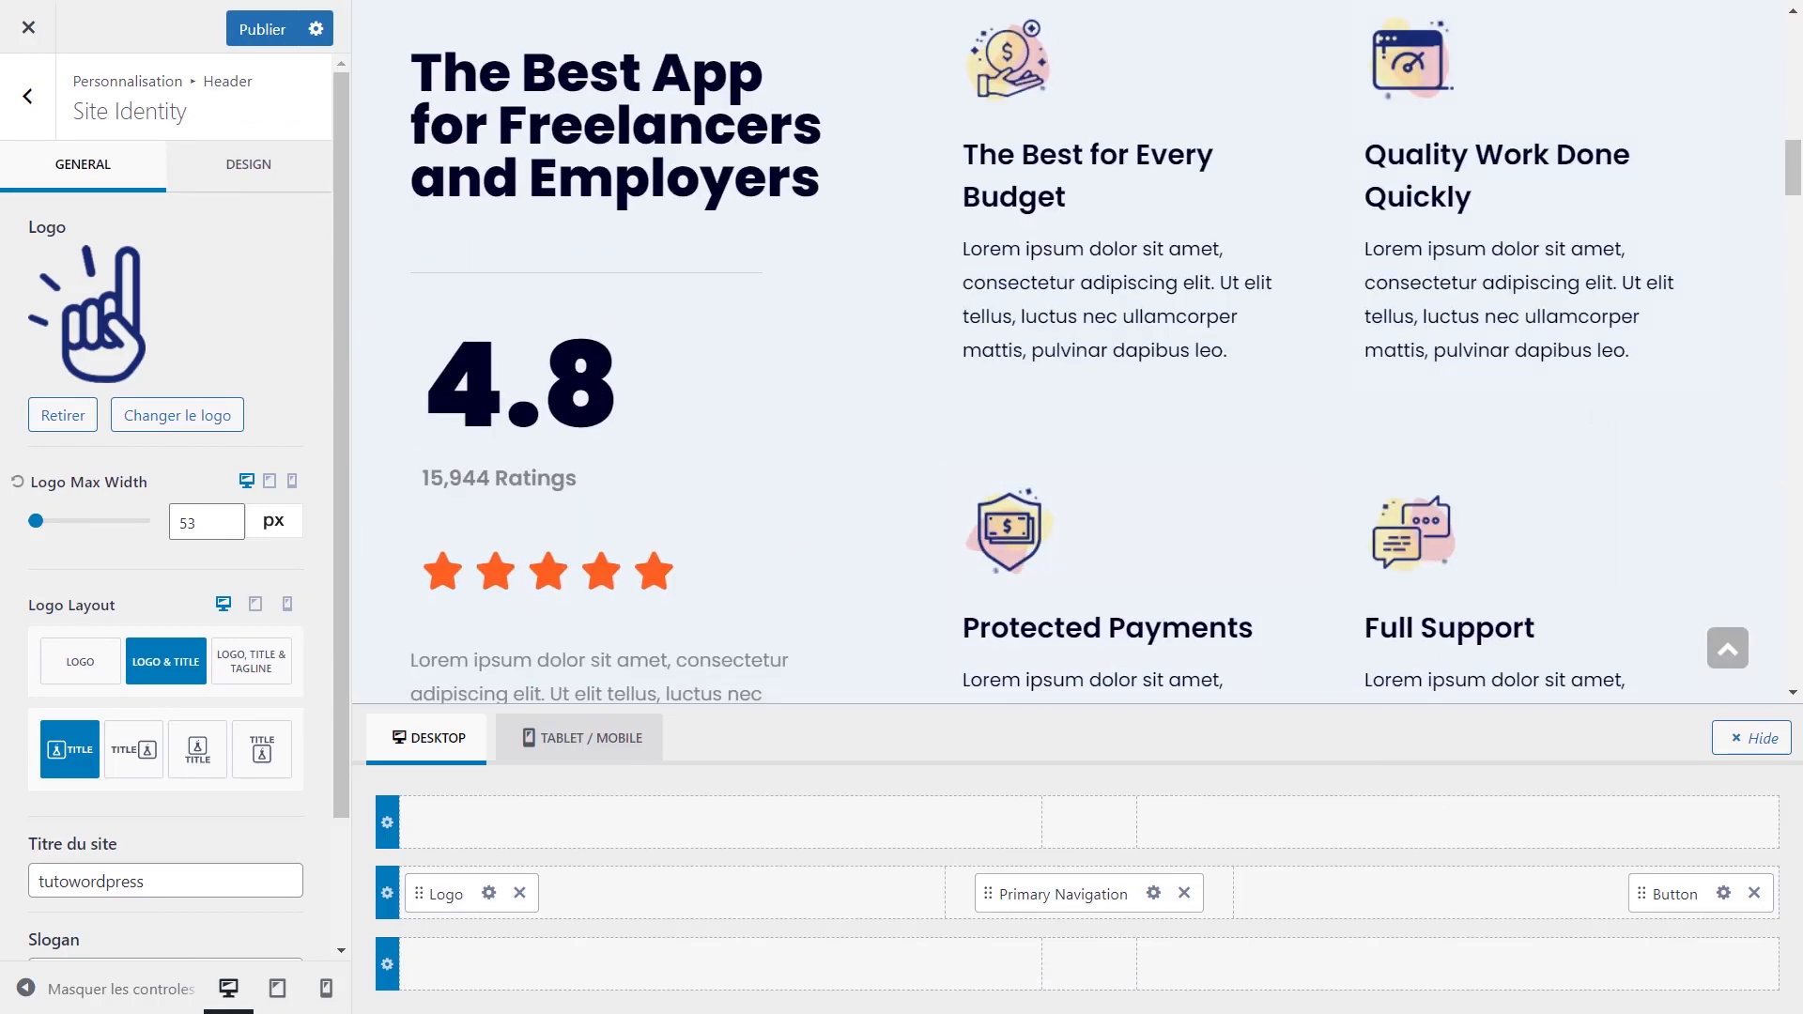
pyautogui.moveTo(1802, 191); pyautogui.dragTo(1802, 680)
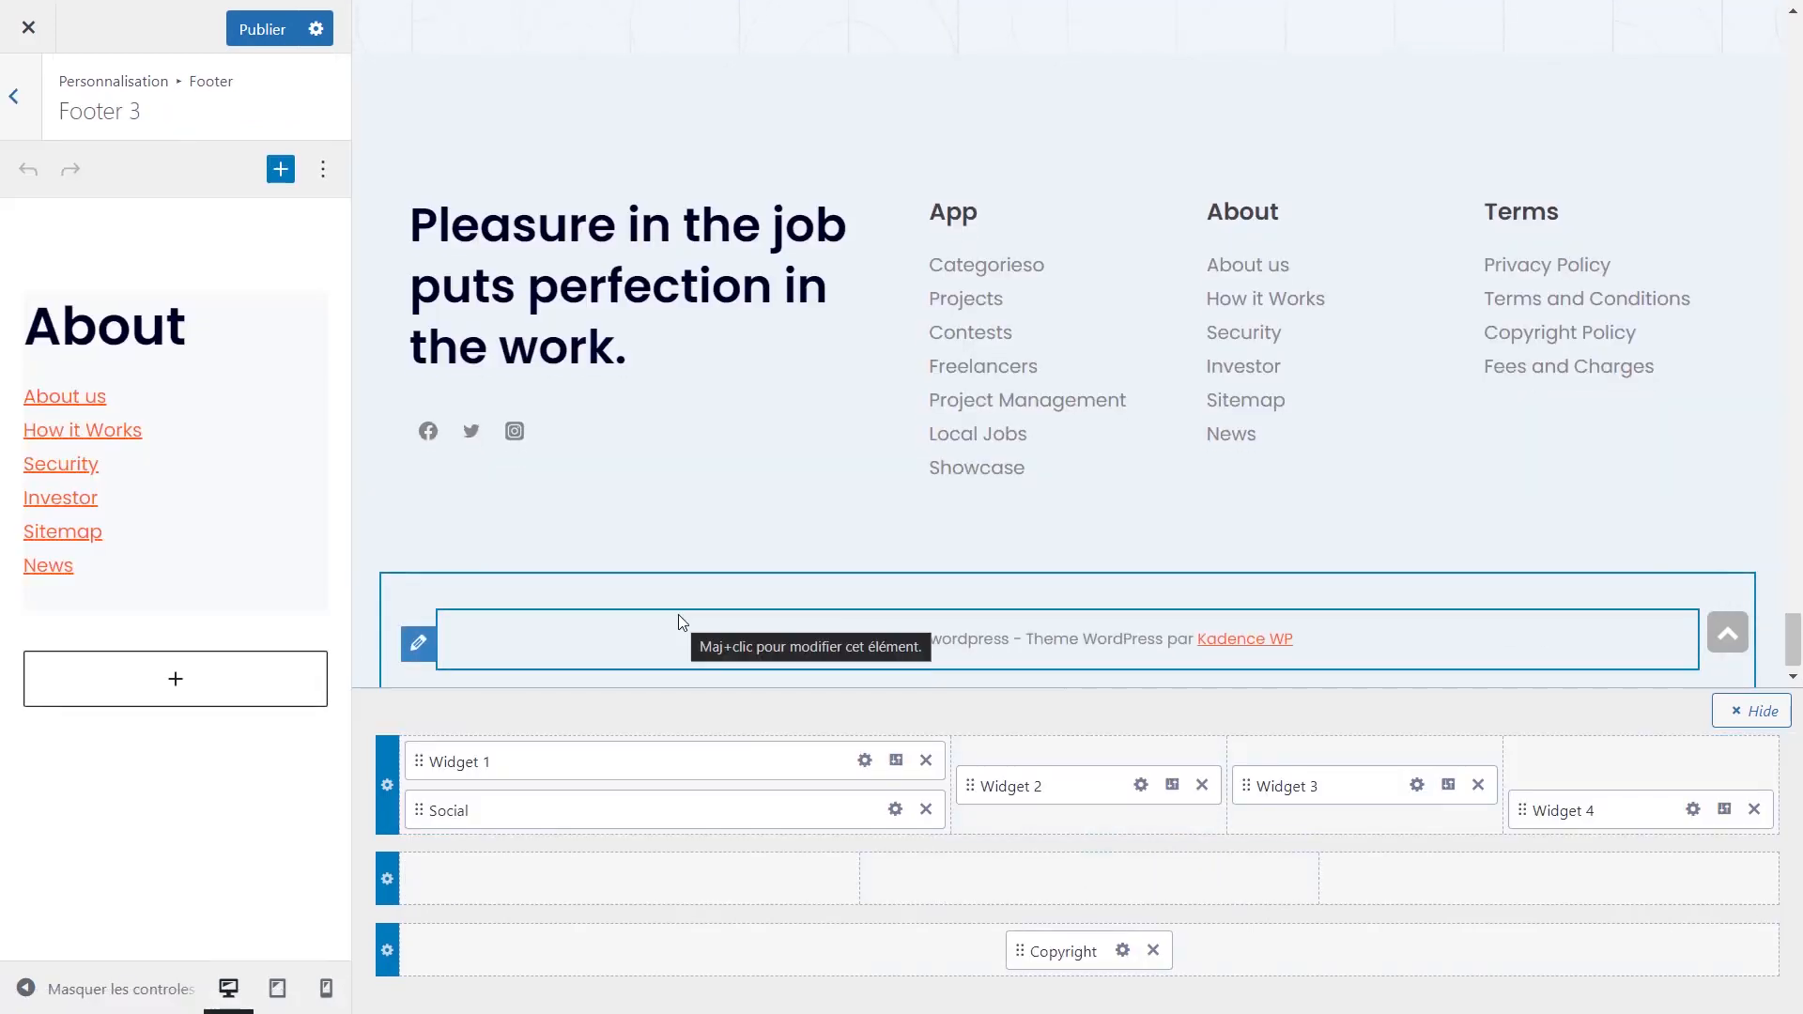